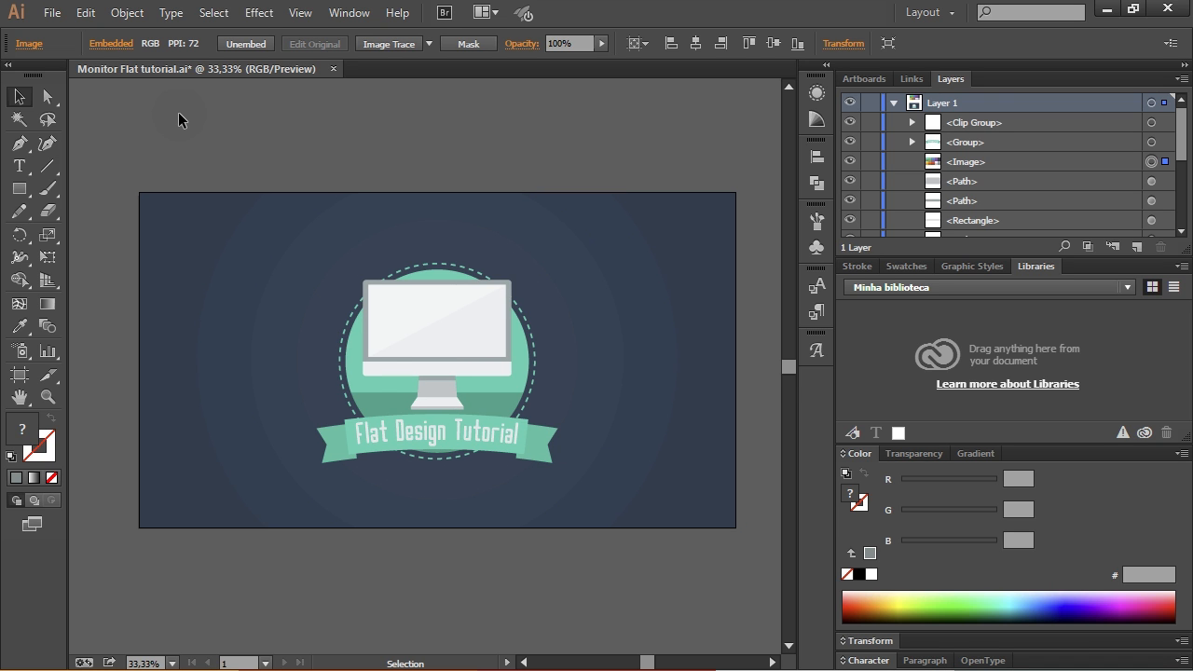
Step: Start a new document named "Monitor Flat Tutorial" using the Basic RGB profile
{"action": "left_click", "coordinate": [52, 13]}
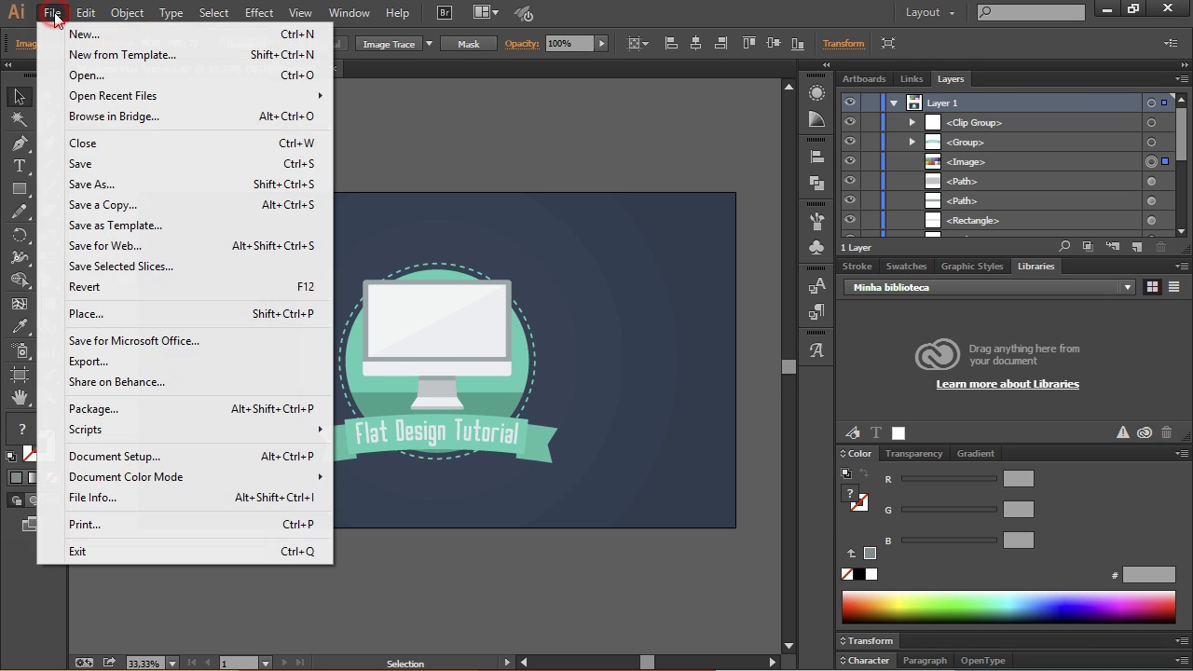
{"action": "left_click", "coordinate": [48, 34]}
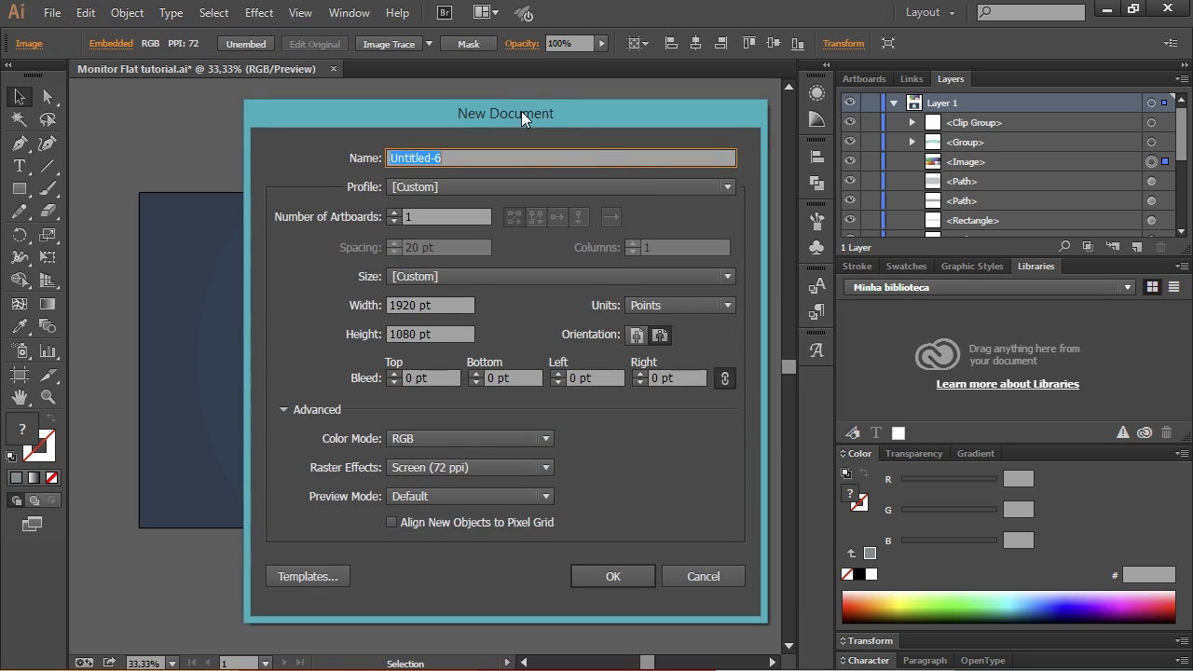
{"action": "left_click_drag", "start_coordinate": [521, 111], "coordinate": [493, 76]}
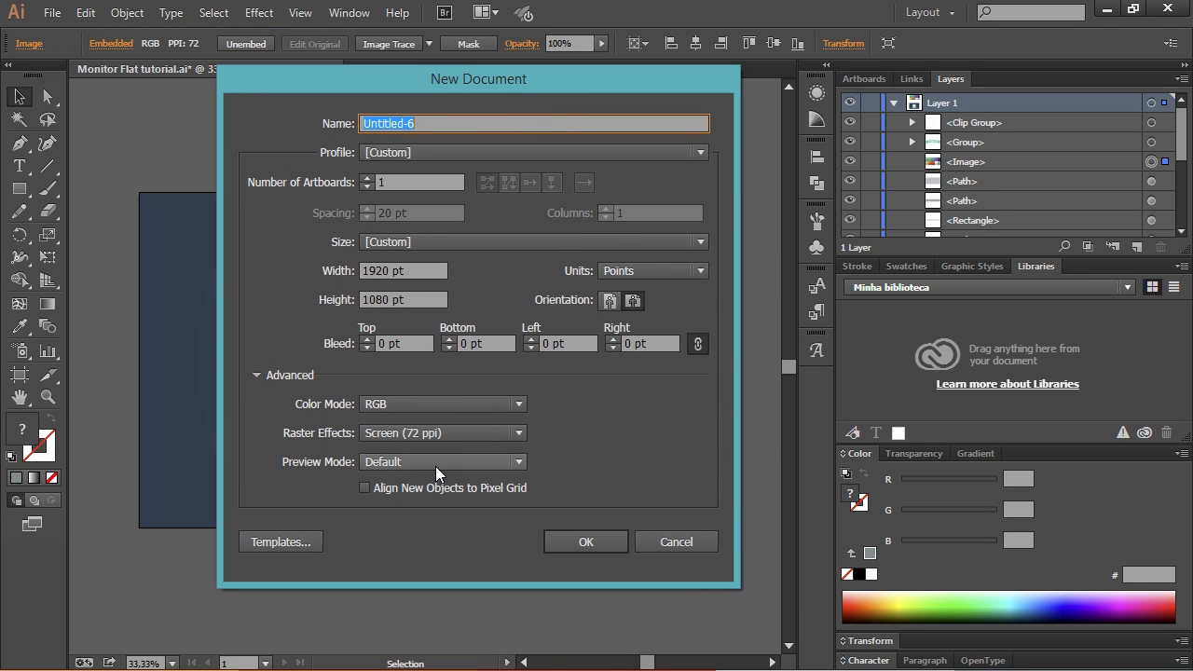
{"action": "type", "text": "Monitor Flat Tu"}
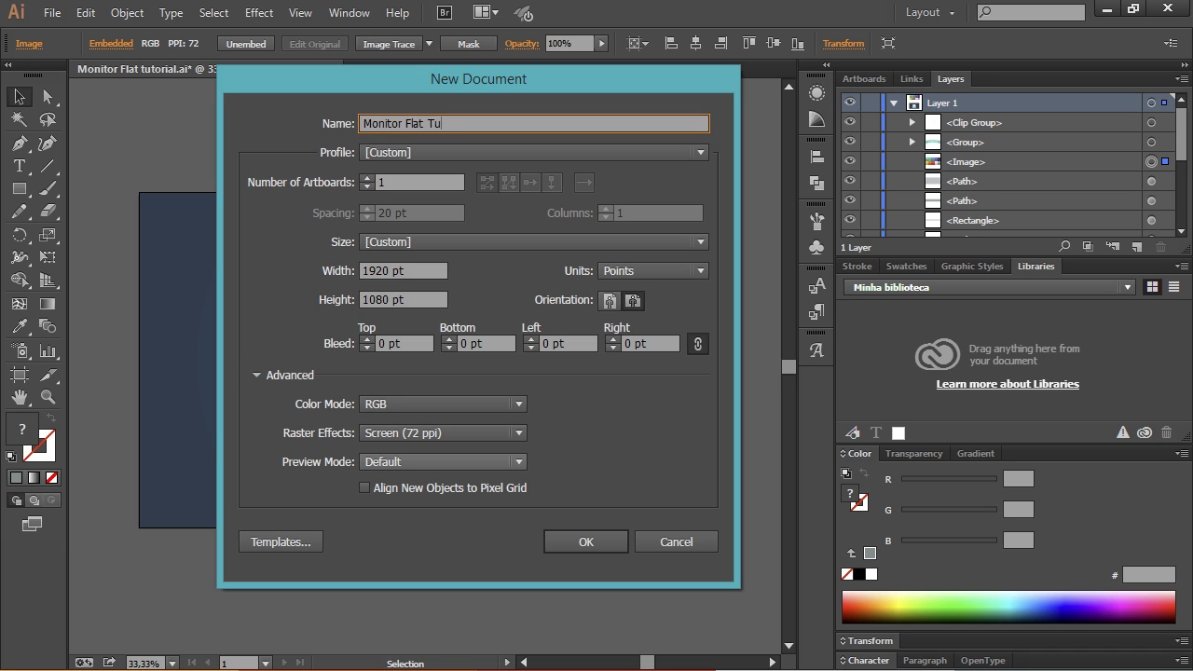
{"action": "type", "text": "torial"}
{"action": "left_click", "coordinate": [373, 153]}
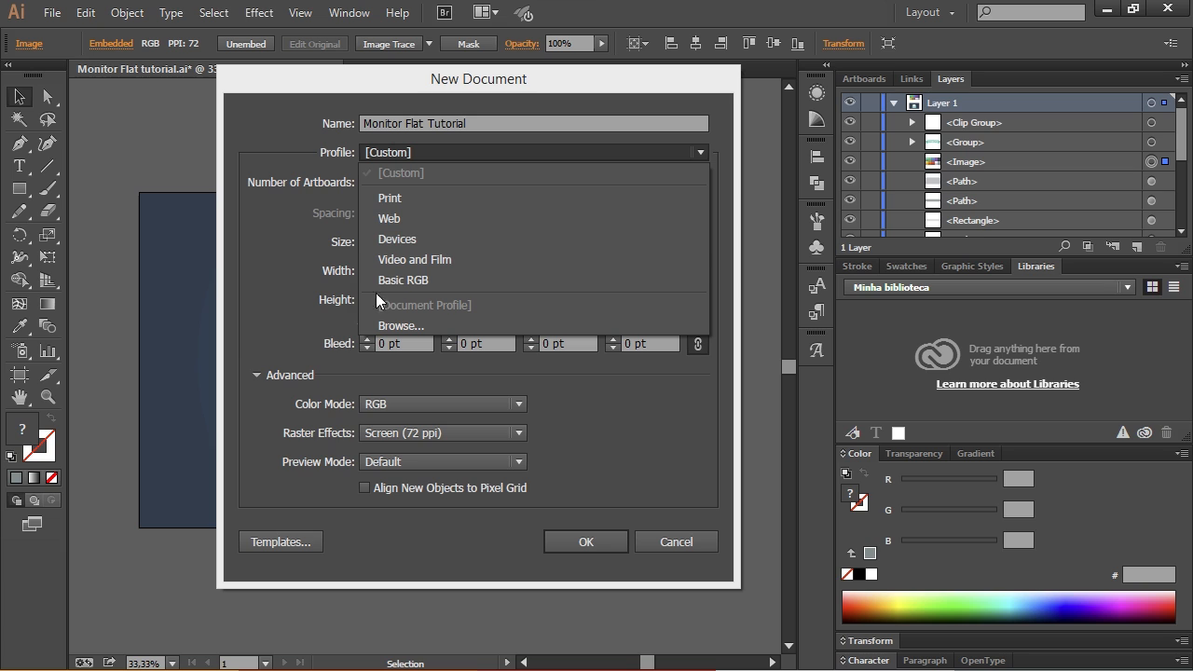
{"action": "left_click", "coordinate": [403, 281]}
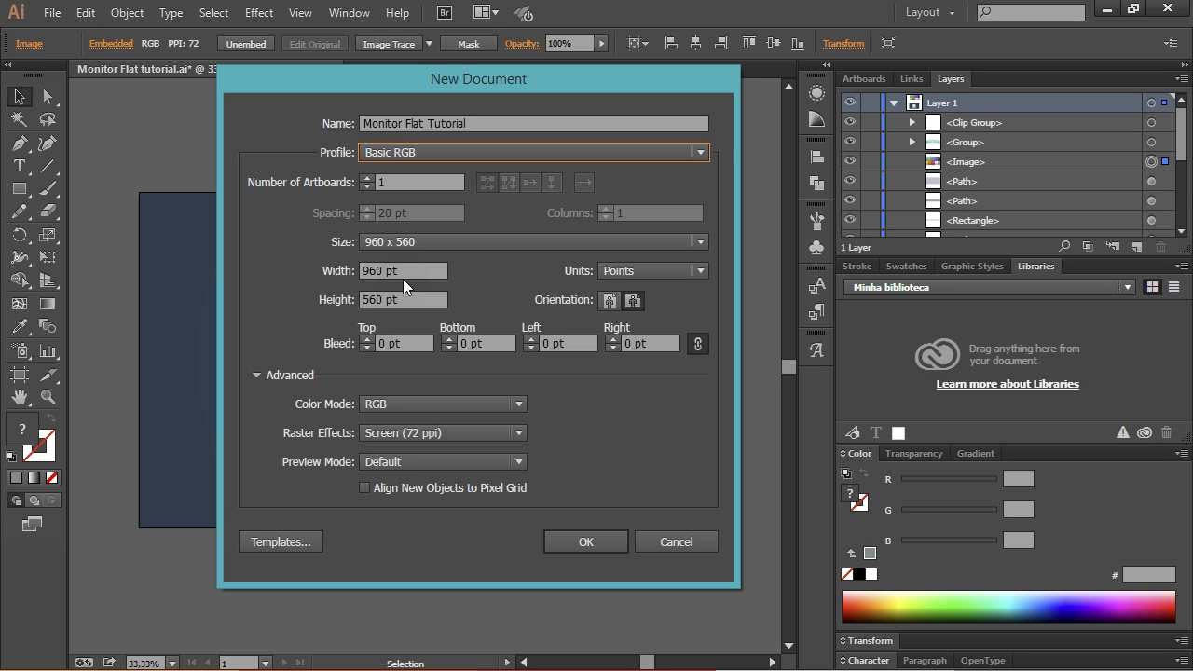
Step: Try the Print profile for the new document and switch back to Basic RGB
{"action": "left_click", "coordinate": [433, 150]}
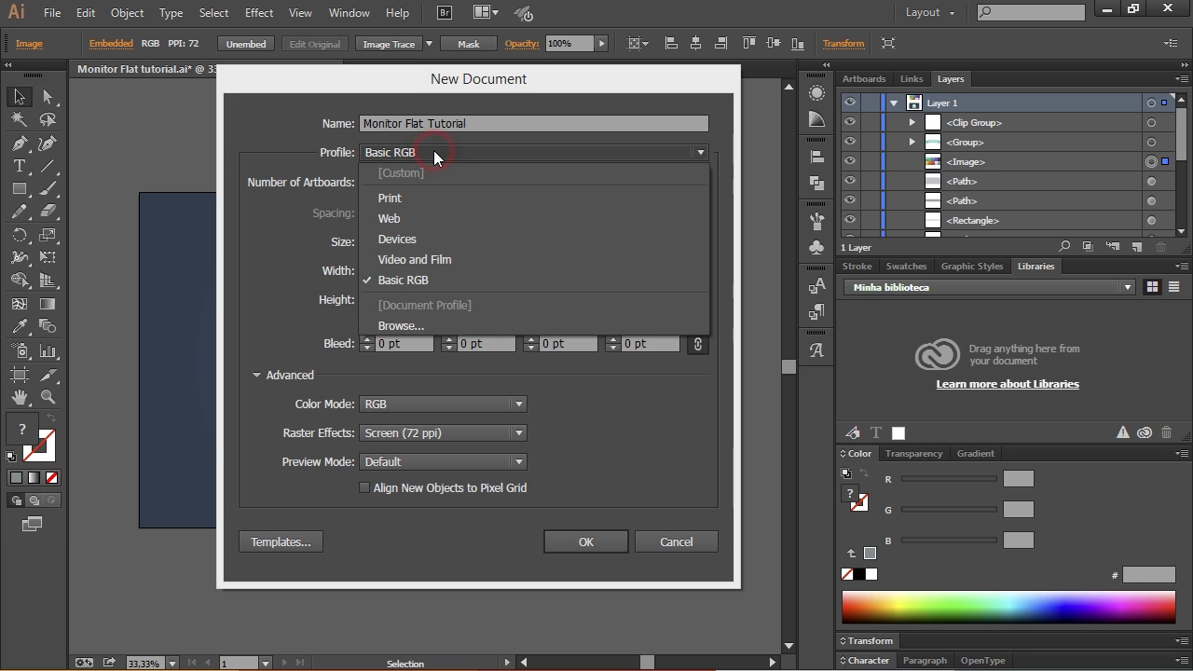
{"action": "left_click", "coordinate": [420, 205]}
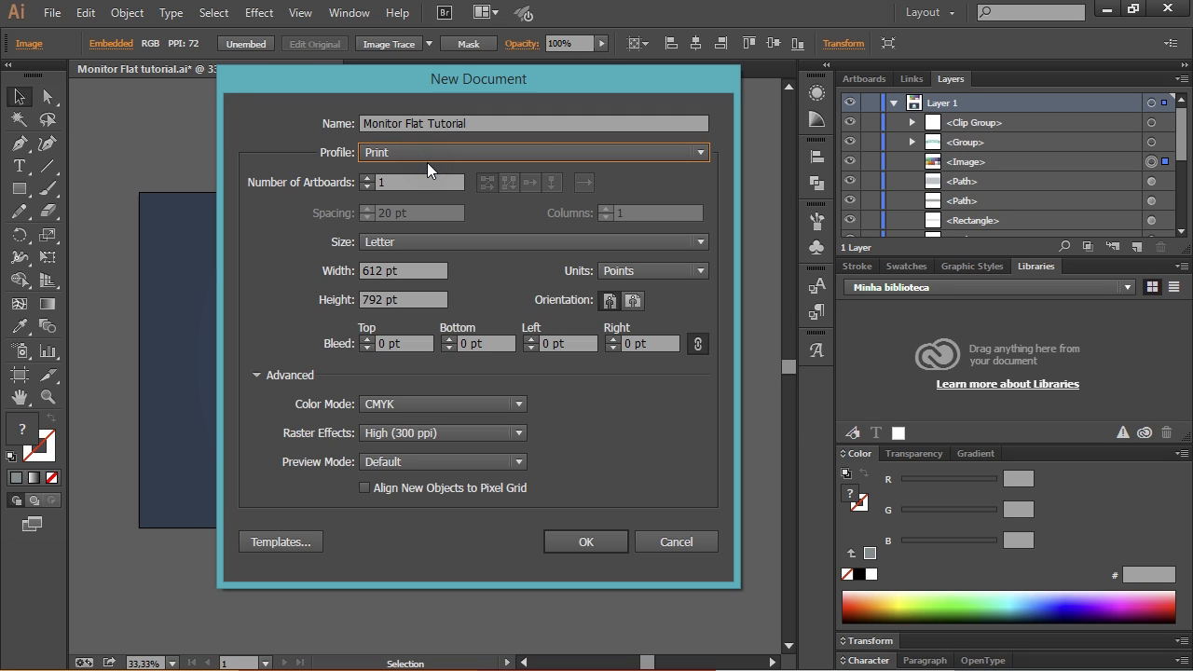
{"action": "left_click", "coordinate": [428, 155]}
{"action": "left_click", "coordinate": [422, 281]}
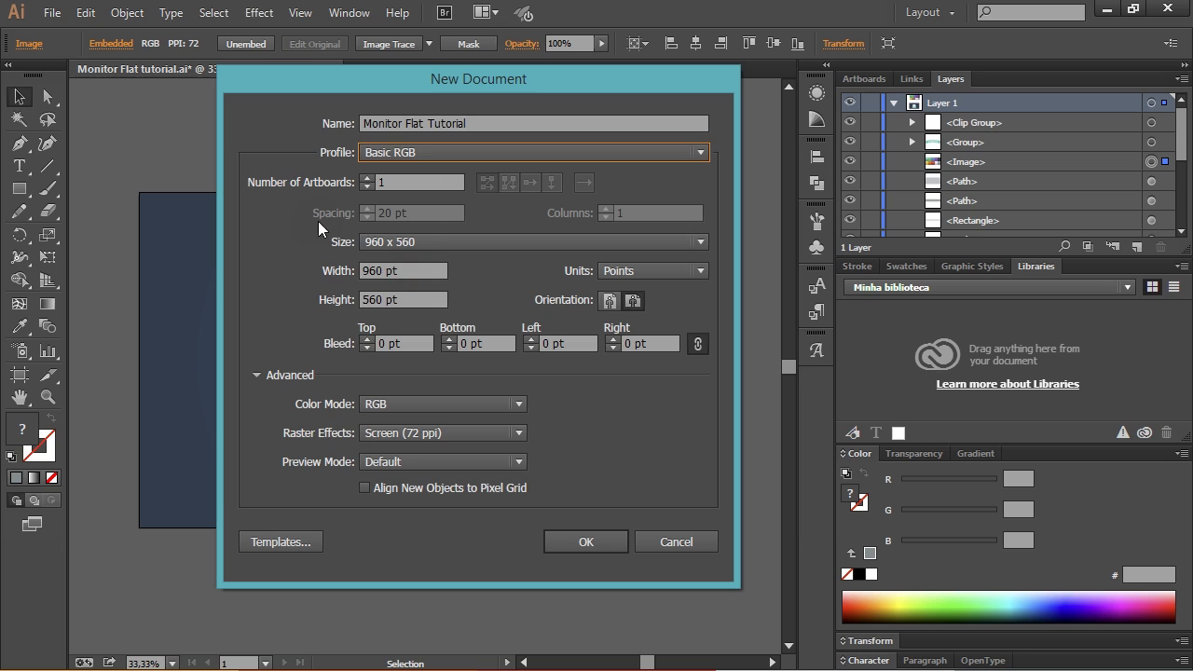
Step: Set the artboard size to 1920 pt wide by 1080 pt high and create the document
{"action": "left_click", "coordinate": [406, 270]}
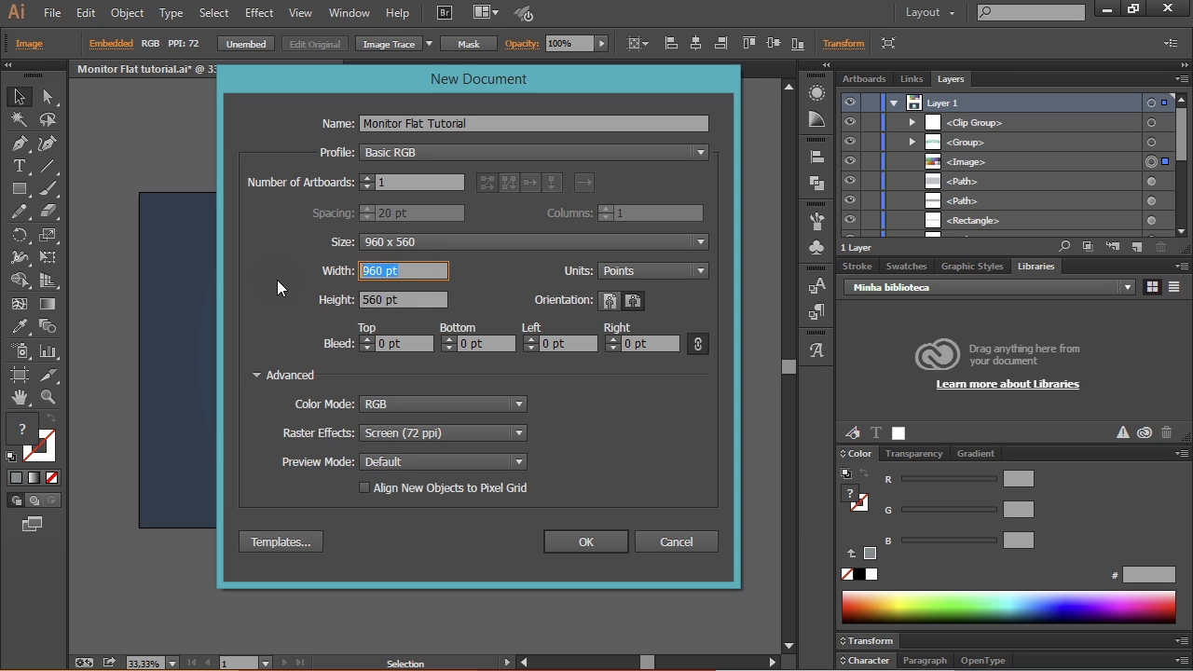
{"action": "type", "text": "1920"}
{"action": "key", "text": "Tab"}
{"action": "type", "text": "1080"}
{"action": "key", "text": "Tab"}
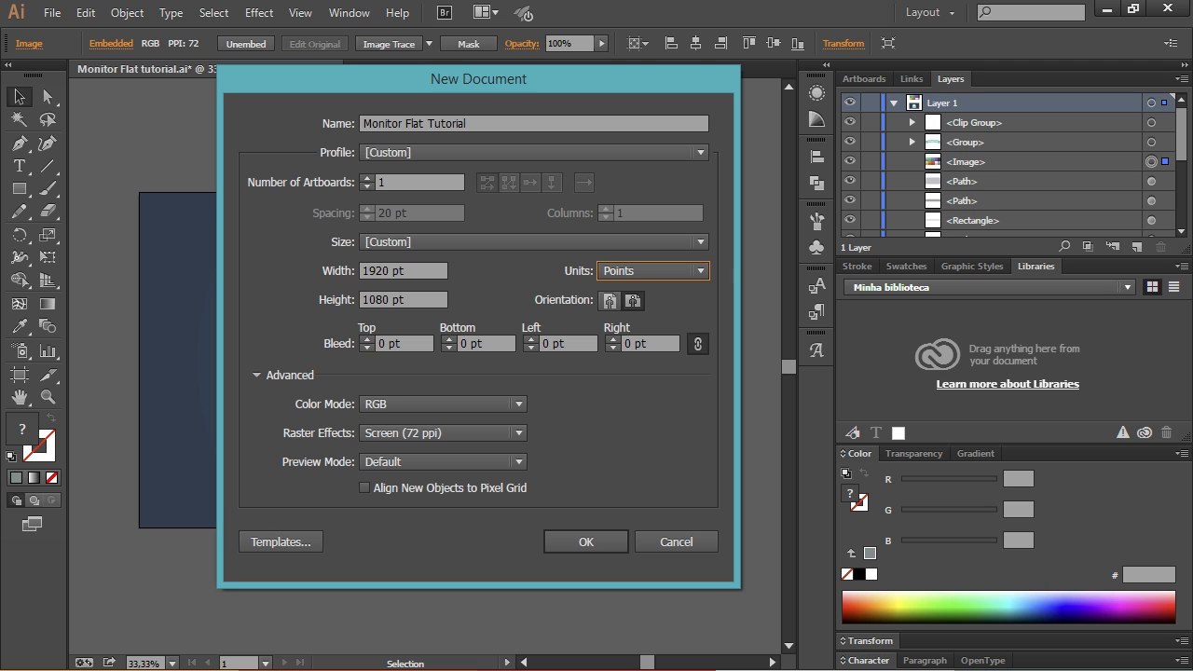
{"action": "left_click", "coordinate": [589, 542]}
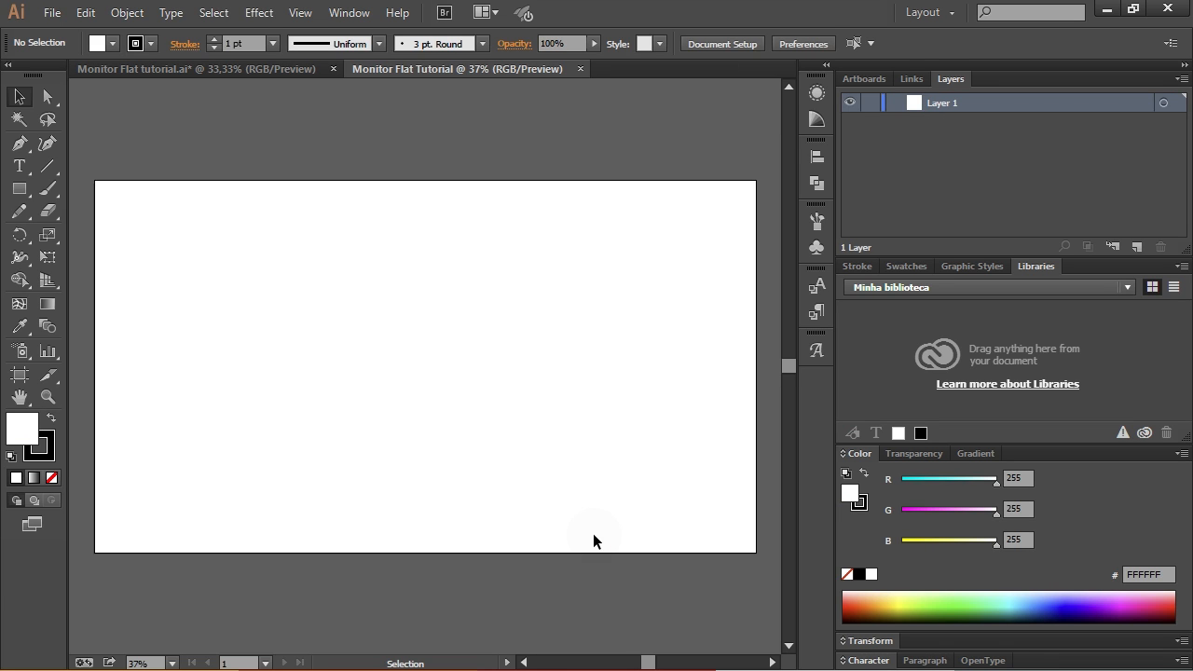
{"action": "left_click_drag", "start_coordinate": [510, 380], "coordinate": [466, 383]}
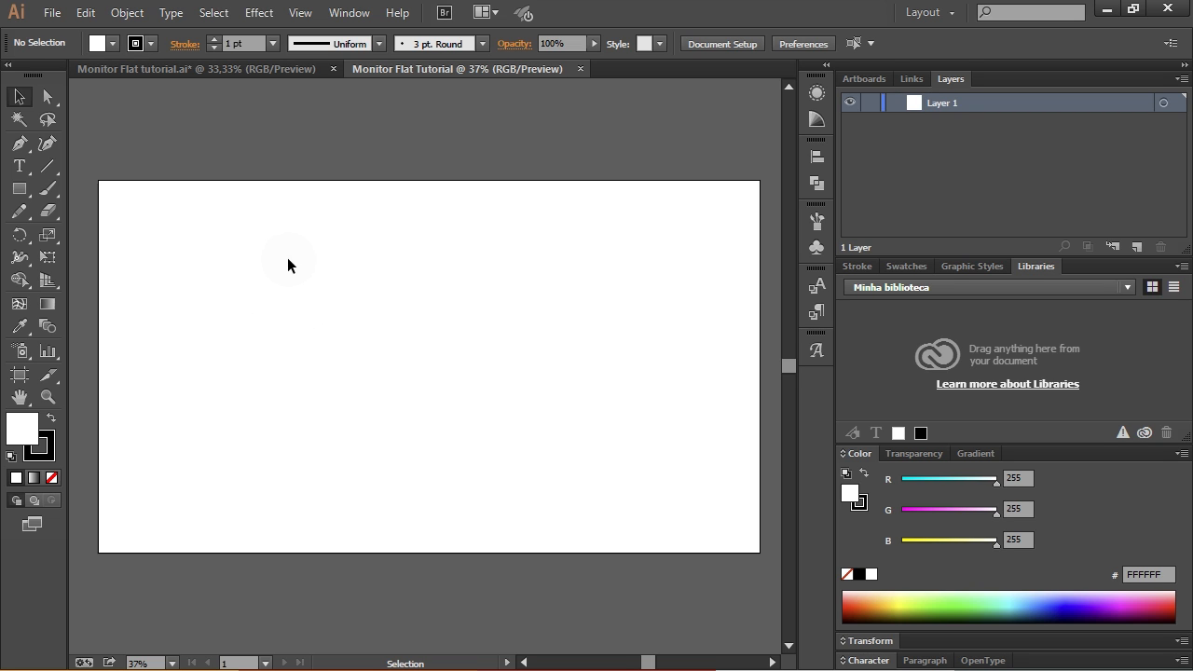
{"action": "left_click", "coordinate": [22, 189]}
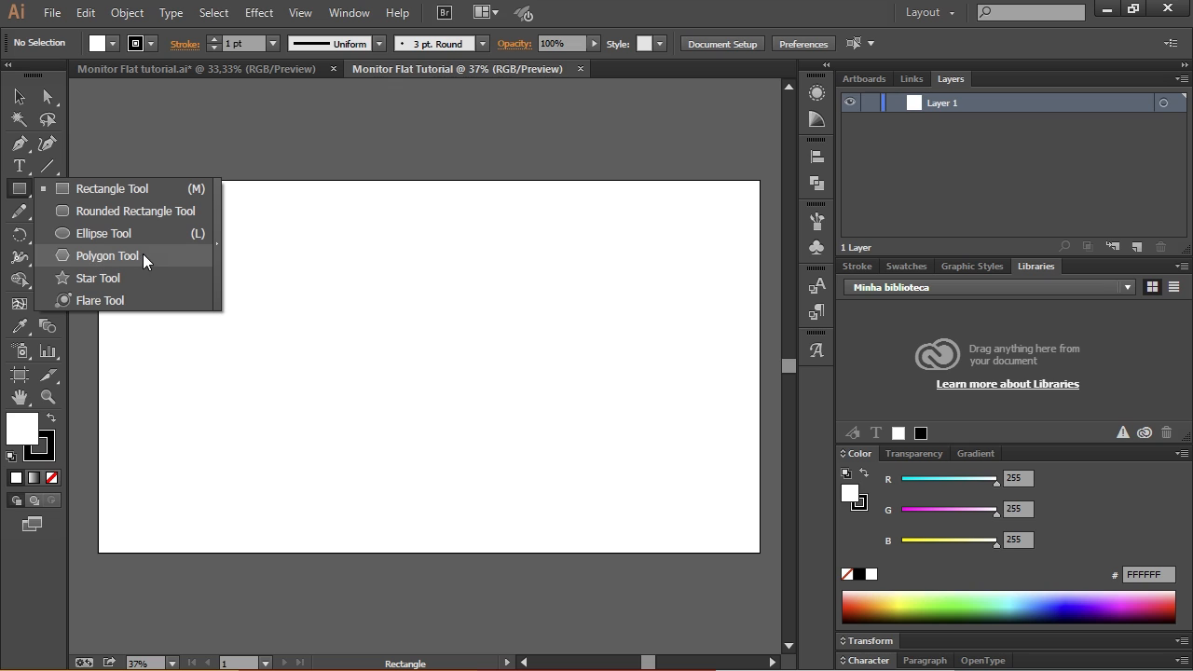
{"action": "left_click", "coordinate": [113, 187]}
{"action": "left_click", "coordinate": [24, 192]}
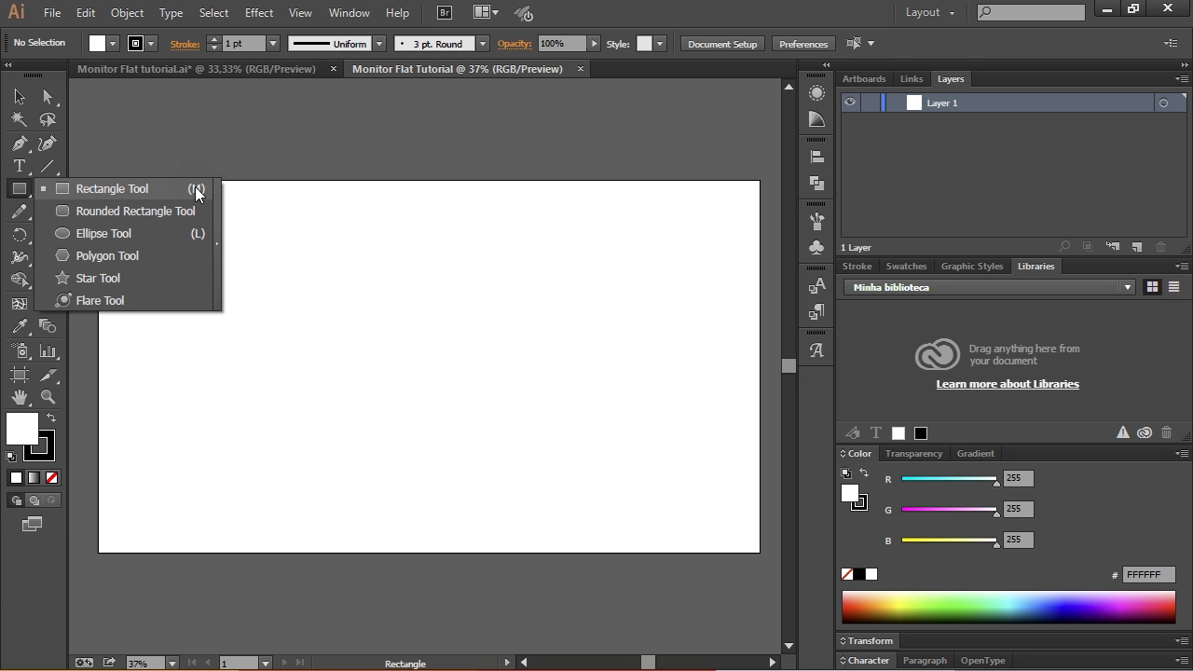
{"action": "left_click", "coordinate": [19, 189]}
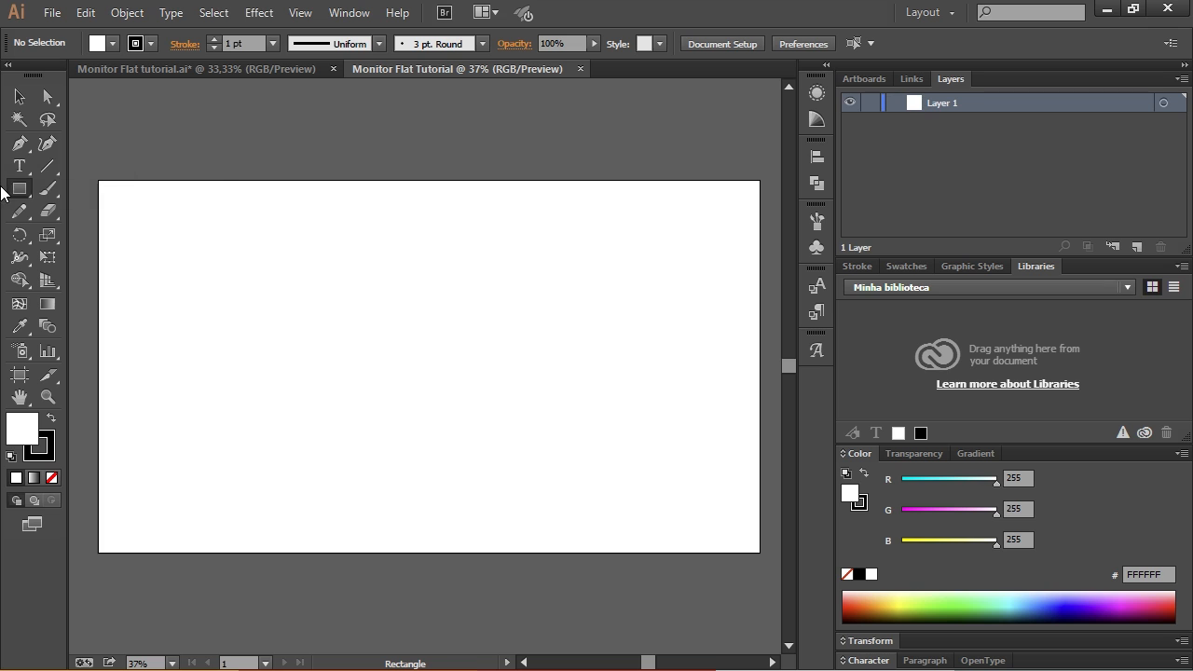
{"action": "left_click", "coordinate": [20, 189]}
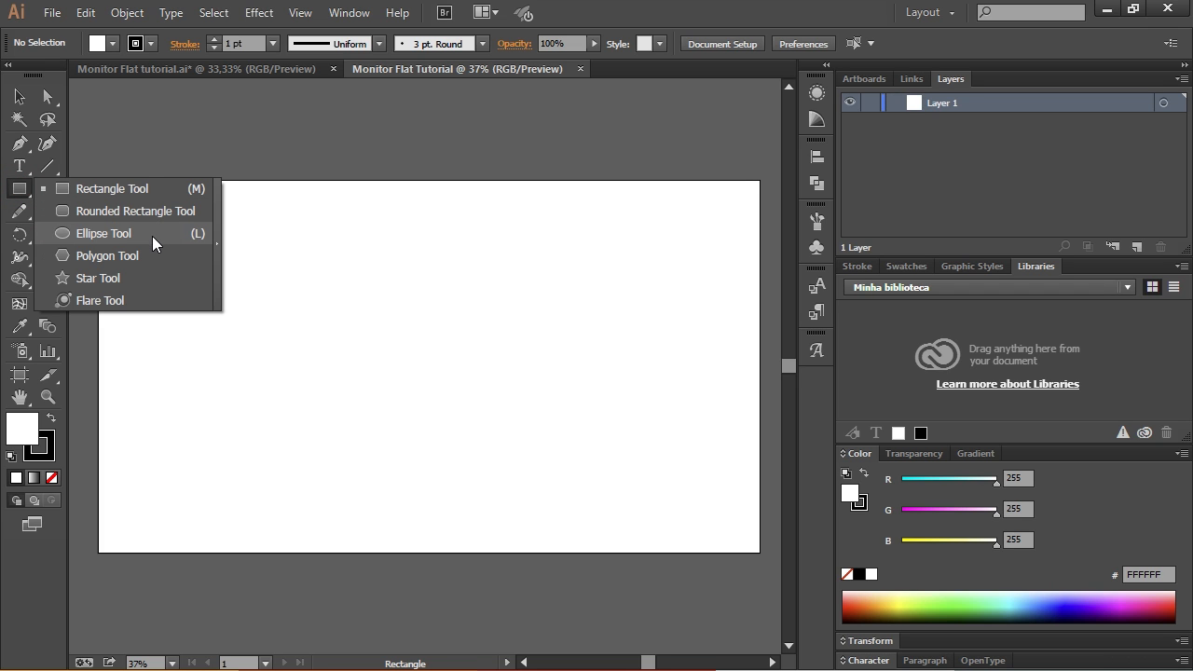
{"action": "left_click", "coordinate": [18, 189]}
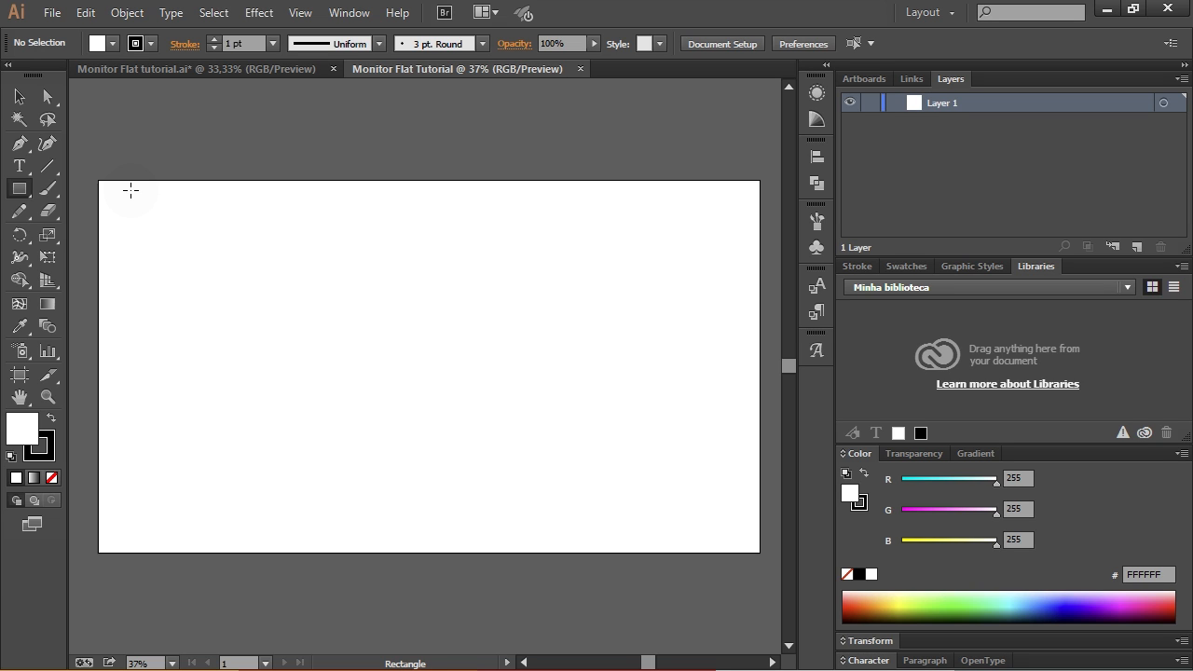
Step: Draw a freehand rectangle across the upper-left part of the artboard with the Rectangle tool
{"action": "key", "text": "l"}
{"action": "key", "text": "m"}
{"action": "left_click_drag", "start_coordinate": [196, 207], "coordinate": [516, 391]}
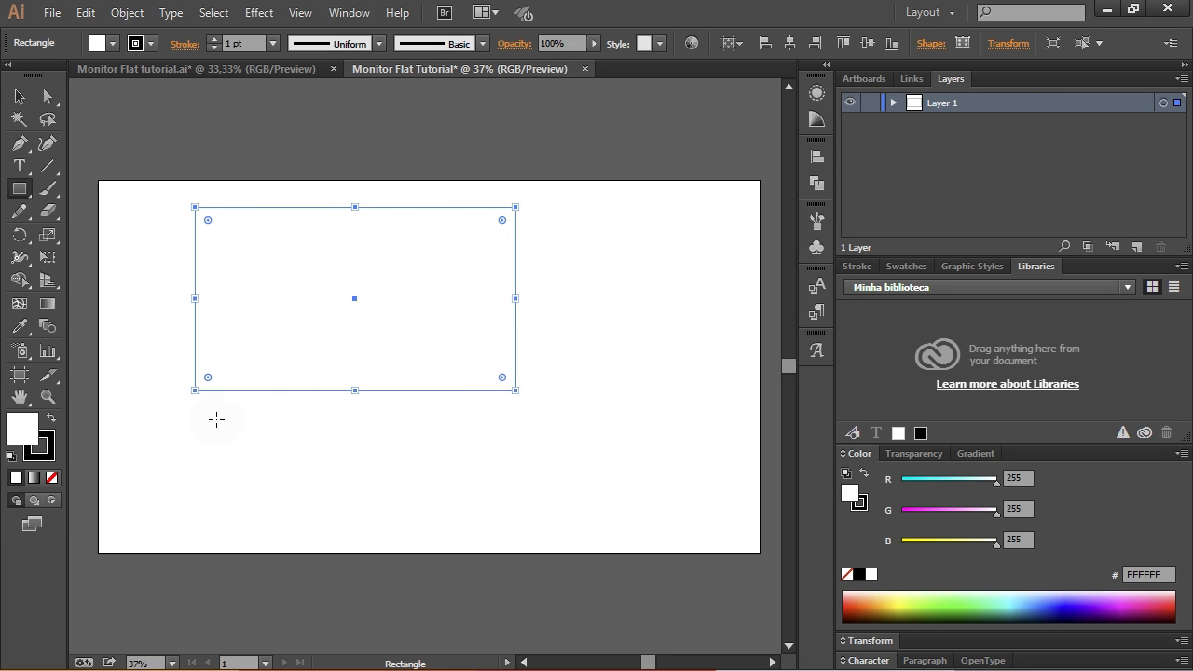
{"action": "left_click", "coordinate": [26, 453]}
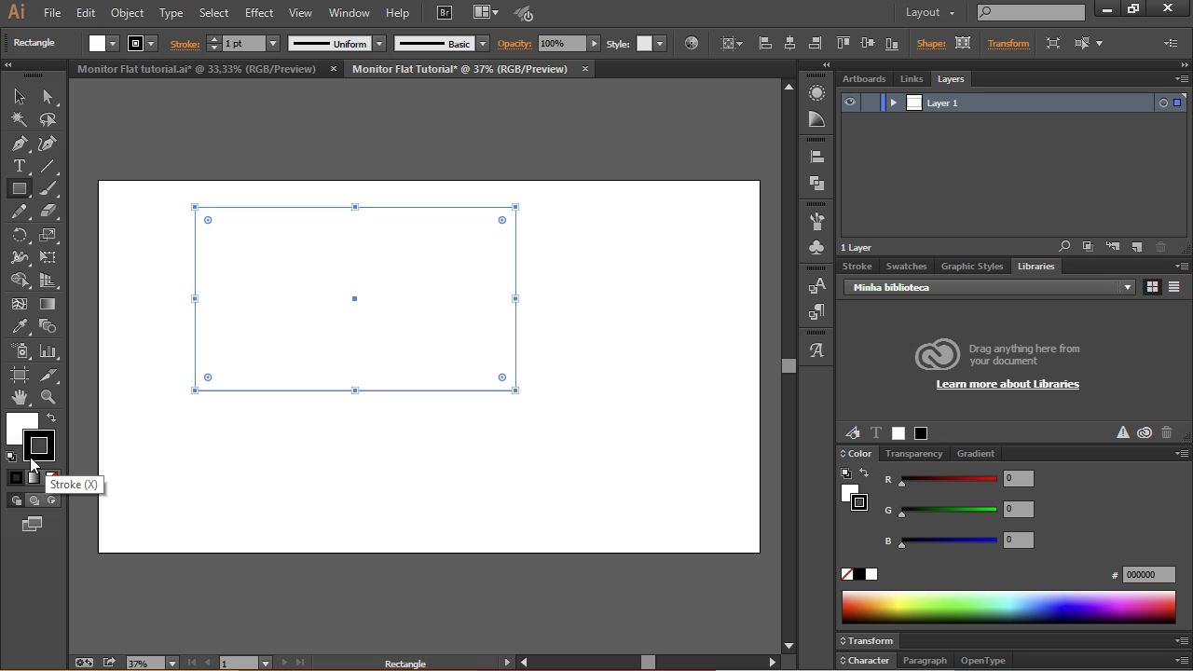
{"action": "left_click", "coordinate": [35, 459]}
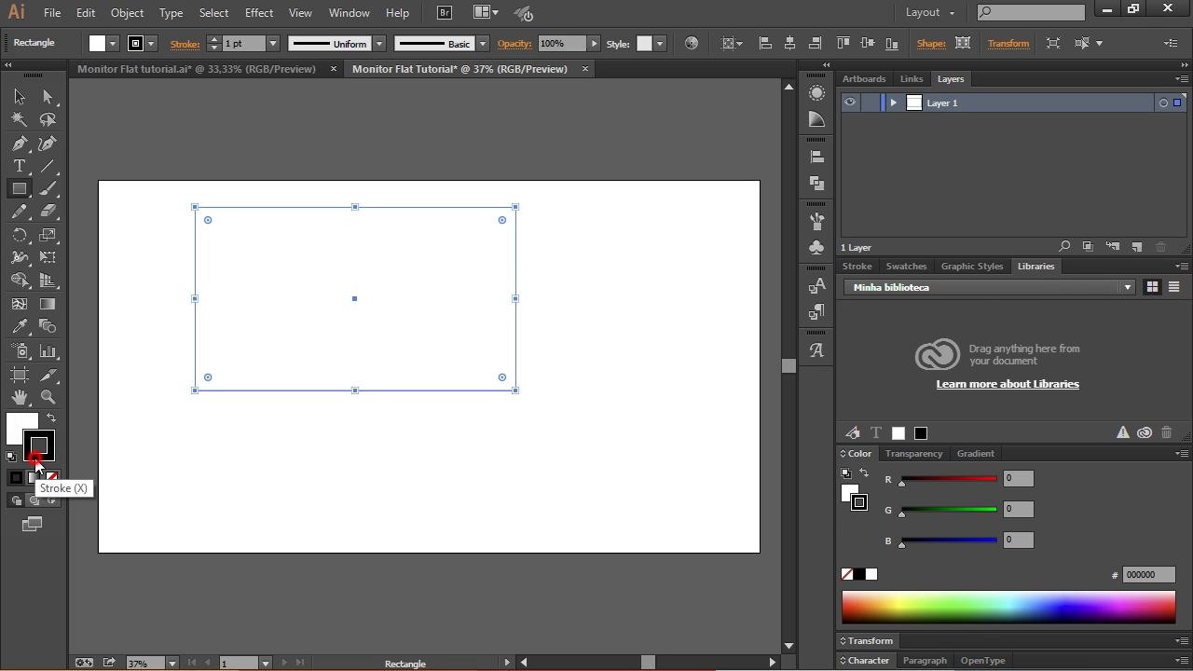
{"action": "left_click", "coordinate": [35, 458]}
{"action": "left_click_drag", "start_coordinate": [653, 233], "coordinate": [495, 240]}
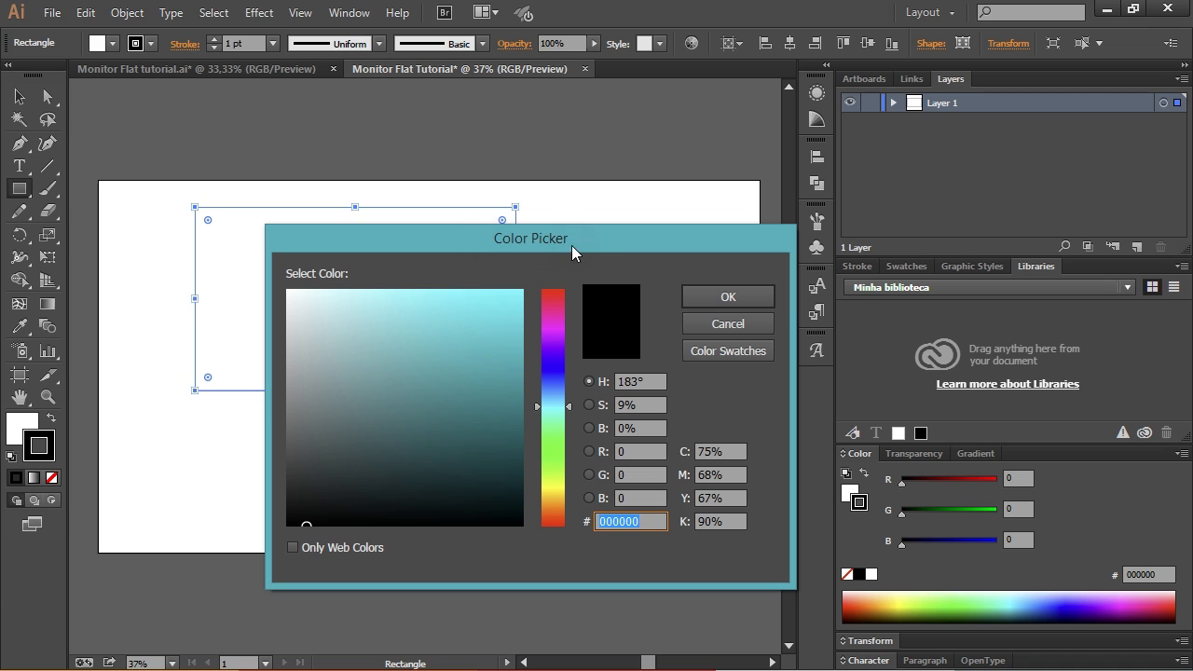
{"action": "left_click_drag", "start_coordinate": [365, 329], "coordinate": [450, 323]}
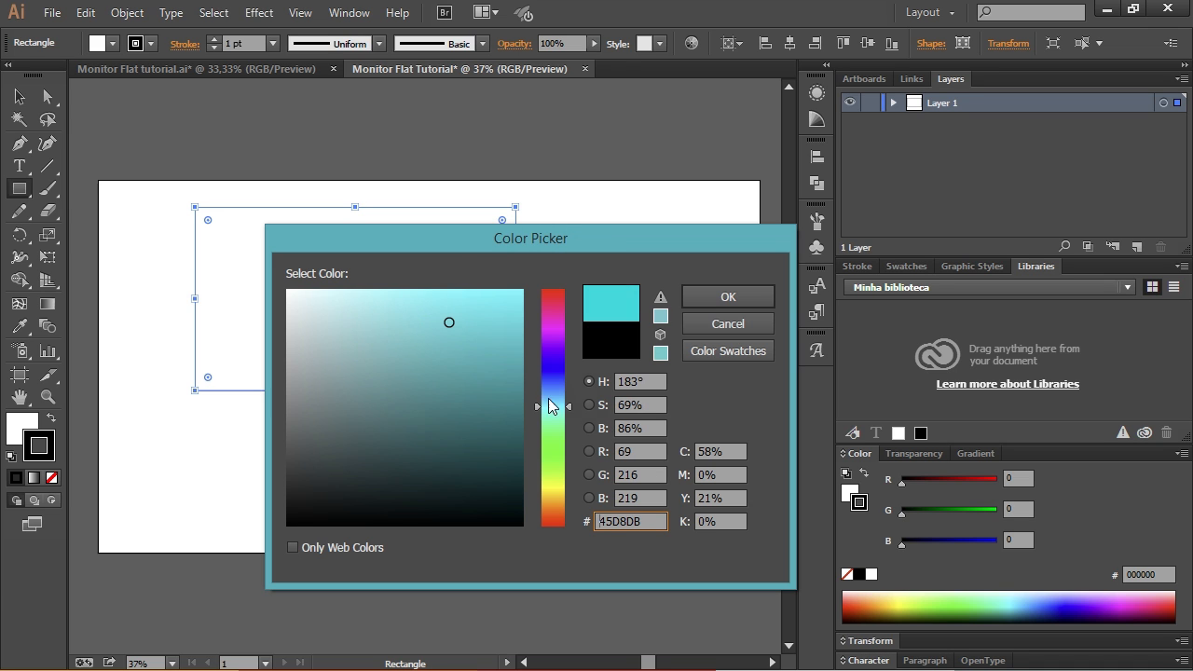
{"action": "left_click", "coordinate": [728, 324]}
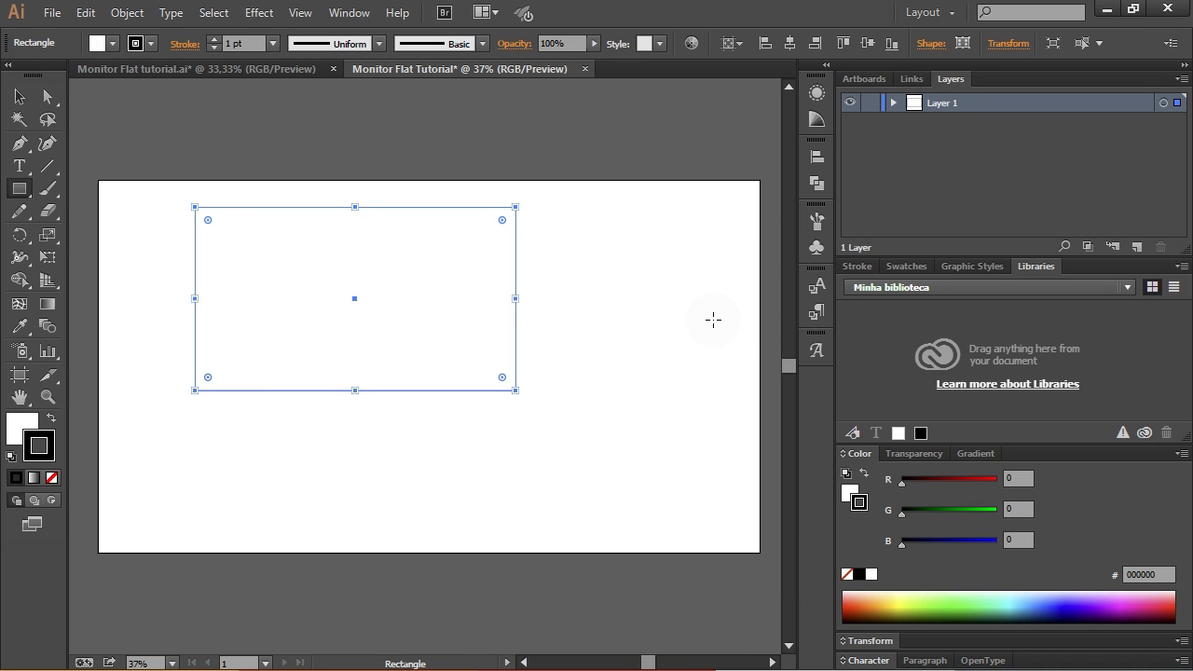
Step: Remove the rectangle's stroke and set its fill to light cyan 72E5E8
{"action": "left_click", "coordinate": [53, 479]}
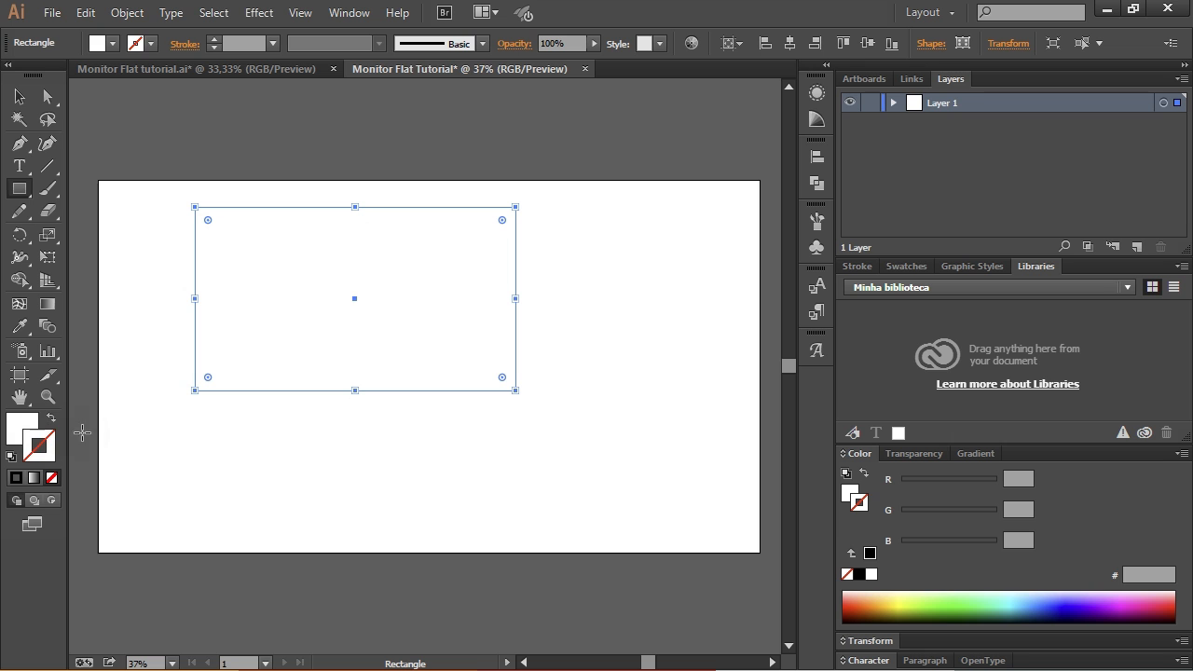
{"action": "left_click", "coordinate": [20, 427]}
{"action": "double_click", "coordinate": [20, 427]}
{"action": "left_click", "coordinate": [340, 307]}
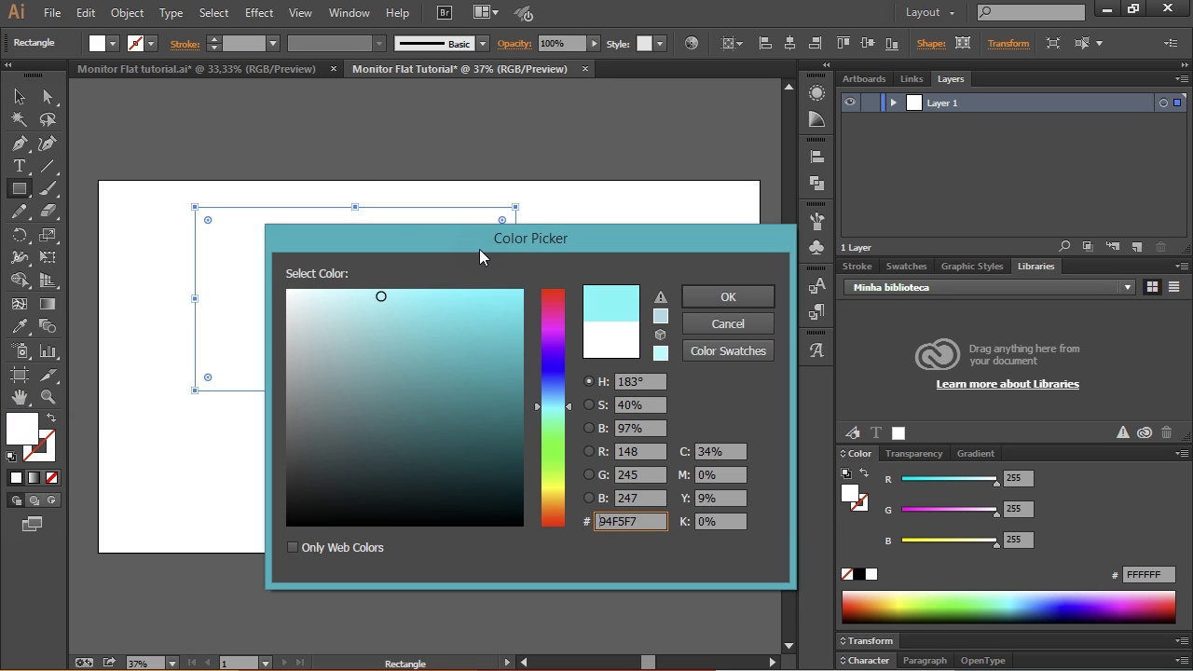
{"action": "left_click_drag", "start_coordinate": [480, 238], "coordinate": [475, 269]}
{"action": "left_click", "coordinate": [404, 341]}
{"action": "left_click", "coordinate": [729, 327]}
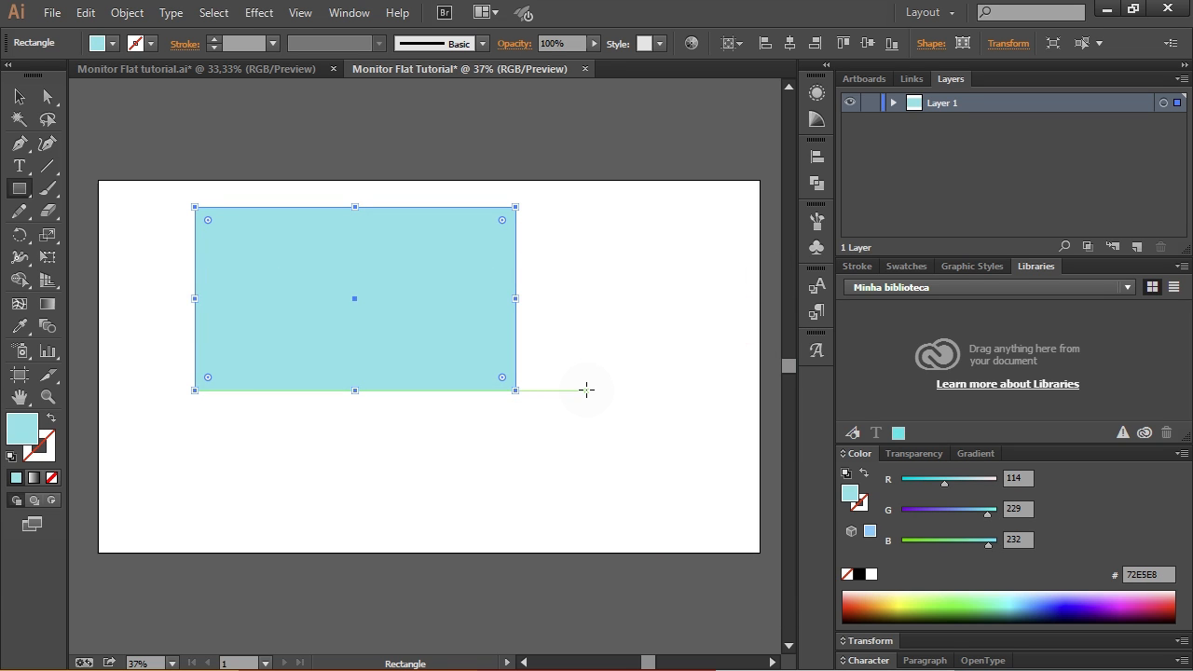
Step: Delete the practice rectangle and draw a new rectangle covering the whole artboard from corner to corner
{"action": "key", "text": "Delete"}
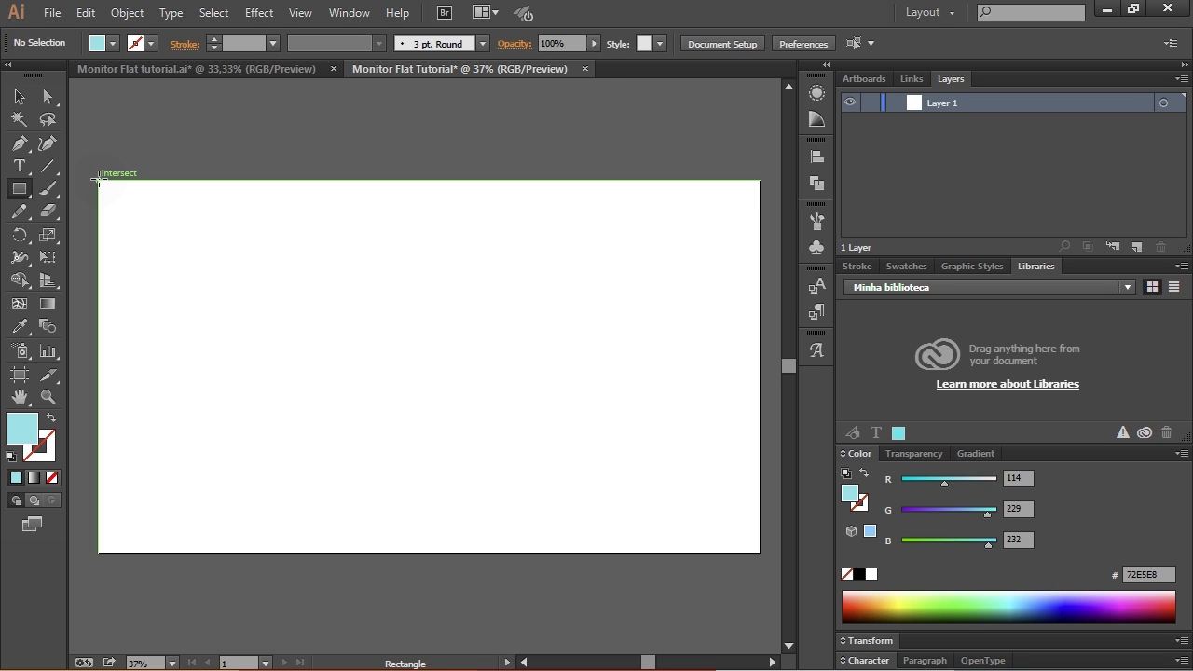
{"action": "mouse_move", "coordinate": [99, 180]}
{"action": "left_mouse_down"}
{"action": "mouse_move", "coordinate": [133, 217]}
{"action": "mouse_move", "coordinate": [647, 435]}
{"action": "mouse_move", "coordinate": [768, 522]}
{"action": "mouse_move", "coordinate": [760, 555]}
{"action": "left_mouse_up"}
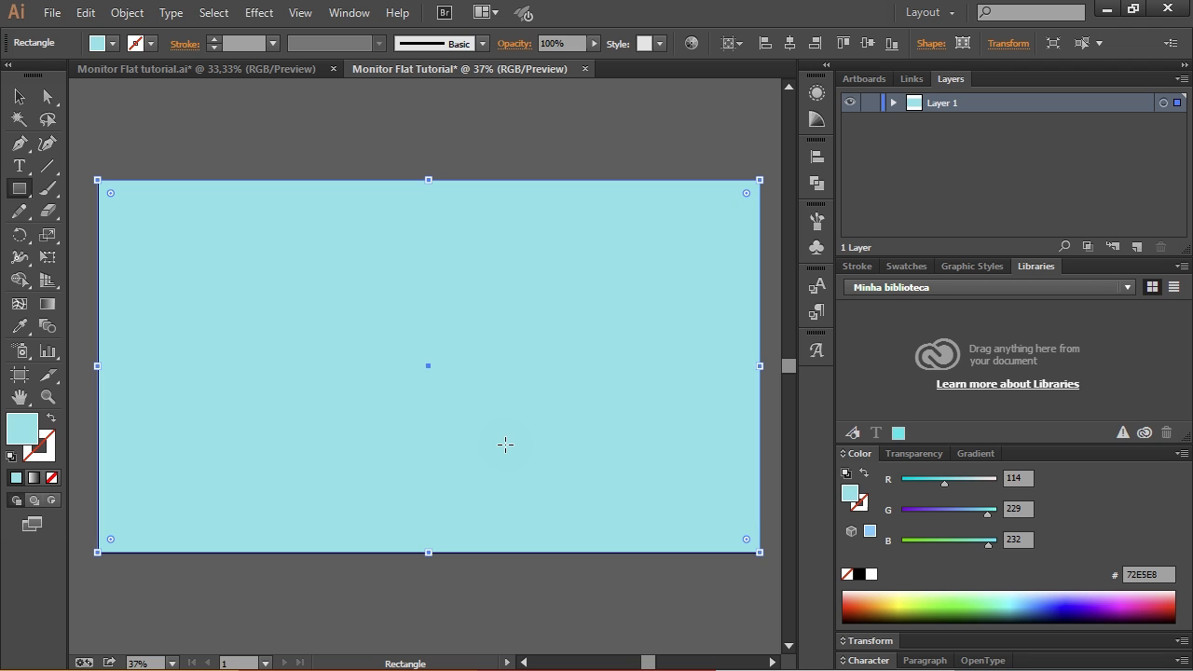
Step: Change the background rectangle's fill colour to turquoise 68D8D8
{"action": "double_click", "coordinate": [19, 429]}
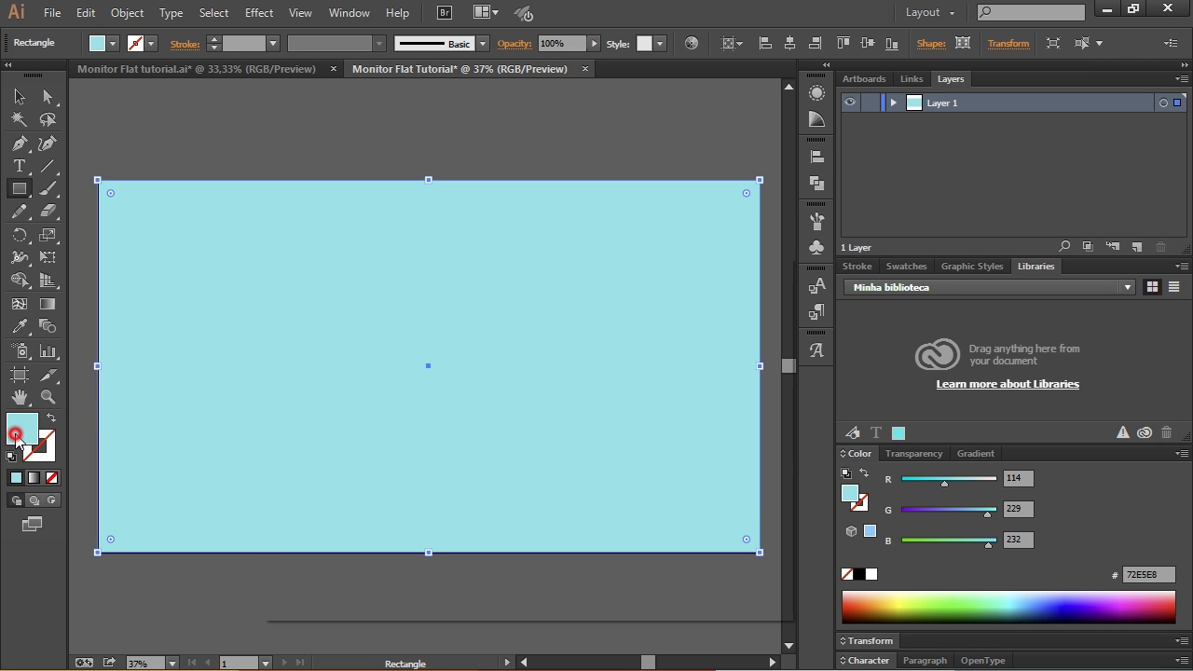
{"action": "left_click_drag", "start_coordinate": [458, 270], "coordinate": [574, 283]}
{"action": "mouse_move", "coordinate": [496, 364]}
{"action": "left_mouse_down"}
{"action": "mouse_move", "coordinate": [533, 365]}
{"action": "mouse_move", "coordinate": [494, 369]}
{"action": "left_mouse_up"}
{"action": "mouse_move", "coordinate": [460, 371]}
{"action": "left_mouse_down"}
{"action": "mouse_move", "coordinate": [451, 379]}
{"action": "mouse_move", "coordinate": [569, 370]}
{"action": "mouse_move", "coordinate": [490, 378]}
{"action": "left_mouse_up"}
{"action": "left_click_drag", "start_coordinate": [505, 280], "coordinate": [614, 326]}
{"action": "left_click_drag", "start_coordinate": [586, 405], "coordinate": [604, 417]}
{"action": "left_click_drag", "start_coordinate": [618, 331], "coordinate": [641, 250]}
{"action": "mouse_move", "coordinate": [680, 330]}
{"action": "left_mouse_down"}
{"action": "mouse_move", "coordinate": [658, 293]}
{"action": "mouse_move", "coordinate": [690, 355]}
{"action": "mouse_move", "coordinate": [587, 369]}
{"action": "left_mouse_up"}
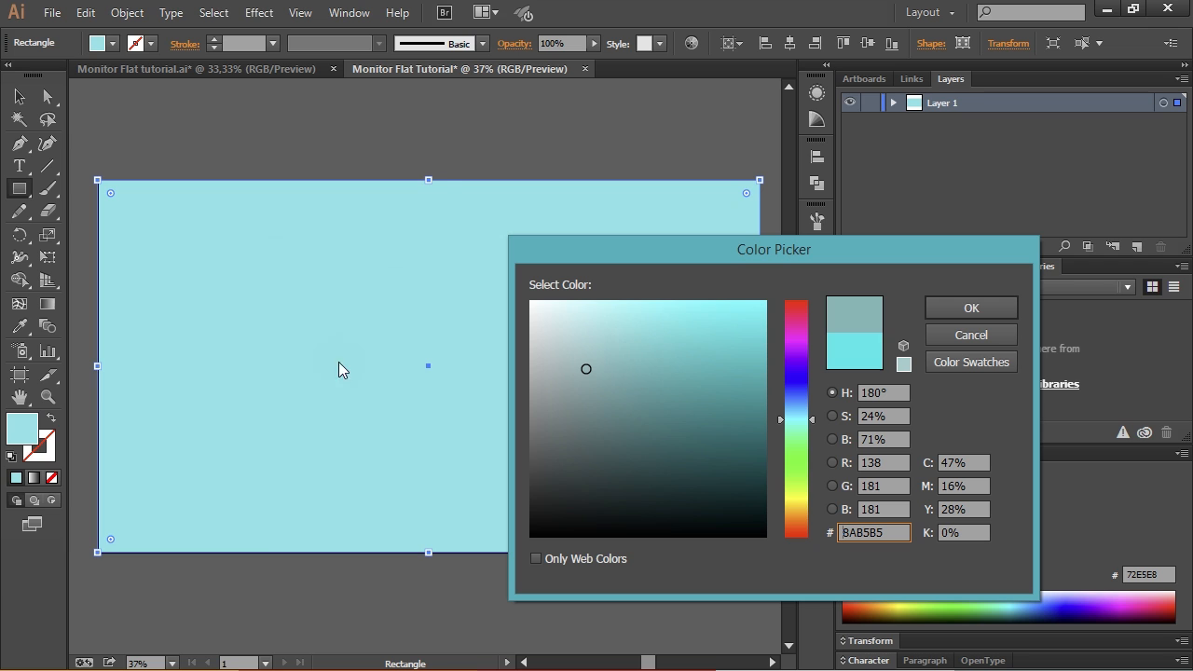
{"action": "left_click_drag", "start_coordinate": [629, 253], "coordinate": [515, 256]}
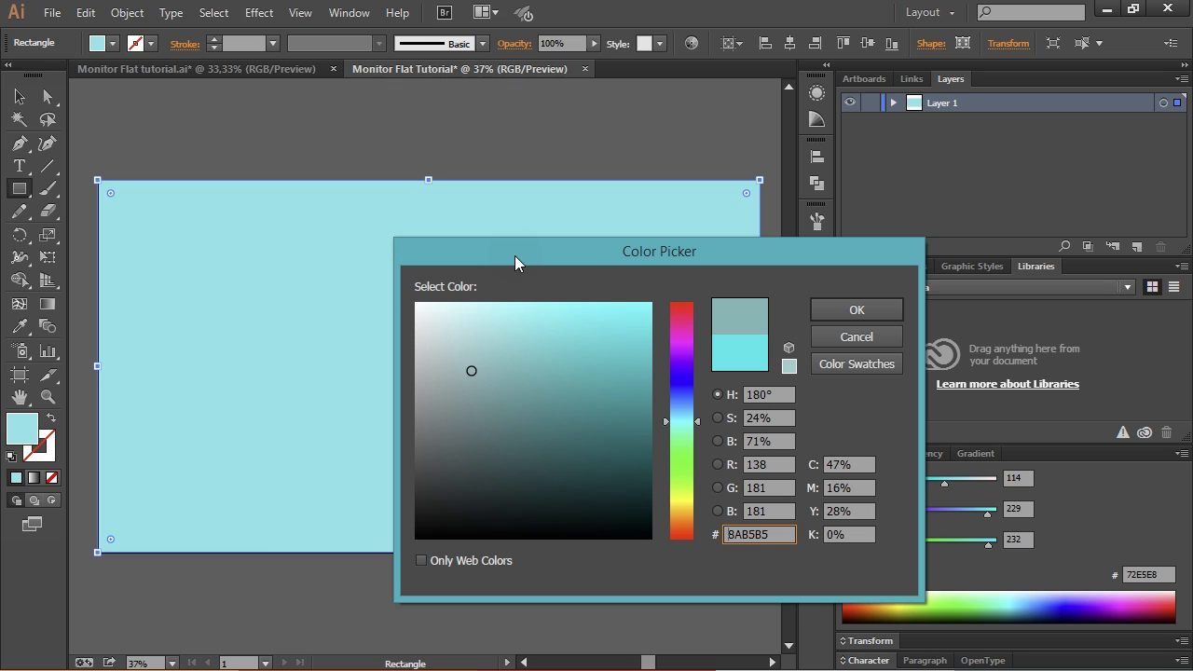
{"action": "left_click", "coordinate": [538, 314]}
{"action": "left_click", "coordinate": [514, 325]}
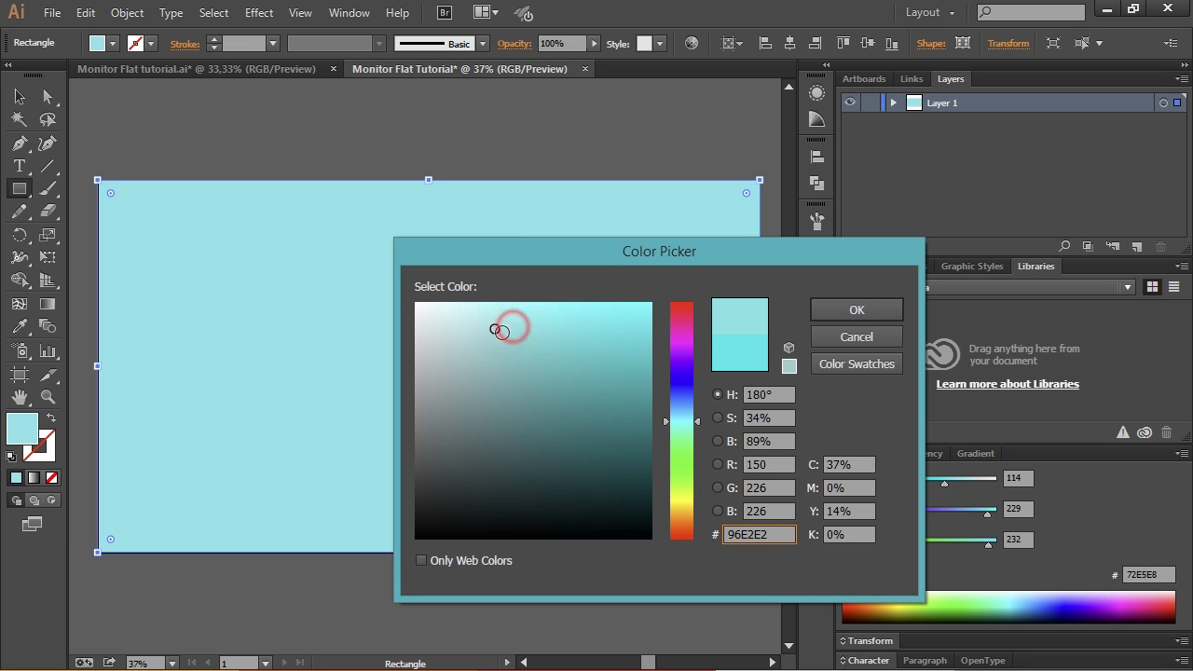
{"action": "left_click", "coordinate": [537, 338]}
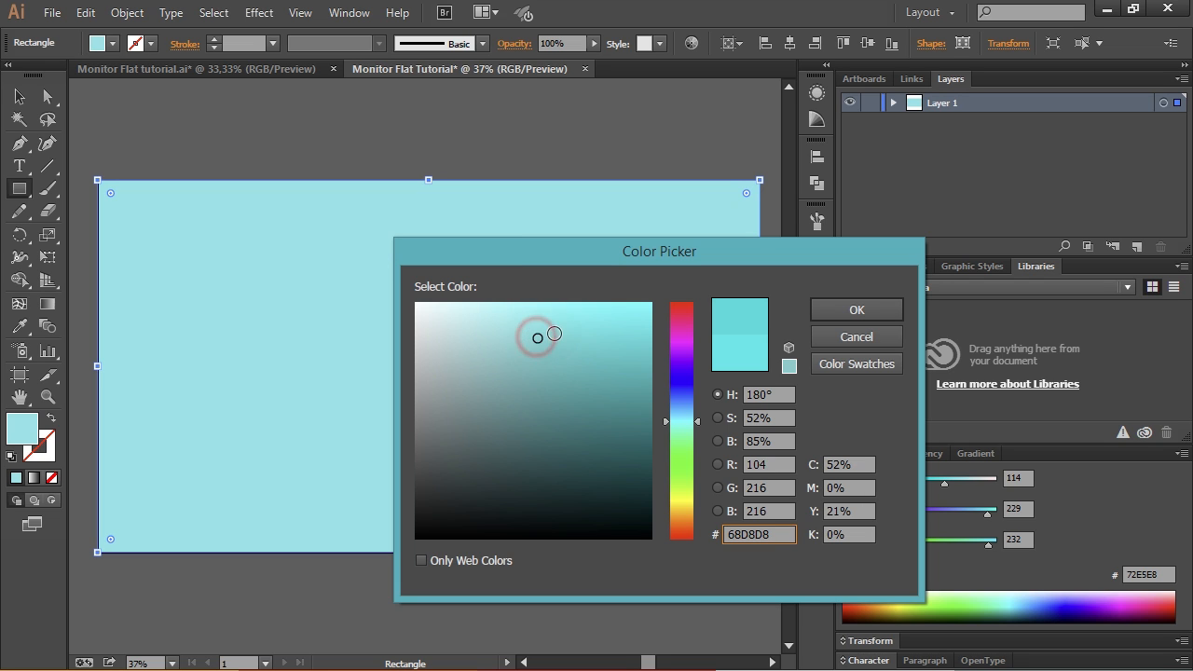
{"action": "left_click", "coordinate": [858, 309]}
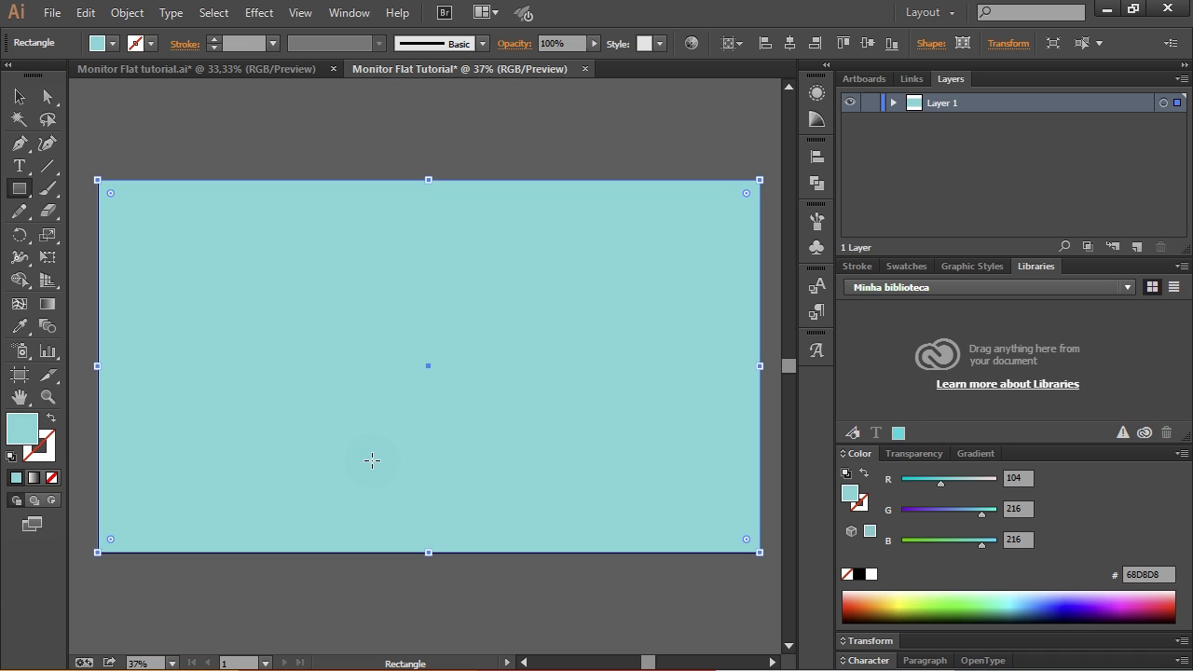
Step: Switch to the browser's Flat UI Colors page and copy a Lightshot capture of the whole colour swatch grid
{"action": "key", "text": "space"}
{"action": "left_click_drag", "start_coordinate": [371, 410], "coordinate": [395, 438]}
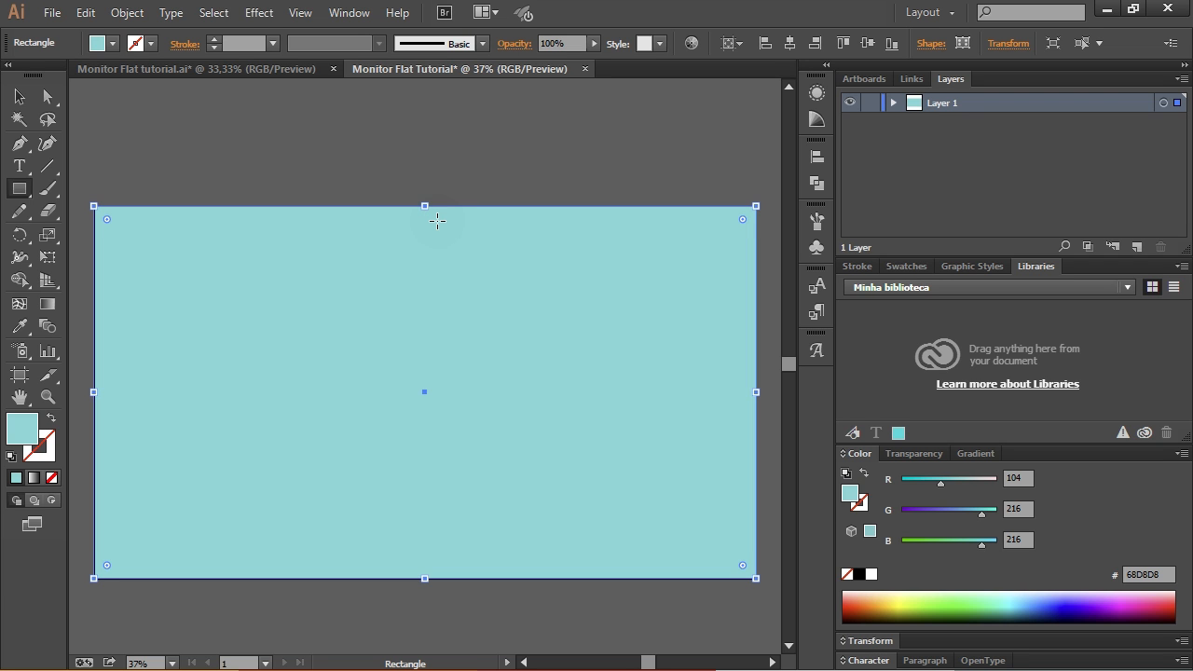
{"action": "key", "text": "alt+Tab"}
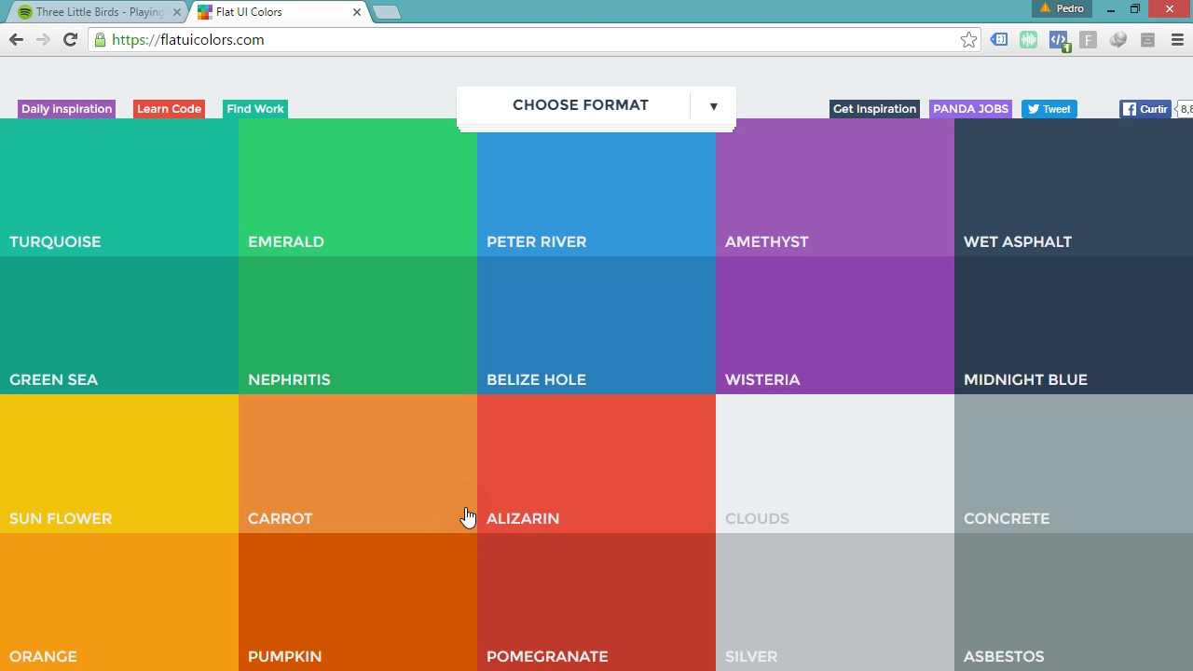
{"action": "key", "text": "Print"}
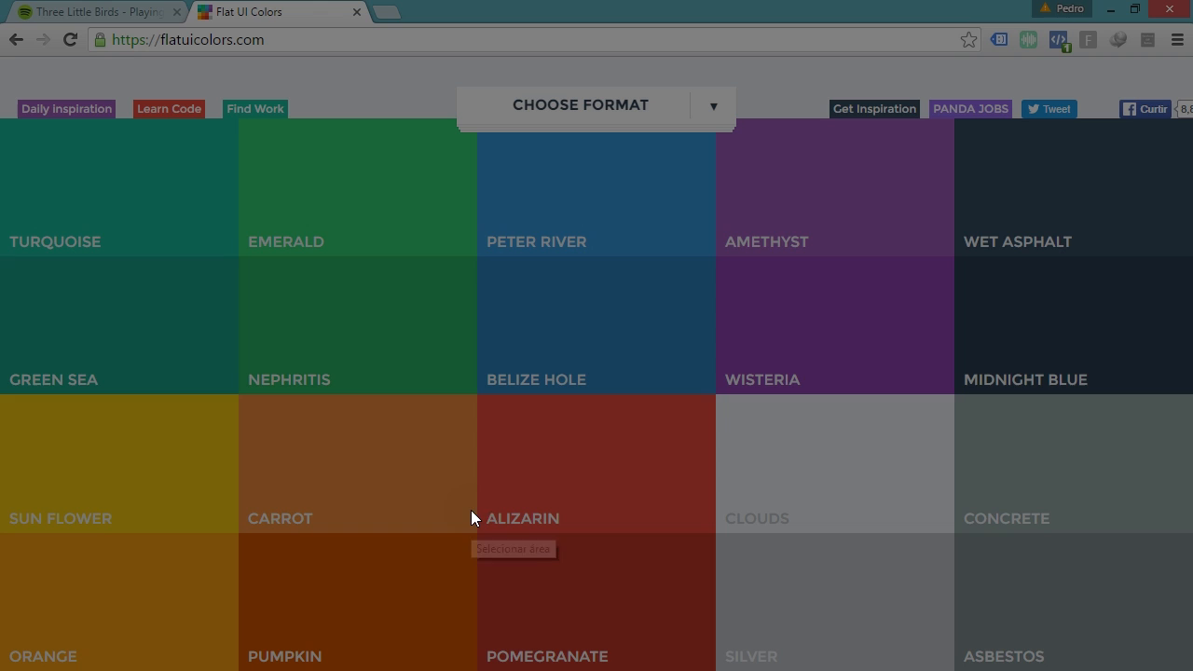
{"action": "left_click_drag", "start_coordinate": [4, 121], "coordinate": [1192, 670]}
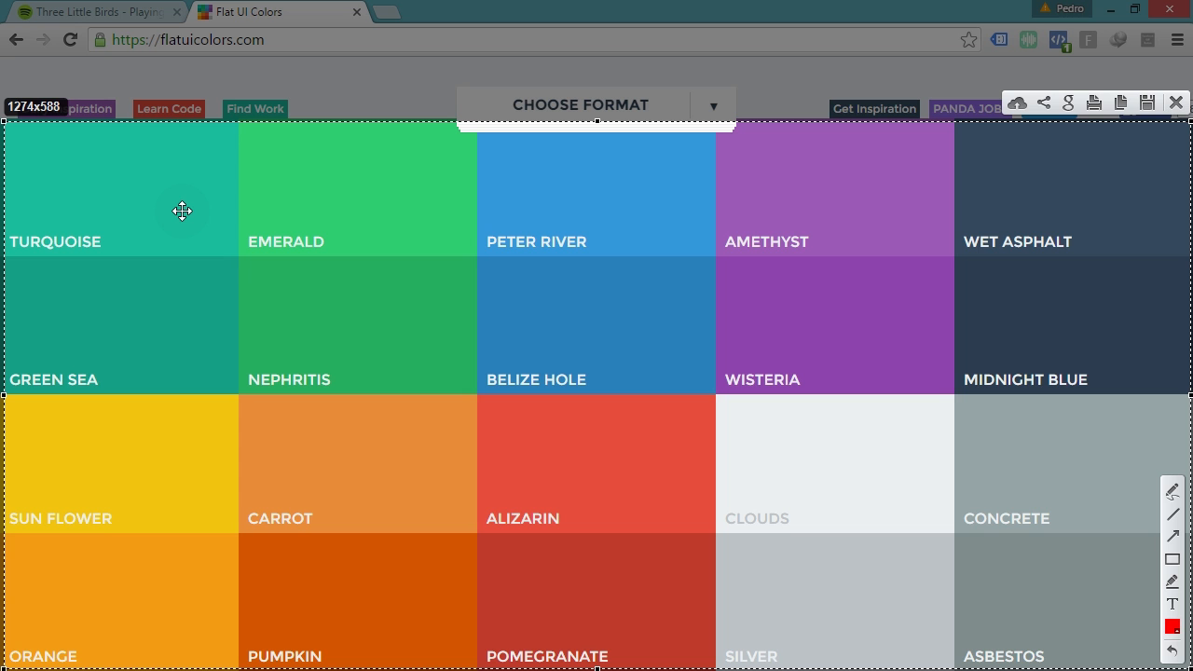
{"action": "key", "text": "ctrl+c"}
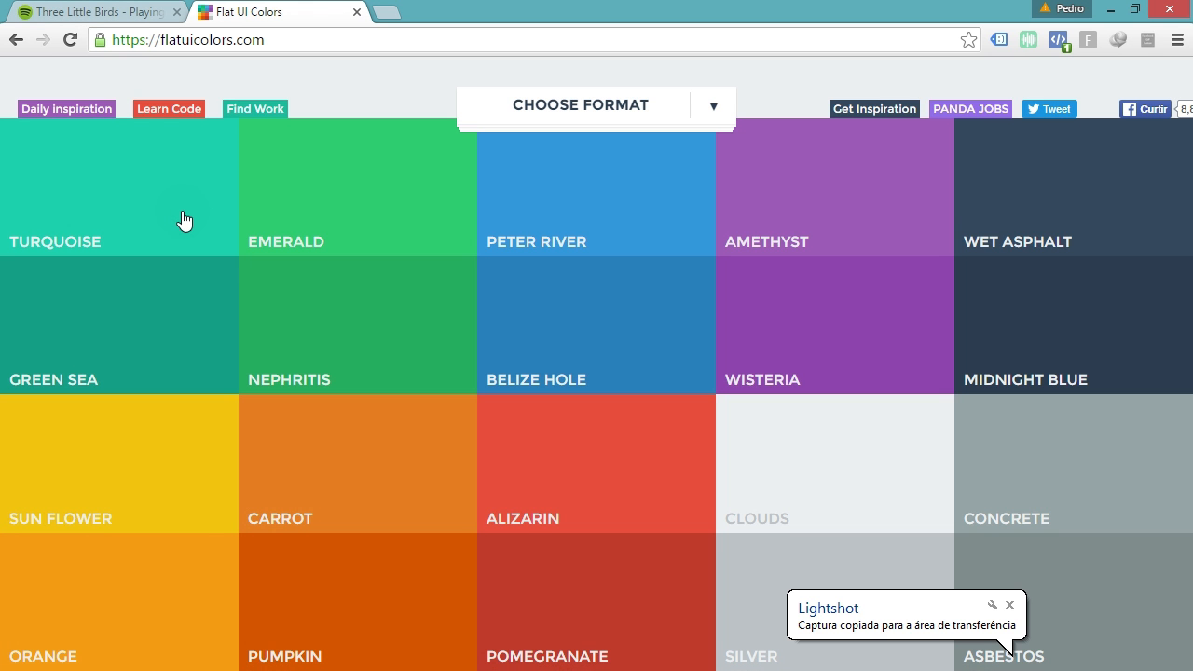
Step: Search Google in a new tab for "light show", and correct the query to "light shot"
{"action": "left_click", "coordinate": [392, 16]}
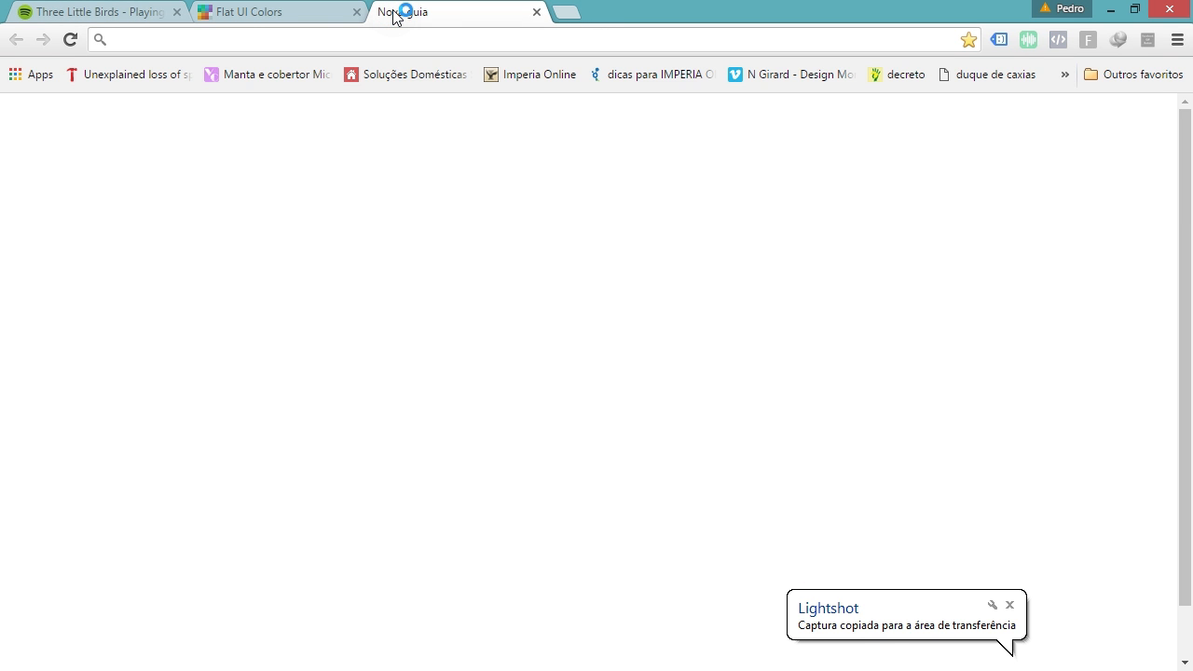
{"action": "type", "text": "light show"}
{"action": "key", "text": "Return"}
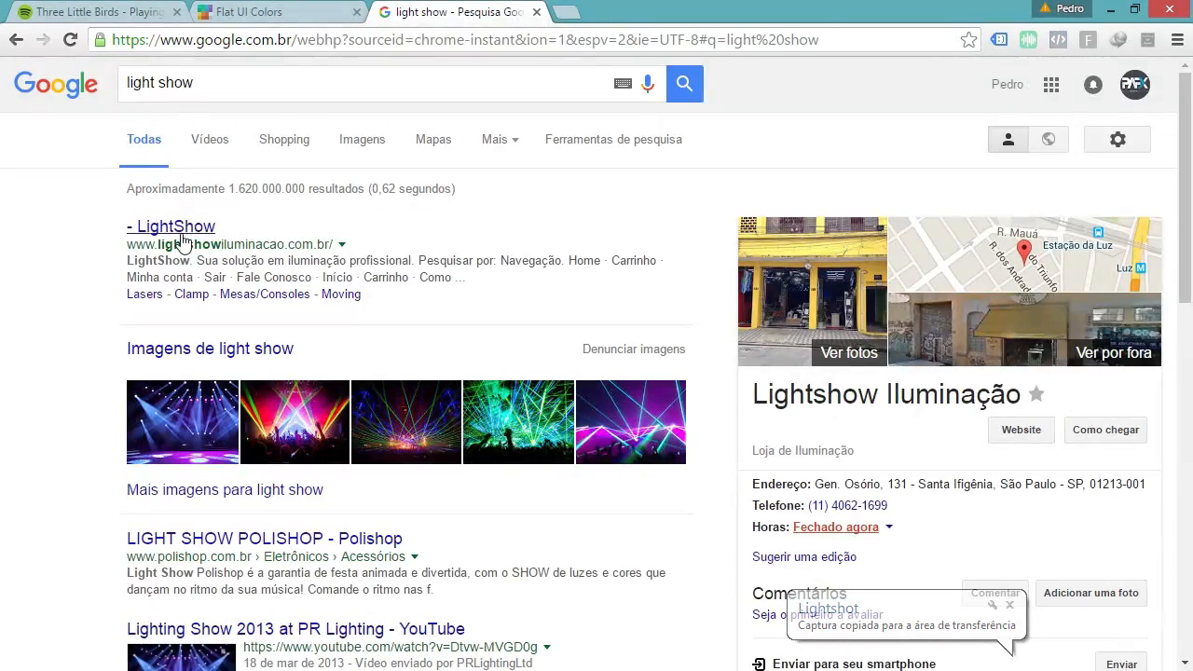
{"action": "scroll", "coordinate": [41, 302], "scroll_direction": "down", "scroll_amount": 2}
{"action": "scroll", "coordinate": [41, 301], "scroll_direction": "up", "scroll_amount": 2}
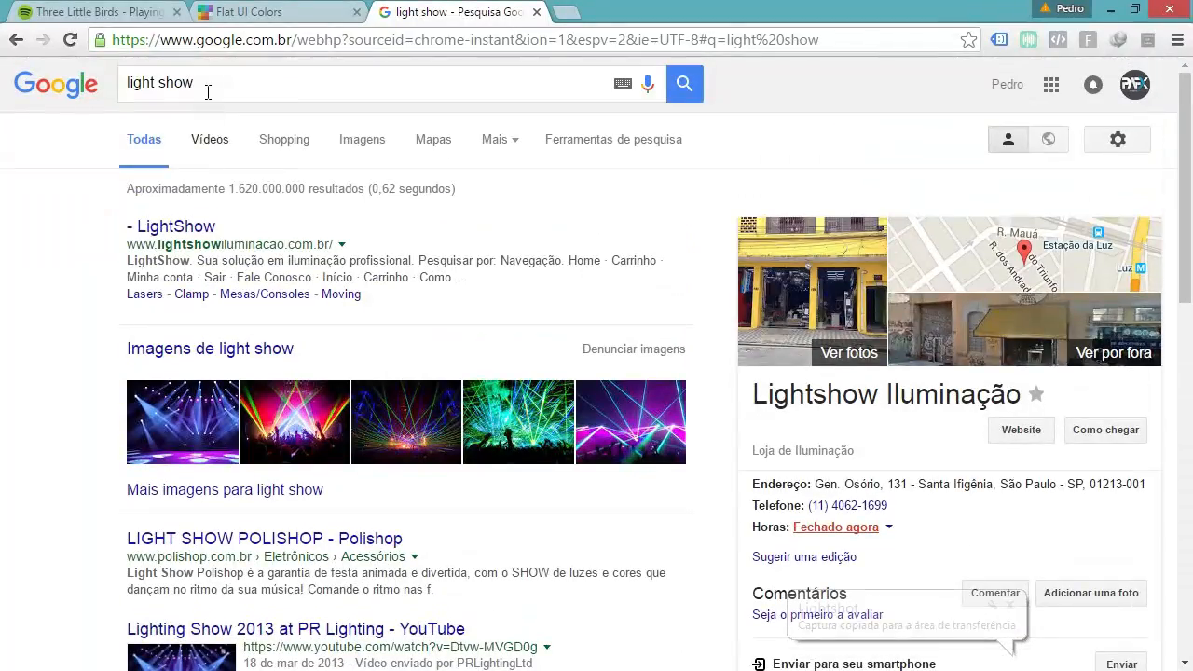
{"action": "left_click", "coordinate": [203, 83]}
{"action": "key", "text": "BackSpace"}
{"action": "type", "text": "t"}
{"action": "key", "text": "Return"}
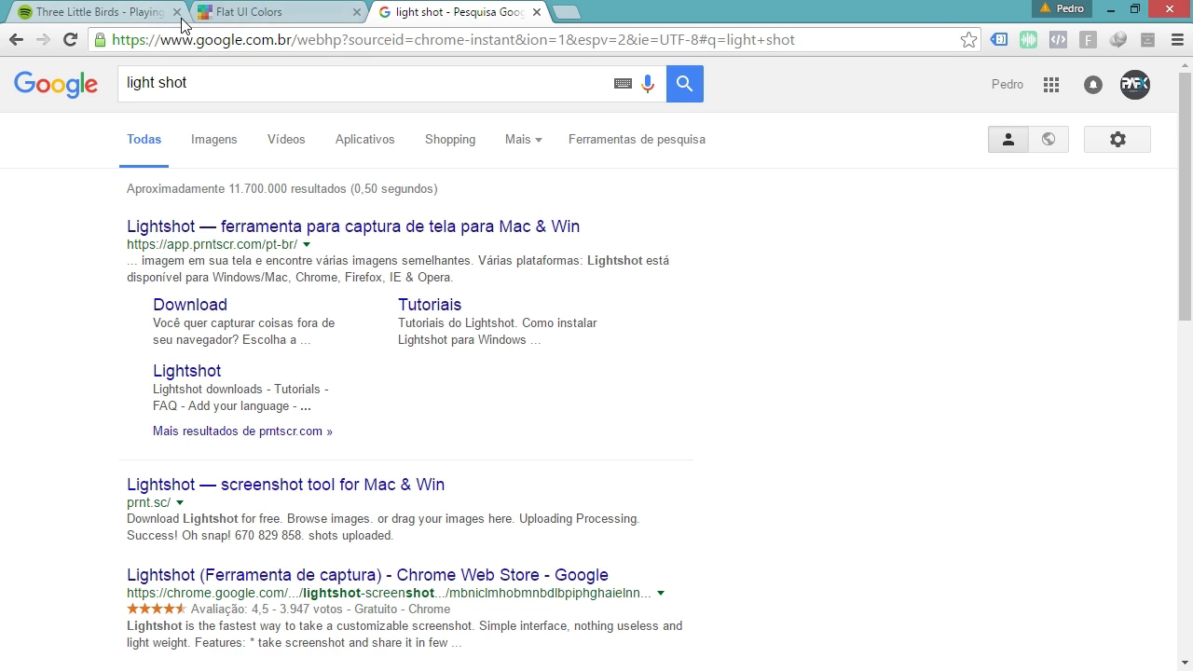
Step: Switch back to Illustrator from the browser and paste the captured colour palette into the document
{"action": "left_click", "coordinate": [254, 19]}
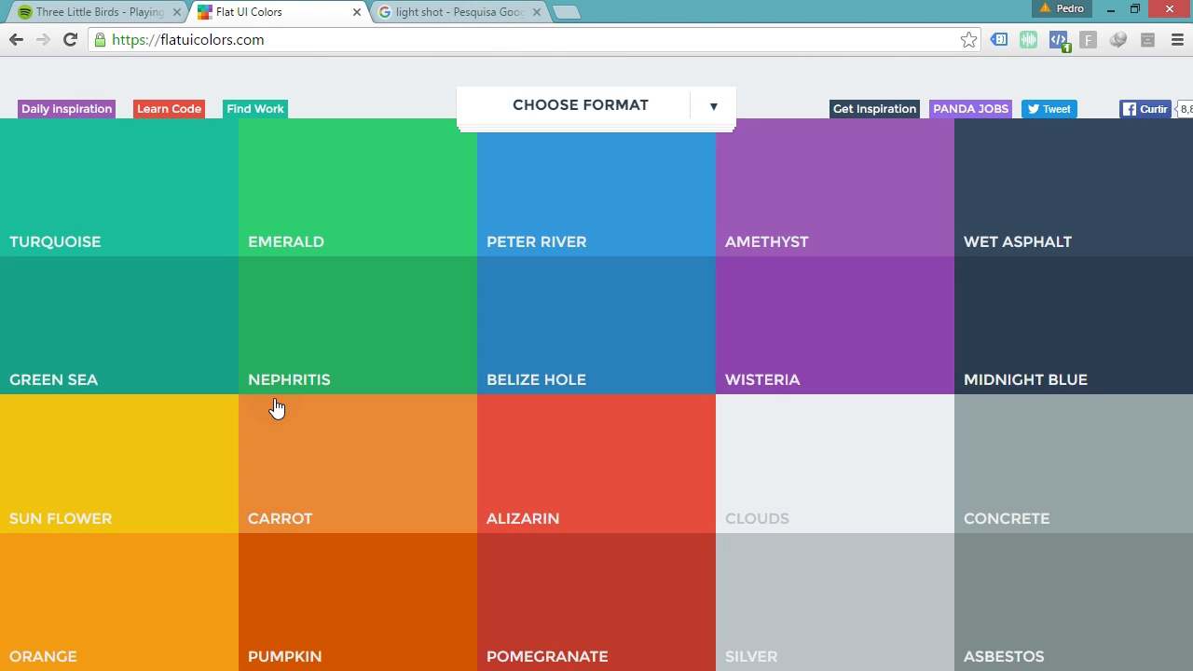
{"action": "key", "text": "alt+Tab"}
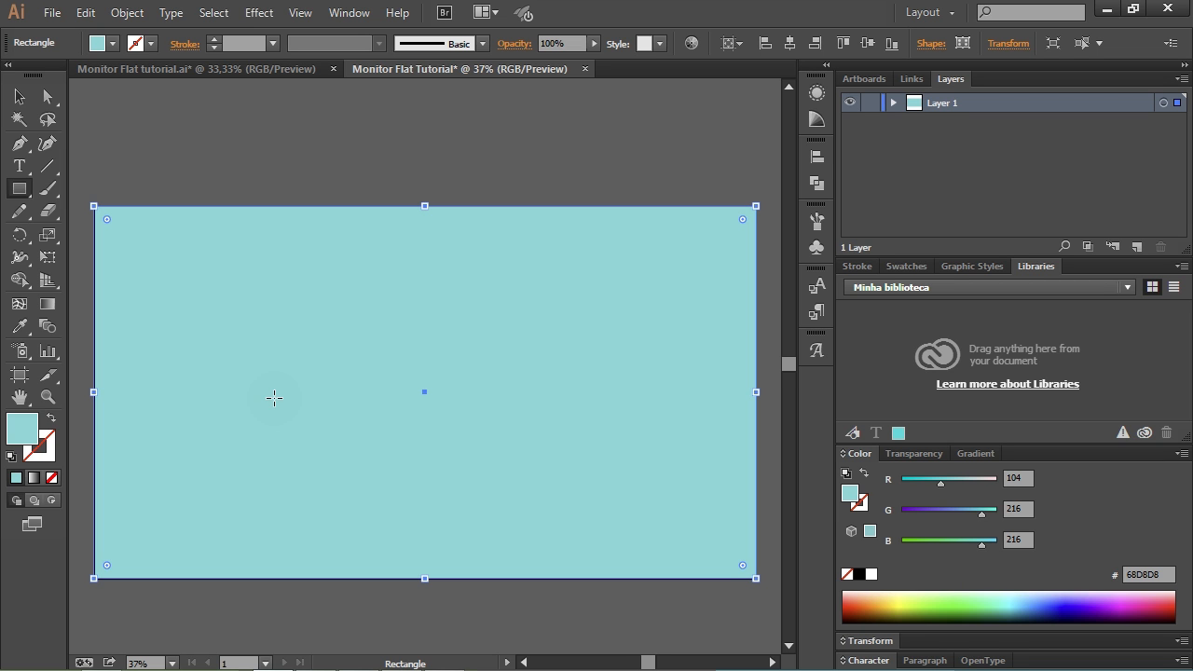
{"action": "key", "text": "ctrl+v"}
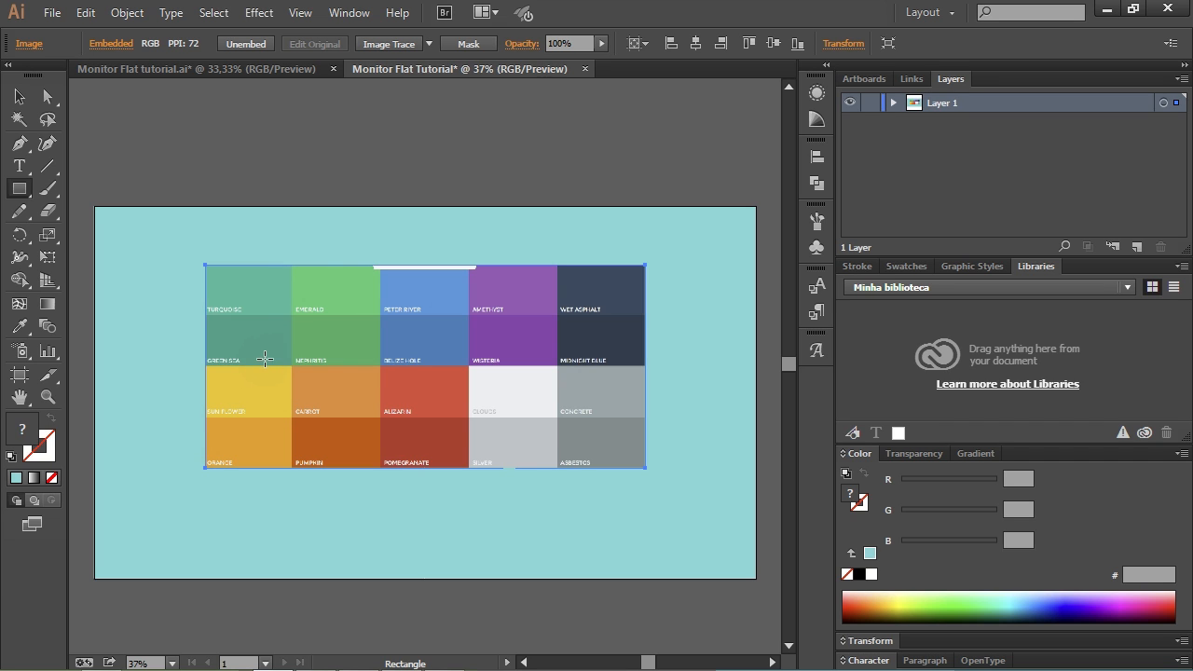
Step: Move the palette image above the artboard and squash its height until it rests on the artboard's upper edge
{"action": "key", "text": "v"}
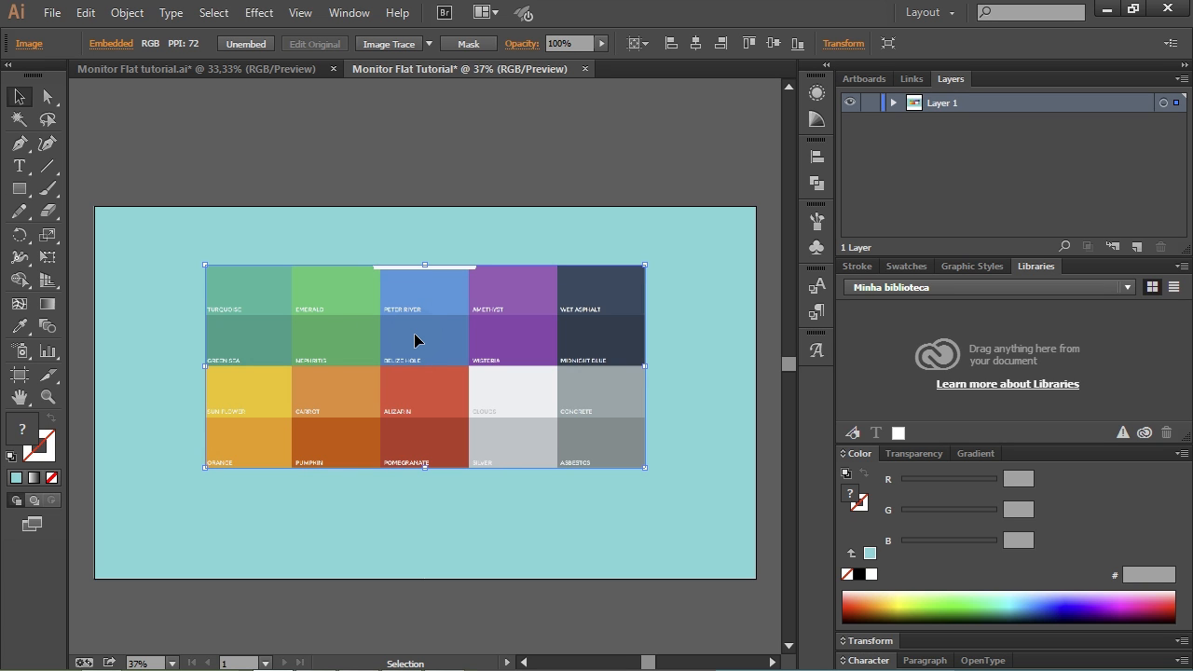
{"action": "left_click_drag", "start_coordinate": [416, 345], "coordinate": [403, 177]}
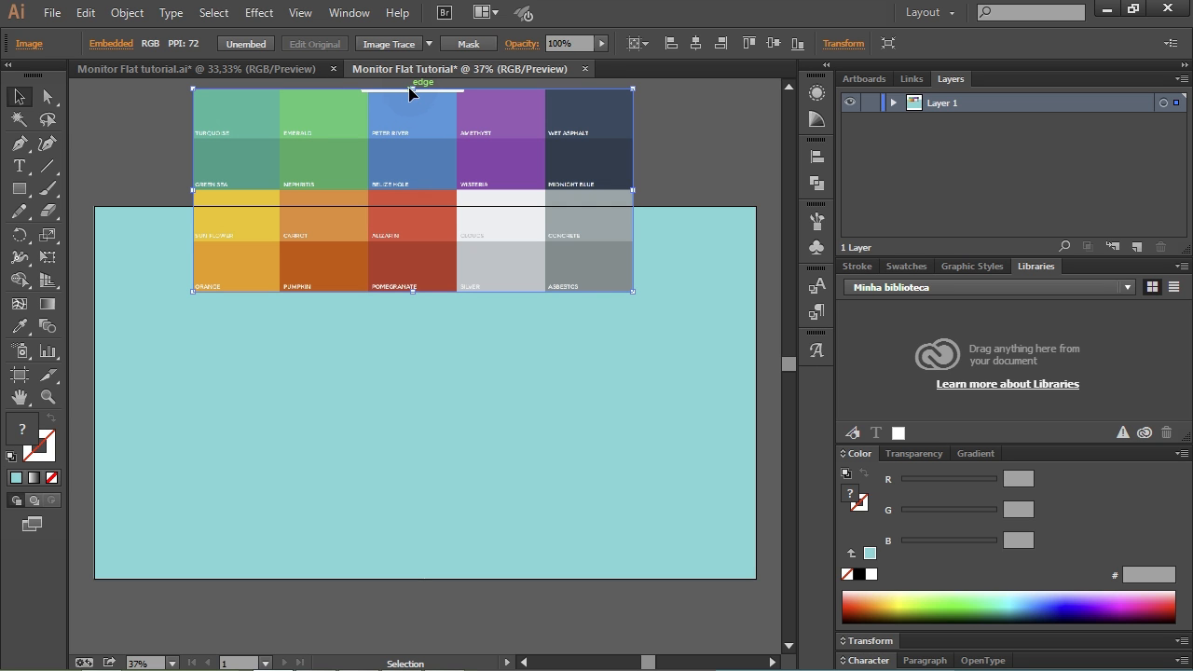
{"action": "left_click_drag", "start_coordinate": [411, 89], "coordinate": [403, 179]}
{"action": "left_click_drag", "start_coordinate": [420, 252], "coordinate": [431, 167]}
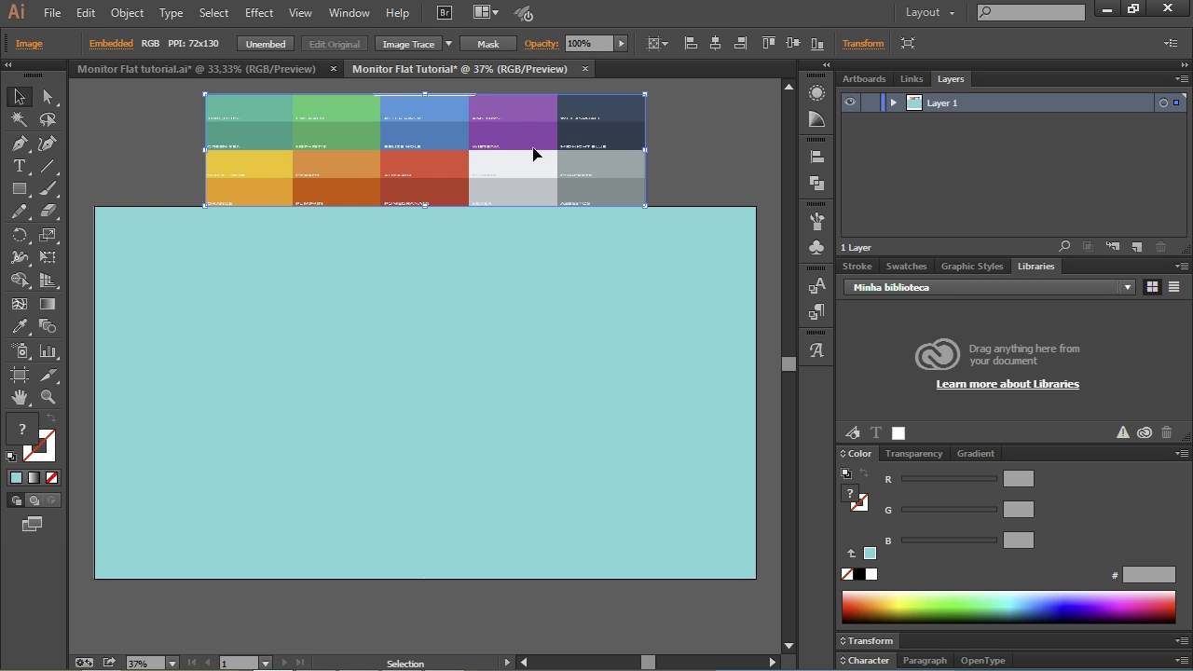
{"action": "left_click", "coordinate": [677, 171]}
Step: Recolour the background rectangle with the Eyedropper, trying several palette swatches and finishing on Midnight Blue 2C3E50
{"action": "mouse_move", "coordinate": [600, 280]}
{"action": "left_mouse_down"}
{"action": "mouse_move", "coordinate": [621, 280]}
{"action": "mouse_move", "coordinate": [578, 280]}
{"action": "mouse_move", "coordinate": [593, 280]}
{"action": "left_mouse_up"}
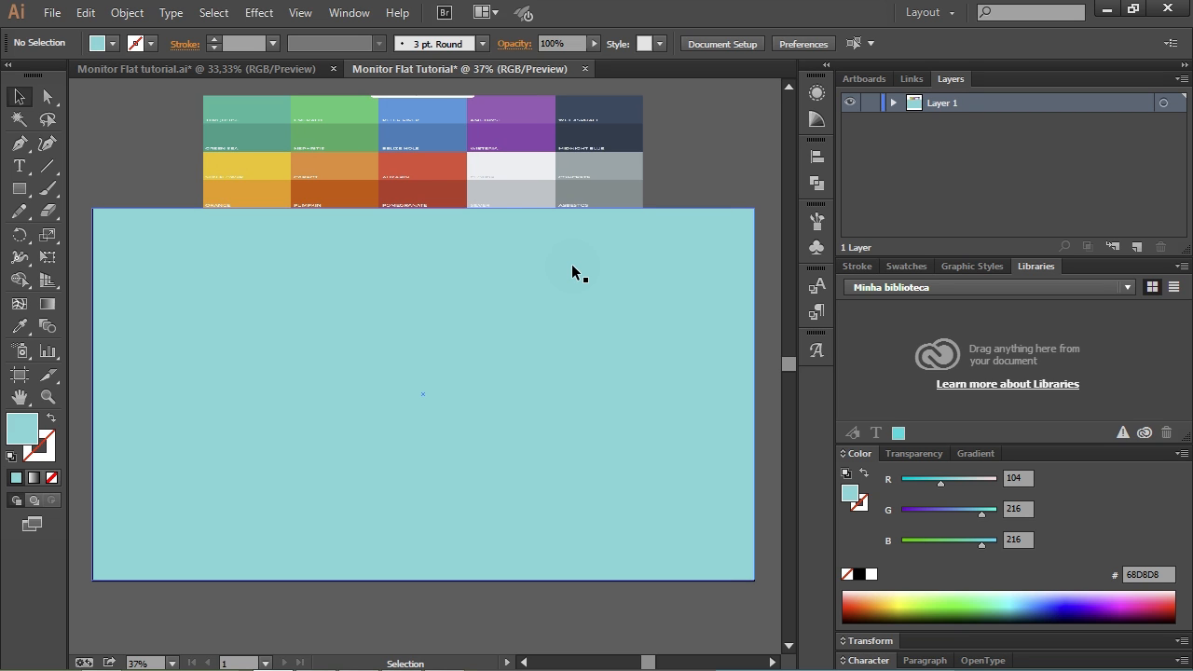
{"action": "left_click", "coordinate": [573, 267]}
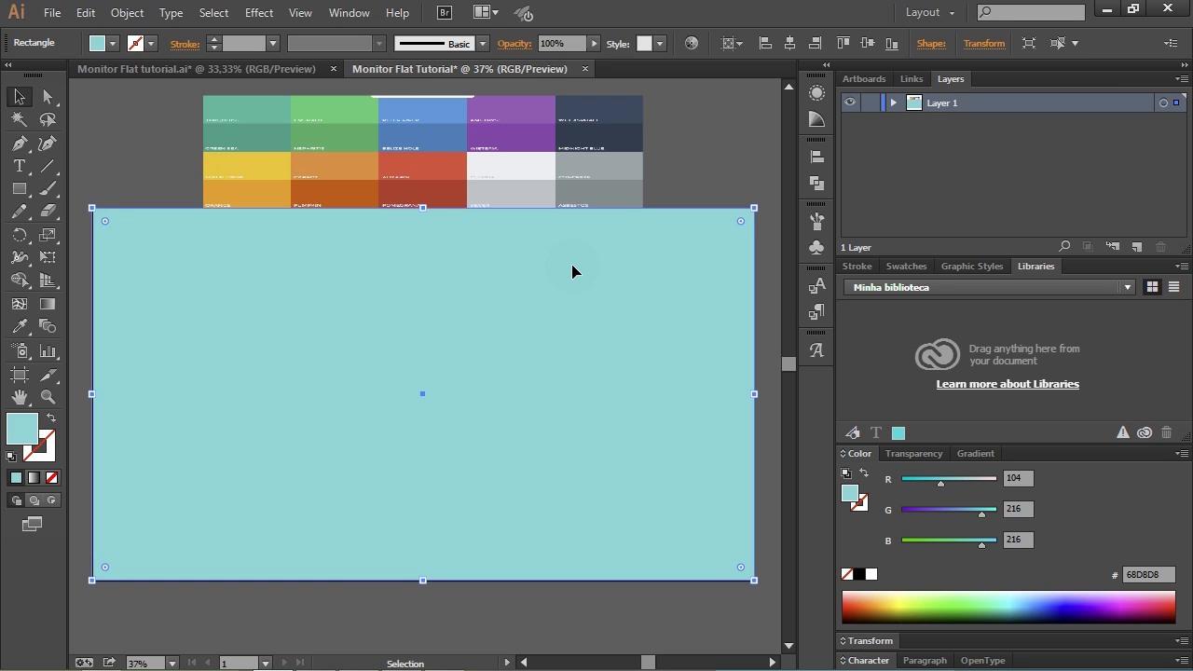
{"action": "key", "text": "i"}
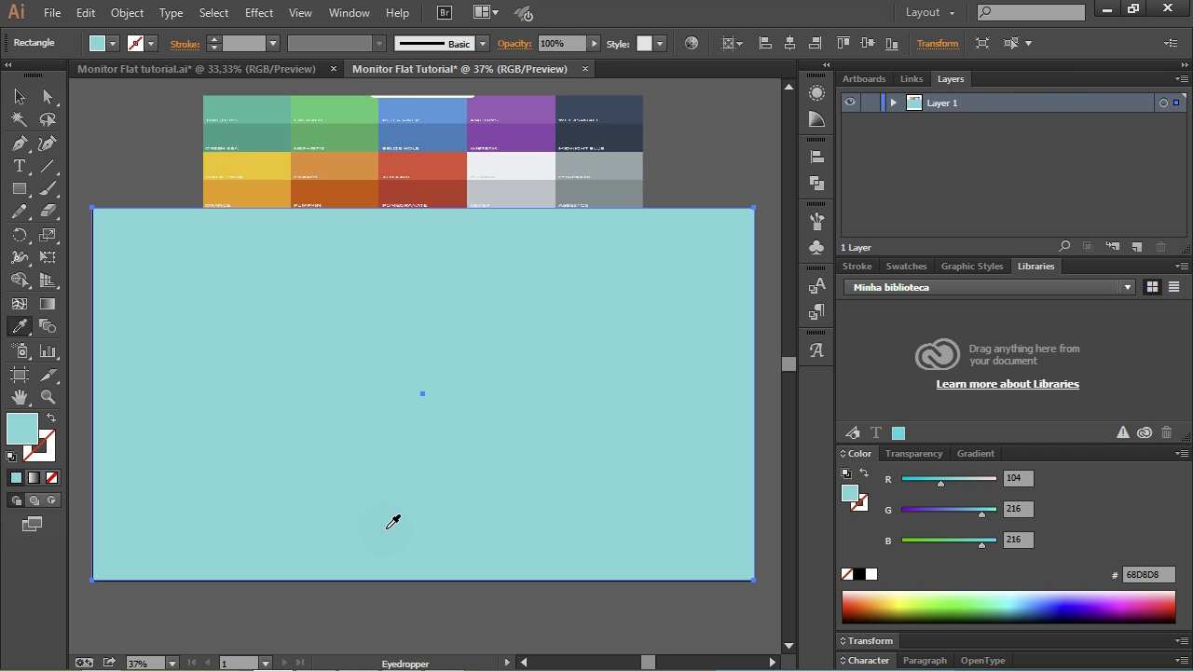
{"action": "left_click", "coordinate": [630, 134]}
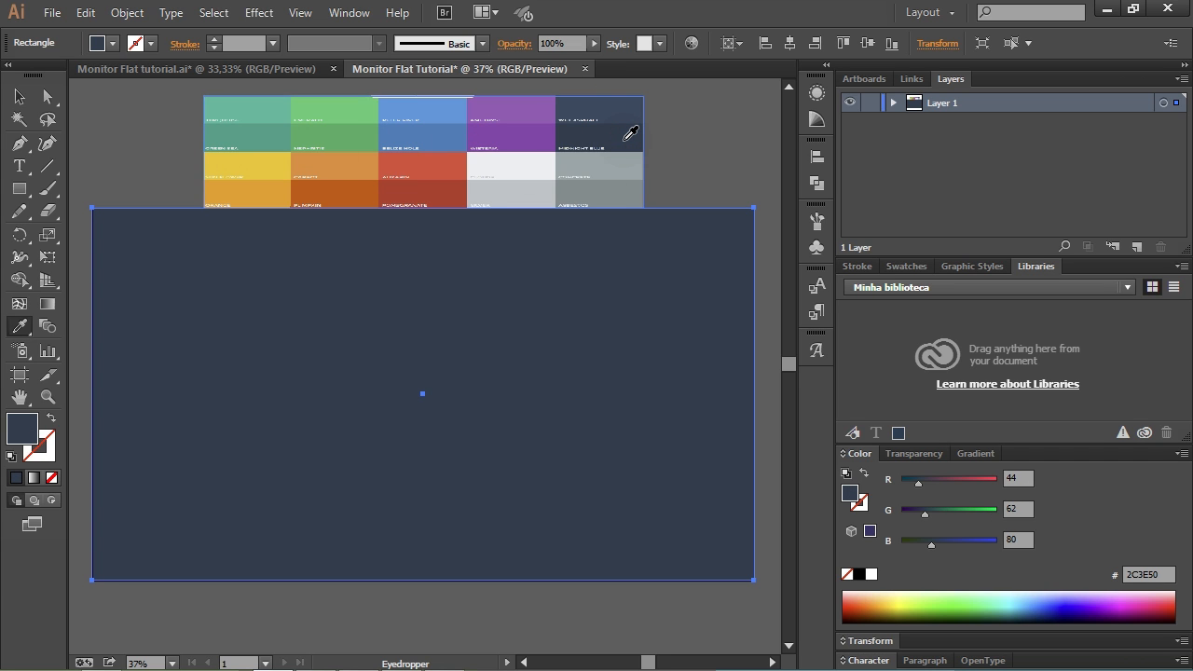
{"action": "left_click", "coordinate": [506, 112]}
{"action": "left_click", "coordinate": [400, 123]}
{"action": "left_click", "coordinate": [327, 106]}
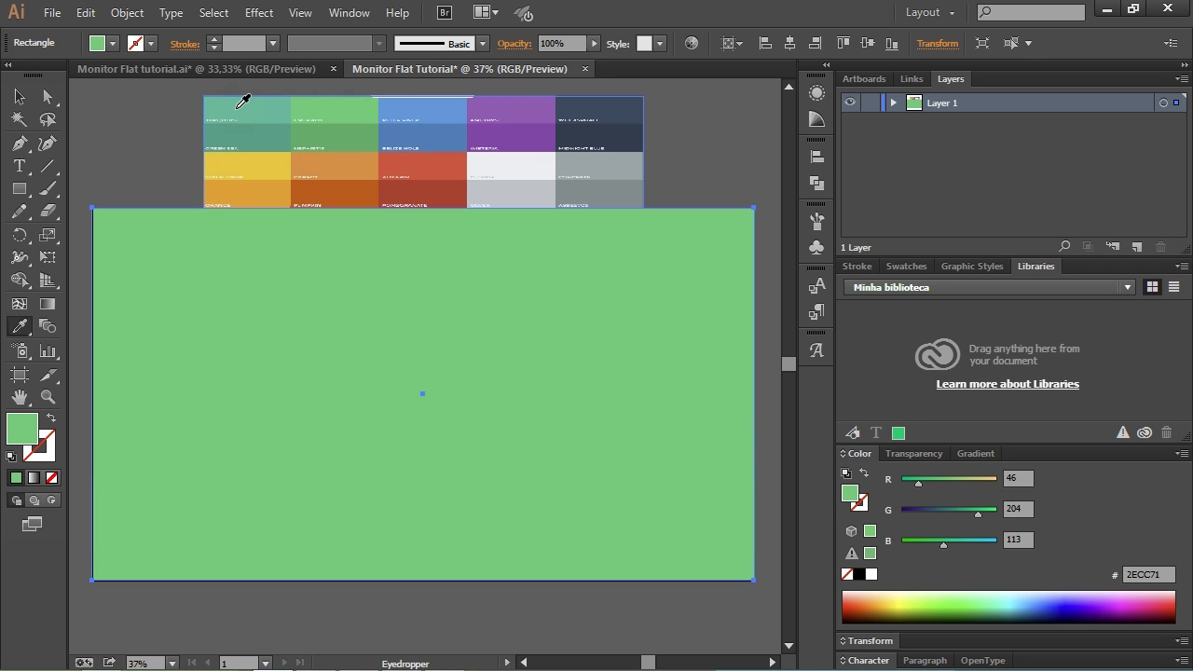
{"action": "left_click", "coordinate": [243, 101]}
{"action": "left_click", "coordinate": [621, 128]}
{"action": "key", "text": "v"}
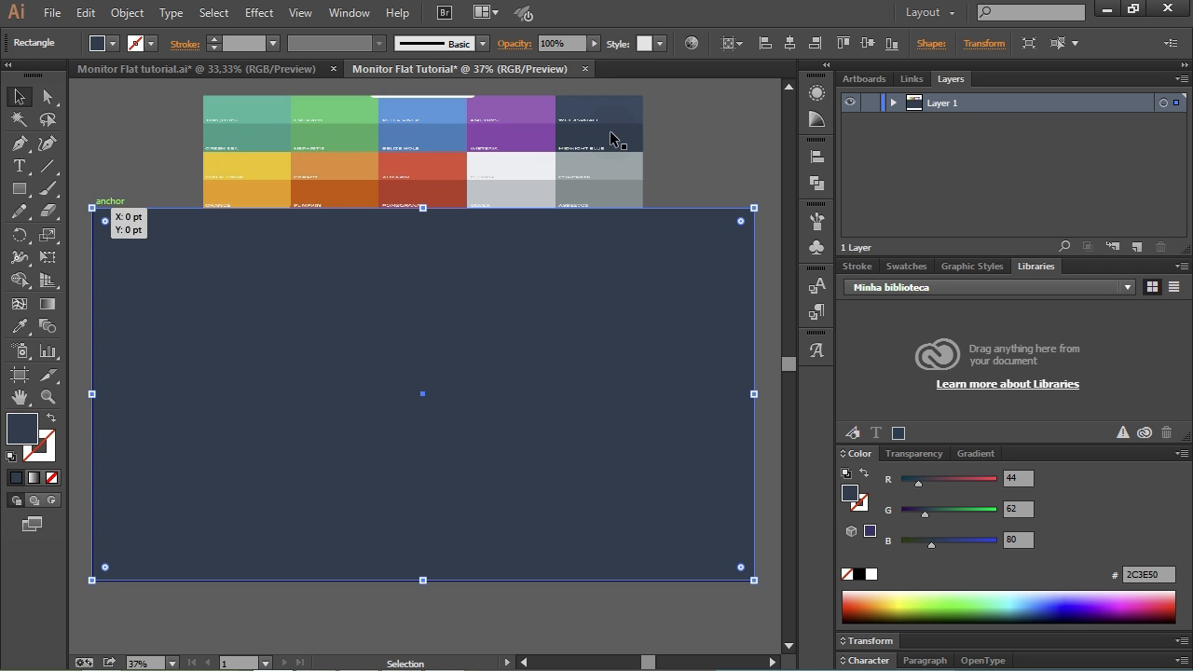
{"action": "left_click", "coordinate": [681, 139]}
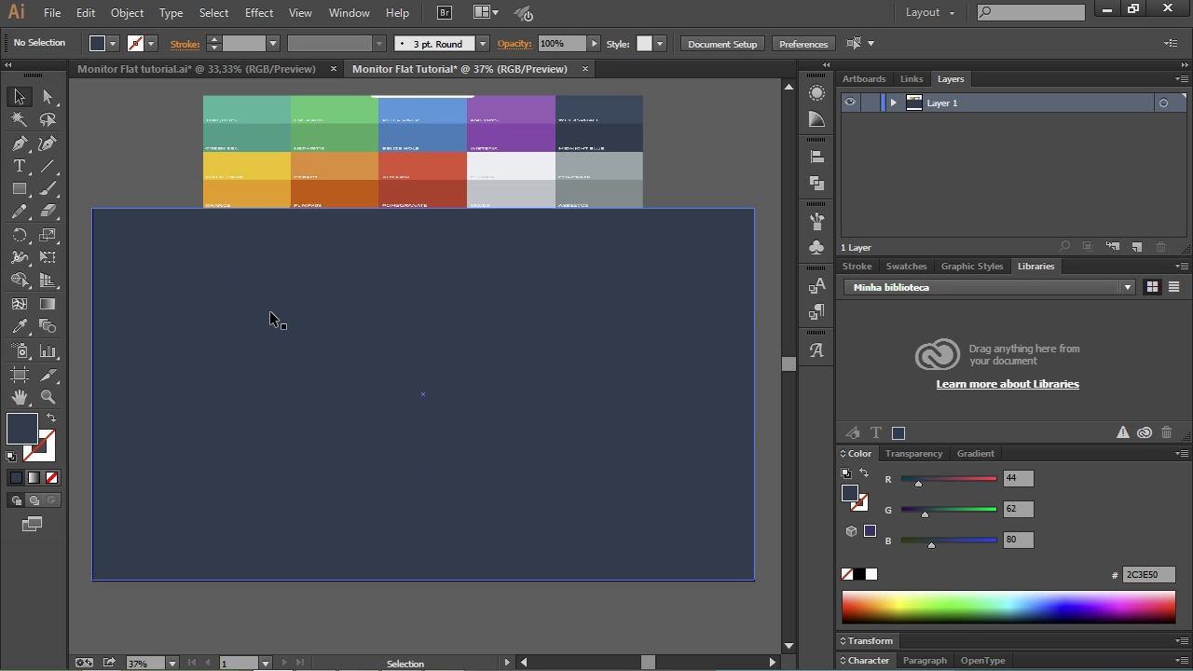
Step: Undo a trial move of the background rectangle, and lock that rectangle within Layer 1
{"action": "left_click_drag", "start_coordinate": [269, 316], "coordinate": [398, 398]}
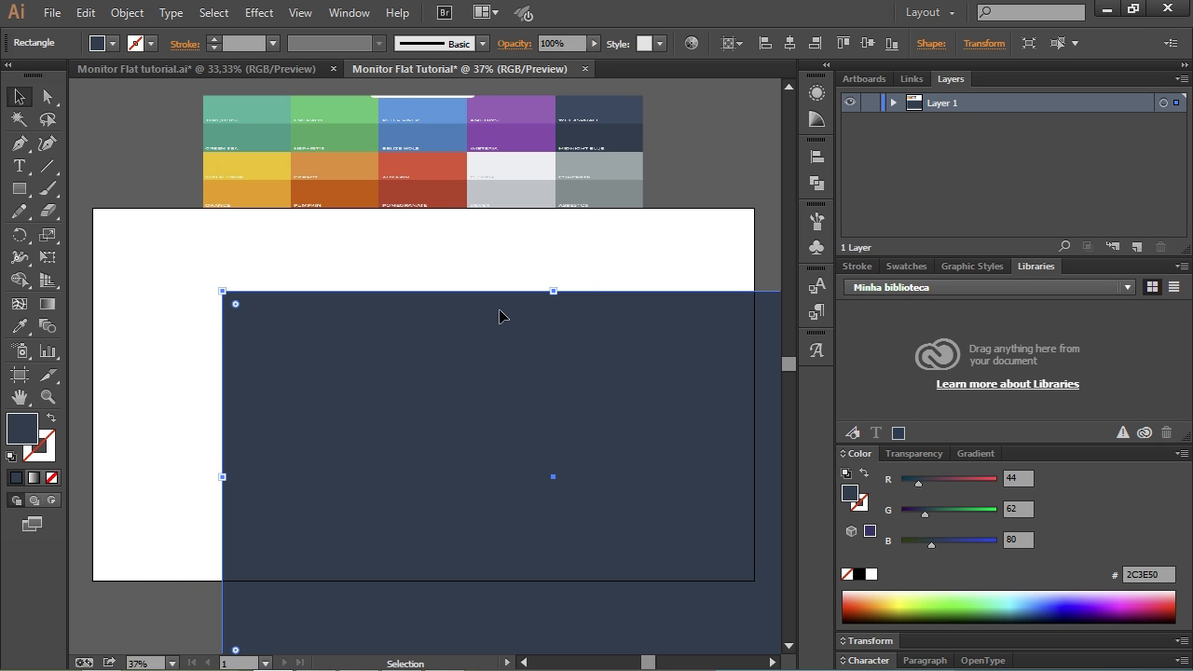
{"action": "key", "text": "ctrl+z"}
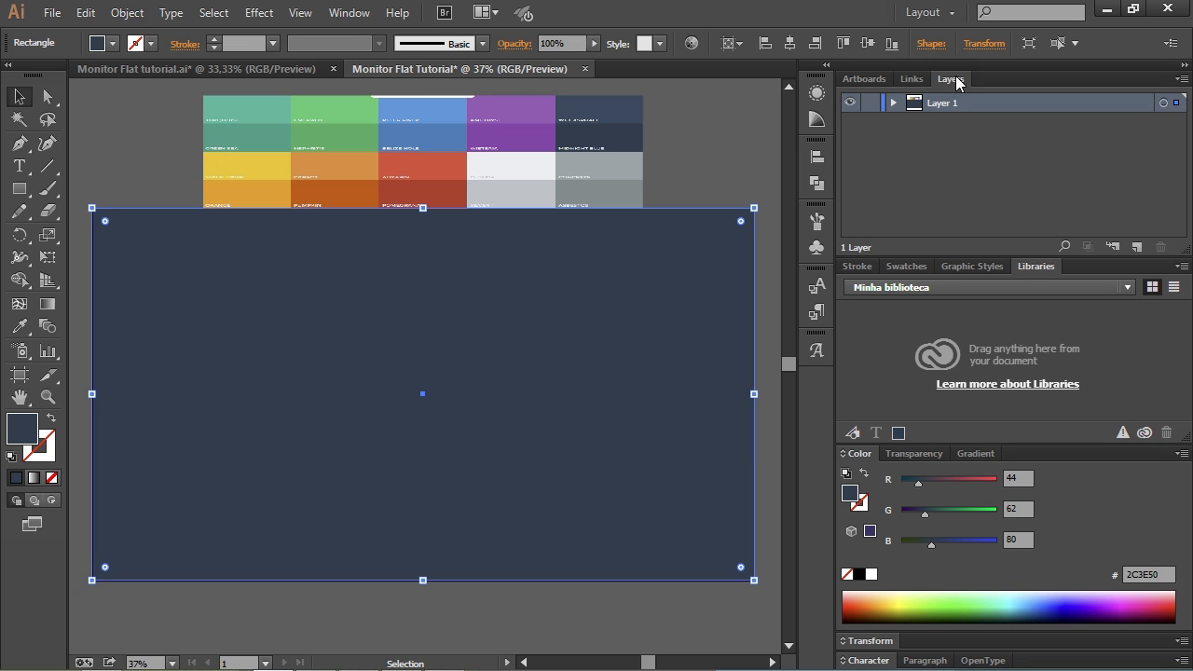
{"action": "left_click", "coordinate": [893, 102]}
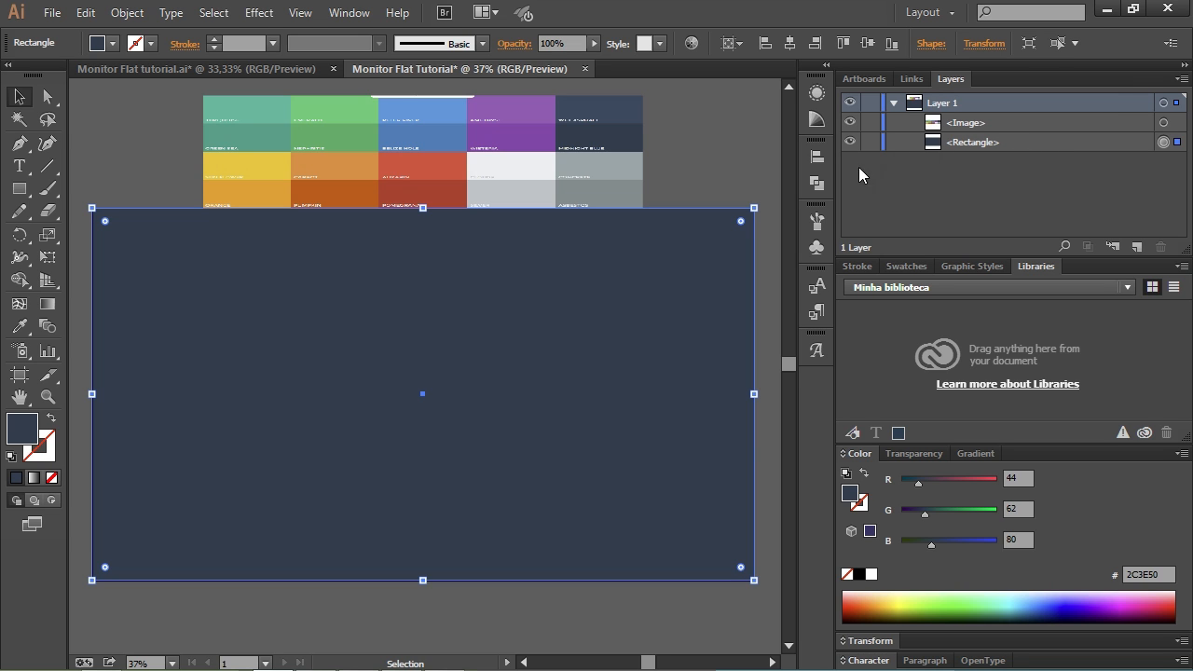
{"action": "left_click", "coordinate": [746, 163]}
{"action": "left_click", "coordinate": [719, 258]}
{"action": "left_click", "coordinate": [996, 122]}
{"action": "left_click", "coordinate": [1003, 142]}
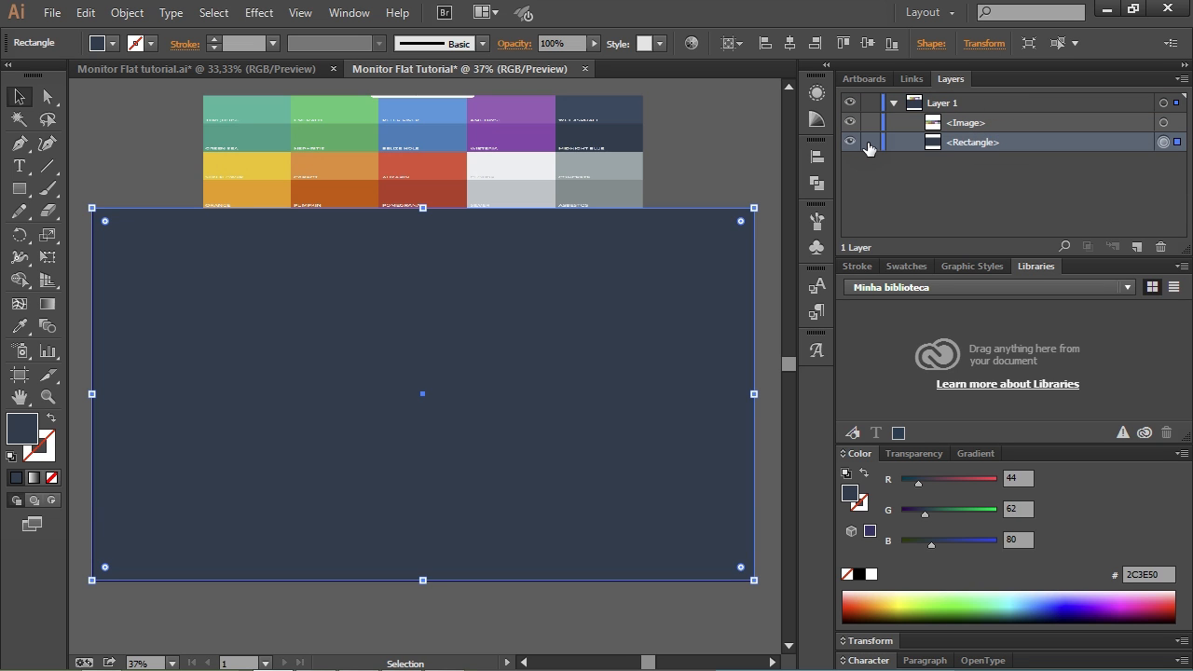
{"action": "left_click", "coordinate": [872, 143]}
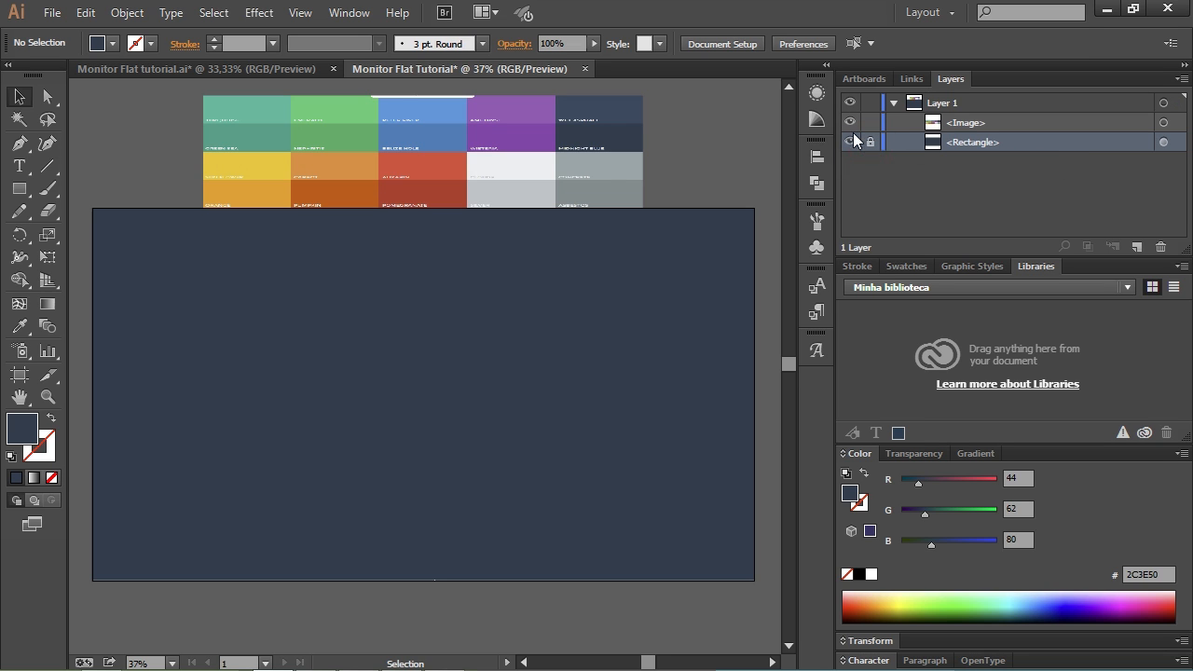
{"action": "left_click_drag", "start_coordinate": [232, 290], "coordinate": [455, 422]}
{"action": "left_click_drag", "start_coordinate": [381, 330], "coordinate": [466, 425]}
Step: Choose the Layout workspace for the panel arrangement
{"action": "key", "text": "space"}
{"action": "left_click_drag", "start_coordinate": [448, 342], "coordinate": [455, 359]}
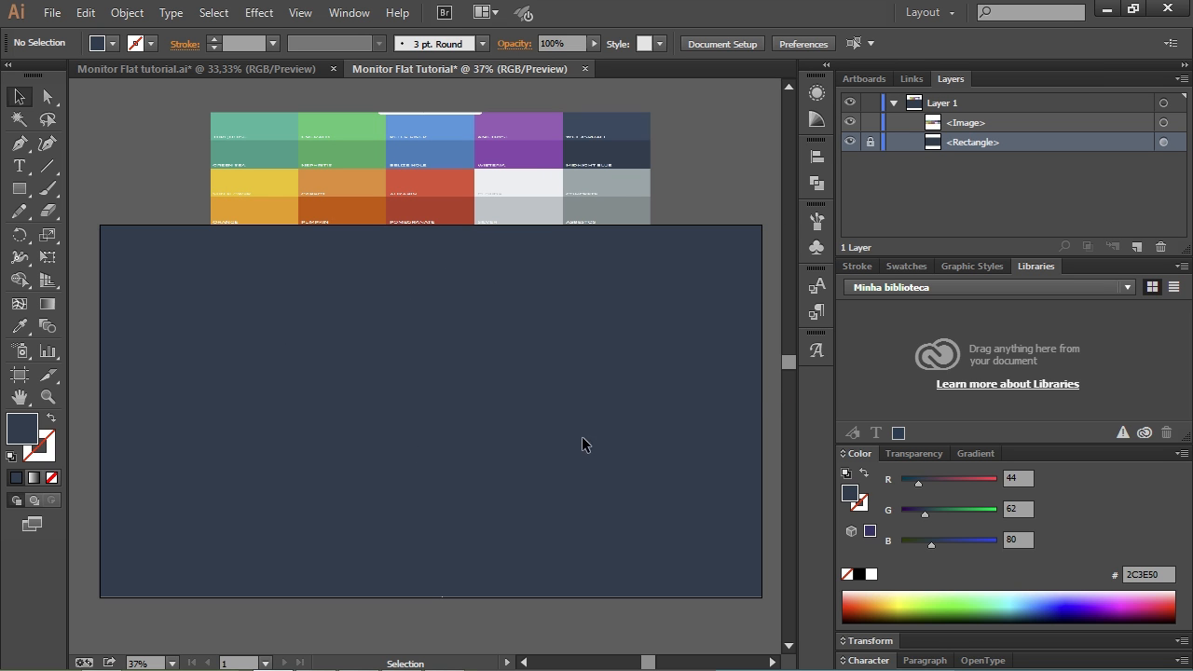
{"action": "left_click", "coordinate": [349, 13]}
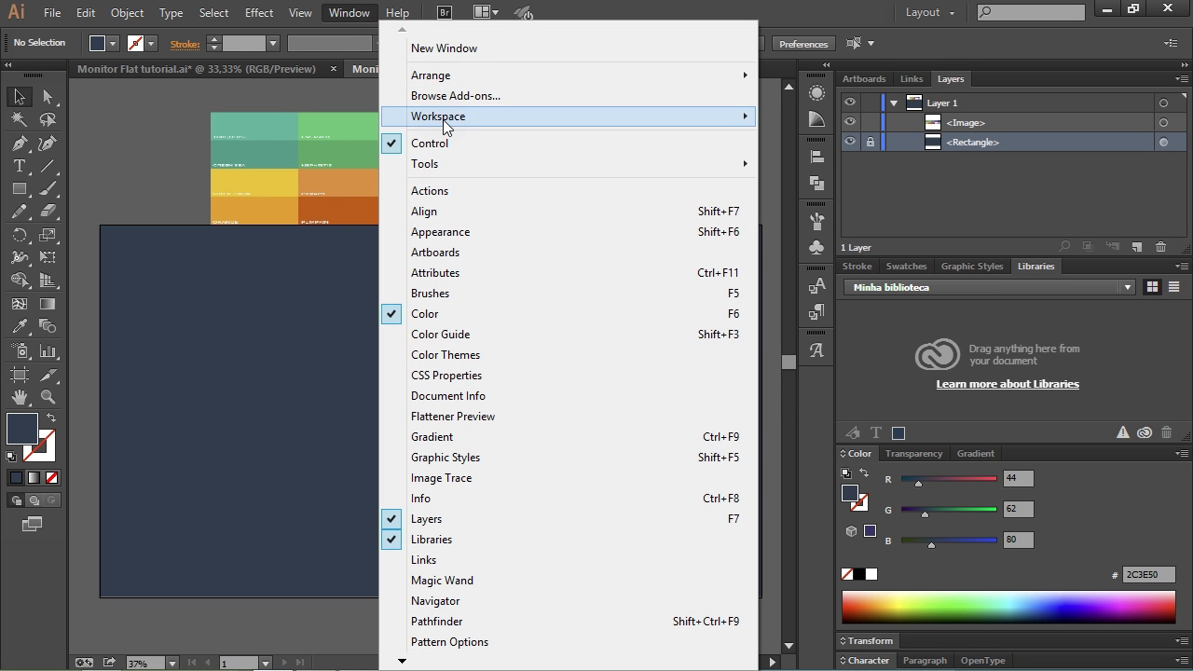
{"action": "mouse_move", "coordinate": [496, 118]}
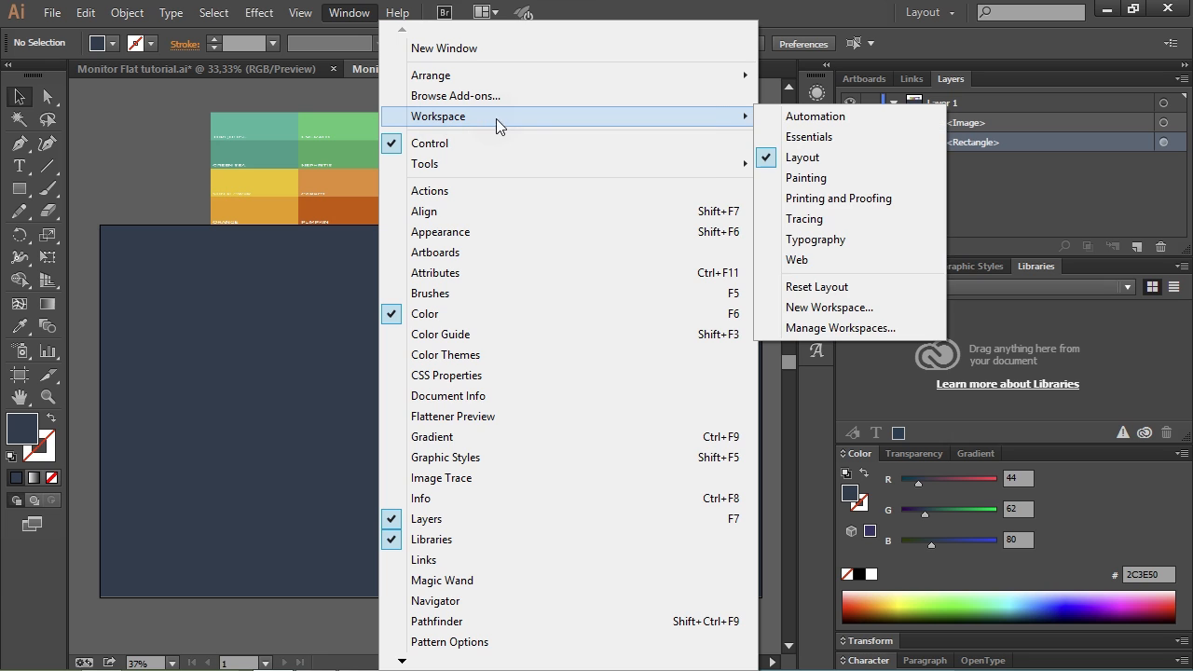
{"action": "left_click", "coordinate": [835, 155]}
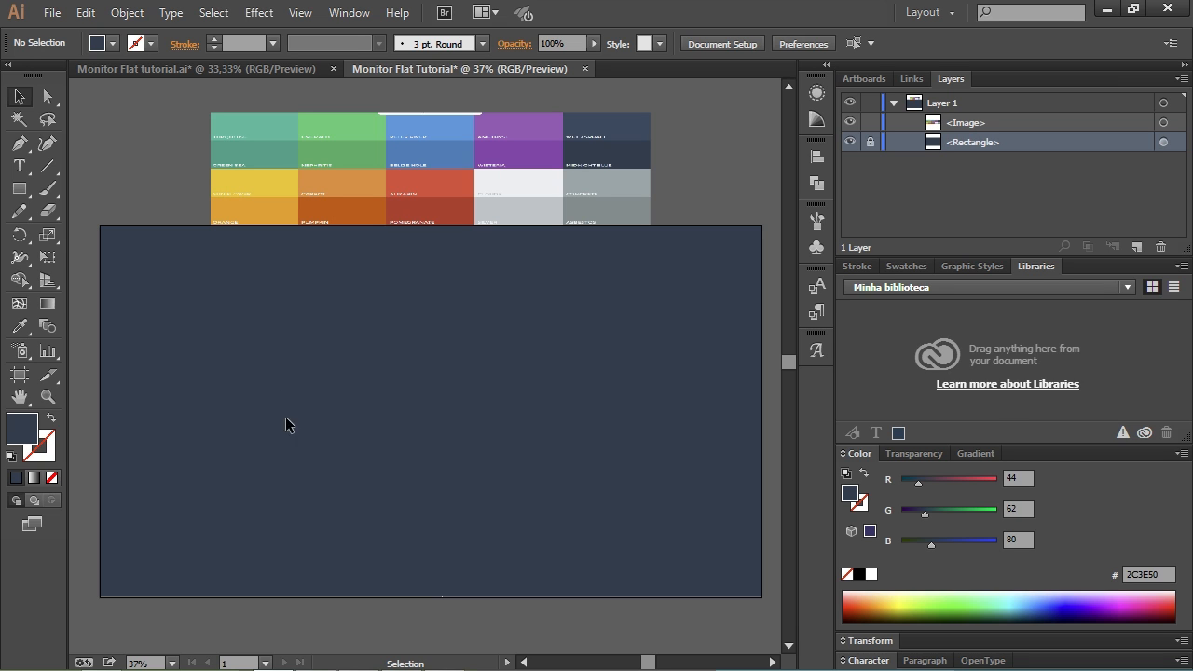
Step: Draw a small rectangle near the middle of the artboard and fill it with the palette's Clouds colour, ECF0F1
{"action": "left_click", "coordinate": [18, 190]}
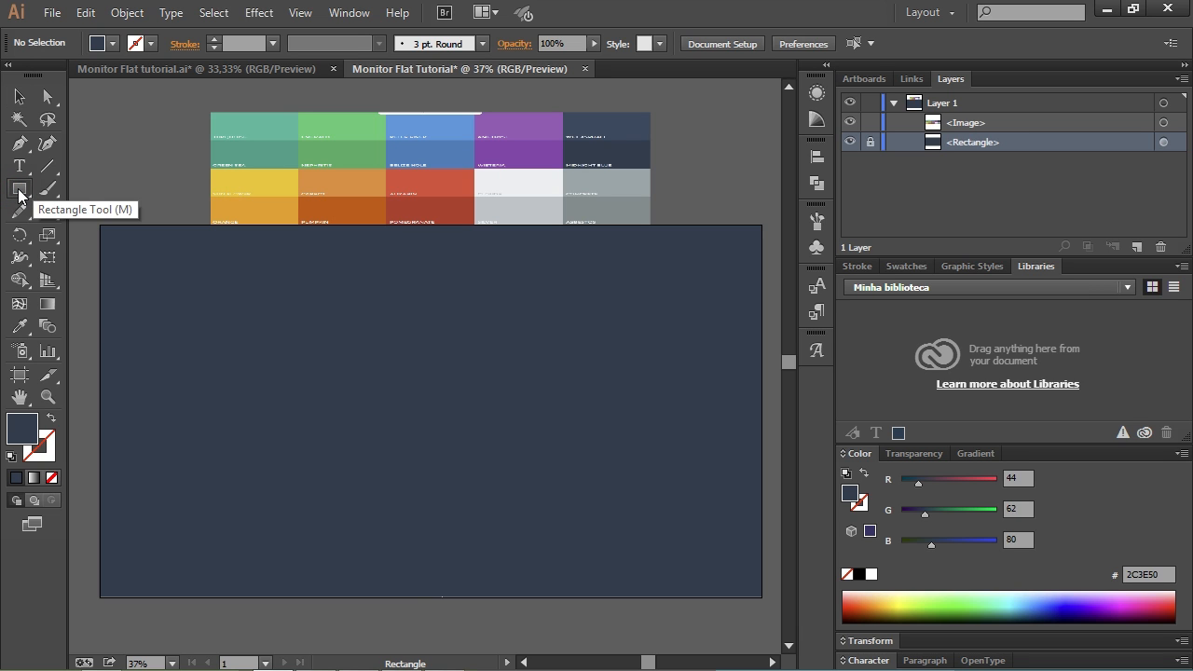
{"action": "mouse_move", "coordinate": [329, 321]}
{"action": "left_mouse_down"}
{"action": "mouse_move", "coordinate": [503, 397]}
{"action": "mouse_move", "coordinate": [469, 431]}
{"action": "mouse_move", "coordinate": [522, 418]}
{"action": "mouse_move", "coordinate": [486, 417]}
{"action": "mouse_move", "coordinate": [514, 439]}
{"action": "left_mouse_up"}
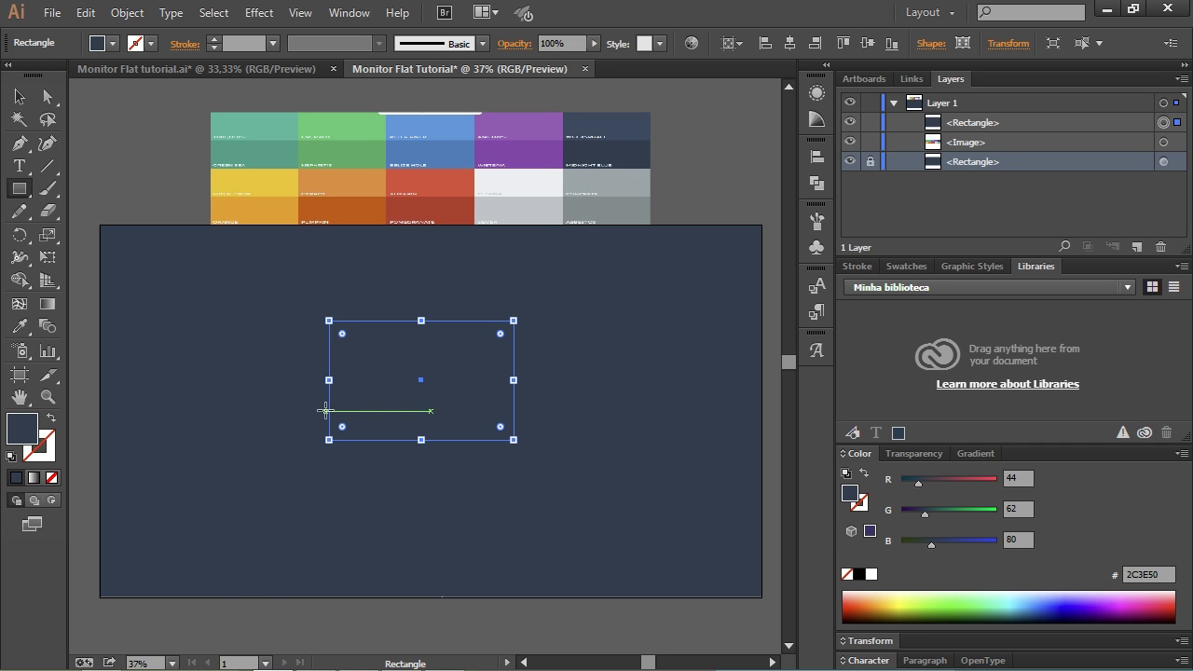
{"action": "key", "text": "i"}
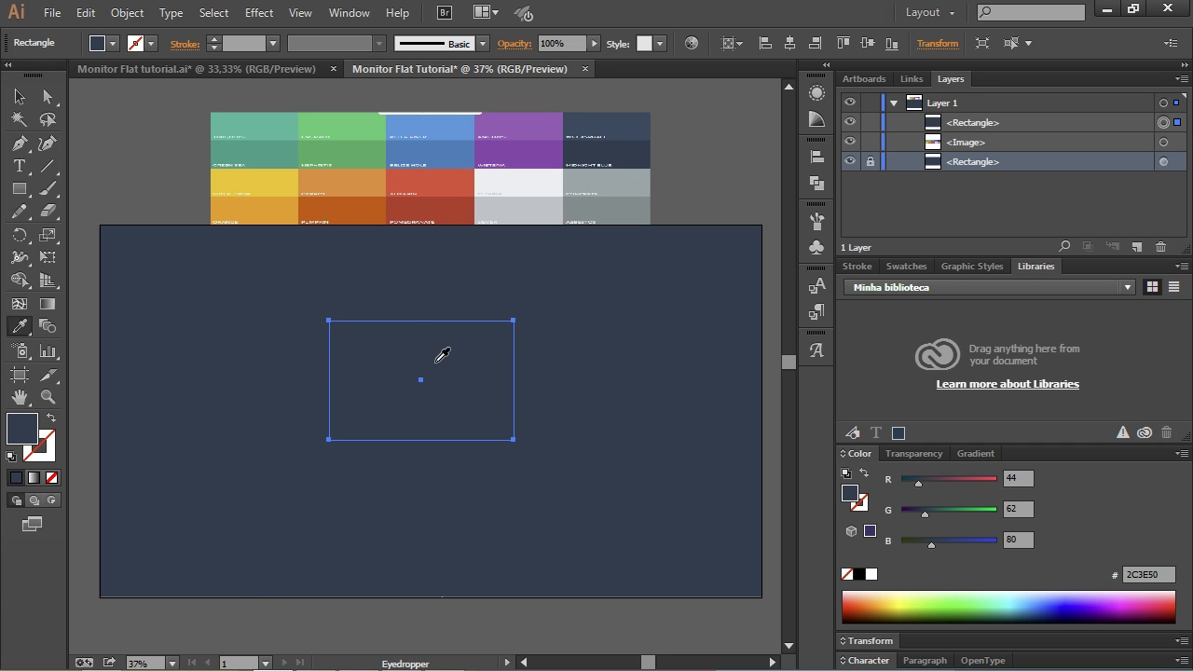
{"action": "left_click", "coordinate": [525, 182]}
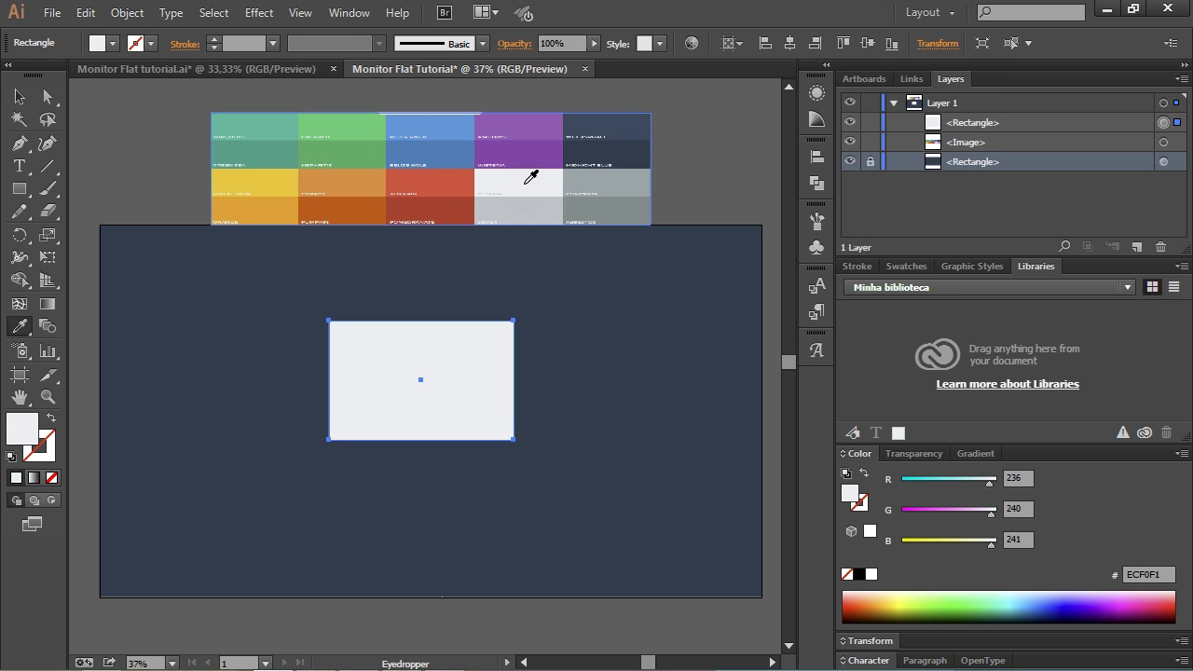
Step: Show the Align options and centre the light rectangle horizontally and vertically on the artboard
{"action": "key", "text": "v"}
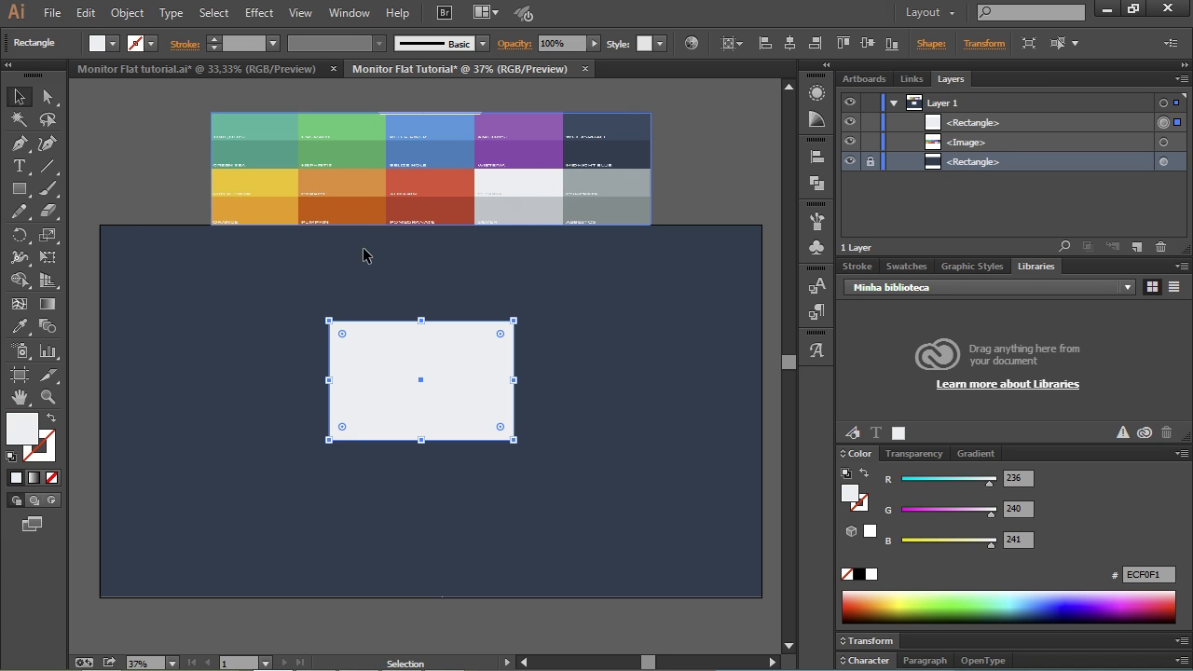
{"action": "left_click", "coordinate": [134, 165]}
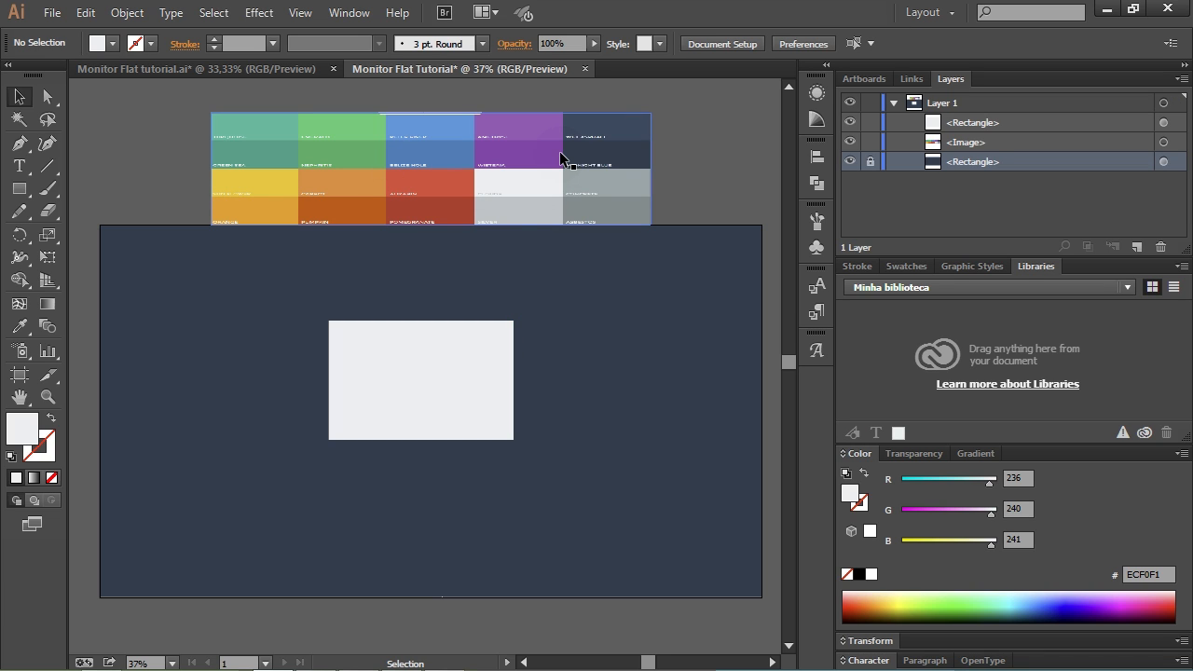
{"action": "left_click", "coordinate": [468, 418]}
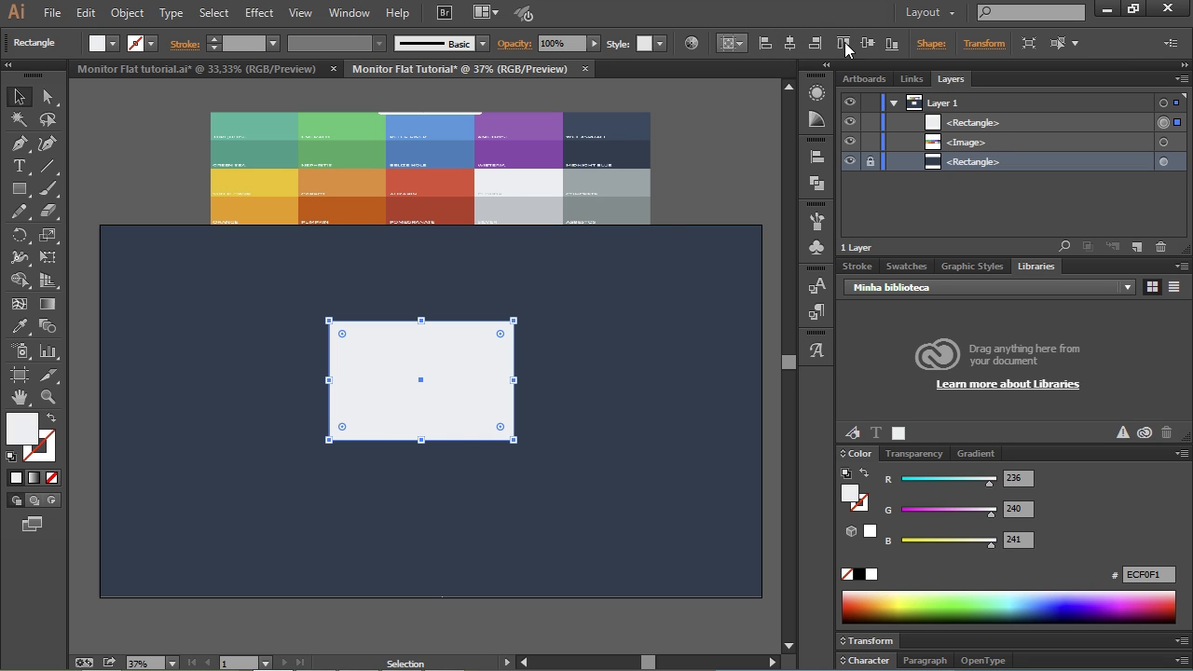
{"action": "left_click", "coordinate": [350, 13]}
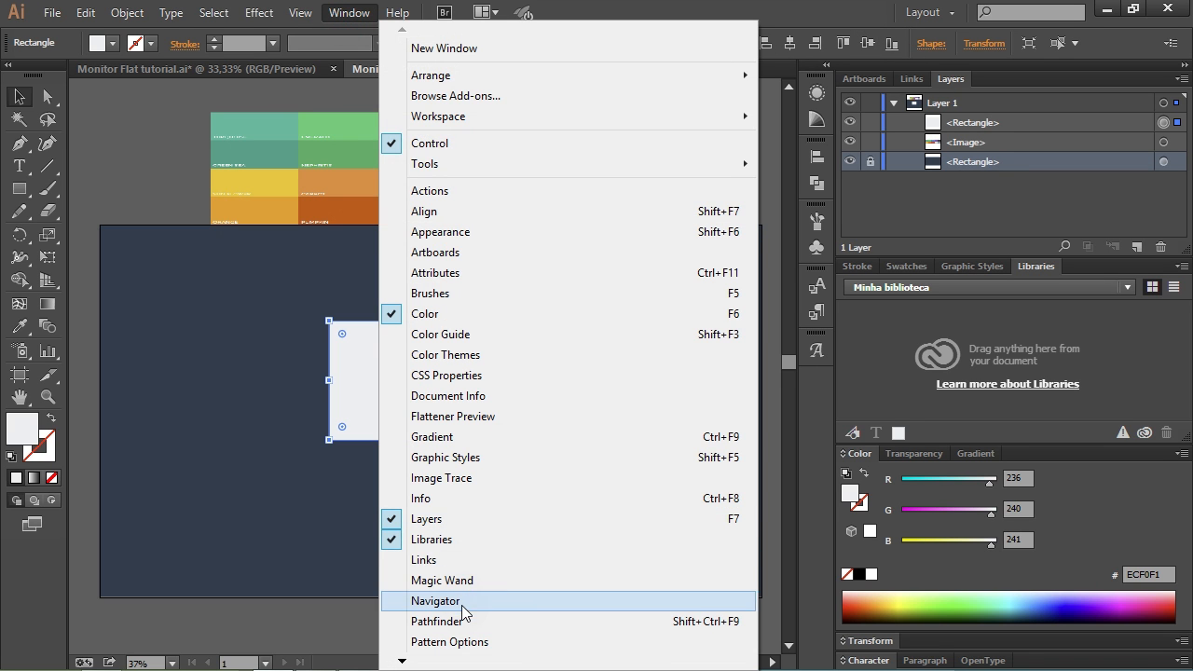
{"action": "left_click", "coordinate": [437, 622]}
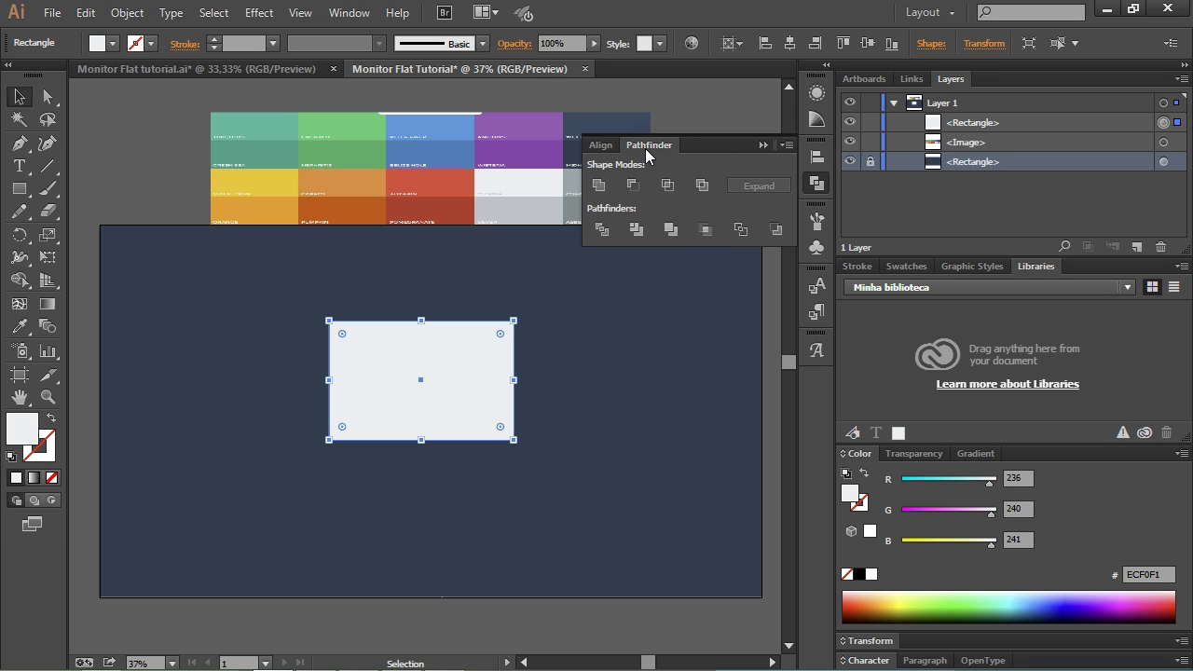
{"action": "left_click", "coordinate": [598, 148]}
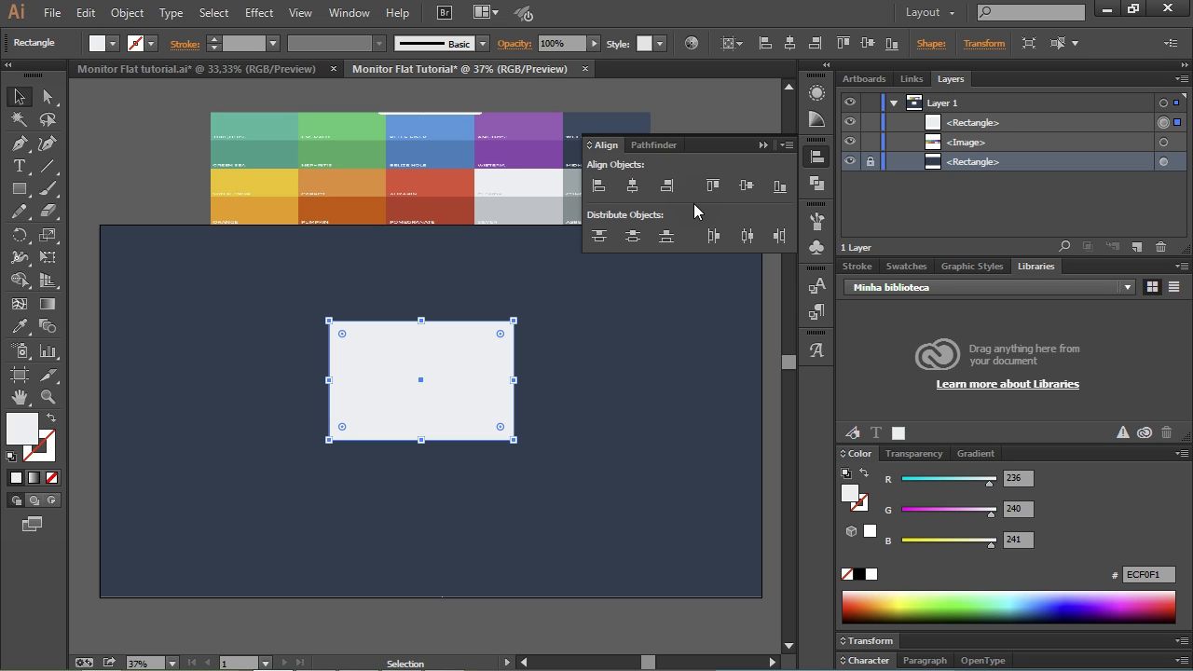
{"action": "left_click", "coordinate": [633, 186]}
{"action": "left_click", "coordinate": [746, 190]}
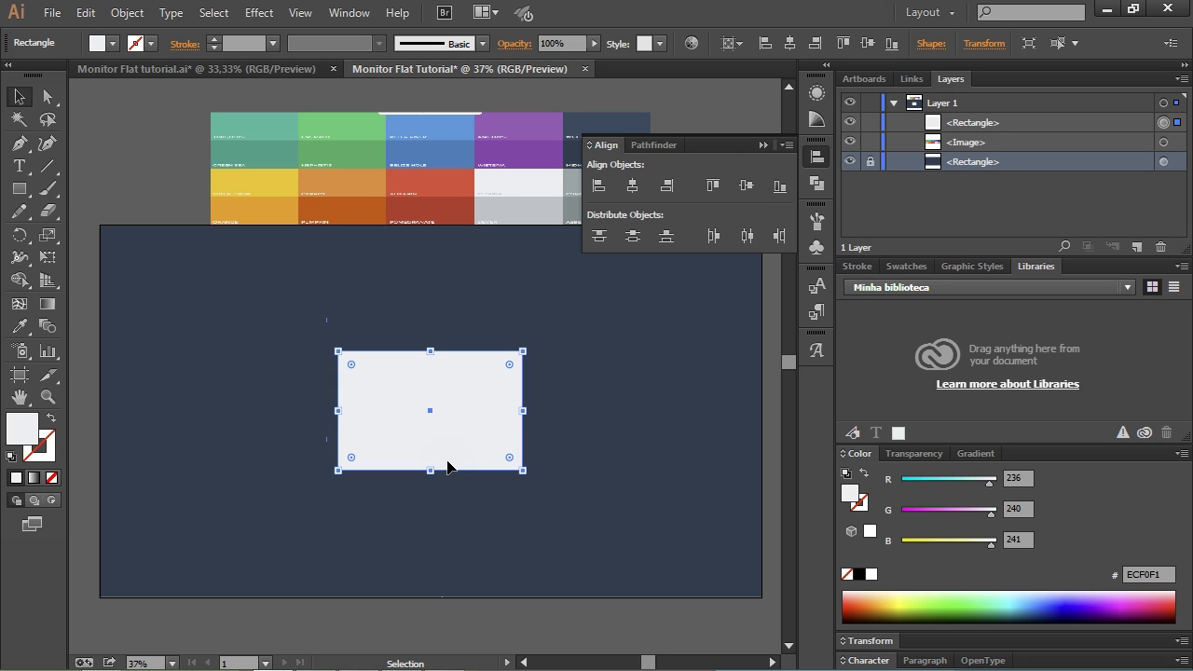
Step: Move the light rectangle up and left off centre, switch to Align to Selection, and try centring it horizontally and vertically
{"action": "left_click_drag", "start_coordinate": [481, 419], "coordinate": [424, 366]}
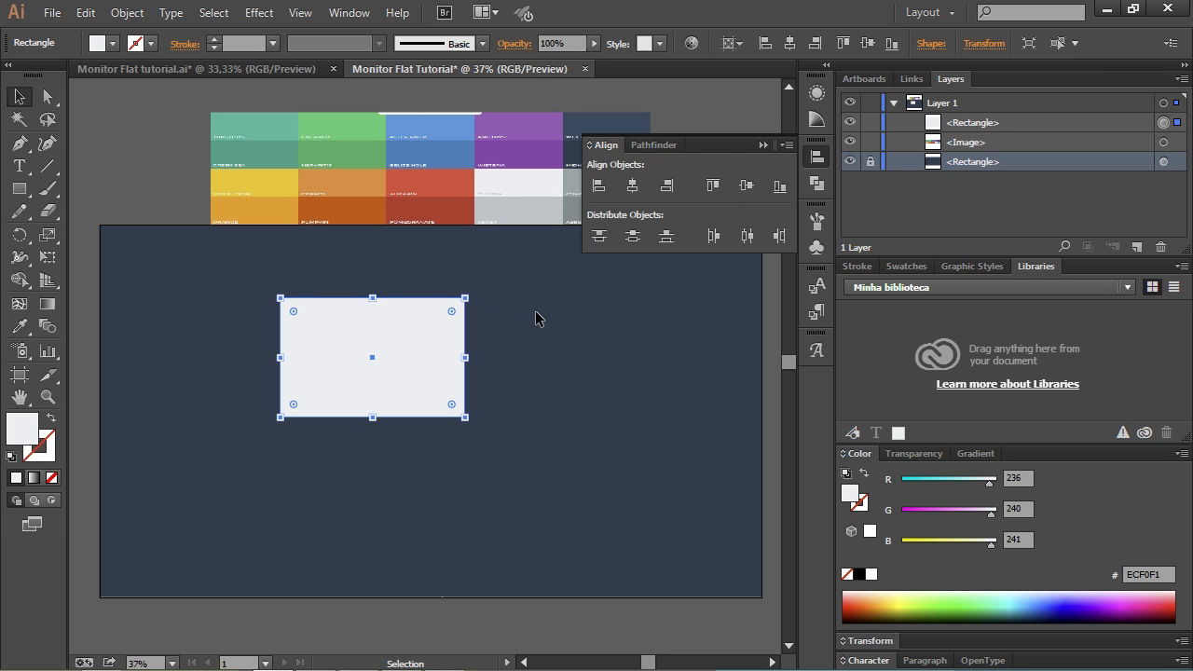
{"action": "left_click", "coordinate": [733, 45]}
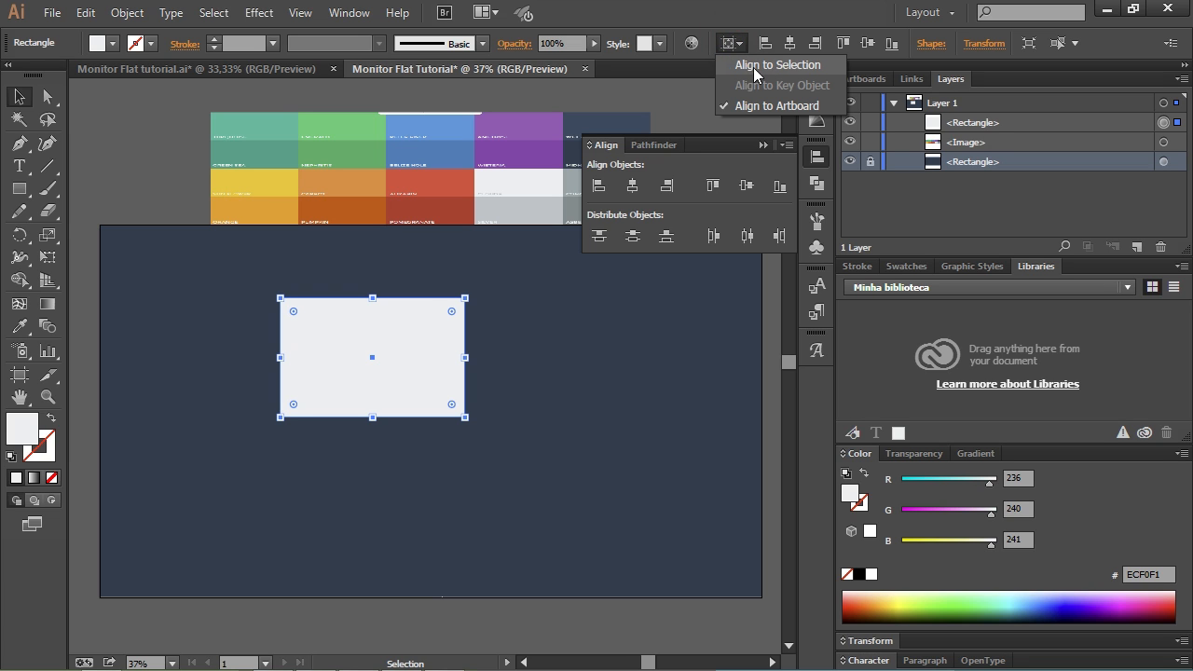
{"action": "left_click", "coordinate": [805, 67]}
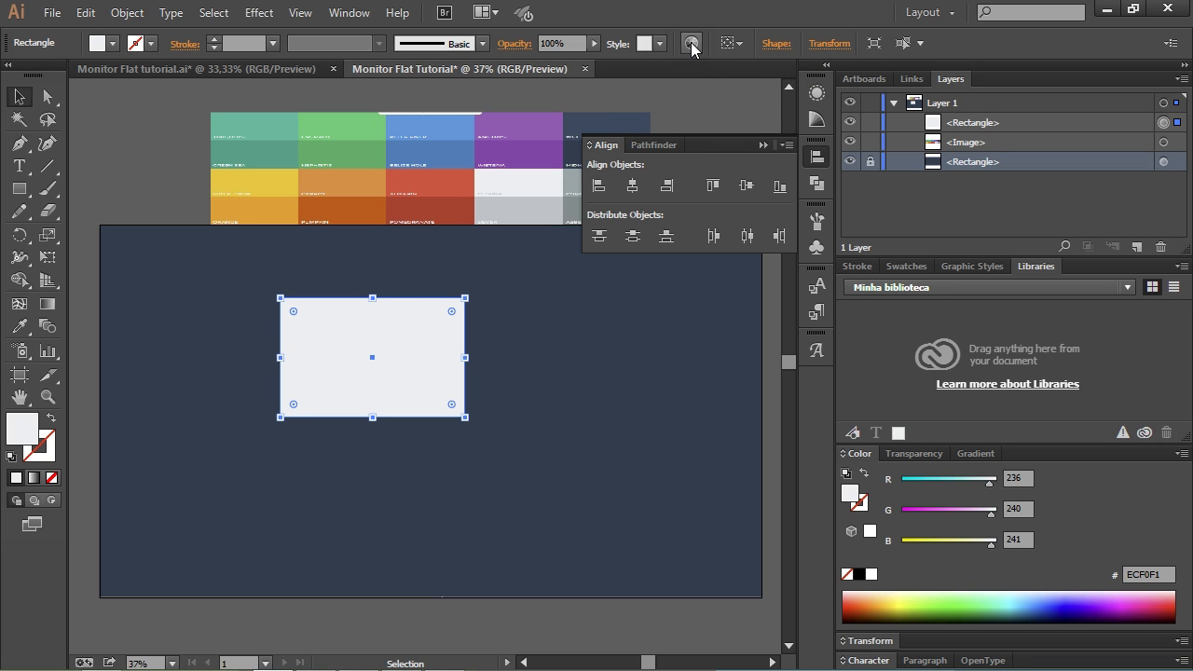
{"action": "left_click", "coordinate": [633, 185]}
{"action": "left_click", "coordinate": [633, 185]}
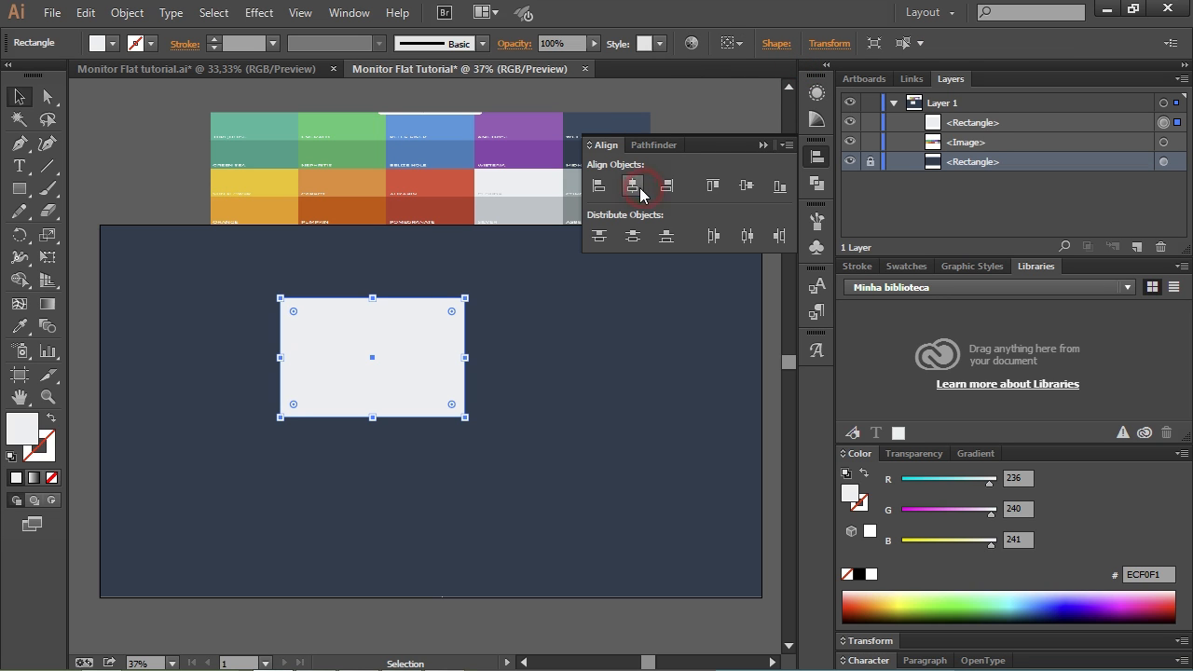
{"action": "left_click", "coordinate": [749, 186]}
Step: Draw a smaller rectangle below the light one and fill it with the palette's red swatch, E74C3C, using the Eyedropper
{"action": "left_click", "coordinate": [19, 189]}
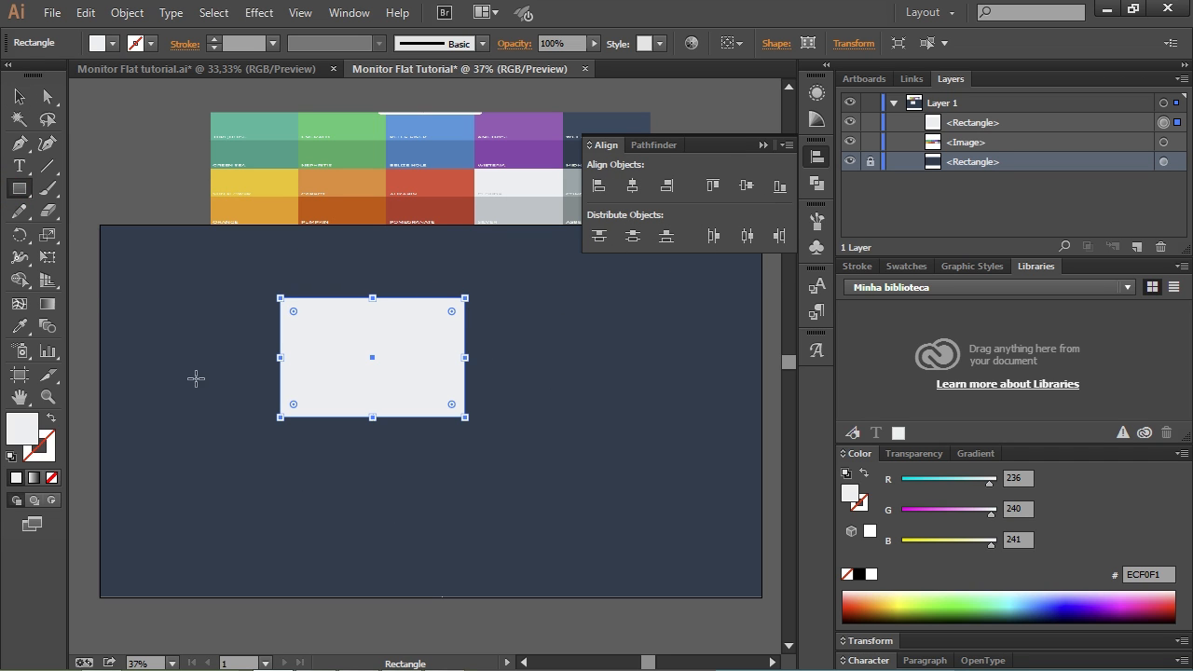
{"action": "mouse_move", "coordinate": [430, 537]}
{"action": "left_mouse_down"}
{"action": "mouse_move", "coordinate": [500, 441]}
{"action": "mouse_move", "coordinate": [537, 465]}
{"action": "left_mouse_up"}
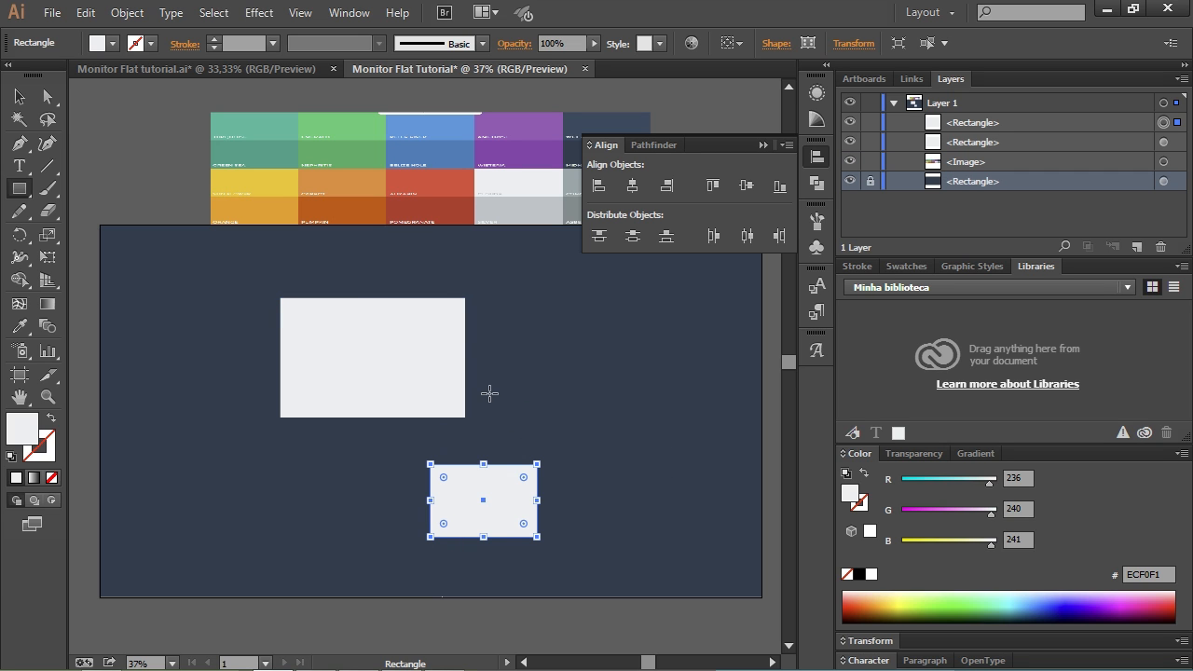
{"action": "key", "text": "i"}
{"action": "left_click", "coordinate": [434, 183]}
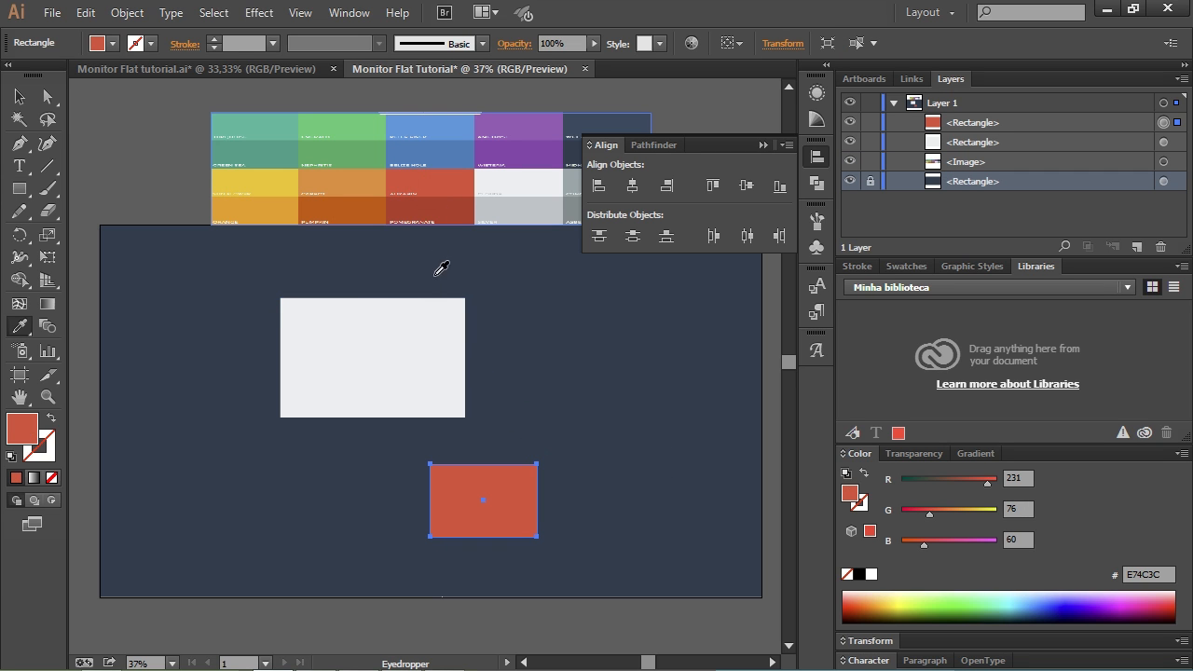
{"action": "key", "text": "v"}
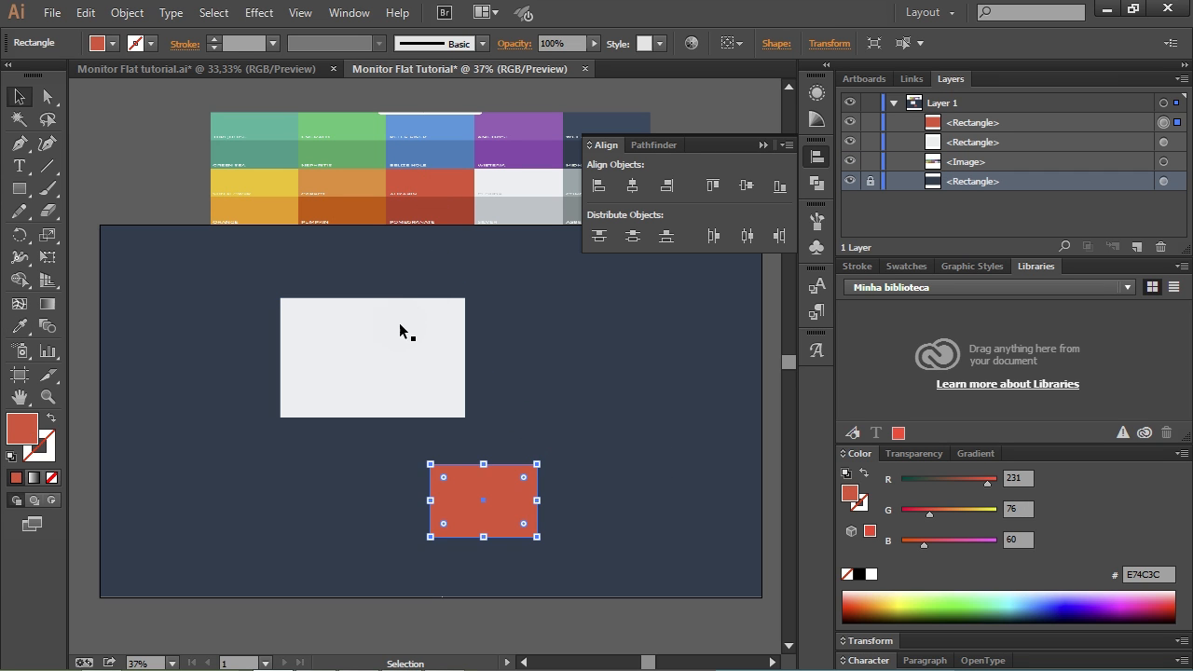
Step: Select the light and red rectangles together and align their centres horizontally and vertically to each other
{"action": "left_click", "coordinate": [376, 341]}
{"action": "left_click", "coordinate": [474, 503], "text": "shift"}
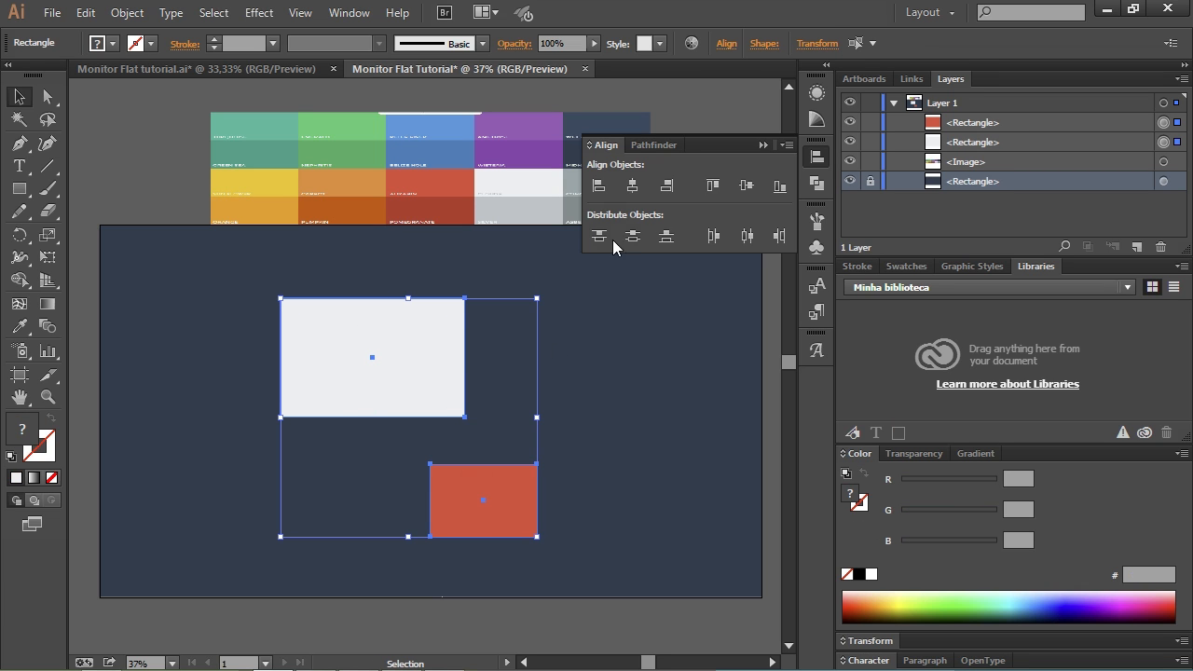
{"action": "left_click", "coordinate": [634, 186]}
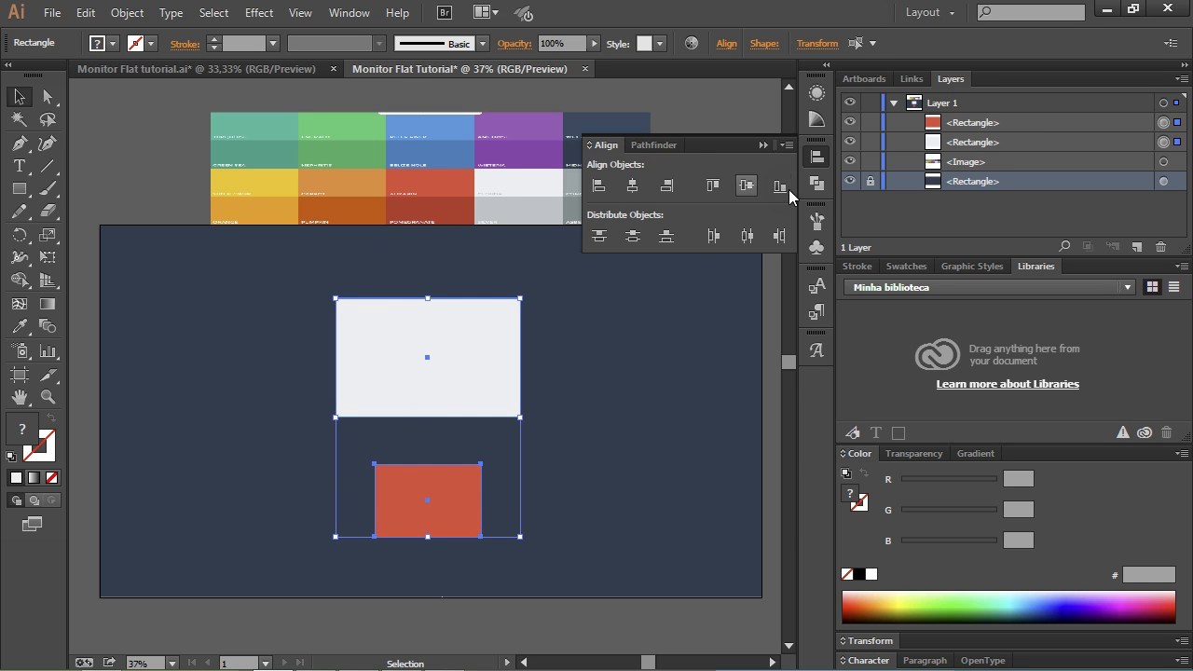
{"action": "left_click", "coordinate": [746, 187]}
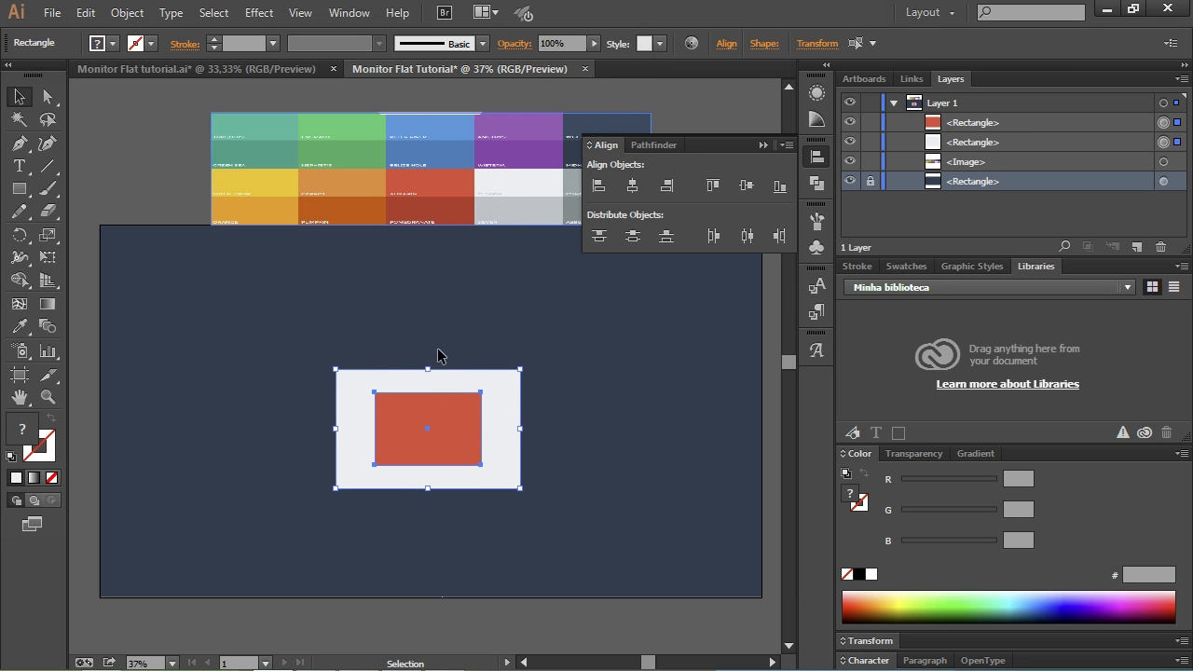
Step: Switch to Align to Artboard and centre both the red and light rectangles horizontally and vertically on the artboard
{"action": "left_click", "coordinate": [480, 317]}
{"action": "left_click", "coordinate": [469, 408]}
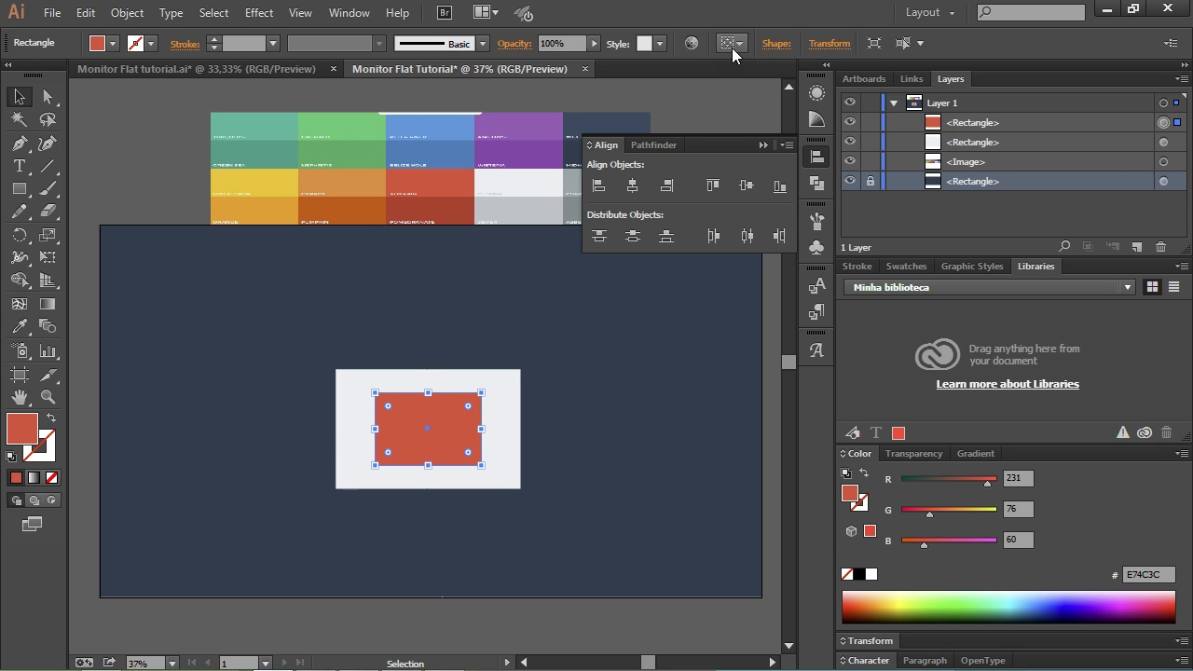
{"action": "left_click", "coordinate": [732, 48]}
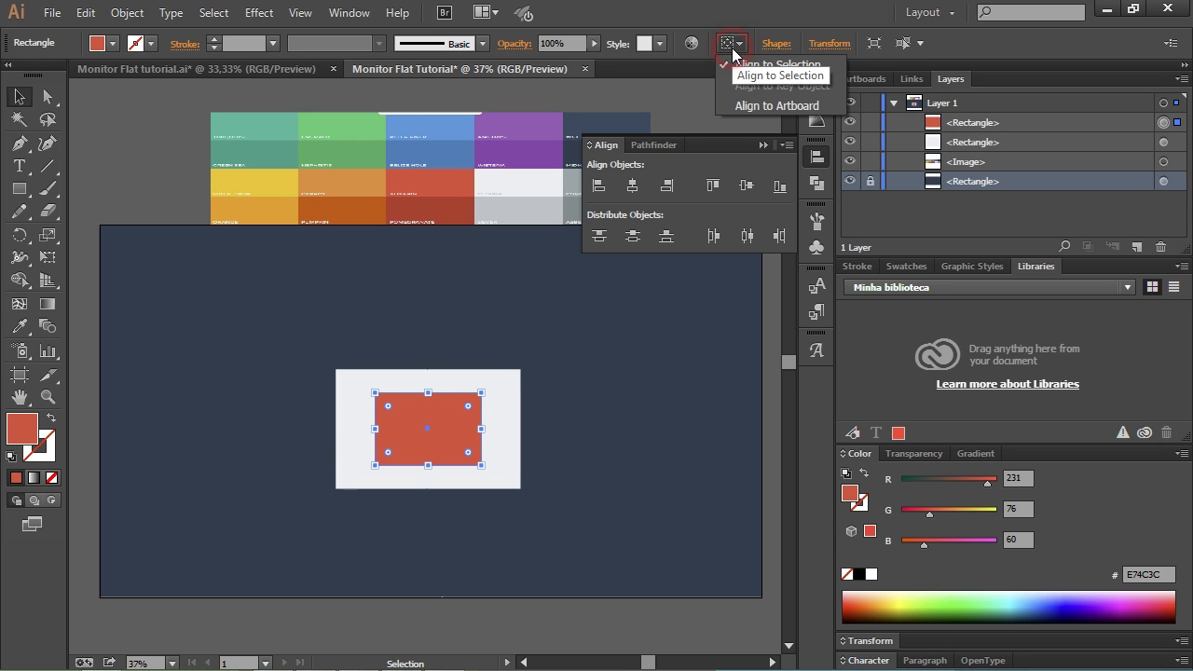
{"action": "left_click", "coordinate": [781, 106]}
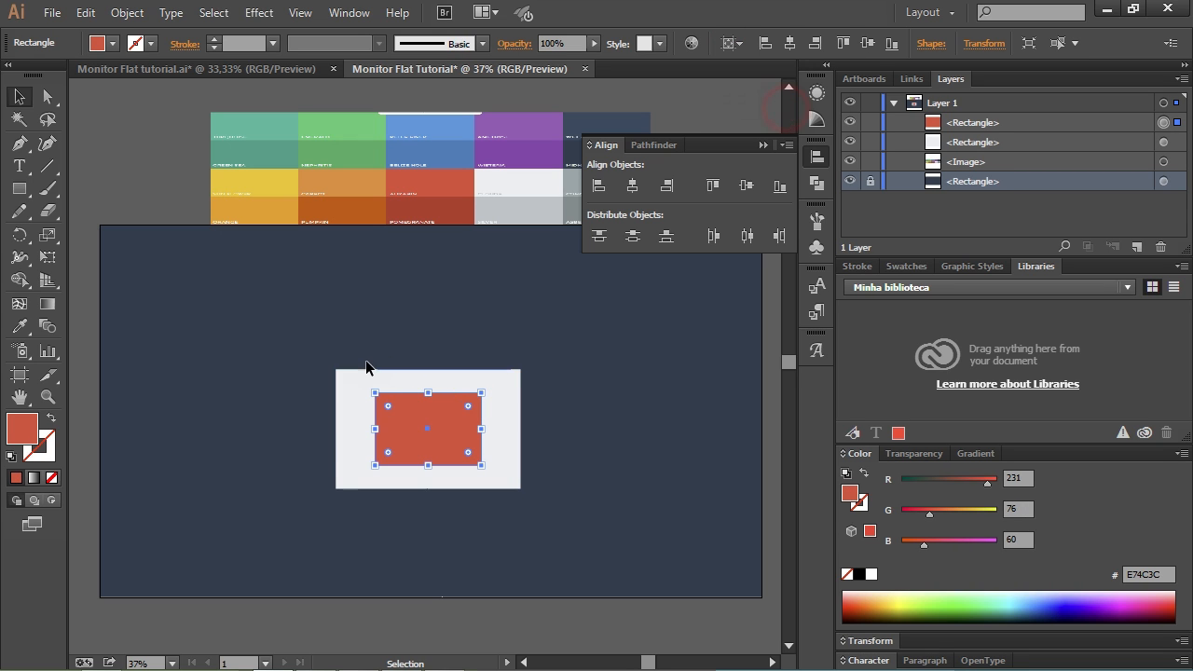
{"action": "left_click", "coordinate": [343, 412], "text": "shift"}
{"action": "left_click", "coordinate": [634, 186]}
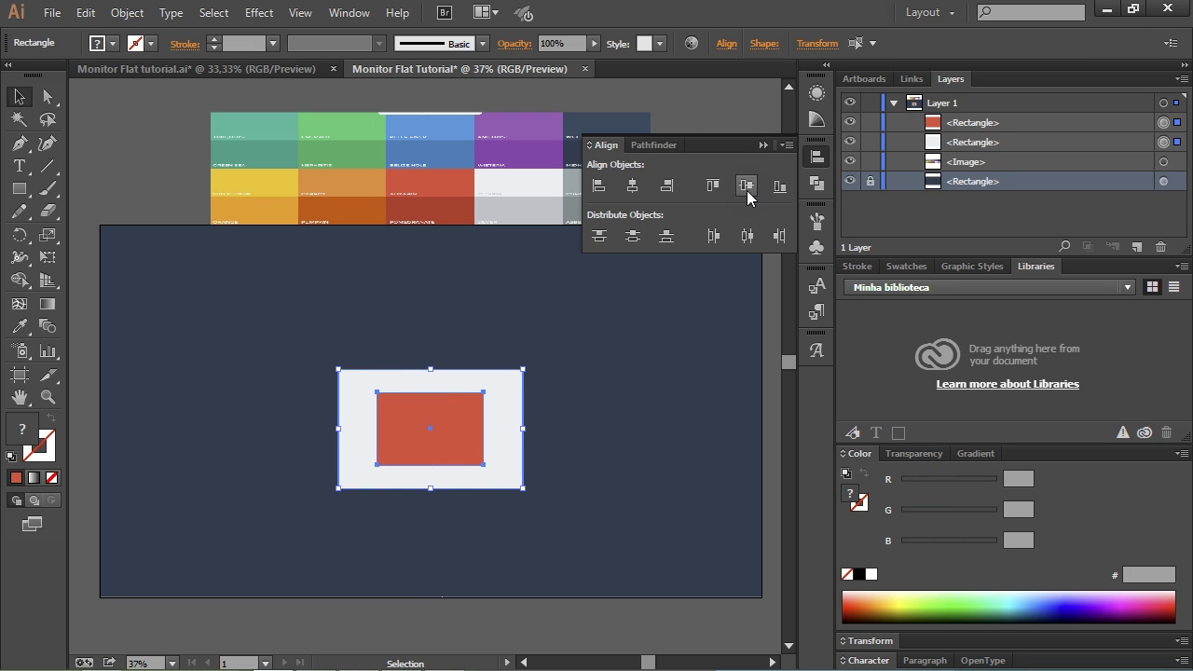
{"action": "left_click", "coordinate": [746, 185]}
Step: Delete the small red rectangle from the middle of the artboard
{"action": "left_click", "coordinate": [250, 297]}
{"action": "left_click", "coordinate": [431, 406]}
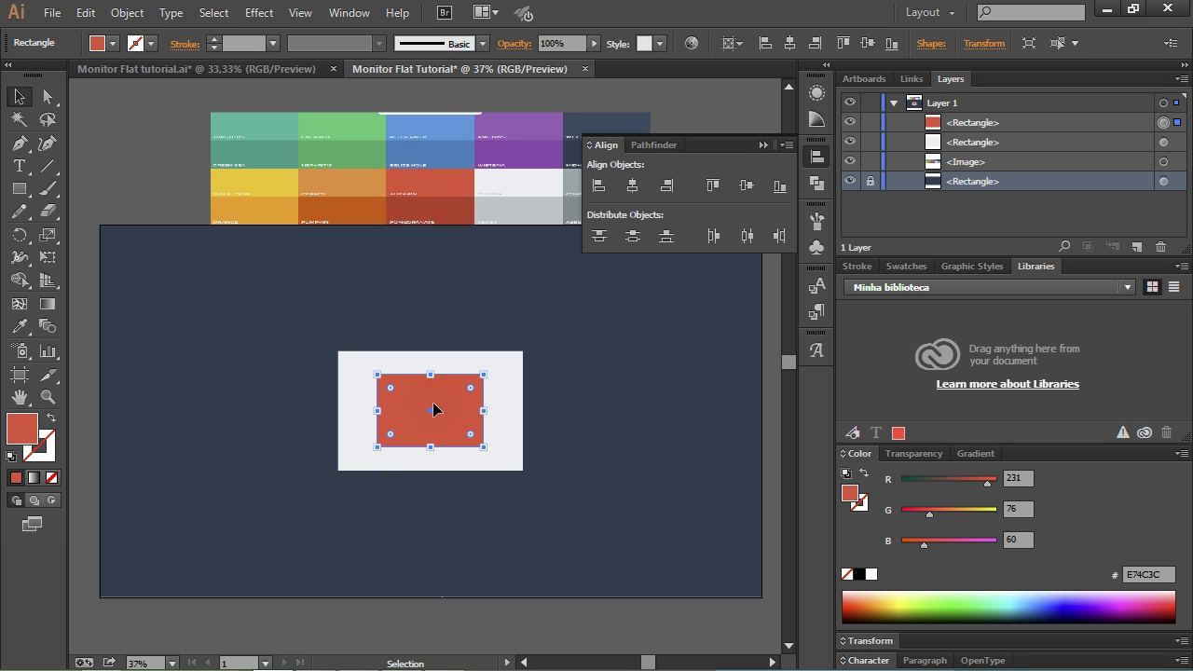
{"action": "key", "text": "Delete"}
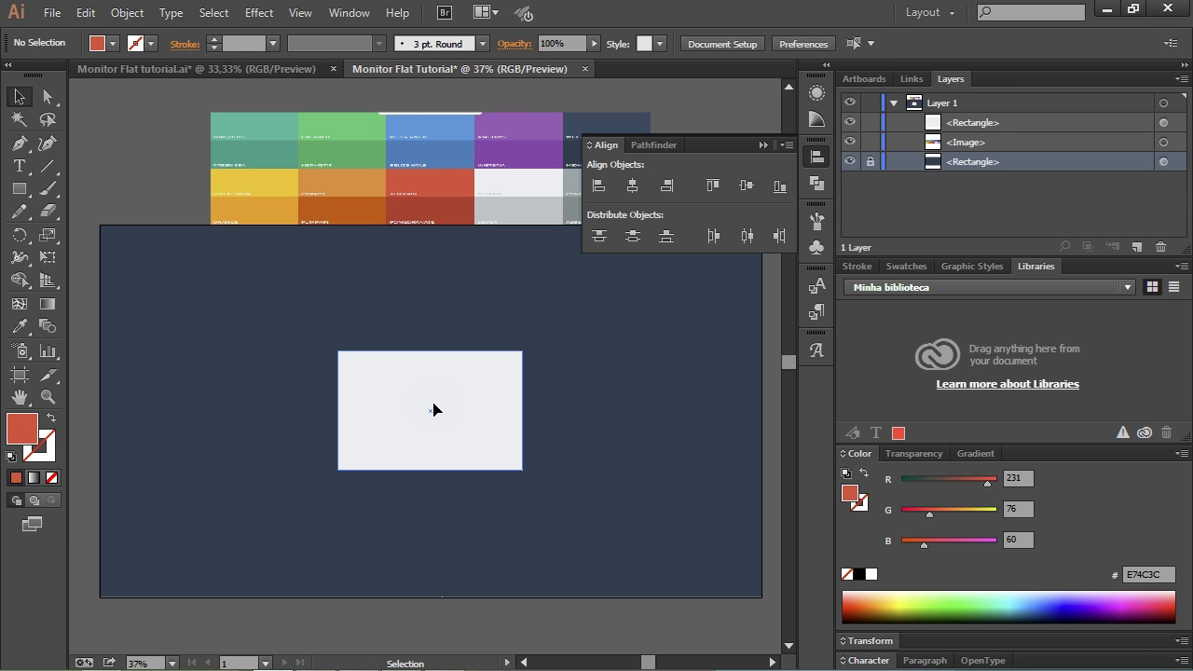
Step: Round all four corners of the light rectangle with a large radius
{"action": "left_click", "coordinate": [434, 410]}
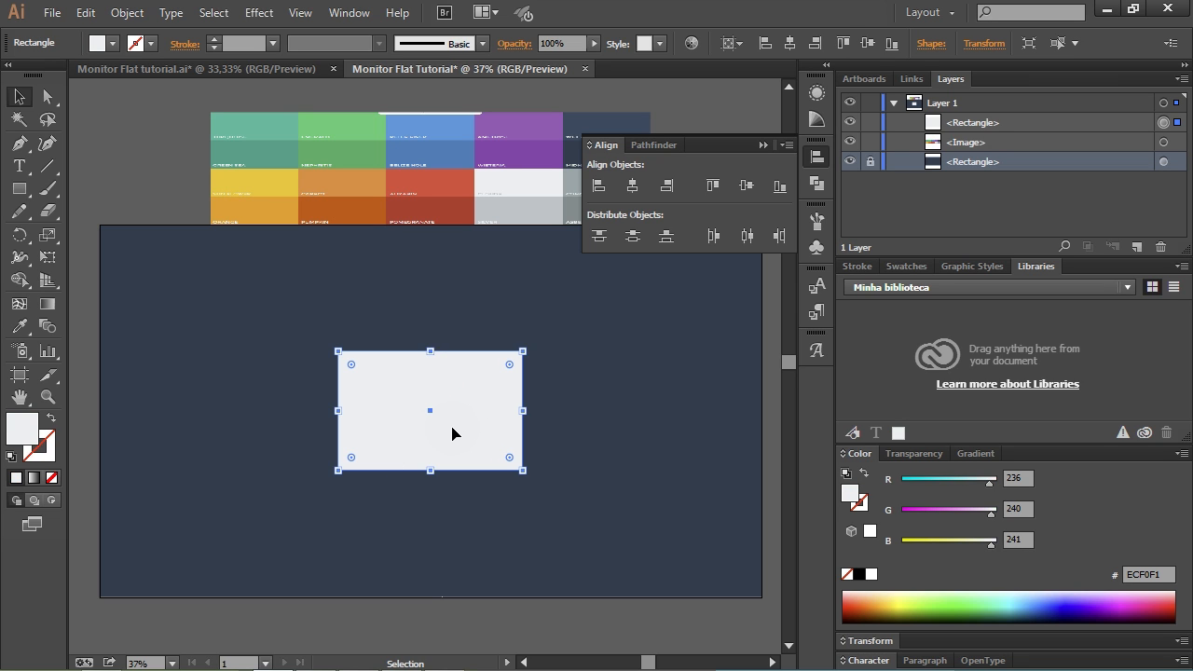
{"action": "key", "text": "ctrl+alt"}
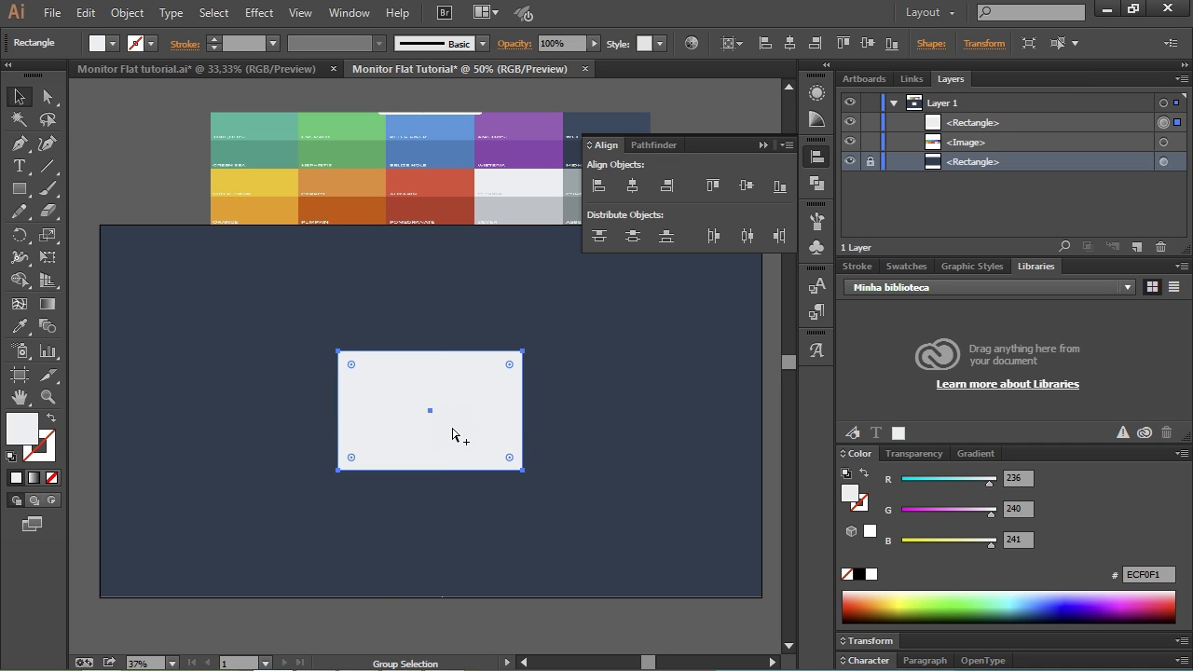
{"action": "scroll", "coordinate": [452, 436], "scroll_direction": "up", "scroll_amount": 2}
{"action": "left_click_drag", "start_coordinate": [265, 225], "coordinate": [283, 248]}
{"action": "left_click", "coordinate": [235, 284]}
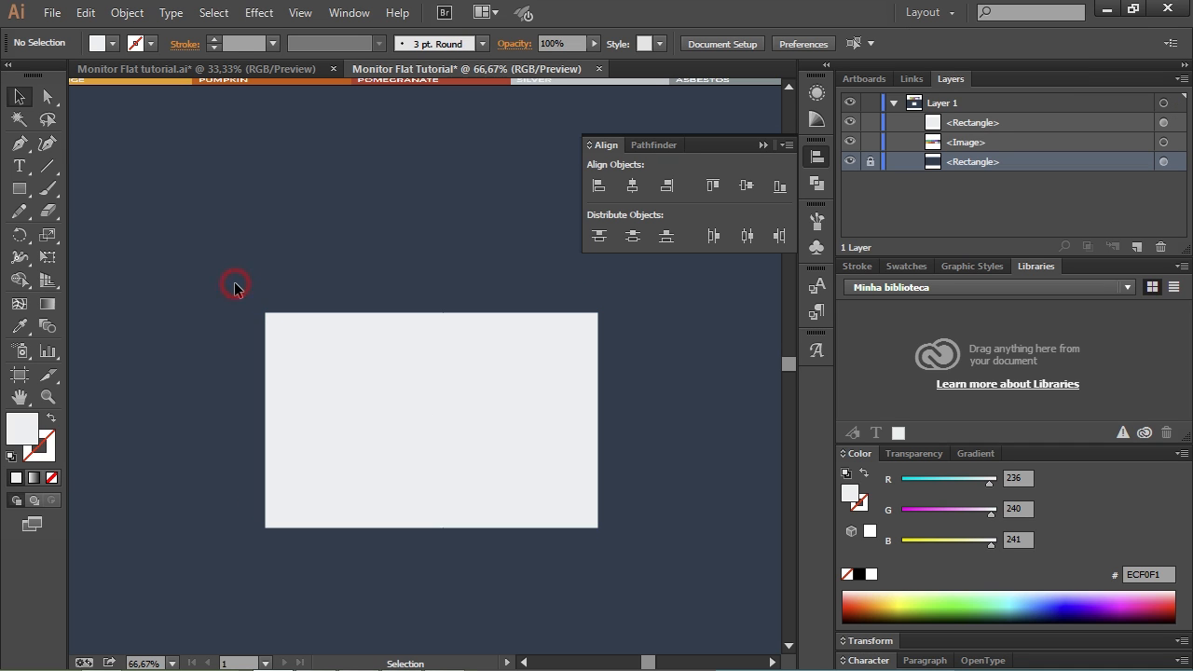
{"action": "left_click", "coordinate": [415, 399]}
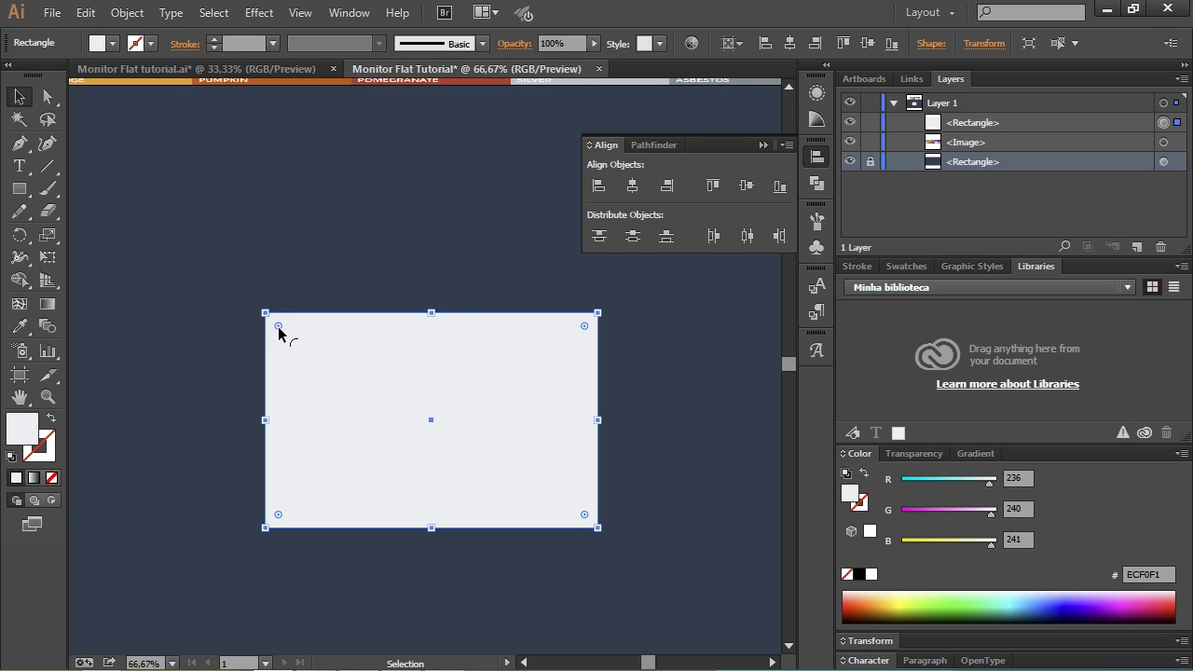
{"action": "left_click_drag", "start_coordinate": [277, 328], "coordinate": [355, 377]}
{"action": "left_click", "coordinate": [373, 171]}
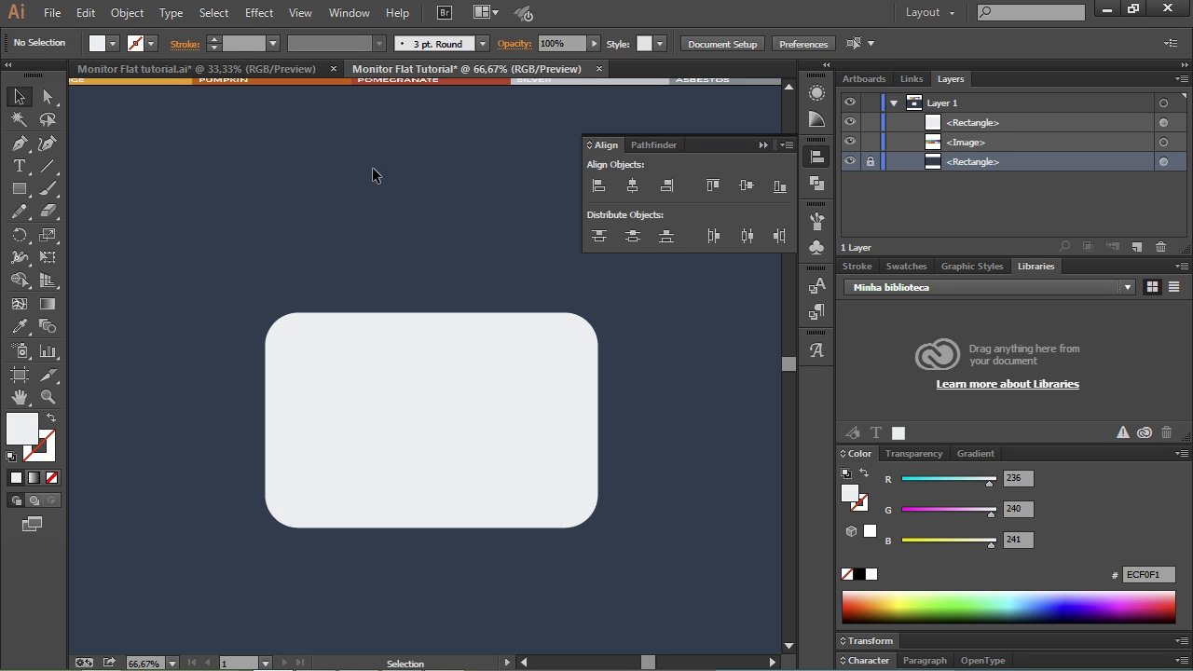
Step: Reduce the rounding of the light rectangle's four corners to a small radius
{"action": "left_click", "coordinate": [370, 373]}
{"action": "left_click_drag", "start_coordinate": [296, 347], "coordinate": [278, 323]}
{"action": "left_click", "coordinate": [386, 229]}
{"action": "left_click", "coordinate": [388, 392]}
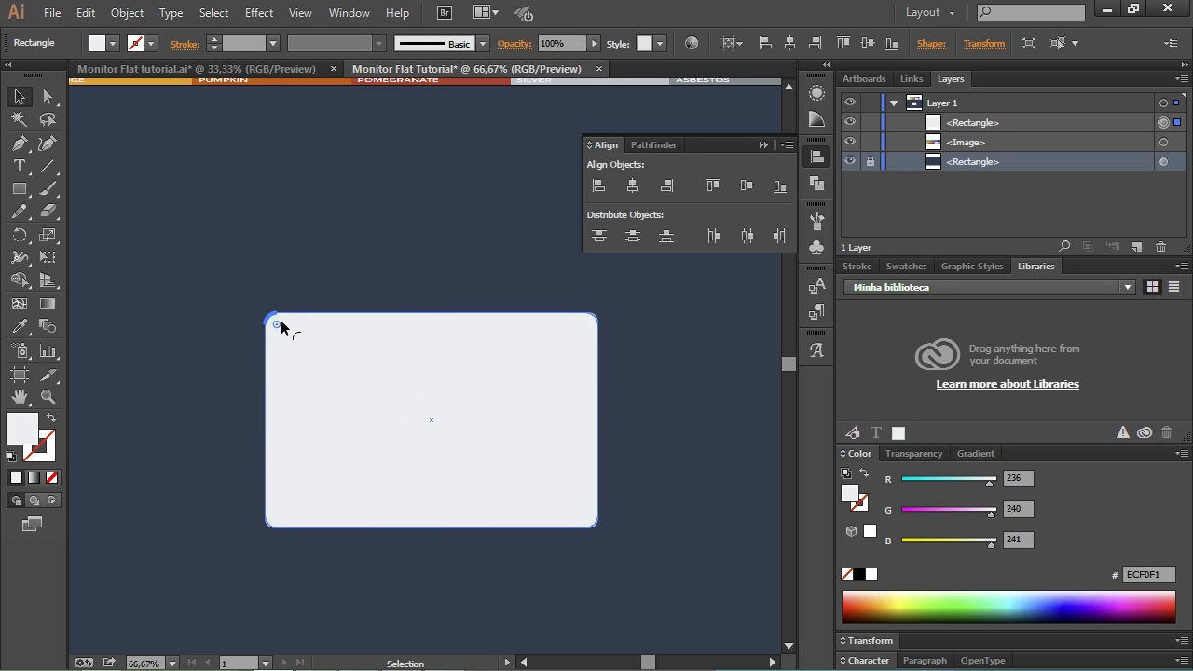
{"action": "left_click", "coordinate": [326, 239]}
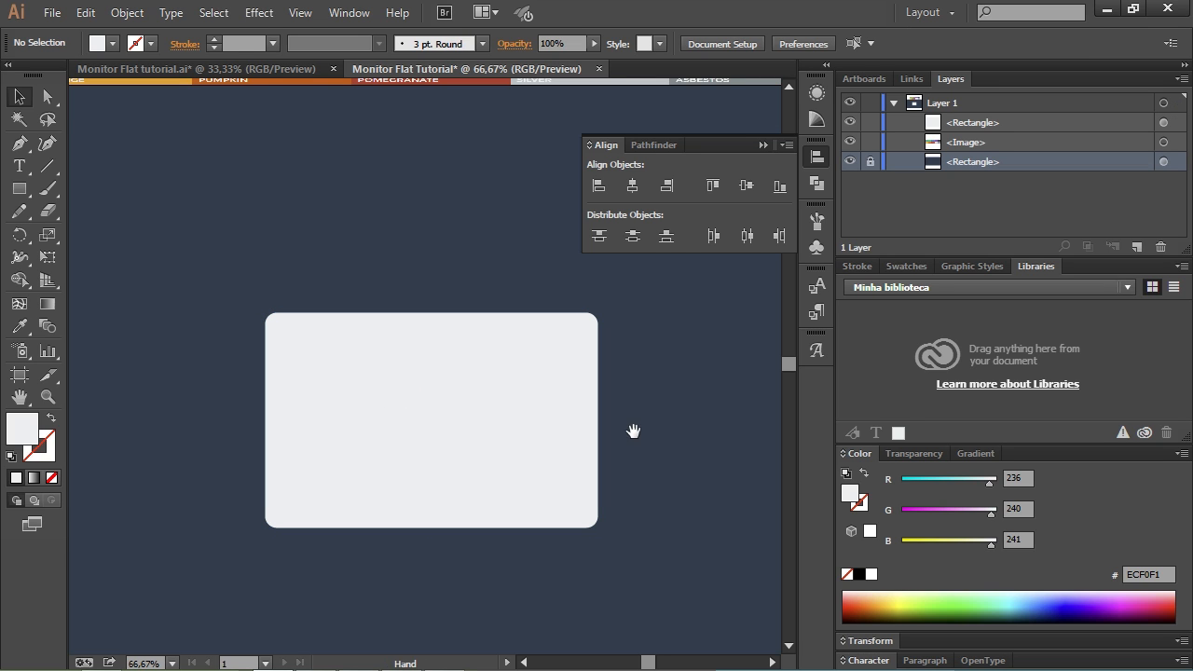
Step: Resize the rounded light rectangle from its upper-left corner into a narrower, taller shape
{"action": "scroll", "coordinate": [644, 432], "scroll_direction": "left", "scroll_amount": 1}
{"action": "scroll", "coordinate": [650, 431], "scroll_direction": "down", "scroll_amount": 1, "text": "alt"}
{"action": "scroll", "coordinate": [650, 432], "scroll_direction": "up", "scroll_amount": 1, "text": "alt"}
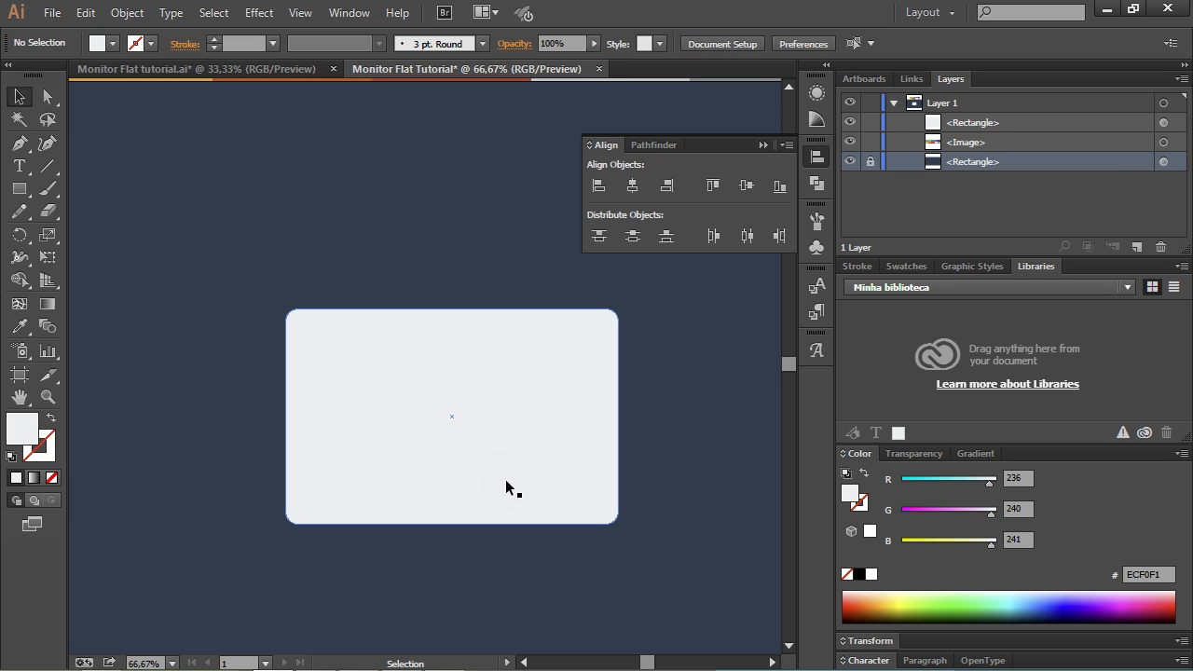
{"action": "left_click", "coordinate": [46, 98]}
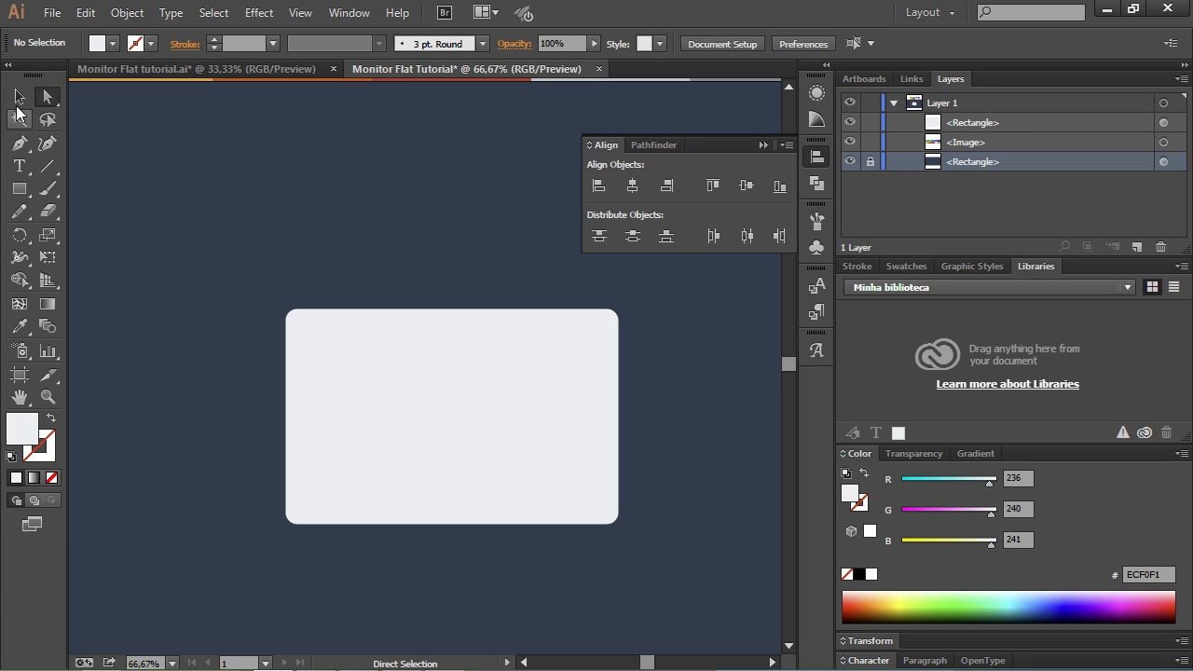
{"action": "left_click", "coordinate": [20, 97]}
{"action": "left_click", "coordinate": [450, 420]}
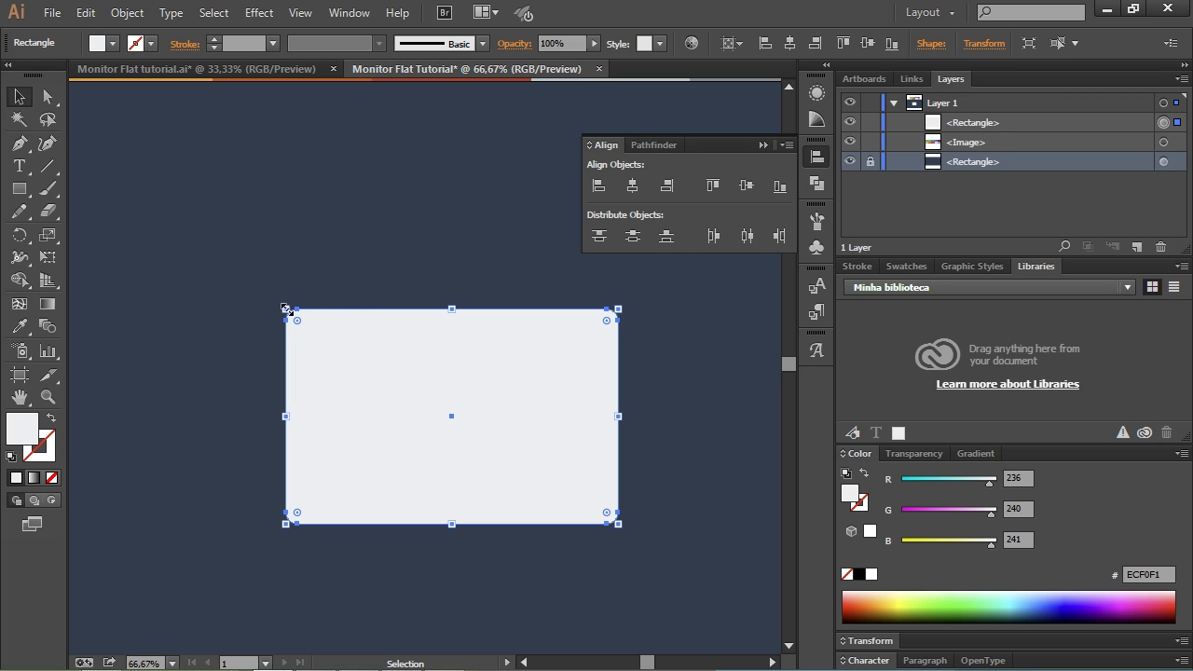
{"action": "left_click_drag", "start_coordinate": [284, 307], "coordinate": [397, 221]}
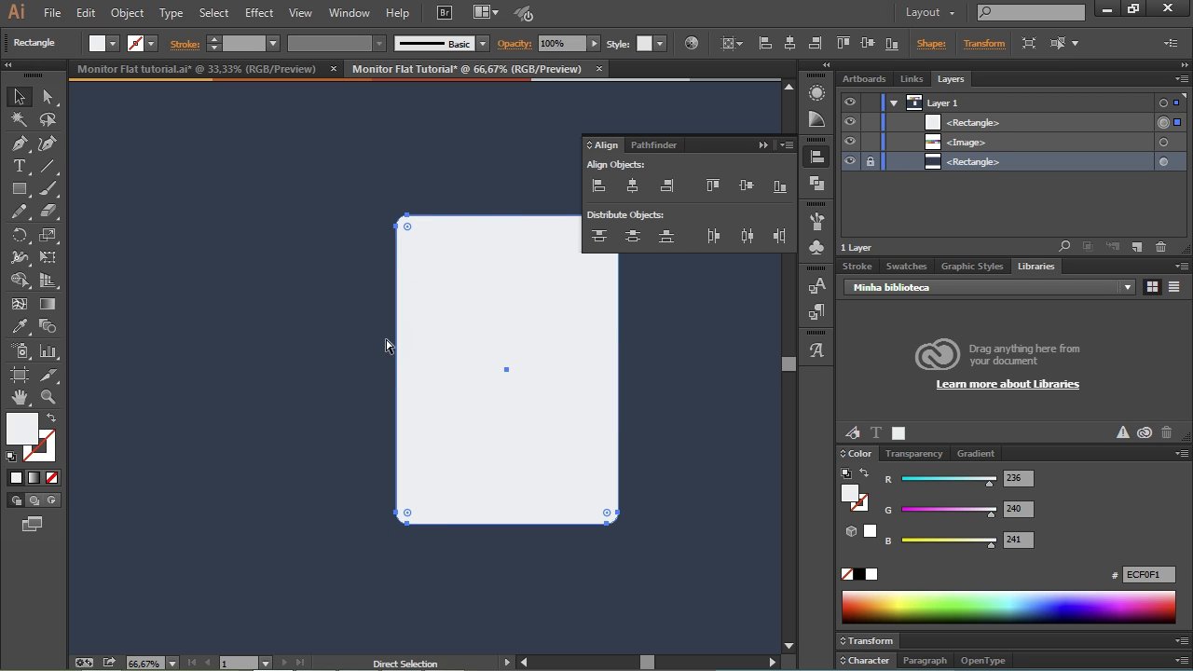
Step: Undo the light rectangle's last resize, and try resizing it from its right and top edges, undoing each attempt
{"action": "key", "text": "ctrl+z"}
{"action": "left_click_drag", "start_coordinate": [618, 309], "coordinate": [734, 281]}
{"action": "key", "text": "ctrl+z"}
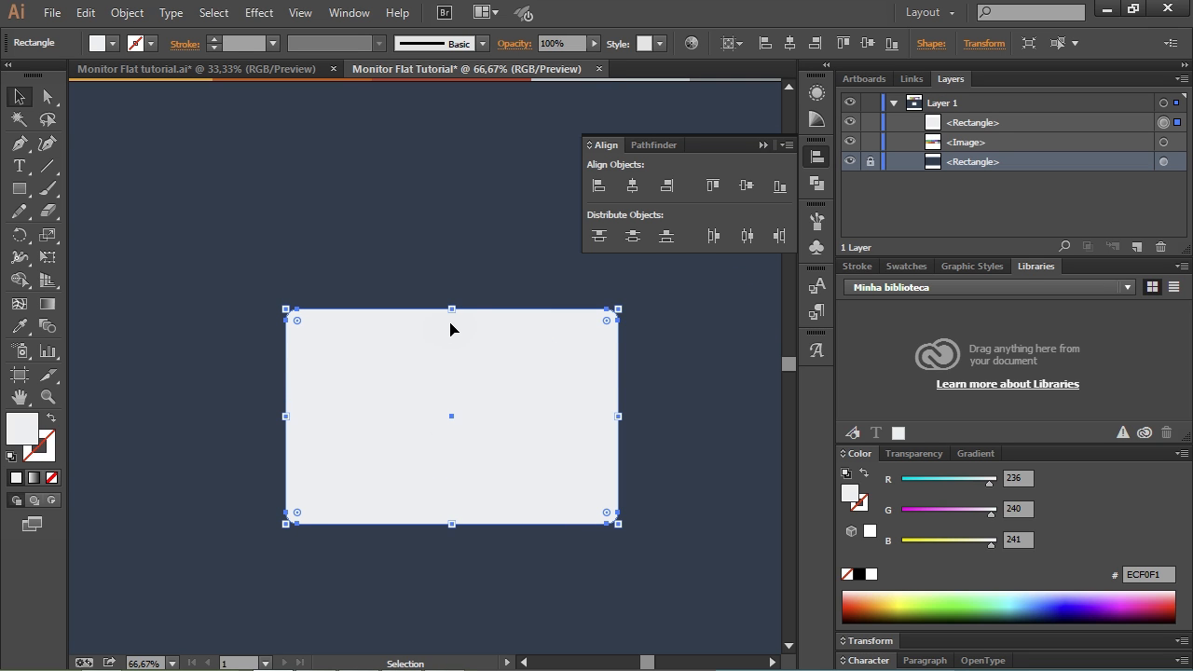
{"action": "left_click_drag", "start_coordinate": [453, 309], "coordinate": [453, 373]}
{"action": "key", "text": "ctrl+z"}
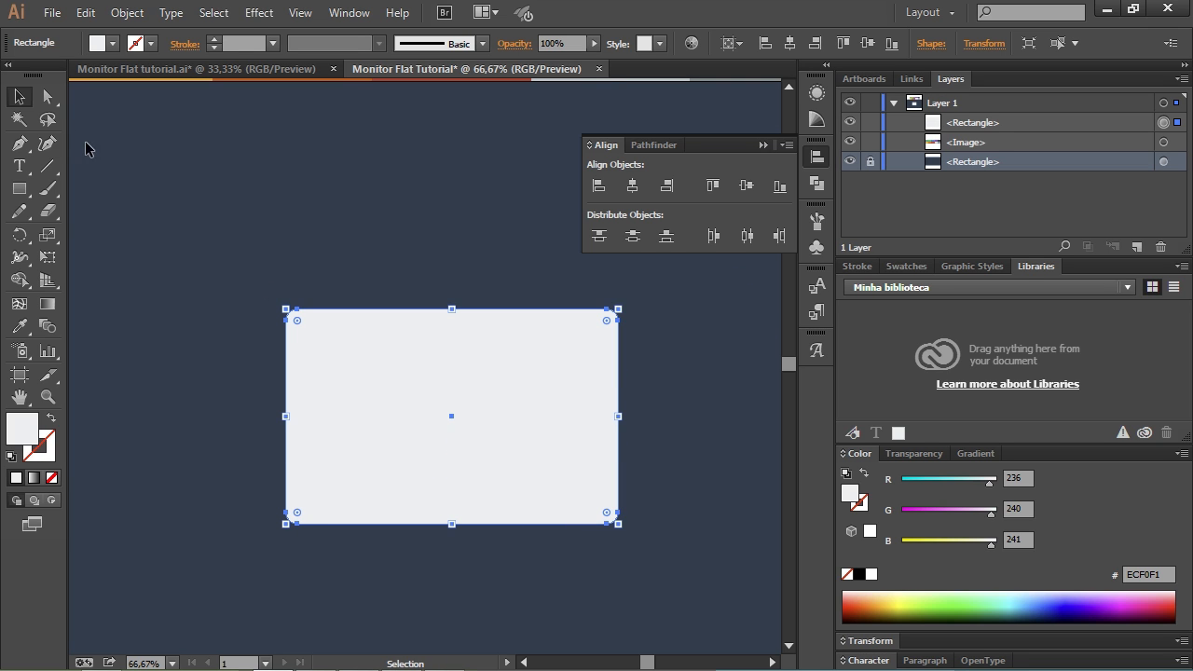
Step: Round only the upper-left corner of the light rectangle to a radius of about 162 pt
{"action": "left_click", "coordinate": [47, 99]}
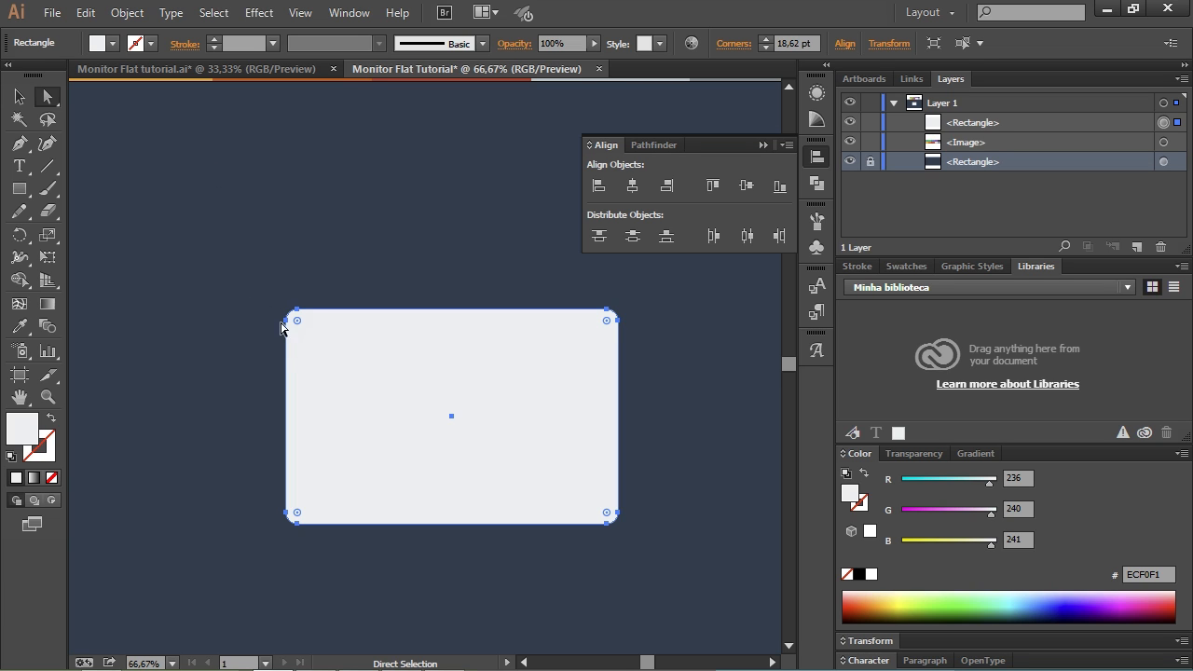
{"action": "left_click", "coordinate": [316, 340]}
{"action": "left_click_drag", "start_coordinate": [298, 319], "coordinate": [359, 330]}
{"action": "key", "text": "ctrl+z"}
{"action": "left_click", "coordinate": [295, 312]}
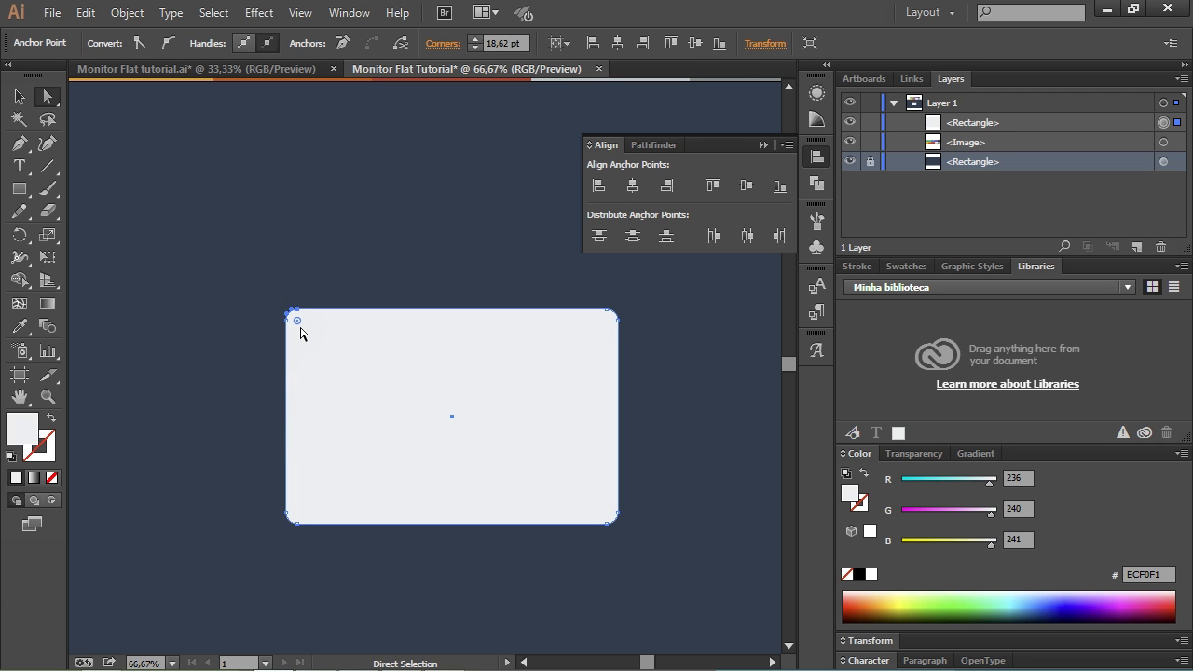
{"action": "left_click_drag", "start_coordinate": [300, 323], "coordinate": [397, 402]}
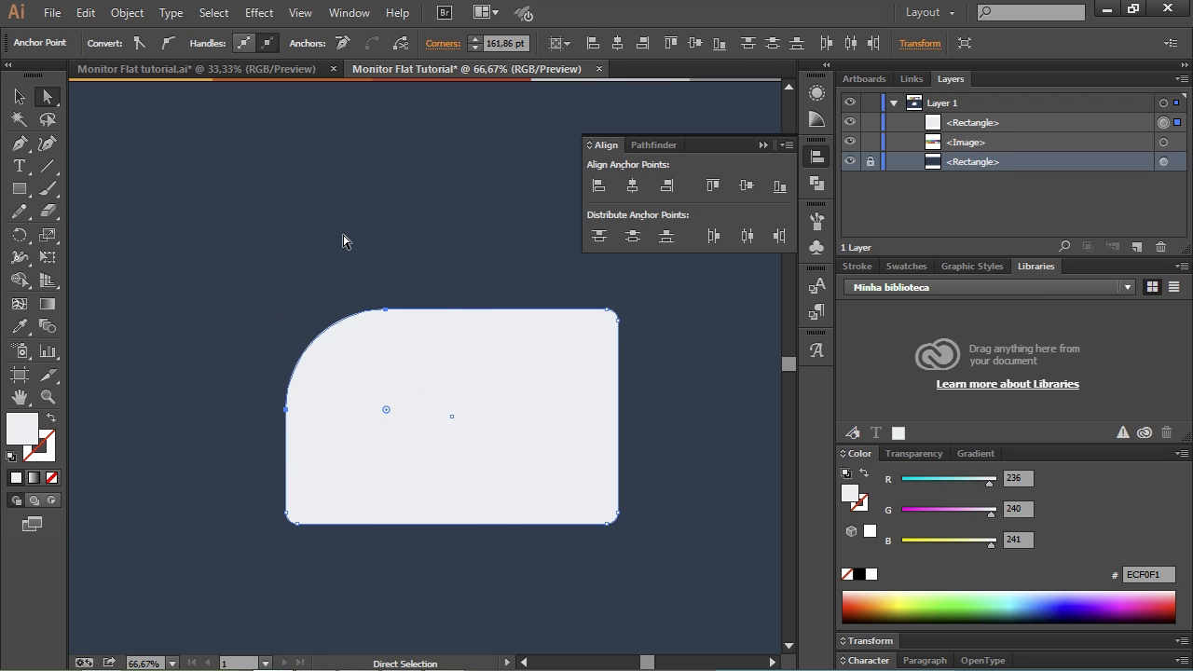
{"action": "key", "text": "v"}
{"action": "left_click", "coordinate": [341, 218]}
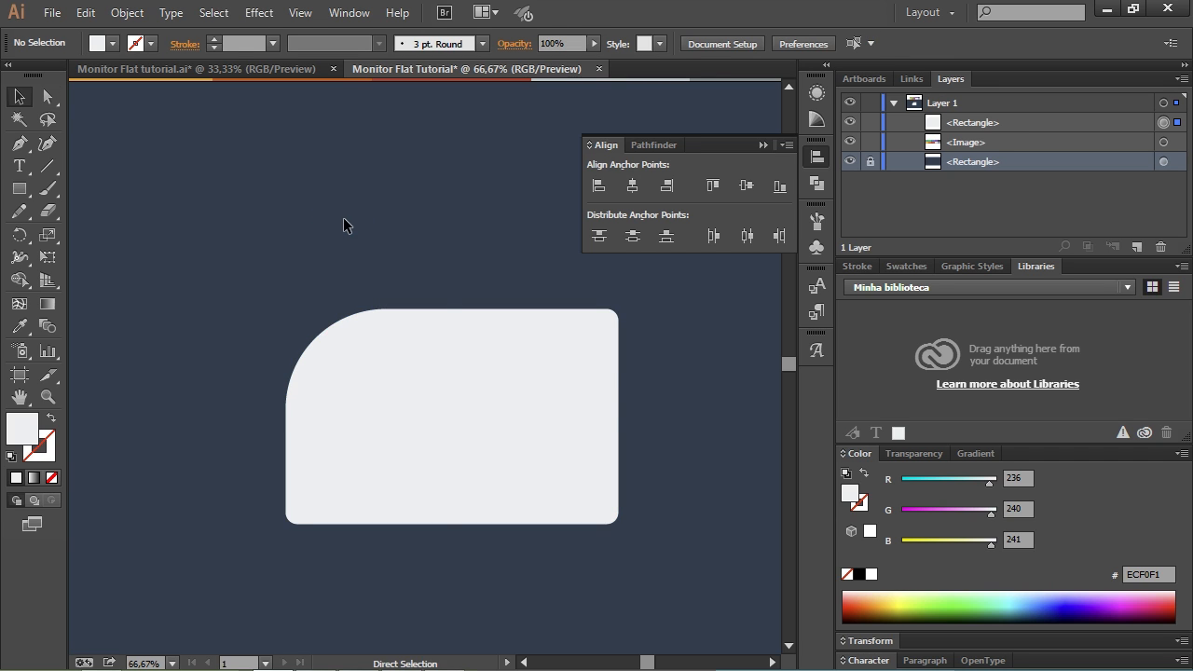
Step: Undo the single-corner rounding and square off all four corners of the light rectangle
{"action": "key", "text": "ctrl+z"}
{"action": "left_click_drag", "start_coordinate": [297, 321], "coordinate": [283, 303]}
{"action": "left_click", "coordinate": [79, 215]}
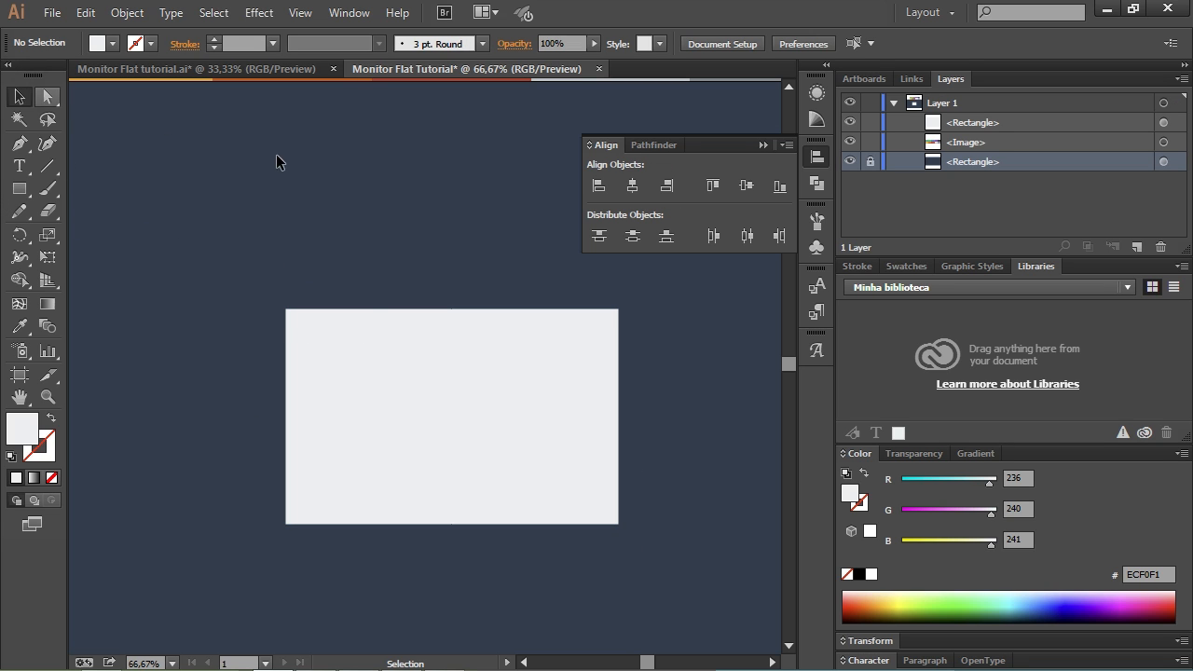
Step: Try moving the rectangle's upper corner anchor points freely inward with Direct Selection, undoing the moves
{"action": "key", "text": "a"}
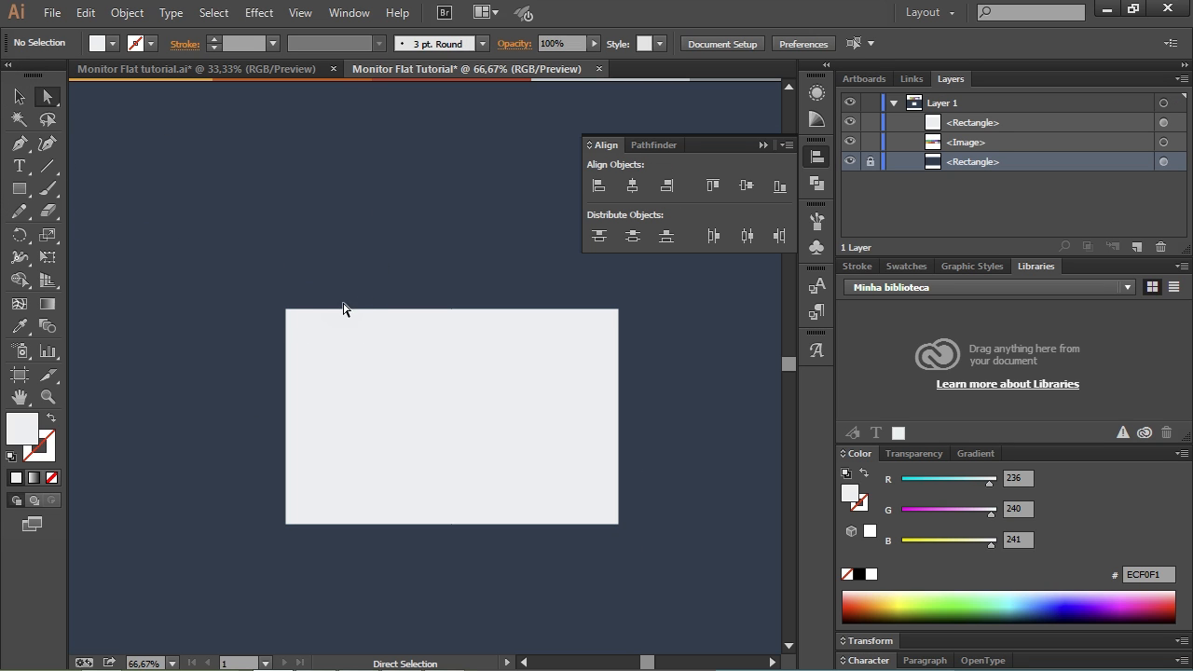
{"action": "left_click", "coordinate": [287, 313]}
{"action": "left_click_drag", "start_coordinate": [291, 317], "coordinate": [454, 281]}
{"action": "key", "text": "ctrl+z"}
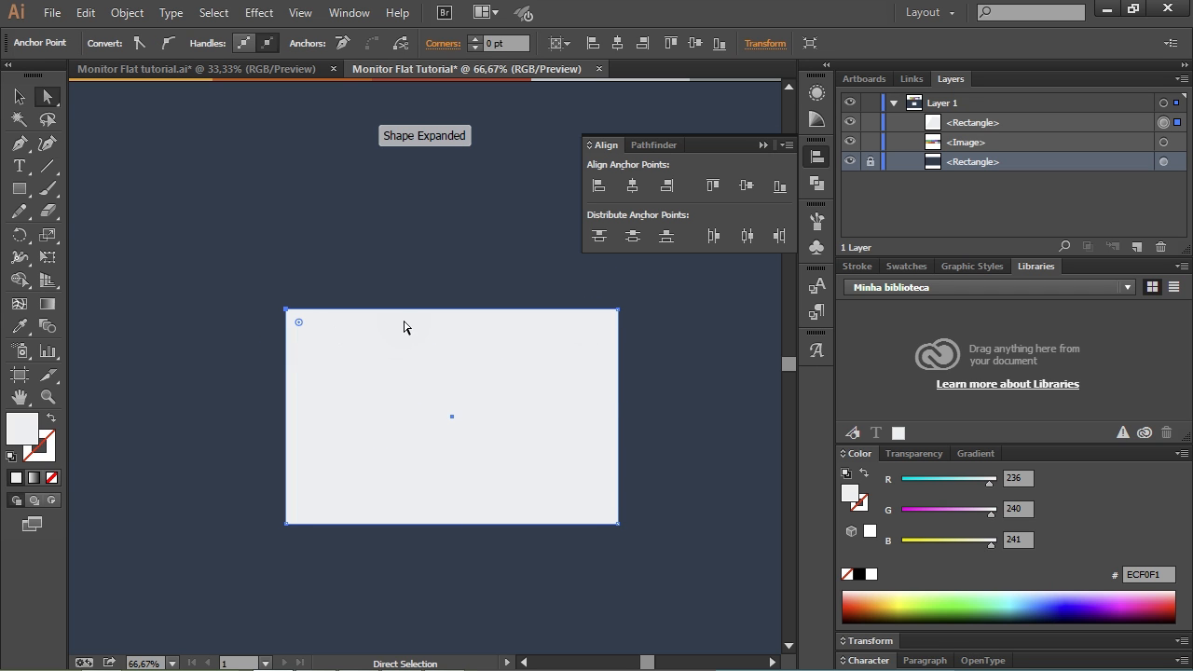
{"action": "left_click_drag", "start_coordinate": [286, 311], "coordinate": [381, 308]}
{"action": "left_click_drag", "start_coordinate": [619, 310], "coordinate": [522, 309]}
{"action": "key", "text": "ctrl+z"}
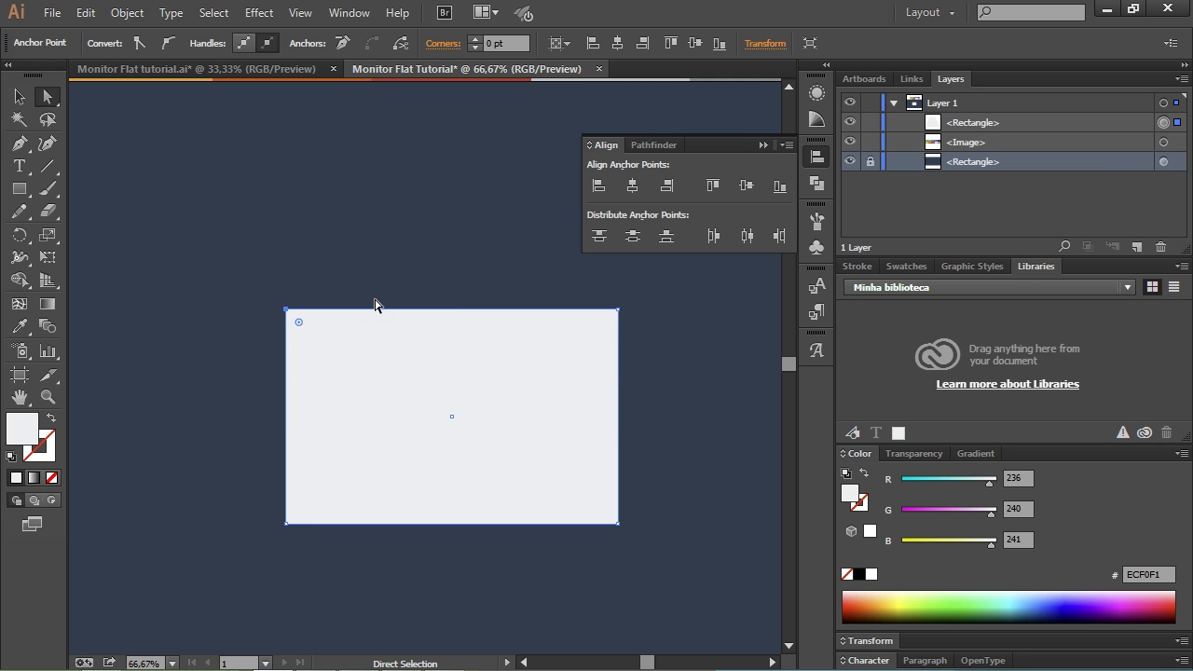
Step: Nudge only the rectangle's upper-left anchor point inward in large horizontal increments to slant the left side
{"action": "left_click_drag", "start_coordinate": [285, 312], "coordinate": [286, 314]}
{"action": "key", "text": "shift+Right"}
{"action": "key", "text": "shift+Left"}
{"action": "key", "text": "shift+Right"}
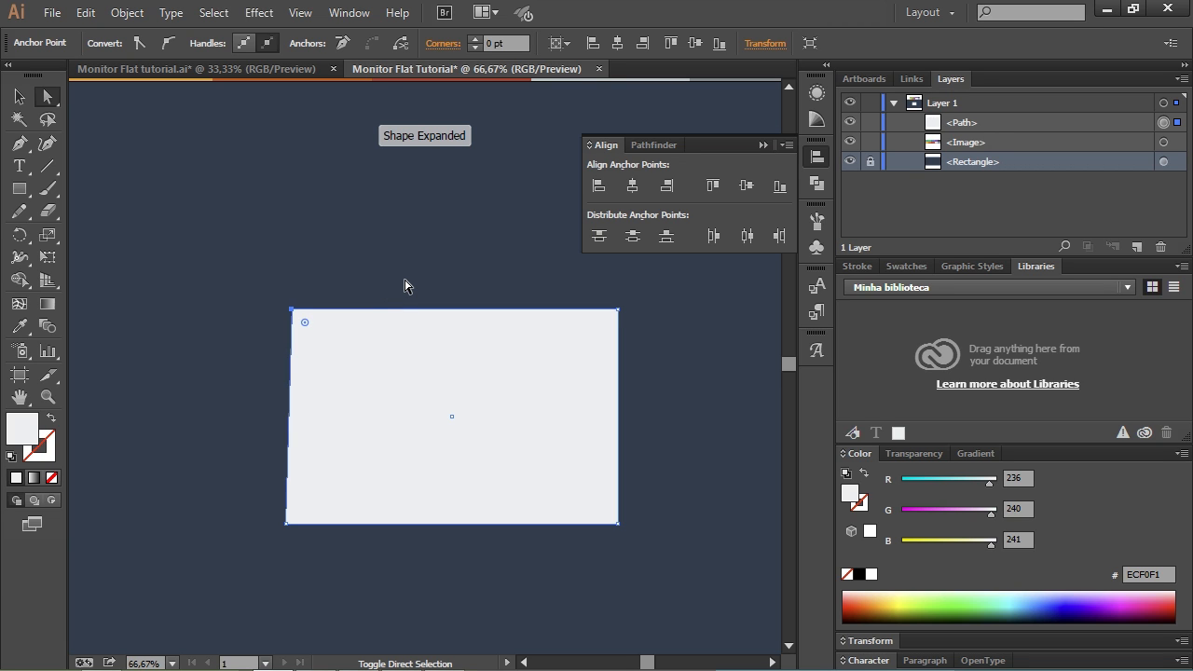
{"action": "key", "text": "shift+Left"}
{"action": "key", "text": "shift+Right"}
{"action": "key", "text": "shift+Right"}
{"action": "key", "text": "shift+Right"}
{"action": "key", "text": "shift+Right"}
{"action": "key", "text": "shift+Right"}
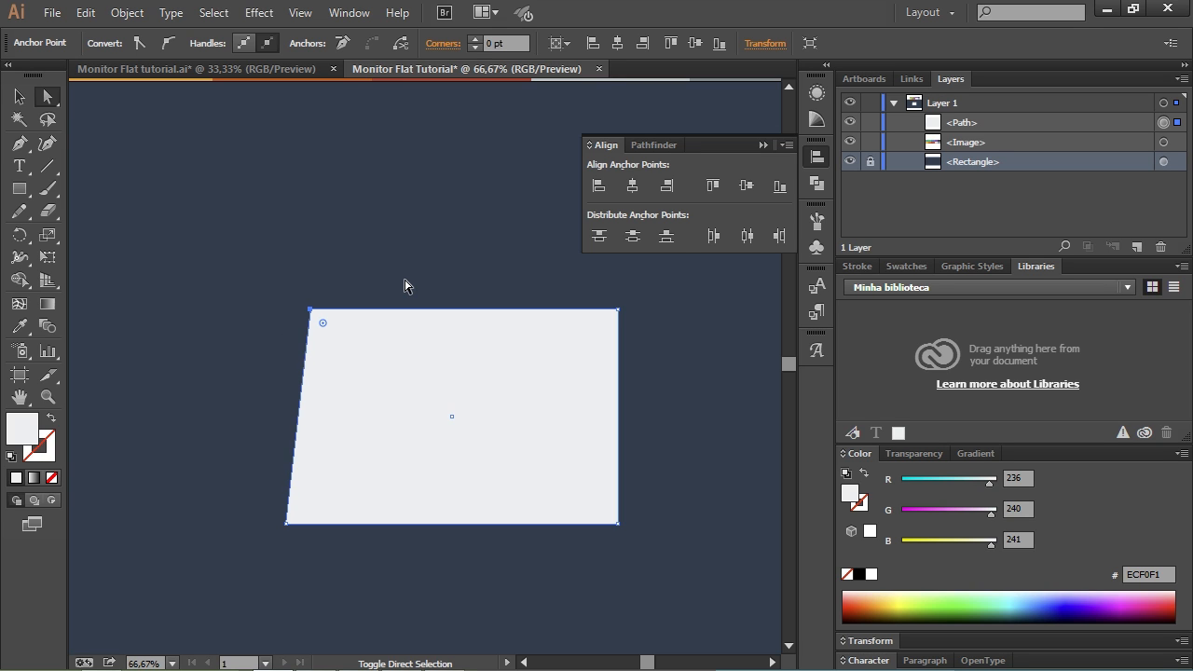
{"action": "key", "text": "shift+Right"}
{"action": "left_click", "coordinate": [758, 344]}
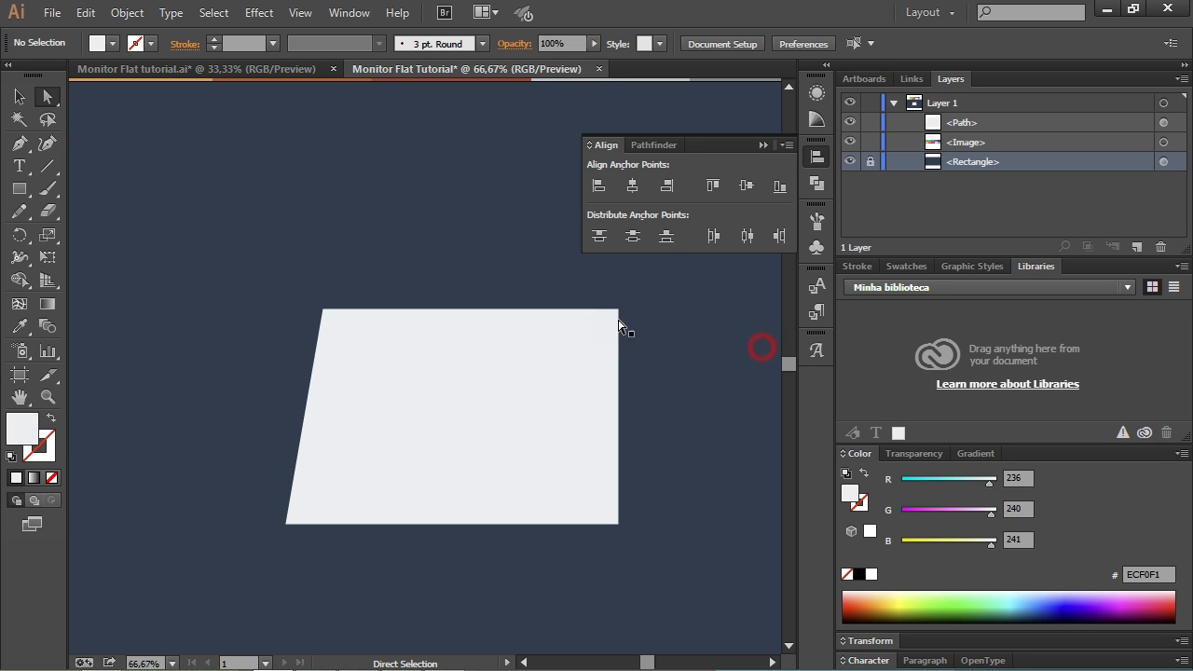
Step: Nudge the upper-right anchor point inward by six large increments to turn the shape into a trapezoid
{"action": "left_click", "coordinate": [619, 310]}
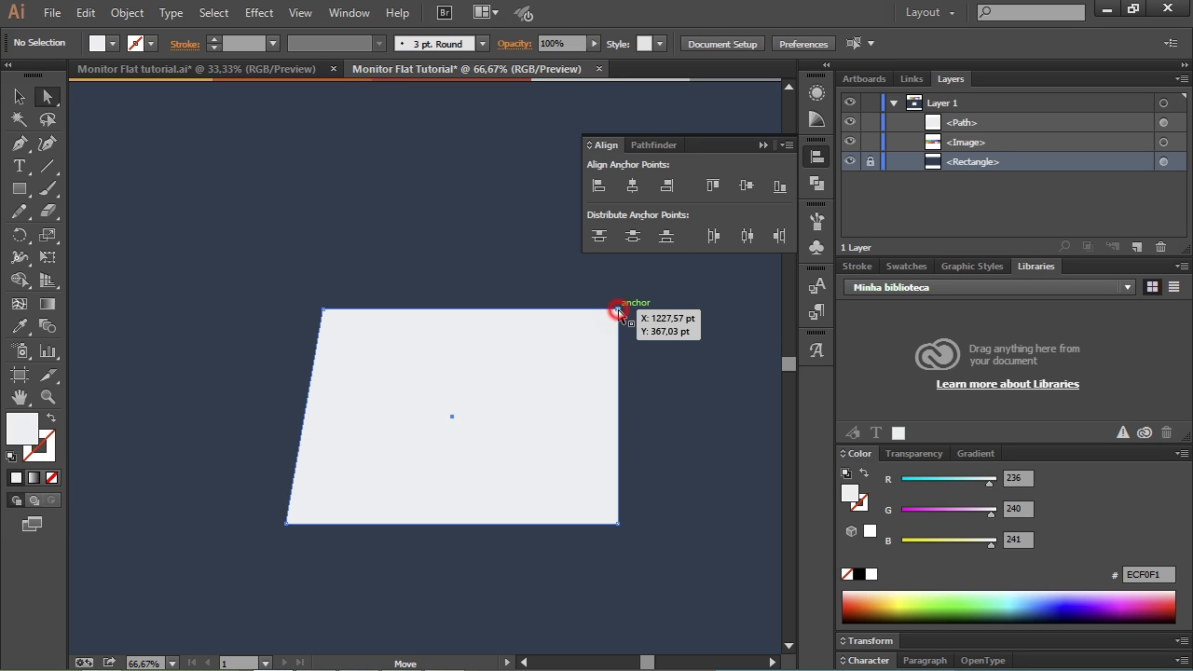
{"action": "key", "text": "ctrl"}
{"action": "key", "text": "shift+Left"}
{"action": "key", "text": "shift+Left"}
{"action": "key", "text": "shift+Left"}
{"action": "key", "text": "shift+Left"}
{"action": "key", "text": "shift+Left"}
{"action": "key", "text": "shift+Left"}
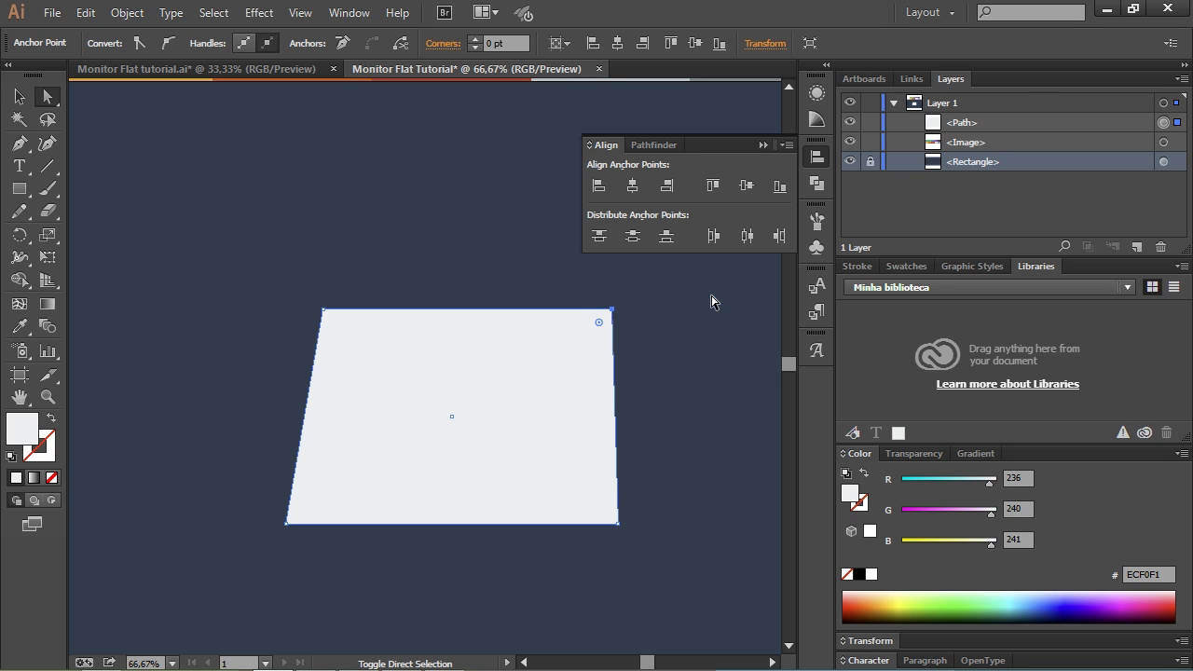
{"action": "left_click", "coordinate": [712, 301]}
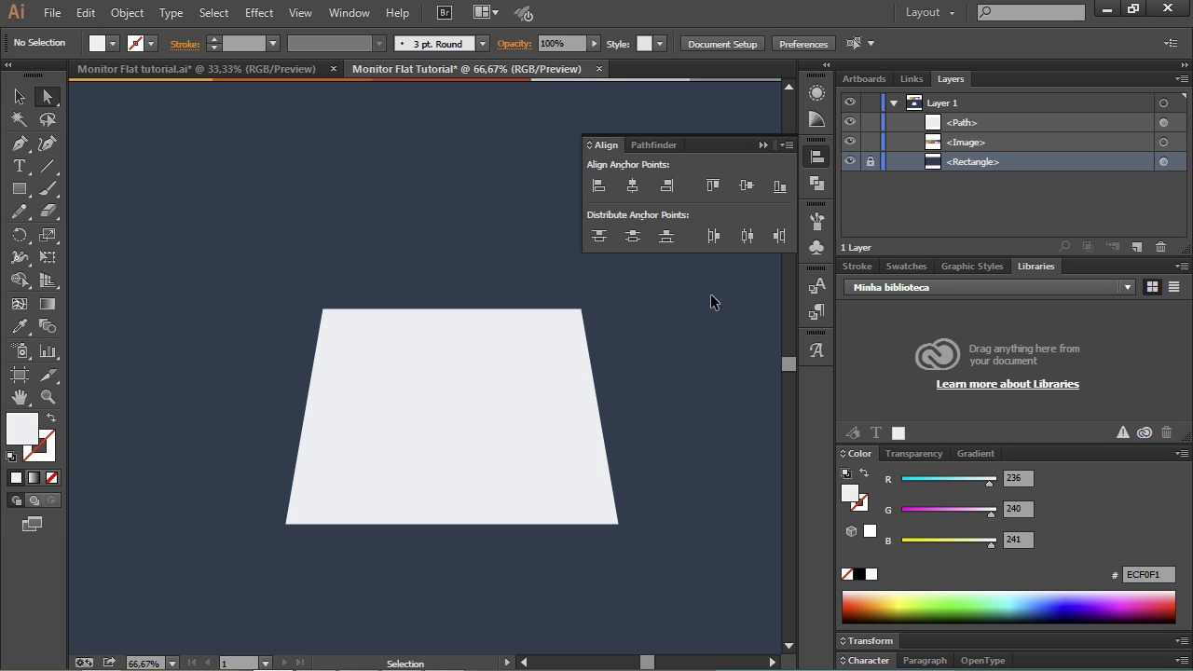
Step: Undo the moves of both upper anchor points and reselect the light rectangle
{"action": "key", "text": "ctrl+z"}
{"action": "key", "text": "ctrl+z"}
{"action": "key", "text": "ctrl+z"}
{"action": "key", "text": "ctrl+z"}
{"action": "key", "text": "ctrl+z"}
{"action": "key", "text": "ctrl+z"}
{"action": "key", "text": "ctrl+z"}
{"action": "key", "text": "ctrl+z"}
{"action": "key", "text": "ctrl+z"}
{"action": "key", "text": "ctrl+z"}
{"action": "key", "text": "ctrl+z"}
{"action": "key", "text": "ctrl+z"}
{"action": "key", "text": "ctrl+z"}
{"action": "key", "text": "ctrl+z"}
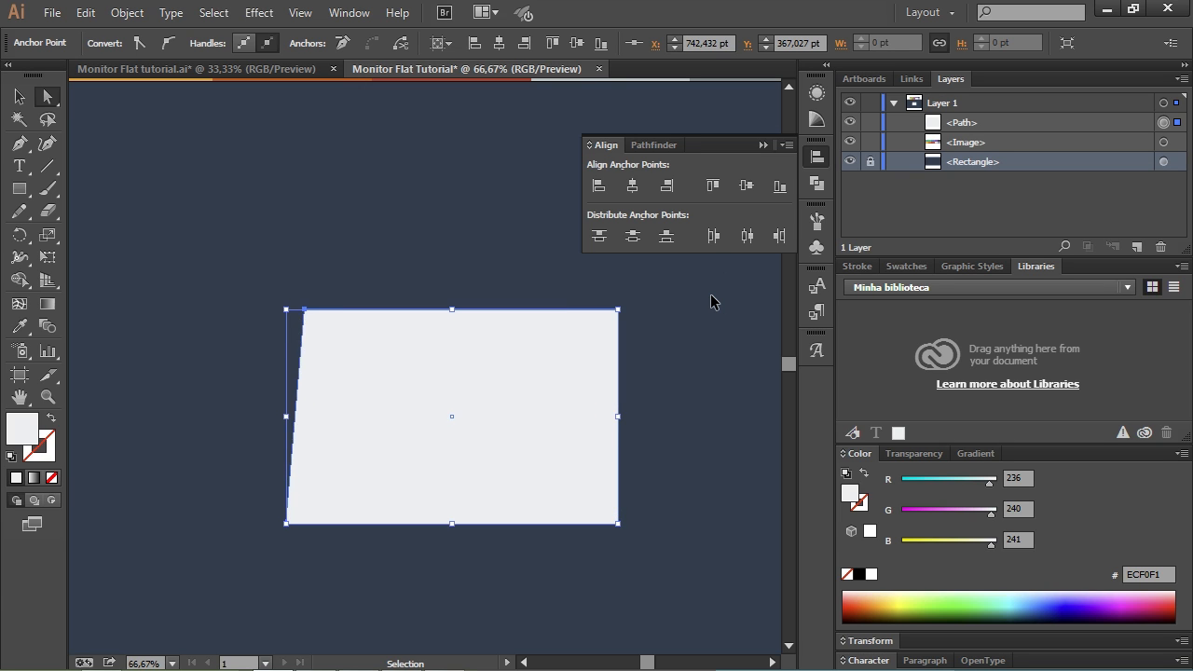
{"action": "left_click", "coordinate": [682, 343]}
{"action": "left_click", "coordinate": [546, 389]}
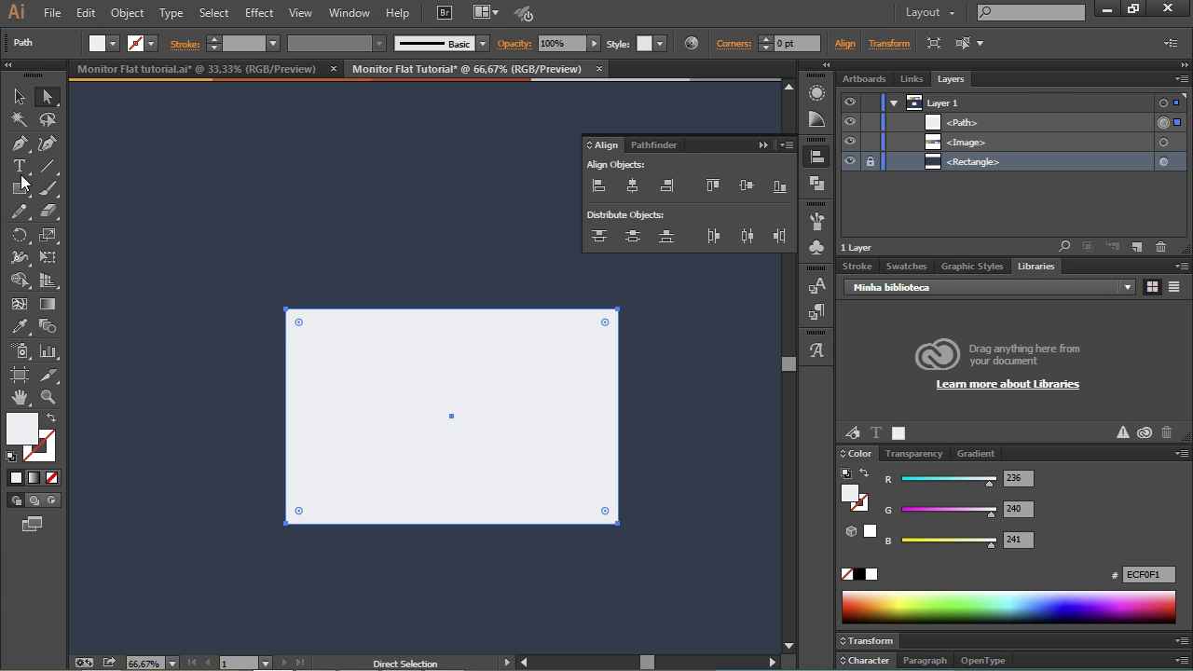
Step: Add an anchor point on the rectangle's top edge with the Pen tool and delete that point again
{"action": "left_click", "coordinate": [20, 145]}
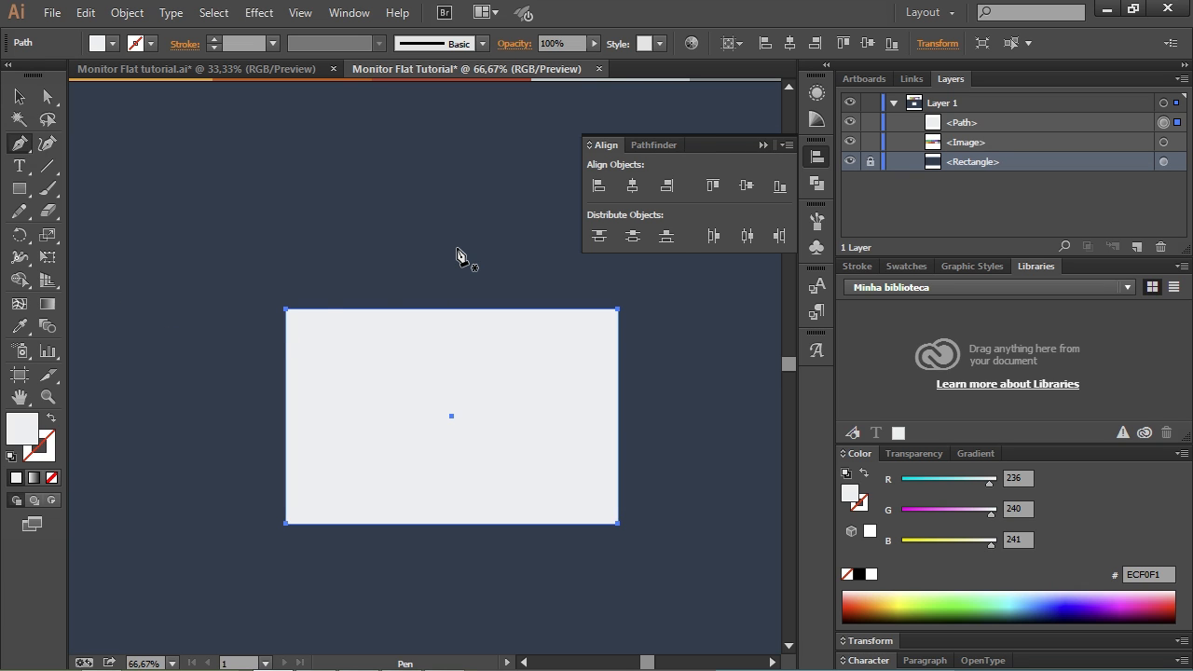
{"action": "left_click", "coordinate": [379, 308]}
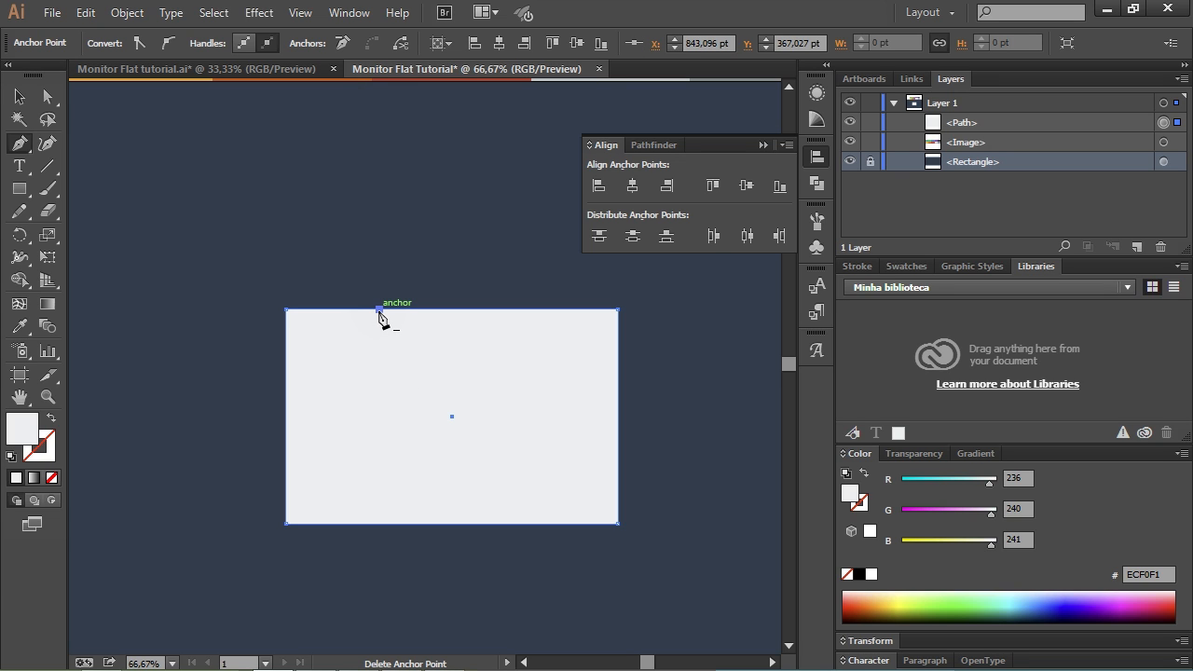
{"action": "left_click", "coordinate": [378, 309]}
Step: Try deleting the upper-left and lower-right corner anchor points with the Pen tool, undoing each deletion
{"action": "left_click", "coordinate": [286, 310]}
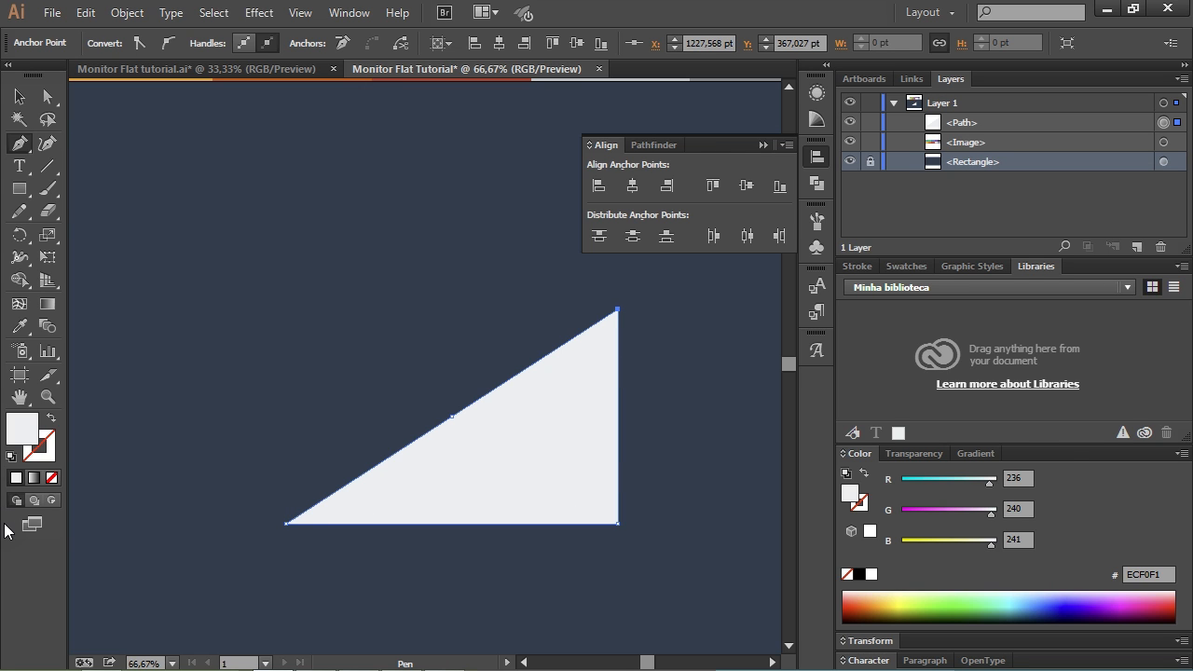
{"action": "key", "text": "ctrl+z"}
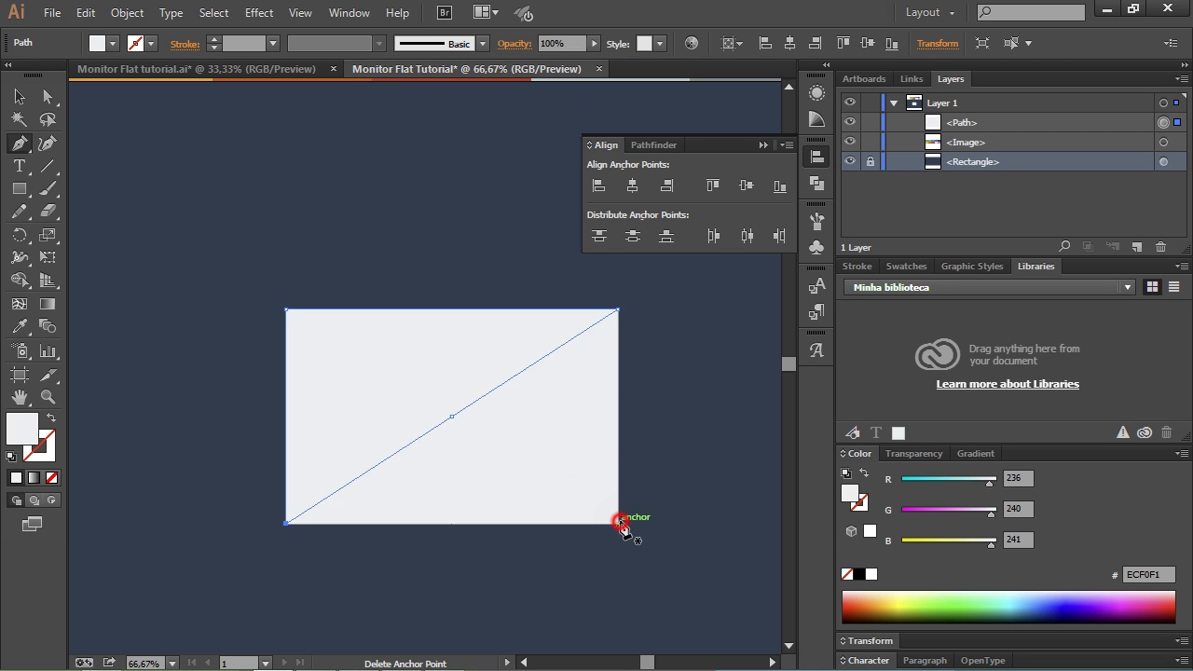
{"action": "left_click", "coordinate": [619, 524]}
{"action": "key", "text": "ctrl+z"}
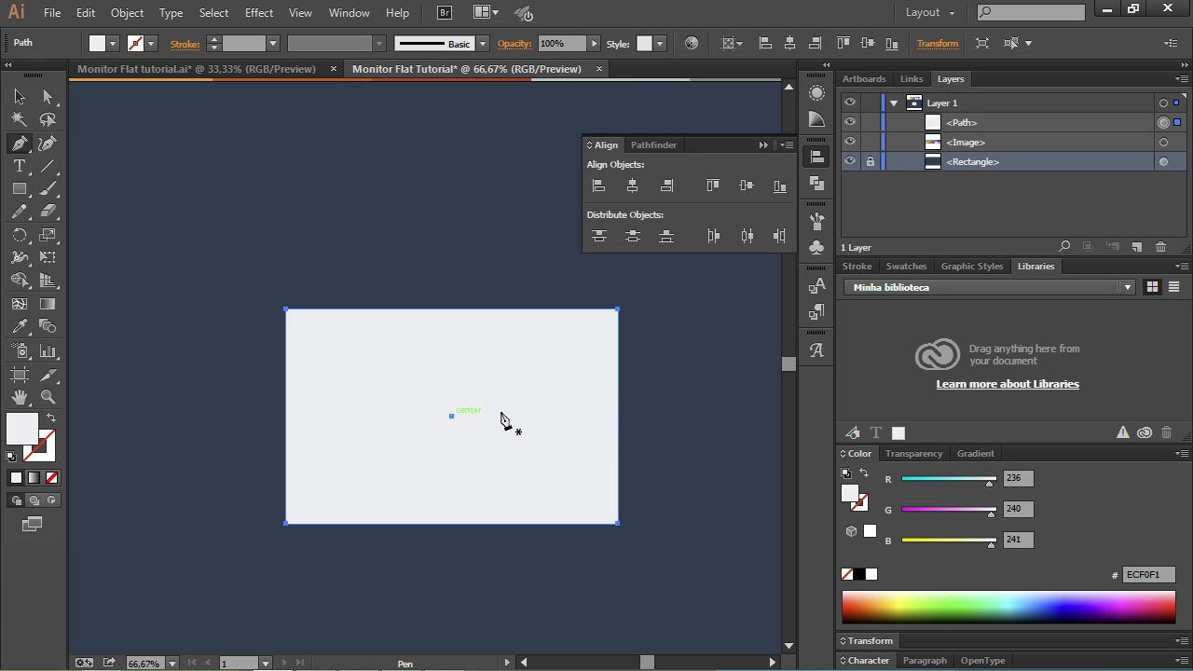
Step: Add an anchor point at the middle of the right edge and move it about 47 pt inward to form a notch
{"action": "left_click", "coordinate": [618, 416]}
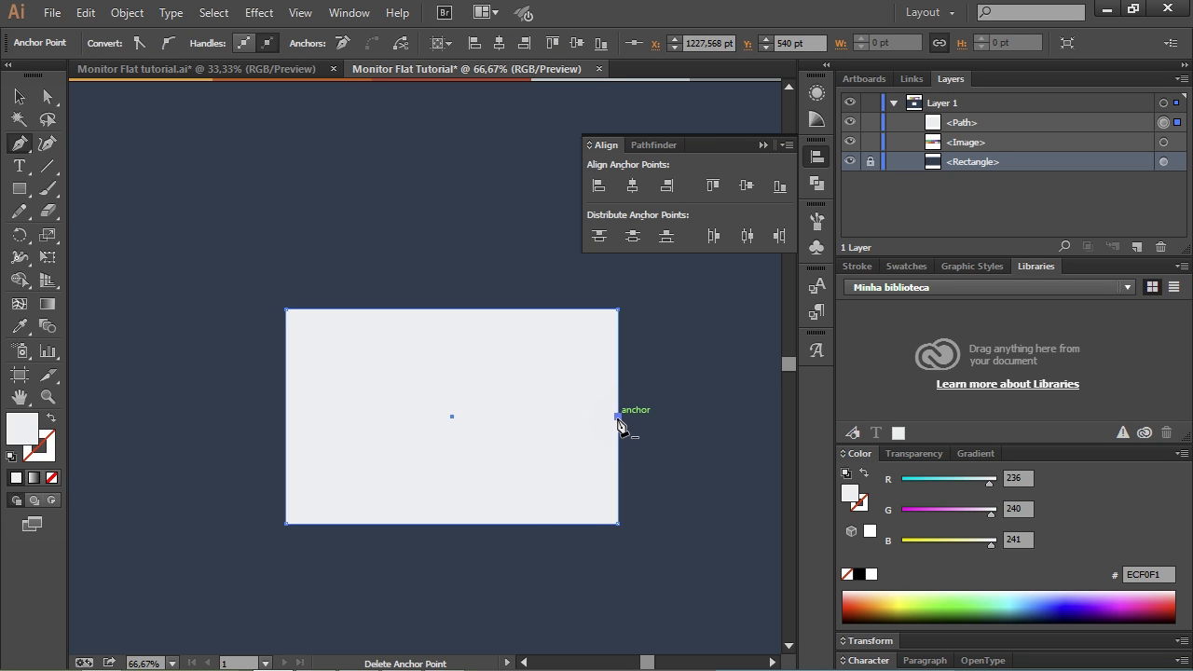
{"action": "key", "text": "a"}
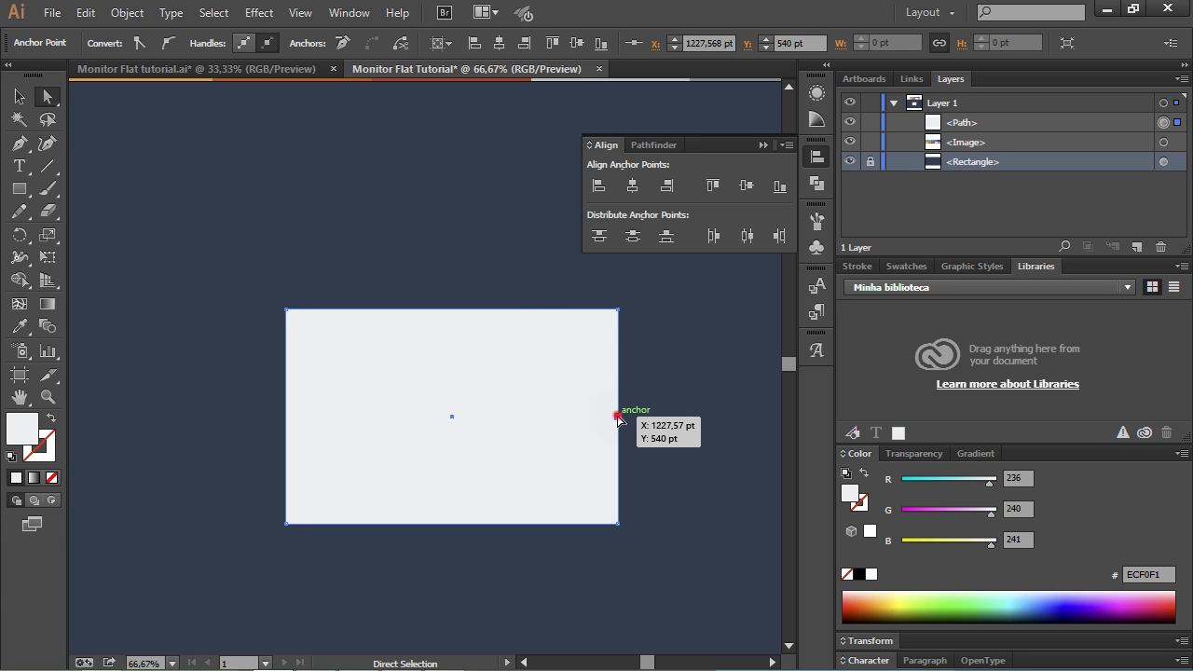
{"action": "left_click_drag", "start_coordinate": [618, 417], "coordinate": [589, 417]}
{"action": "key", "text": "v"}
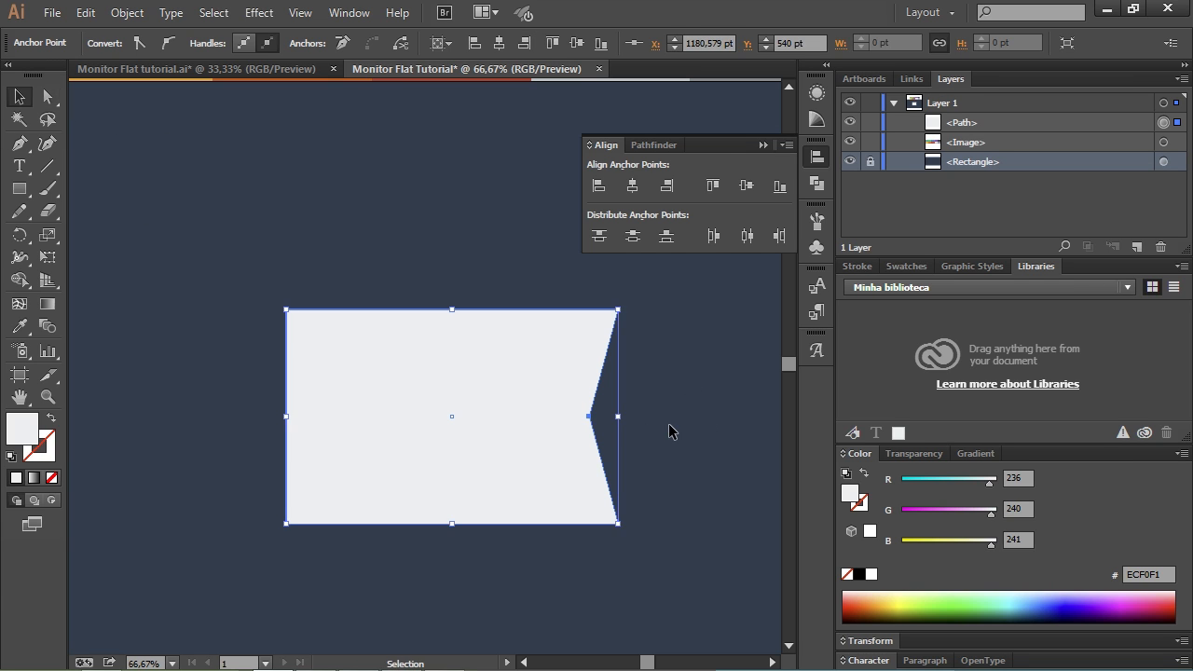
{"action": "left_click", "coordinate": [670, 425]}
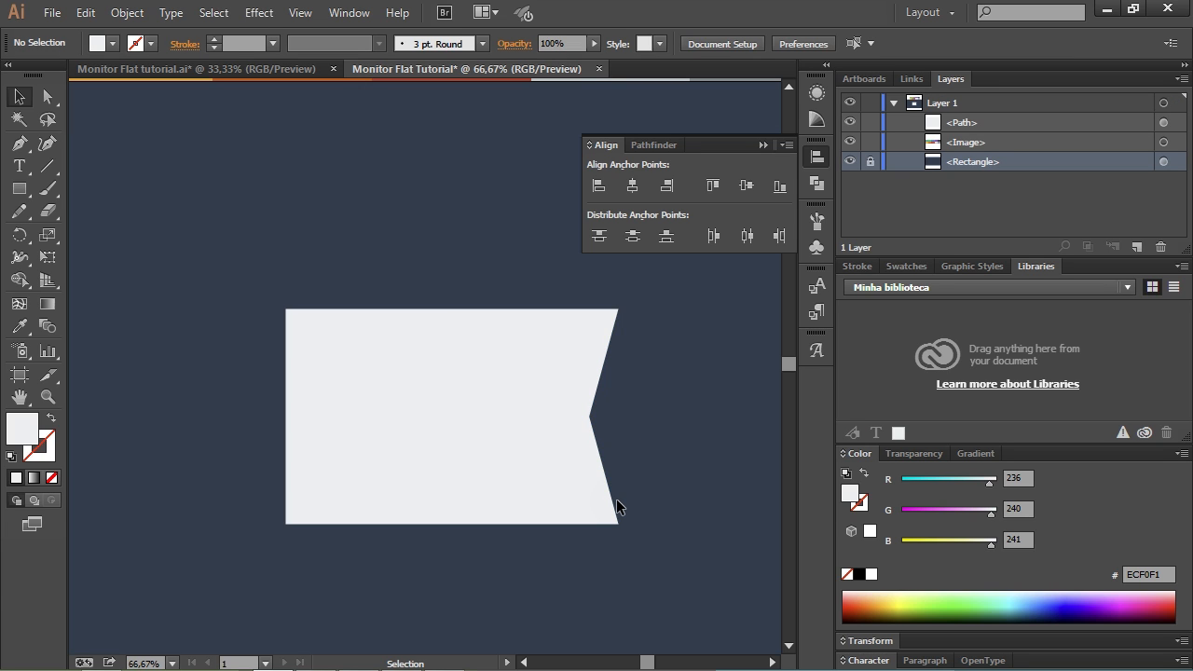
Step: Undo the notch and the anchor point added on the right edge, and reselect the whole rectangle
{"action": "key", "text": "ctrl+z"}
{"action": "key", "text": "ctrl+z"}
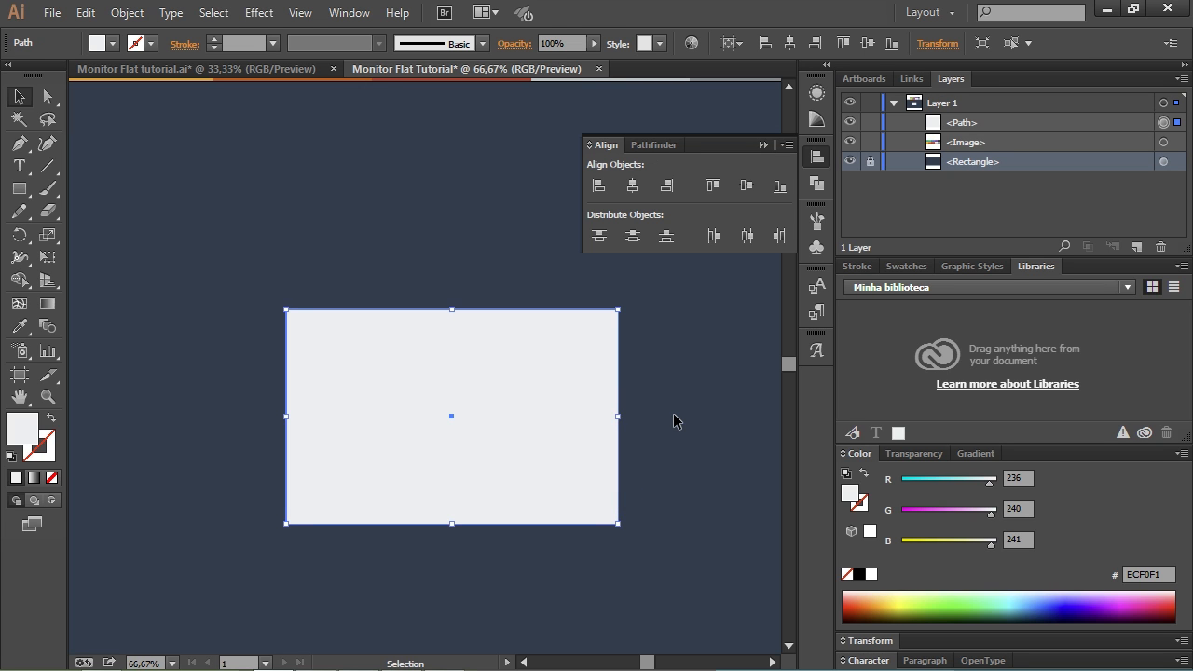
{"action": "key", "text": "ctrl+z"}
{"action": "left_click", "coordinate": [699, 397]}
{"action": "left_click", "coordinate": [500, 372]}
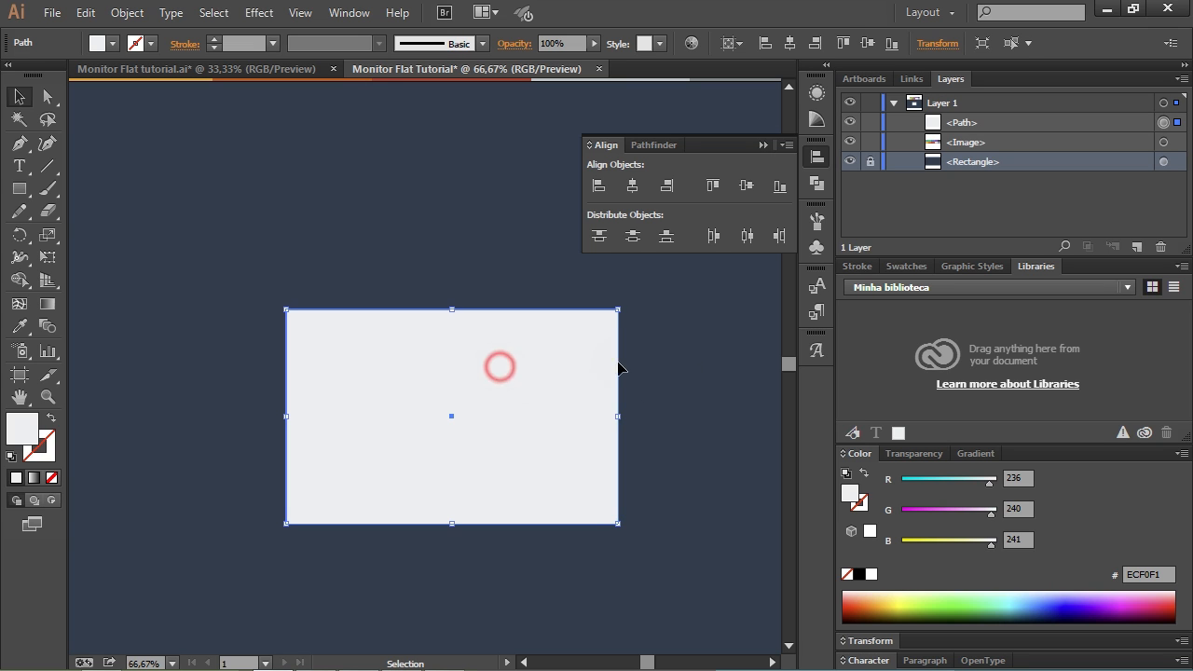
{"action": "left_click", "coordinate": [737, 362]}
{"action": "left_click", "coordinate": [531, 362]}
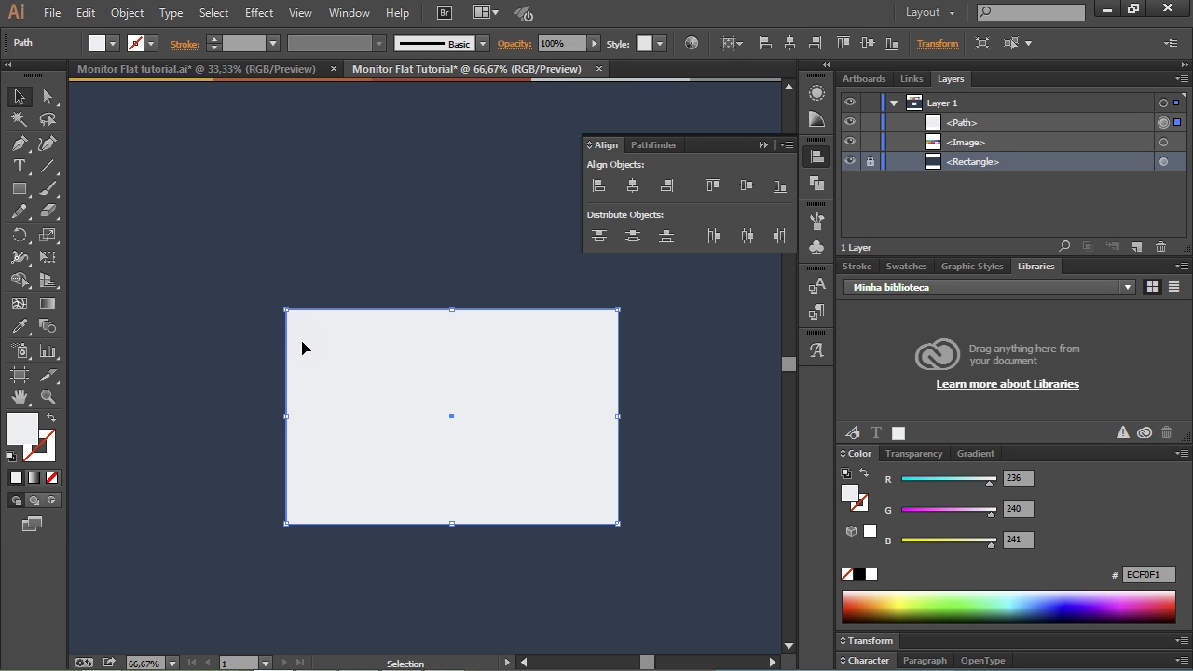
Step: Round all four corners of the light rectangle to a 20.87 pt radius and reselect the shape
{"action": "key", "text": "a"}
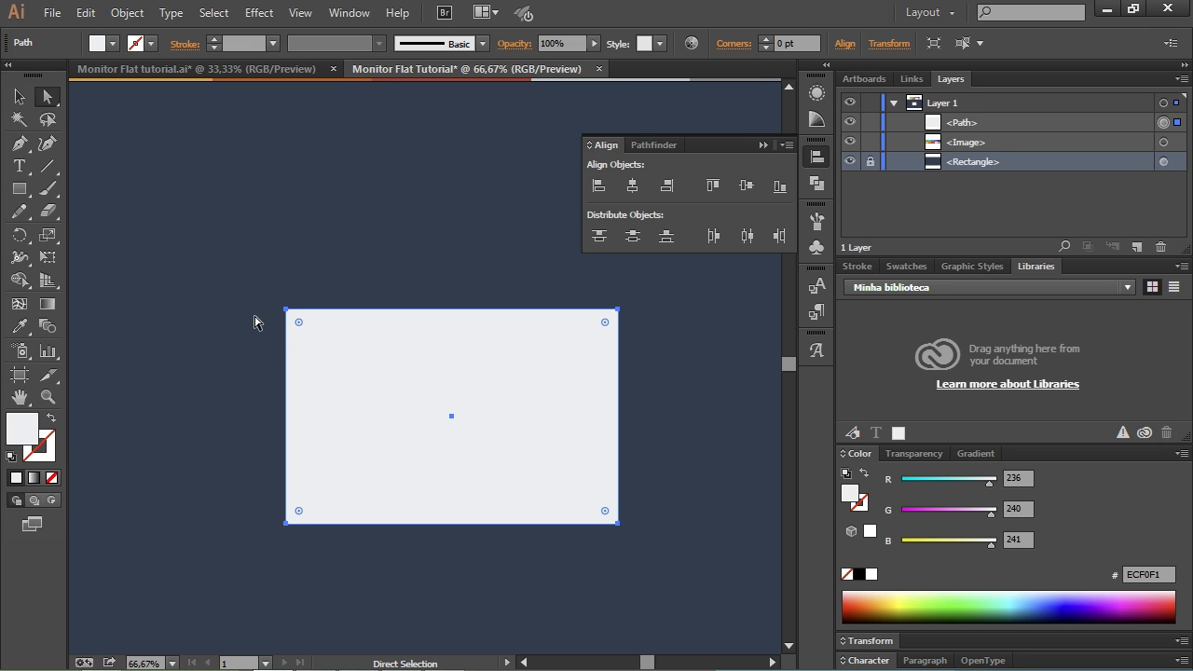
{"action": "left_click", "coordinate": [359, 348]}
{"action": "key", "text": "v"}
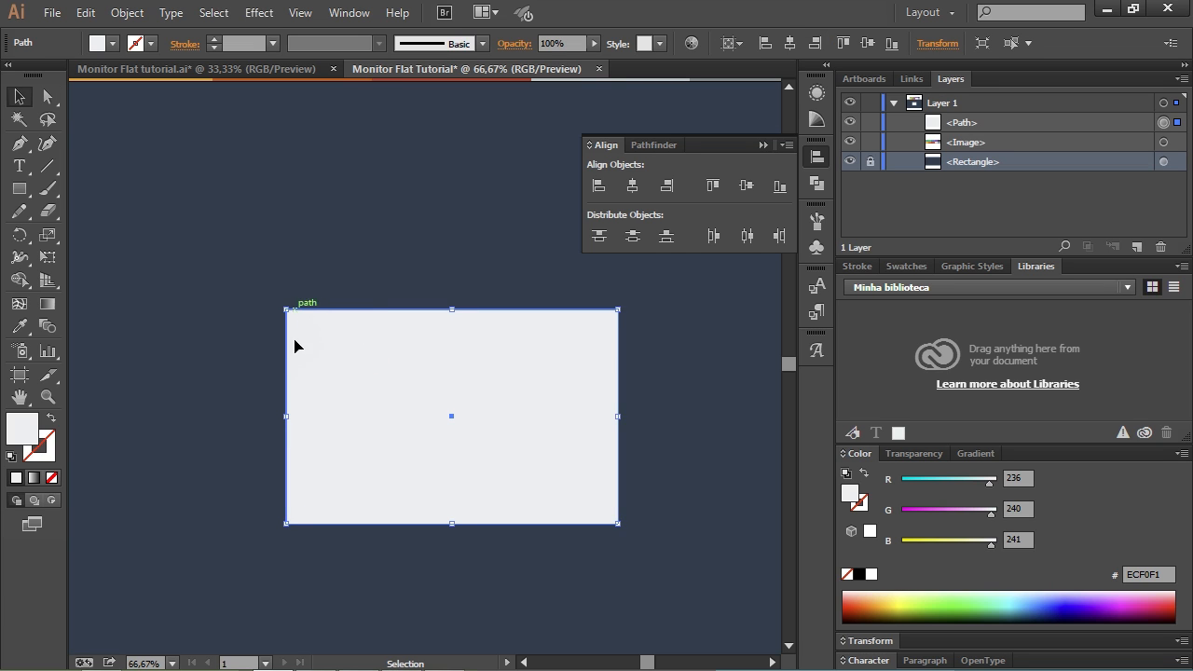
{"action": "key", "text": "a"}
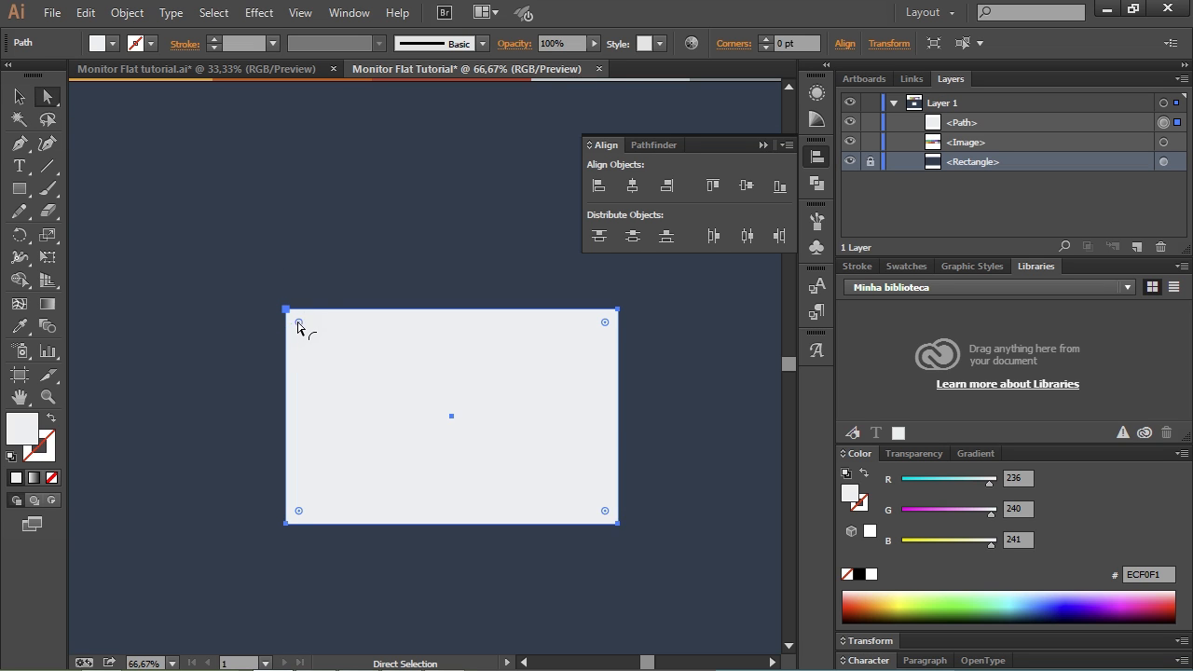
{"action": "left_click_drag", "start_coordinate": [298, 322], "coordinate": [299, 328]}
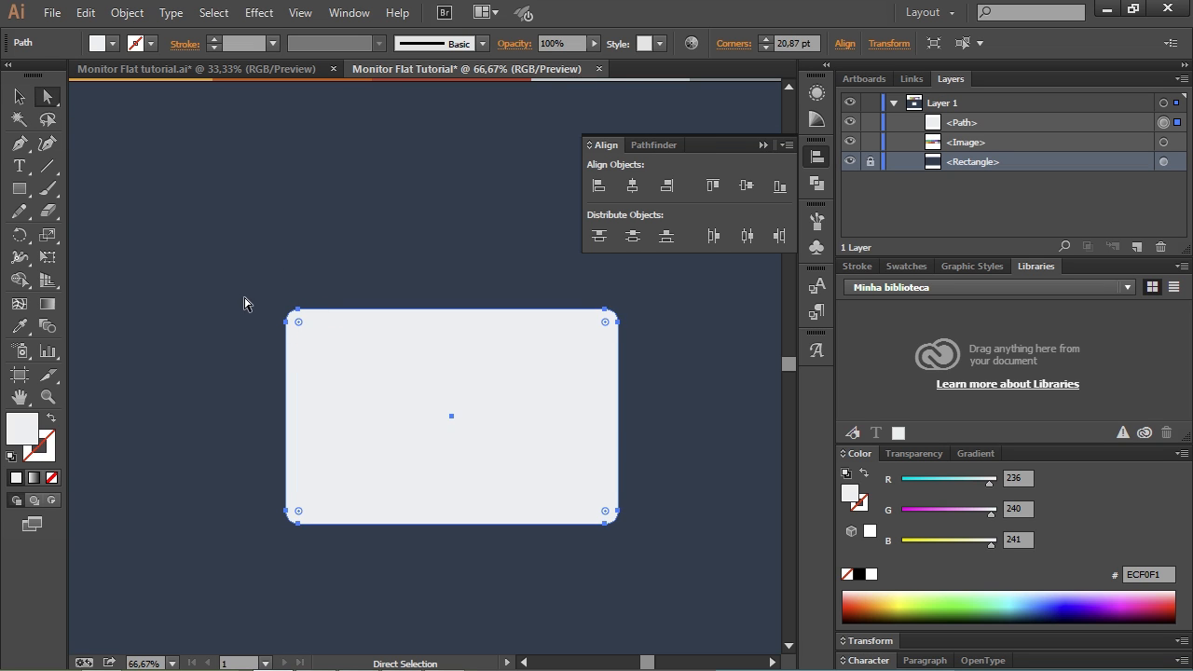
{"action": "left_click", "coordinate": [245, 298]}
{"action": "left_click", "coordinate": [319, 466]}
{"action": "key", "text": "ctrl"}
{"action": "key", "text": "ctrl"}
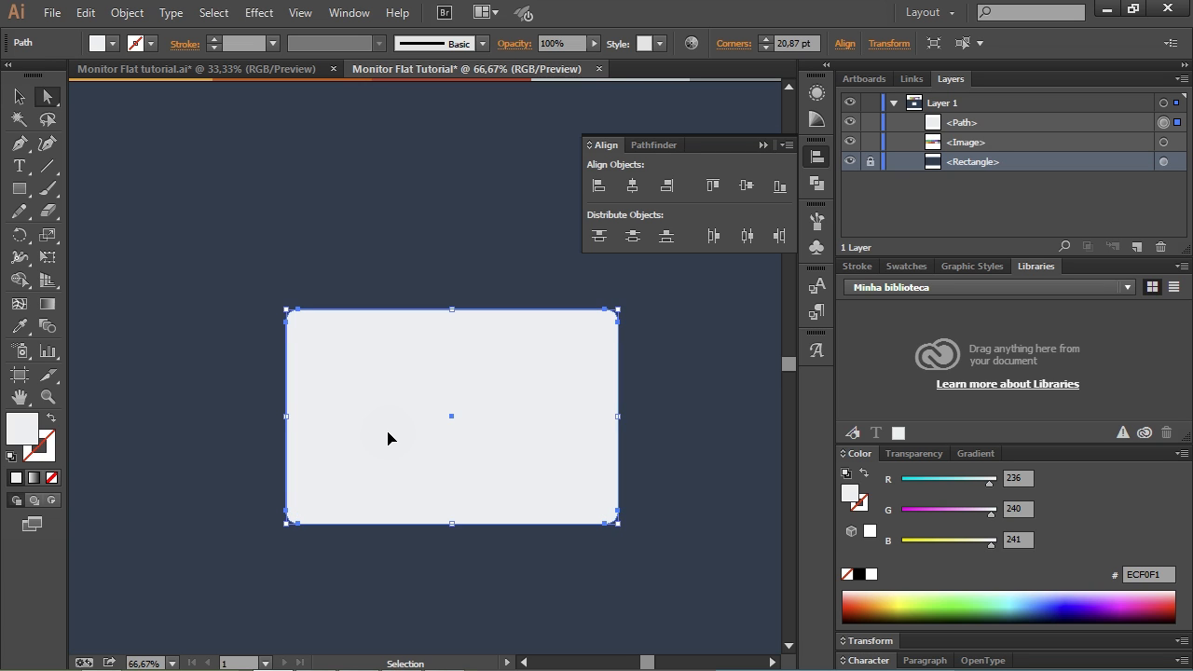
Step: Try a plain paste of the light rectangle, reposition the copy, delete it and reselect the original
{"action": "key", "text": "ctrl+c"}
{"action": "key", "text": "ctrl+v"}
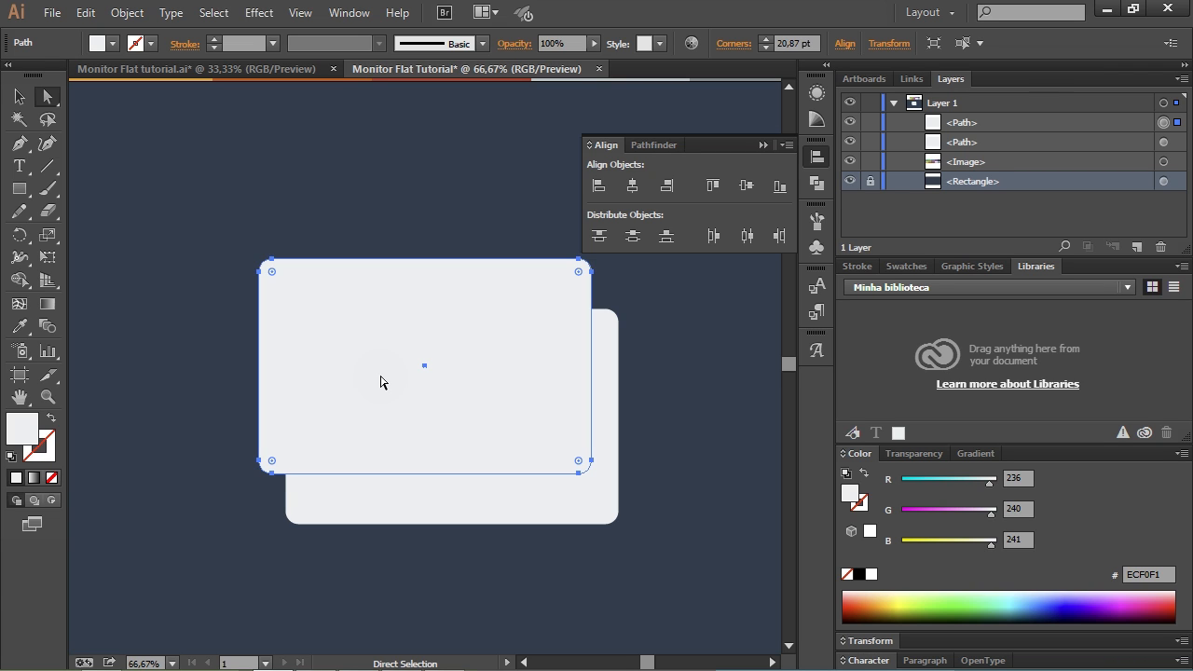
{"action": "key", "text": "Delete"}
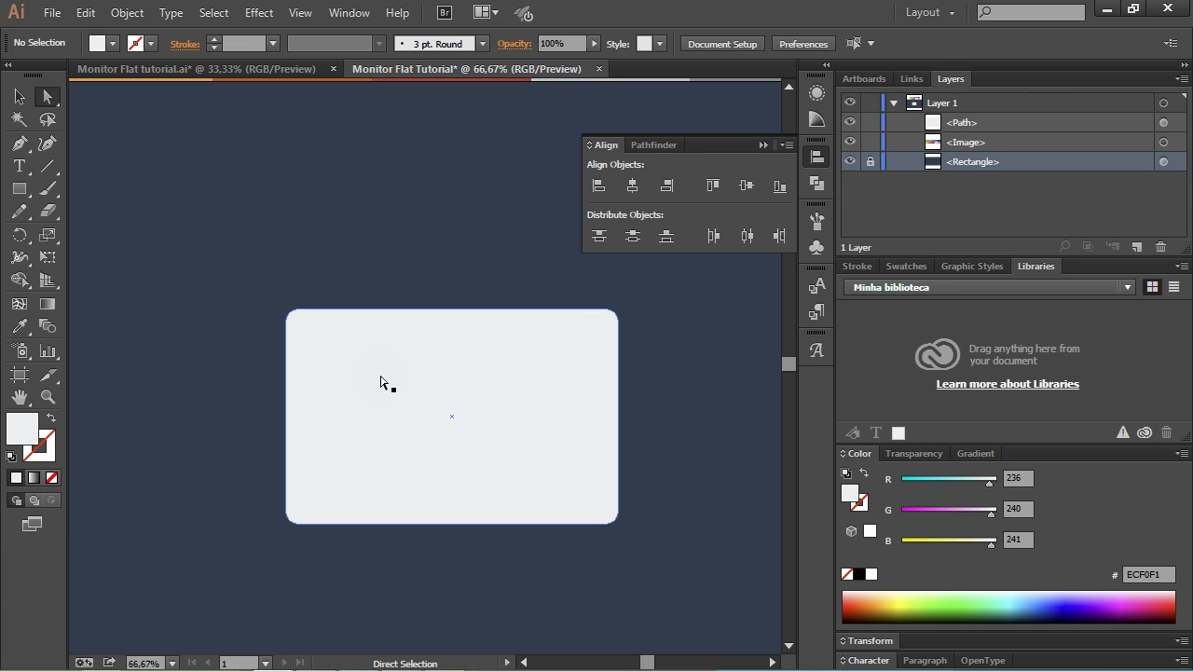
{"action": "key", "text": "ctrl+z"}
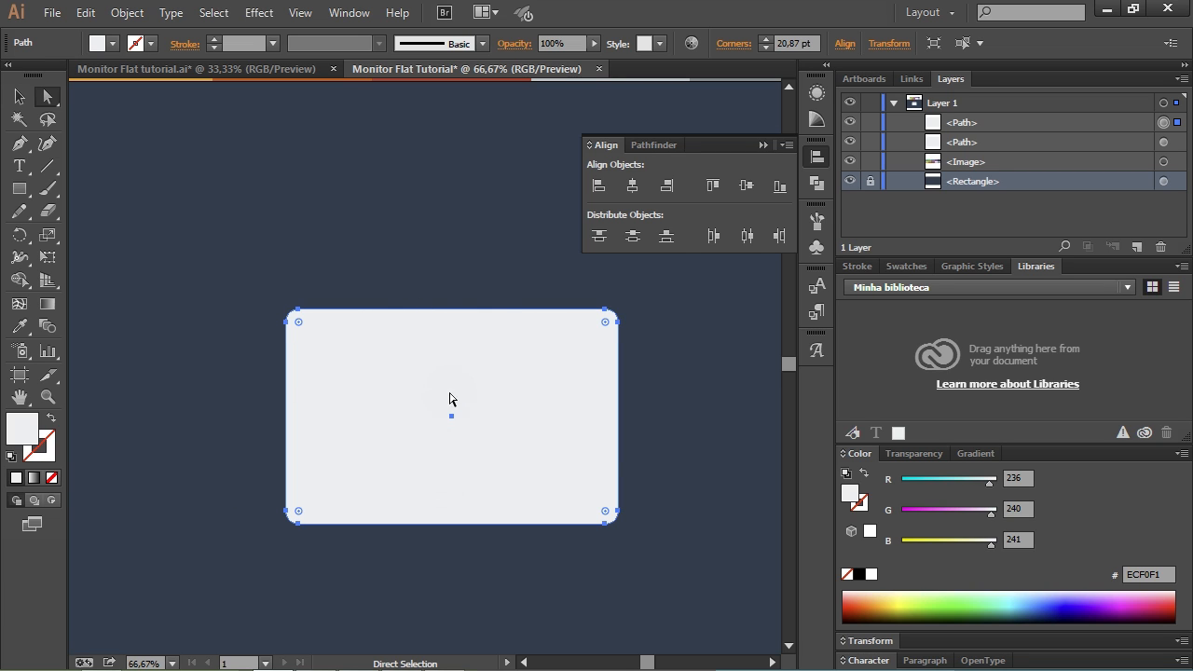
{"action": "left_click_drag", "start_coordinate": [450, 399], "coordinate": [337, 444]}
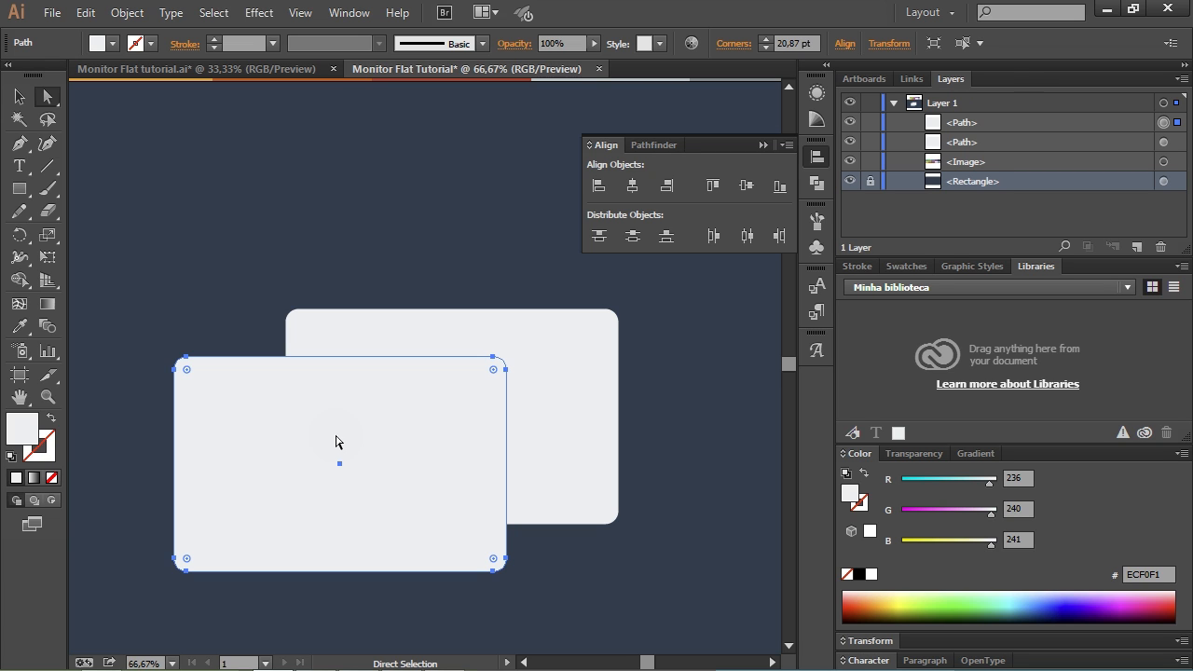
{"action": "key", "text": "Delete"}
{"action": "left_click", "coordinate": [337, 442]}
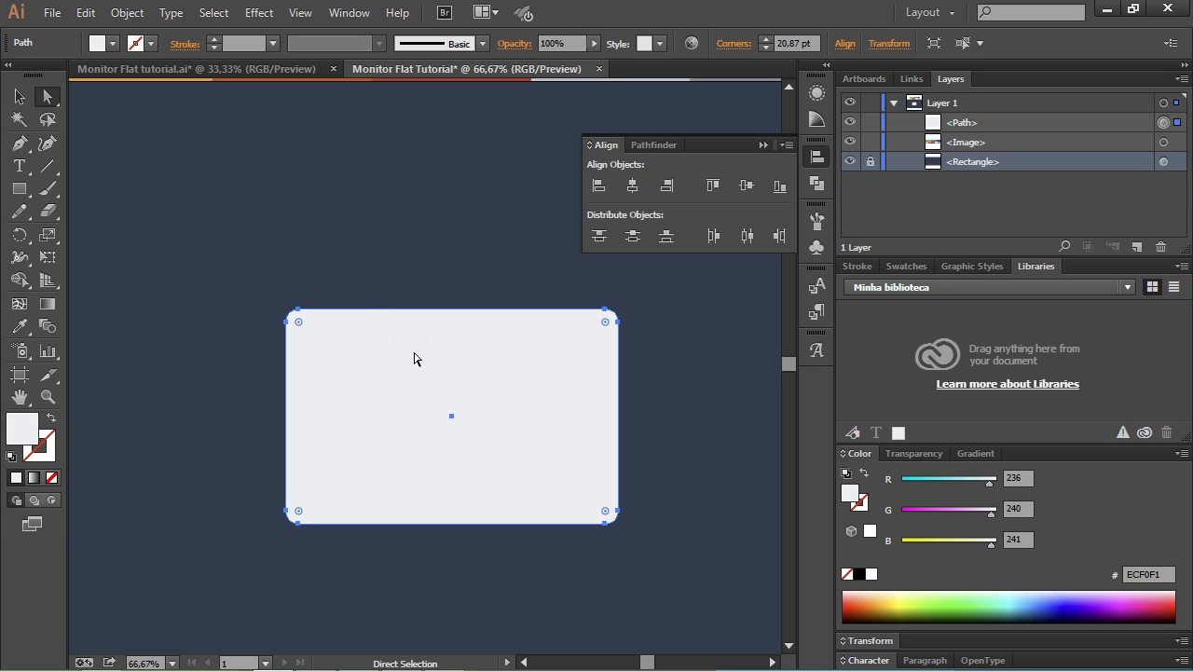
Step: Try creating an offset duplicate of the light rectangle above the original, delete the duplicate and reselect the original
{"action": "left_click_drag", "start_coordinate": [531, 445], "coordinate": [346, 234]}
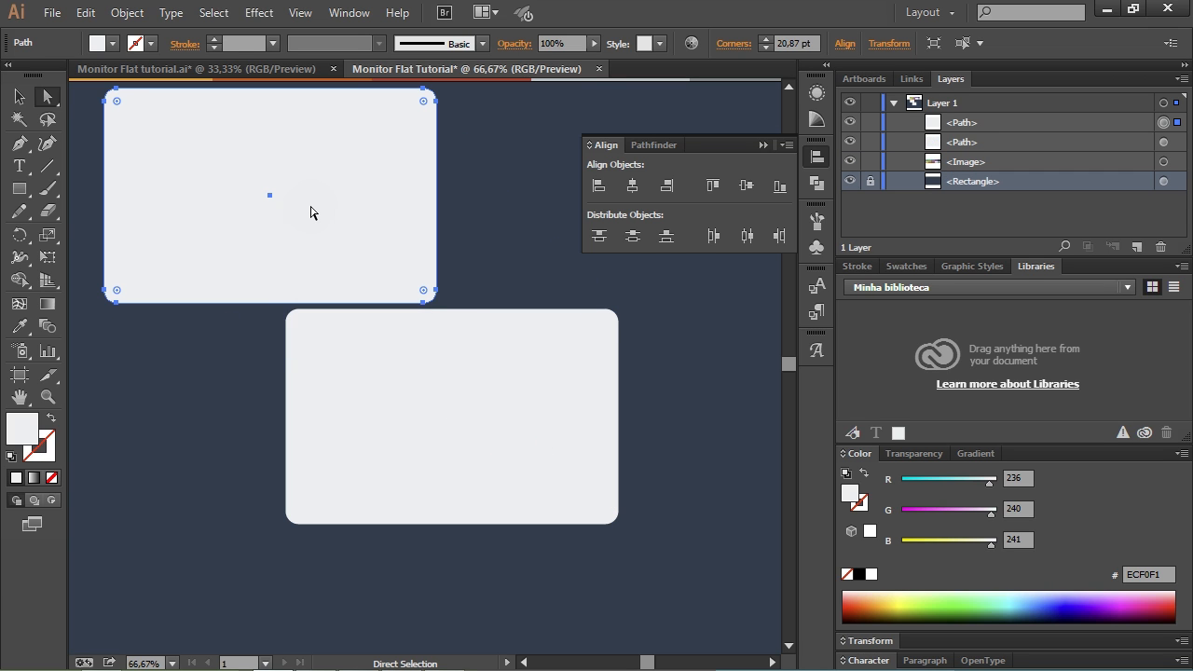
{"action": "key", "text": "Delete"}
{"action": "left_click", "coordinate": [487, 368]}
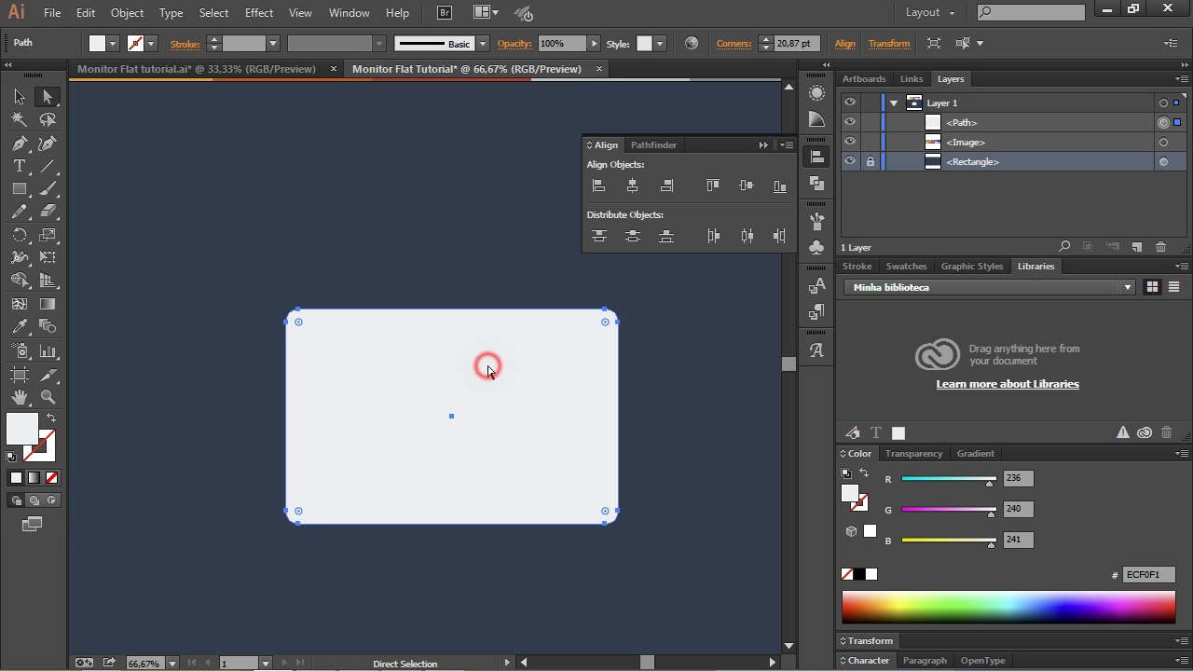
Step: Paste a copy of the light rectangle in front, exactly in place, and fill it with Silver (BDC3C7) sampled from the palette
{"action": "key", "text": "ctrl+f"}
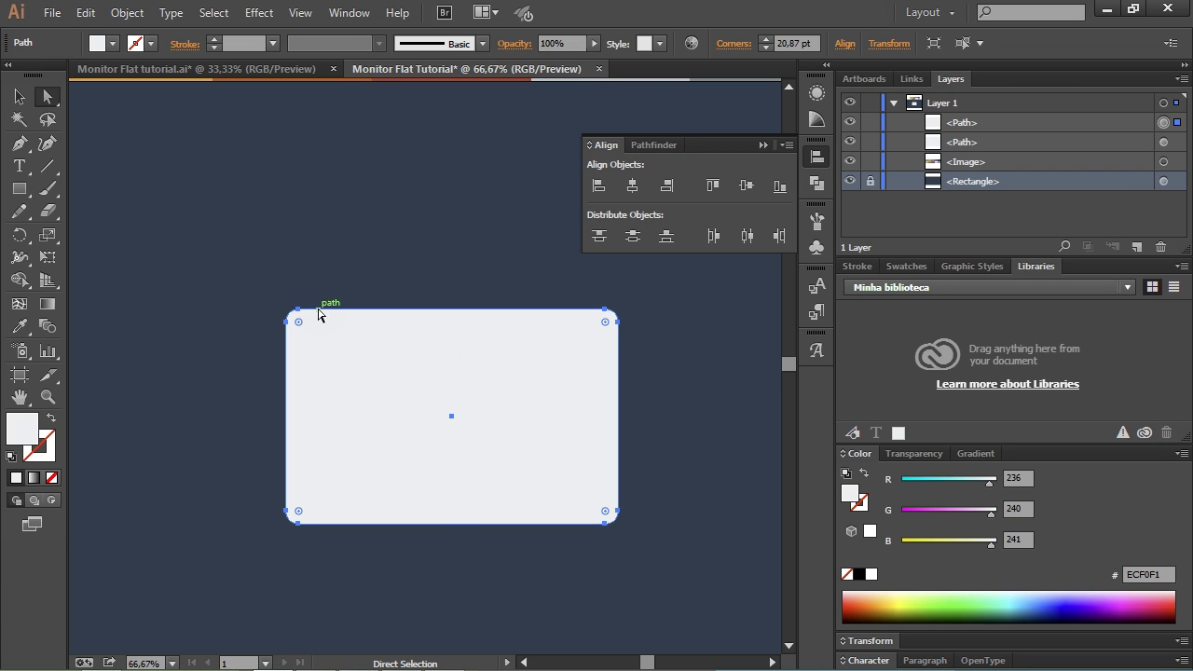
{"action": "scroll", "coordinate": [335, 241], "scroll_direction": "down", "scroll_amount": 1}
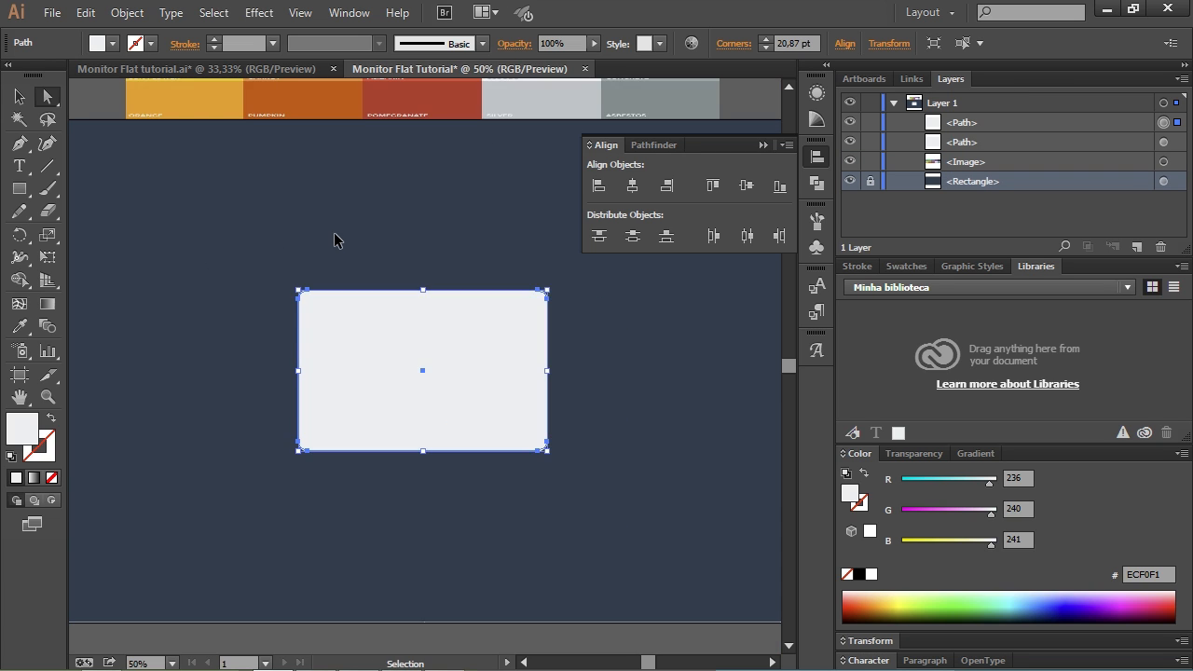
{"action": "scroll", "coordinate": [357, 239], "scroll_direction": "up", "scroll_amount": 3}
{"action": "key", "text": "i"}
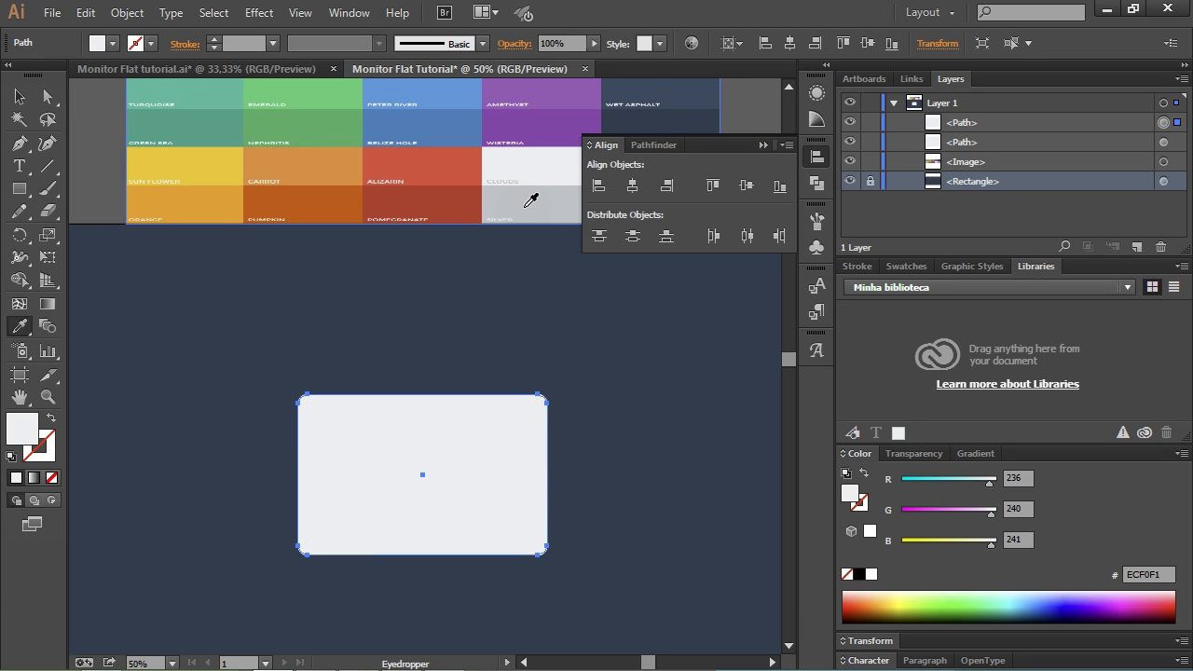
{"action": "left_click", "coordinate": [522, 205]}
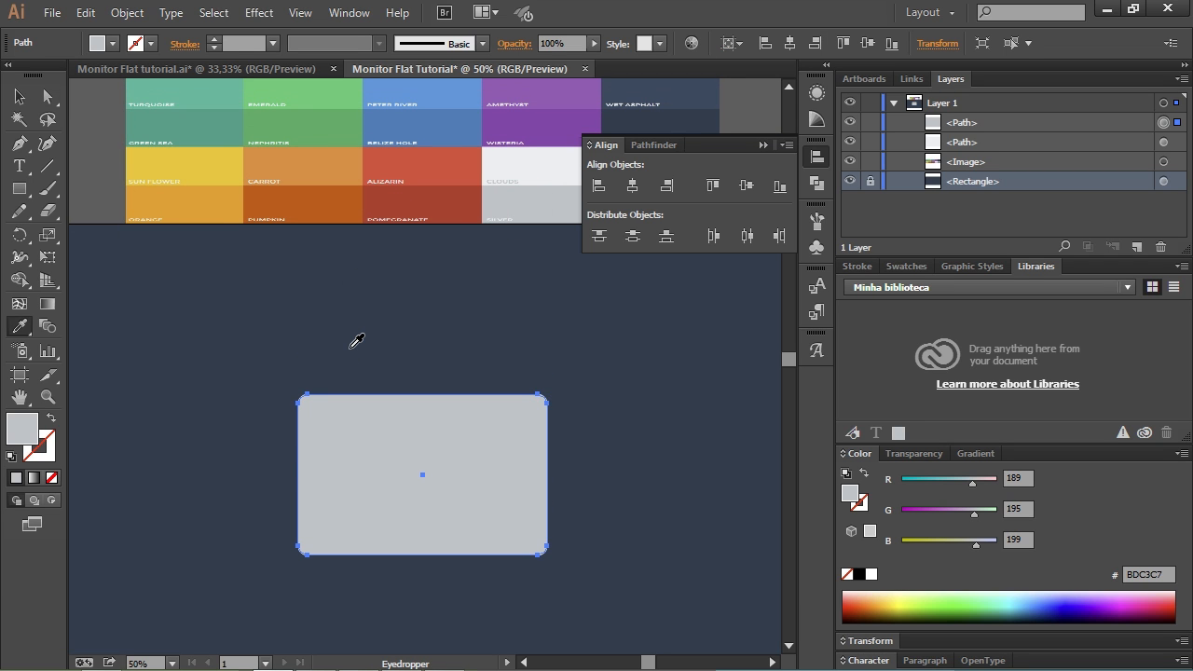
Step: Scale the Silver copy down about its centre so the light rectangle forms a thin border around it
{"action": "key", "text": "v"}
{"action": "scroll", "coordinate": [345, 346], "scroll_direction": "down", "scroll_amount": 1}
{"action": "key", "text": "v"}
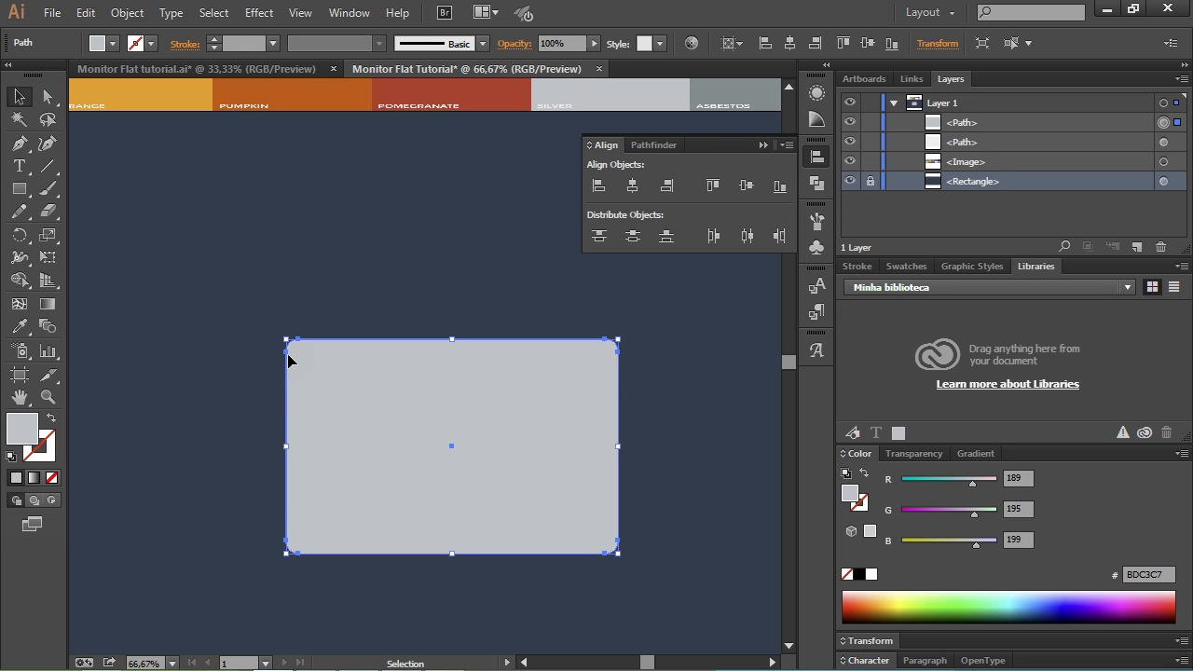
{"action": "mouse_move", "coordinate": [618, 342]}
{"action": "left_mouse_down"}
{"action": "mouse_move", "coordinate": [575, 365]}
{"action": "mouse_move", "coordinate": [591, 347]}
{"action": "mouse_move", "coordinate": [580, 355]}
{"action": "mouse_move", "coordinate": [606, 358]}
{"action": "mouse_move", "coordinate": [594, 367]}
{"action": "mouse_move", "coordinate": [605, 357]}
{"action": "left_mouse_up"}
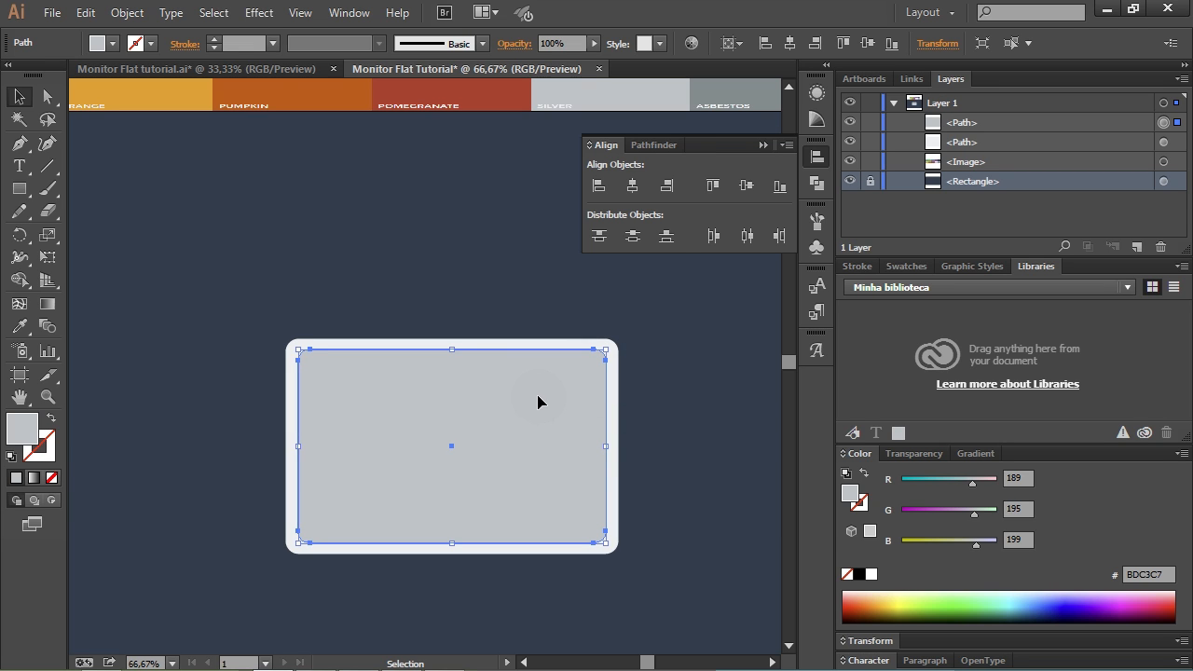
Step: Try resizing the Silver copy from its right and top edges, undoing the resizes
{"action": "left_click_drag", "start_coordinate": [606, 445], "coordinate": [530, 453]}
{"action": "key", "text": "ctrl+z"}
{"action": "left_click_drag", "start_coordinate": [606, 447], "coordinate": [605, 448]}
{"action": "left_click_drag", "start_coordinate": [511, 450], "coordinate": [606, 448]}
{"action": "left_click_drag", "start_coordinate": [605, 447], "coordinate": [522, 442]}
{"action": "key", "text": "ctrl+z"}
{"action": "left_click_drag", "start_coordinate": [452, 349], "coordinate": [451, 404]}
{"action": "key", "text": "ctrl+z"}
Step: Delete the Silver copy and select the light rounded rectangle underneath
{"action": "key", "text": "a"}
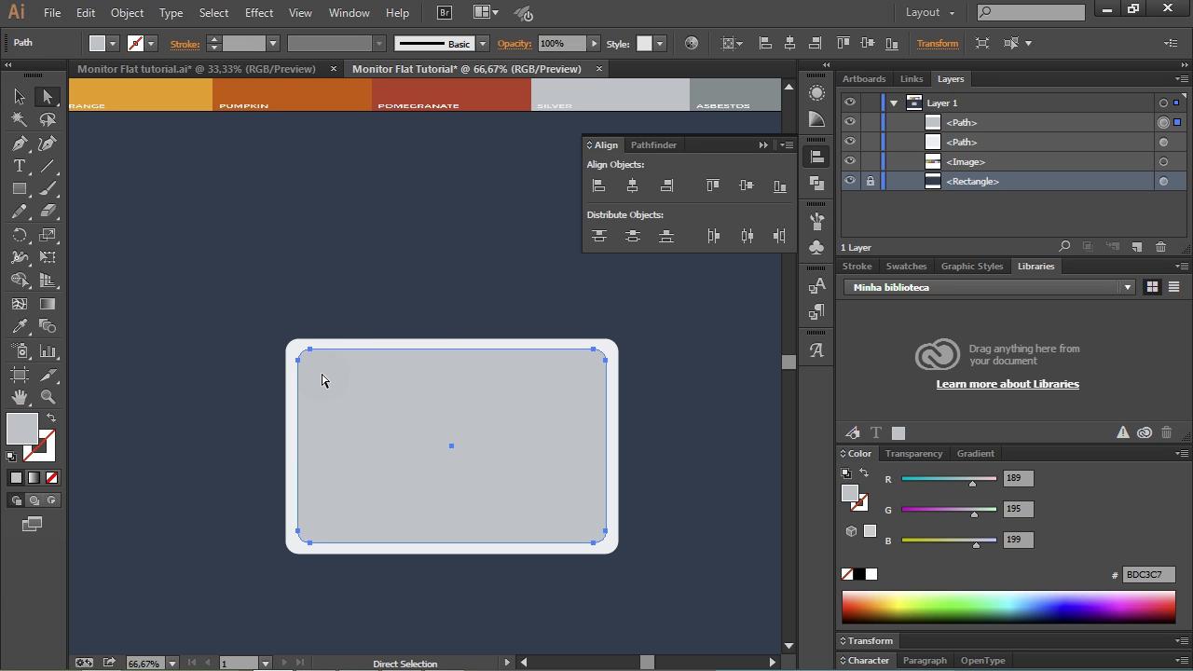
{"action": "left_click", "coordinate": [250, 411]}
{"action": "left_click", "coordinate": [311, 399]}
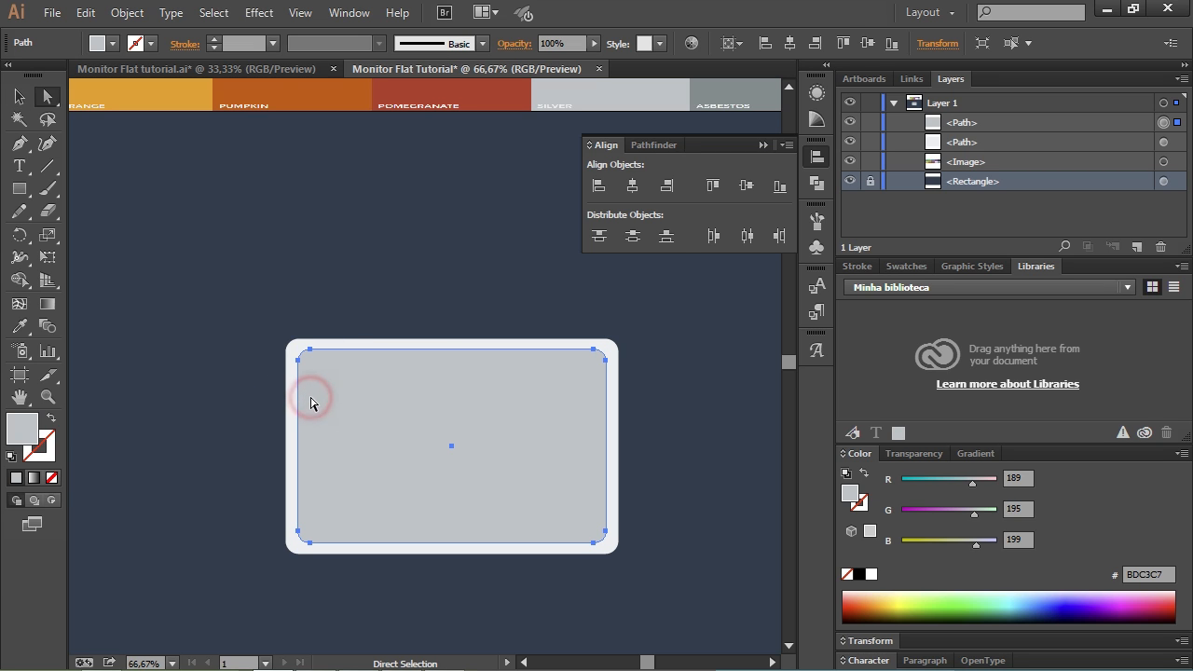
{"action": "key", "text": "Delete"}
{"action": "left_click", "coordinate": [324, 382]}
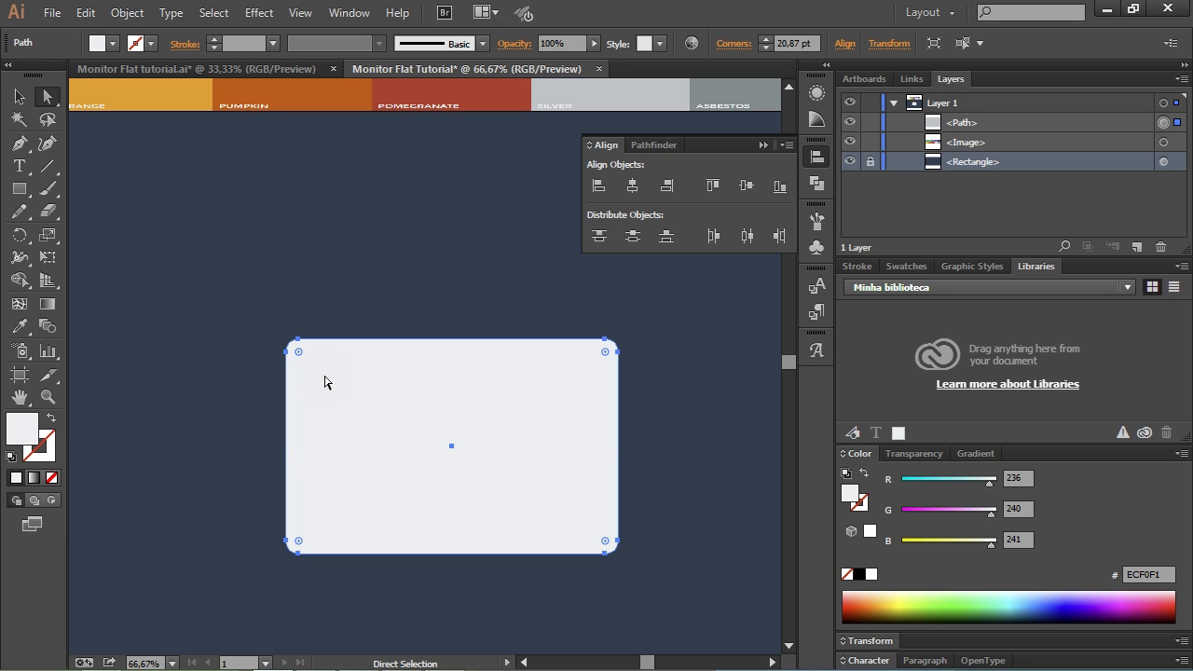
Step: Copy the light rounded rectangle, paste it in front in place, and fill the copy with the palette's Silver colour (BDC3C7)
{"action": "key", "text": "v"}
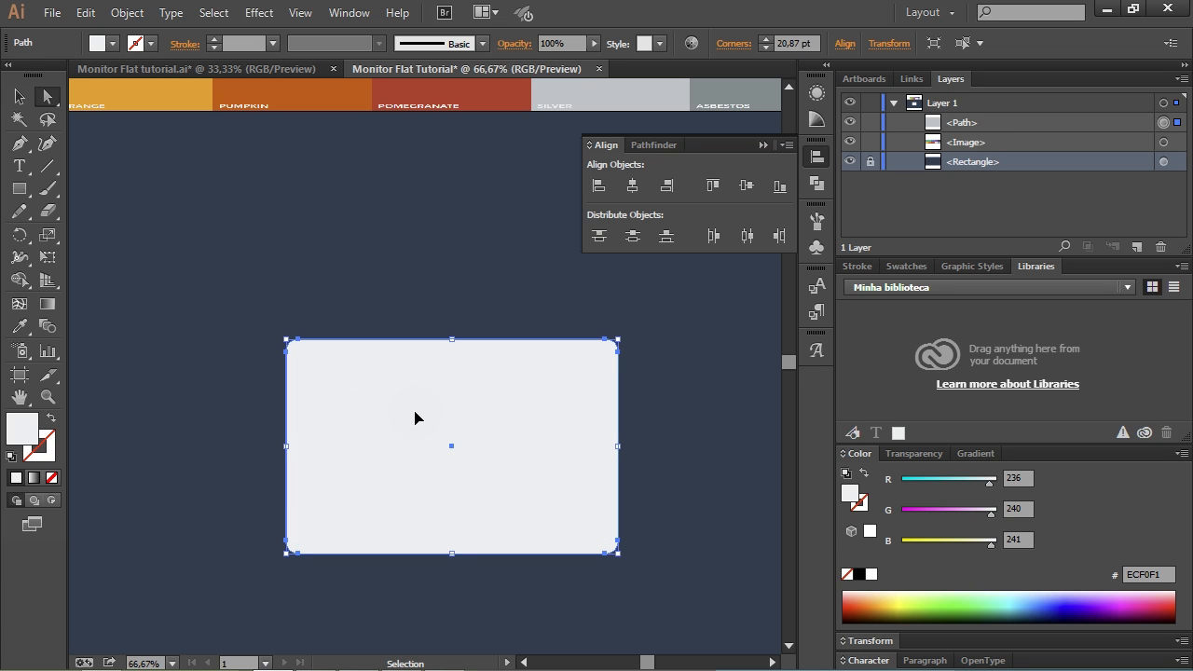
{"action": "key", "text": "ctrl+c"}
{"action": "key", "text": "ctrl+f"}
{"action": "key", "text": "a"}
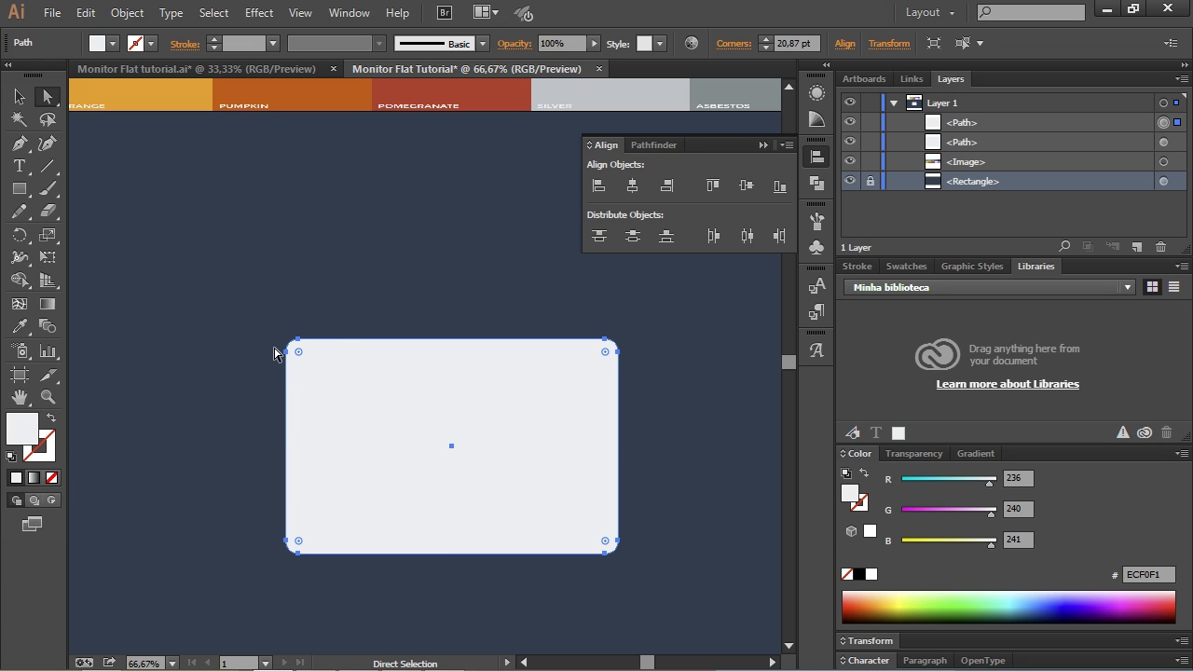
{"action": "key", "text": "i"}
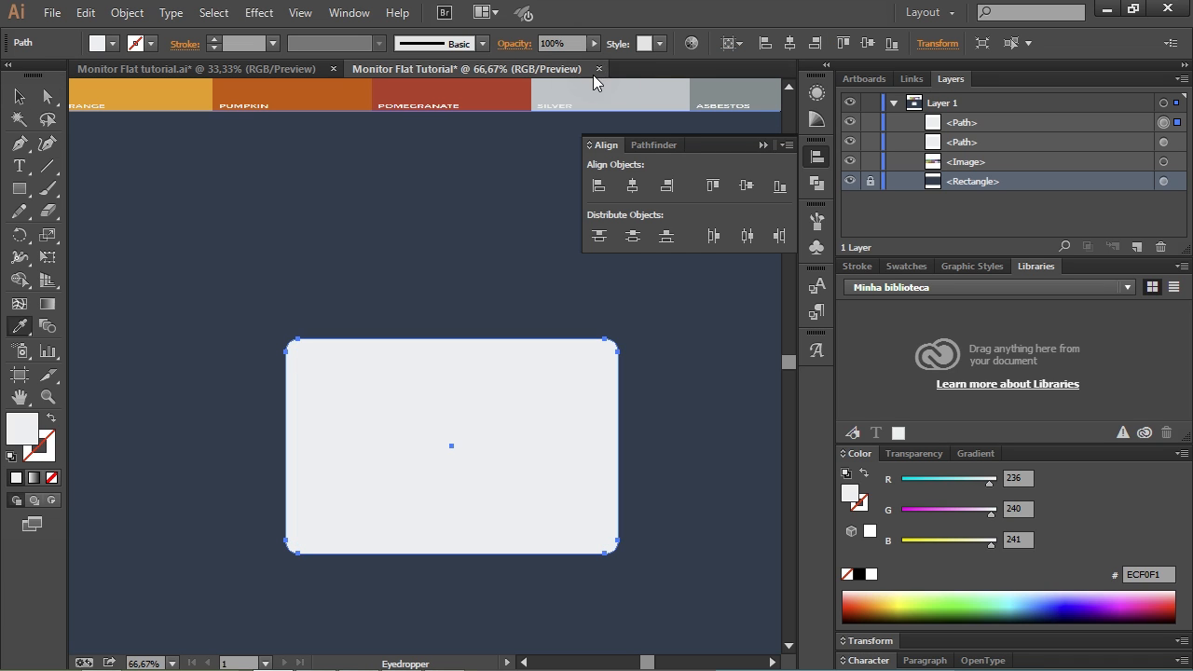
{"action": "left_click", "coordinate": [595, 84]}
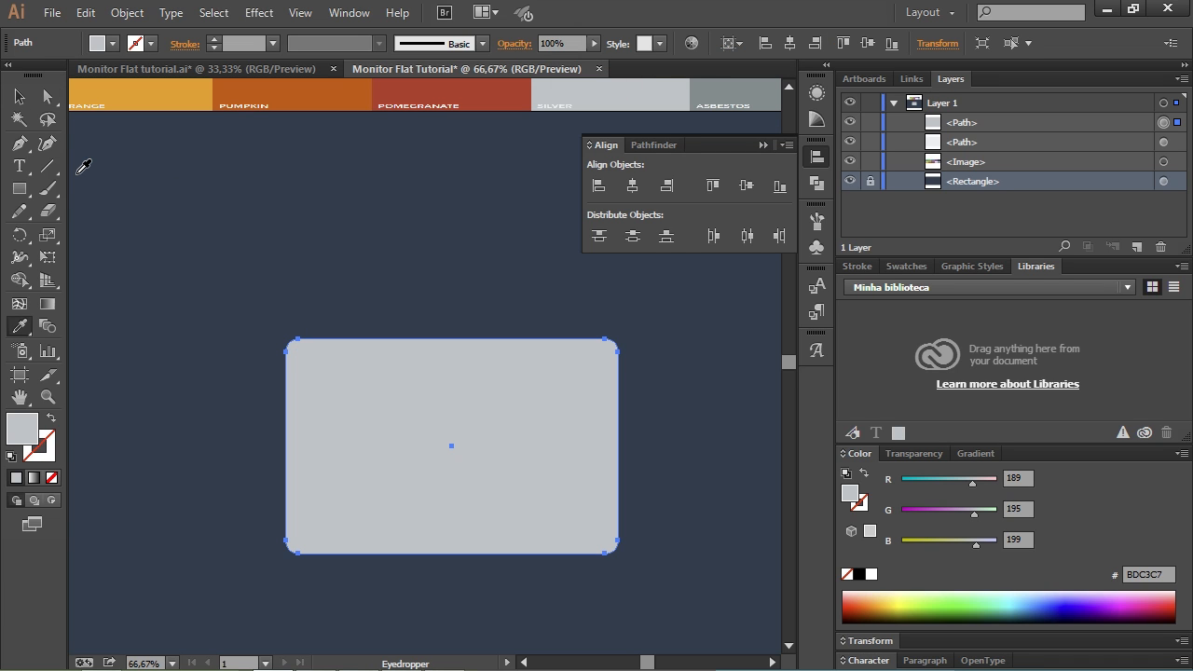
Step: Remove the corner rounding from the Silver copy so all four corners are square
{"action": "key", "text": "a"}
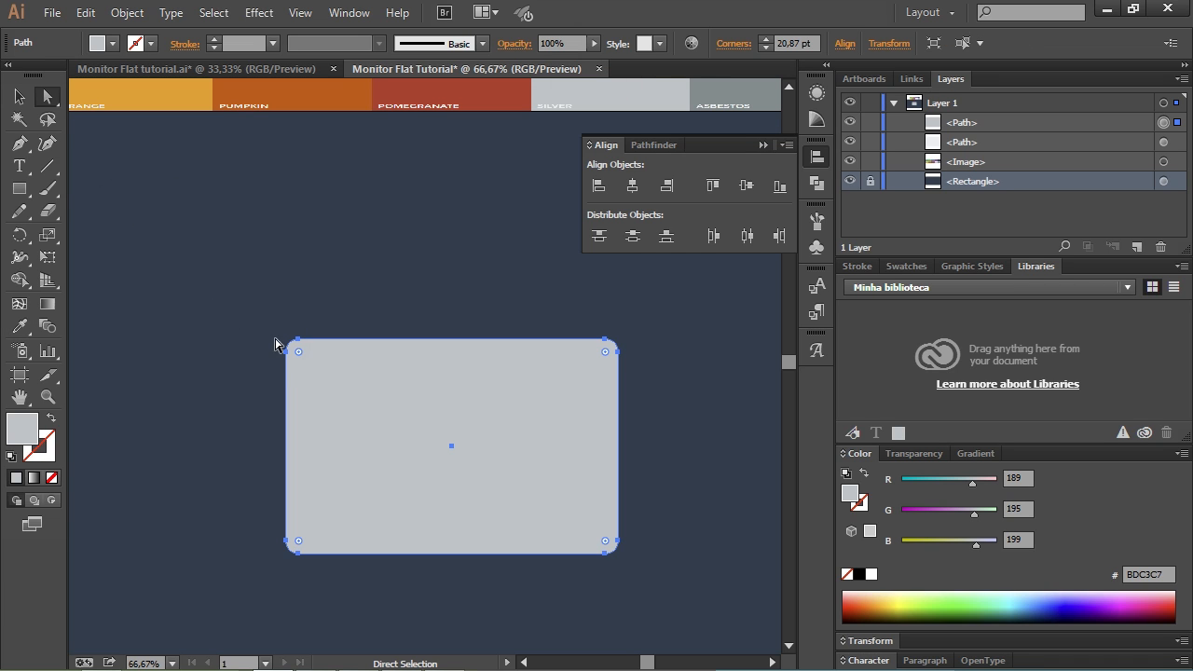
{"action": "left_click_drag", "start_coordinate": [299, 354], "coordinate": [261, 309]}
Step: Shrink the Silver rectangle's width and height symmetrically about its centre, leaving an even light border, and fine-tune its top edge
{"action": "key", "text": "v"}
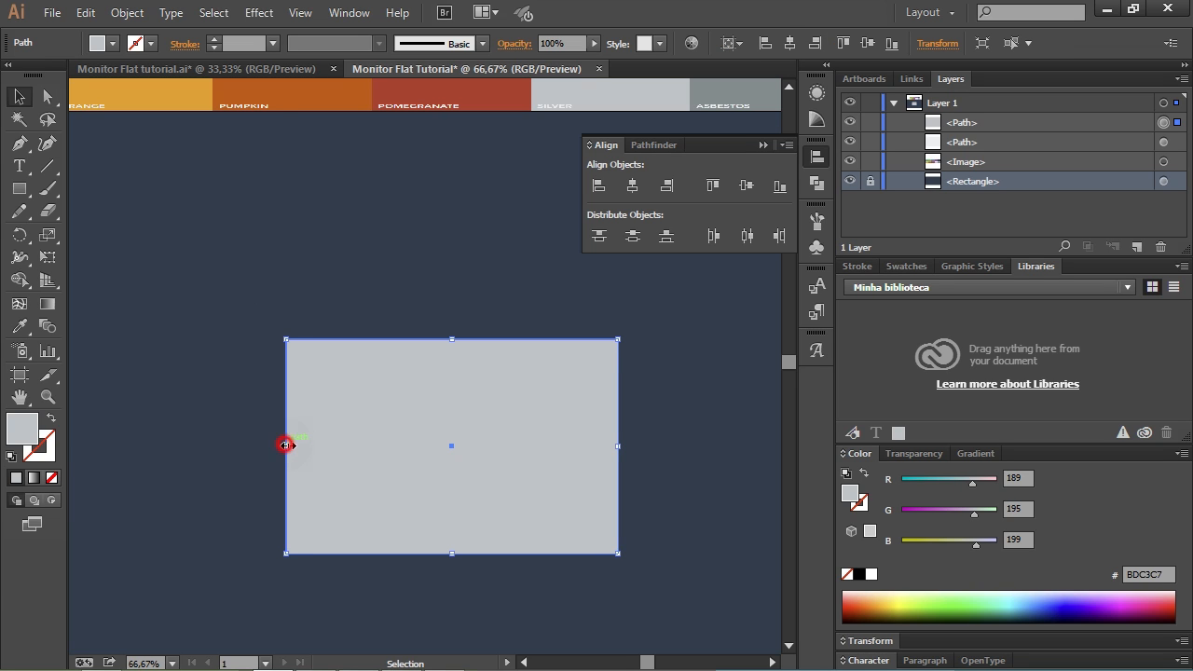
{"action": "left_click_drag", "start_coordinate": [285, 446], "coordinate": [298, 450]}
{"action": "left_click_drag", "start_coordinate": [452, 339], "coordinate": [453, 352]}
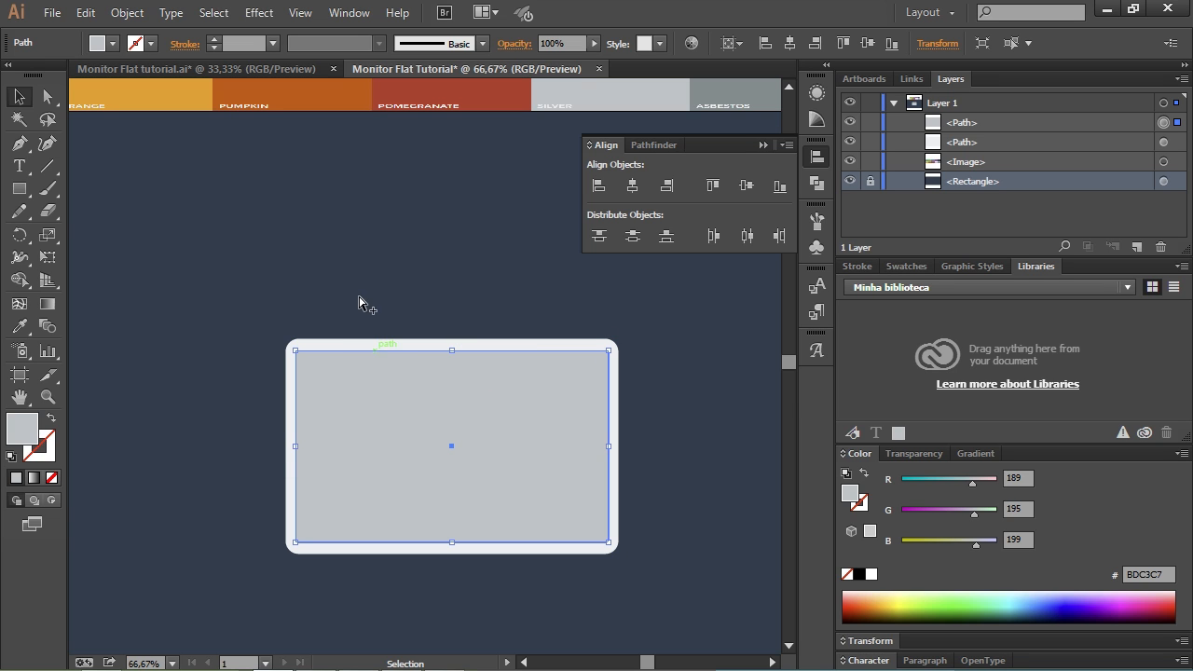
{"action": "scroll", "coordinate": [365, 301], "scroll_direction": "up", "scroll_amount": 2}
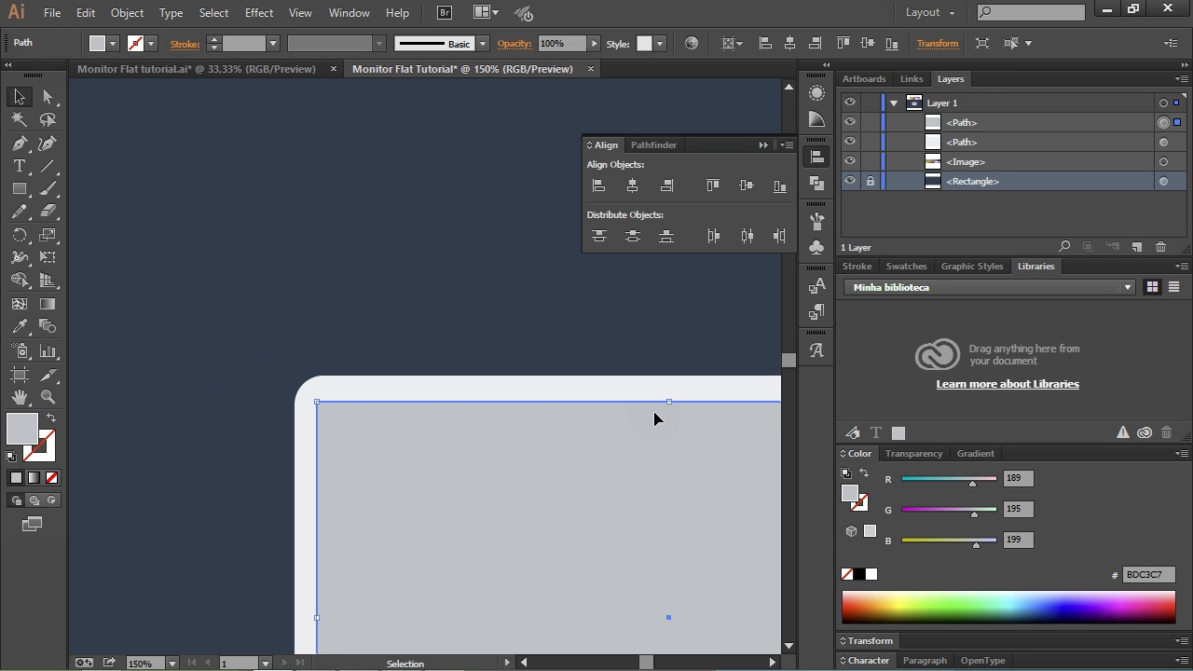
{"action": "left_click_drag", "start_coordinate": [672, 401], "coordinate": [671, 398]}
{"action": "left_click", "coordinate": [434, 298]}
{"action": "scroll", "coordinate": [434, 326], "scroll_direction": "down", "scroll_amount": 1}
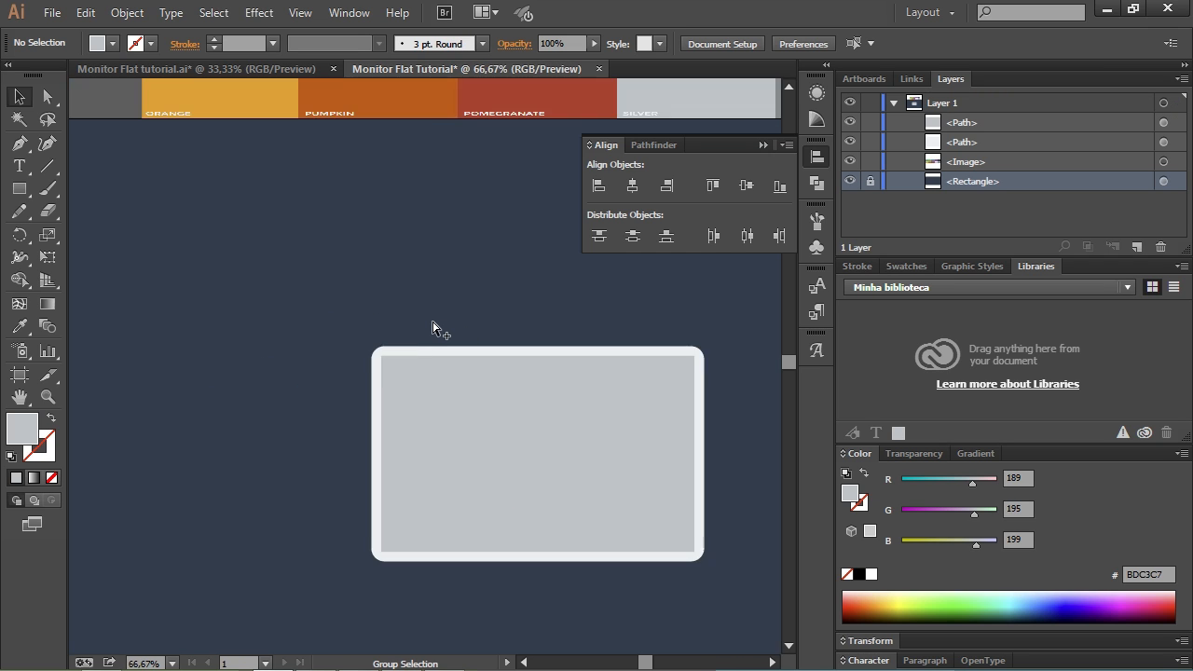
Step: Raise only the Silver rectangle's bottom edge to leave a thicker light strip below the screen, and deselect it
{"action": "left_click_drag", "start_coordinate": [469, 386], "coordinate": [386, 382]}
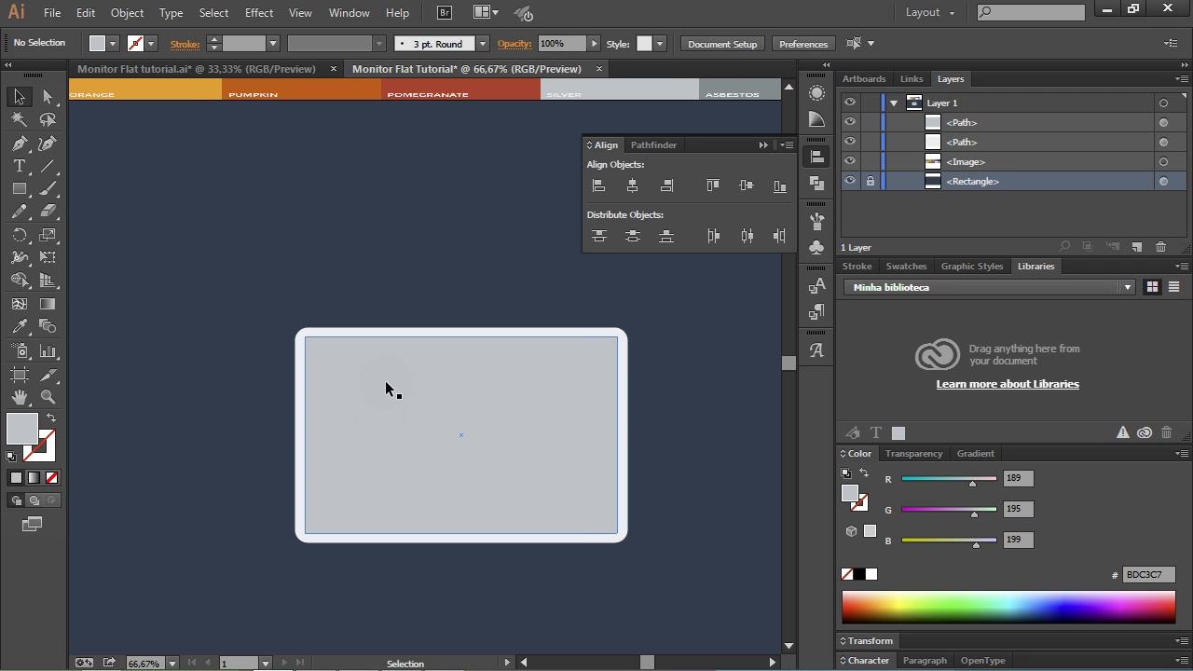
{"action": "left_click", "coordinate": [467, 522]}
{"action": "left_click_drag", "start_coordinate": [461, 535], "coordinate": [458, 505]}
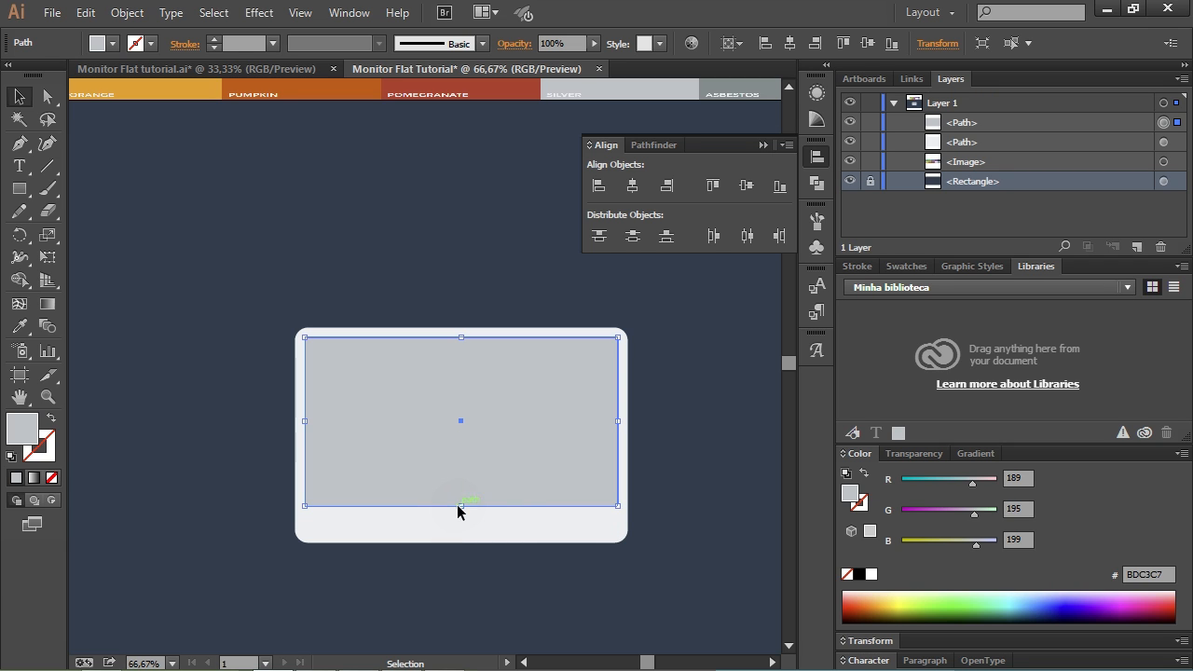
{"action": "left_click", "coordinate": [700, 497]}
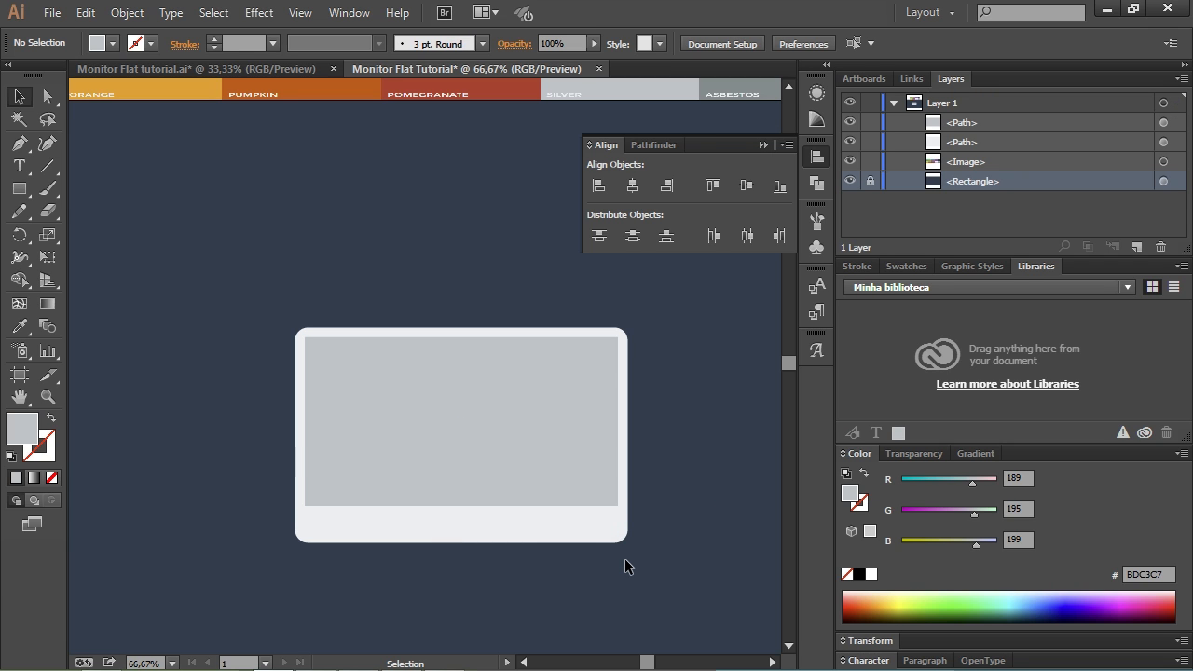
Step: Try raising the Silver rectangle's bottom edge slightly further to thicken the light strip below
{"action": "scroll", "coordinate": [624, 558], "scroll_direction": "down", "scroll_amount": 1}
{"action": "left_click_drag", "start_coordinate": [626, 563], "coordinate": [601, 543]}
{"action": "scroll", "coordinate": [602, 543], "scroll_direction": "down", "scroll_amount": 1}
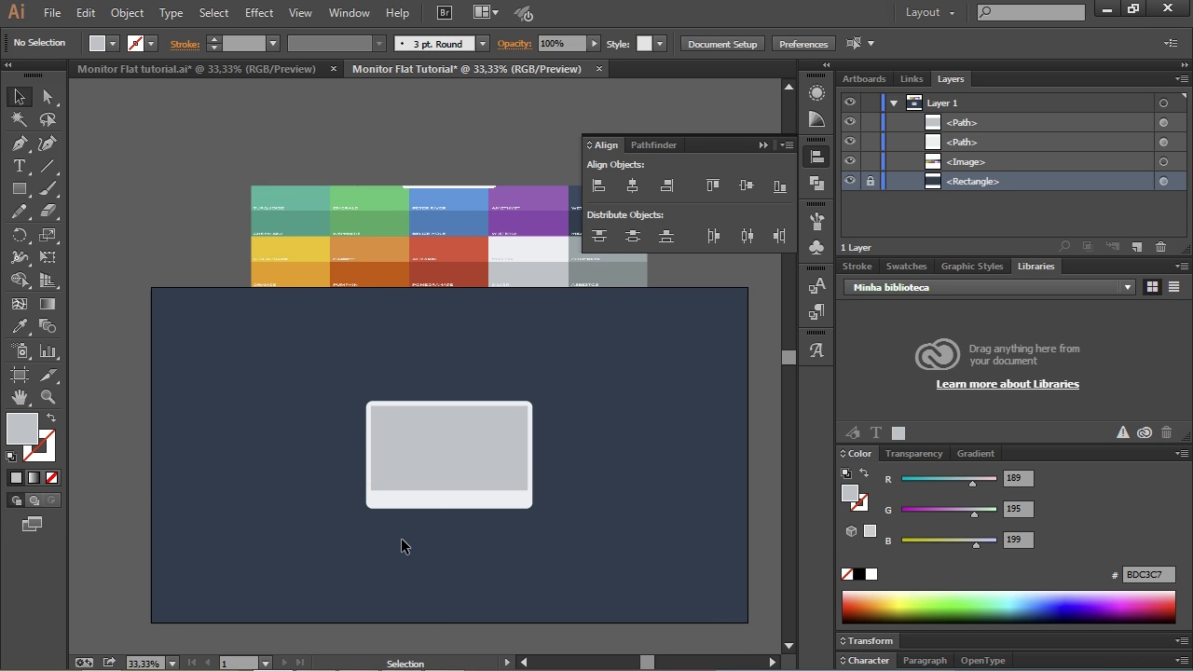
{"action": "scroll", "coordinate": [413, 503], "scroll_direction": "up", "scroll_amount": 1}
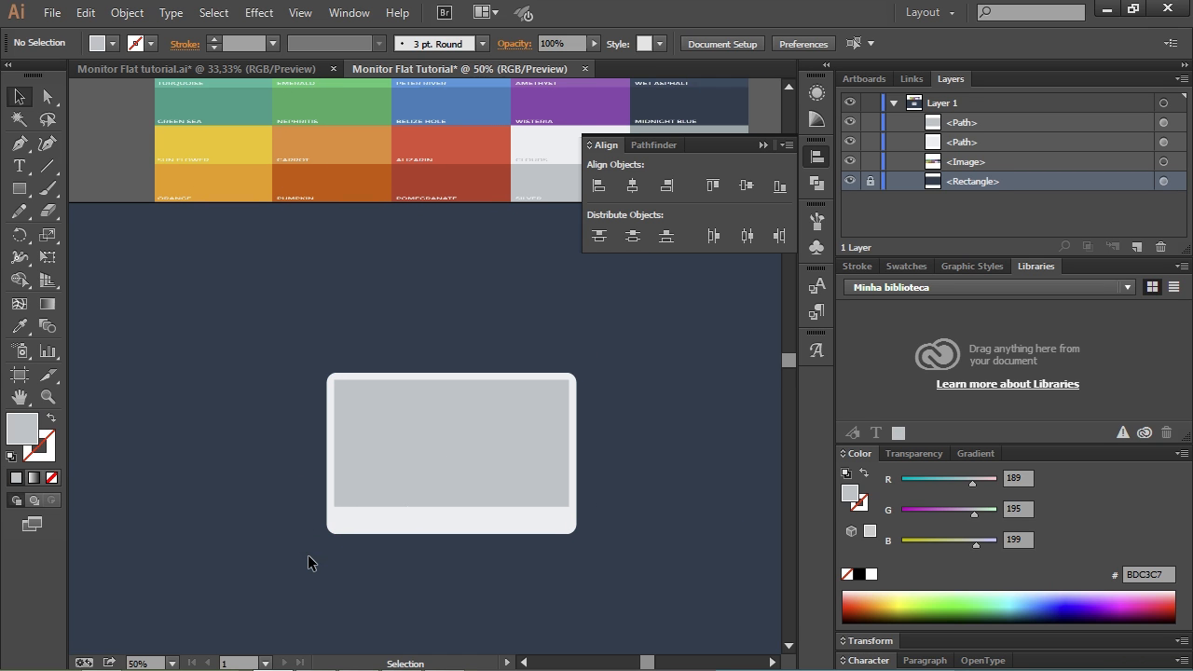
{"action": "left_click_drag", "start_coordinate": [300, 557], "coordinate": [288, 523]}
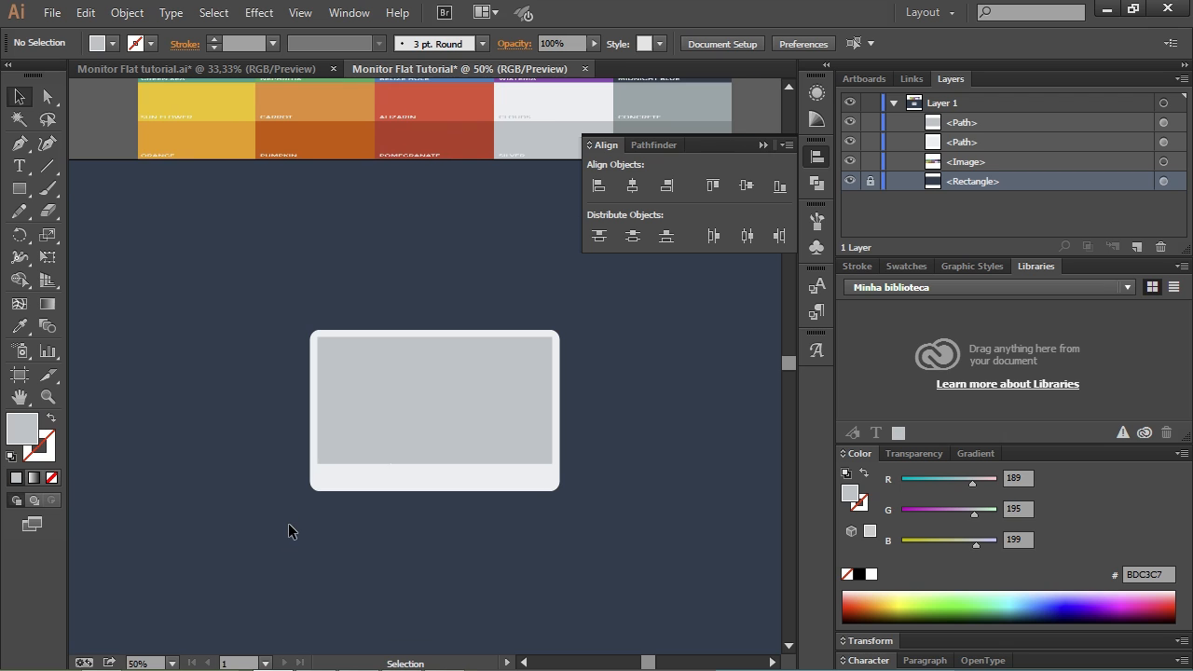
{"action": "left_click", "coordinate": [419, 432]}
{"action": "left_click_drag", "start_coordinate": [435, 462], "coordinate": [442, 459]}
{"action": "left_click", "coordinate": [425, 539]}
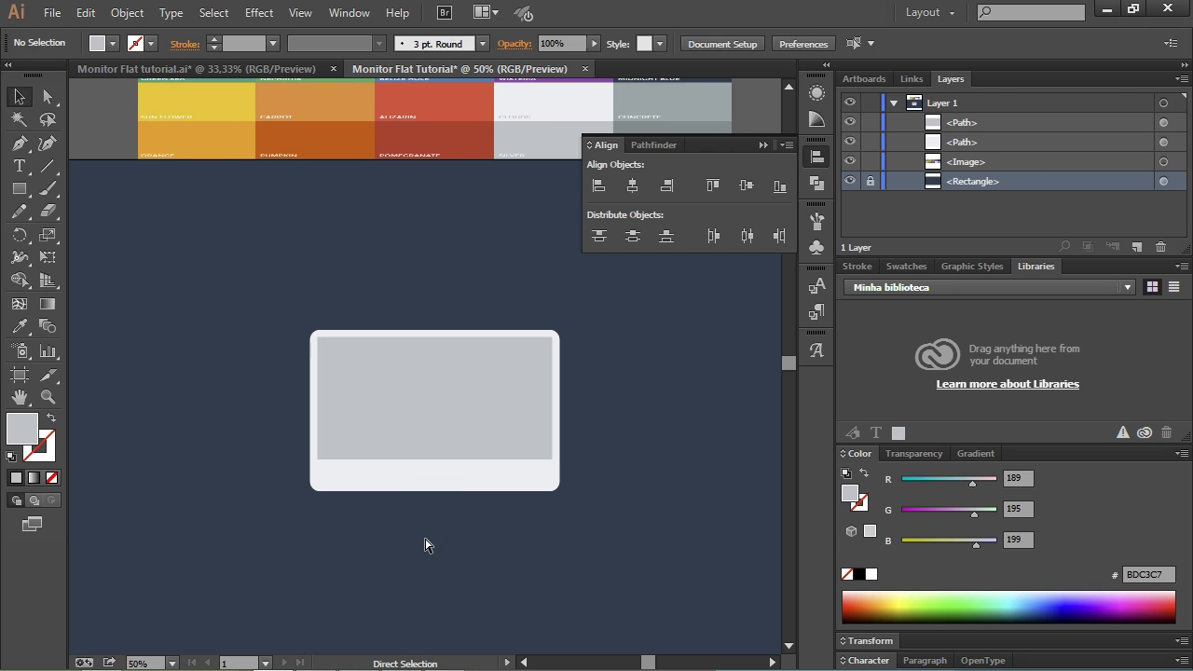
Step: Raise the Silver rectangle's bottom edge slightly to thicken the light strip below the screen, and deselect it
{"action": "left_click_drag", "start_coordinate": [425, 537], "coordinate": [434, 533]}
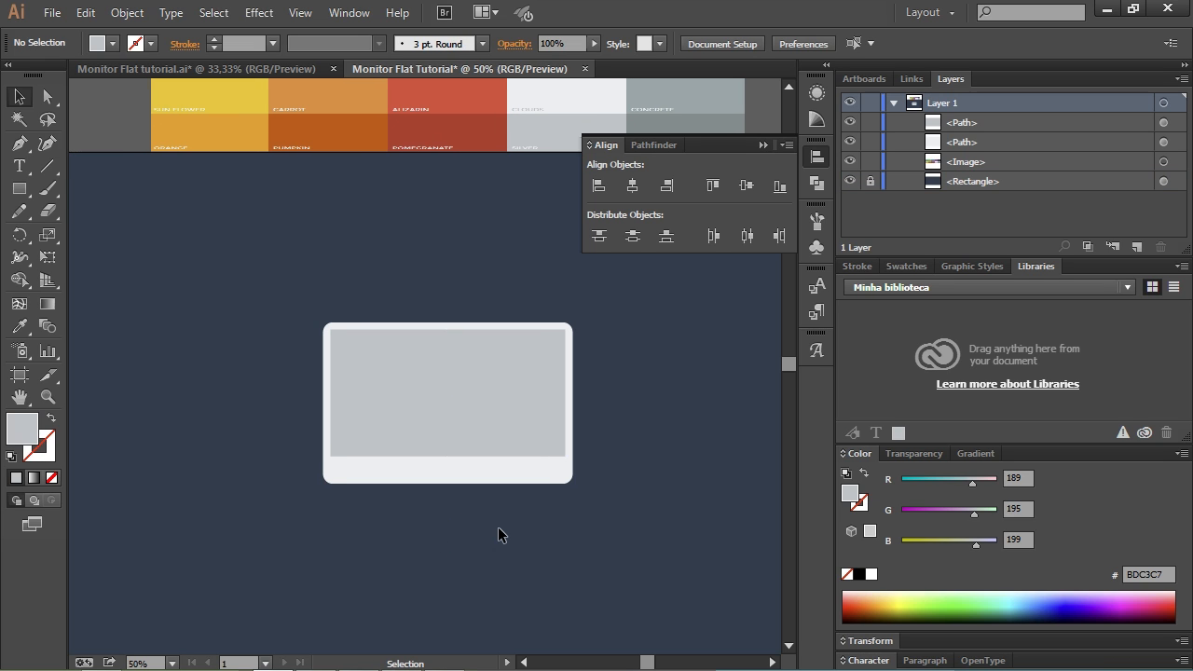
{"action": "left_click", "coordinate": [440, 476]}
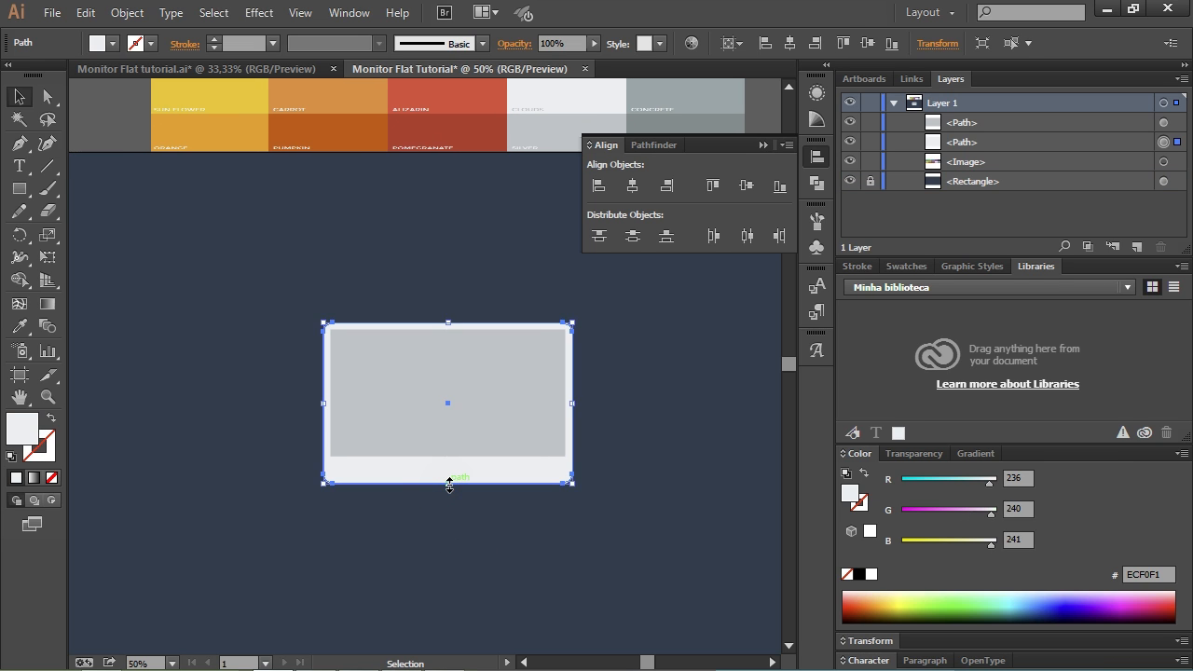
{"action": "left_click", "coordinate": [455, 419]}
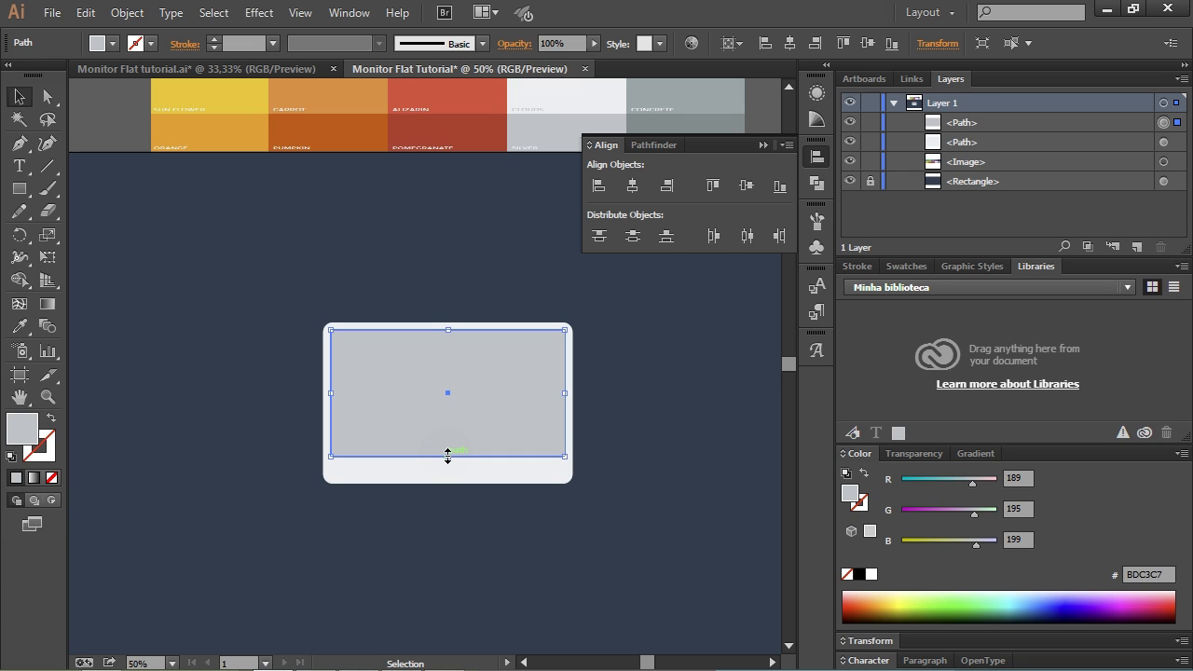
{"action": "left_click_drag", "start_coordinate": [449, 457], "coordinate": [453, 453]}
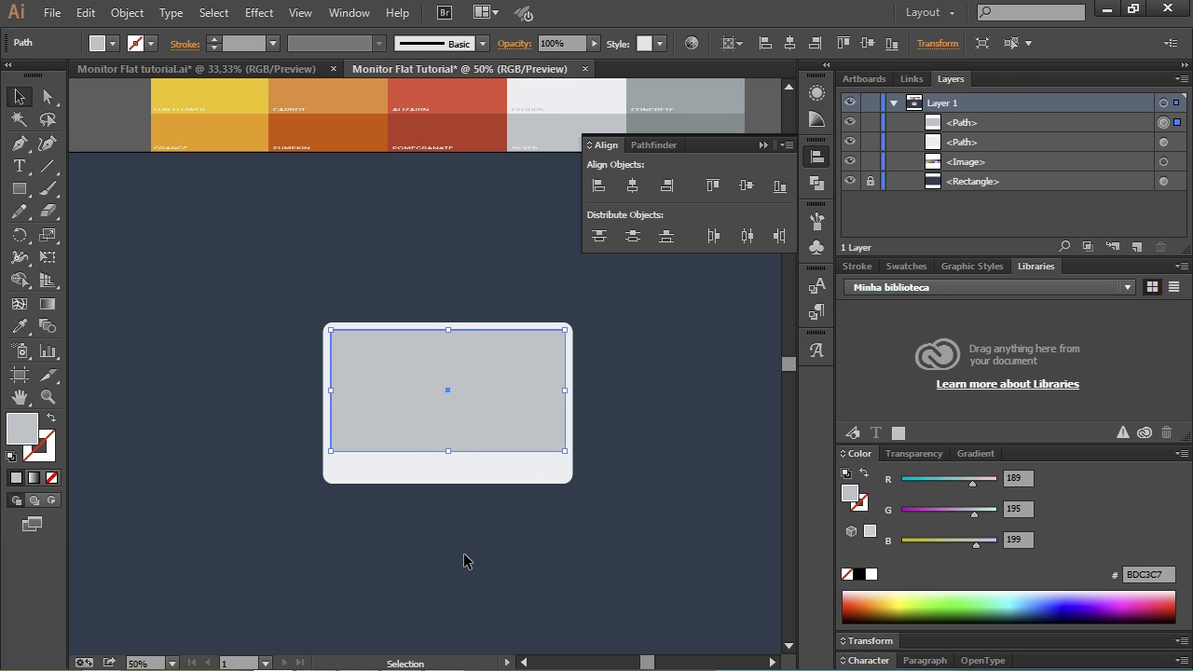
{"action": "left_click", "coordinate": [406, 537]}
{"action": "left_click_drag", "start_coordinate": [313, 502], "coordinate": [313, 513]}
{"action": "scroll", "coordinate": [313, 515], "scroll_direction": "down", "scroll_amount": 1}
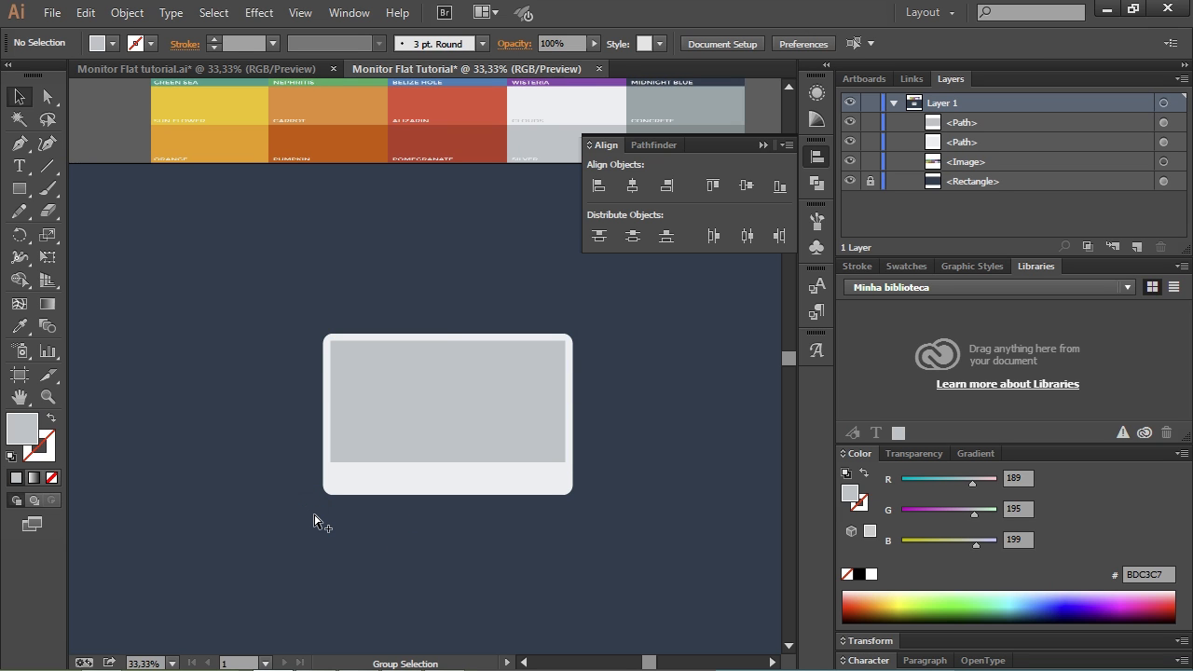
{"action": "scroll", "coordinate": [313, 516], "scroll_direction": "up", "scroll_amount": 1}
{"action": "scroll", "coordinate": [340, 554], "scroll_direction": "up", "scroll_amount": 1}
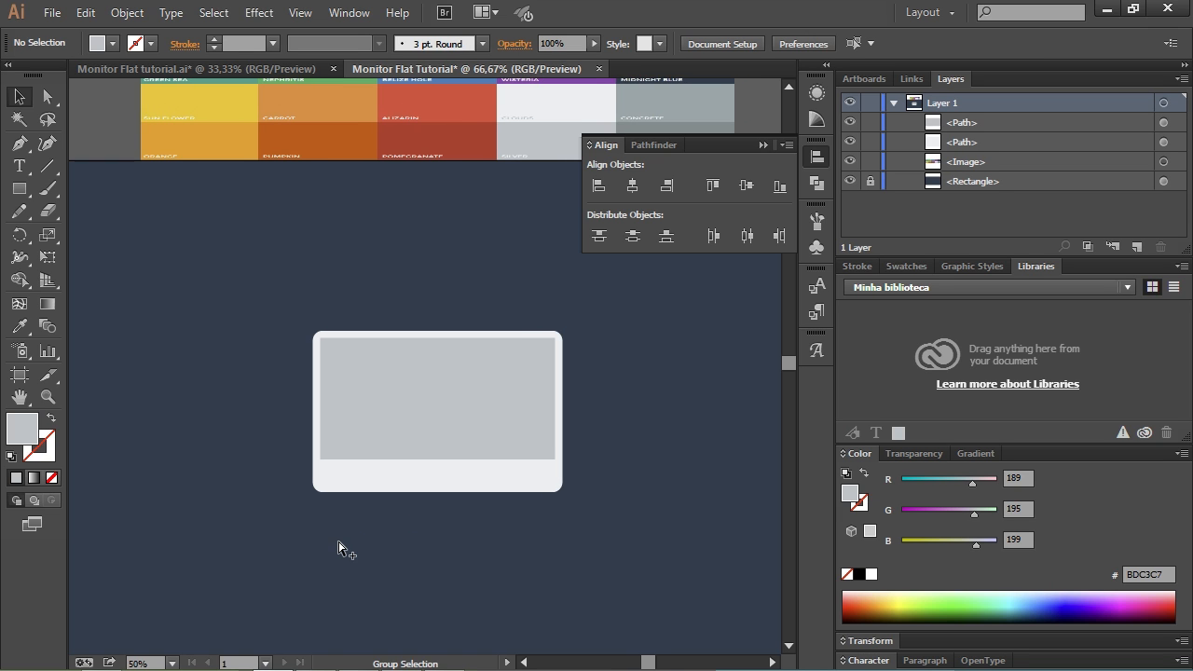
{"action": "left_click_drag", "start_coordinate": [323, 532], "coordinate": [314, 553]}
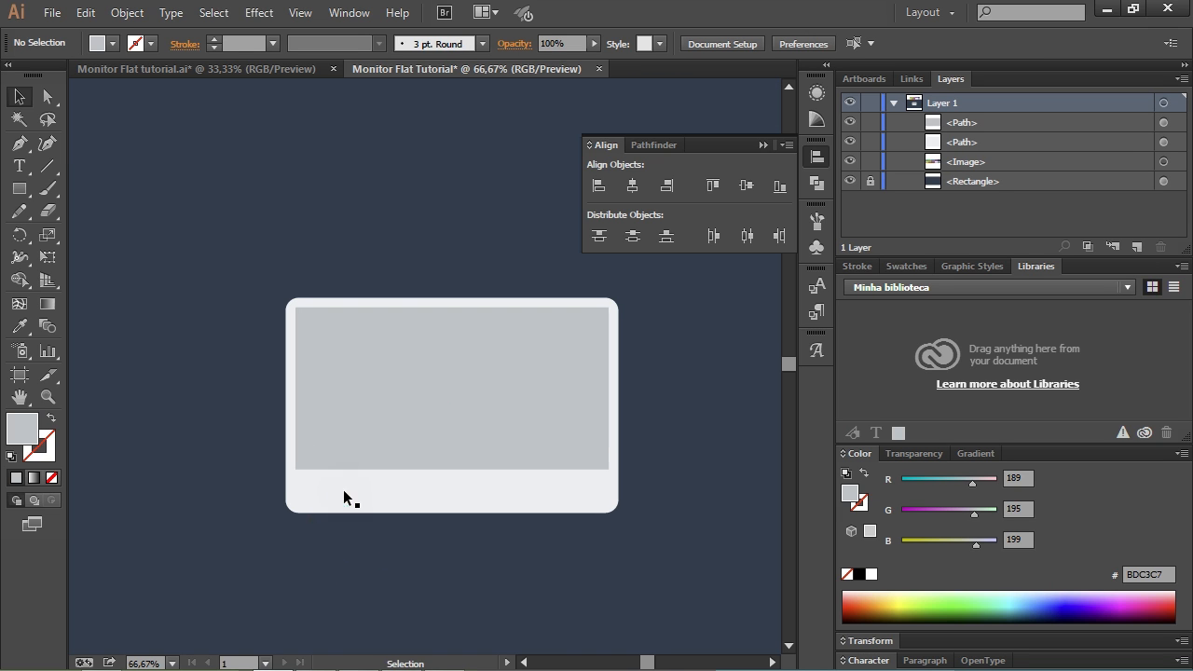
Step: Select the Clouds-coloured monitor body and show the Pathfinder operations
{"action": "left_click", "coordinate": [474, 491]}
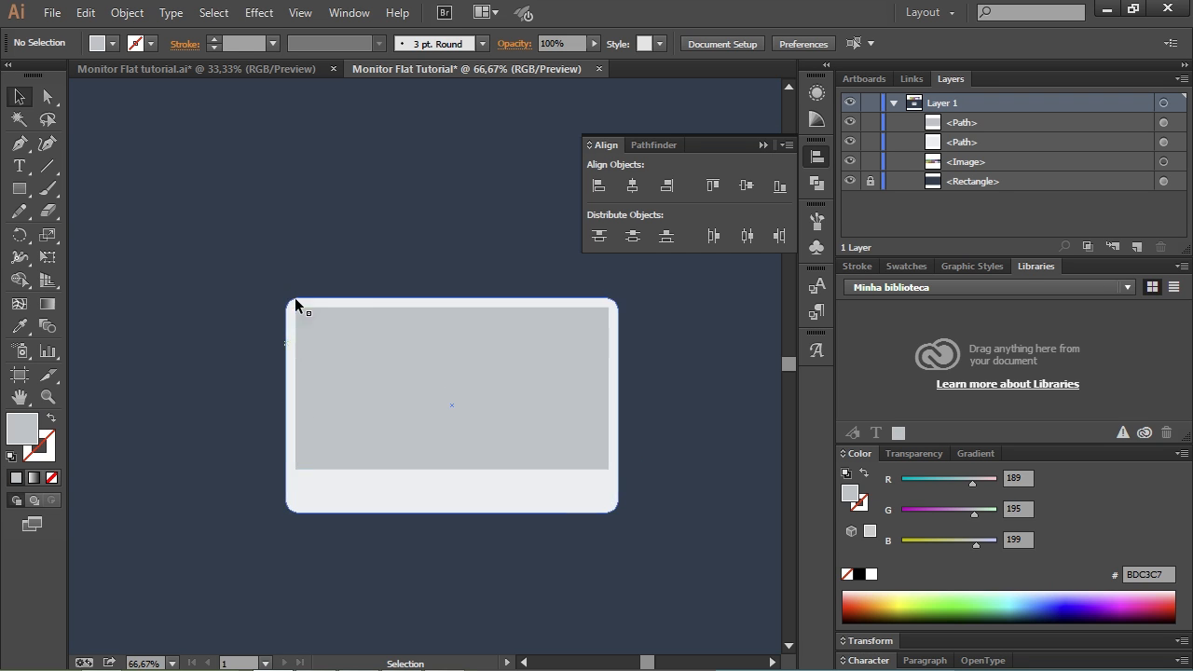
{"action": "left_click", "coordinate": [461, 500]}
{"action": "scroll", "coordinate": [461, 500], "scroll_direction": "up", "scroll_amount": 1}
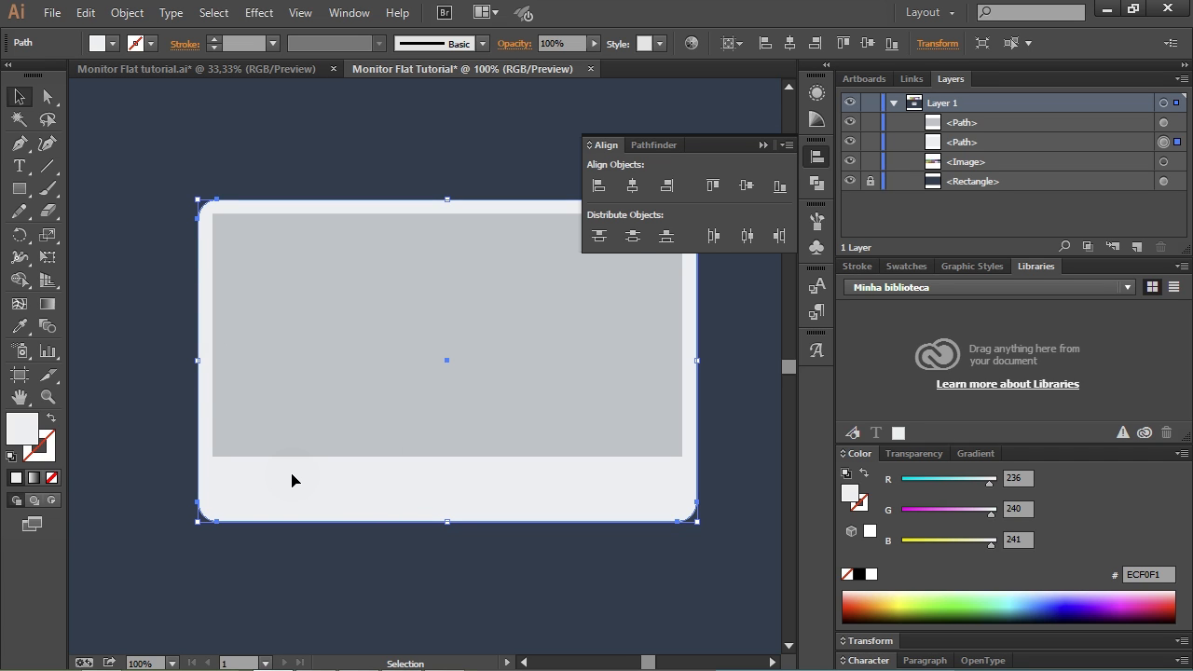
{"action": "left_click", "coordinate": [653, 146]}
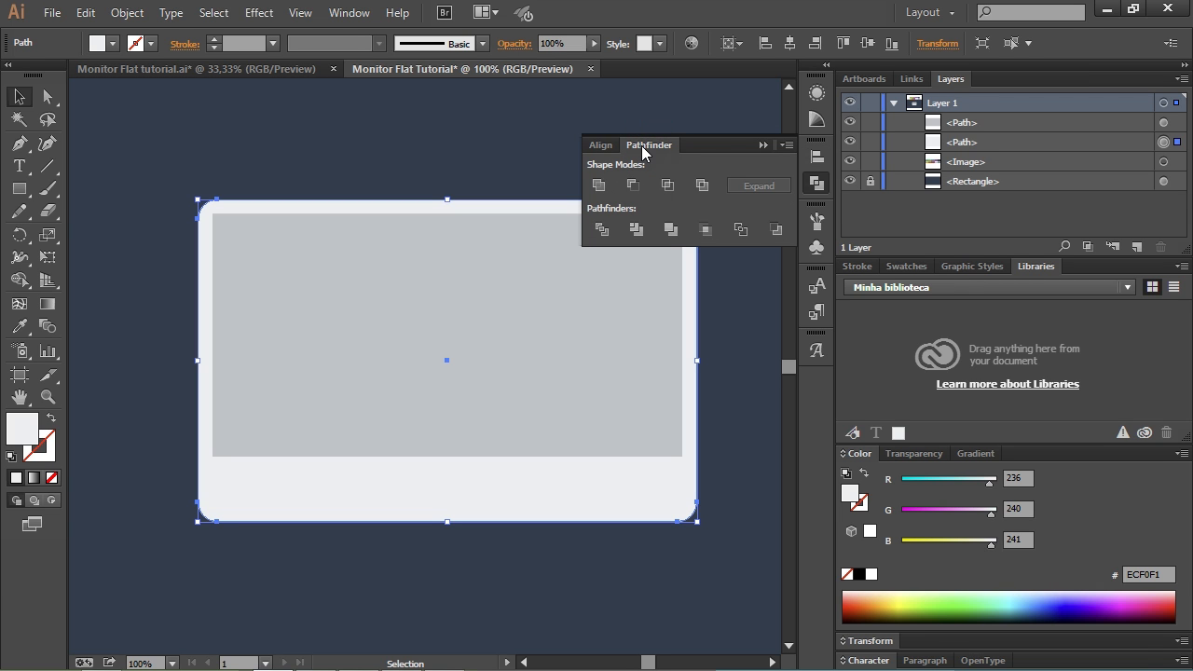
{"action": "left_click", "coordinate": [353, 15]}
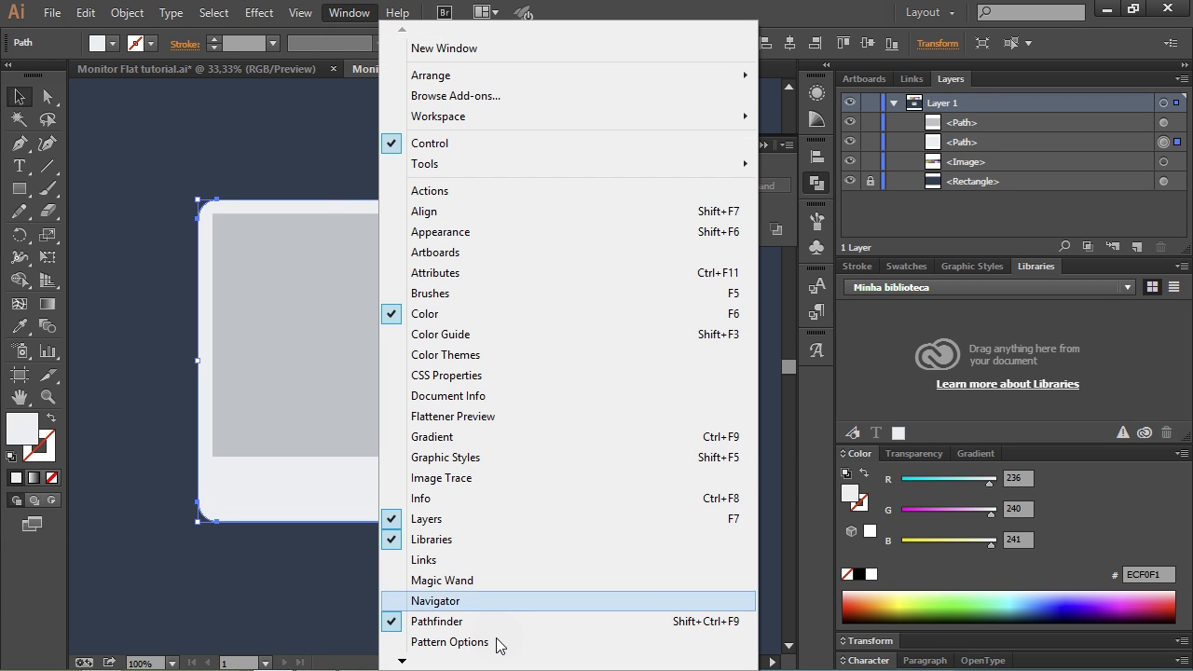
{"action": "left_click", "coordinate": [538, 10]}
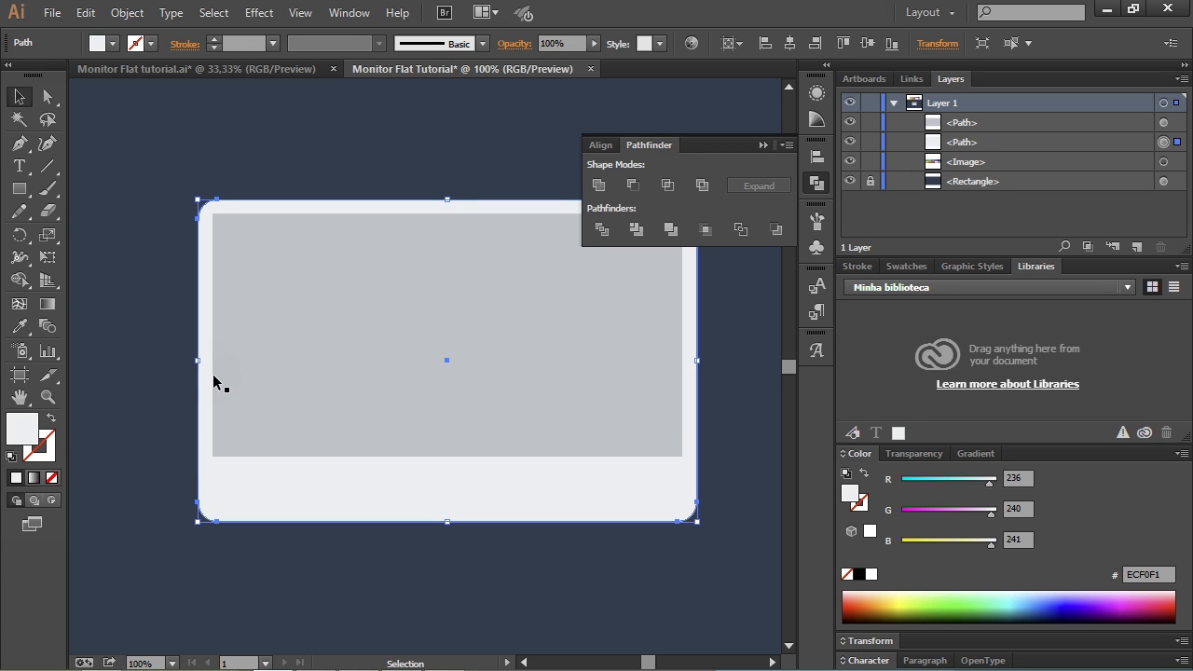
{"action": "left_click", "coordinate": [48, 166]}
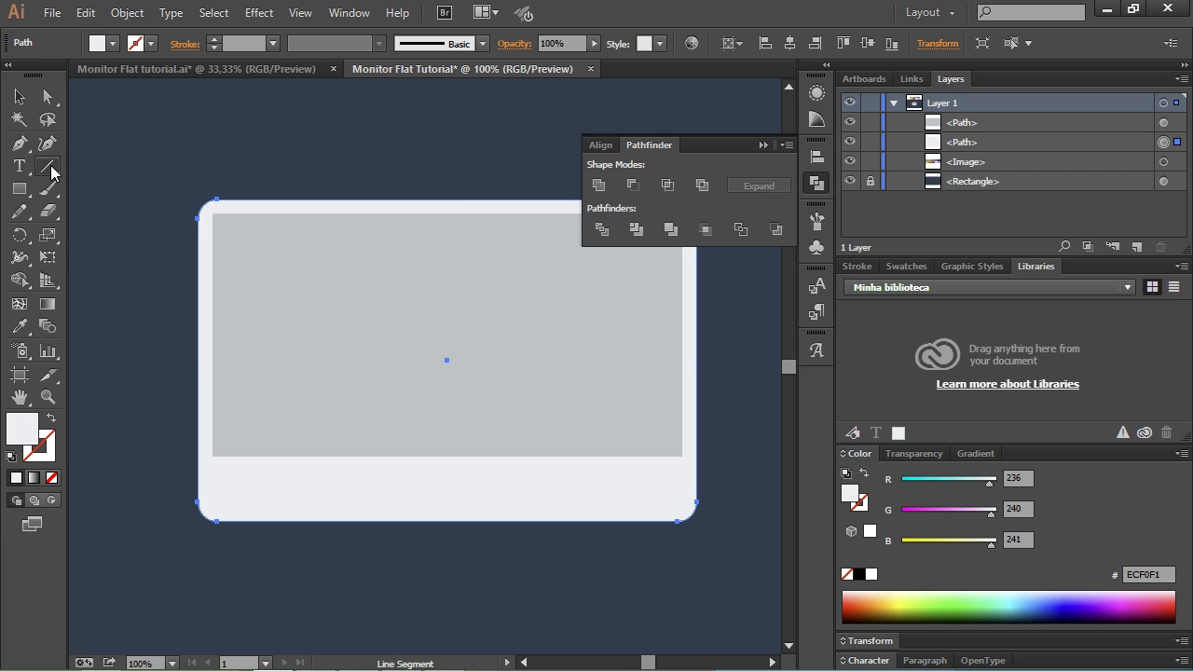
{"action": "left_click_drag", "start_coordinate": [134, 376], "coordinate": [587, 361]}
{"action": "key", "text": "v"}
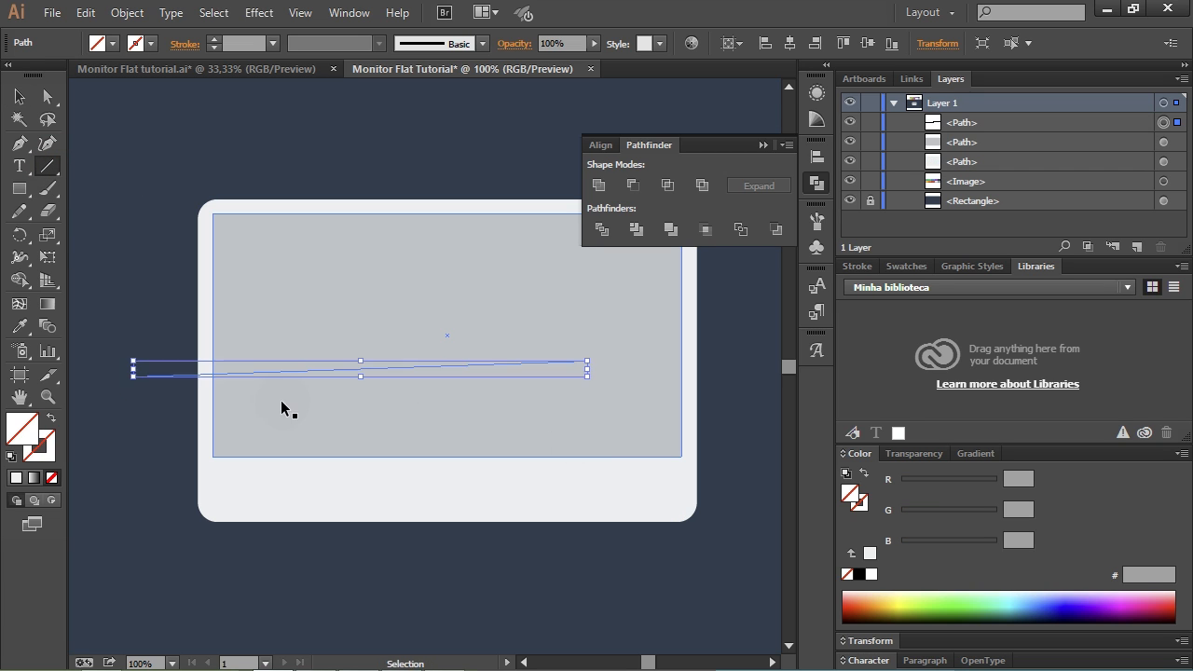
{"action": "key", "text": "ctrl+z"}
Step: Draw a straight horizontal line across the full body just below the Silver screen, and split the body along it with Pathfinder Divide
{"action": "key", "text": "backslash"}
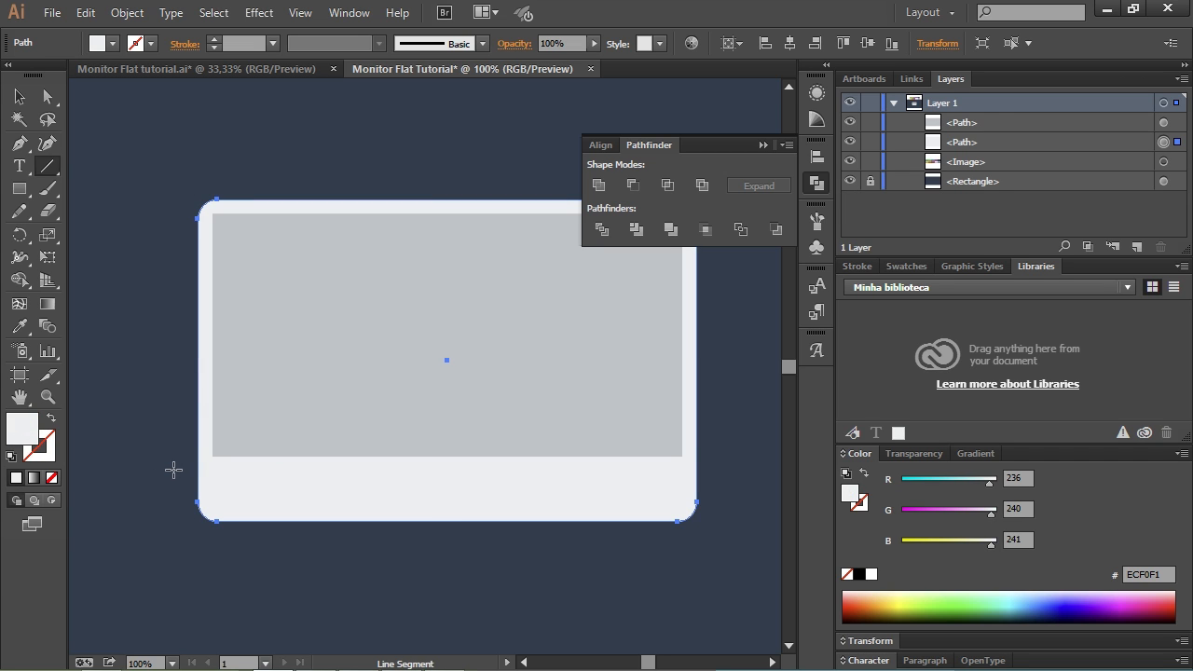
{"action": "left_click_drag", "start_coordinate": [174, 470], "coordinate": [723, 470]}
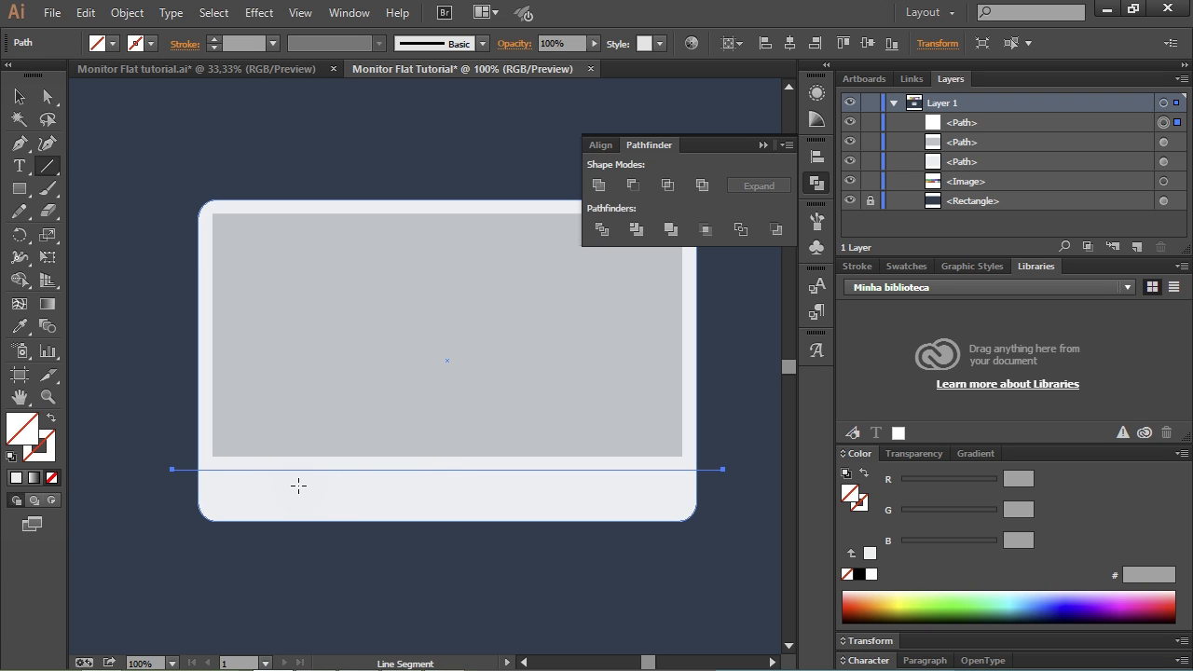
{"action": "key", "text": "v"}
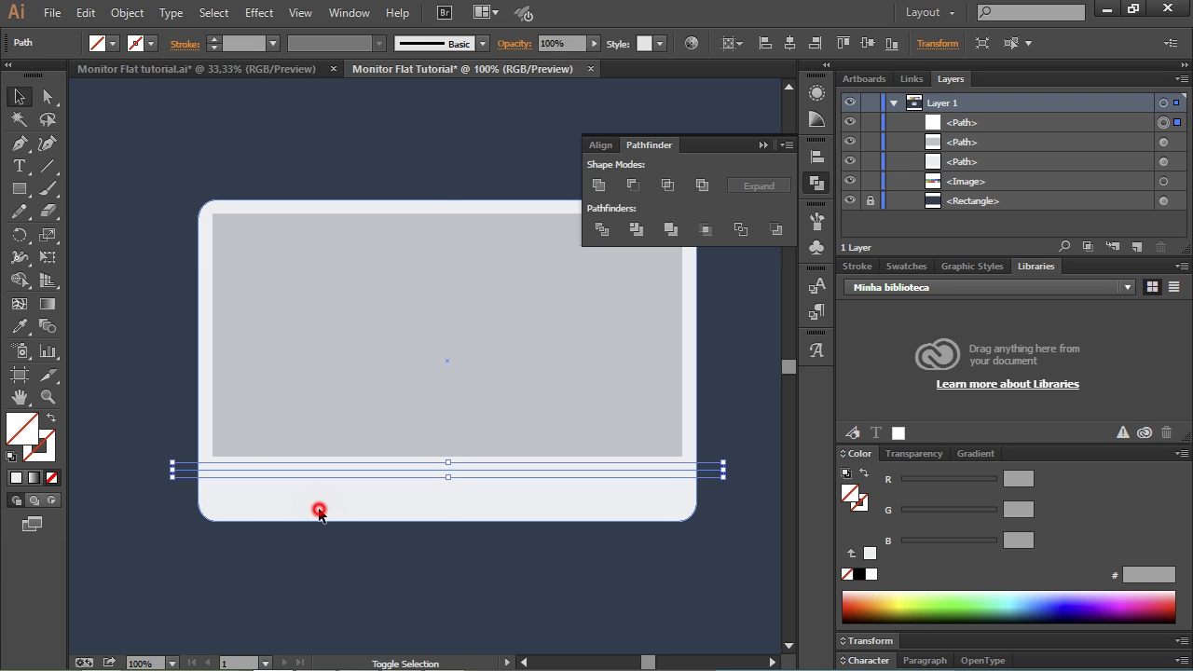
{"action": "left_click", "coordinate": [296, 510], "text": "shift"}
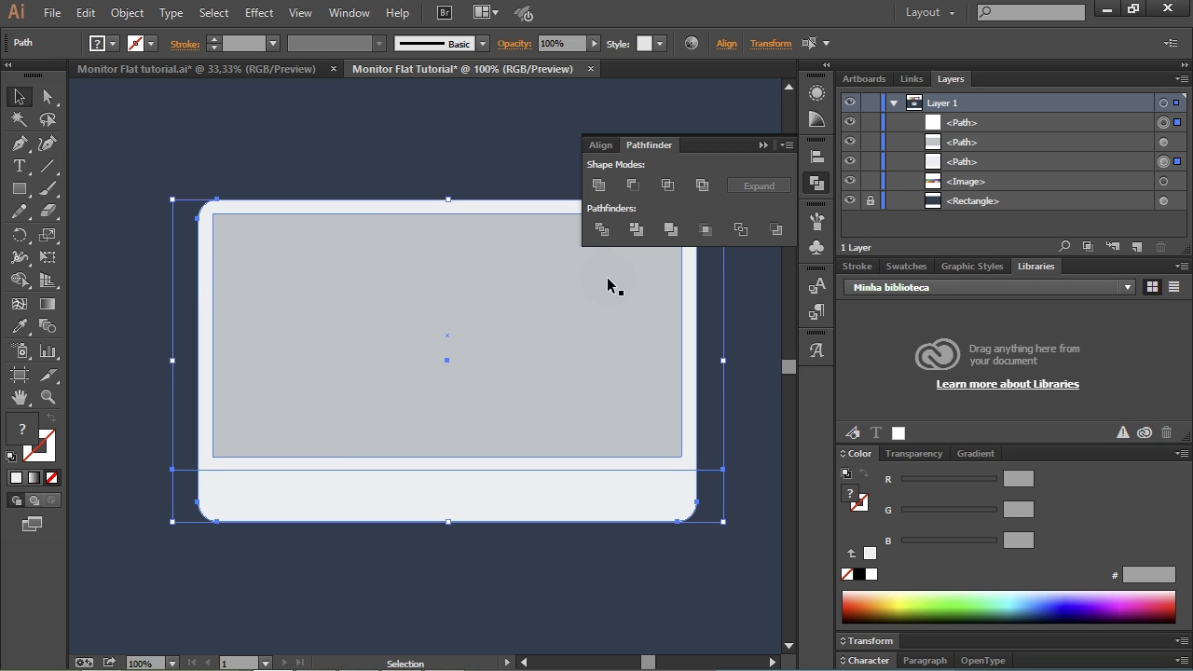
{"action": "left_click", "coordinate": [602, 230]}
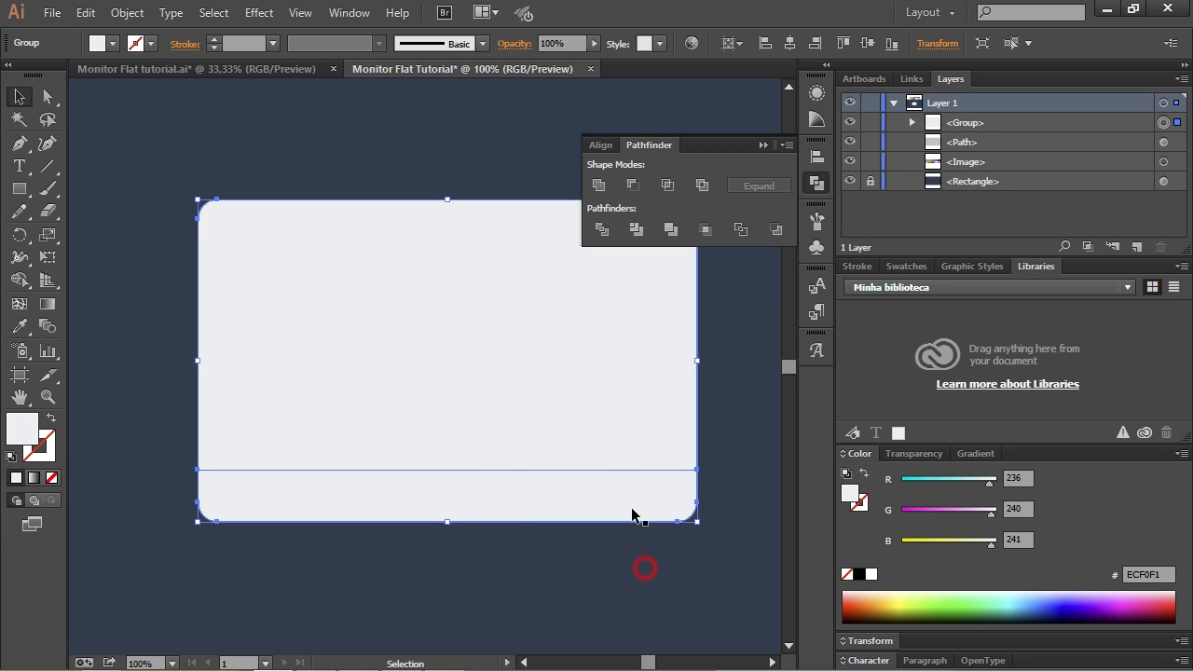
Step: Ungroup the divided body into separate upper and lower pieces, and deselect them
{"action": "left_click_drag", "start_coordinate": [636, 367], "coordinate": [516, 375]}
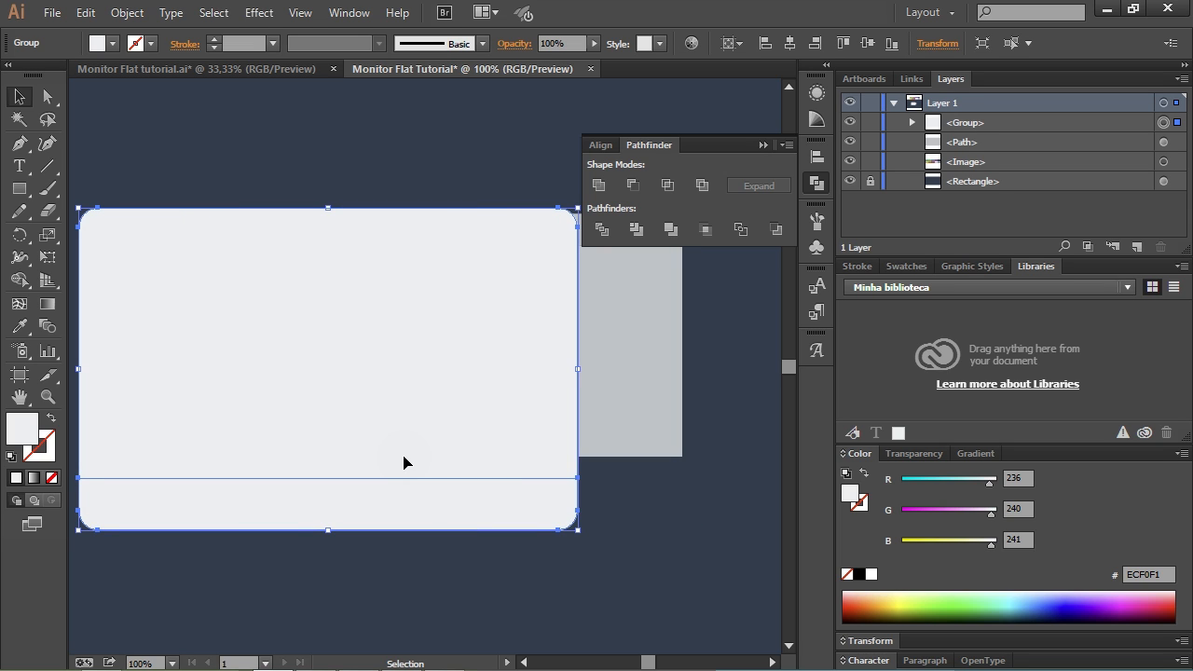
{"action": "key", "text": "ctrl+z"}
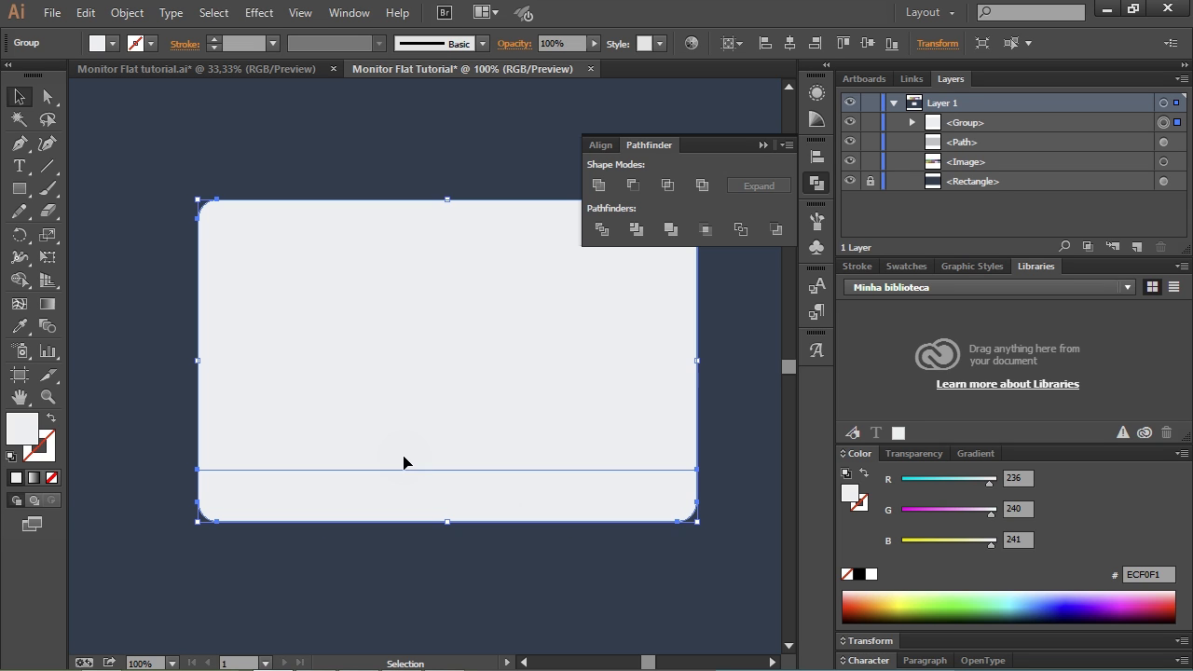
{"action": "right_click", "coordinate": [472, 366]}
{"action": "left_click", "coordinate": [519, 474]}
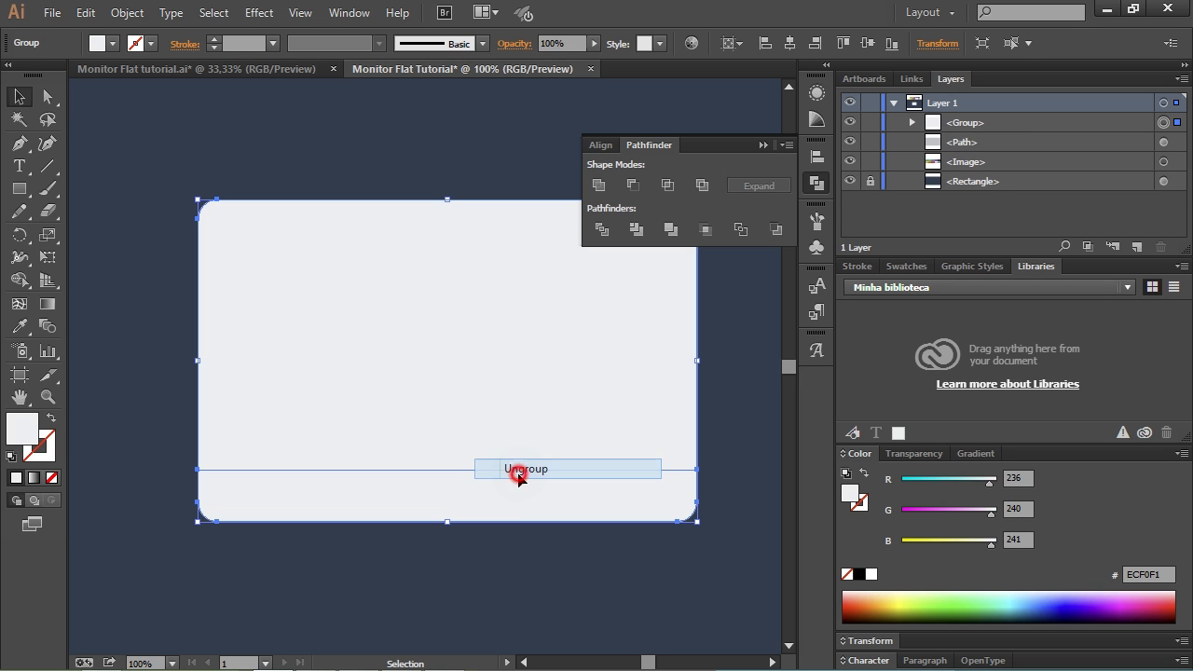
{"action": "left_click", "coordinate": [432, 571]}
Step: Try moving the body's lower strip away from the upper piece, undoing each move
{"action": "left_click", "coordinate": [439, 498]}
{"action": "left_click_drag", "start_coordinate": [439, 498], "coordinate": [382, 581]}
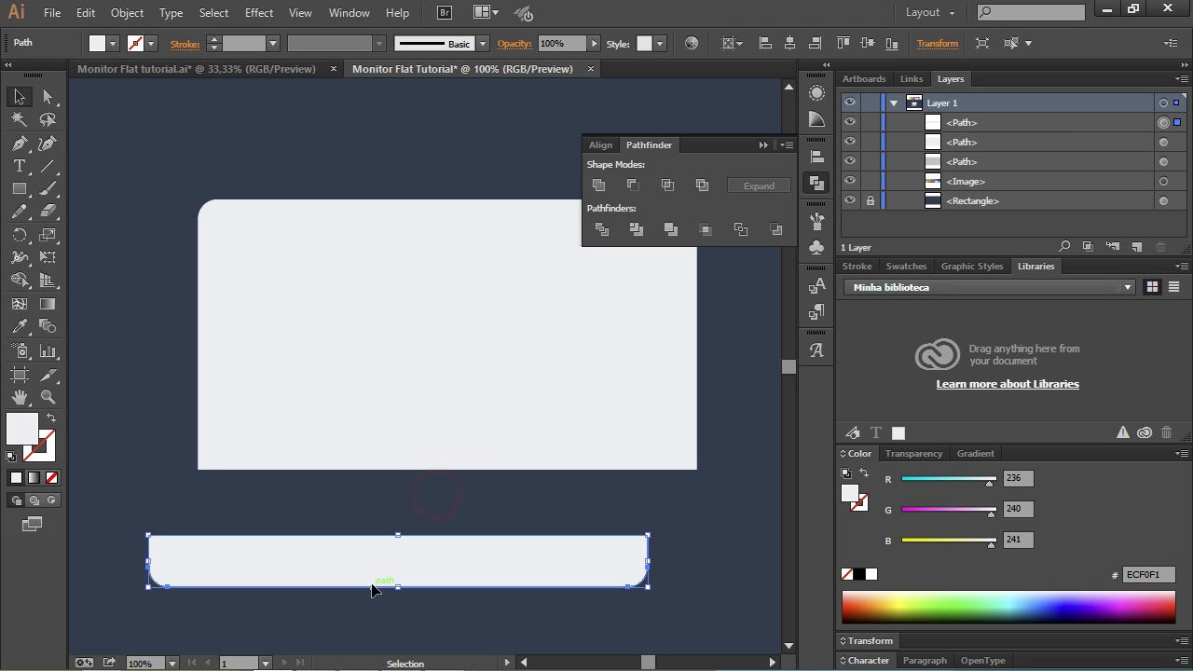
{"action": "key", "text": "ctrl+z"}
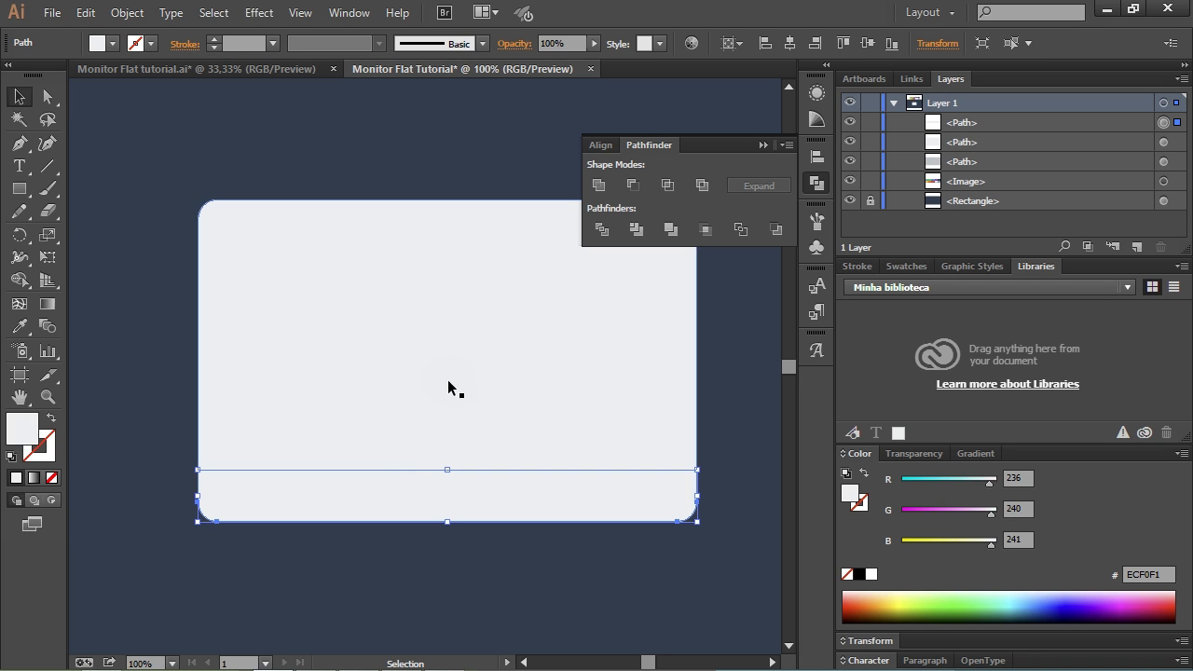
{"action": "left_click_drag", "start_coordinate": [416, 486], "coordinate": [393, 539]}
{"action": "key", "text": "ctrl+z"}
Step: Select both body pieces together and send them backward behind the Silver screen and the palette image
{"action": "left_click", "coordinate": [497, 352]}
{"action": "left_click", "coordinate": [500, 478]}
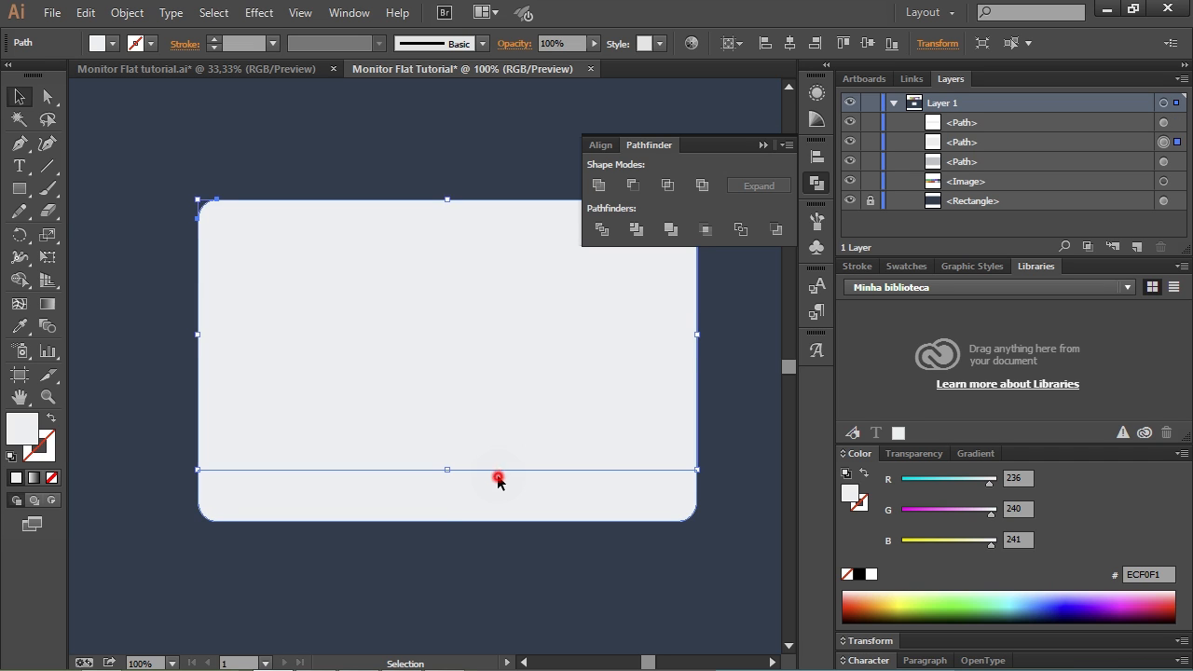
{"action": "left_click", "coordinate": [507, 420]}
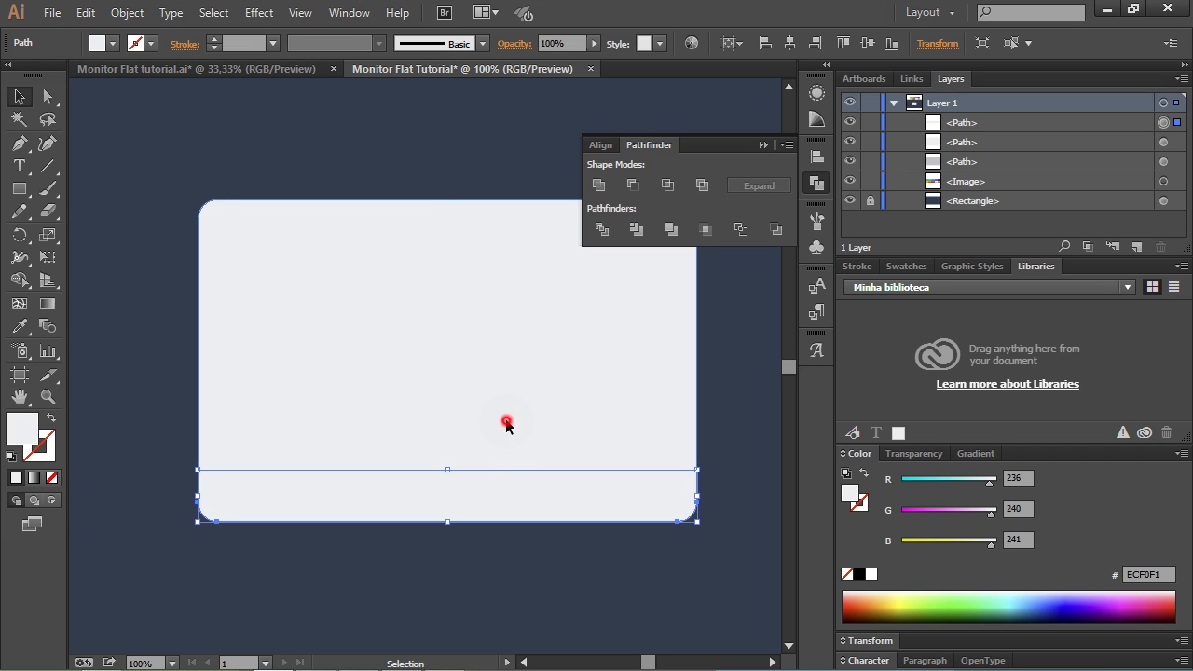
{"action": "left_click", "coordinate": [499, 491], "text": "shift"}
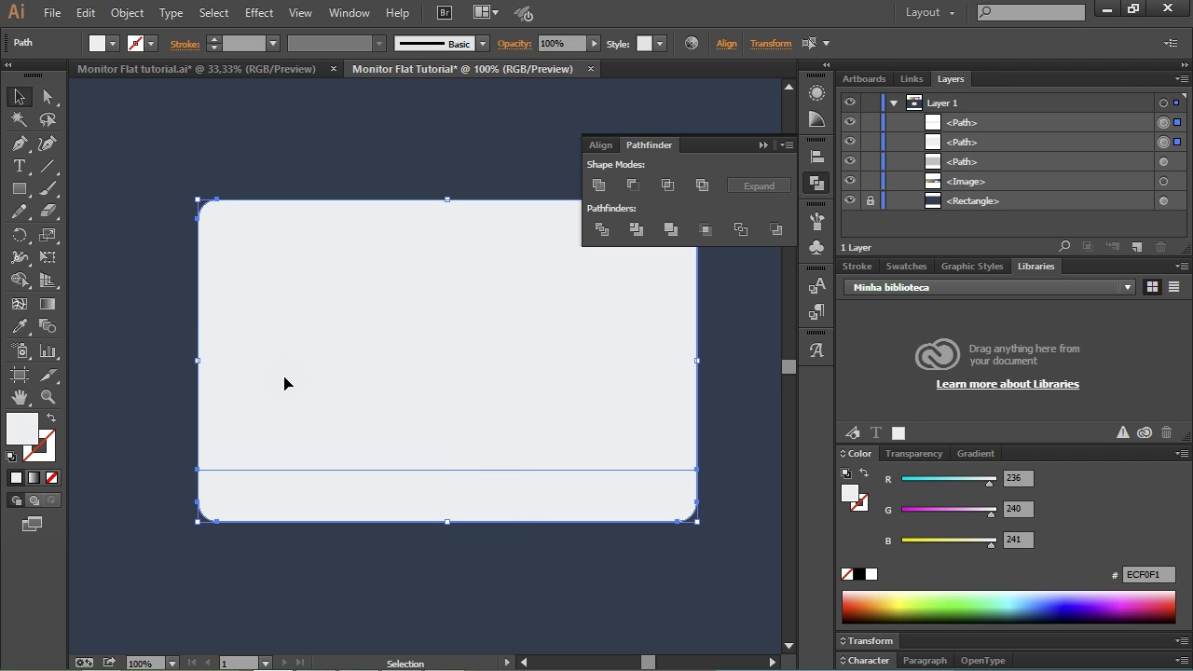
{"action": "key", "text": "a"}
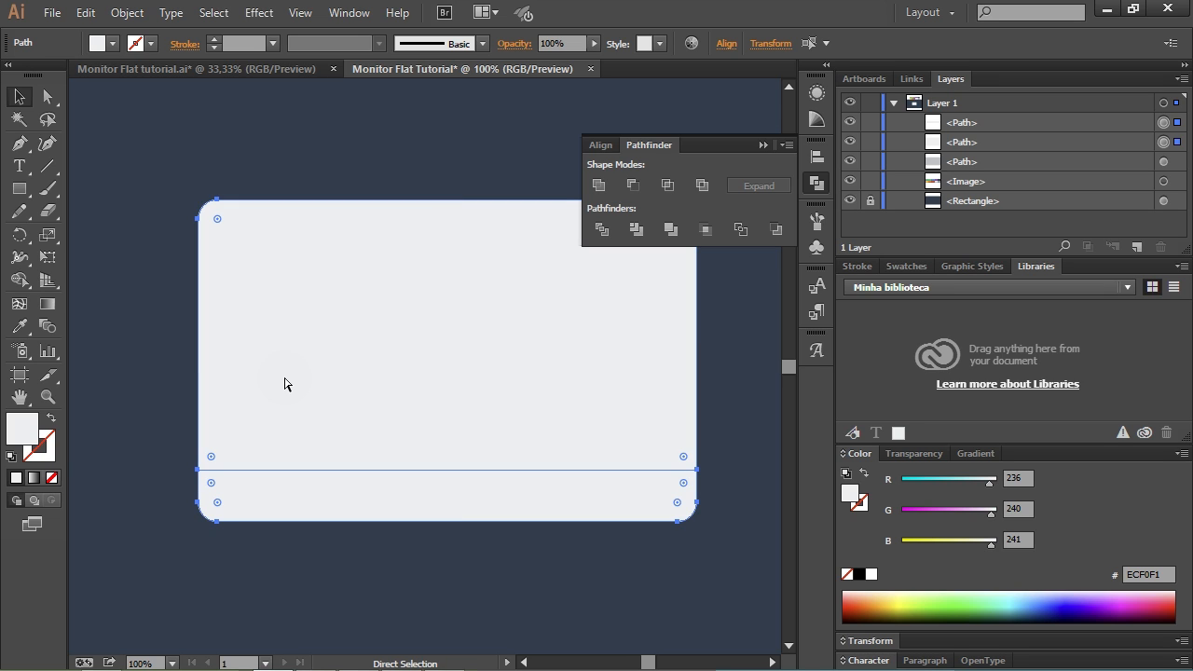
{"action": "key", "text": "ctrl+bracketleft"}
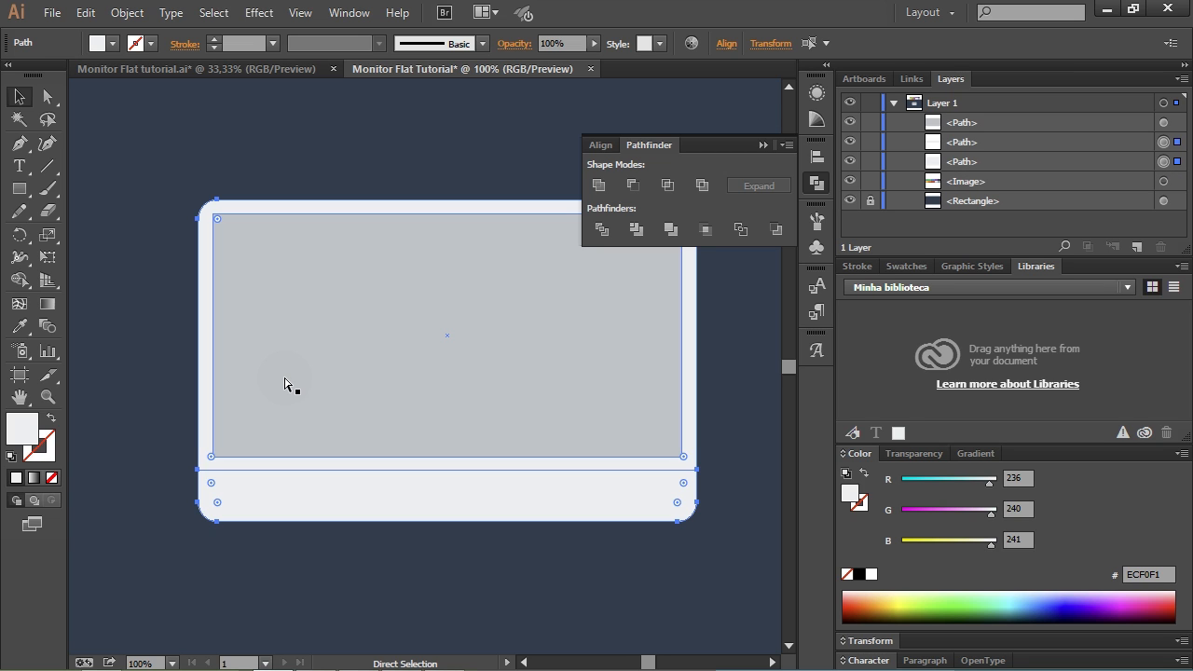
{"action": "key", "text": "ctrl+bracketleft"}
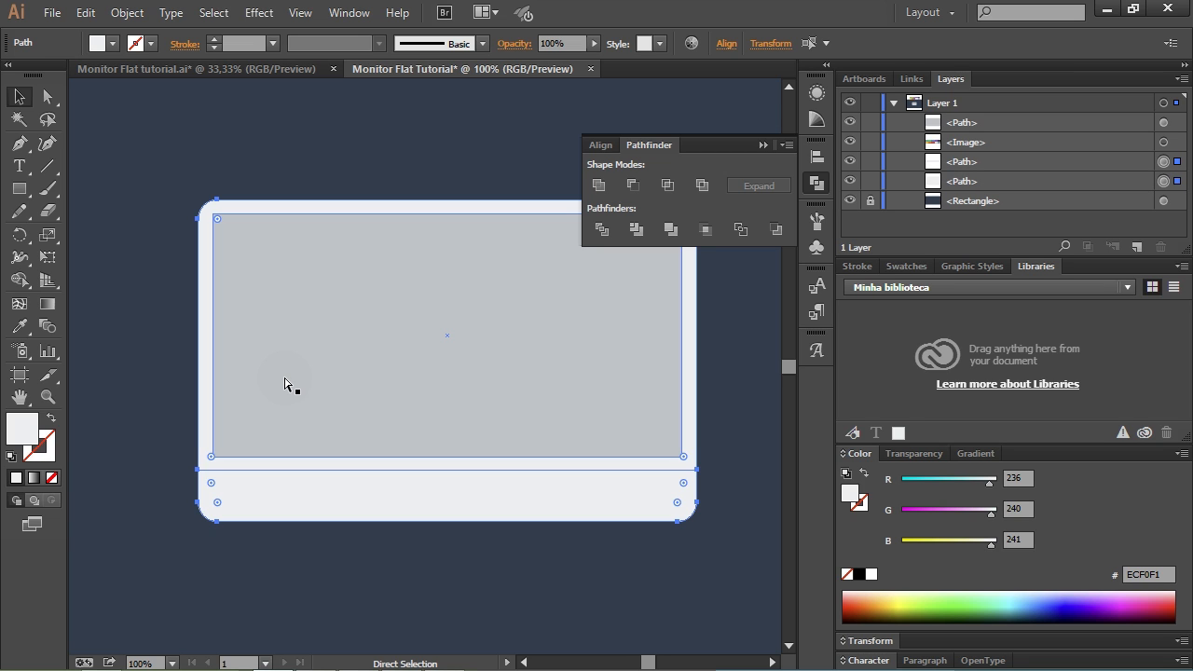
Step: Bring both body pieces forward two levels in the stacking order, and send them backward two levels again
{"action": "key", "text": "ctrl+bracketright"}
{"action": "key", "text": "ctrl+bracketright"}
{"action": "key", "text": "ctrl+bracketleft"}
{"action": "key", "text": "ctrl+bracketleft"}
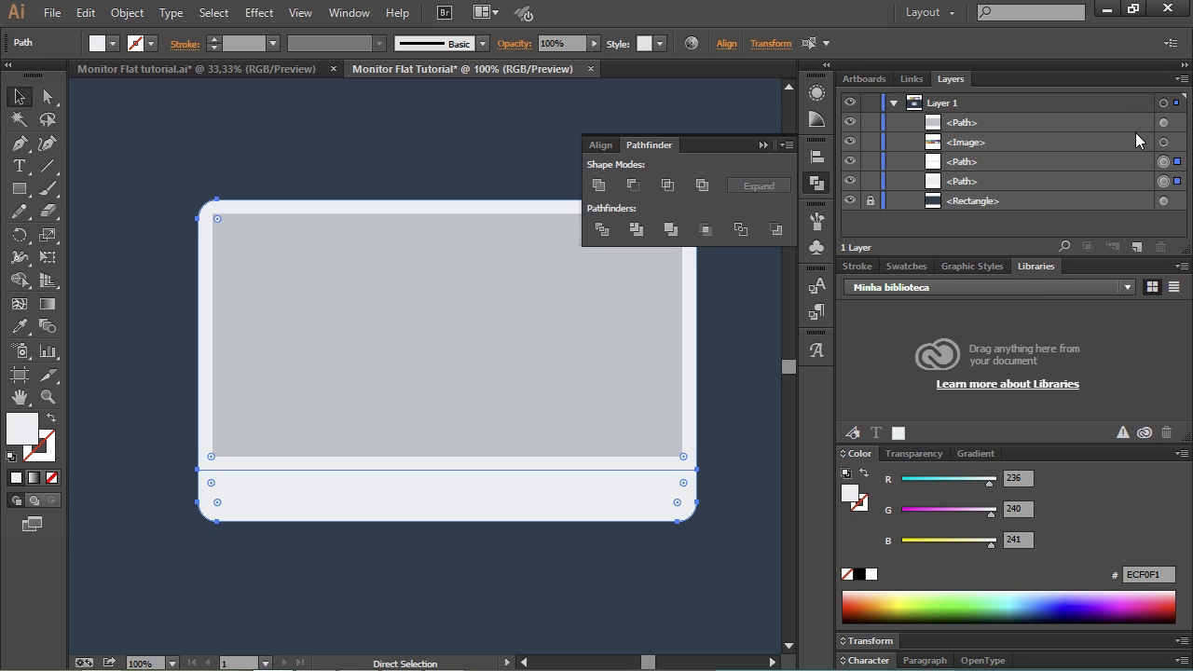
Step: Try sending both body pieces to the very back and front, and step them to just above the dark blue background
{"action": "key", "text": "ctrl+shift+bracketleft"}
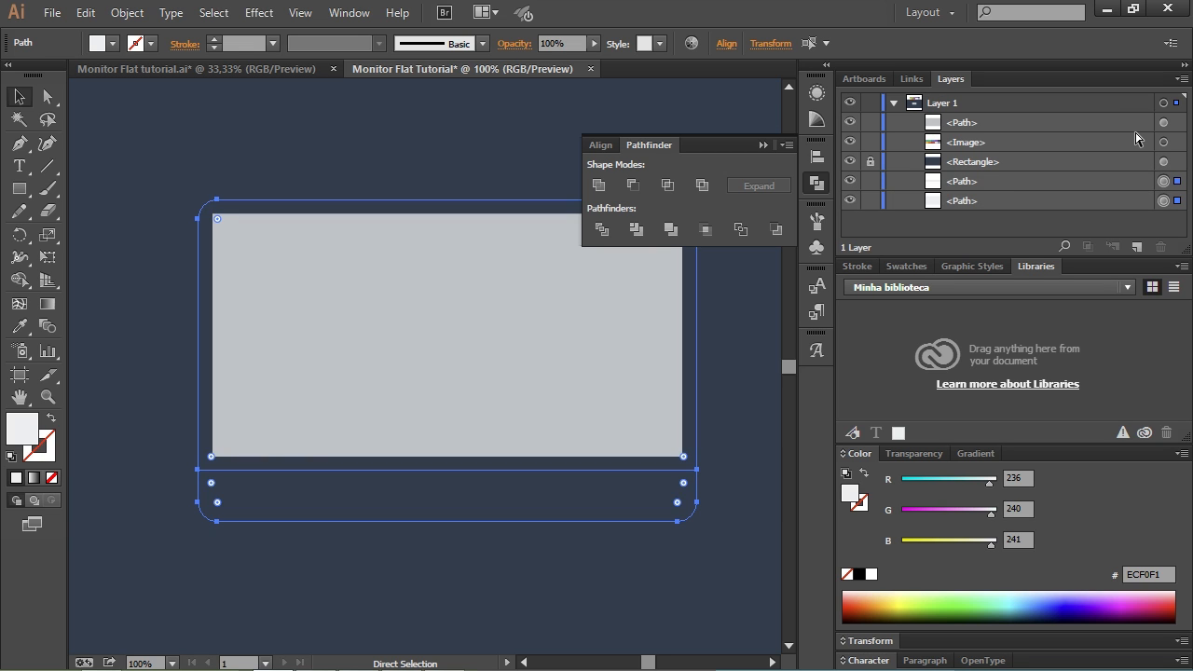
{"action": "key", "text": "ctrl+shift+bracketright"}
{"action": "key", "text": "ctrl+bracketleft"}
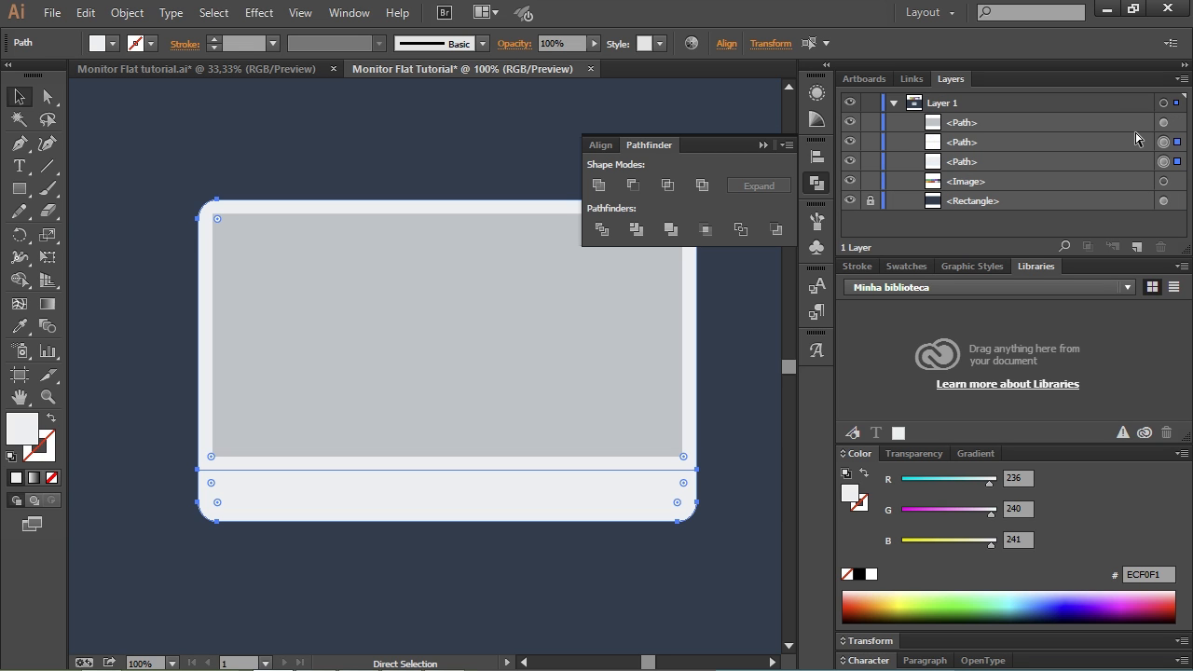
{"action": "key", "text": "ctrl+bracketleft"}
{"action": "key", "text": "ctrl+bracketleft"}
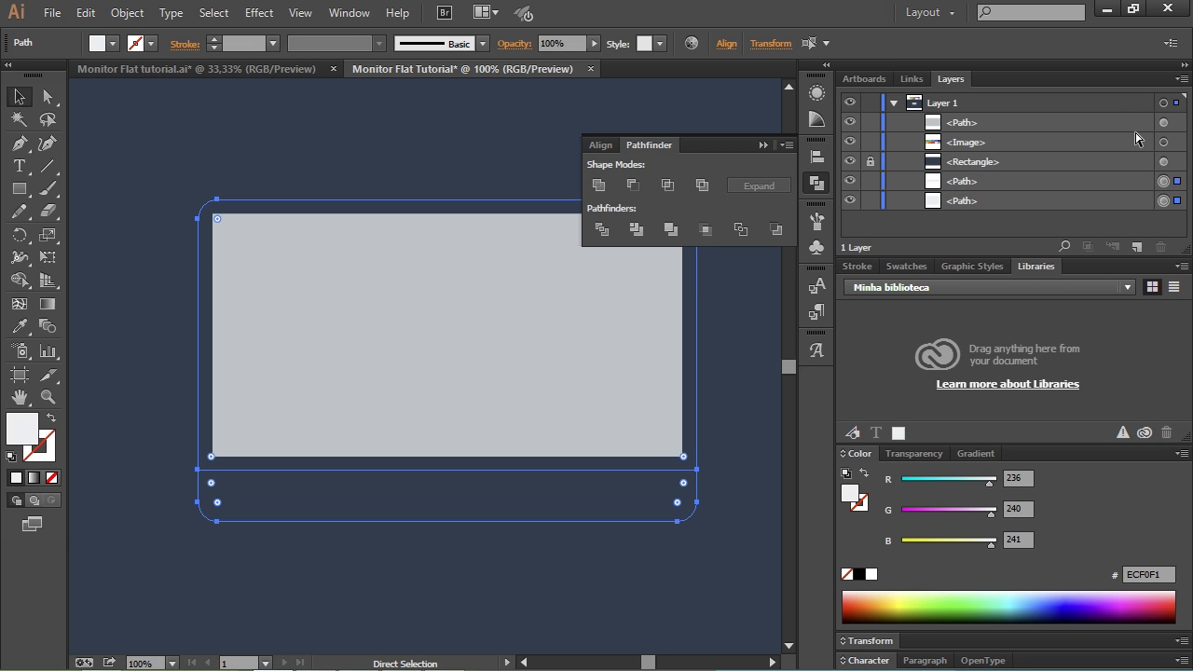
{"action": "key", "text": "ctrl+bracketright"}
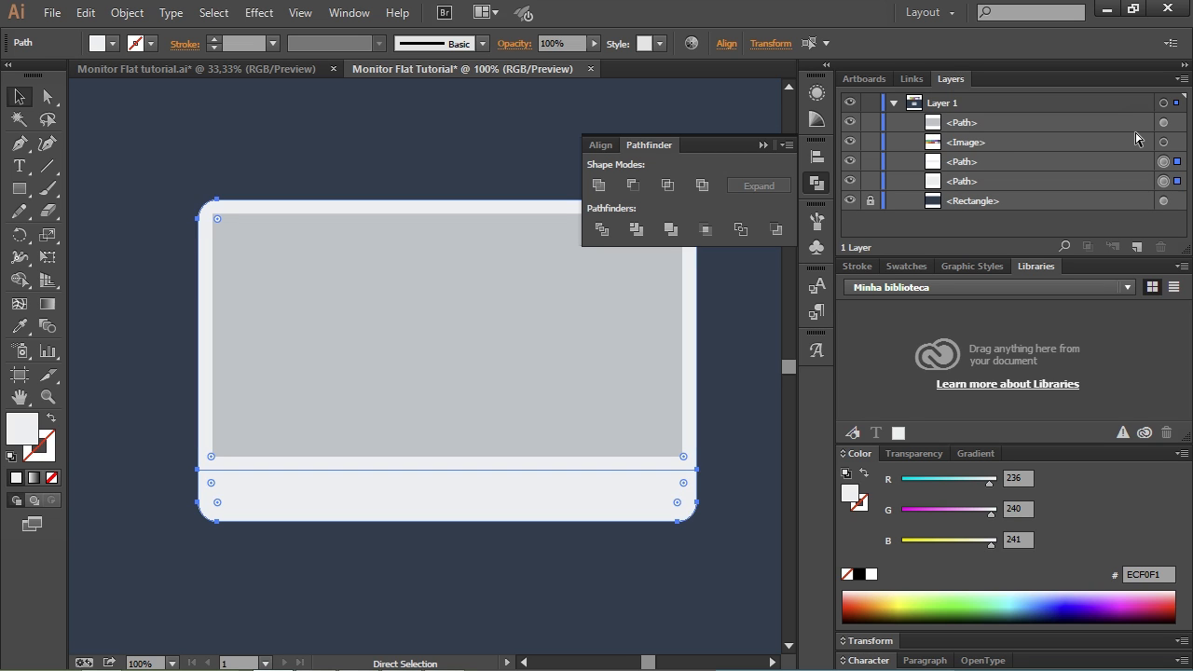
Step: Try bringing both body pieces up to the front of the stacking order and sending them to the very back
{"action": "key", "text": "ctrl+bracketleft"}
{"action": "key", "text": "ctrl+bracketright"}
{"action": "key", "text": "ctrl+bracketright"}
{"action": "key", "text": "ctrl+bracketright"}
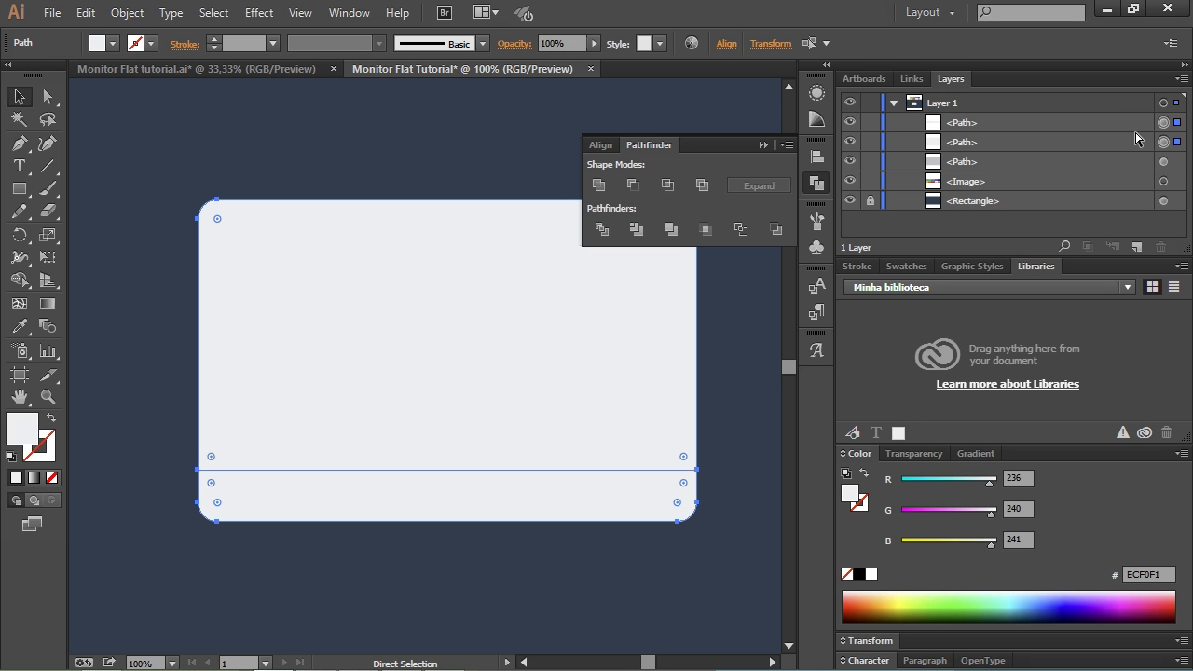
{"action": "key", "text": "ctrl+shift+bracketleft"}
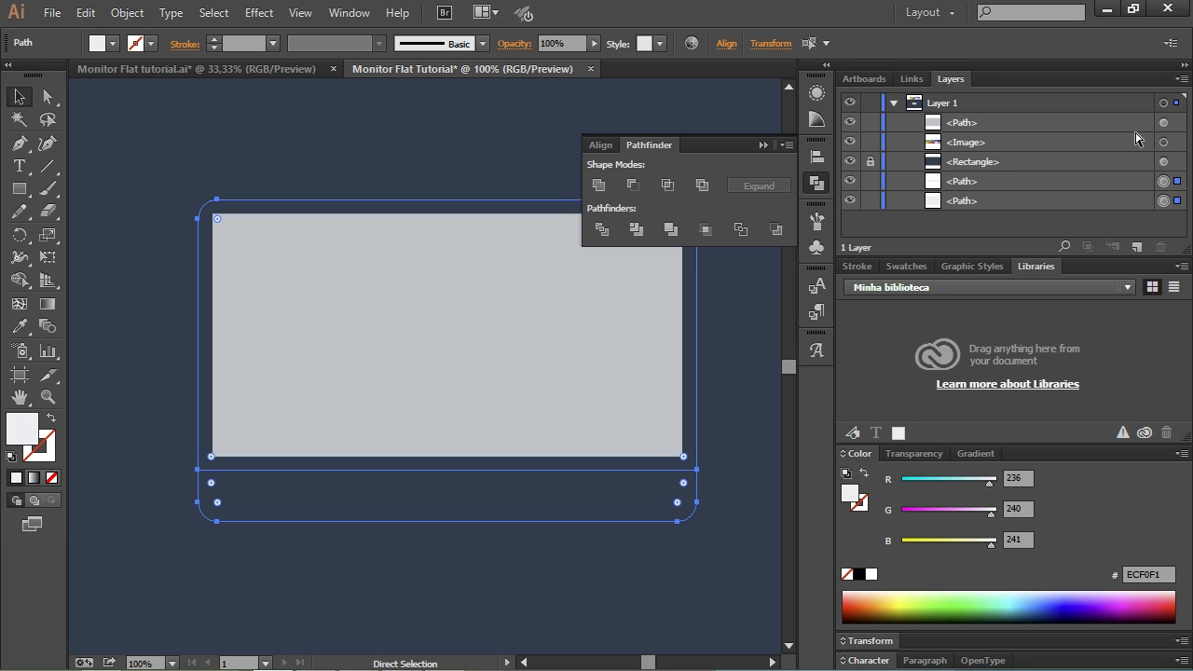
Step: Bring both body pieces to the front and send them back one level, directly behind the Silver screen
{"action": "key", "text": "ctrl+shift+bracketright"}
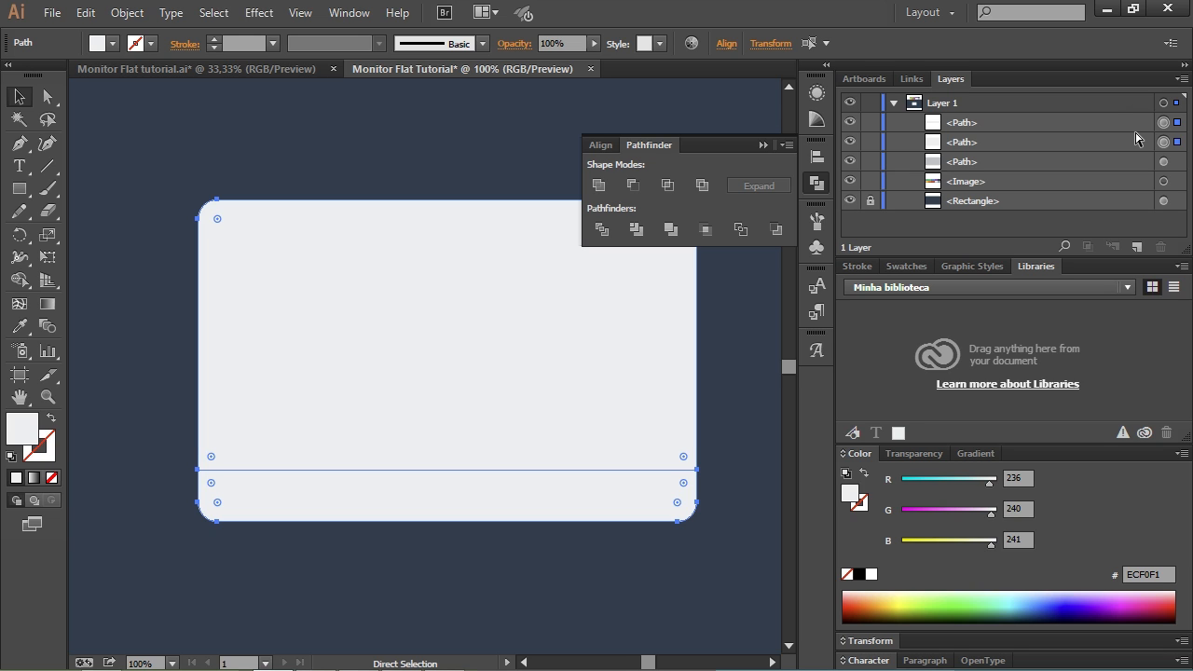
{"action": "key", "text": "ctrl+bracketleft"}
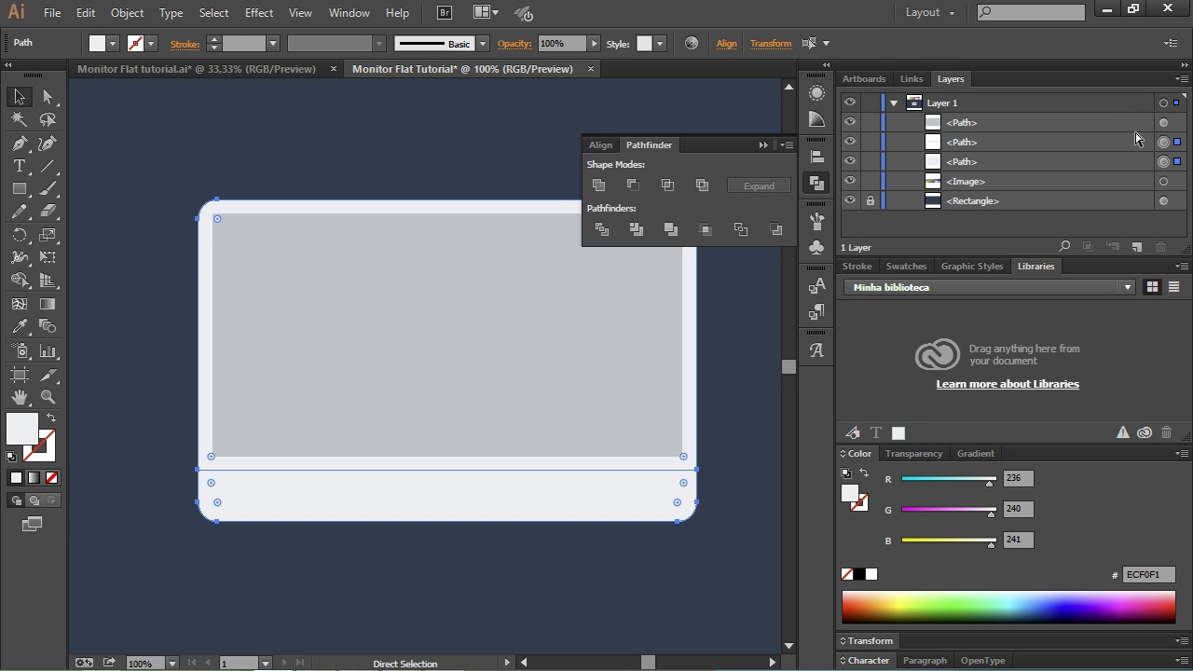
{"action": "key", "text": "v"}
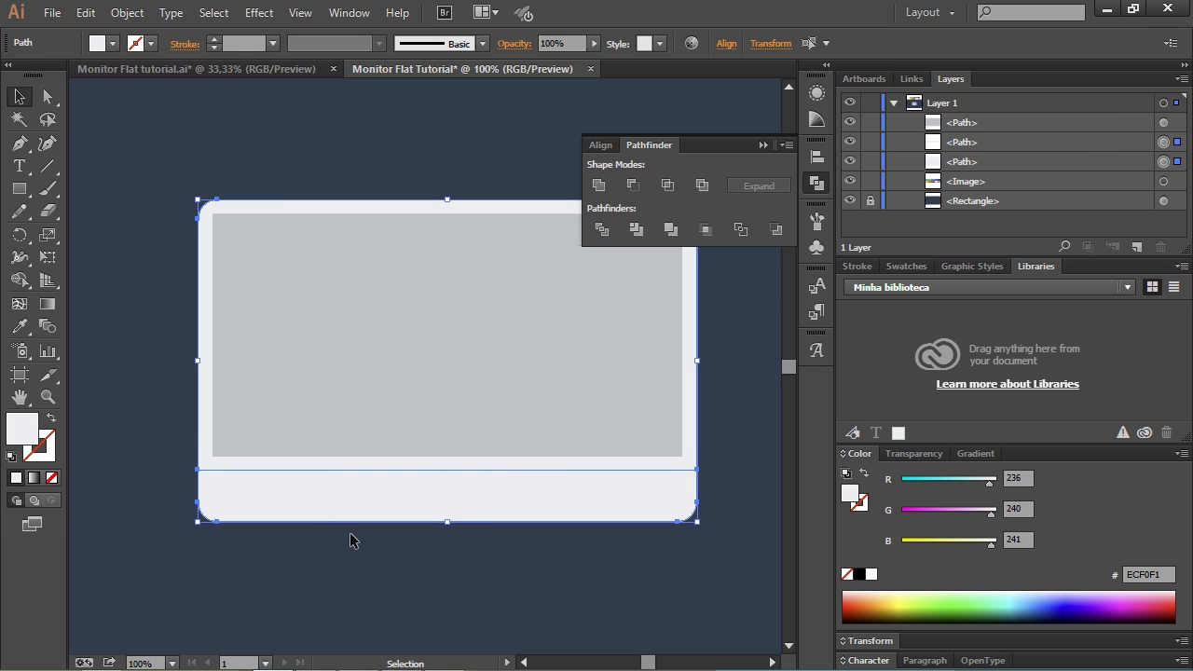
{"action": "left_click", "coordinate": [192, 454]}
Step: Recolour the upper body piece around the screen with the Concrete colour sampled from the palette image
{"action": "key", "text": "a"}
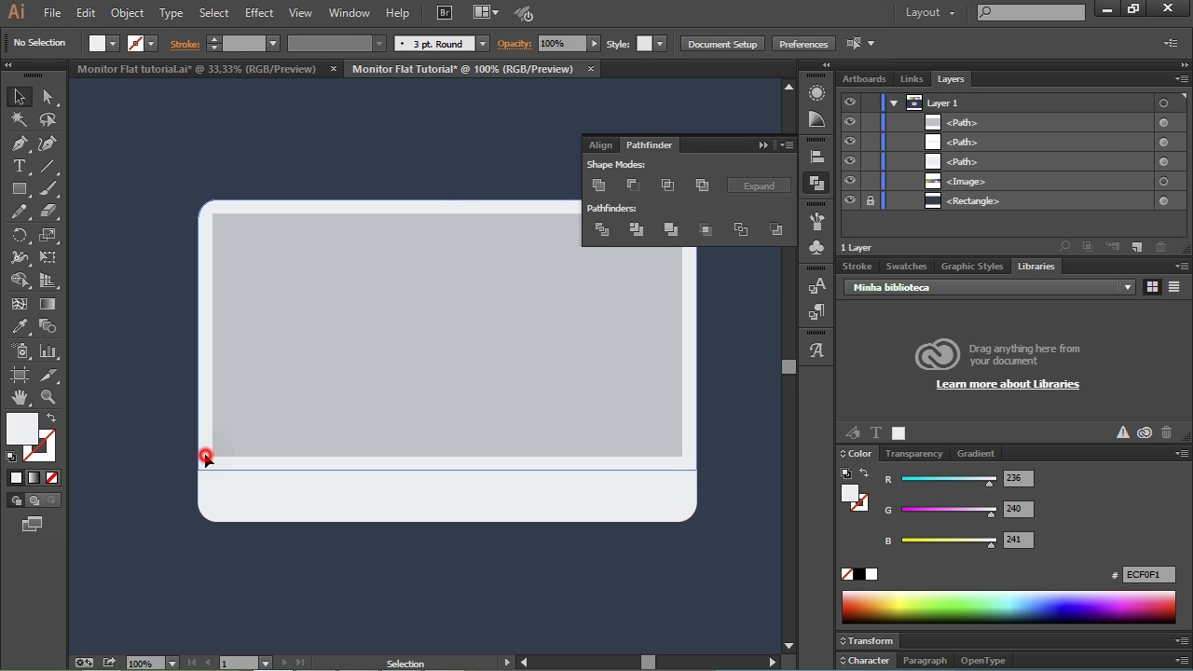
{"action": "left_click", "coordinate": [209, 459]}
{"action": "scroll", "coordinate": [206, 459], "scroll_direction": "down", "scroll_amount": 1}
{"action": "left_click_drag", "start_coordinate": [326, 231], "coordinate": [328, 276]}
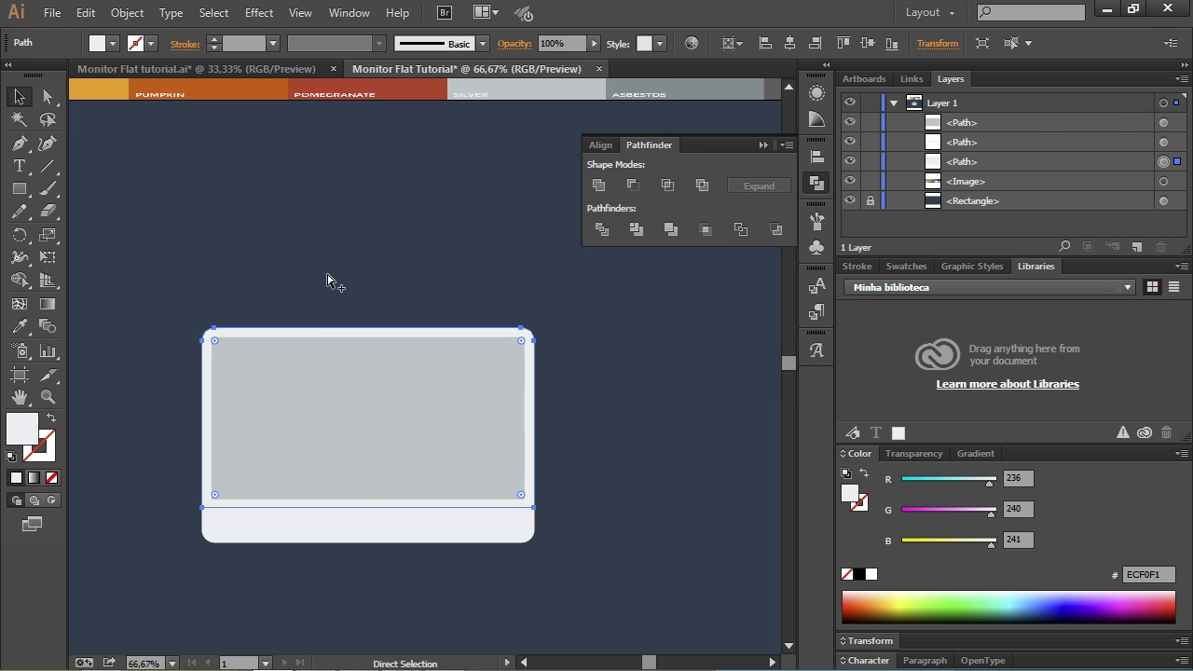
{"action": "scroll", "coordinate": [329, 276], "scroll_direction": "down", "scroll_amount": 1}
{"action": "key", "text": "v"}
{"action": "left_click_drag", "start_coordinate": [392, 214], "coordinate": [367, 288]}
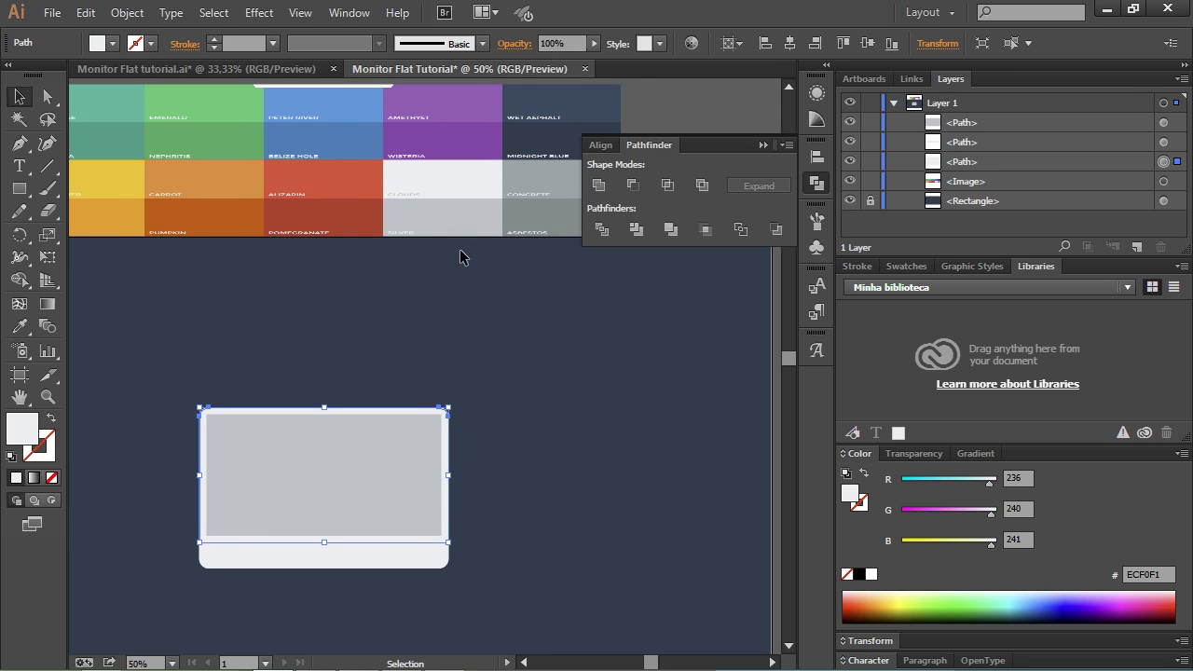
{"action": "key", "text": "i"}
{"action": "left_click", "coordinate": [555, 181]}
{"action": "key", "text": "v"}
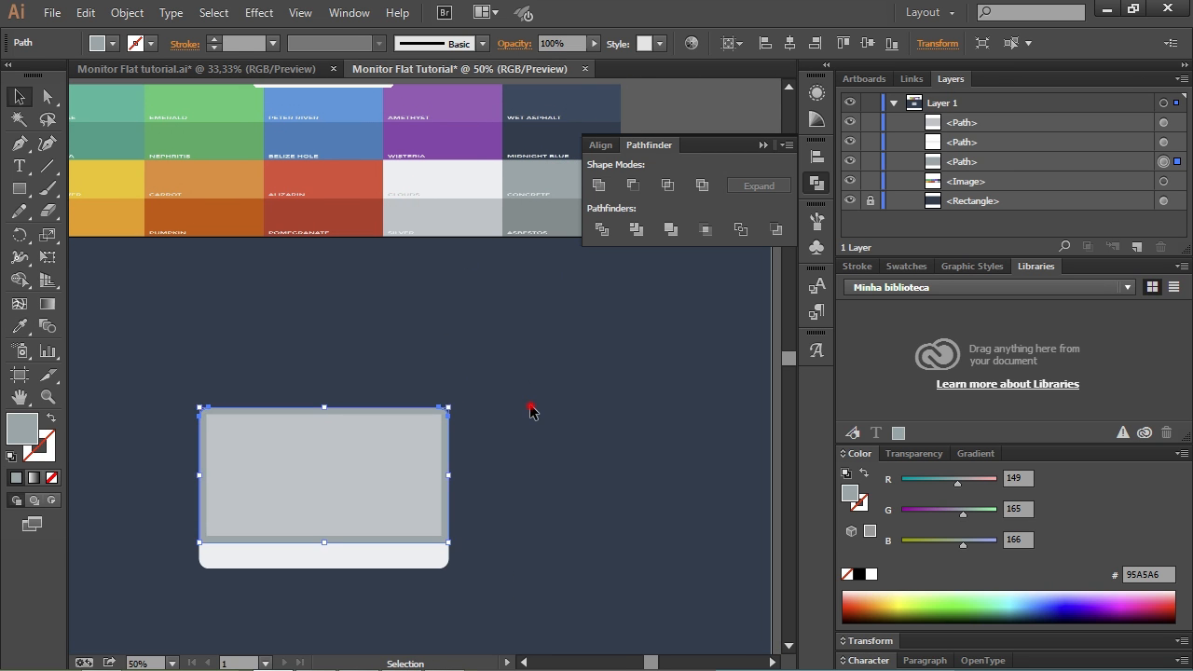
{"action": "left_click", "coordinate": [531, 408]}
{"action": "left_click_drag", "start_coordinate": [531, 410], "coordinate": [618, 367]}
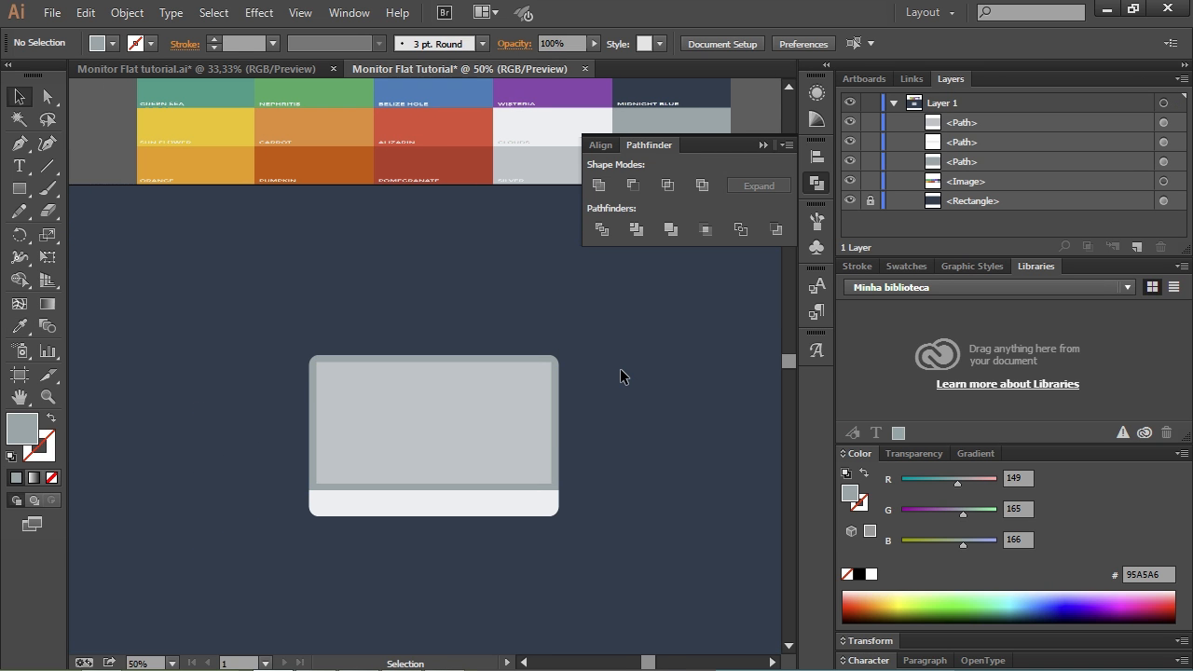
Step: Recolour the monitor's screen with the Clouds colour sampled from the body's lower strip
{"action": "left_click", "coordinate": [480, 444]}
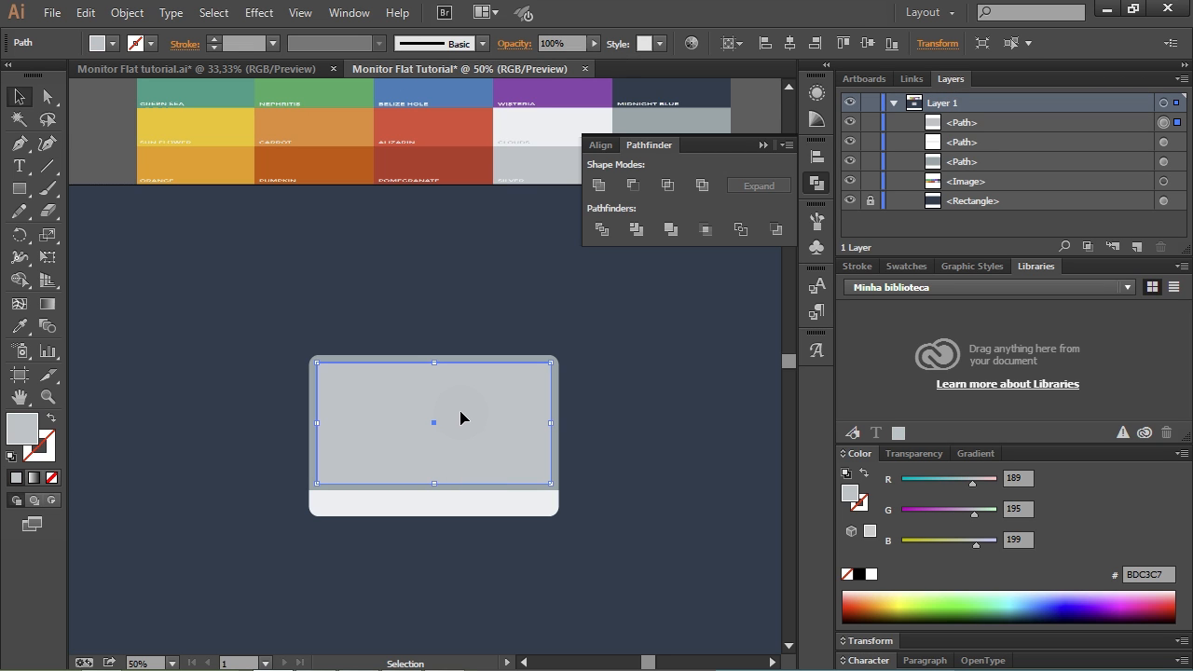
{"action": "key", "text": "i"}
{"action": "left_click", "coordinate": [477, 504]}
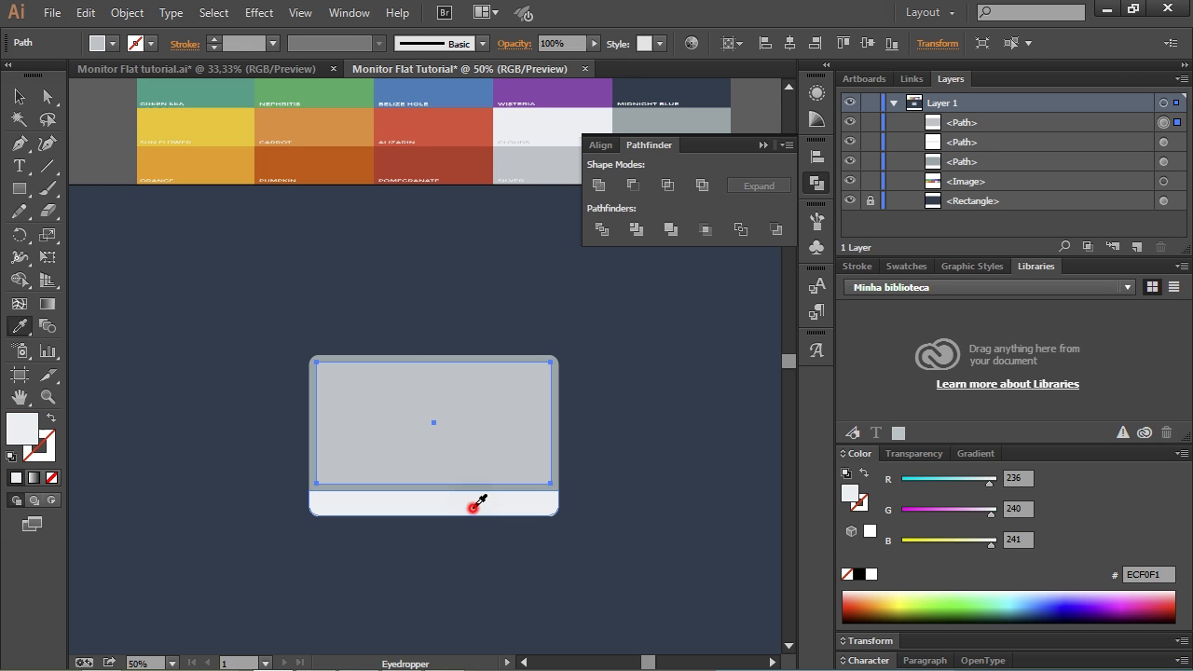
{"action": "key", "text": "v"}
{"action": "left_click", "coordinate": [653, 462]}
{"action": "key", "text": "space"}
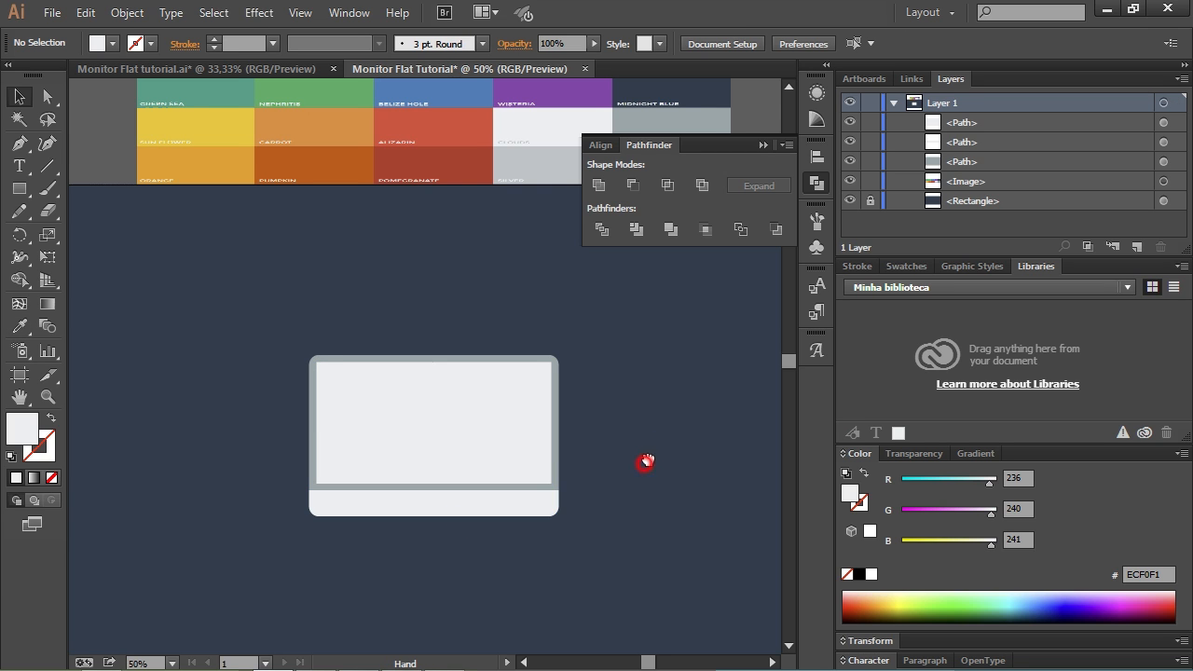
{"action": "left_click_drag", "start_coordinate": [644, 462], "coordinate": [667, 454]}
{"action": "scroll", "coordinate": [663, 466], "scroll_direction": "down", "scroll_amount": 1}
{"action": "key", "text": "space"}
{"action": "left_click_drag", "start_coordinate": [666, 507], "coordinate": [544, 518]}
{"action": "scroll", "coordinate": [536, 573], "scroll_direction": "up", "scroll_amount": 1}
{"action": "key", "text": "space"}
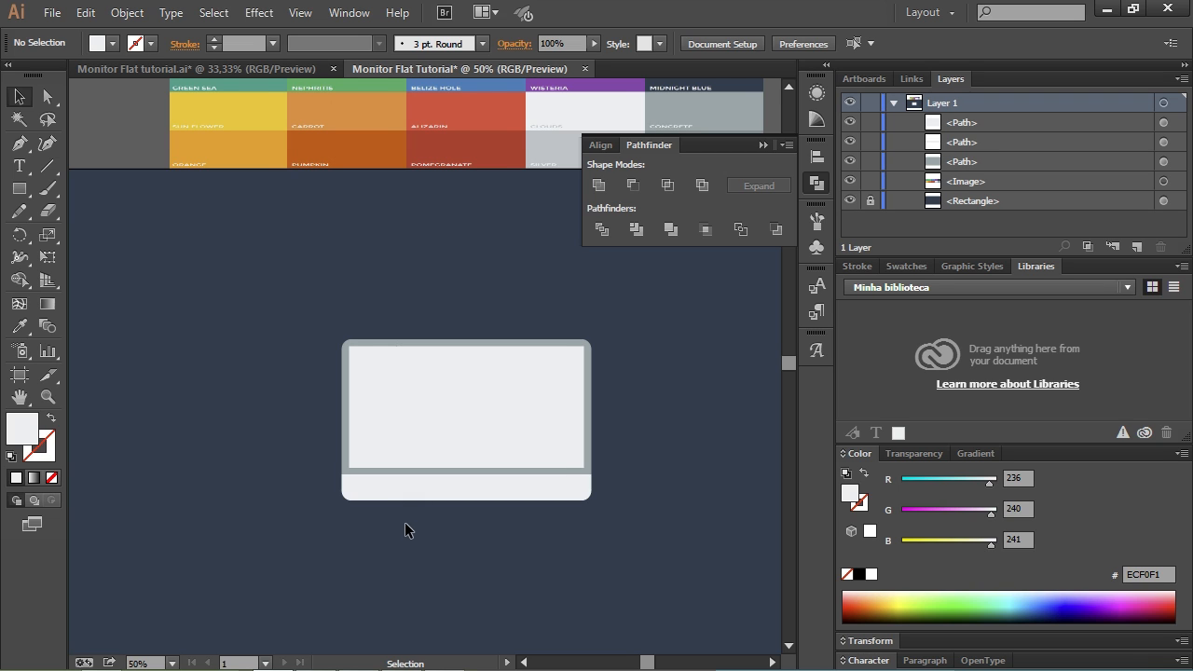
{"action": "key", "text": "space"}
{"action": "left_click_drag", "start_coordinate": [405, 522], "coordinate": [390, 524]}
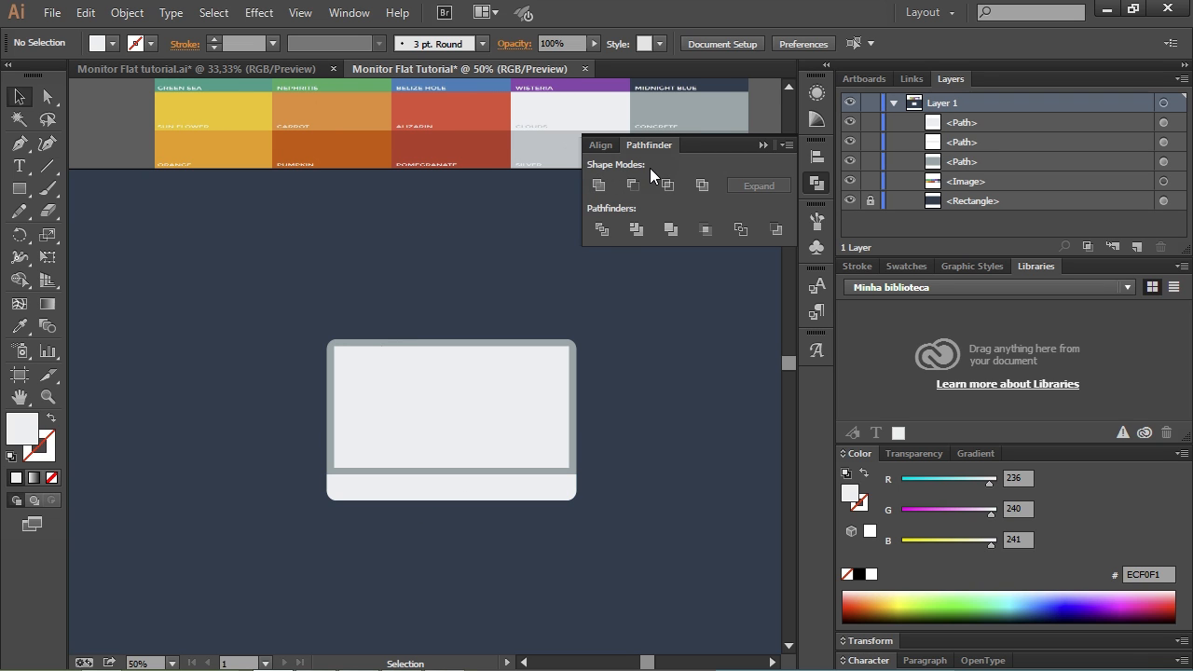
{"action": "key", "text": "space"}
{"action": "left_click_drag", "start_coordinate": [650, 377], "coordinate": [497, 357]}
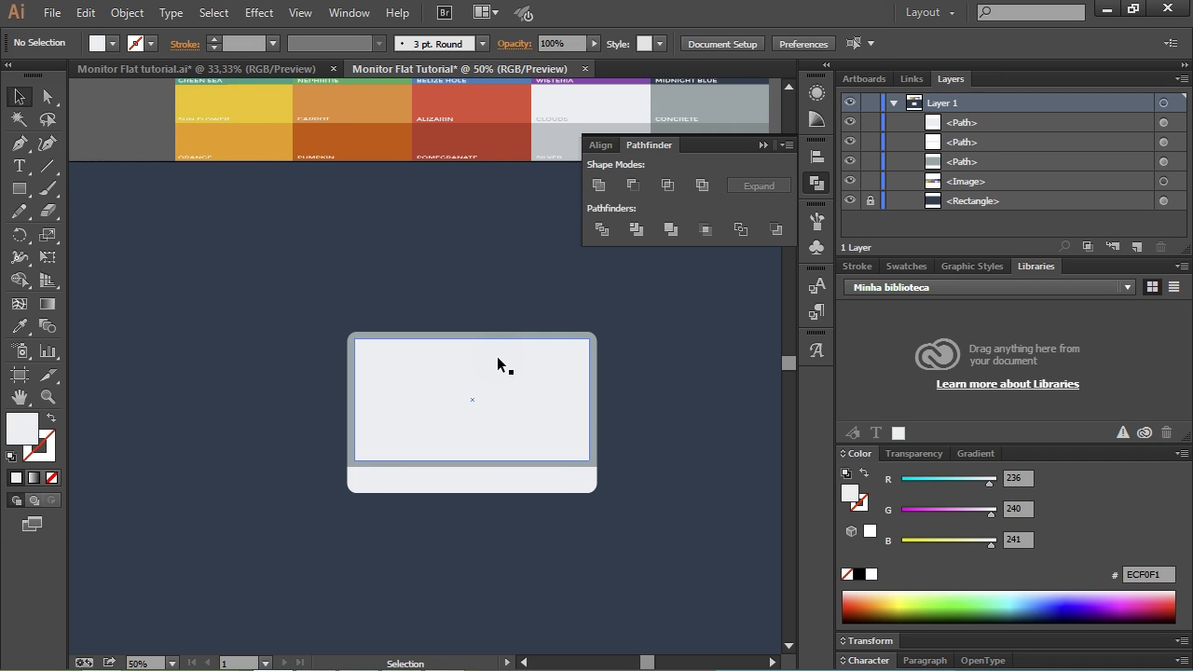
{"action": "key", "text": "space"}
{"action": "mouse_move", "coordinate": [431, 404]}
{"action": "left_mouse_down"}
{"action": "mouse_move", "coordinate": [584, 375]}
{"action": "mouse_move", "coordinate": [262, 322]}
{"action": "mouse_move", "coordinate": [330, 531]}
{"action": "mouse_move", "coordinate": [541, 274]}
{"action": "mouse_move", "coordinate": [221, 307]}
{"action": "mouse_move", "coordinate": [407, 530]}
{"action": "mouse_move", "coordinate": [354, 257]}
{"action": "mouse_move", "coordinate": [391, 482]}
{"action": "mouse_move", "coordinate": [333, 405]}
{"action": "mouse_move", "coordinate": [400, 416]}
{"action": "mouse_move", "coordinate": [358, 381]}
{"action": "mouse_move", "coordinate": [382, 390]}
{"action": "left_mouse_up"}
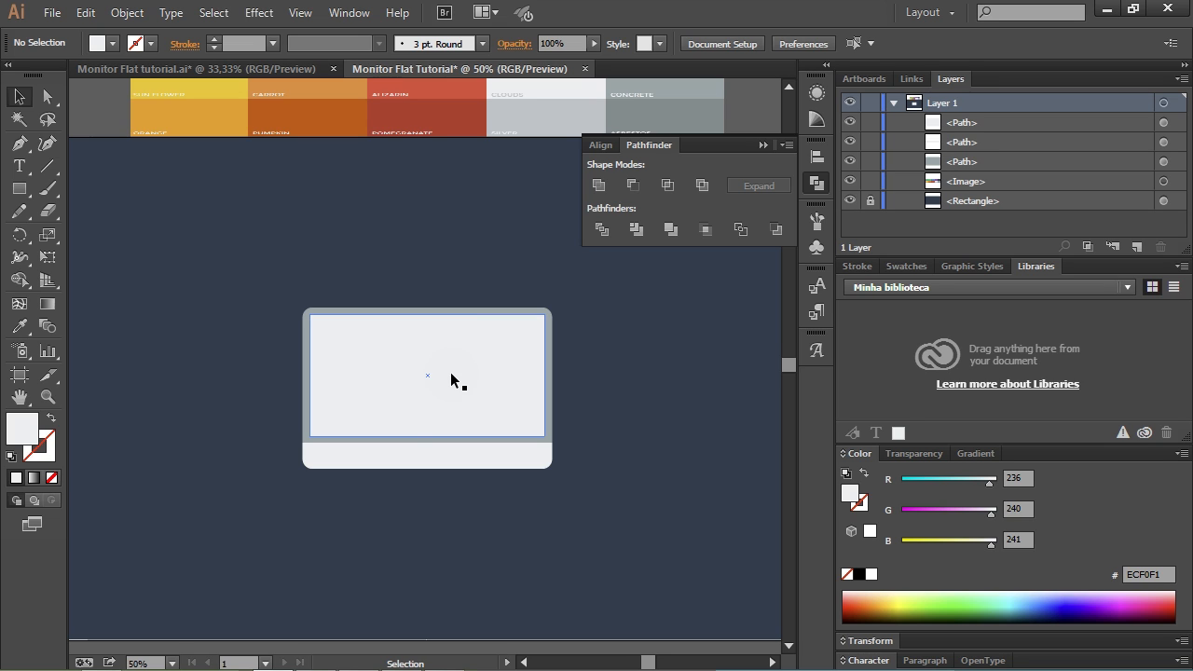
{"action": "key", "text": "ctrl"}
{"action": "key", "text": "alt"}
{"action": "scroll", "coordinate": [451, 381], "scroll_direction": "down", "scroll_amount": 3}
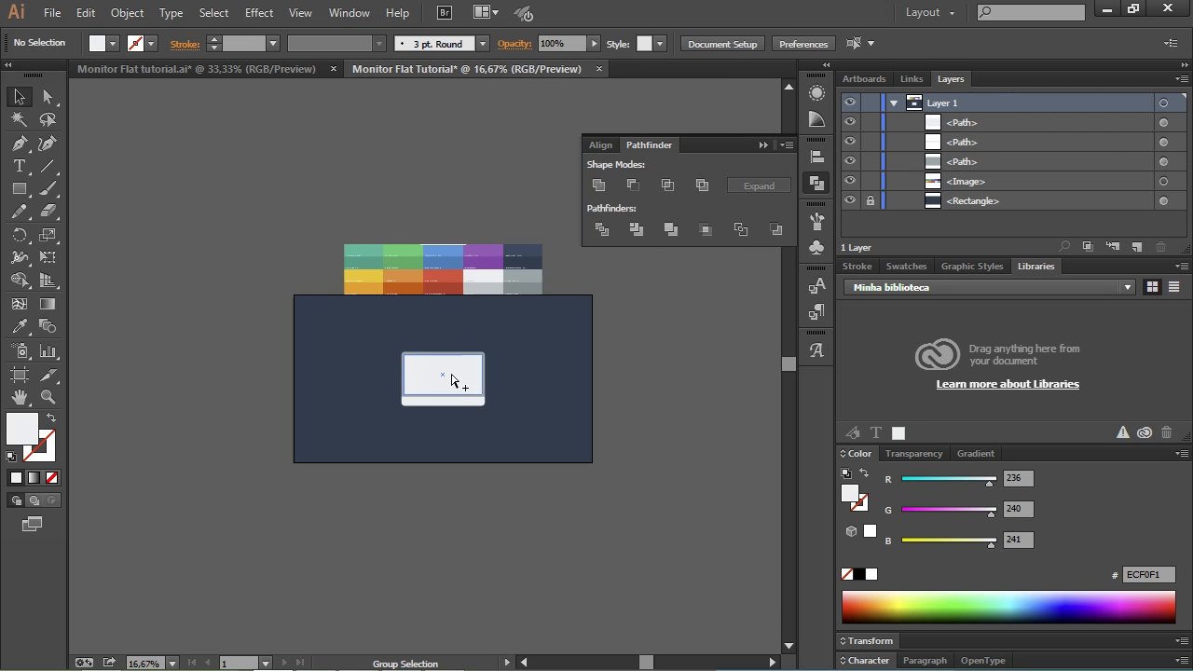
{"action": "scroll", "coordinate": [451, 380], "scroll_direction": "up", "scroll_amount": 1}
{"action": "scroll", "coordinate": [452, 381], "scroll_direction": "down", "scroll_amount": 1}
{"action": "scroll", "coordinate": [451, 380], "scroll_direction": "down", "scroll_amount": 3}
{"action": "scroll", "coordinate": [451, 381], "scroll_direction": "up", "scroll_amount": 9}
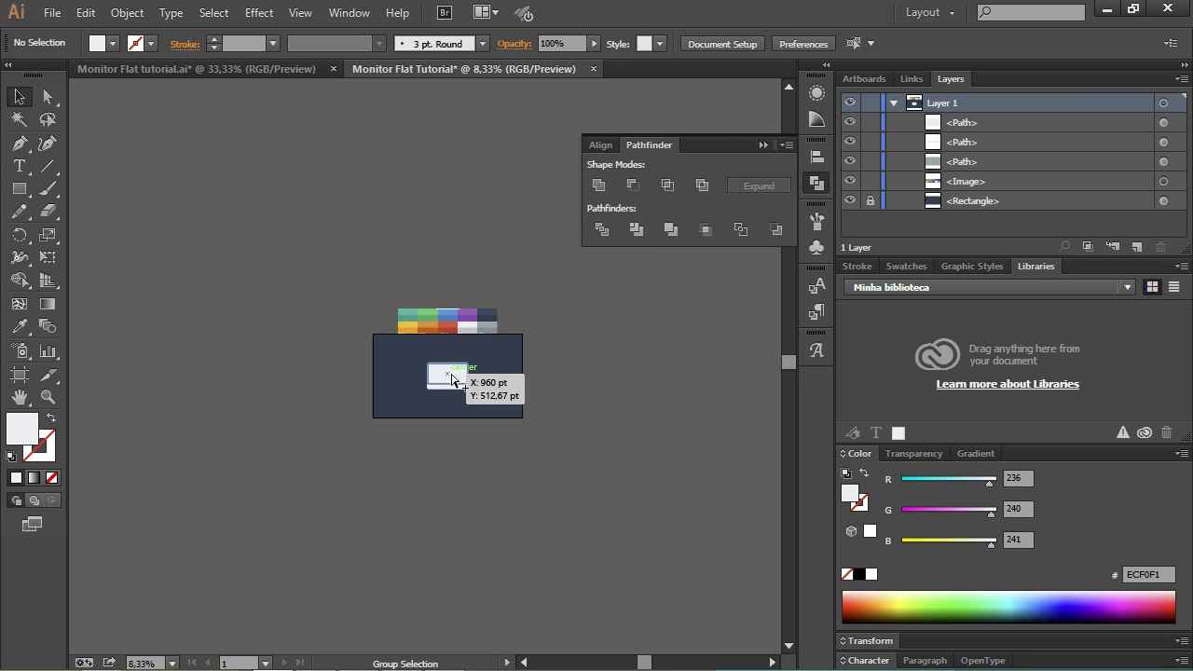
{"action": "scroll", "coordinate": [451, 381], "scroll_direction": "down", "scroll_amount": 7}
{"action": "scroll", "coordinate": [451, 380], "scroll_direction": "up", "scroll_amount": 5}
{"action": "left_click_drag", "start_coordinate": [451, 375], "coordinate": [455, 375]}
{"action": "scroll", "coordinate": [457, 369], "scroll_direction": "down", "scroll_amount": 1}
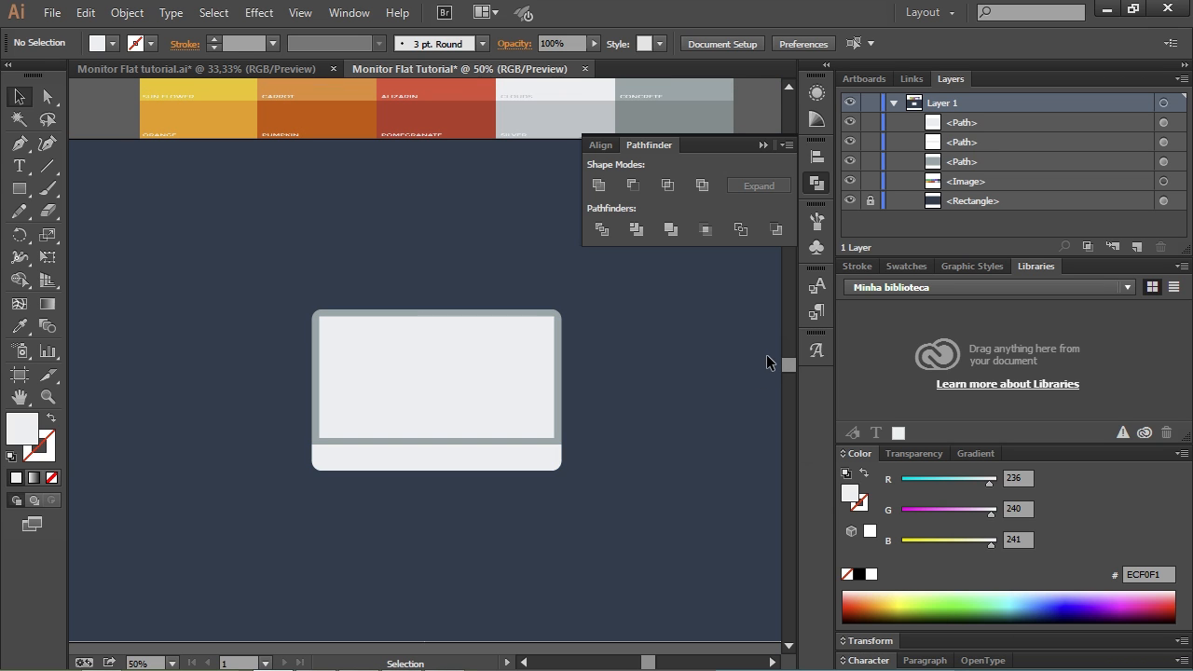
Step: Draw a square on the empty background beside the monitor and fill it with the palette's Pumpkin colour
{"action": "left_click_drag", "start_coordinate": [690, 394], "coordinate": [565, 375]}
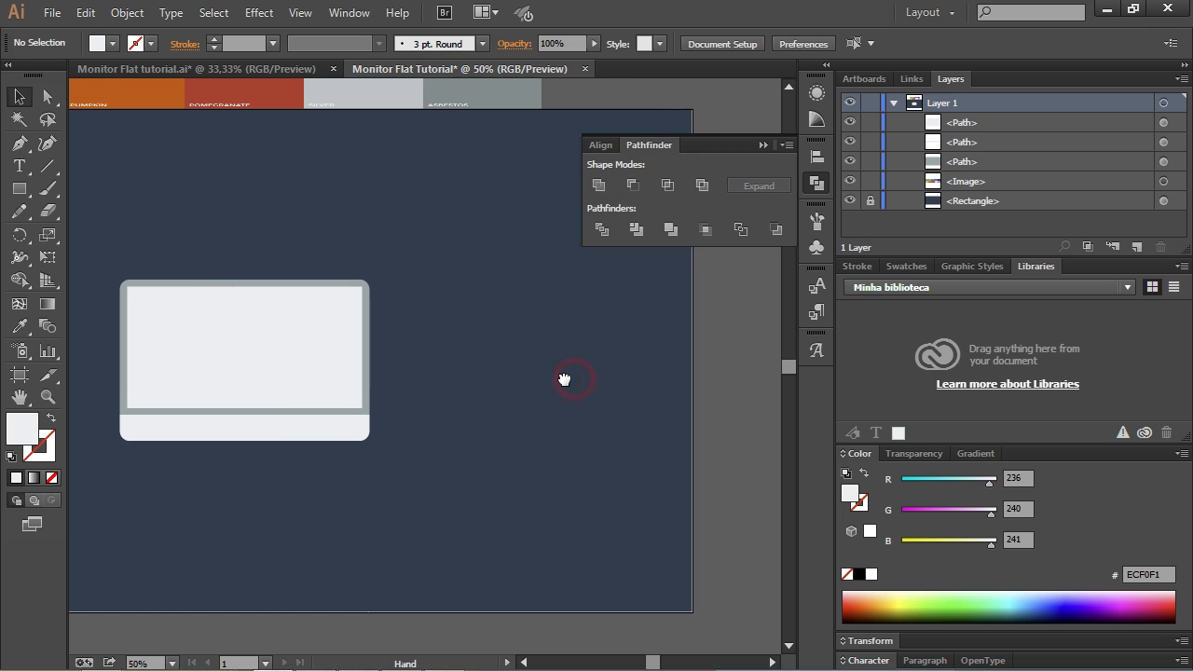
{"action": "left_click", "coordinate": [14, 189]}
{"action": "left_click_drag", "start_coordinate": [453, 436], "coordinate": [549, 529]}
{"action": "key", "text": "i"}
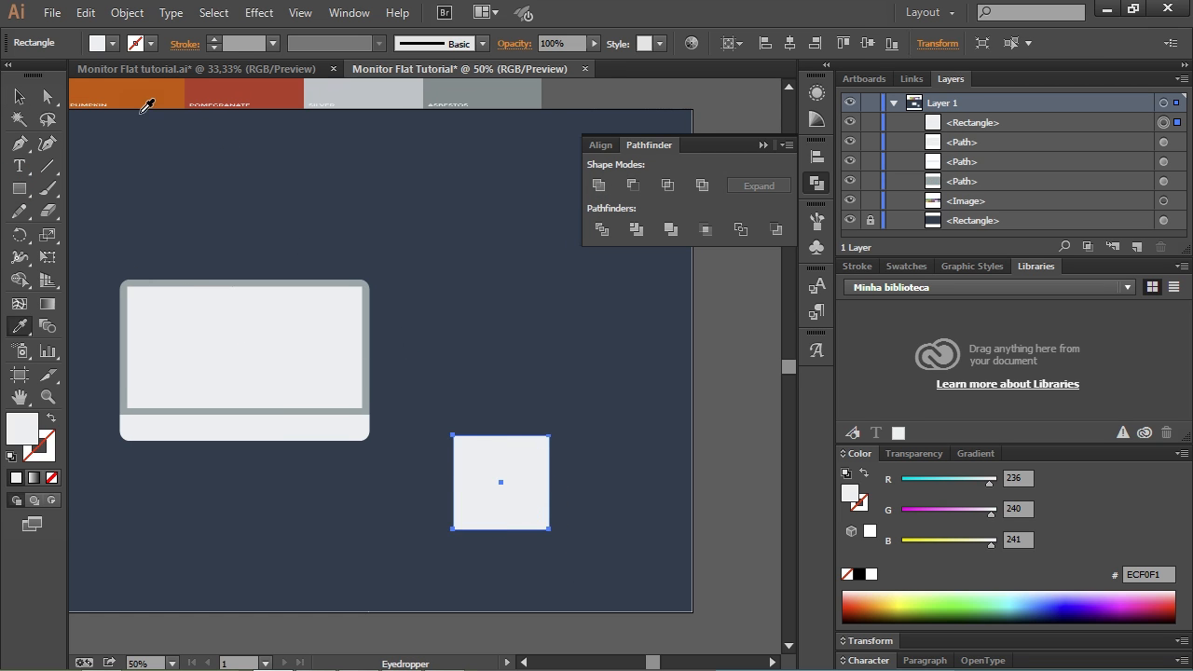
{"action": "left_click", "coordinate": [142, 89]}
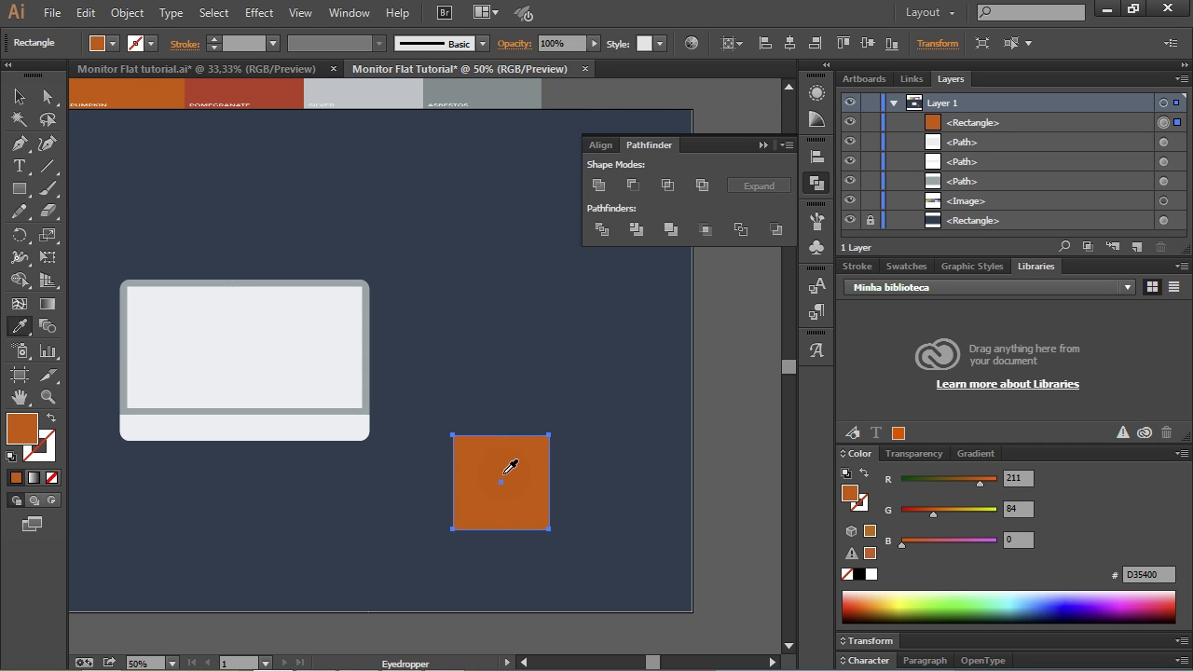
Step: Duplicate the Pumpkin square diagonally up and right so the two overlap, and fill the copy with Pomegranate
{"action": "key", "text": "v"}
{"action": "left_click_drag", "start_coordinate": [492, 474], "coordinate": [540, 418]}
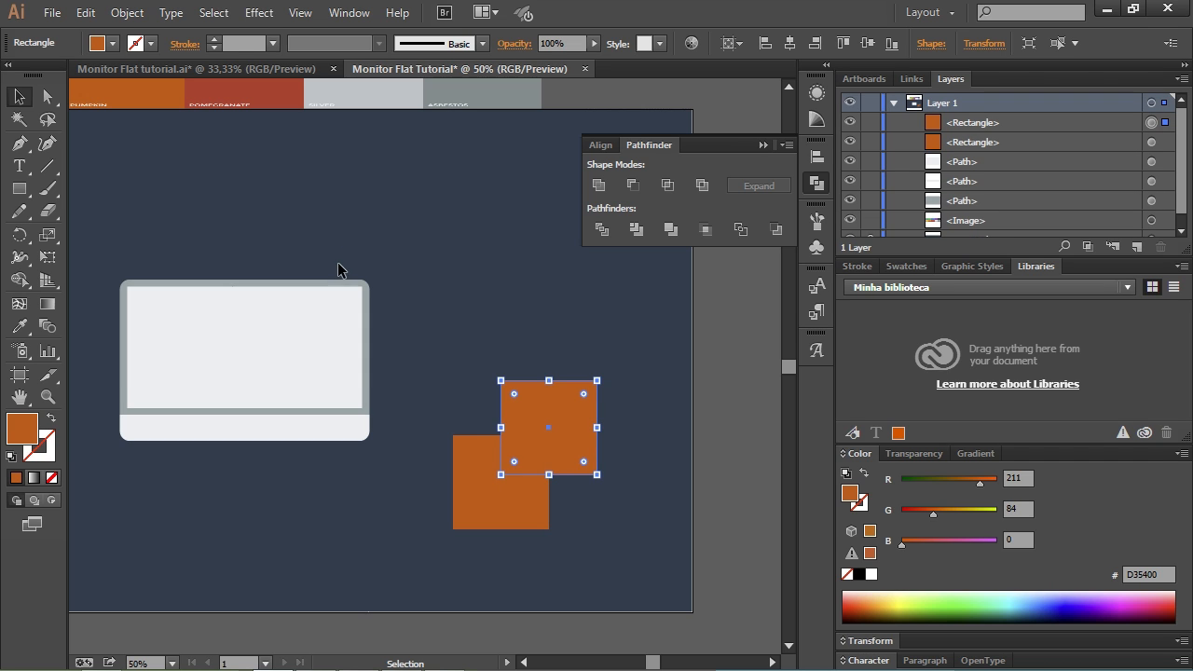
{"action": "key", "text": "i"}
{"action": "left_click", "coordinate": [289, 97]}
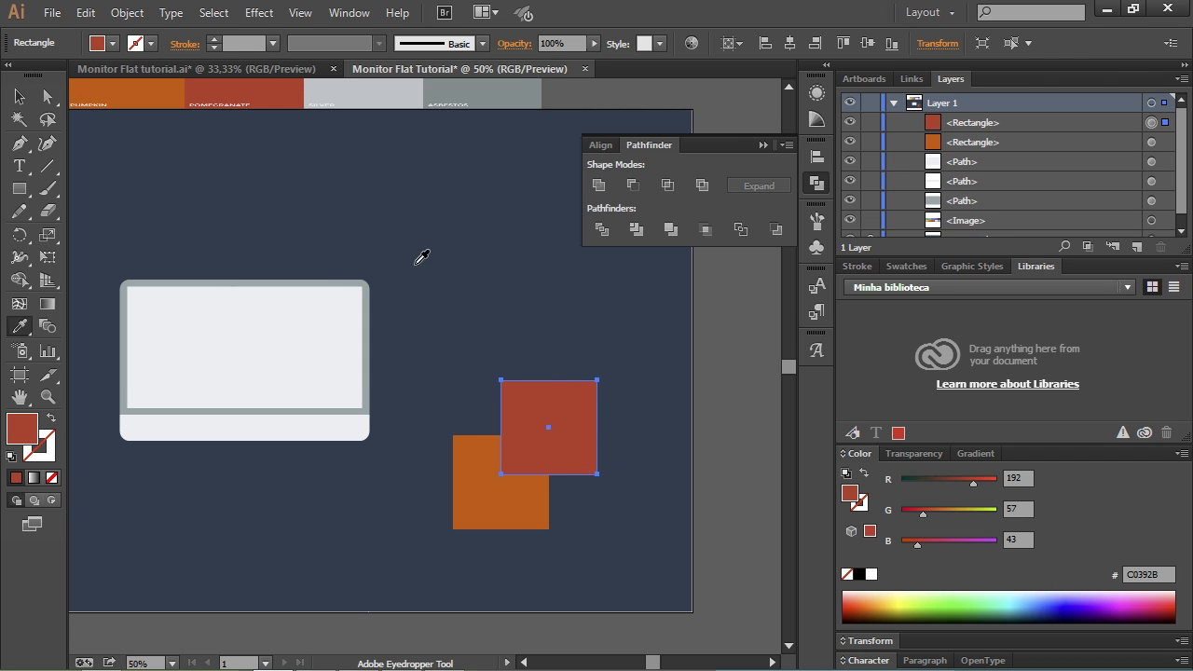
{"action": "key", "text": "v"}
{"action": "left_click", "coordinate": [708, 431]}
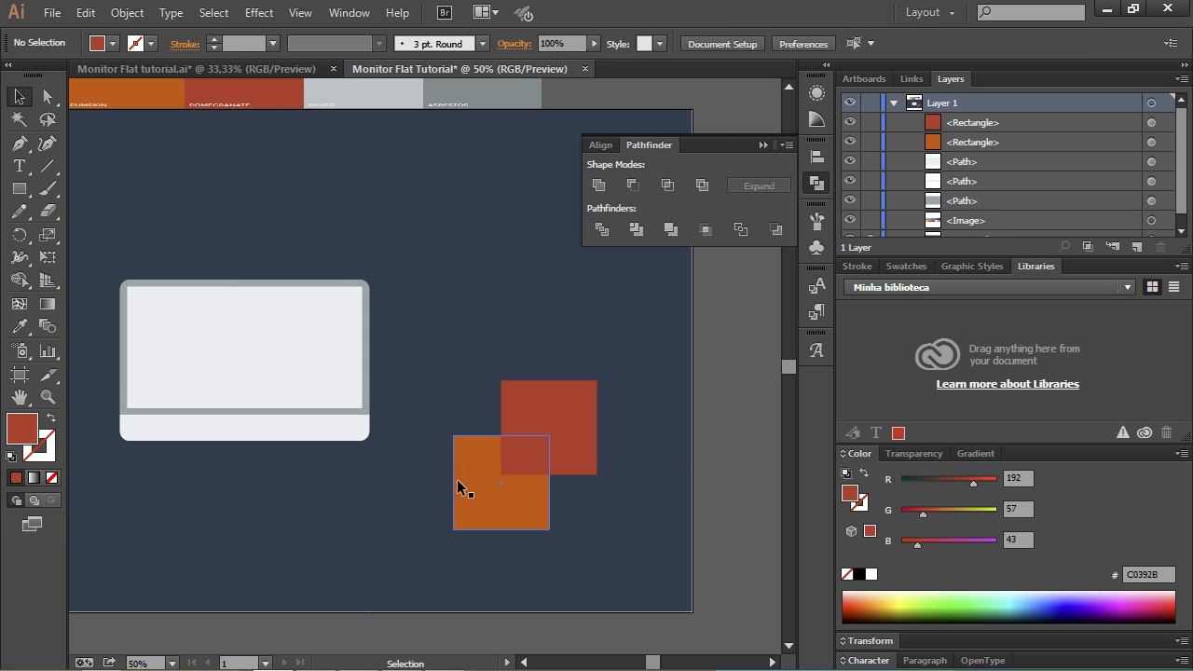
{"action": "left_click", "coordinate": [457, 479]}
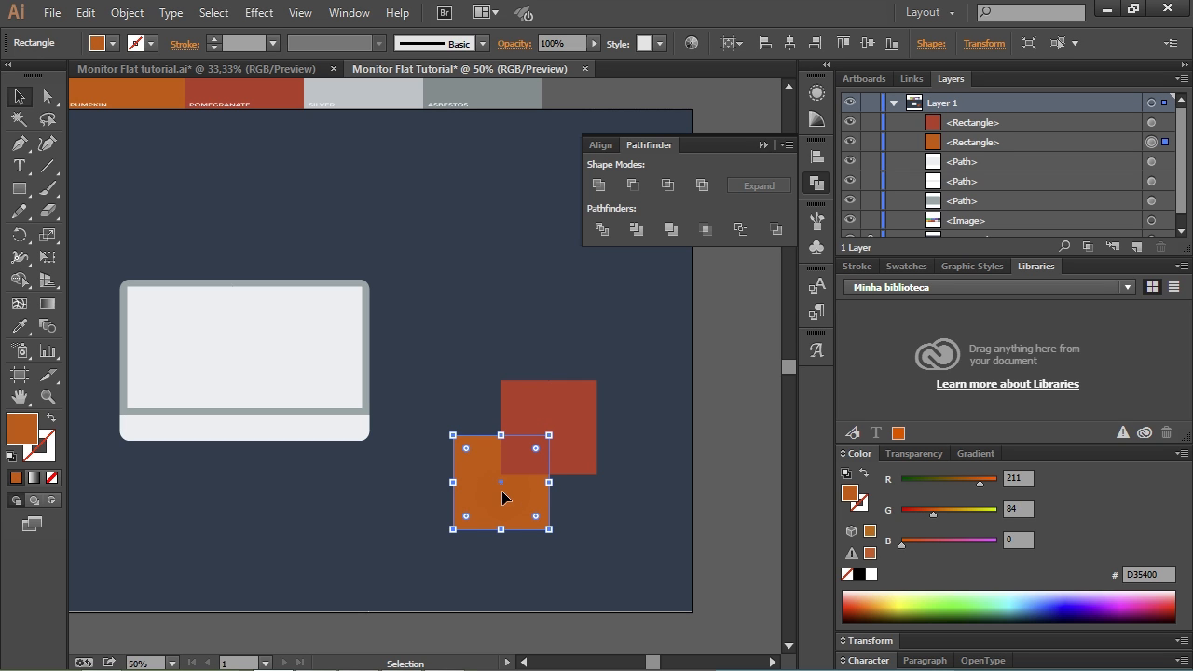
{"action": "left_click", "coordinate": [529, 405]}
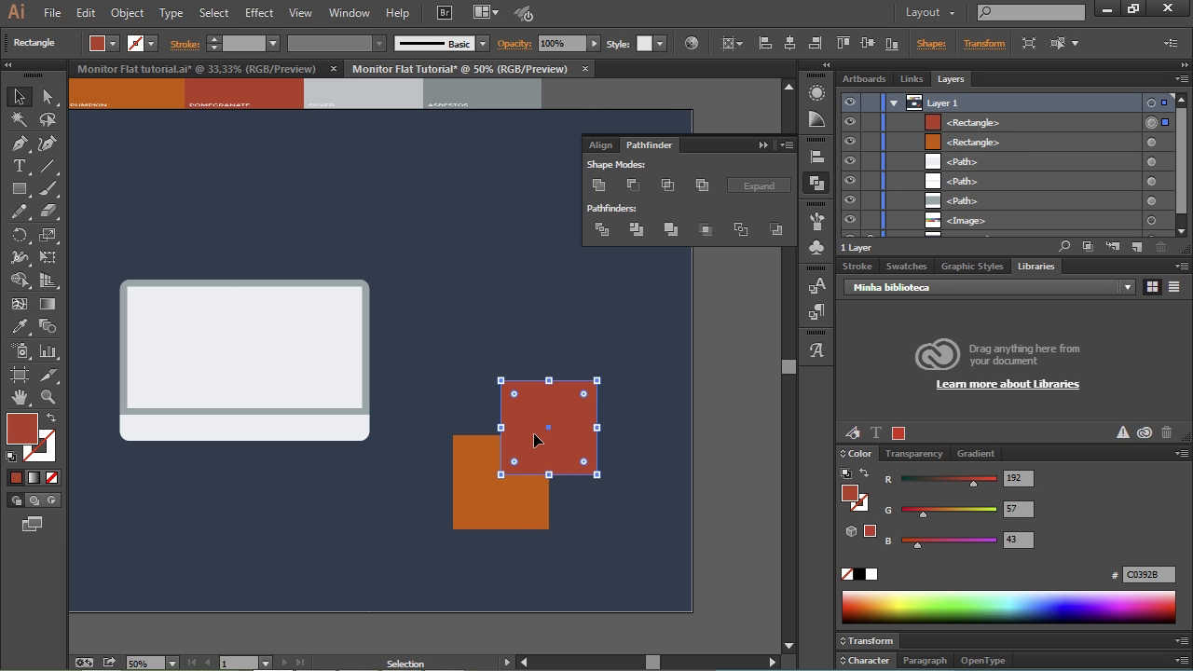
{"action": "left_click", "coordinate": [501, 490]}
{"action": "left_click", "coordinate": [705, 422]}
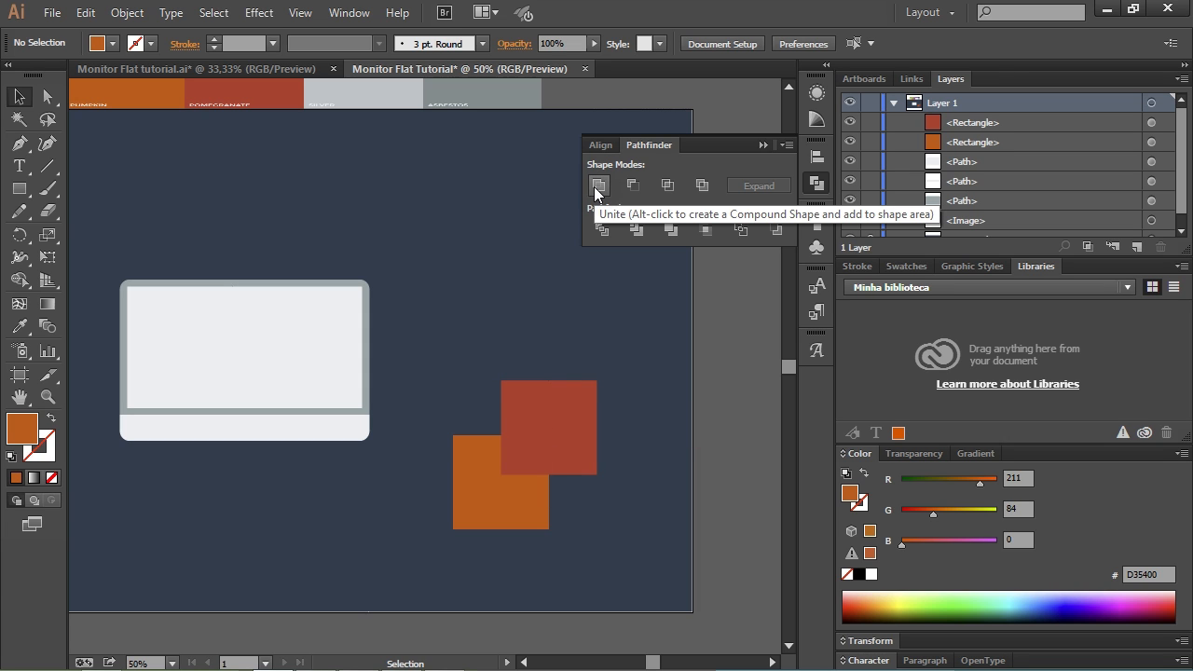
Step: Unite the Pomegranate and Pumpkin squares into one shape with the Pathfinder, and undo the union
{"action": "left_click", "coordinate": [540, 435]}
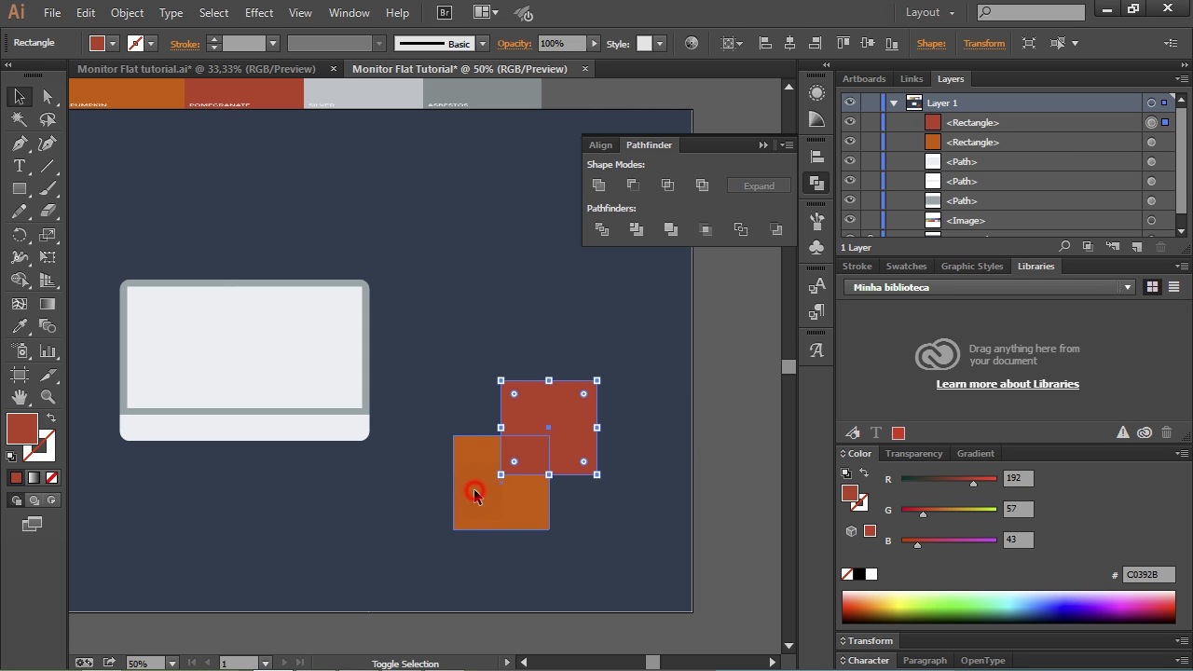
{"action": "left_click", "coordinate": [473, 494], "text": "shift"}
{"action": "left_click", "coordinate": [598, 187]}
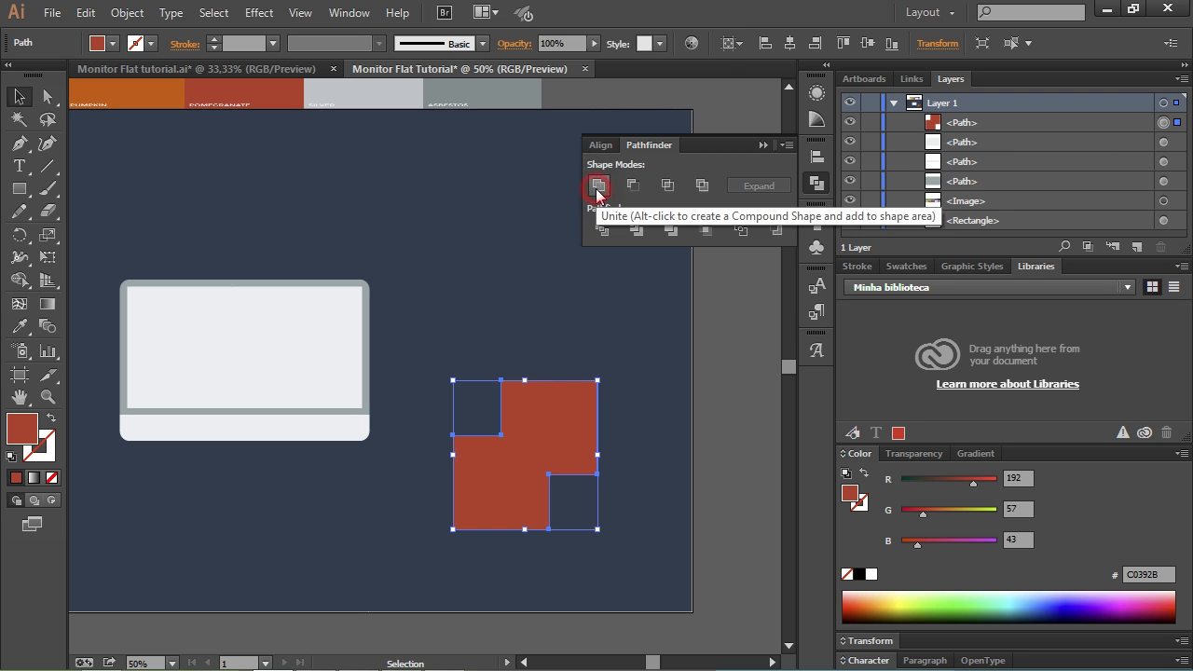
{"action": "left_click", "coordinate": [724, 352]}
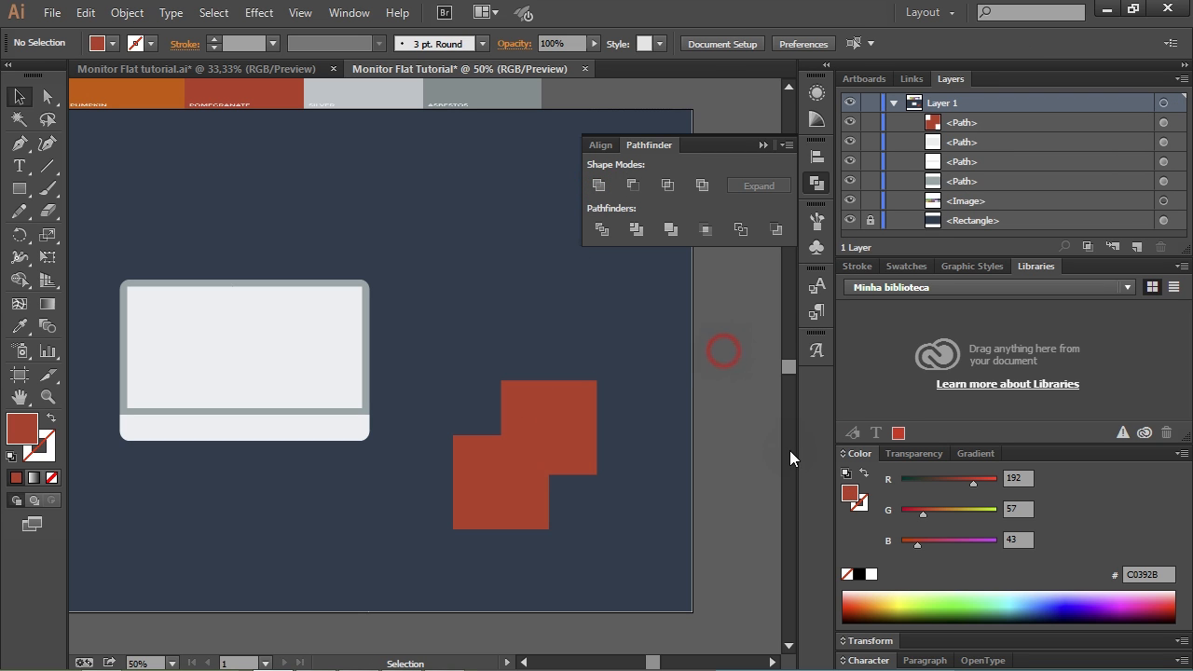
{"action": "left_click", "coordinate": [483, 446]}
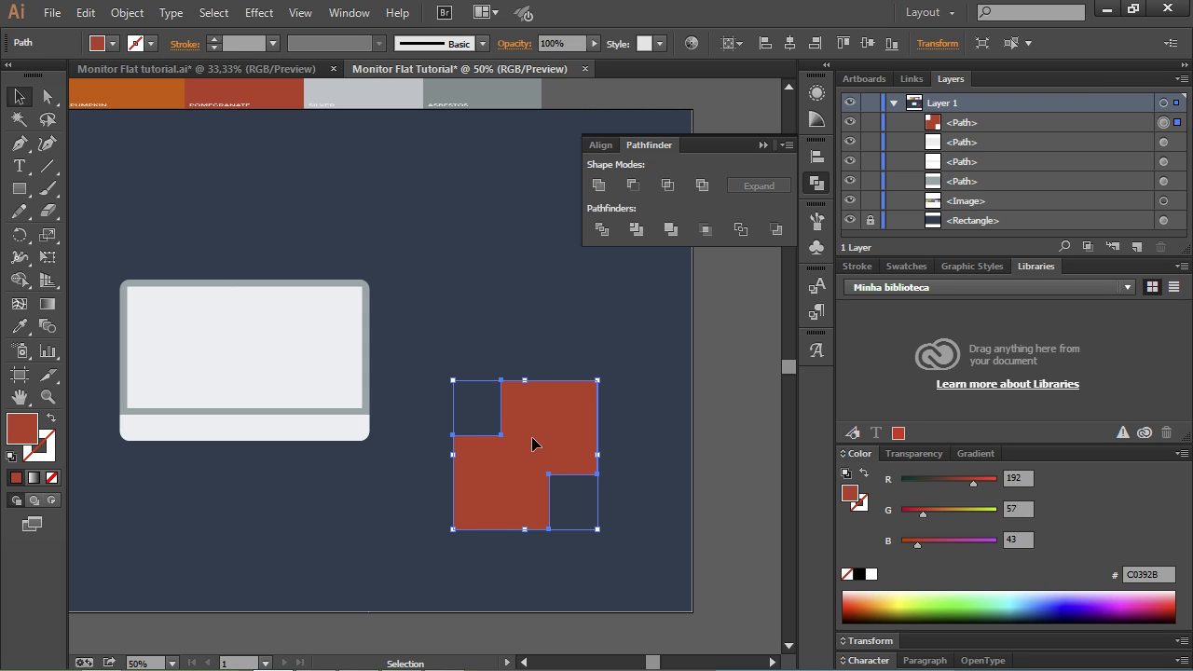
{"action": "key", "text": "ctrl+z"}
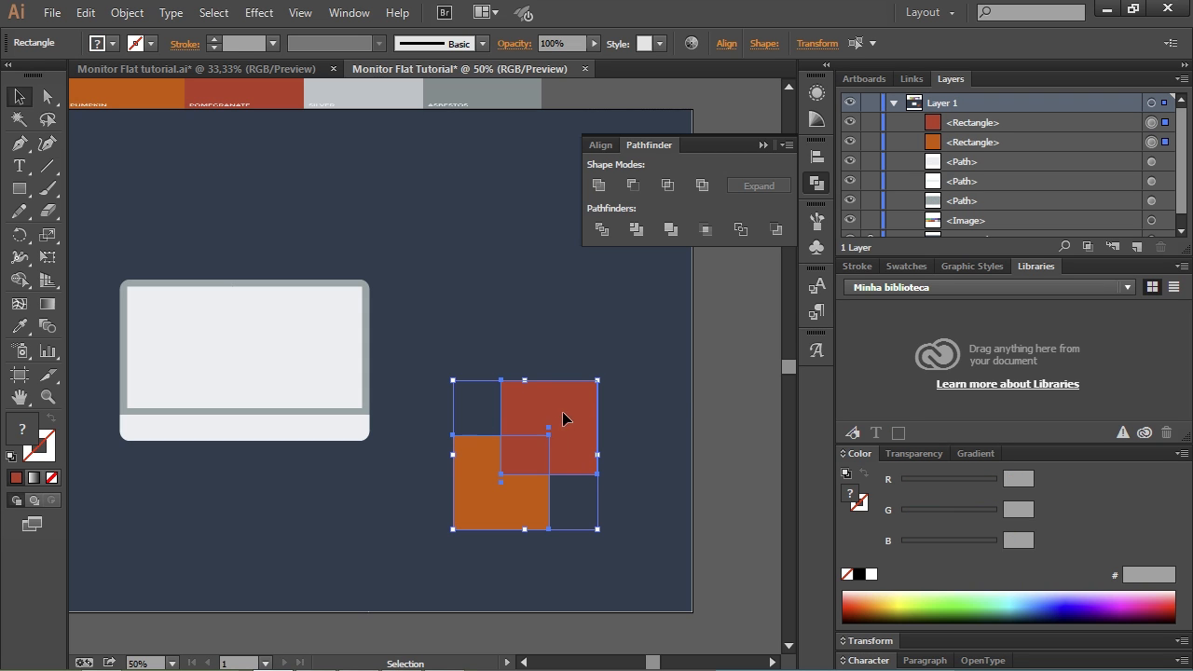
{"action": "left_click", "coordinate": [710, 389]}
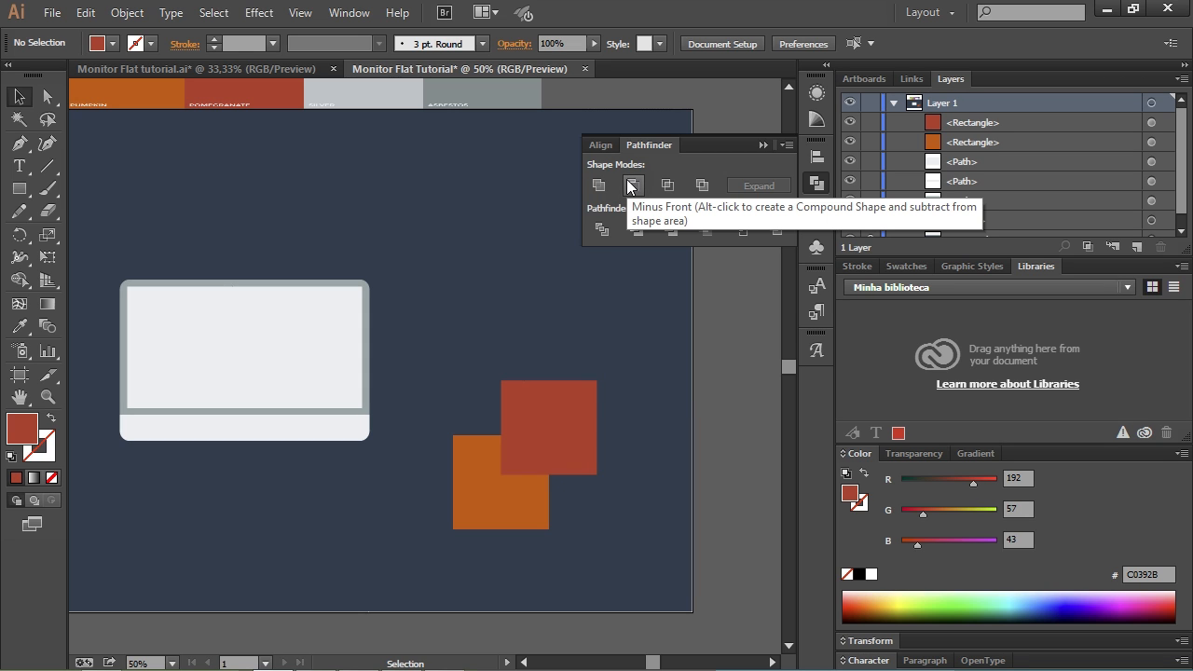
Step: Subtract the Pomegranate square from the Pumpkin square with the Pathfinder's Minus Front, and undo the subtraction
{"action": "left_click", "coordinate": [483, 479]}
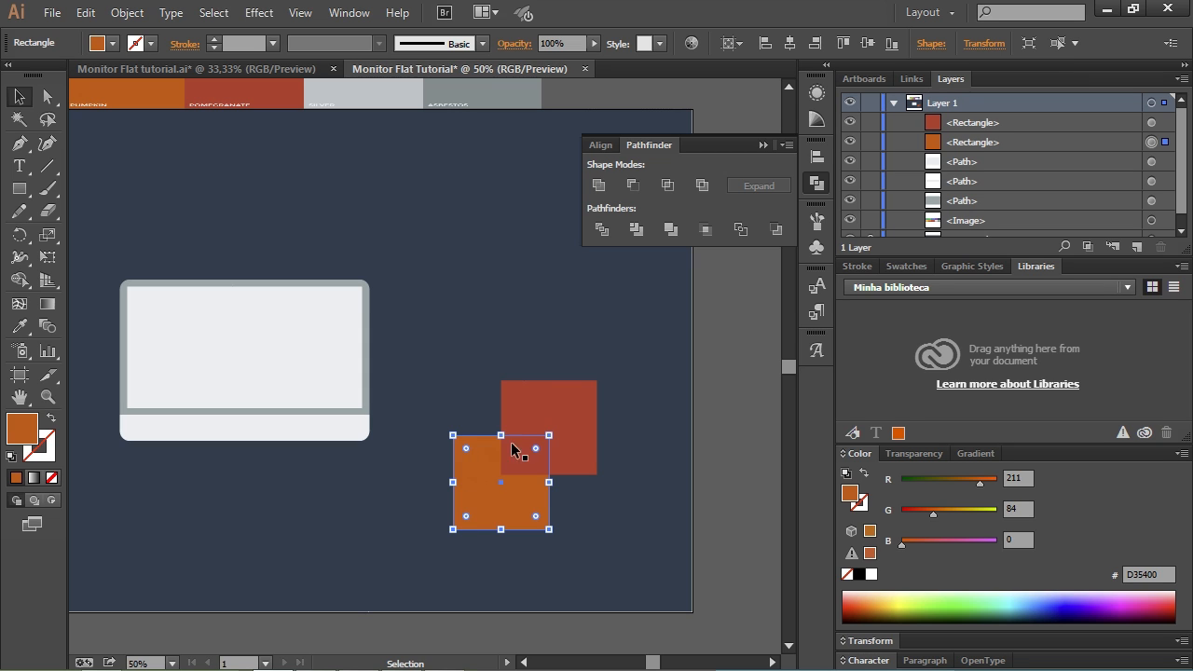
{"action": "left_click", "coordinate": [564, 403]}
{"action": "left_click", "coordinate": [458, 479], "text": "shift"}
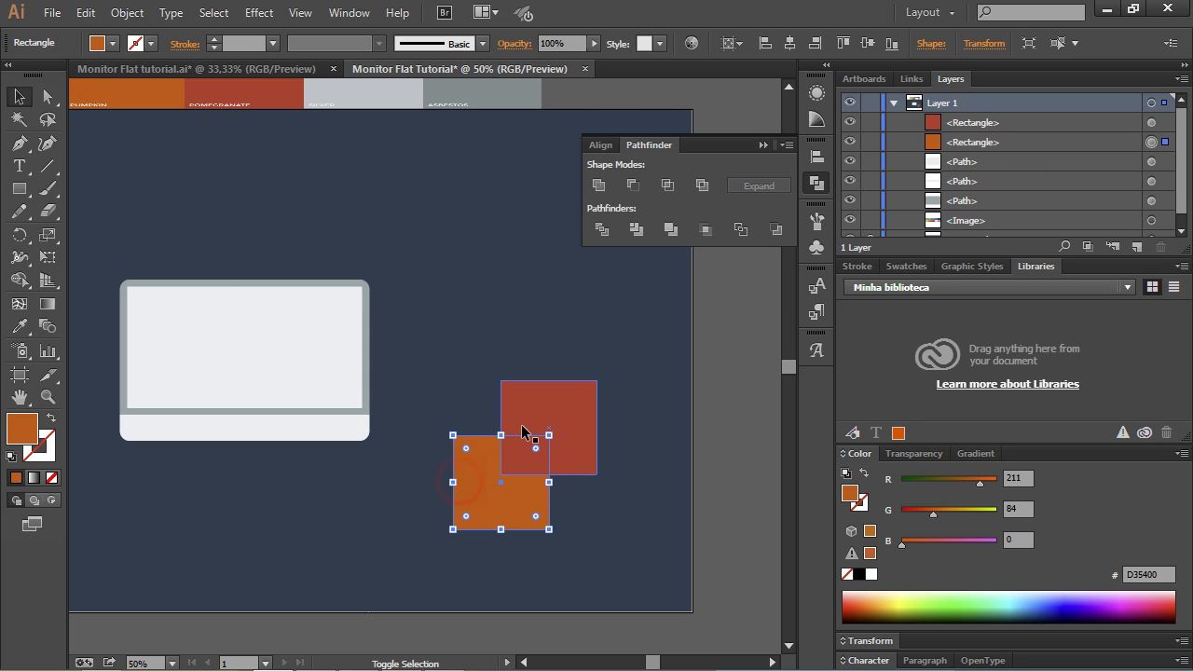
{"action": "left_click", "coordinate": [633, 185]}
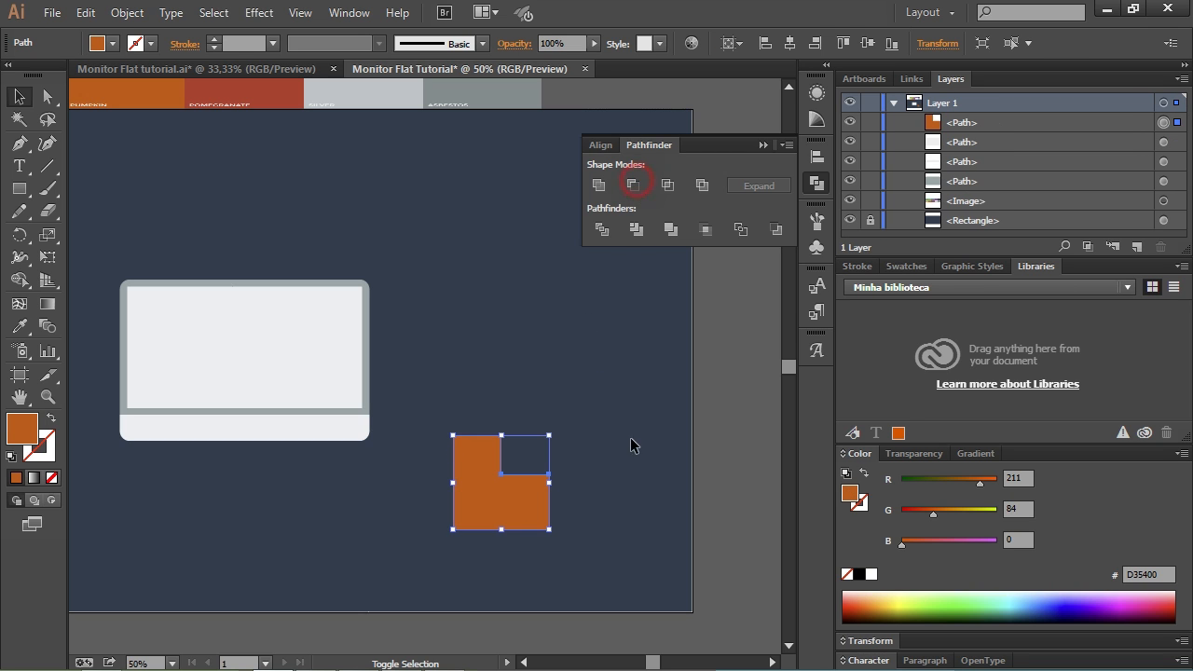
{"action": "key", "text": "ctrl+z"}
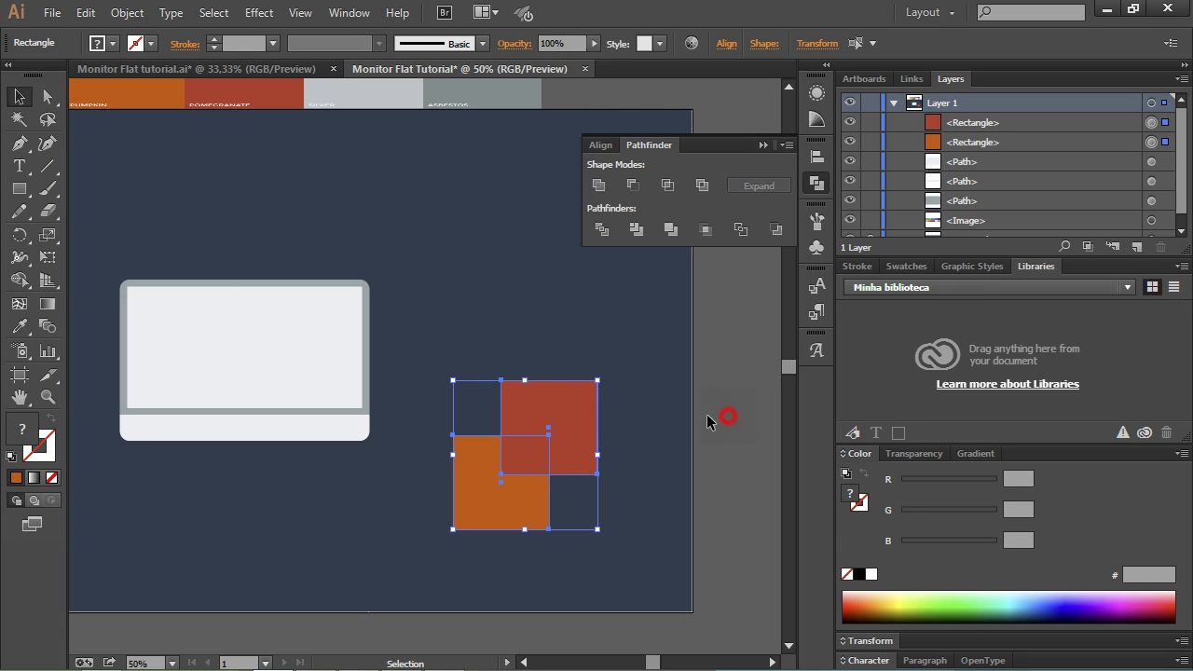
Step: Move the Pomegranate square down over most of the Pumpkin square, apply Minus Front to both, and undo the subtraction and move
{"action": "left_click", "coordinate": [567, 411]}
{"action": "left_click_drag", "start_coordinate": [568, 406], "coordinate": [533, 446]}
{"action": "left_click", "coordinate": [457, 489], "text": "shift"}
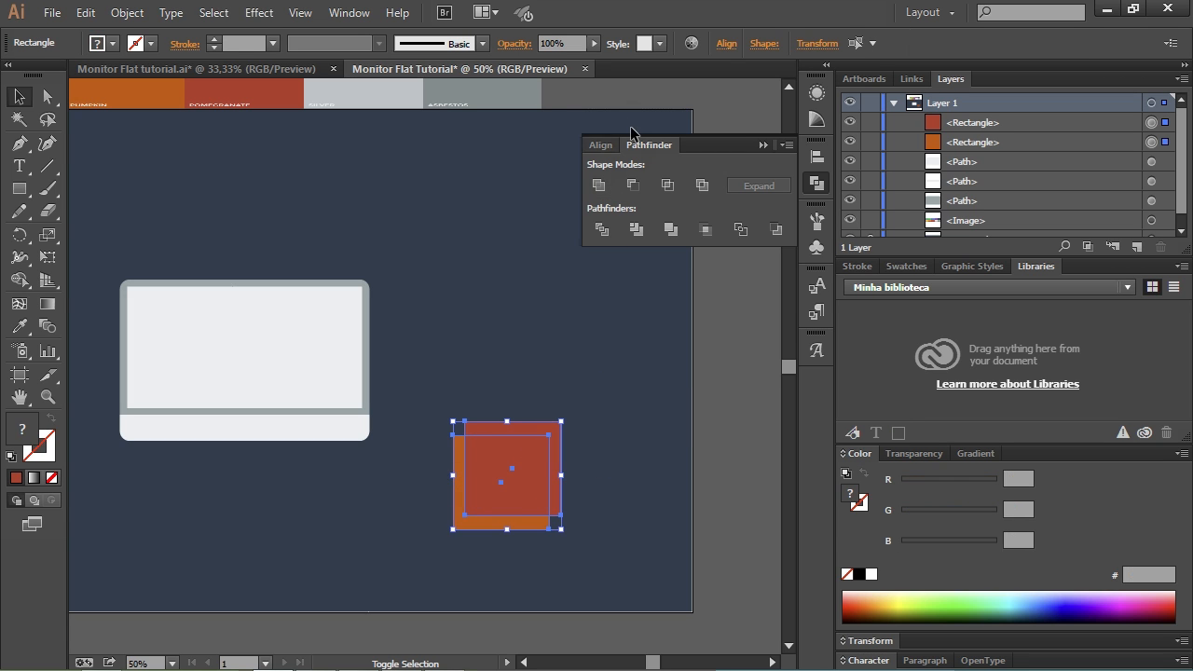
{"action": "left_click", "coordinate": [633, 185]}
{"action": "left_click", "coordinate": [714, 328]}
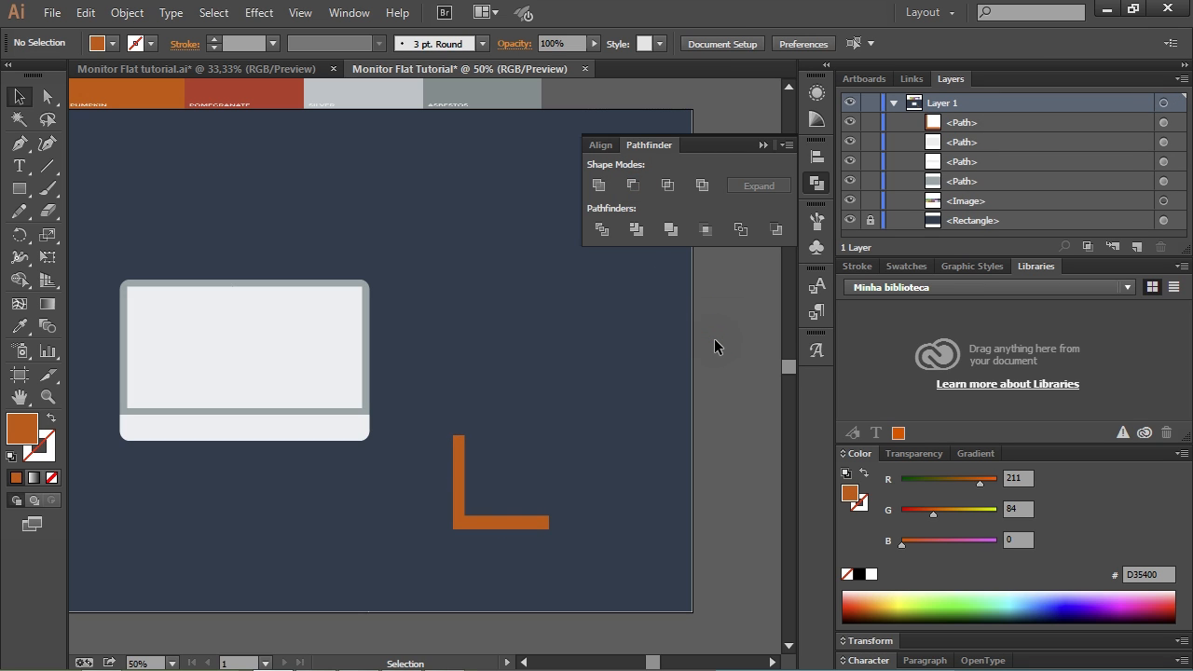
{"action": "key", "text": "ctrl+z"}
{"action": "key", "text": "ctrl+z"}
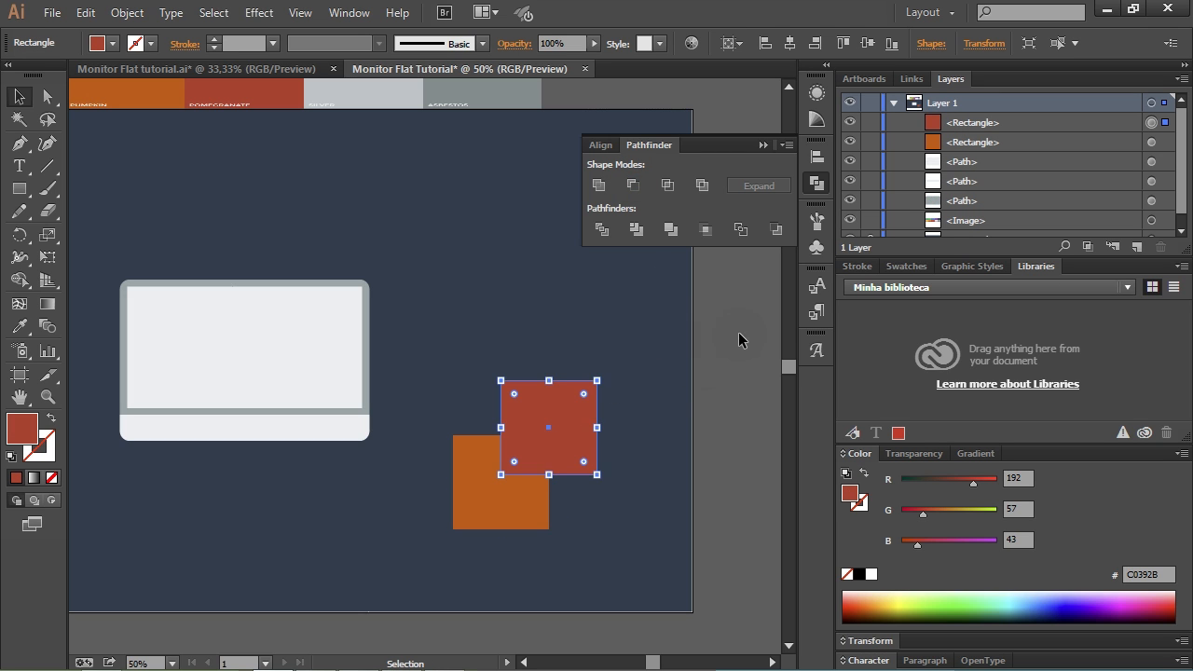
Step: Intersect the Pumpkin and Pomegranate squares with the Pathfinder to keep only their overlap, and undo the intersection
{"action": "left_click", "coordinate": [740, 334]}
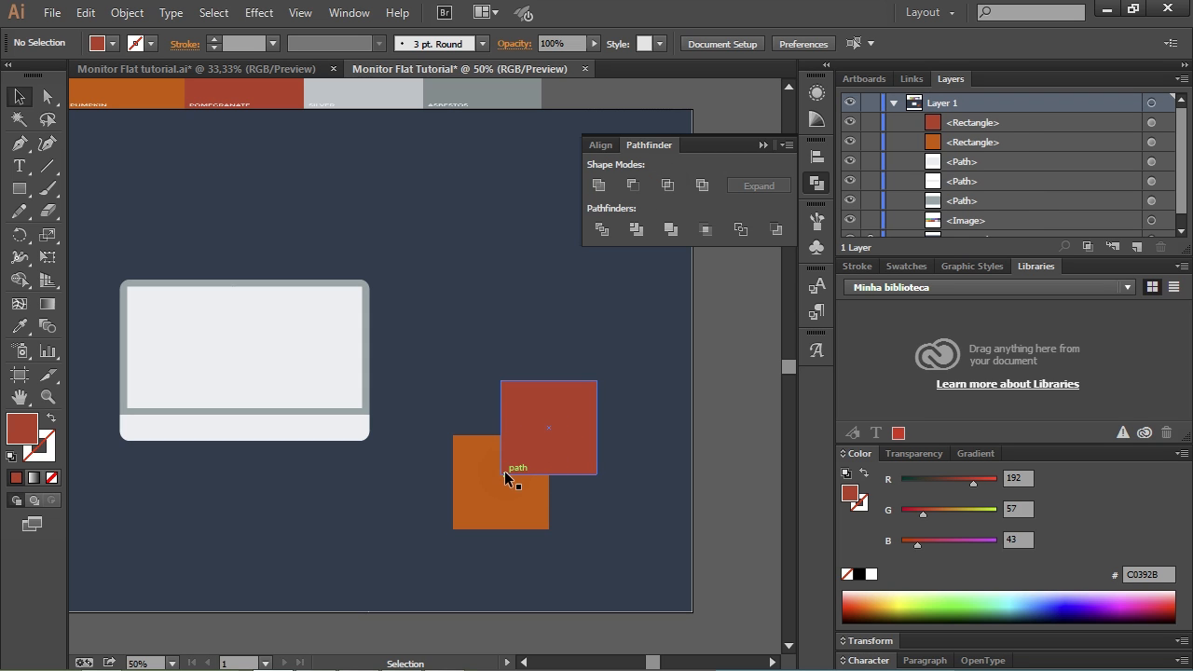
{"action": "left_click", "coordinate": [472, 479]}
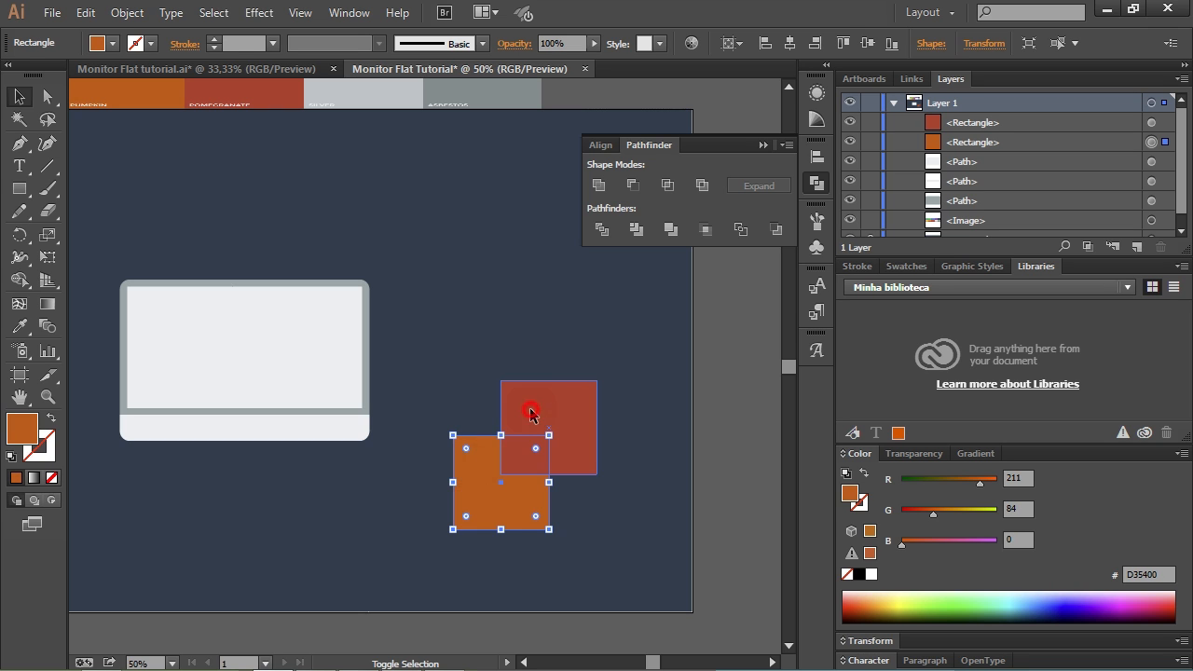
{"action": "left_click", "coordinate": [530, 403], "text": "shift"}
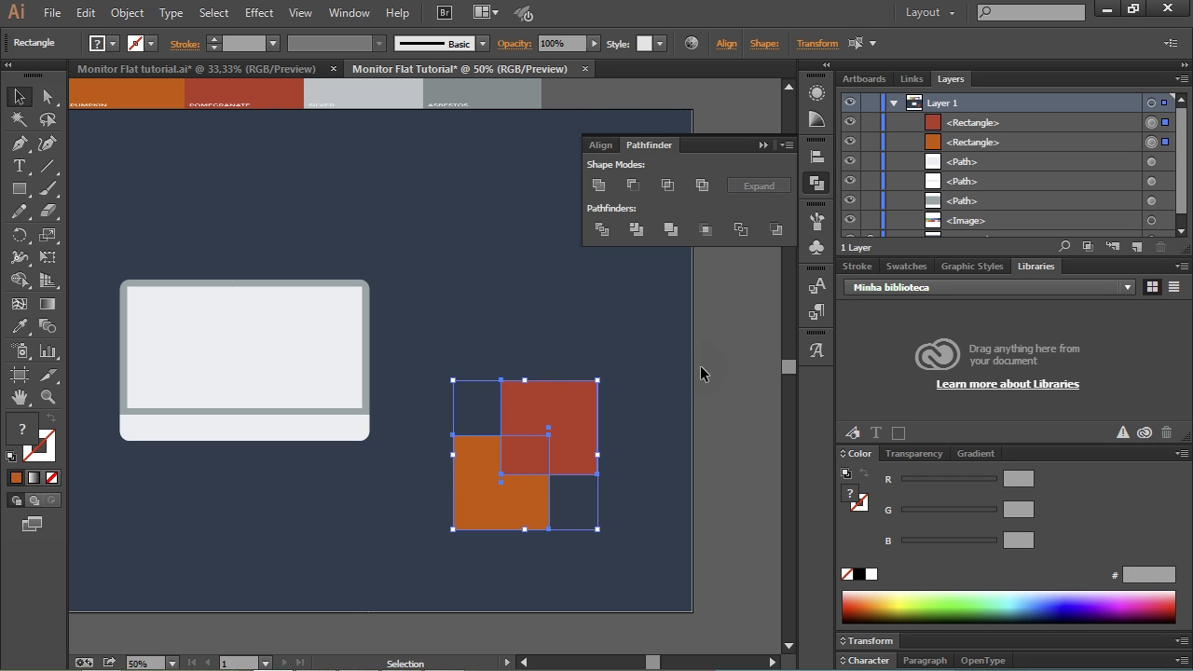
{"action": "left_click", "coordinate": [703, 369]}
{"action": "left_click", "coordinate": [493, 455]}
{"action": "left_click", "coordinate": [534, 401], "text": "shift"}
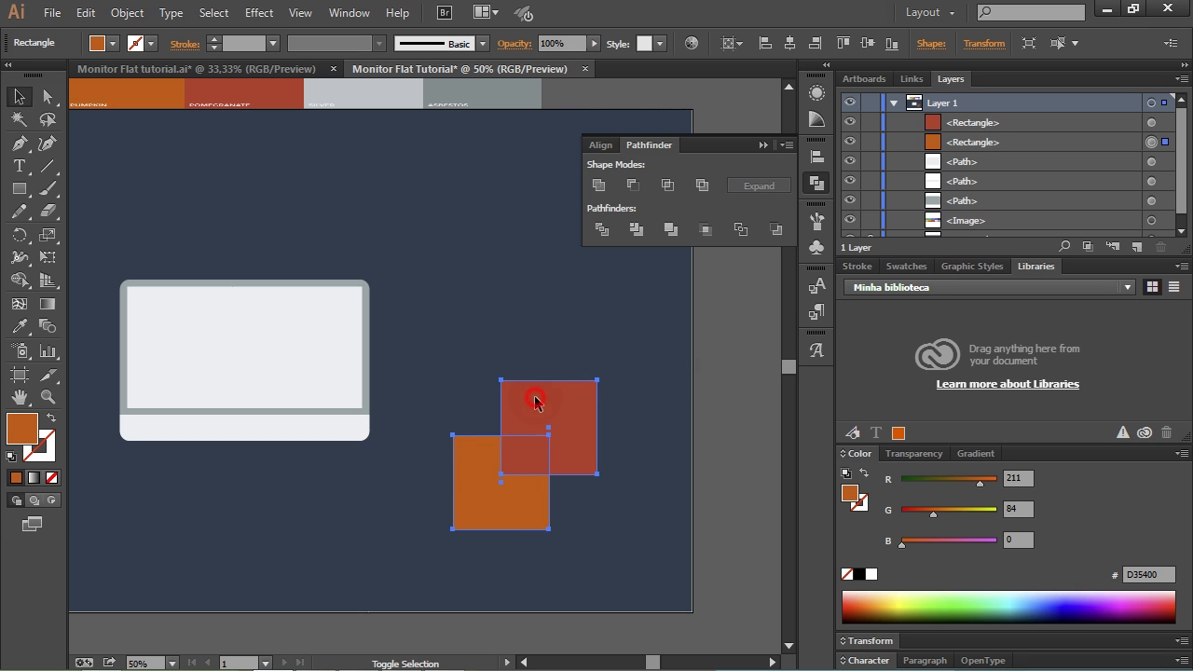
{"action": "left_click", "coordinate": [668, 185]}
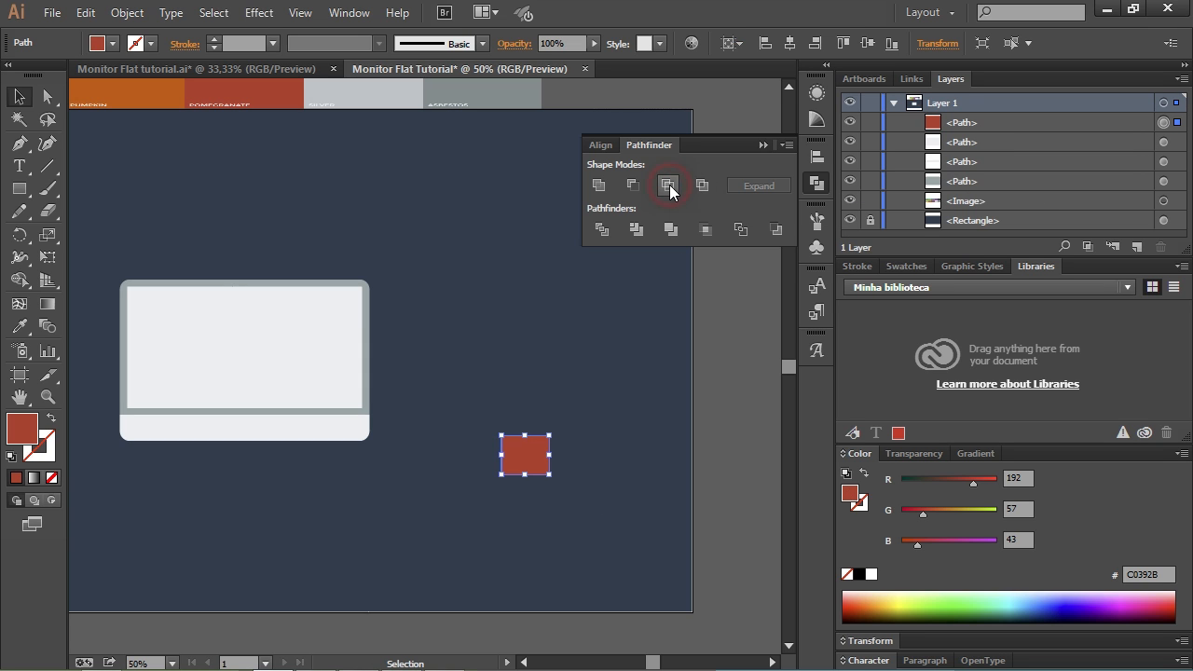
{"action": "left_click", "coordinate": [744, 349]}
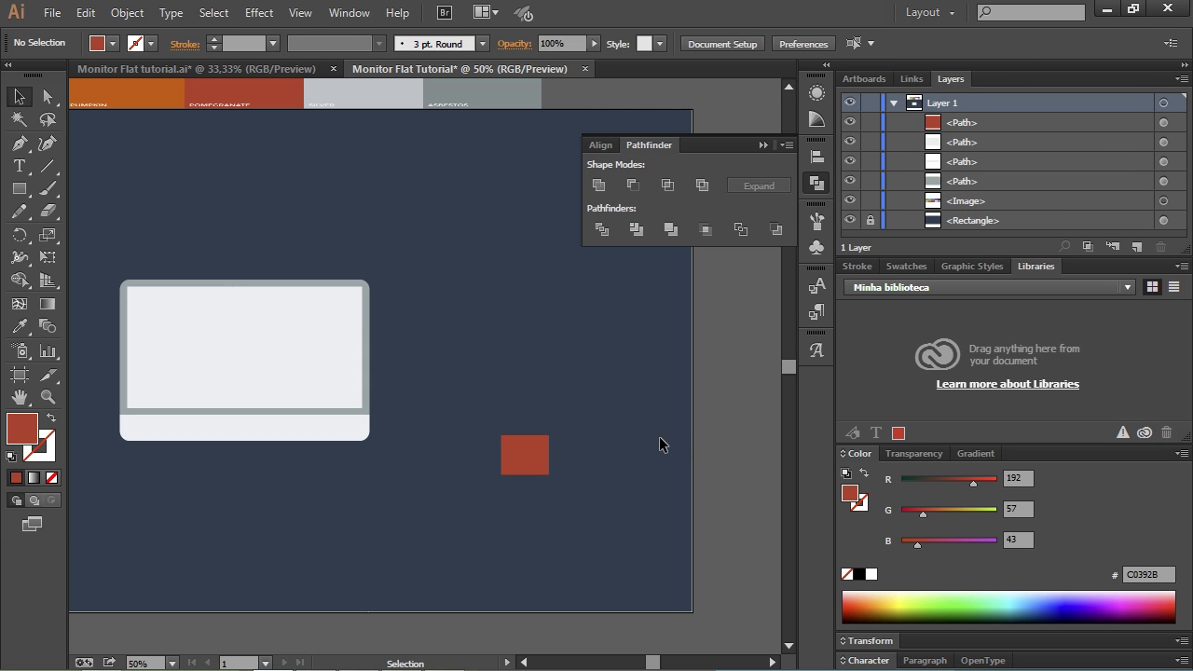
{"action": "key", "text": "ctrl+z"}
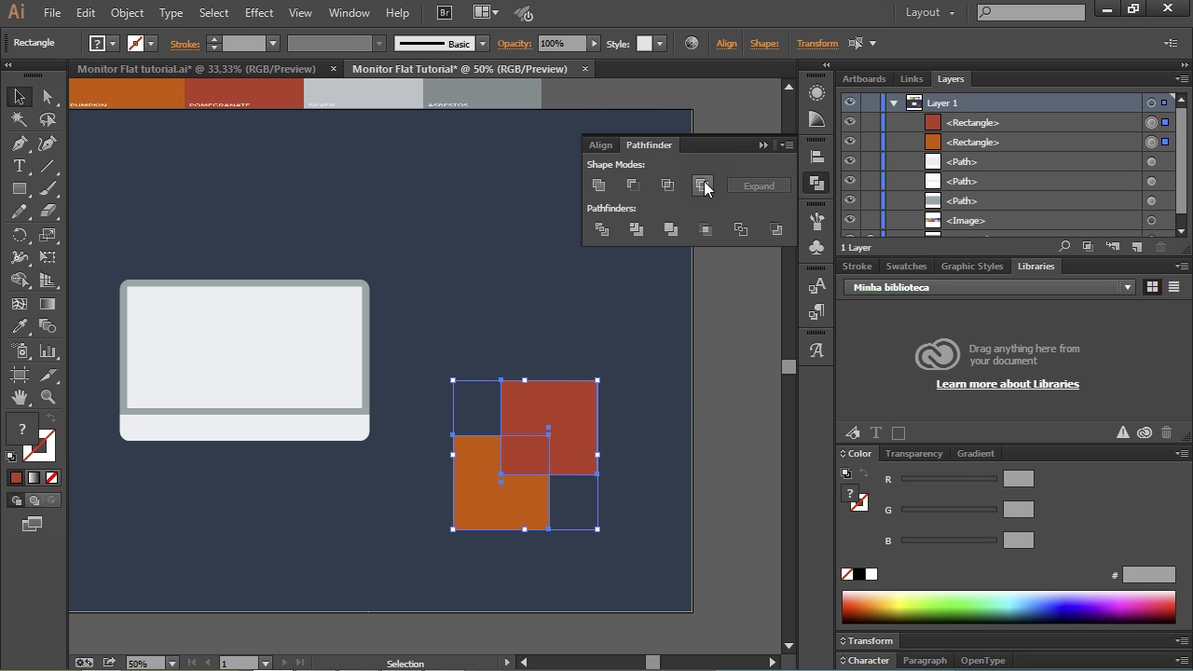
Step: Exclude the overlap of the Pomegranate and Pumpkin squares with the Pathfinder, shift the resulting group, and undo both changes
{"action": "left_click", "coordinate": [722, 355]}
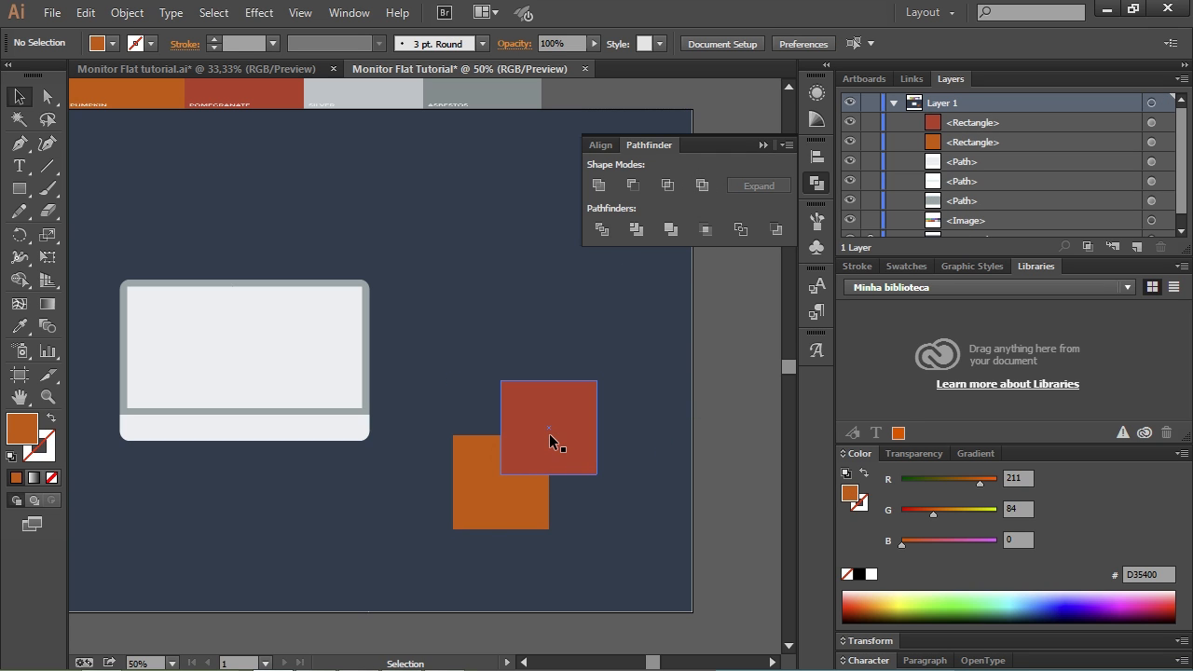
{"action": "left_click", "coordinate": [549, 435]}
{"action": "left_click", "coordinate": [473, 481], "text": "shift"}
{"action": "left_click", "coordinate": [701, 185]}
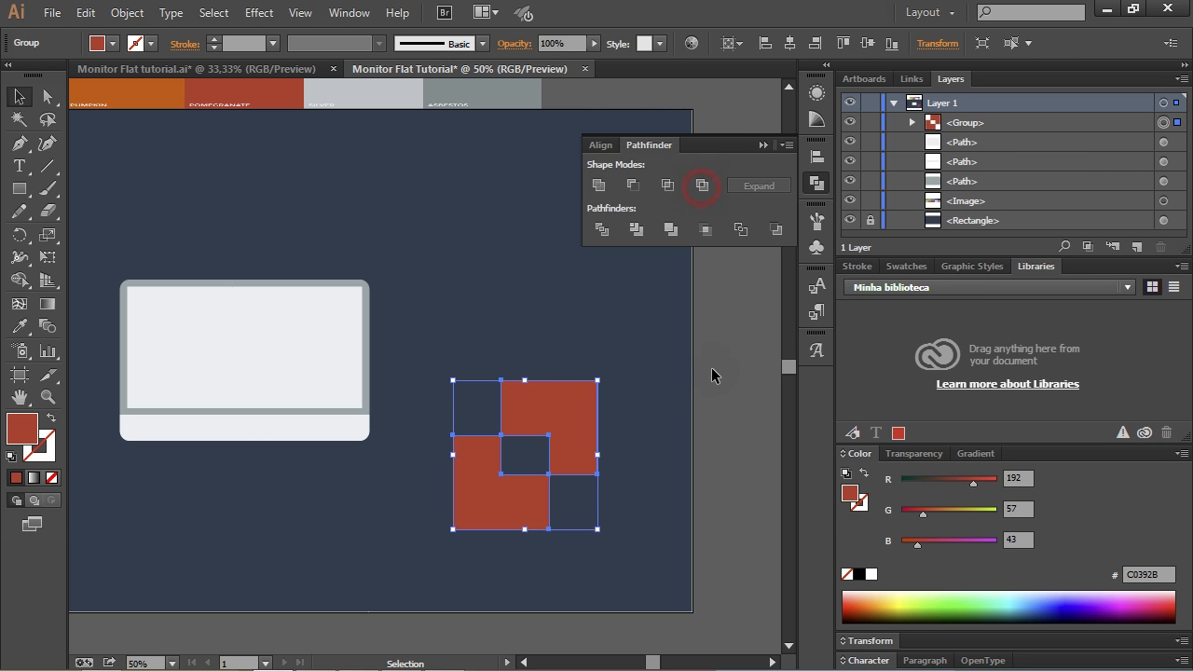
{"action": "left_click", "coordinate": [712, 372]}
{"action": "left_click", "coordinate": [535, 411]}
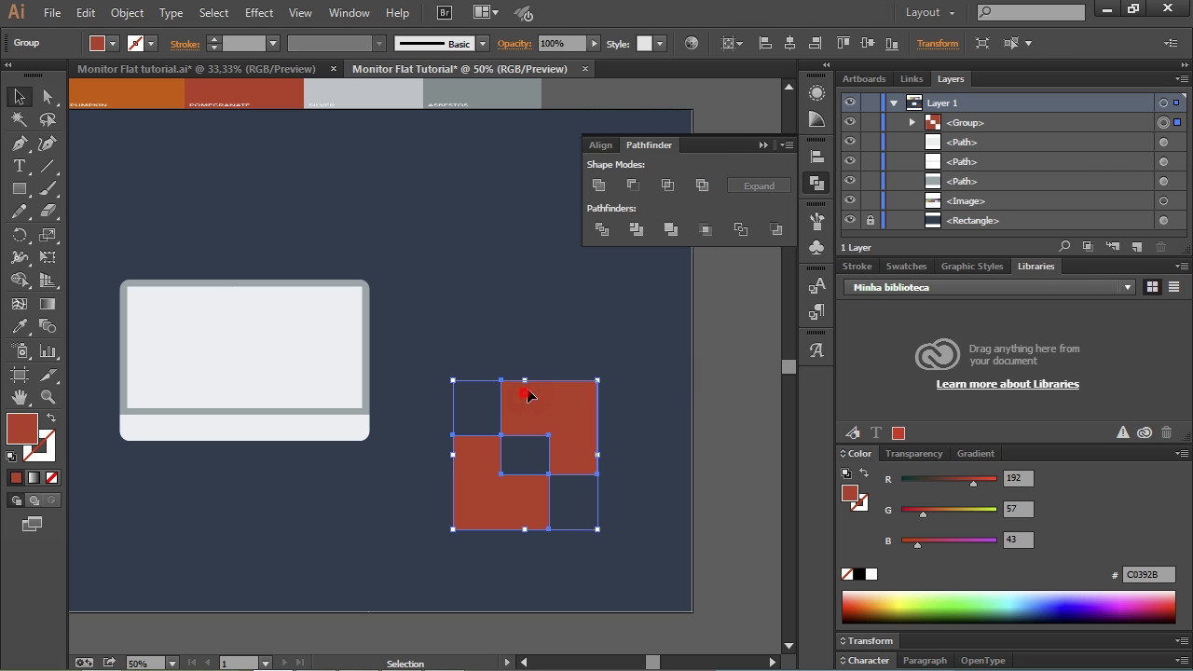
{"action": "left_click_drag", "start_coordinate": [525, 393], "coordinate": [574, 345]}
{"action": "key", "text": "ctrl+z"}
{"action": "key", "text": "ctrl+z"}
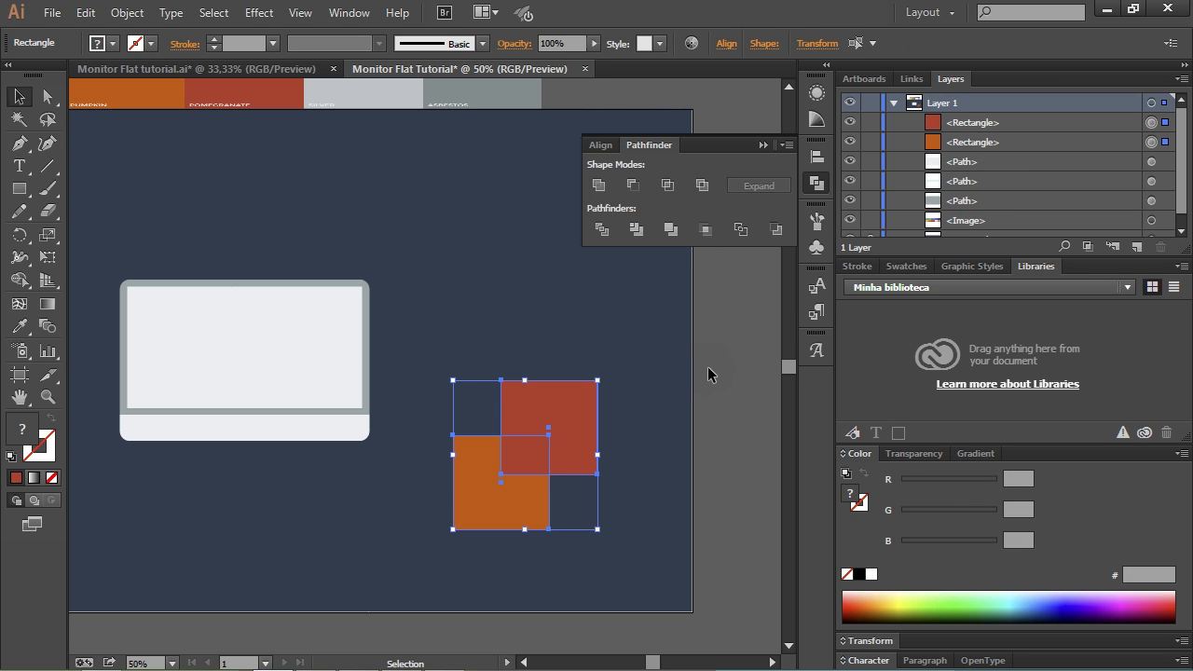
{"action": "key", "text": "space"}
{"action": "left_click_drag", "start_coordinate": [733, 401], "coordinate": [731, 388]}
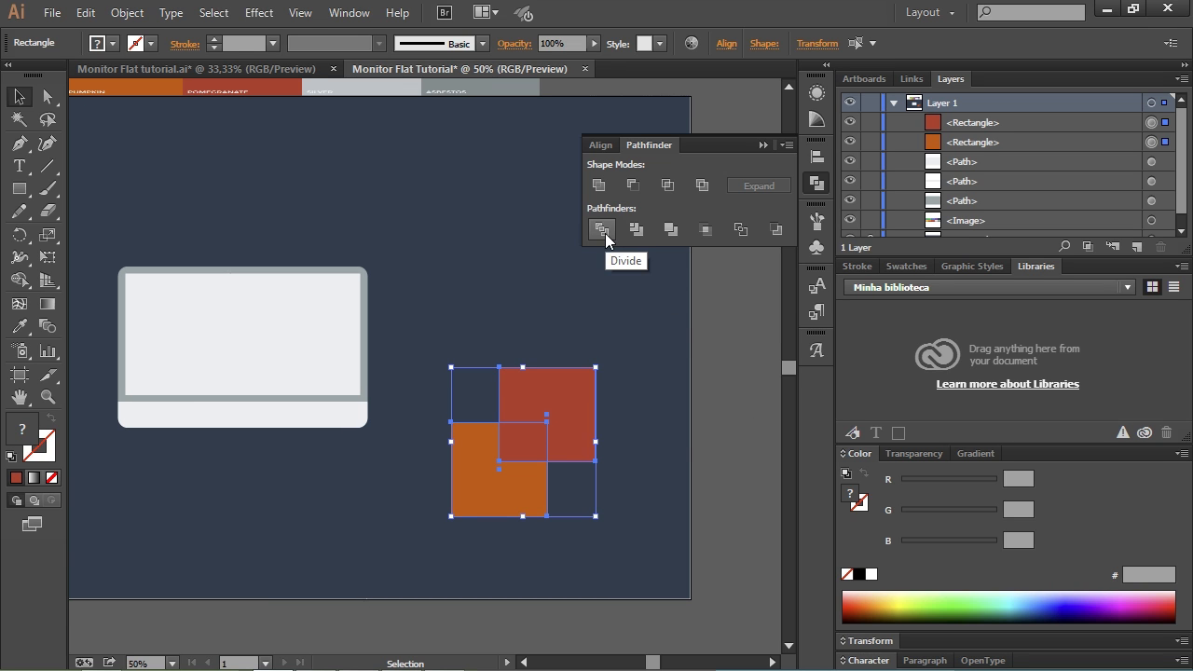
{"action": "left_click", "coordinate": [721, 465]}
{"action": "key", "text": "space"}
{"action": "left_click_drag", "start_coordinate": [721, 465], "coordinate": [726, 456]}
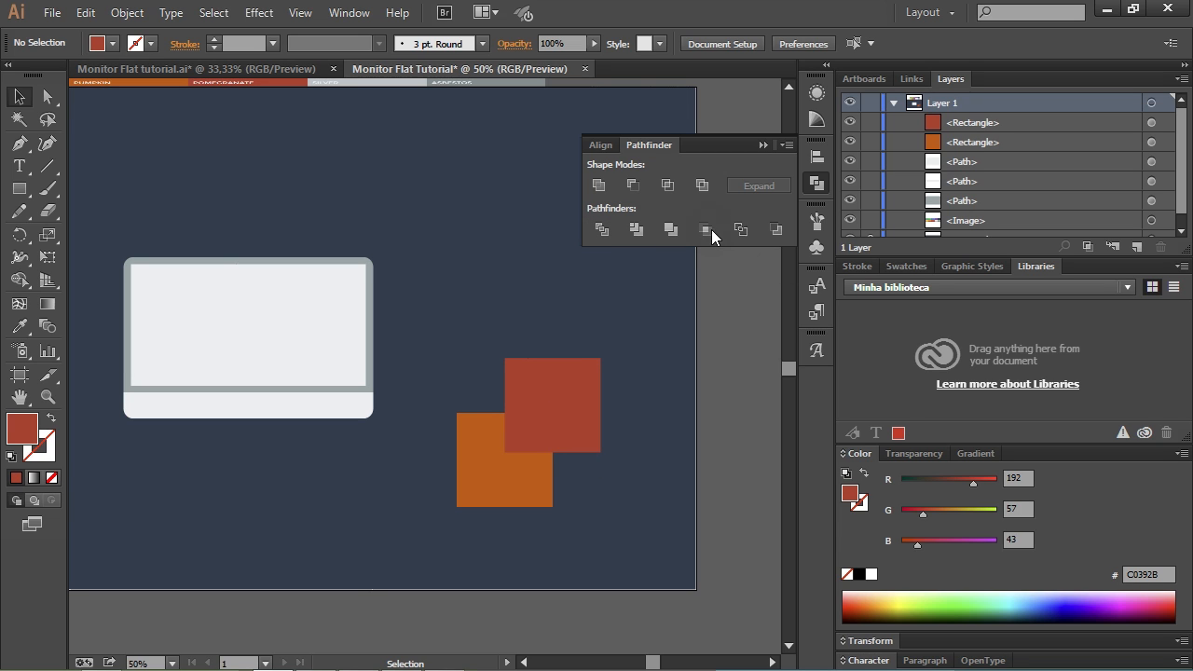
{"action": "left_click", "coordinate": [747, 407]}
Step: Reshape the Pomegranate square into a wide, low bar lying horizontally across the middle of the Pumpkin square
{"action": "left_click", "coordinate": [566, 409]}
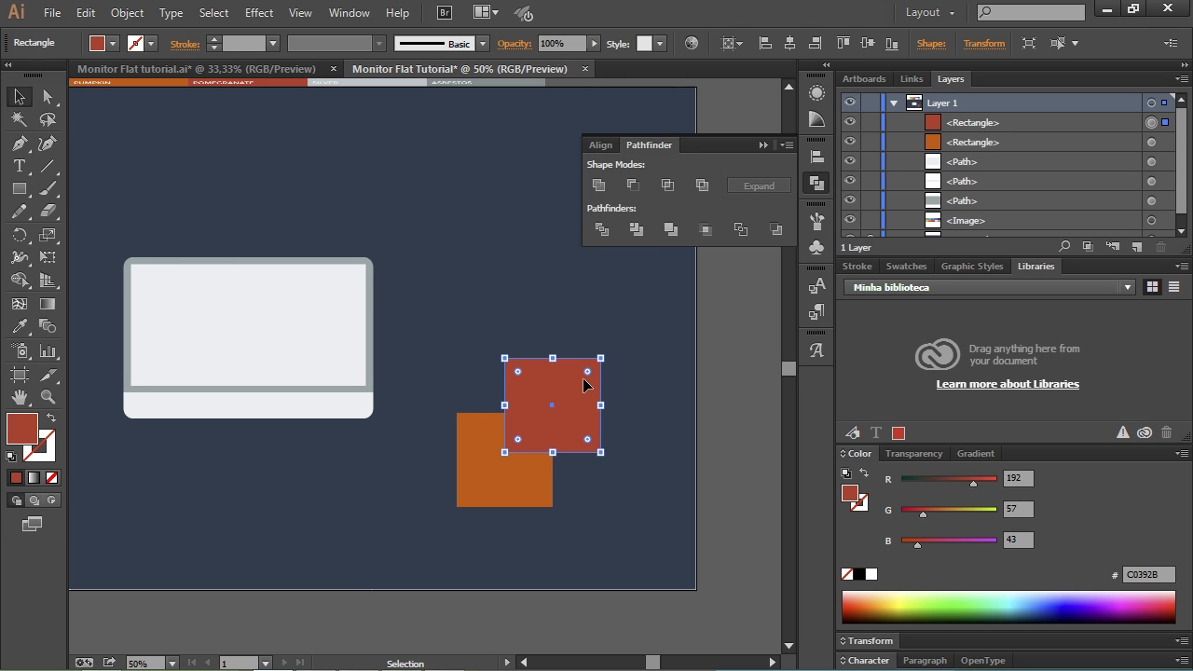
{"action": "left_click_drag", "start_coordinate": [573, 396], "coordinate": [573, 357]}
{"action": "left_click_drag", "start_coordinate": [485, 453], "coordinate": [478, 361]}
{"action": "left_click", "coordinate": [535, 371], "text": "shift"}
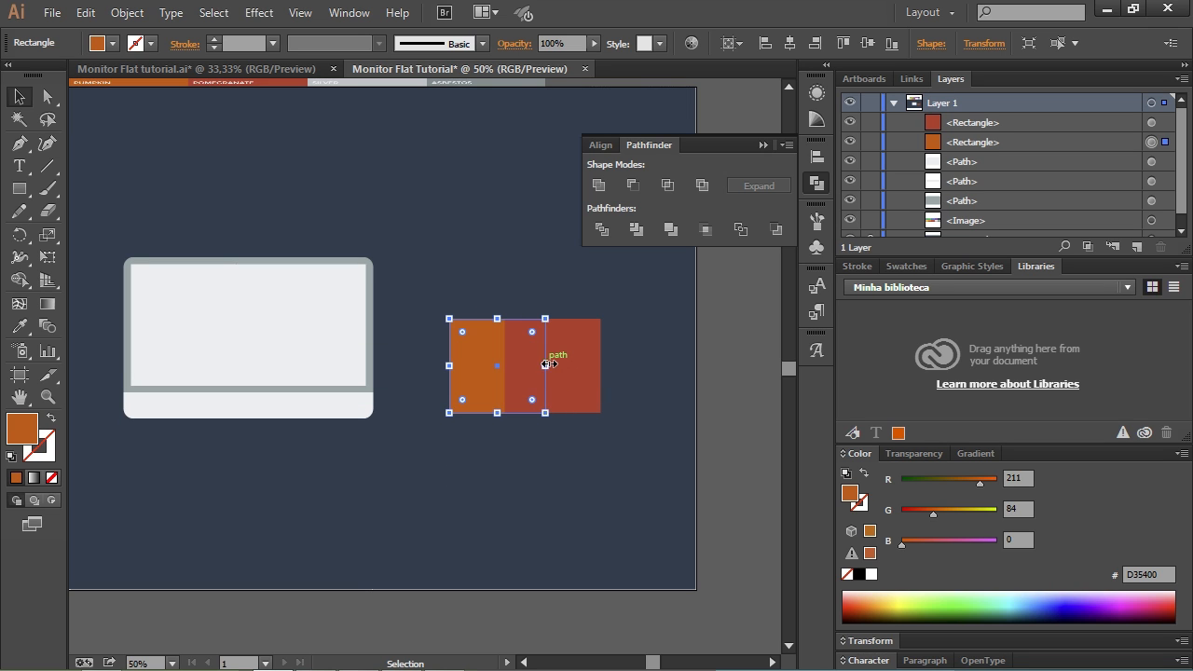
{"action": "left_click_drag", "start_coordinate": [602, 366], "coordinate": [598, 460]}
{"action": "key", "text": "ctrl+z"}
{"action": "key", "text": "ctrl+z"}
{"action": "left_click", "coordinate": [571, 345]}
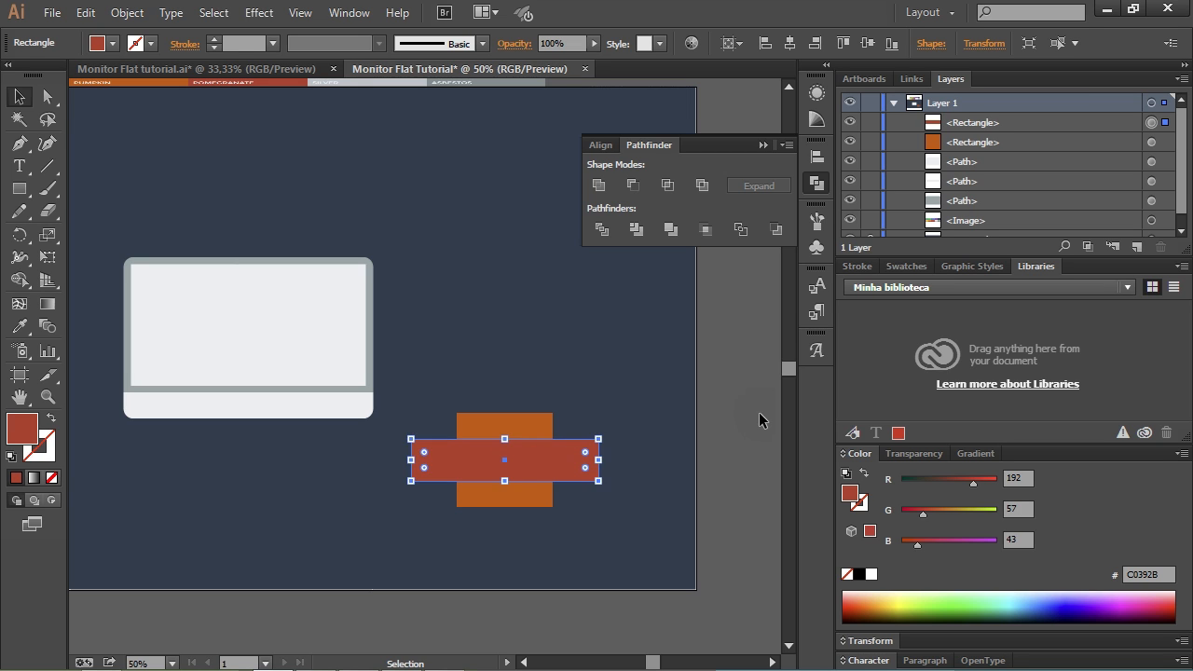
{"action": "left_click", "coordinate": [760, 413]}
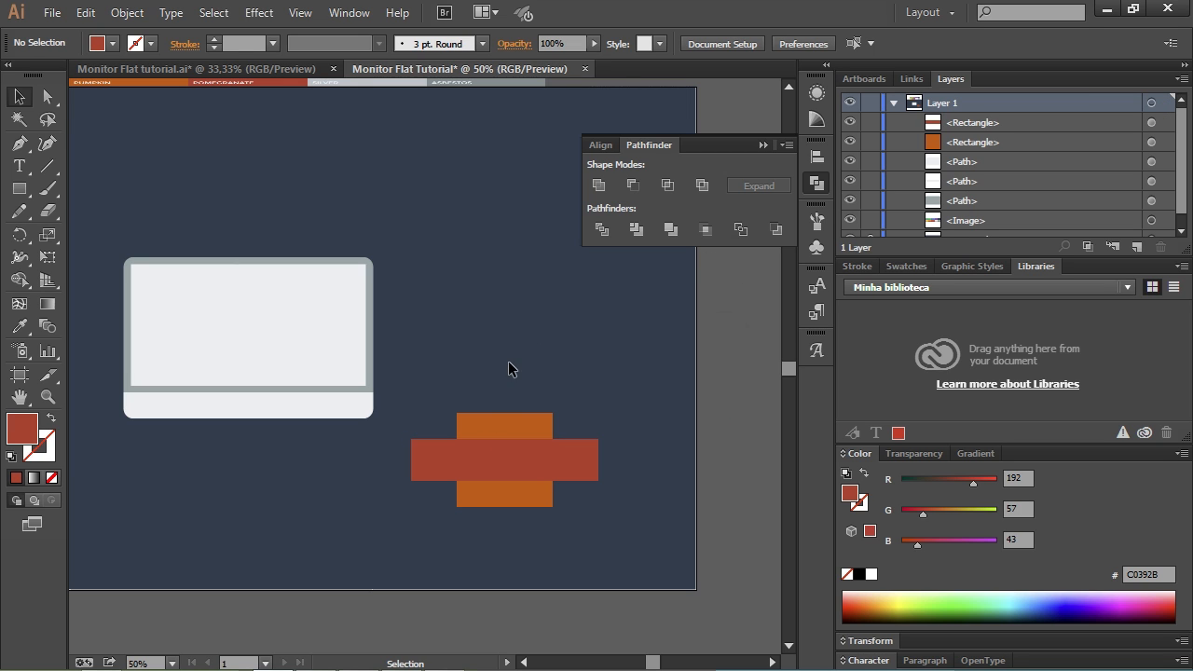
Step: Divide the Pumpkin square and the Pomegranate bar crossing it along their overlapping edges with the Pathfinder
{"action": "left_click", "coordinate": [480, 416]}
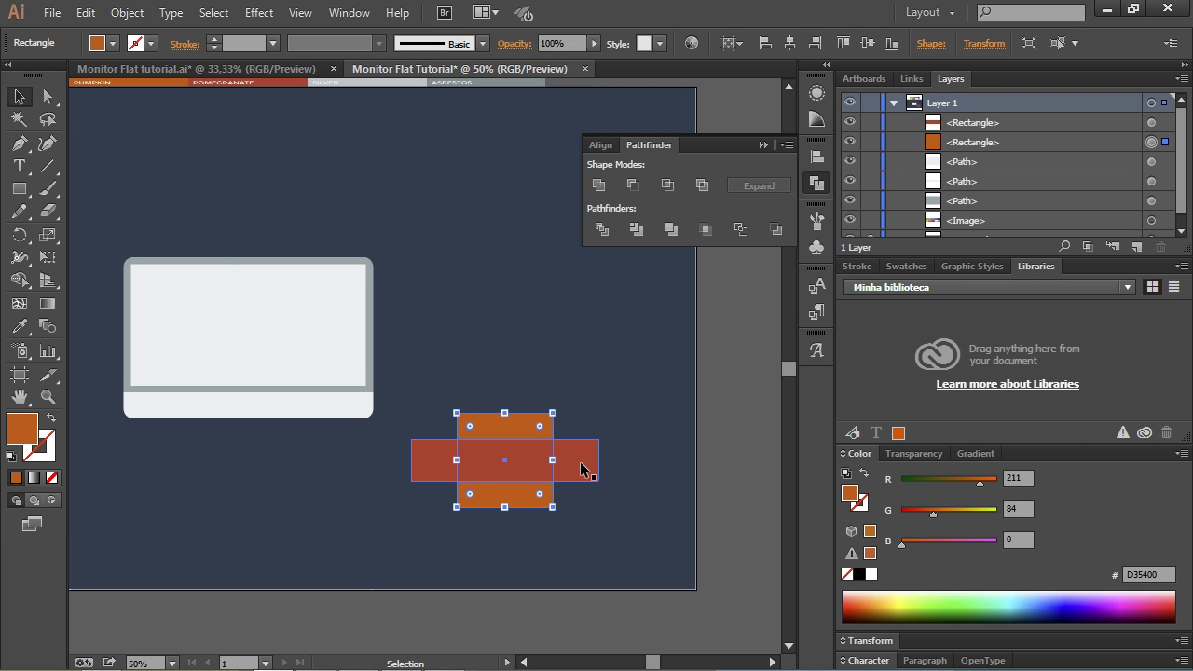
{"action": "left_click", "coordinate": [724, 419]}
{"action": "left_click", "coordinate": [562, 454]}
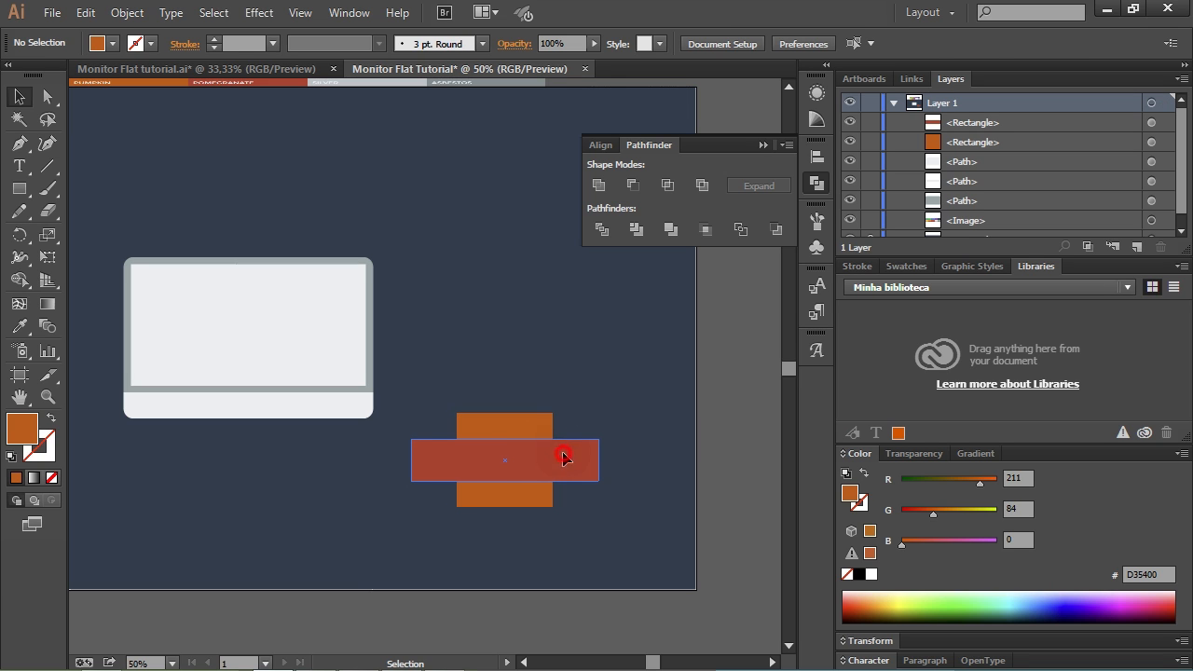
{"action": "left_click", "coordinate": [533, 419], "text": "shift"}
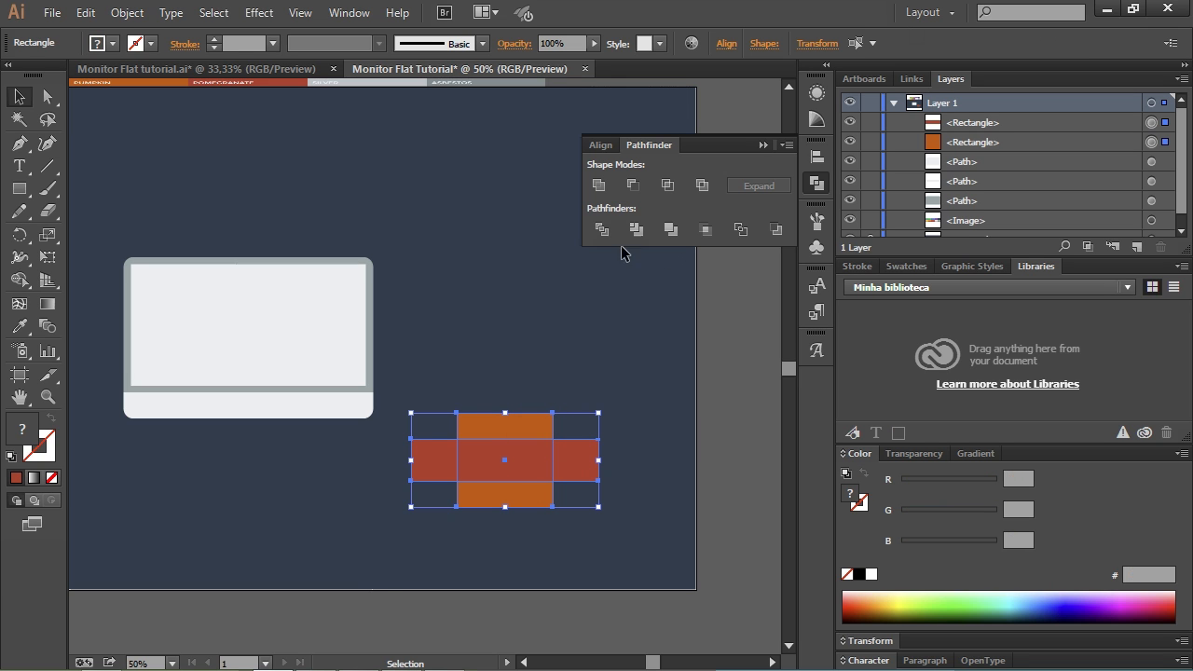
{"action": "left_click", "coordinate": [602, 230]}
{"action": "left_click", "coordinate": [739, 358]}
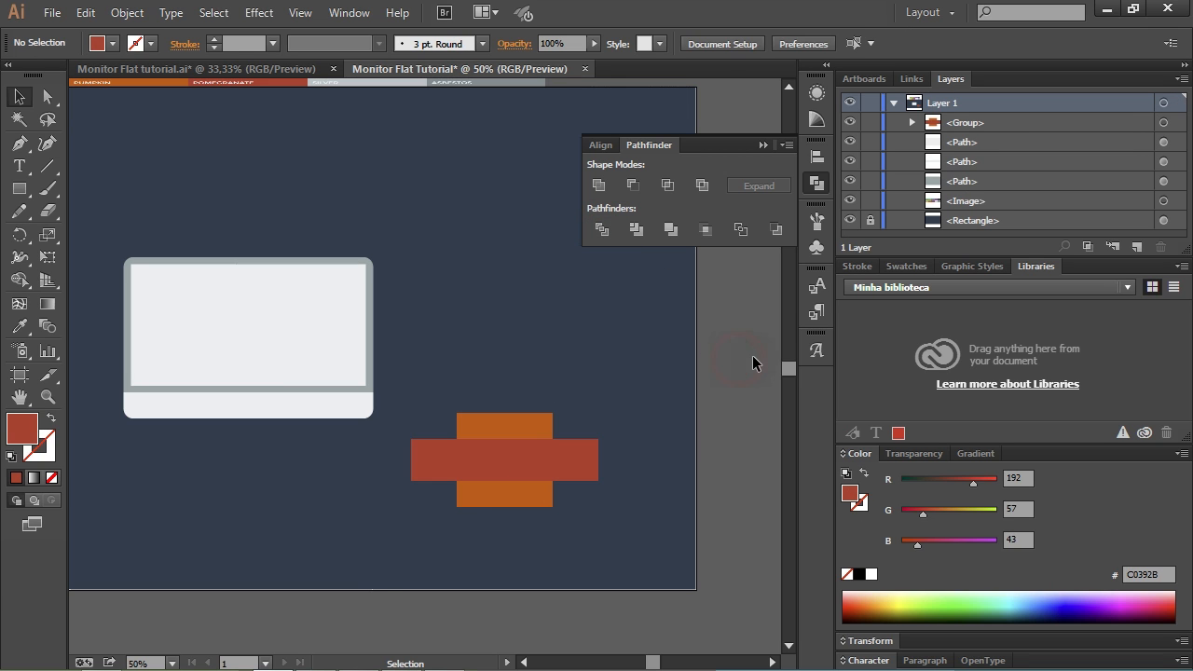
Step: Move the whole divided group up and slightly right, and undo the move
{"action": "left_click", "coordinate": [510, 460]}
{"action": "left_click_drag", "start_coordinate": [505, 467], "coordinate": [541, 372]}
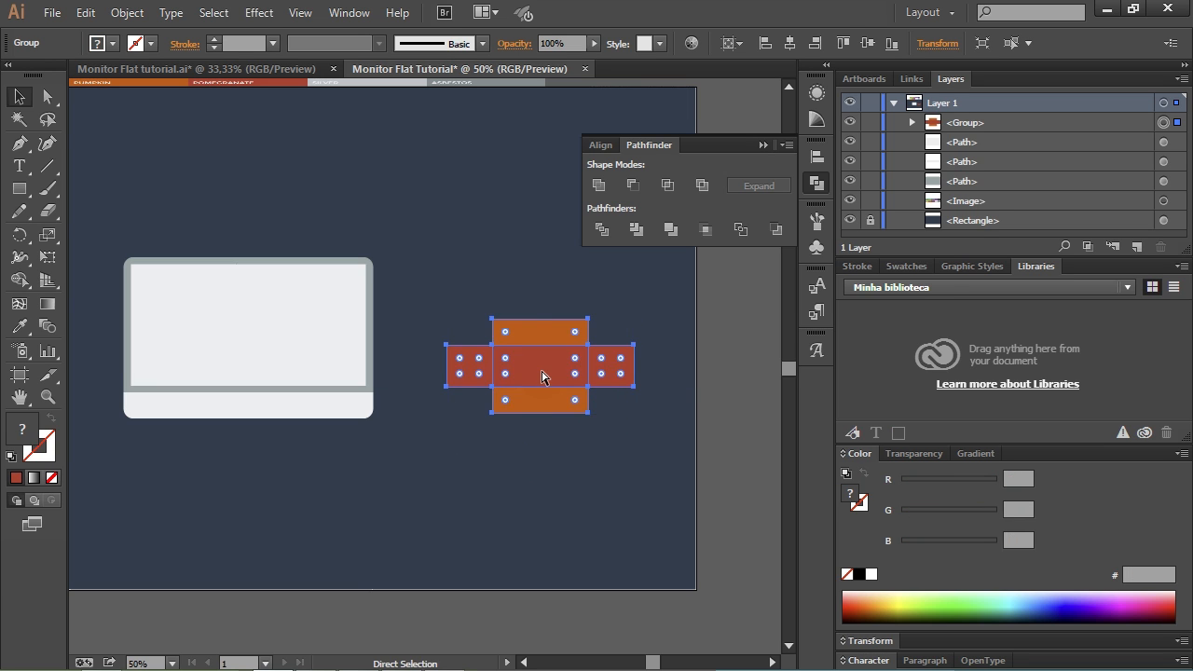
{"action": "key", "text": "ctrl+z"}
Step: Bring up the available commands for the divided group
{"action": "right_click", "coordinate": [527, 477]}
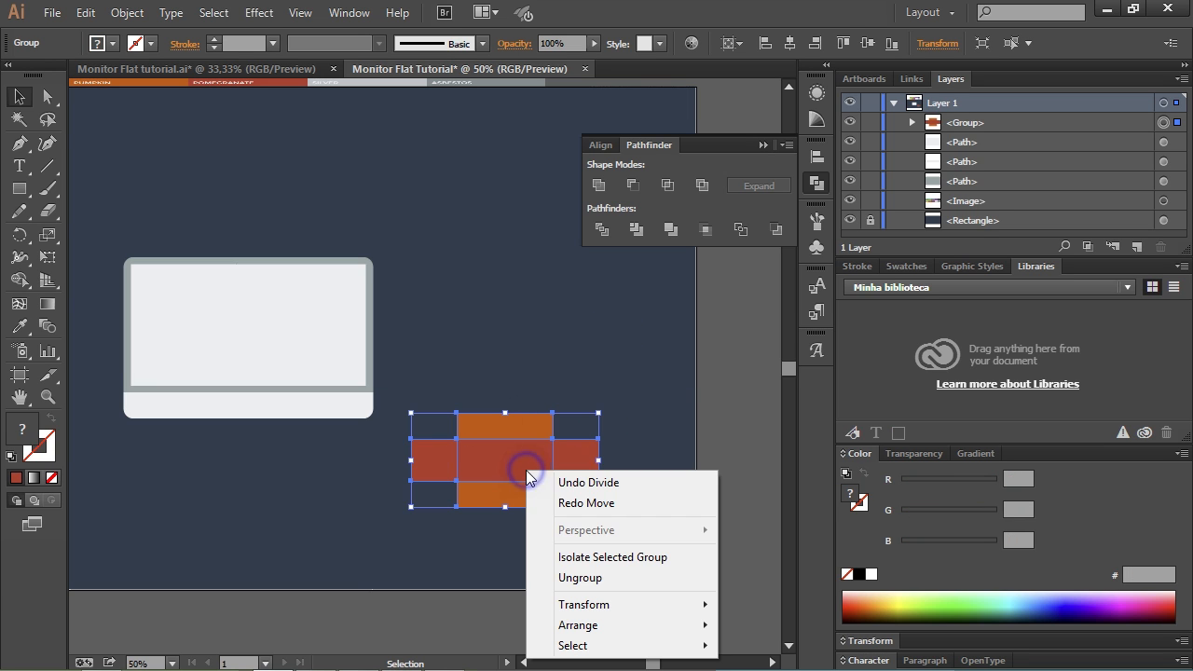
Step: Ungroup the divided red and orange shapes and try moving individual pieces apart, undoing each move
{"action": "left_click", "coordinate": [580, 578]}
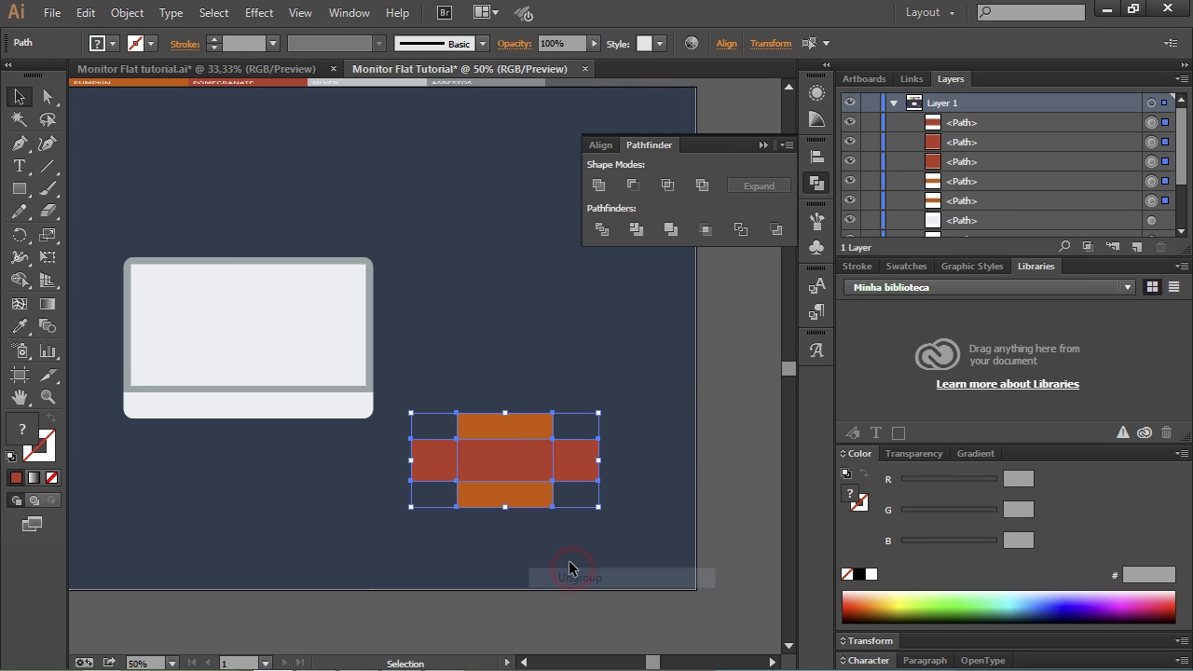
{"action": "left_click", "coordinate": [744, 394]}
{"action": "left_click_drag", "start_coordinate": [550, 469], "coordinate": [529, 332]}
{"action": "key", "text": "ctrl+z"}
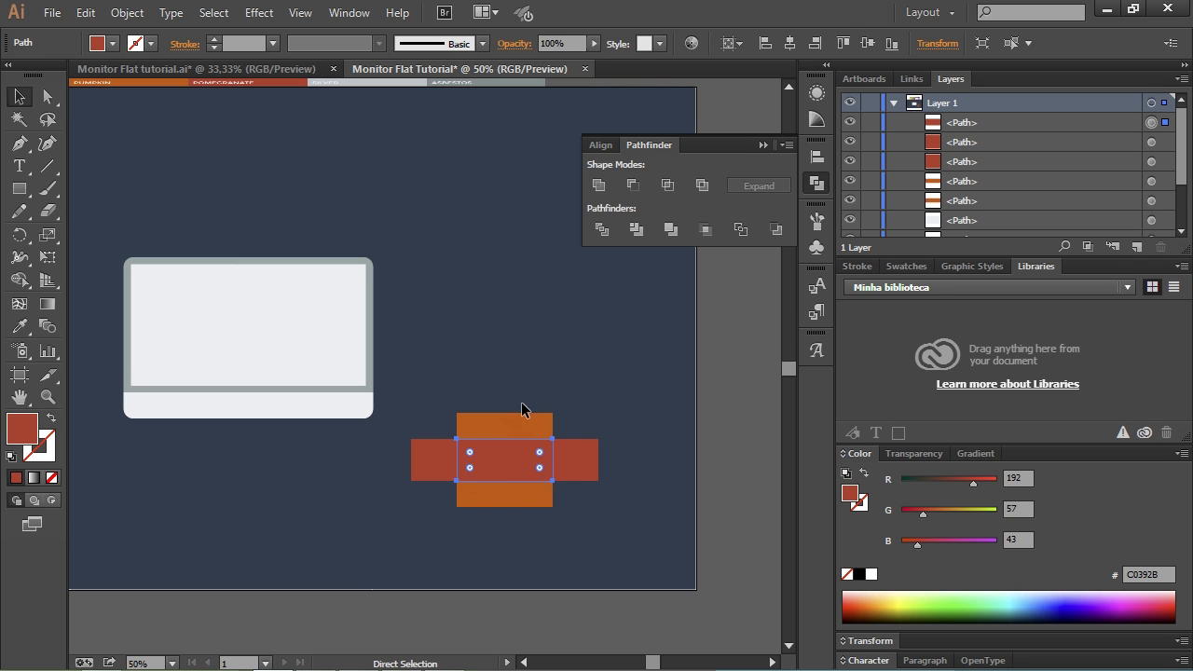
{"action": "left_click_drag", "start_coordinate": [513, 422], "coordinate": [544, 323]}
{"action": "key", "text": "ctrl+z"}
{"action": "left_click_drag", "start_coordinate": [568, 453], "coordinate": [643, 431]}
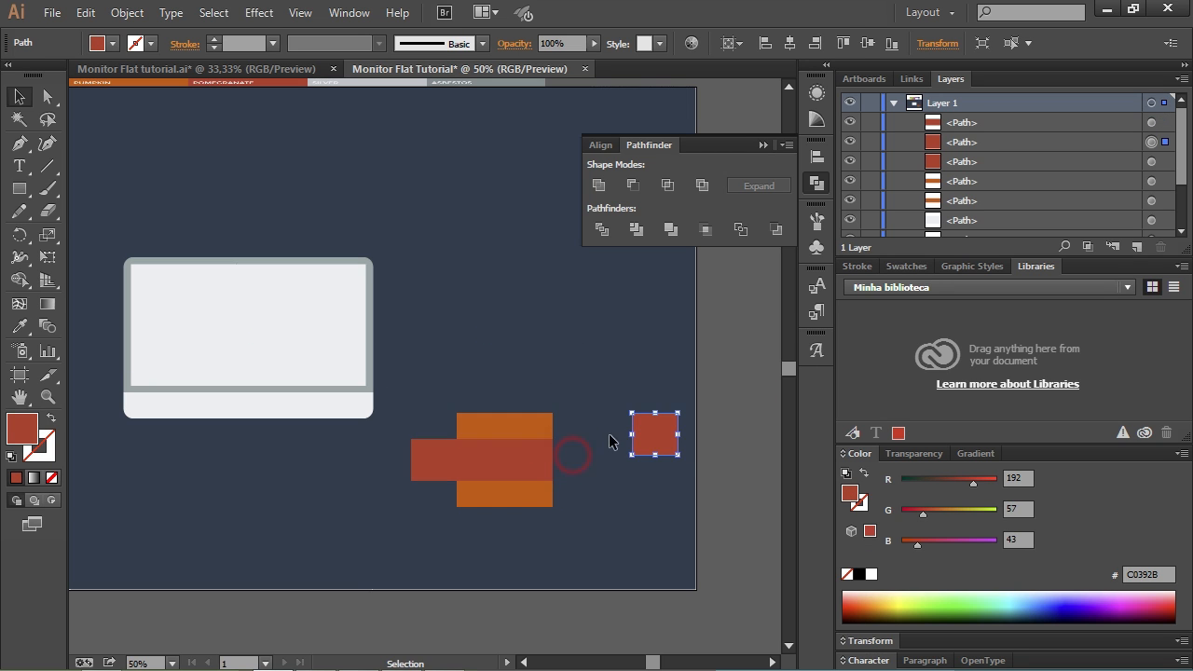
{"action": "key", "text": "ctrl+z"}
{"action": "left_click_drag", "start_coordinate": [449, 455], "coordinate": [458, 356]}
{"action": "key", "text": "ctrl+z"}
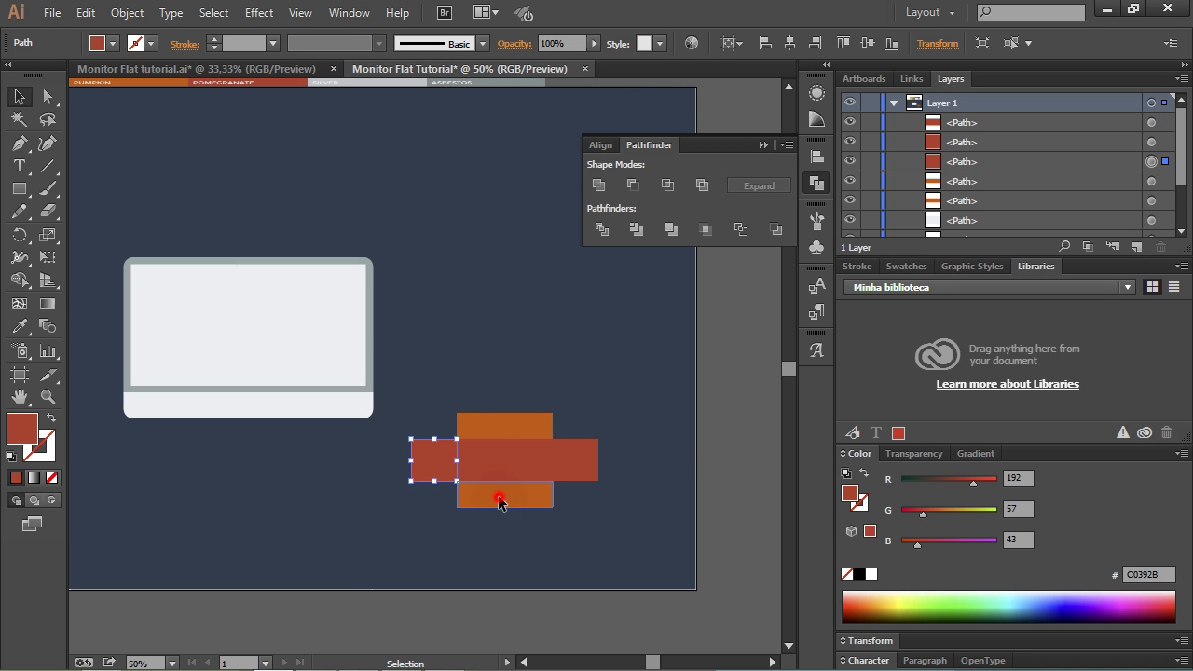
{"action": "left_click", "coordinate": [499, 494]}
{"action": "left_click_drag", "start_coordinate": [499, 494], "coordinate": [515, 521]}
{"action": "key", "text": "ctrl+z"}
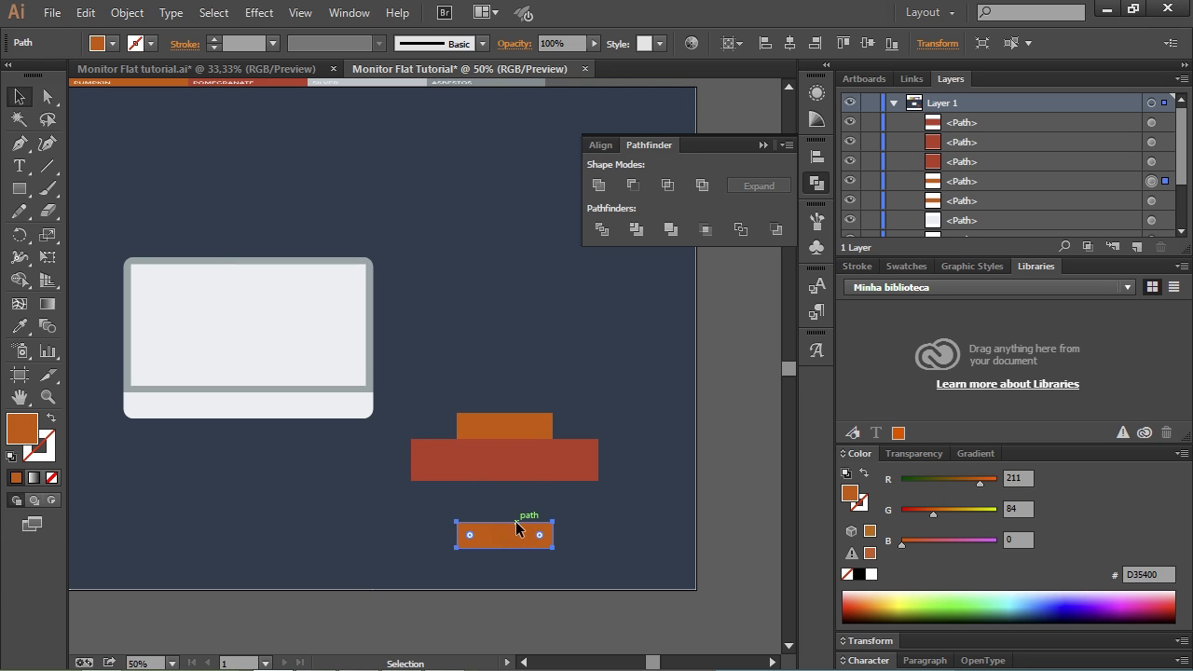
Step: Delete all the red and orange pieces of the divided shape
{"action": "left_click", "coordinate": [511, 468], "text": "shift"}
{"action": "left_click", "coordinate": [565, 455], "text": "shift"}
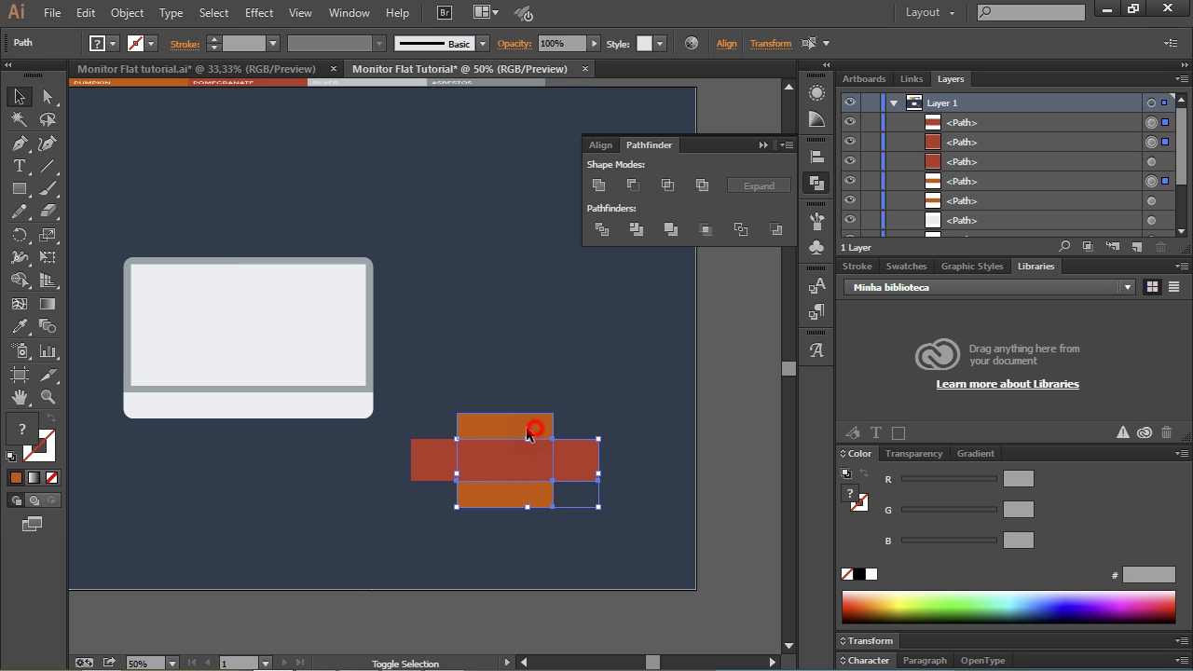
{"action": "left_click", "coordinate": [530, 426], "text": "shift"}
{"action": "left_click", "coordinate": [429, 455], "text": "shift"}
{"action": "key", "text": "Delete"}
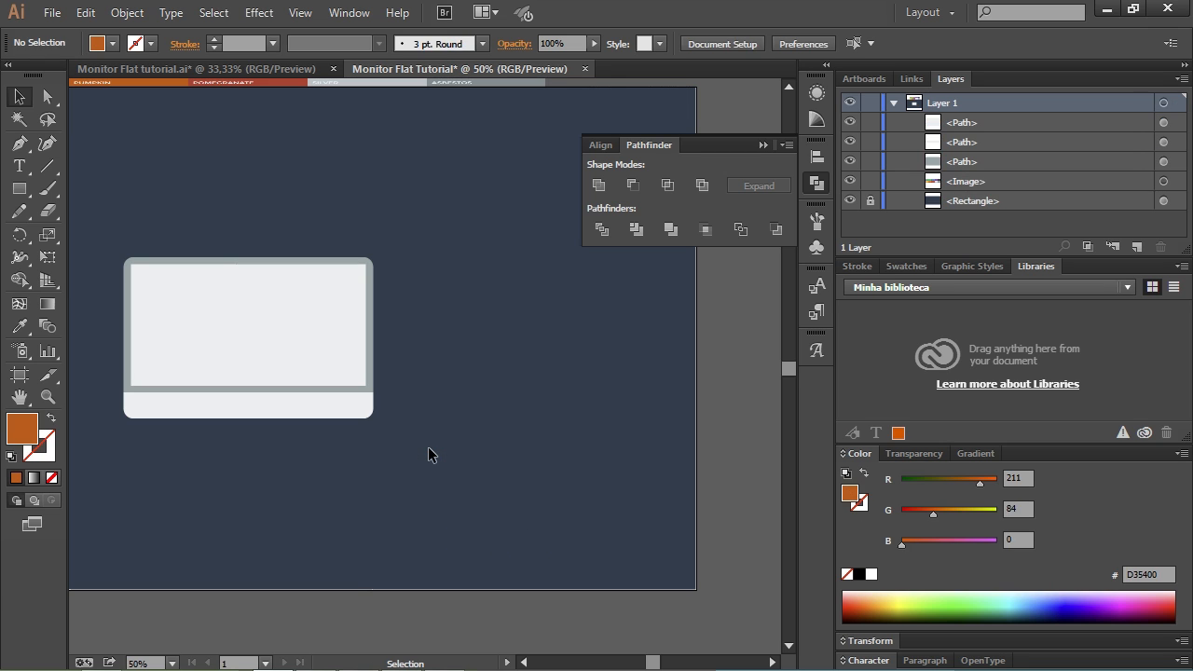
Step: Draw a rectangle directly below the monitor's lower strip, near its middle, as the stand
{"action": "scroll", "coordinate": [426, 509], "scroll_direction": "down", "scroll_amount": 1}
{"action": "left_click_drag", "start_coordinate": [334, 459], "coordinate": [472, 490]}
{"action": "scroll", "coordinate": [405, 525], "scroll_direction": "up", "scroll_amount": 1}
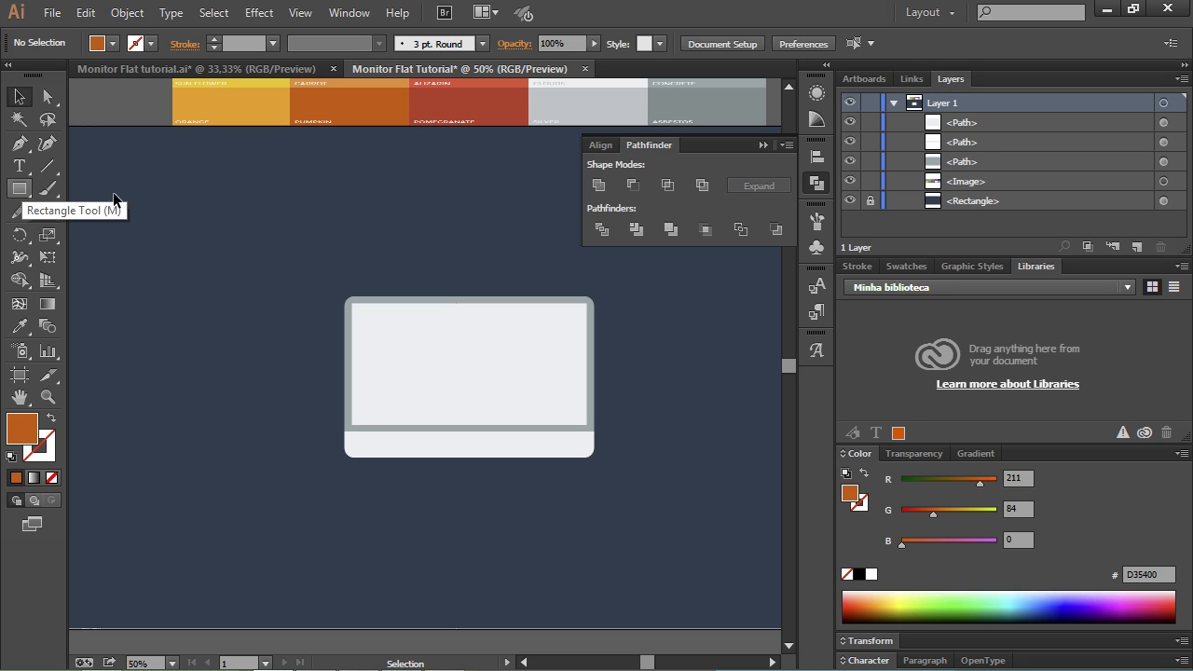
{"action": "key", "text": "m"}
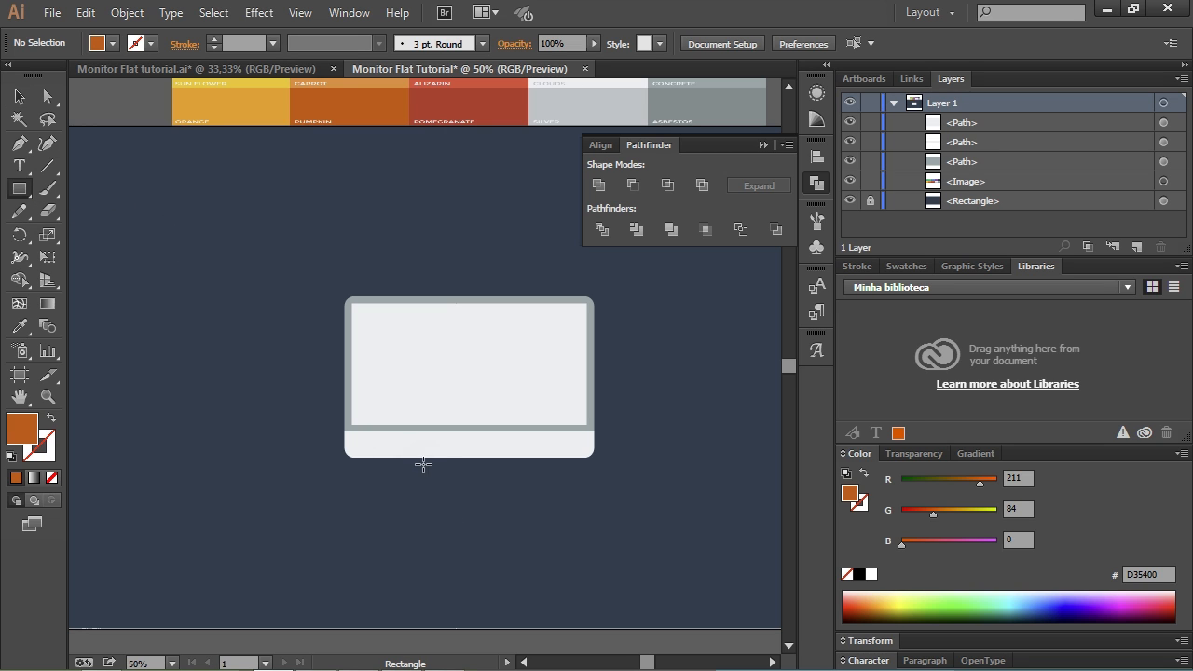
{"action": "scroll", "coordinate": [485, 485], "scroll_direction": "up", "scroll_amount": 1}
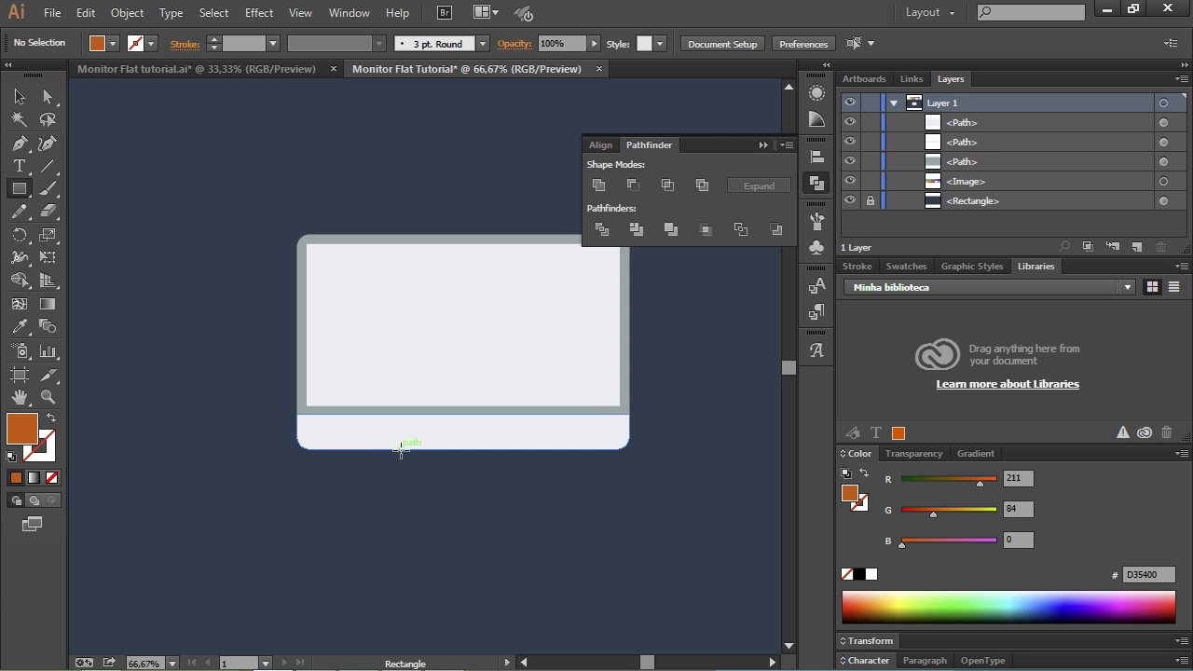
{"action": "left_click_drag", "start_coordinate": [405, 450], "coordinate": [507, 498]}
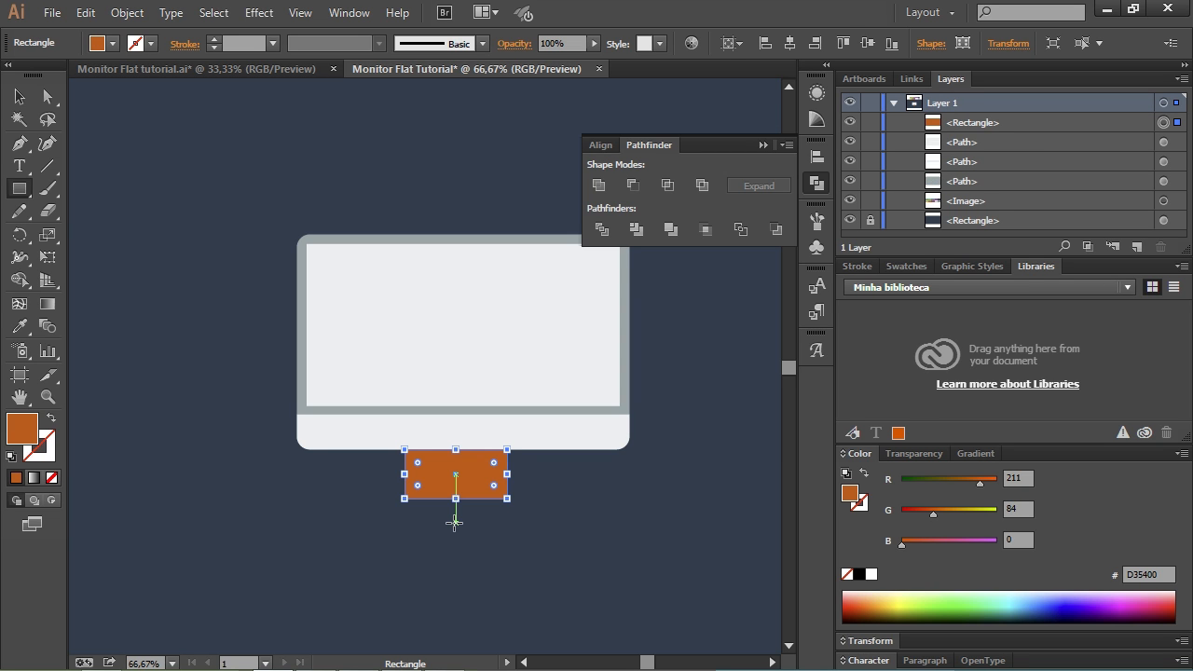
Step: Fill the stand rectangle with the grey 95A5A6 sampled from the monitor's frame and center it horizontally under the monitor
{"action": "key", "text": "i"}
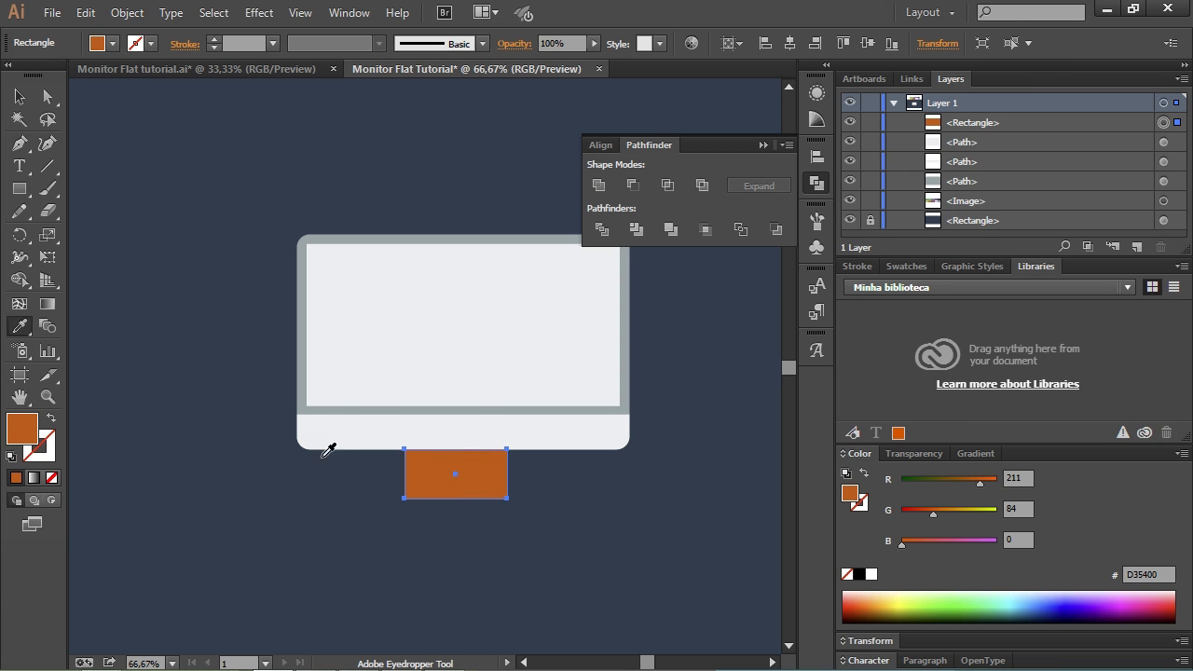
{"action": "left_click", "coordinate": [300, 407]}
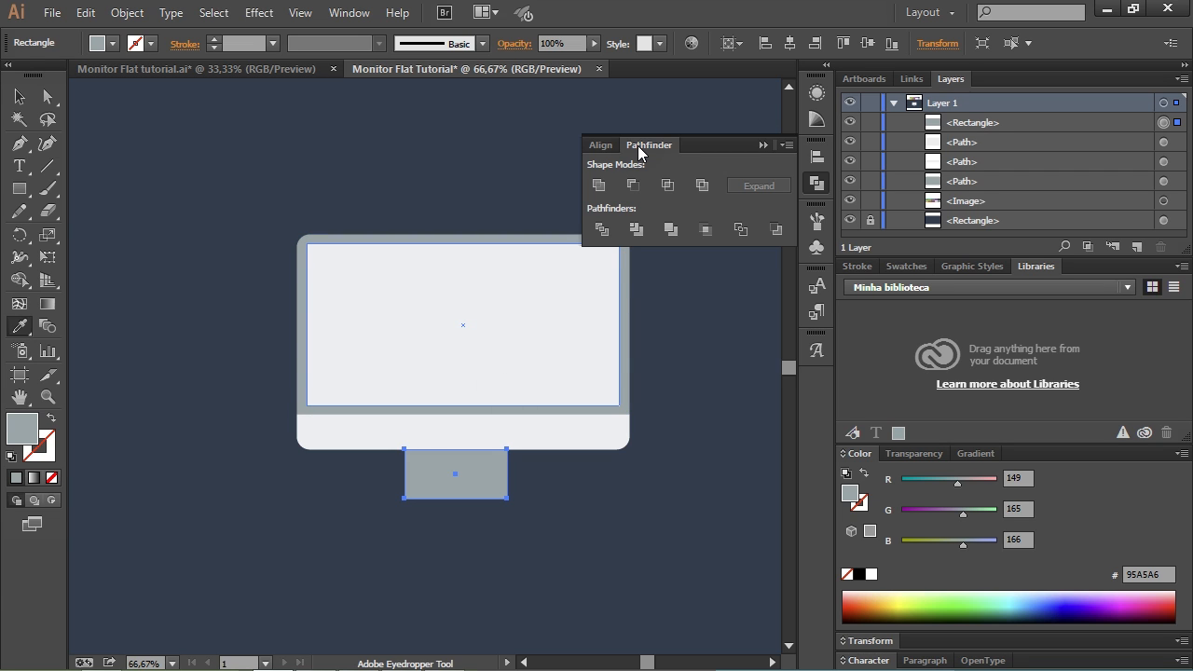
{"action": "key", "text": "v"}
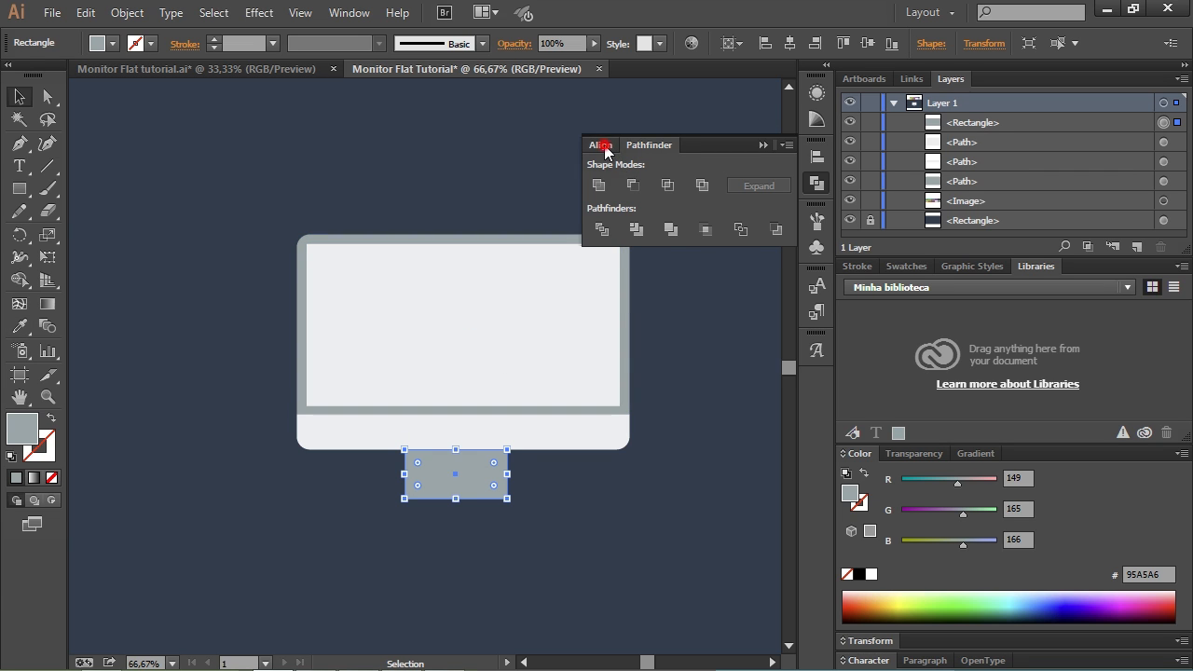
{"action": "left_click", "coordinate": [604, 145]}
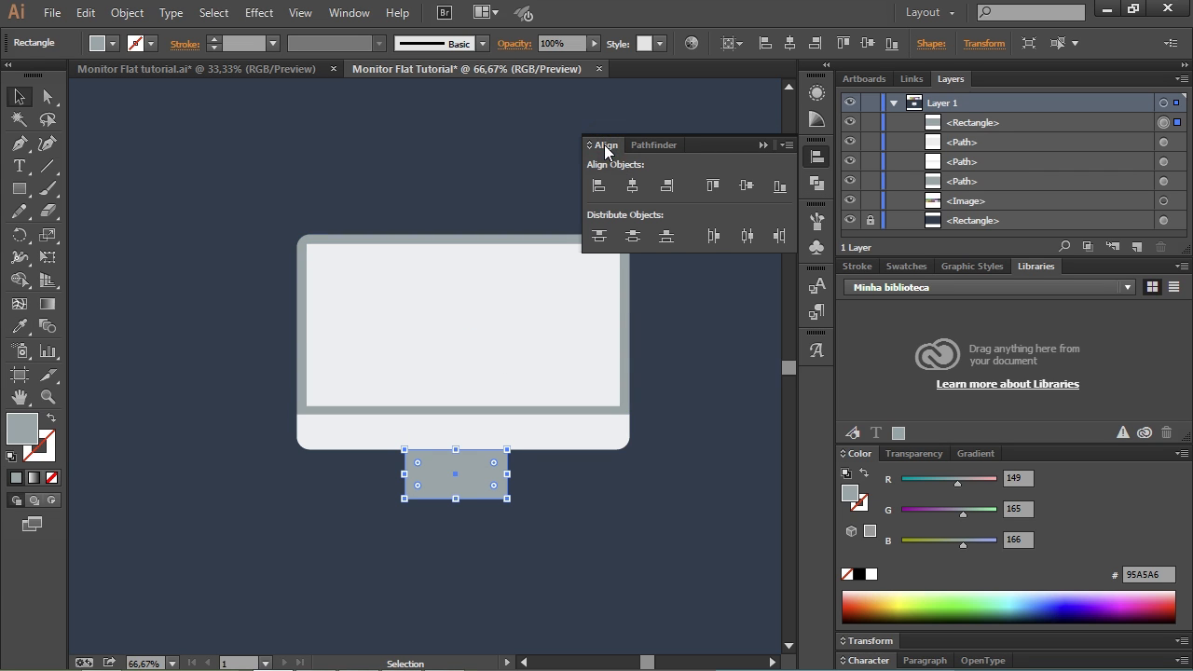
{"action": "left_click", "coordinate": [632, 189]}
{"action": "left_click", "coordinate": [687, 454]}
{"action": "scroll", "coordinate": [687, 455], "scroll_direction": "down", "scroll_amount": 1}
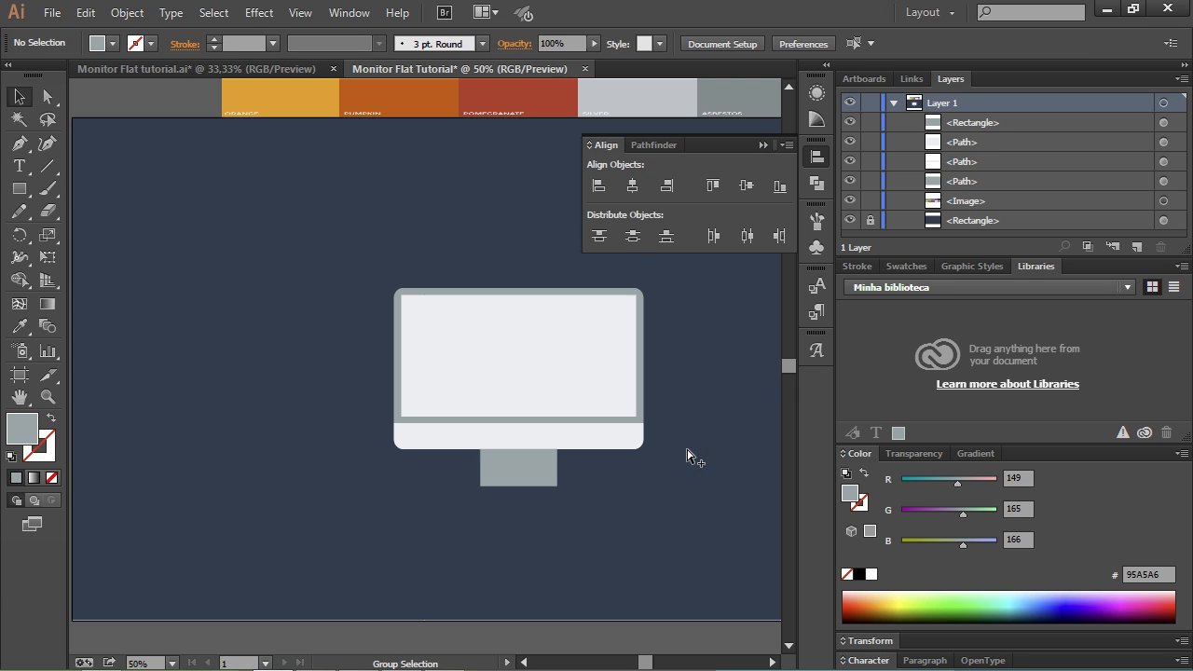
Step: Draw a thin rectangle wider than the stand along its bottom edge as a base, and center it horizontally
{"action": "left_click_drag", "start_coordinate": [684, 418], "coordinate": [649, 437]}
{"action": "scroll", "coordinate": [653, 463], "scroll_direction": "down", "scroll_amount": 1}
{"action": "scroll", "coordinate": [650, 463], "scroll_direction": "up", "scroll_amount": 1}
{"action": "scroll", "coordinate": [541, 559], "scroll_direction": "up", "scroll_amount": 1}
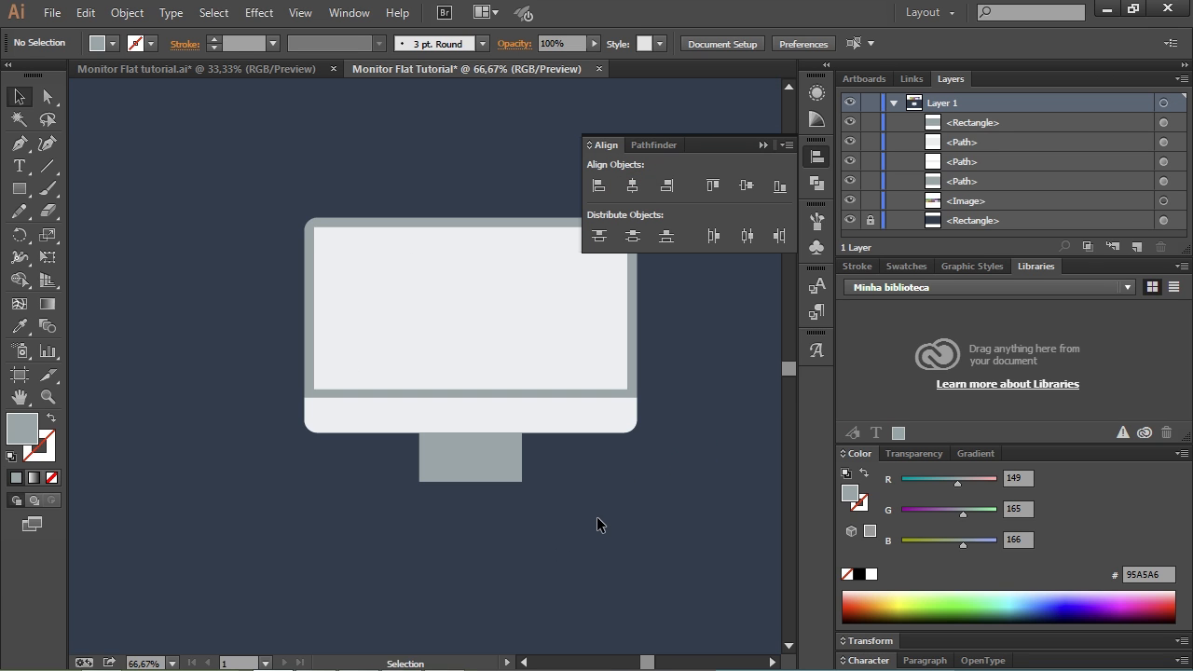
{"action": "left_click_drag", "start_coordinate": [580, 522], "coordinate": [575, 526]}
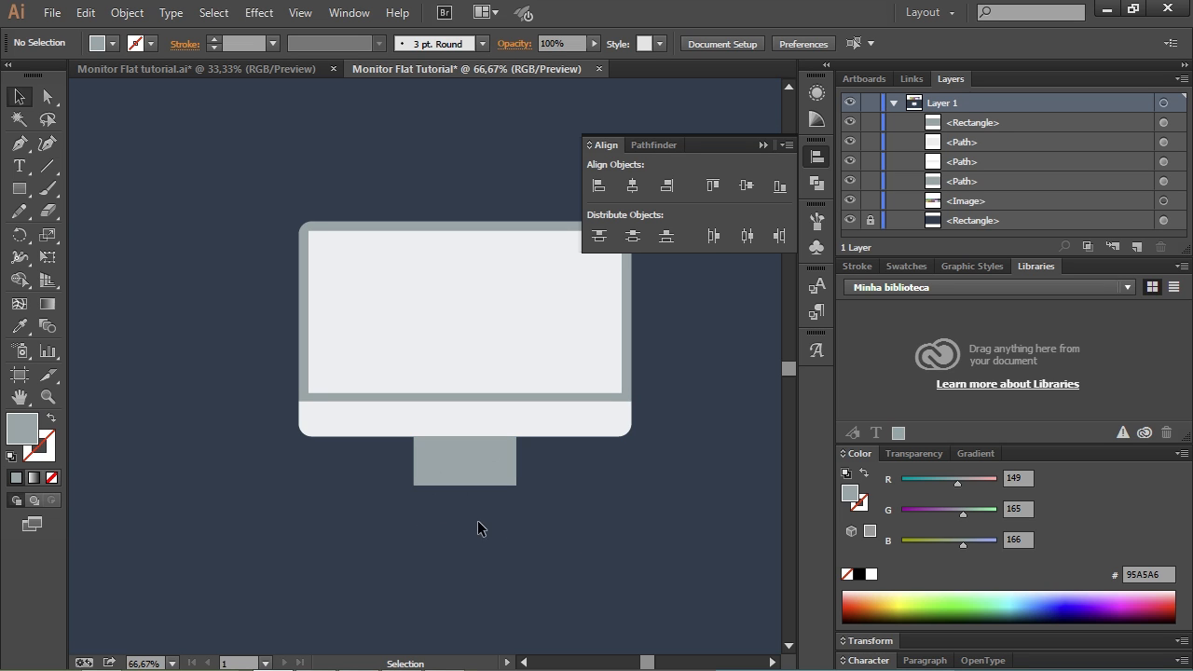
{"action": "left_click", "coordinate": [503, 464]}
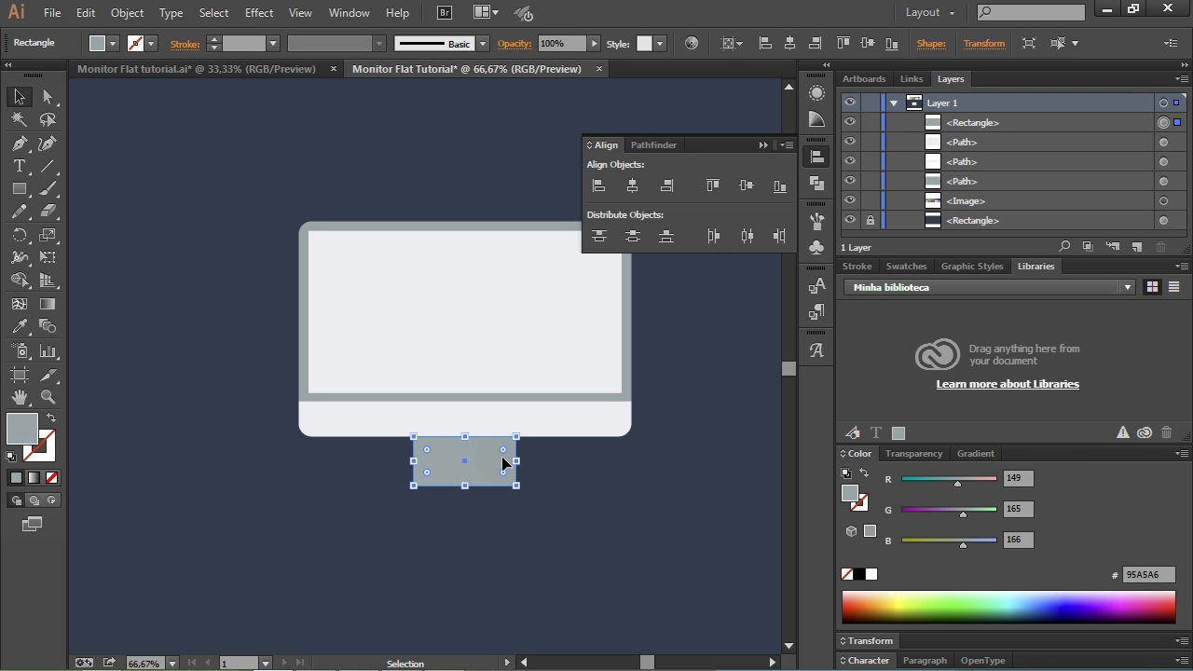
{"action": "left_click", "coordinate": [20, 190]}
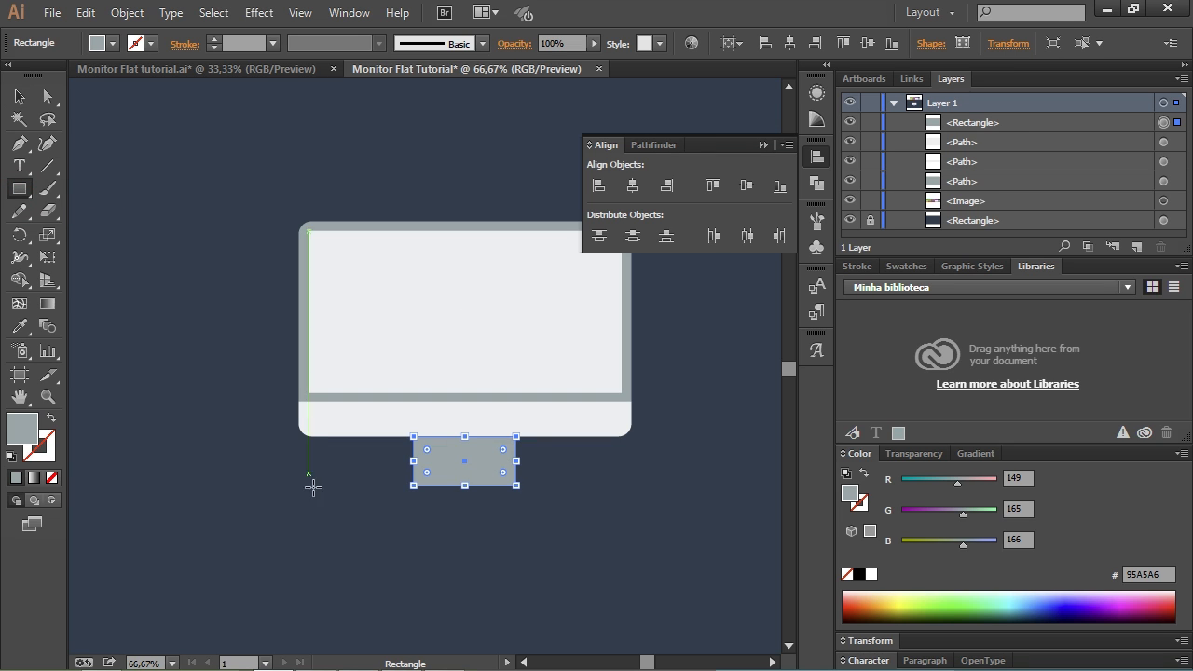
{"action": "mouse_move", "coordinate": [384, 488]}
{"action": "left_mouse_down"}
{"action": "mouse_move", "coordinate": [553, 496]}
{"action": "mouse_move", "coordinate": [531, 505]}
{"action": "mouse_move", "coordinate": [541, 506]}
{"action": "left_mouse_up"}
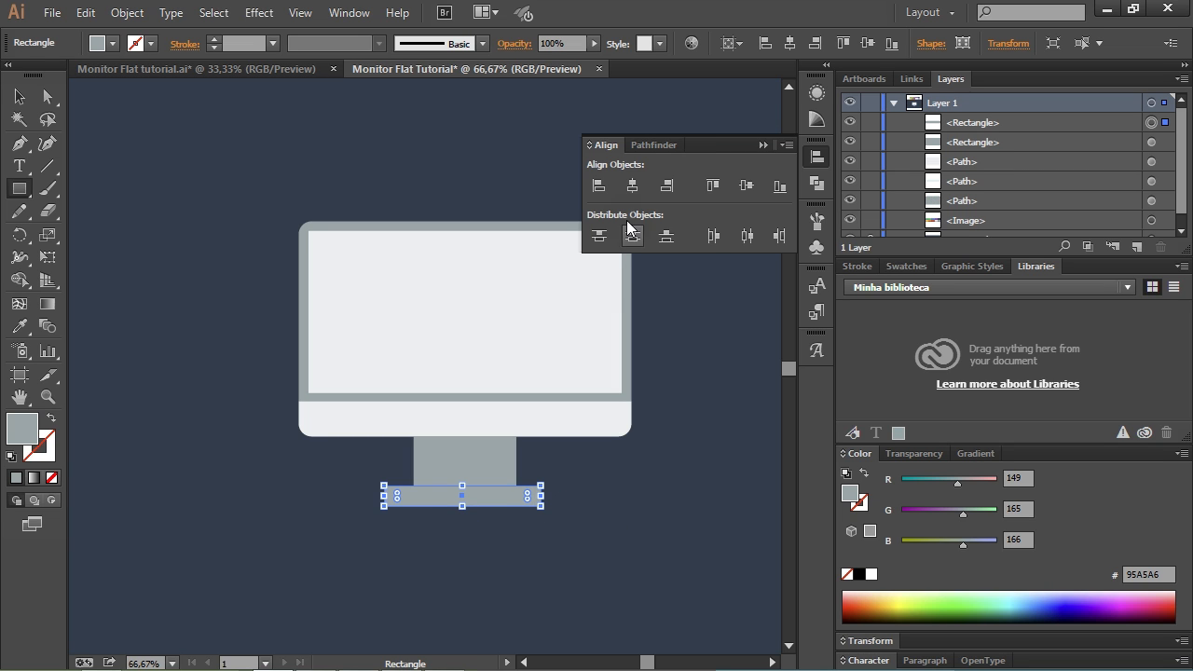
{"action": "left_click", "coordinate": [630, 186]}
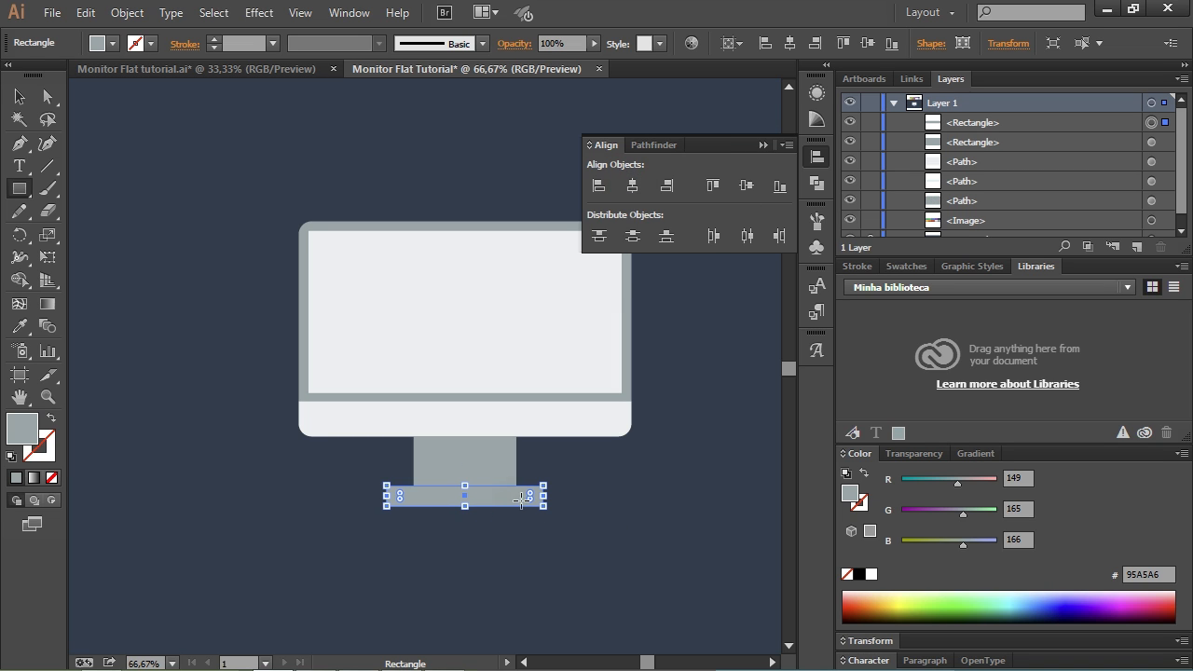
Step: Fully round the ends of the base and fill it with the light color ECF0F1 sampled from the monitor's lower strip
{"action": "key", "text": "v"}
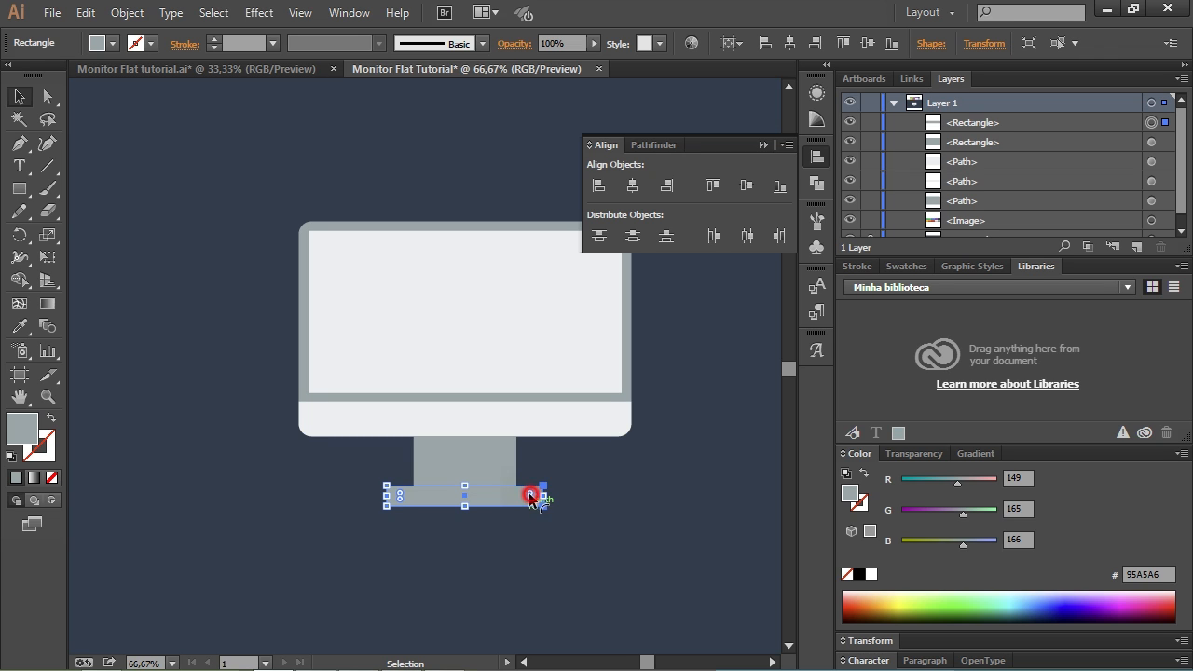
{"action": "left_click", "coordinate": [648, 499]}
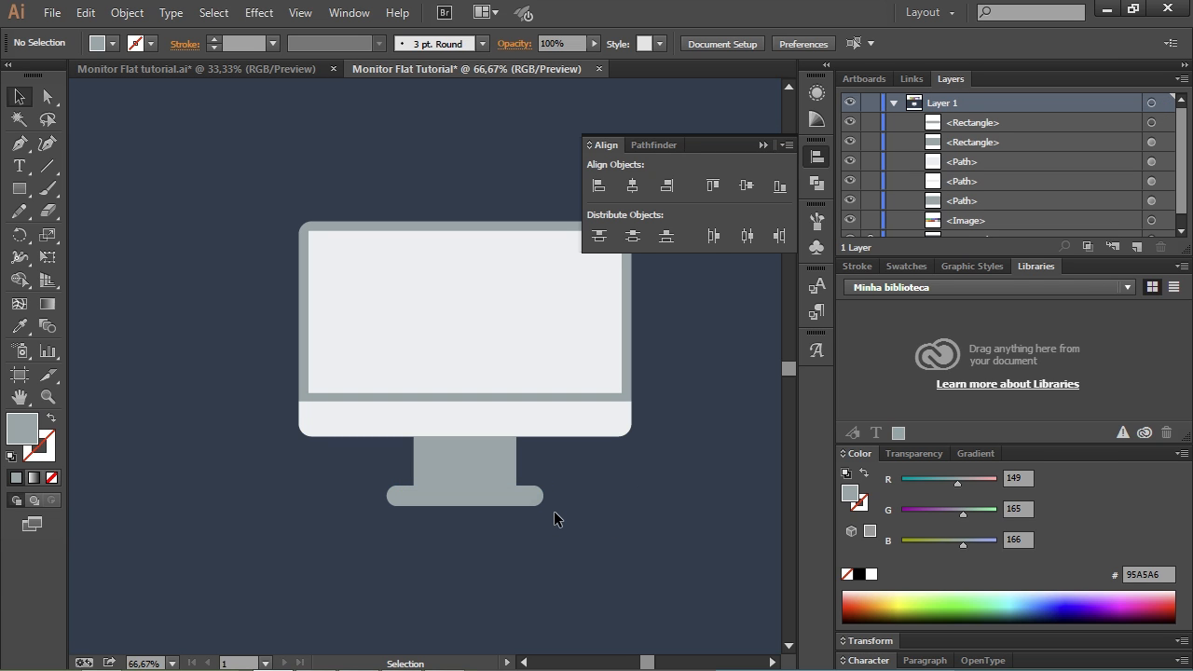
{"action": "left_click", "coordinate": [519, 495]}
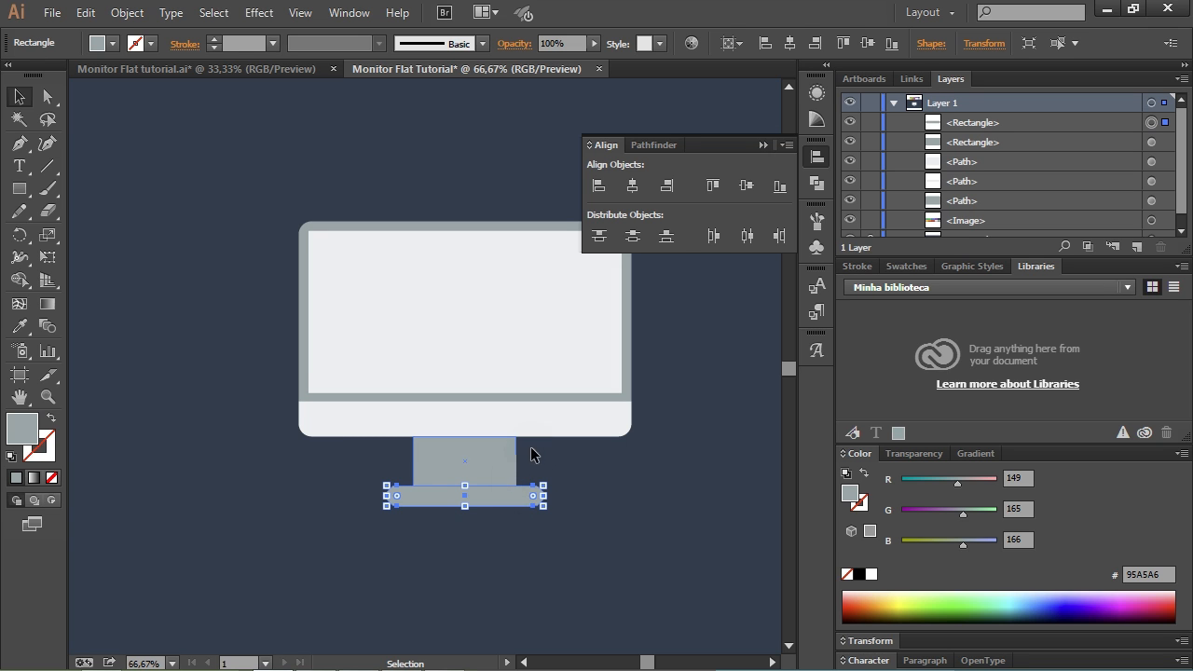
{"action": "key", "text": "i"}
{"action": "left_click", "coordinate": [553, 424]}
{"action": "key", "text": "v"}
{"action": "left_click", "coordinate": [651, 524]}
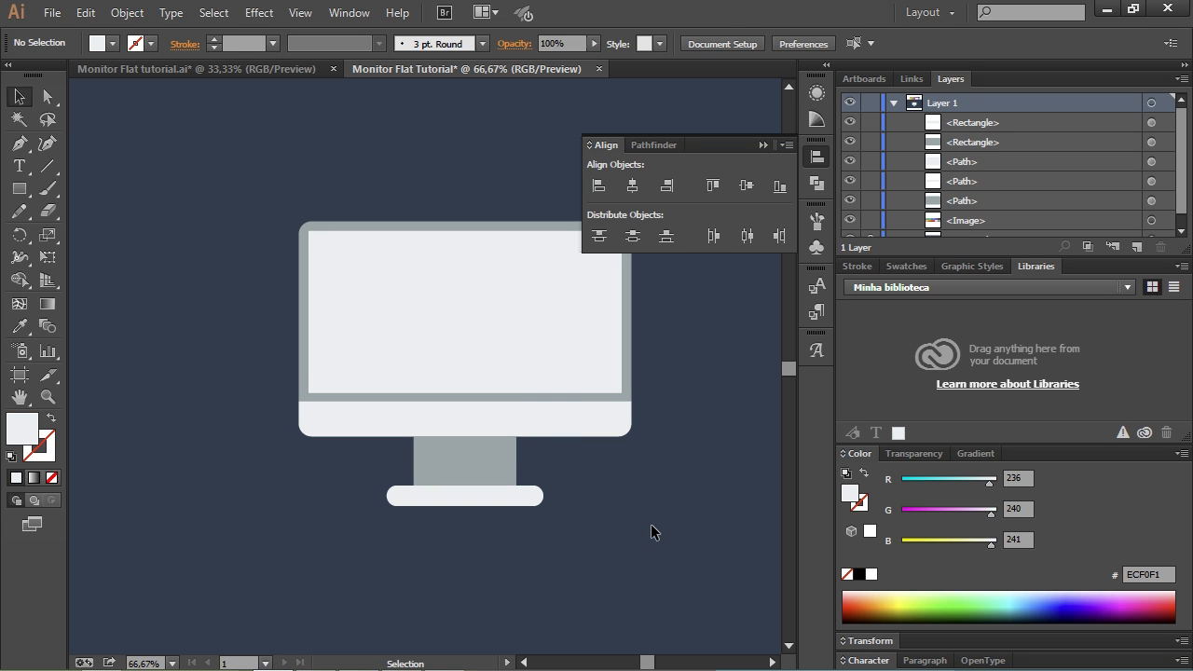
Step: Delete the rounded base below the stand
{"action": "scroll", "coordinate": [651, 524], "scroll_direction": "down", "scroll_amount": 1, "text": "alt"}
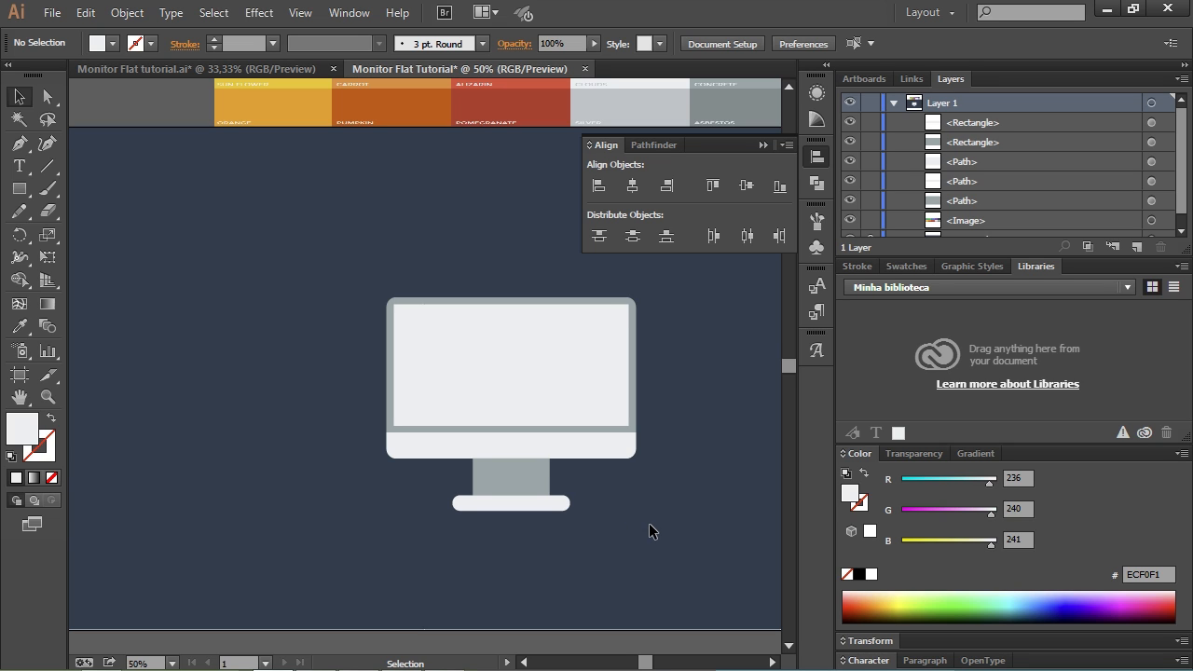
{"action": "scroll", "coordinate": [649, 530], "scroll_direction": "up", "scroll_amount": 1, "text": "alt"}
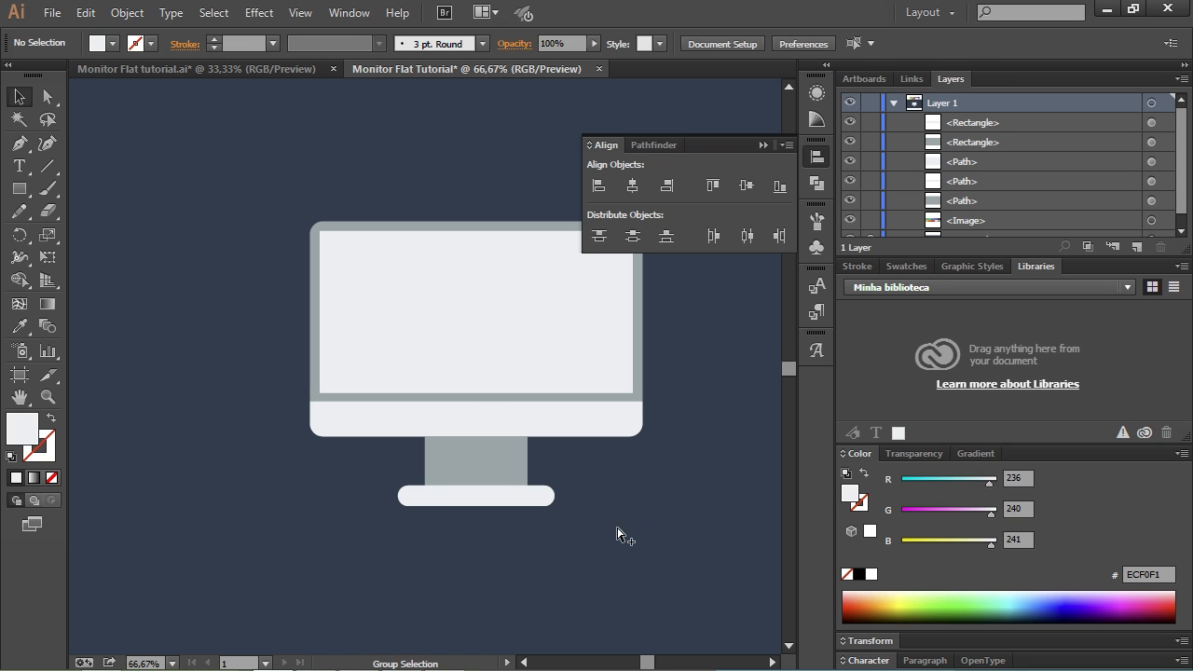
{"action": "left_click", "coordinate": [512, 497]}
{"action": "key", "text": "Delete"}
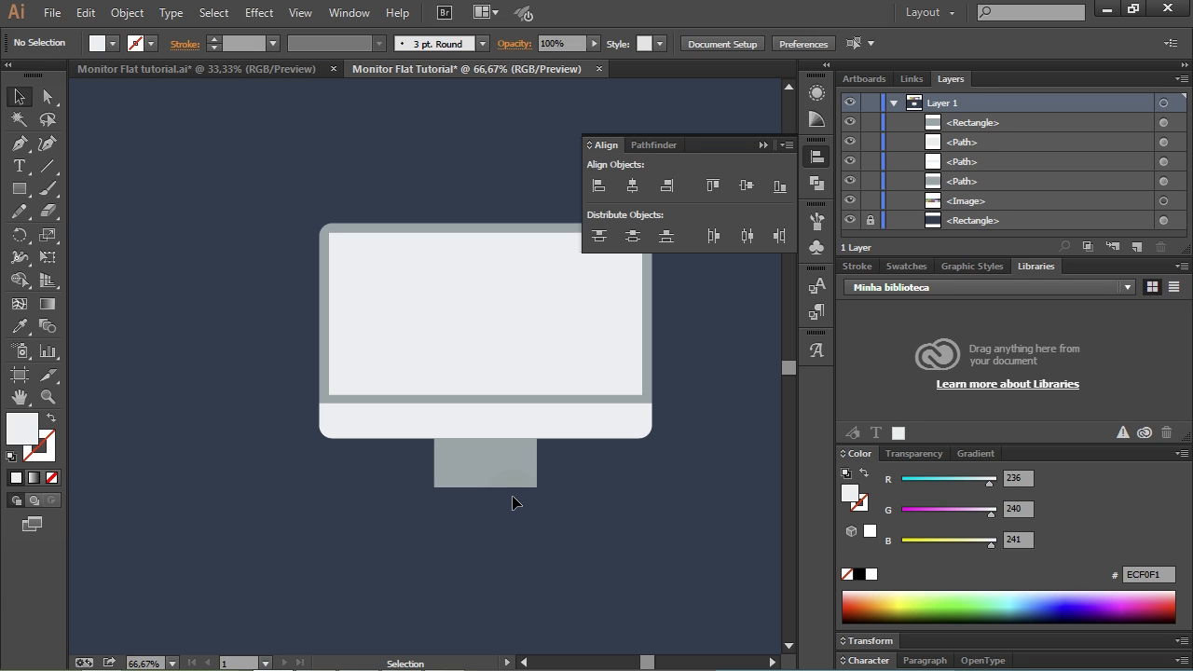
Step: Duplicate the stand rectangle in place and move the copy straight down until it sits directly below the original
{"action": "left_click", "coordinate": [498, 472]}
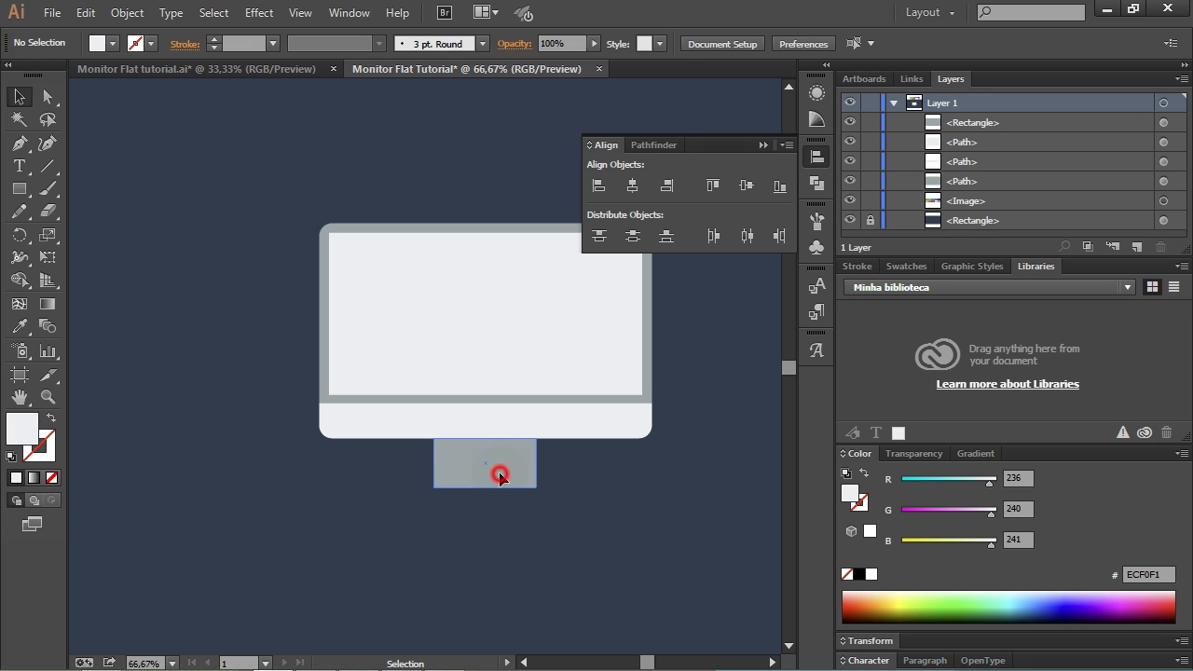
{"action": "key", "text": "ctrl+c"}
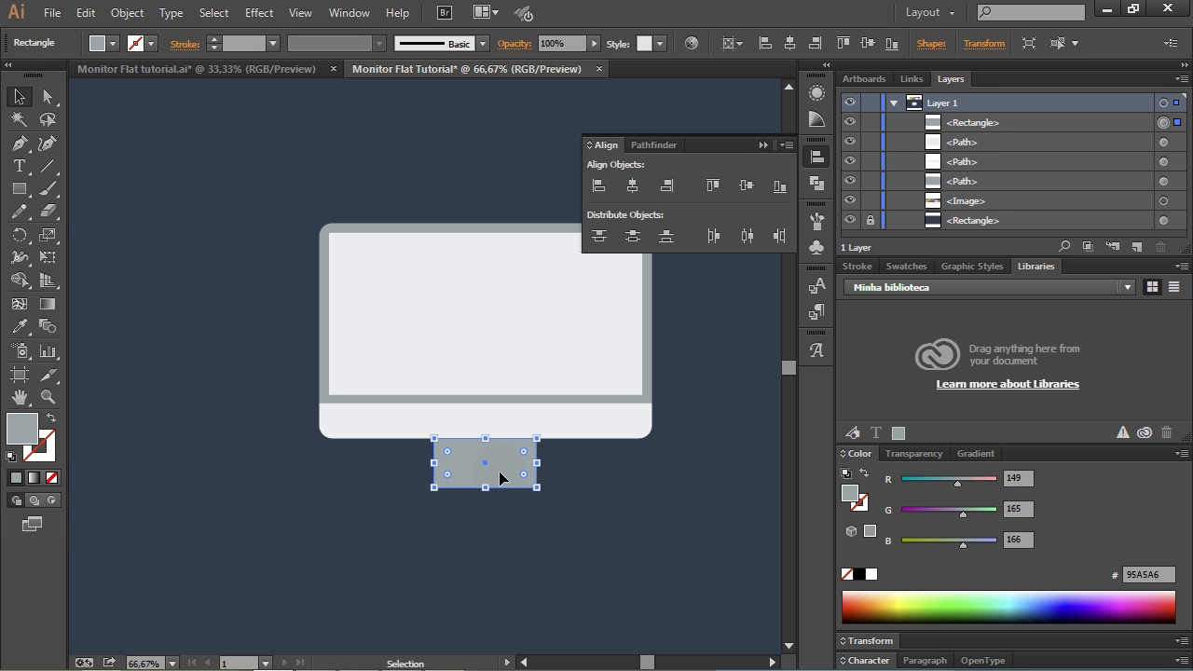
{"action": "key", "text": "ctrl+f"}
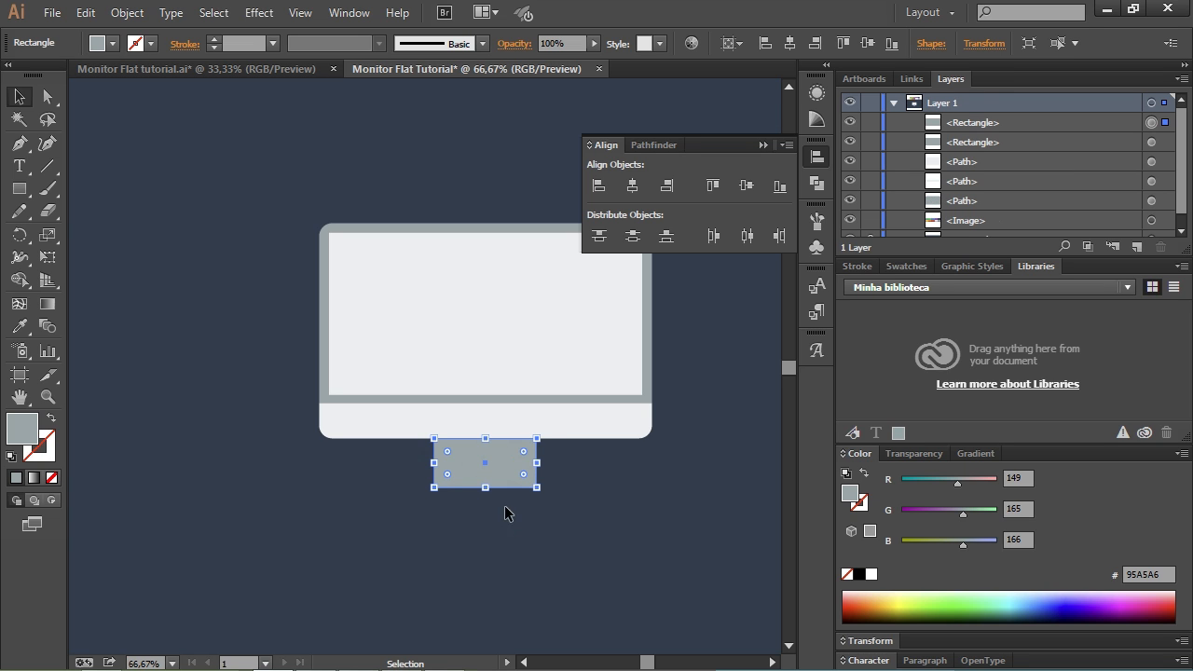
{"action": "left_click_drag", "start_coordinate": [503, 452], "coordinate": [503, 503]}
{"action": "left_click", "coordinate": [506, 458], "text": "shift"}
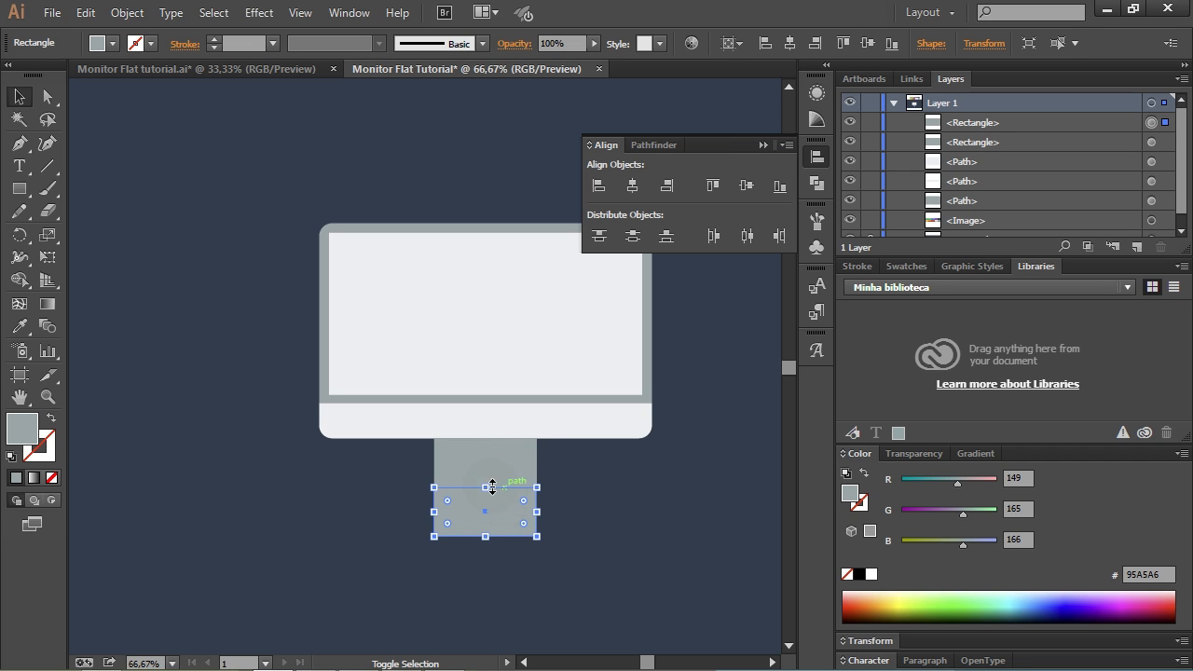
Step: Shorten the lower stand rectangle by raising its bottom edge to a bit under two thirds of its height
{"action": "scroll", "coordinate": [458, 532], "scroll_direction": "up", "scroll_amount": 2}
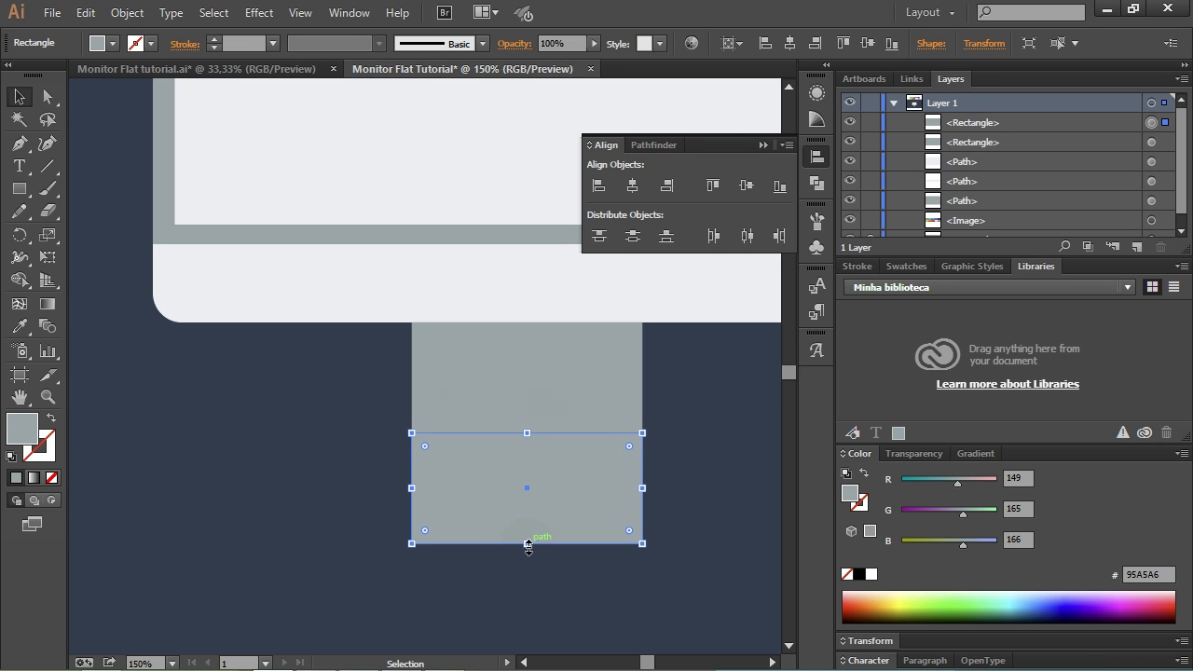
{"action": "left_click_drag", "start_coordinate": [527, 543], "coordinate": [466, 551]}
{"action": "scroll", "coordinate": [466, 551], "scroll_direction": "down", "scroll_amount": 1}
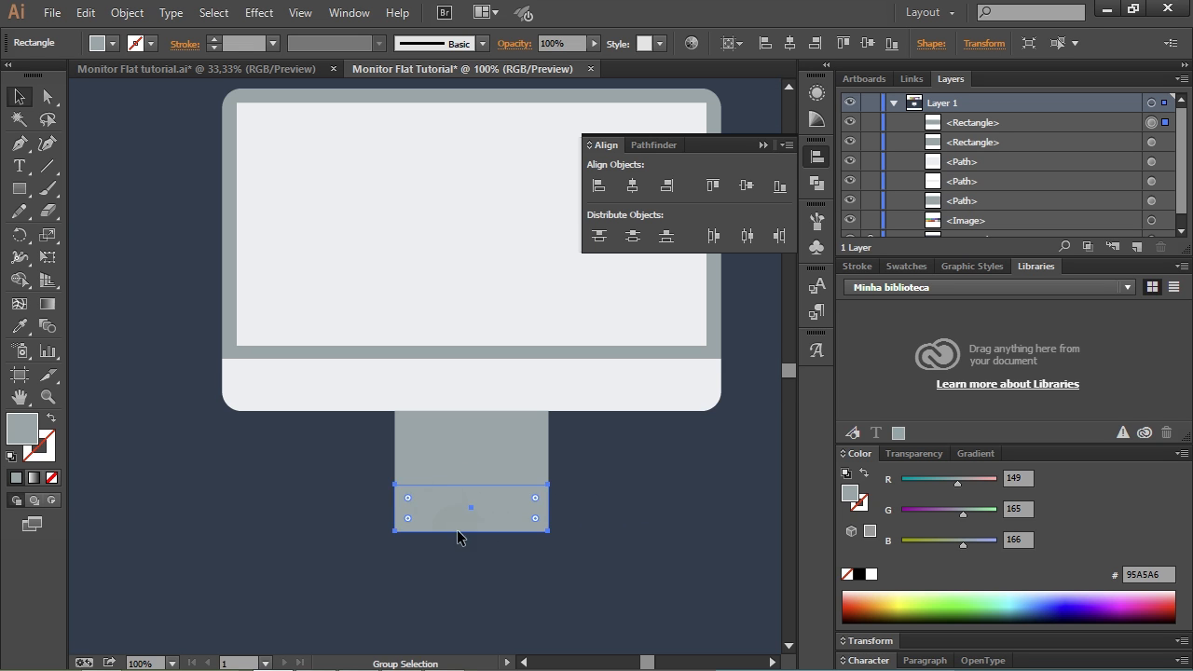
Step: Fill the lower stand rectangle with the light color ECF0F1 sampled from the monitor's lower strip
{"action": "left_click_drag", "start_coordinate": [415, 488], "coordinate": [413, 505]}
{"action": "scroll", "coordinate": [414, 506], "scroll_direction": "down", "scroll_amount": 1}
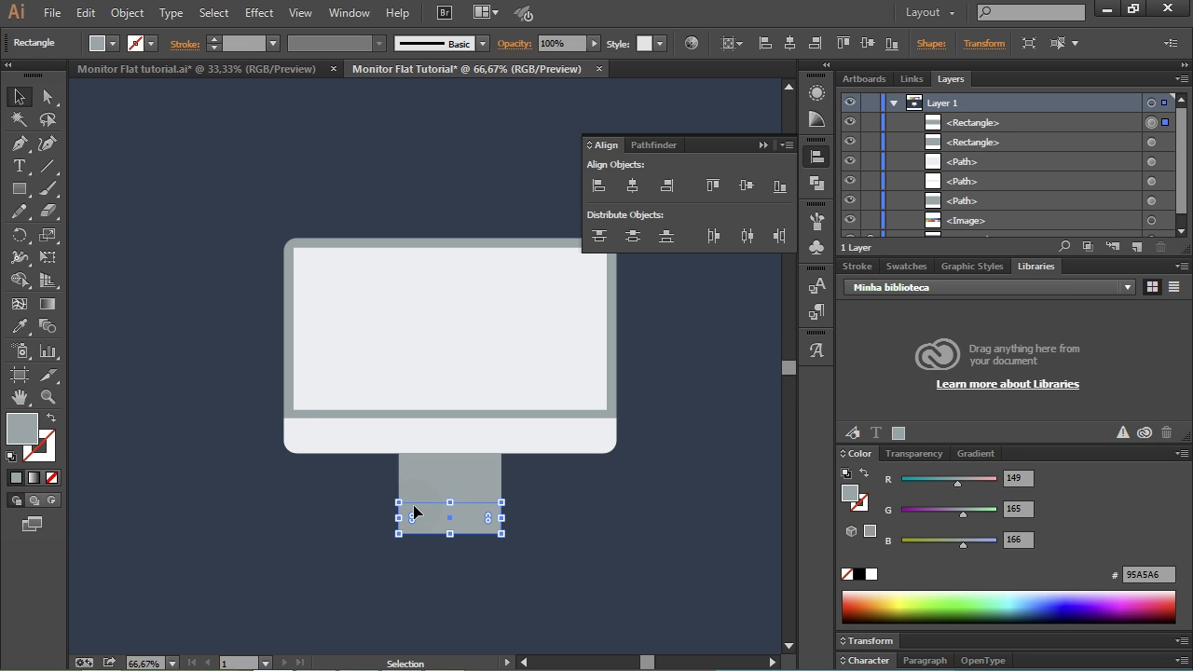
{"action": "key", "text": "i"}
{"action": "left_click", "coordinate": [403, 440]}
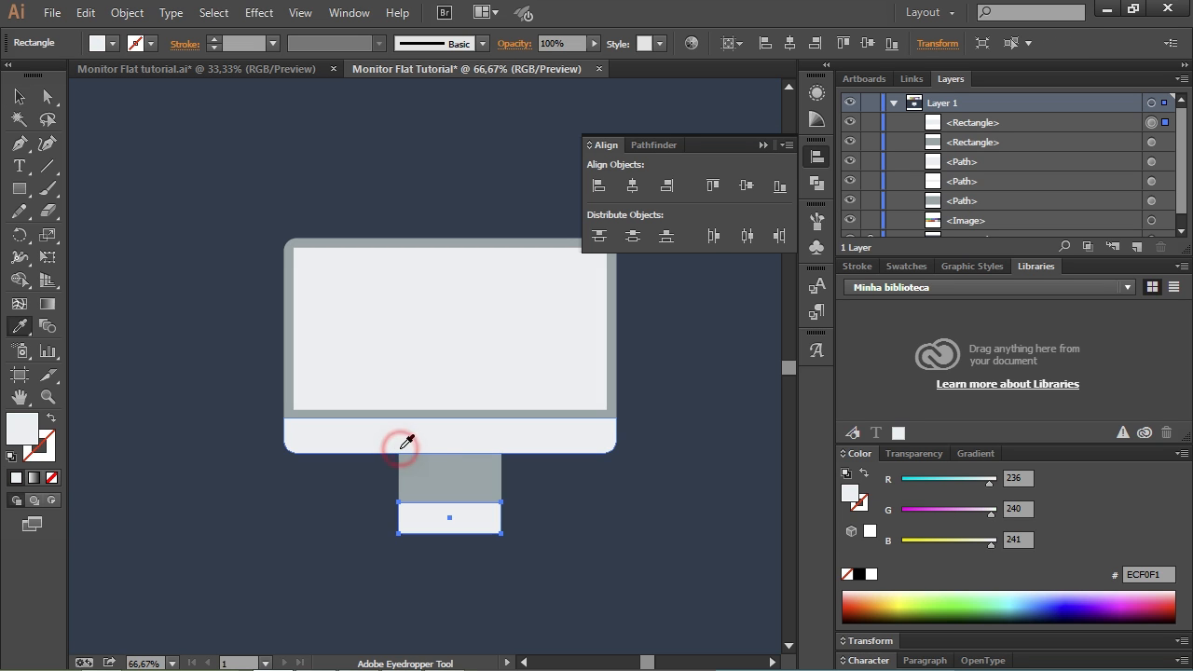
{"action": "key", "text": "v"}
{"action": "left_click", "coordinate": [420, 561]}
{"action": "scroll", "coordinate": [432, 555], "scroll_direction": "up", "scroll_amount": 1}
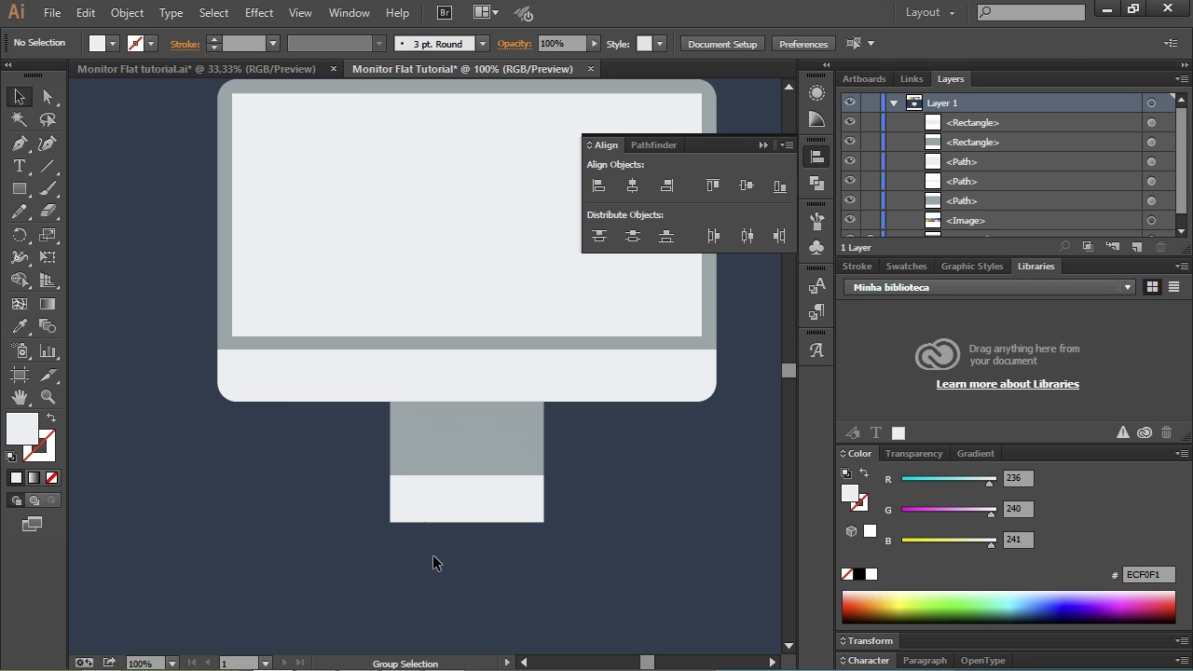
{"action": "left_click_drag", "start_coordinate": [432, 559], "coordinate": [430, 565]}
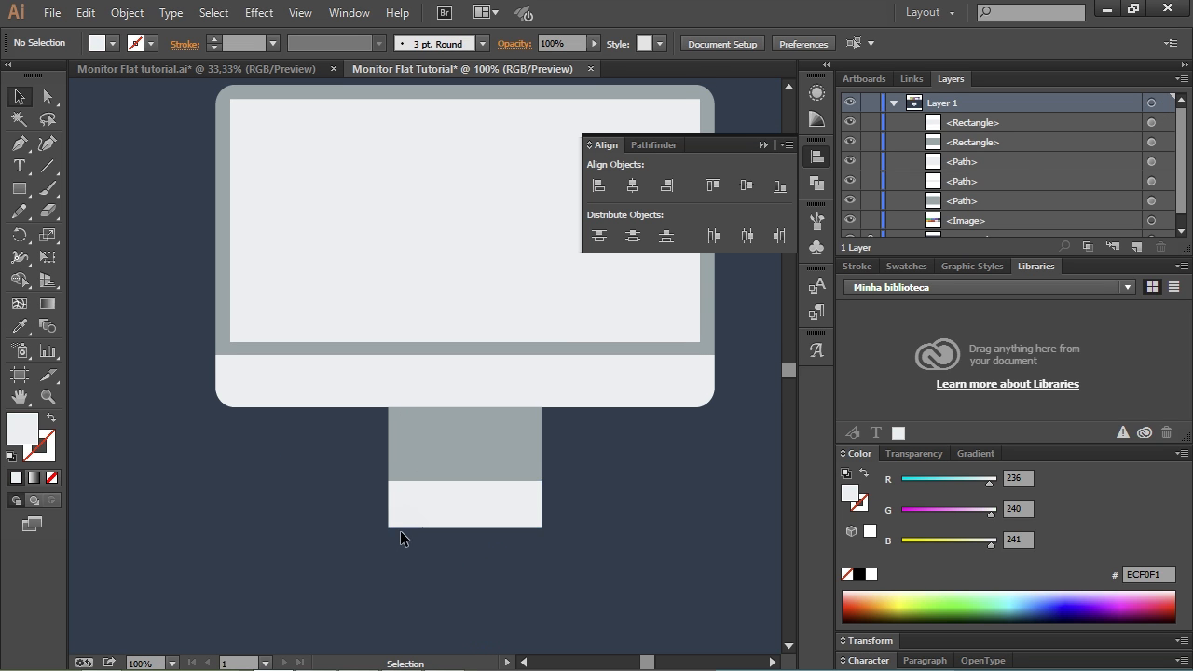
Step: Move the lower-left corner point of the light stand rectangle about 40 pt horizontally outward to slant that side
{"action": "left_click", "coordinate": [416, 518]}
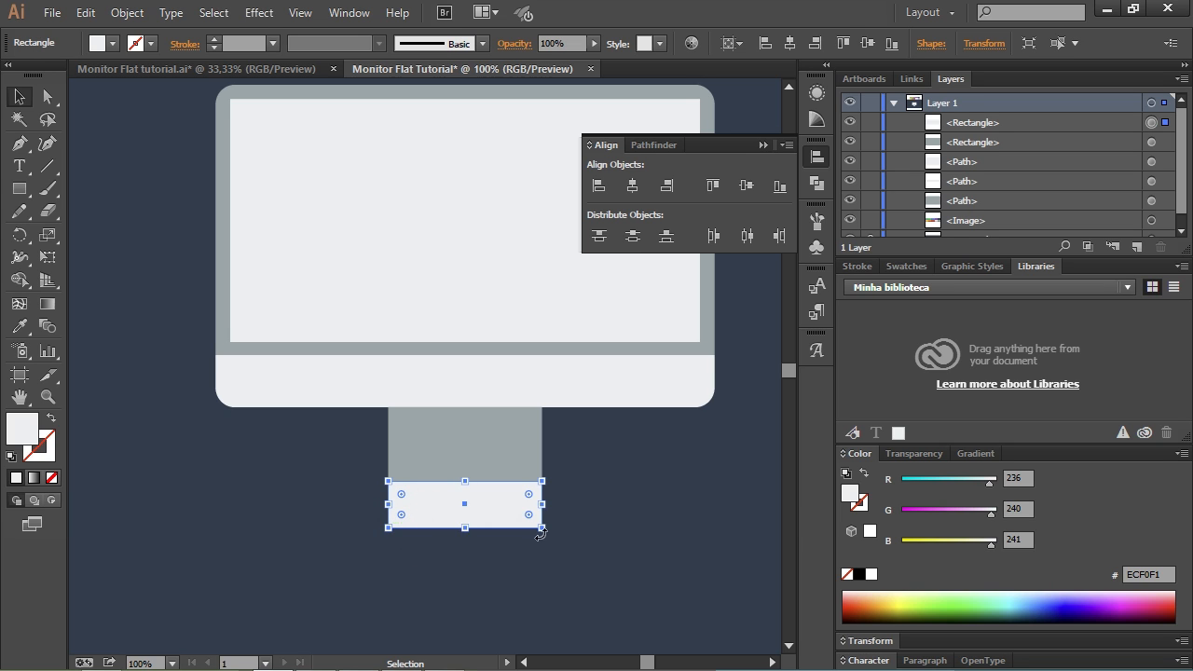
{"action": "key", "text": "a"}
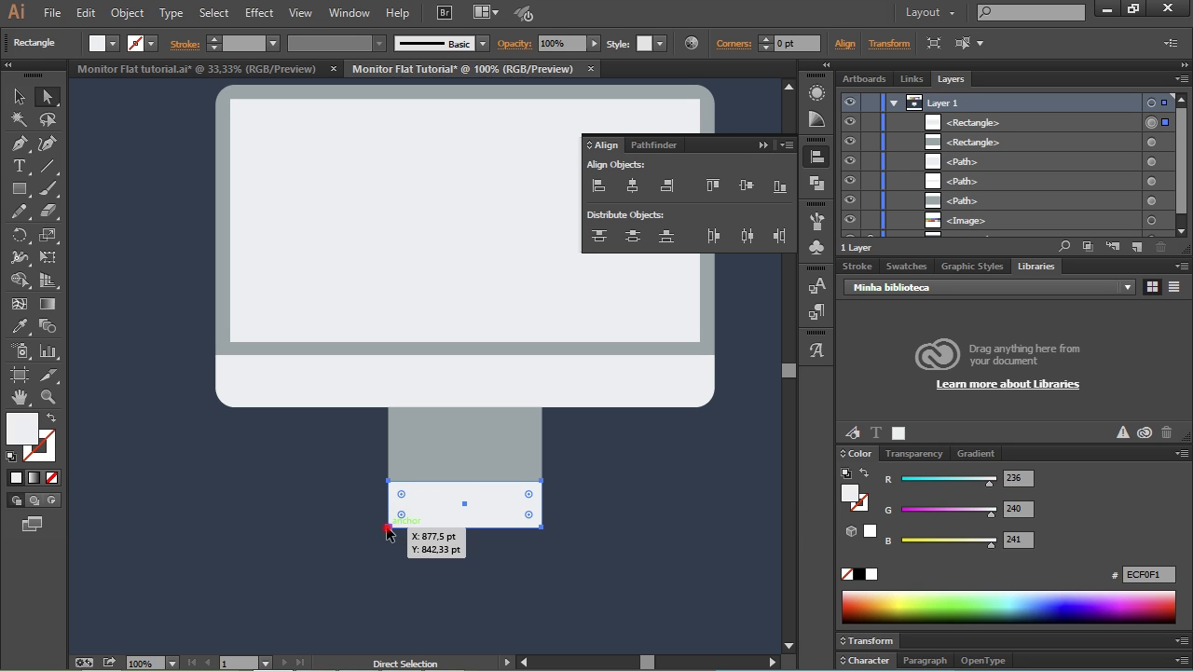
{"action": "left_click", "coordinate": [388, 528]}
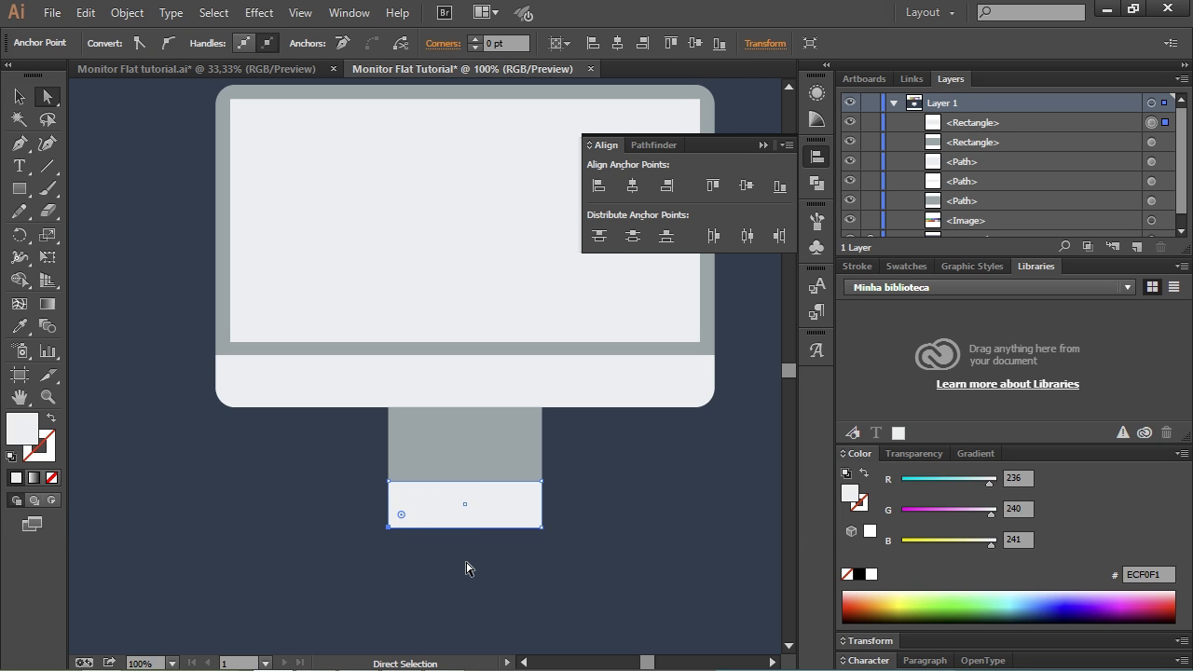
{"action": "key", "text": "shift+Left"}
{"action": "key", "text": "shift+Left"}
{"action": "key", "text": "shift+Left"}
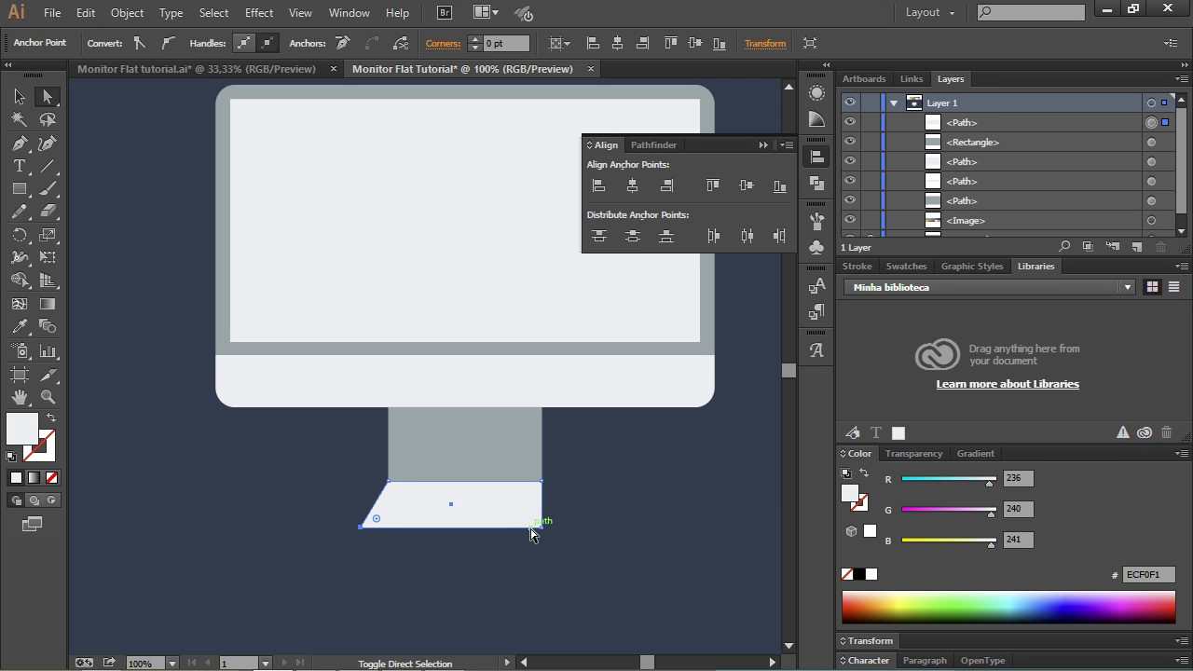
{"action": "key", "text": "shift+Left"}
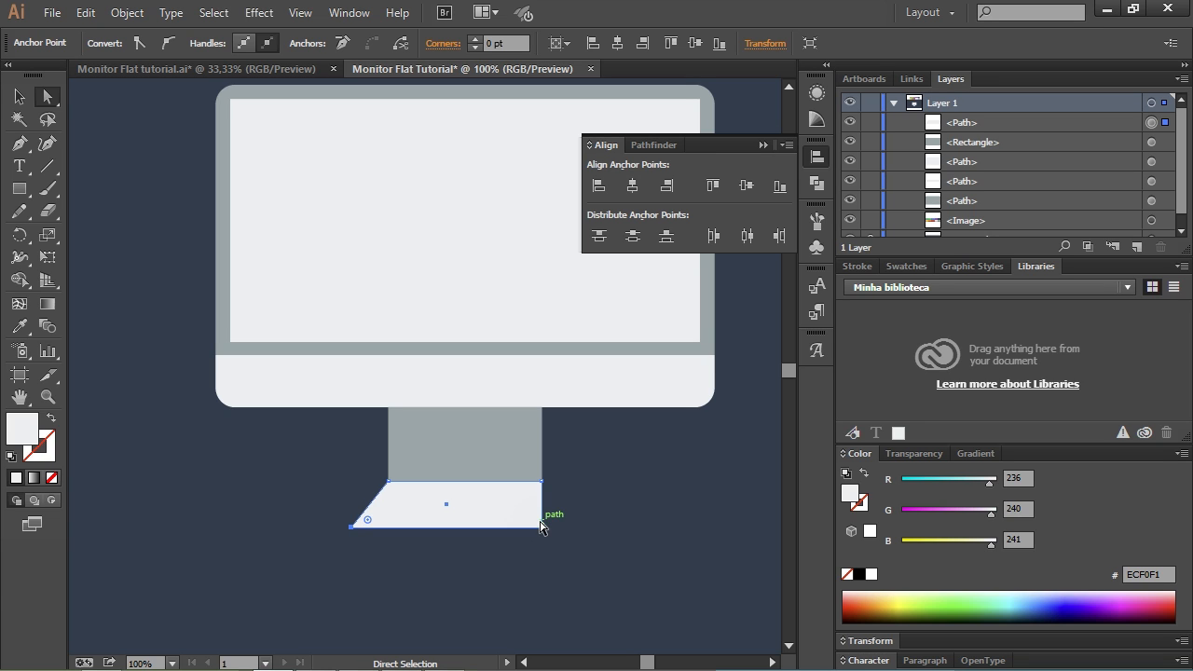
Step: Move the lower-right corner point of the light stand piece about 40 pt horizontally outward to complete a symmetrical trapezoid
{"action": "left_click", "coordinate": [541, 527]}
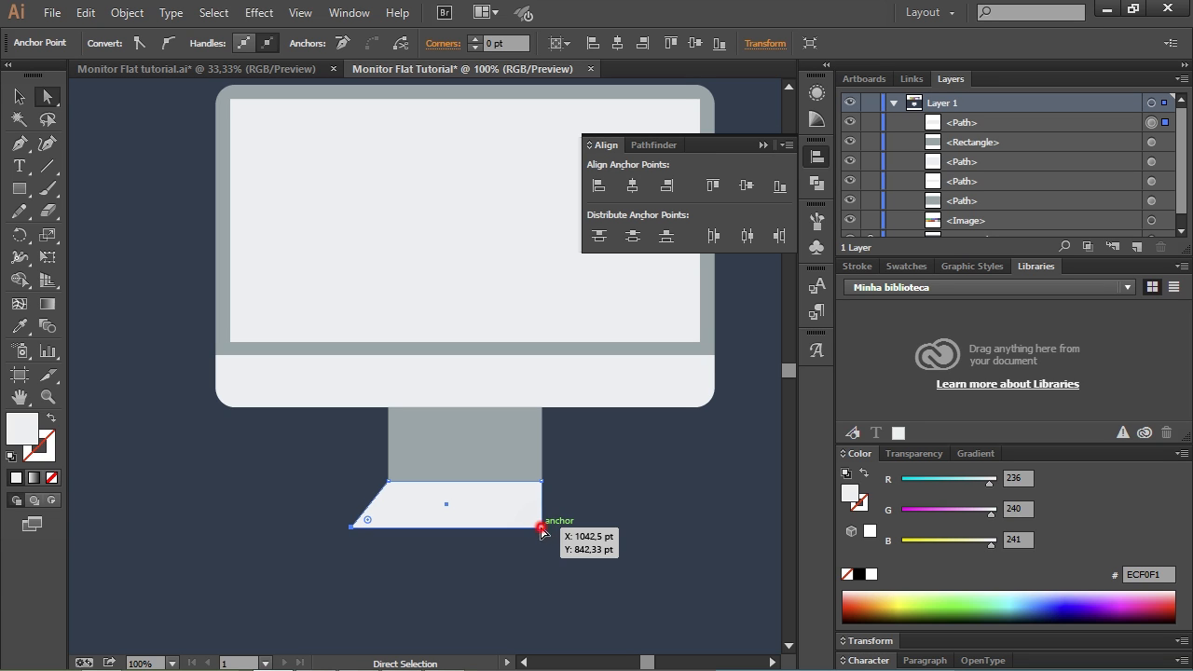
{"action": "key", "text": "shift+Right"}
{"action": "key", "text": "shift+Right"}
{"action": "key", "text": "shift+Right"}
{"action": "key", "text": "shift+Right"}
{"action": "left_click", "coordinate": [654, 533]}
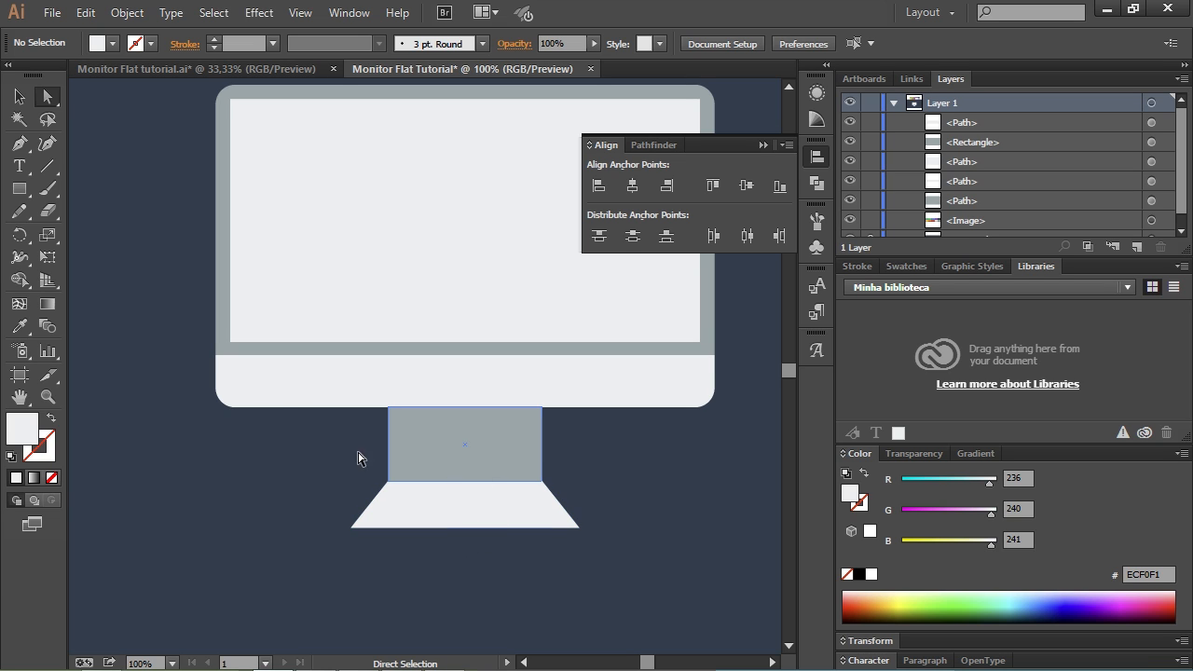
Step: Draw a thin rectangle directly under the trapezoid at its full bottom width and fill it with the upper stand's grey 95A5A6
{"action": "left_click", "coordinate": [19, 189]}
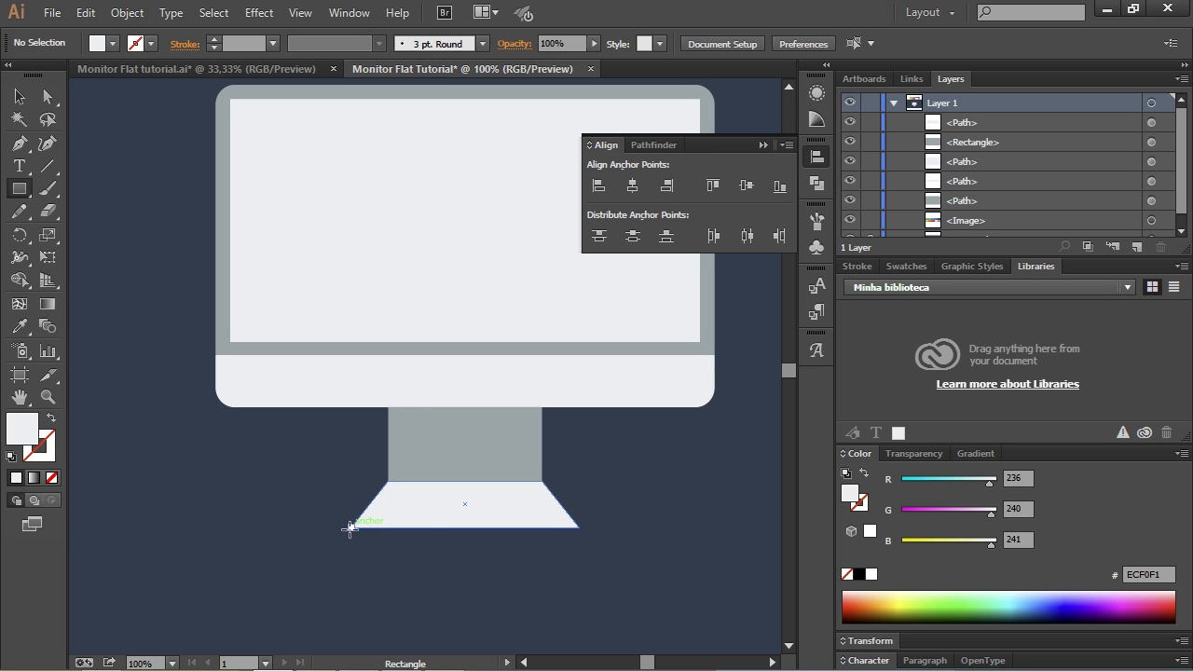
{"action": "left_click_drag", "start_coordinate": [351, 529], "coordinate": [580, 544]}
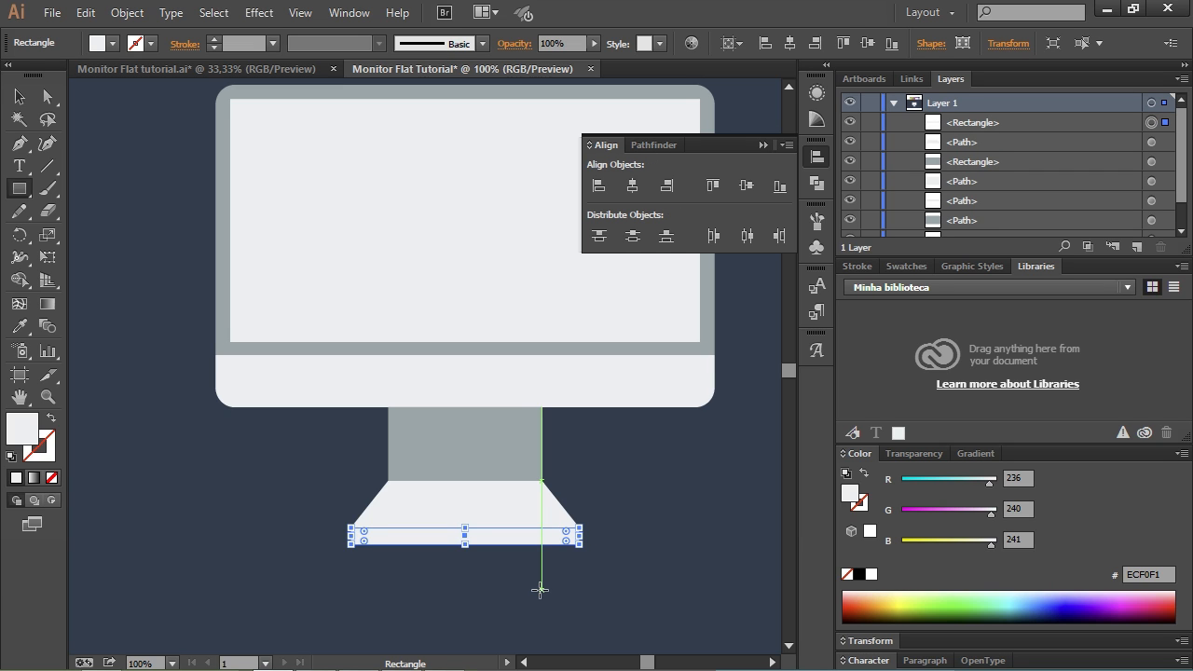
{"action": "key", "text": "i"}
{"action": "left_click", "coordinate": [464, 440]}
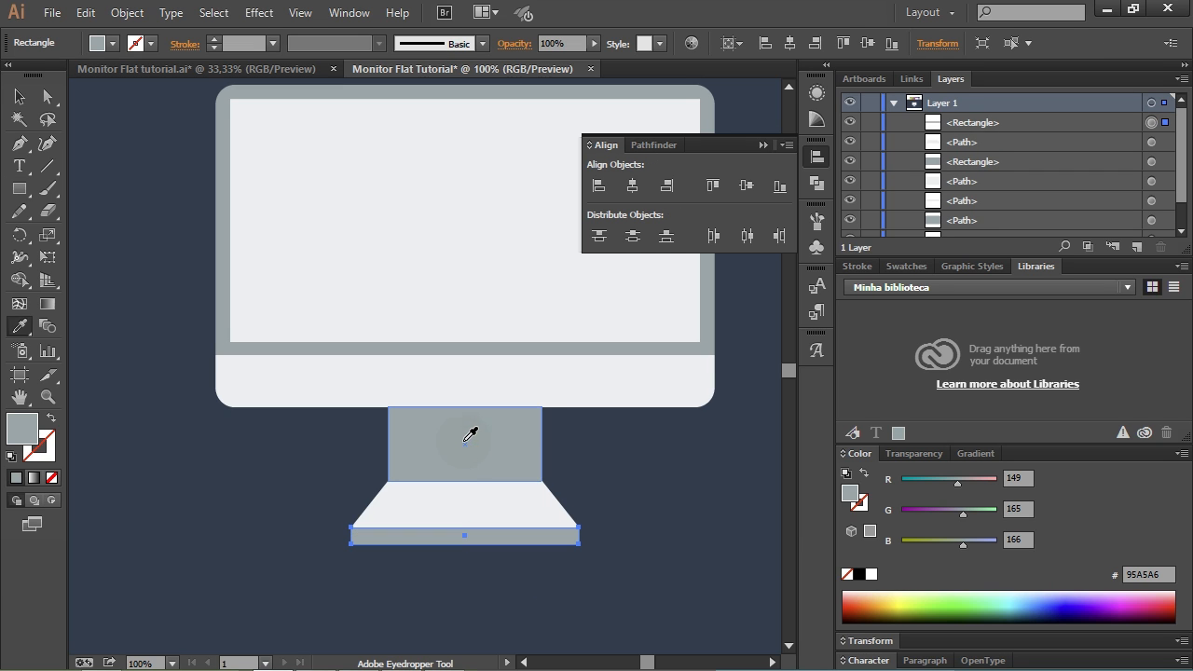
{"action": "key", "text": "v"}
{"action": "left_click", "coordinate": [644, 488]}
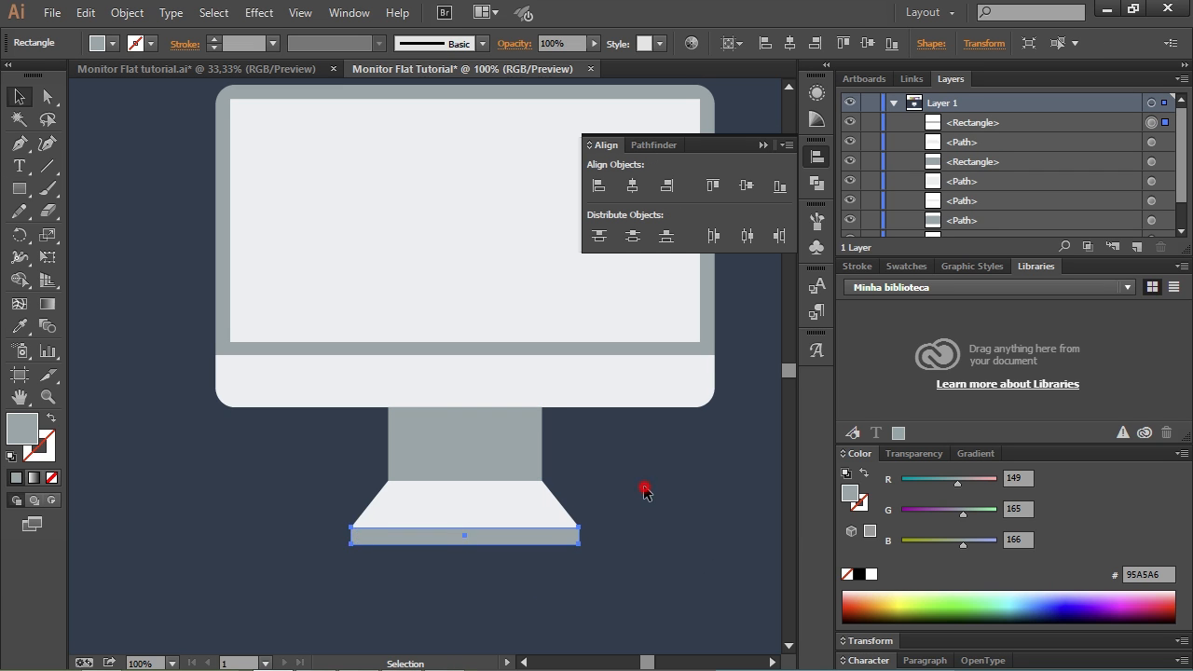
{"action": "scroll", "coordinate": [655, 484], "scroll_direction": "down", "scroll_amount": 1}
{"action": "left_click_drag", "start_coordinate": [655, 477], "coordinate": [605, 496]}
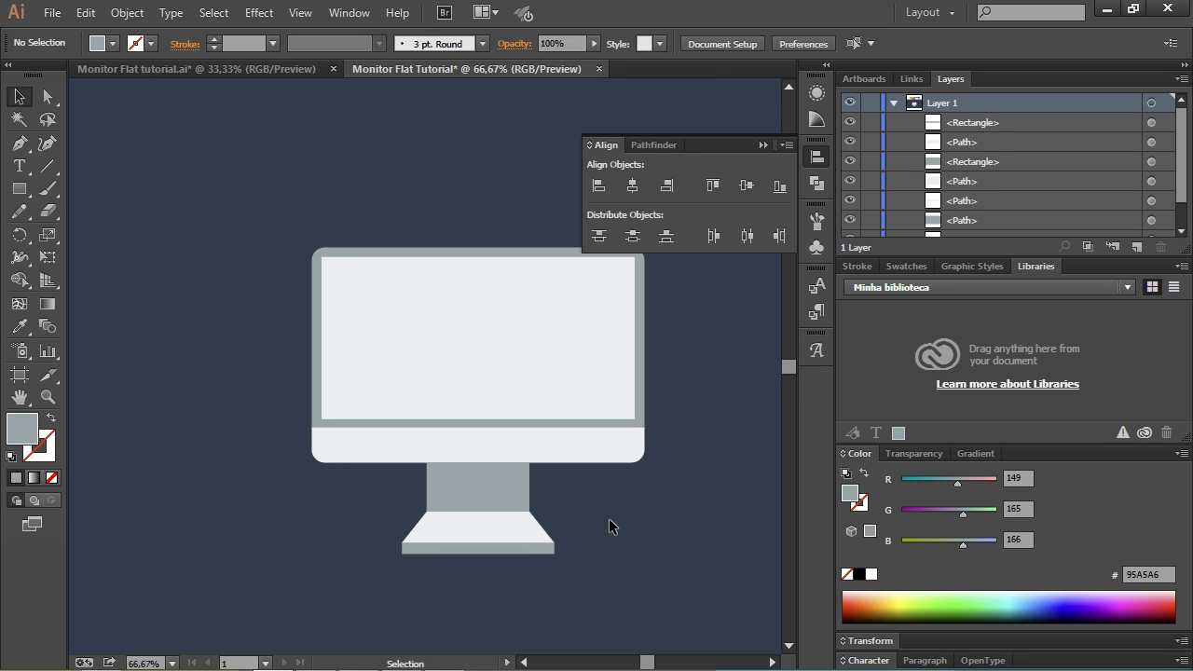
Step: Make the thin grey base rectangle slightly thinner by raising its bottom edge
{"action": "scroll", "coordinate": [478, 593], "scroll_direction": "up", "scroll_amount": 2}
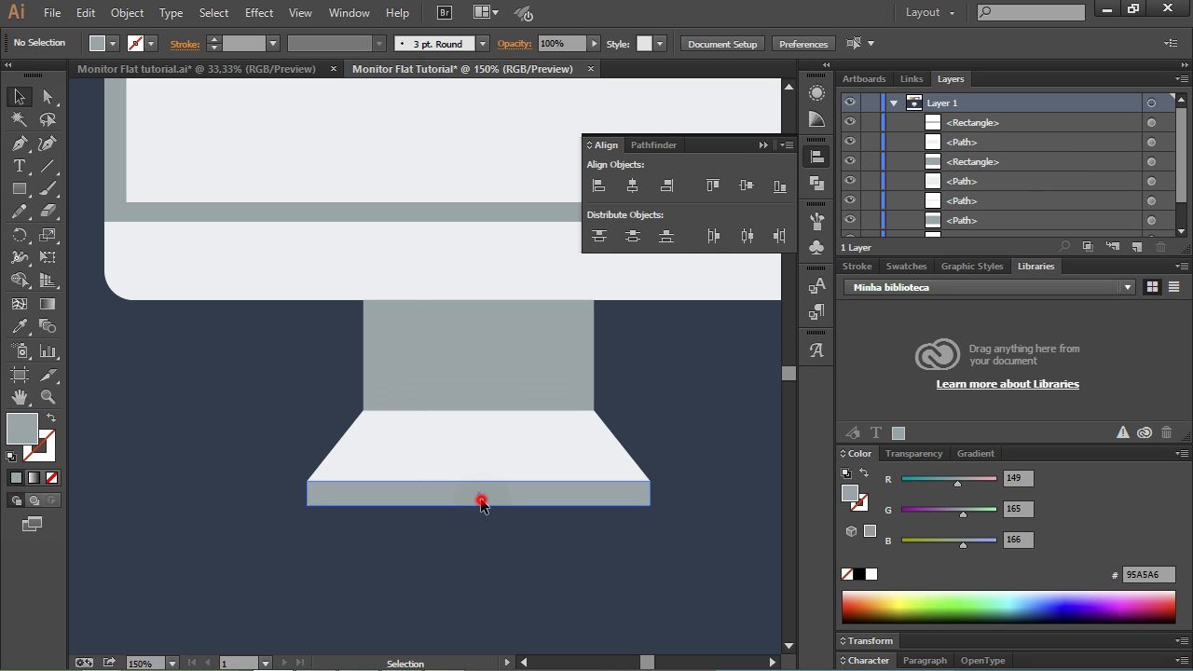
{"action": "left_click", "coordinate": [477, 551]}
{"action": "left_click_drag", "start_coordinate": [477, 507], "coordinate": [479, 501]}
{"action": "left_click", "coordinate": [480, 566]}
{"action": "scroll", "coordinate": [480, 566], "scroll_direction": "down", "scroll_amount": 1}
{"action": "left_click_drag", "start_coordinate": [416, 530], "coordinate": [410, 569]}
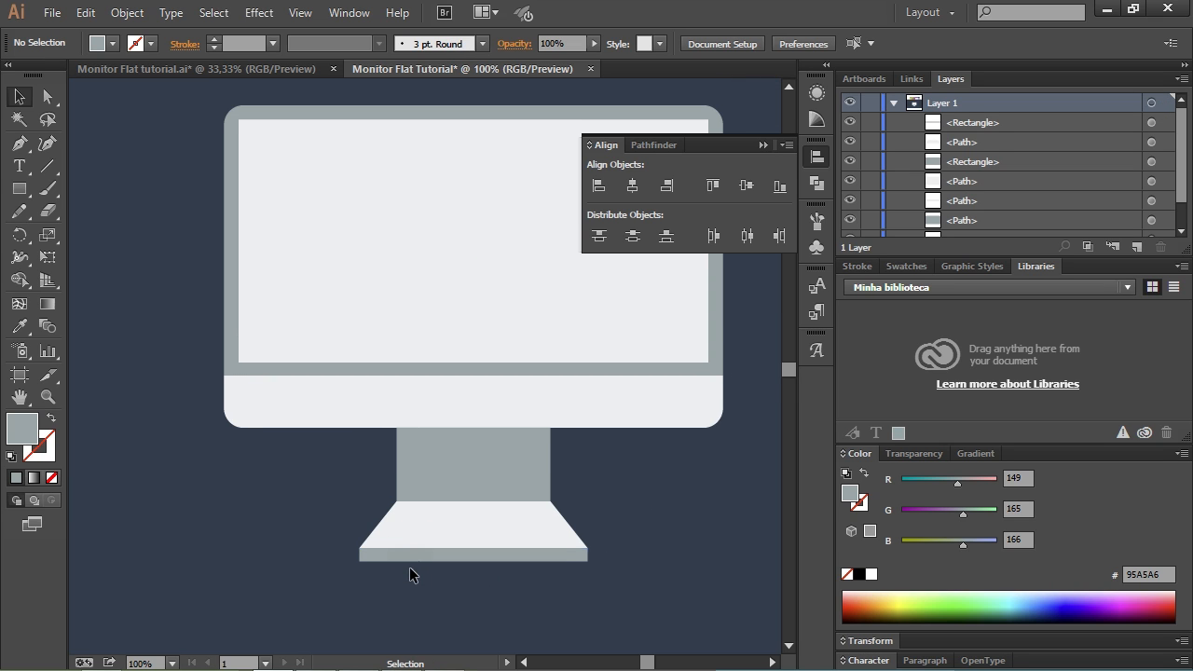
Step: Taper the grey upper stand rectangle by moving each of its two top corner points about 10 pt inward
{"action": "scroll", "coordinate": [411, 569], "scroll_direction": "down", "scroll_amount": 1}
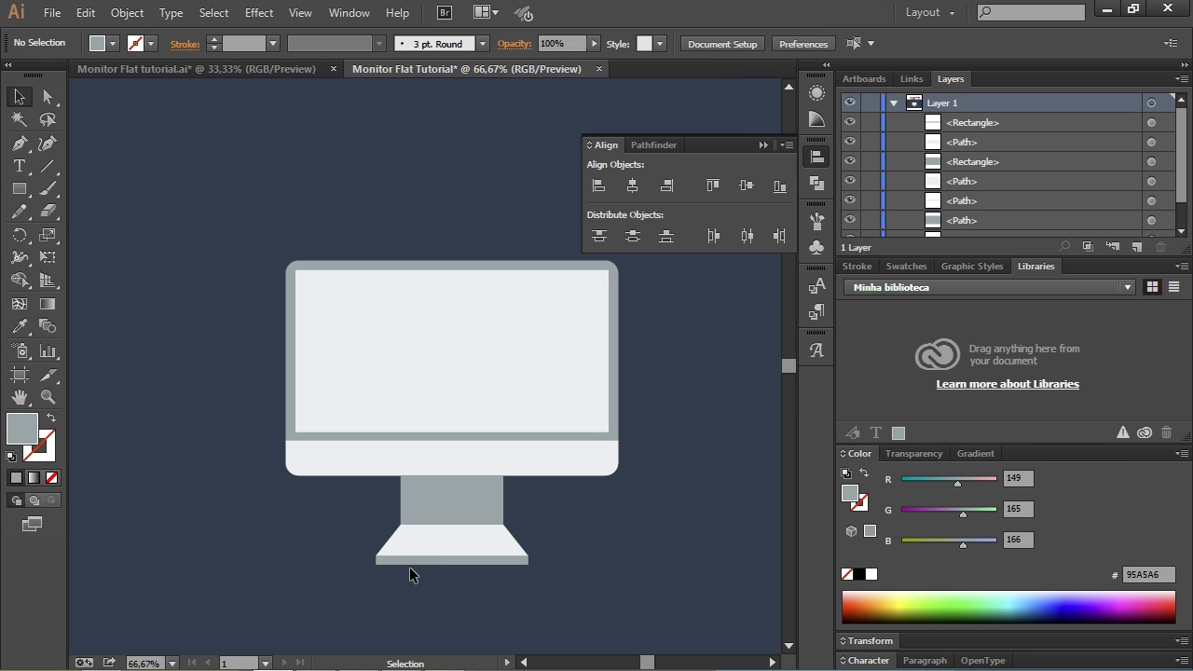
{"action": "scroll", "coordinate": [412, 569], "scroll_direction": "up", "scroll_amount": 2}
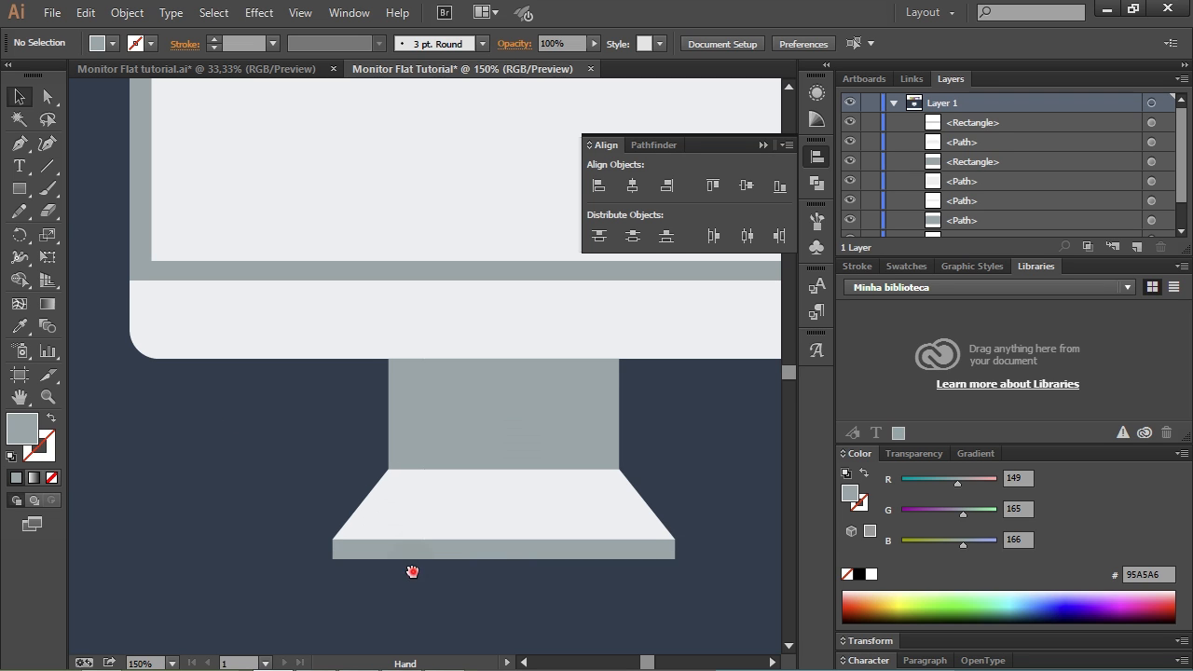
{"action": "left_click_drag", "start_coordinate": [413, 568], "coordinate": [402, 591]}
{"action": "left_click", "coordinate": [453, 457]}
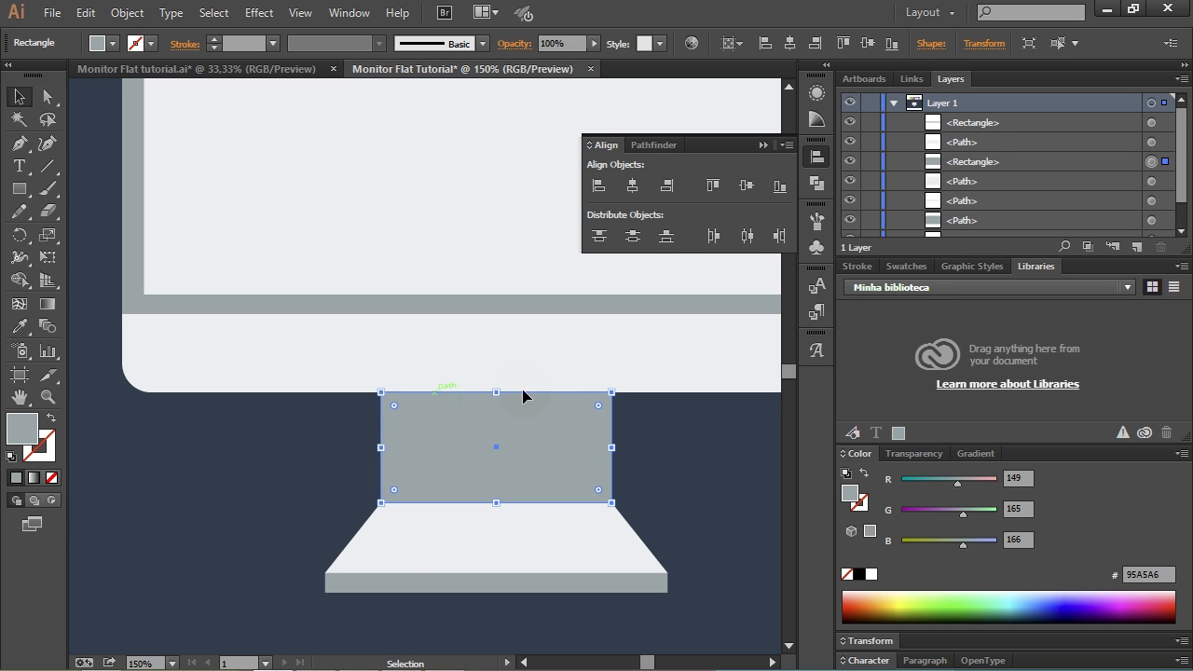
{"action": "key", "text": "a"}
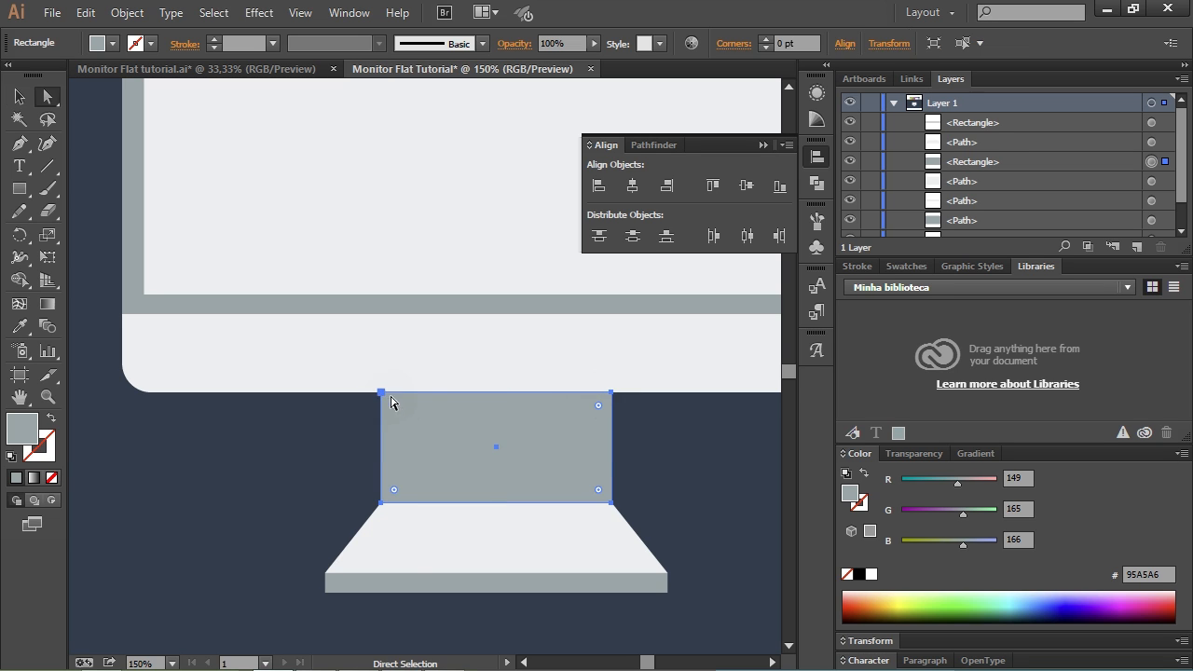
{"action": "left_click", "coordinate": [382, 393]}
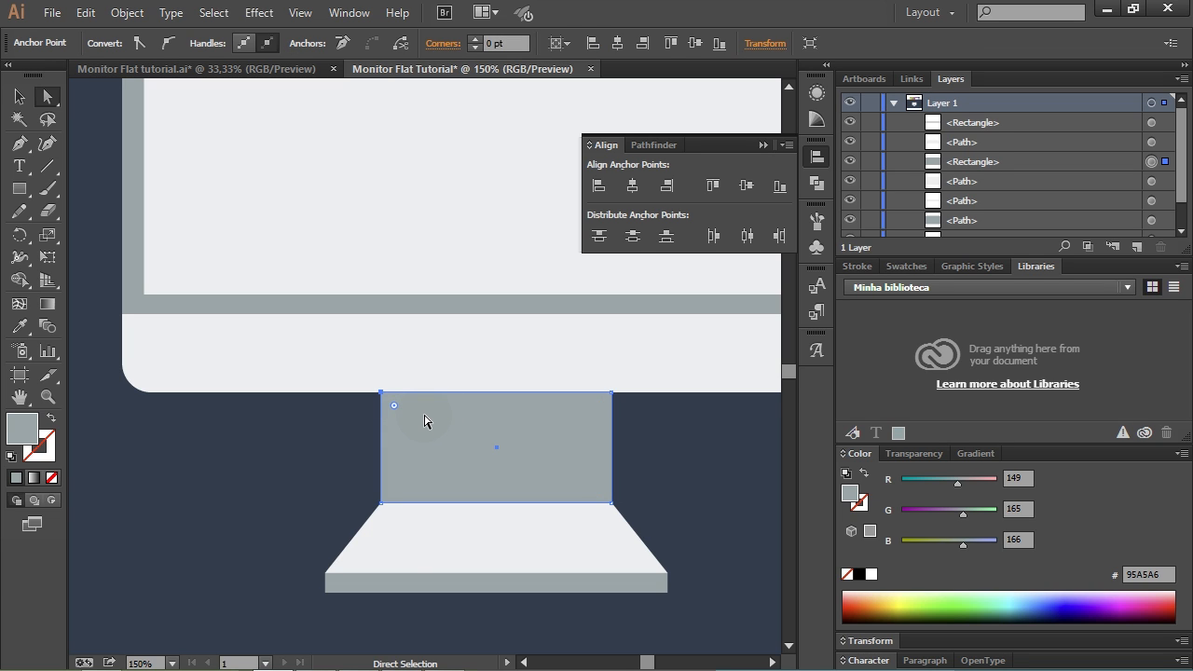
{"action": "key", "text": "shift+Right"}
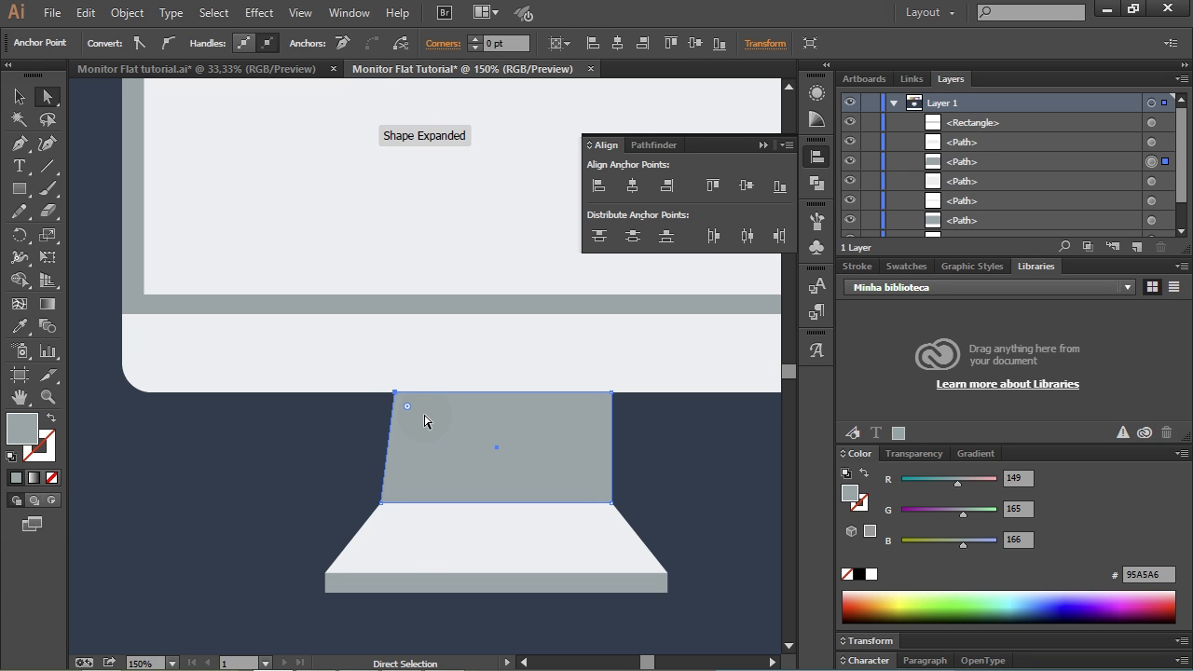
{"action": "left_click", "coordinate": [611, 391]}
{"action": "key", "text": "shift+Left"}
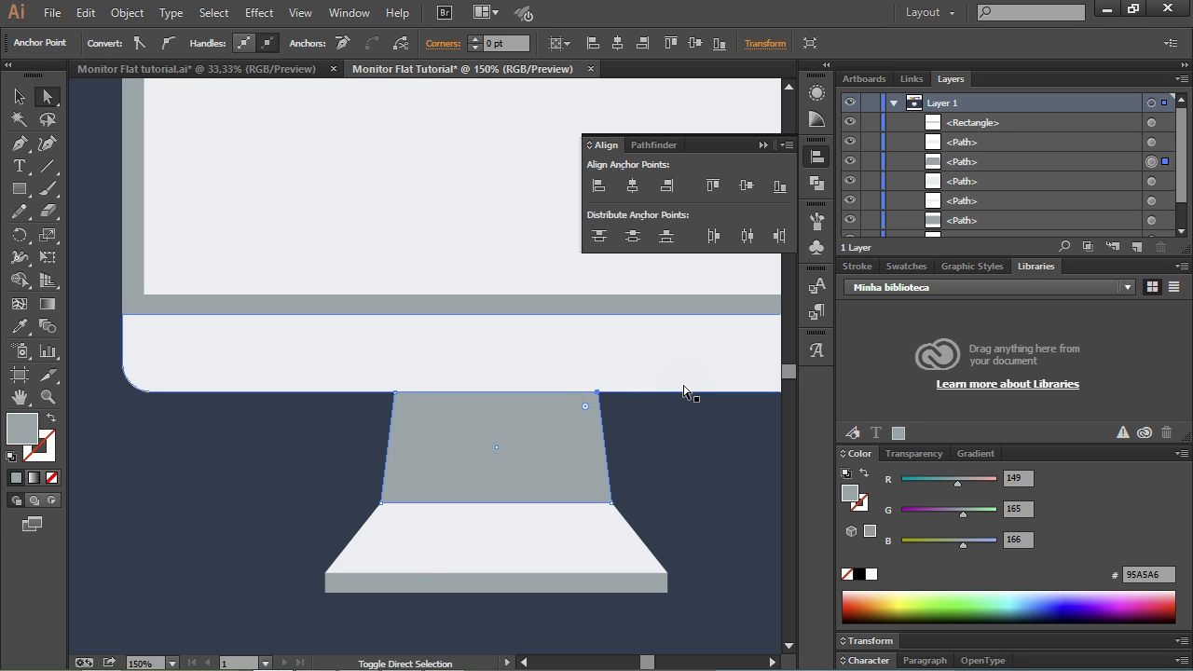
{"action": "left_click", "coordinate": [668, 469]}
{"action": "scroll", "coordinate": [669, 465], "scroll_direction": "down", "scroll_amount": 2}
{"action": "left_click_drag", "start_coordinate": [196, 453], "coordinate": [149, 489]}
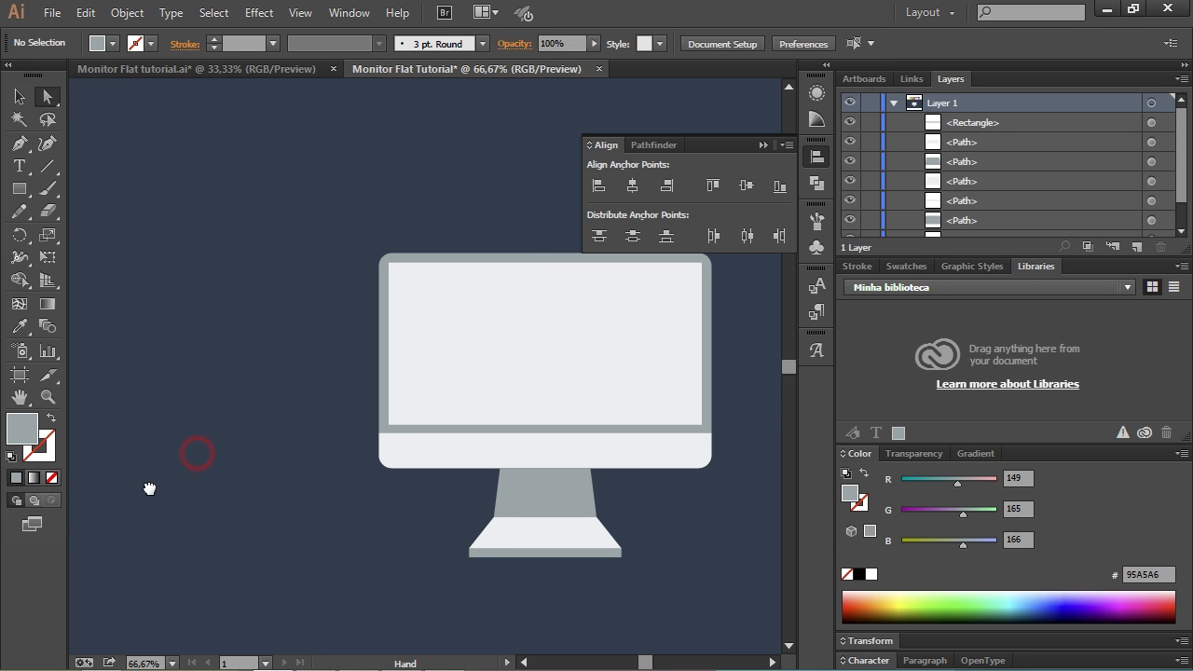
{"action": "scroll", "coordinate": [290, 500], "scroll_direction": "down", "scroll_amount": 1}
{"action": "left_click_drag", "start_coordinate": [317, 501], "coordinate": [284, 506]}
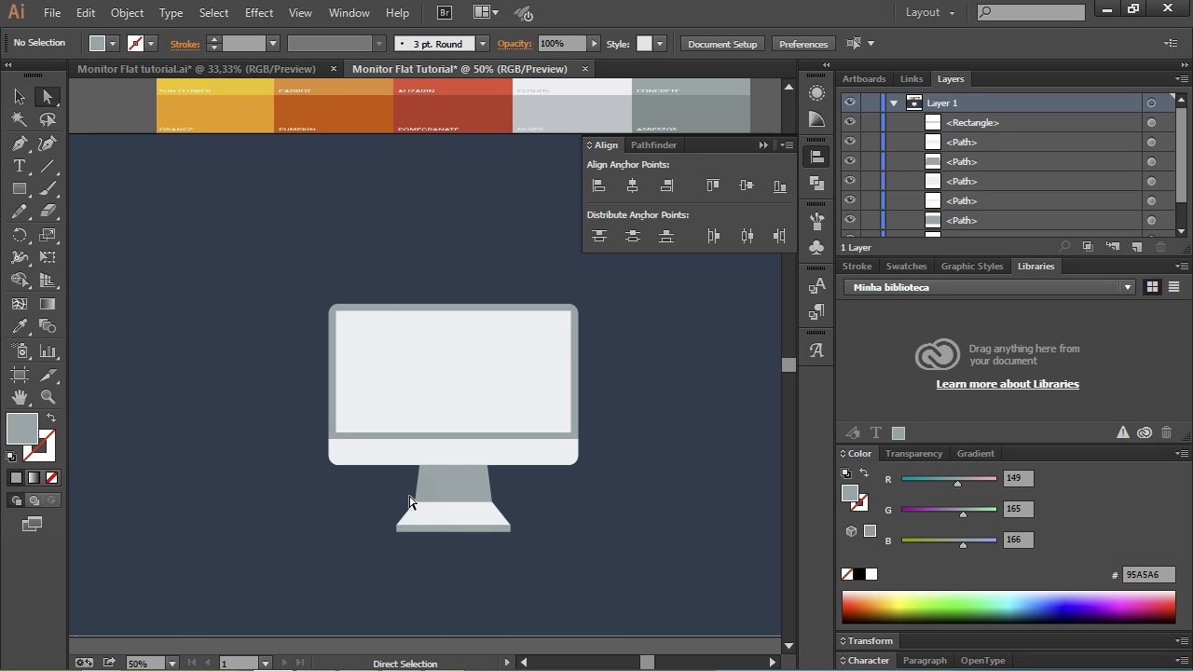
Step: Scale all three stand pieces proportionally about their center to a bit under three quarters size and move them up against the monitor's bottom edge
{"action": "scroll", "coordinate": [451, 539], "scroll_direction": "up", "scroll_amount": 2}
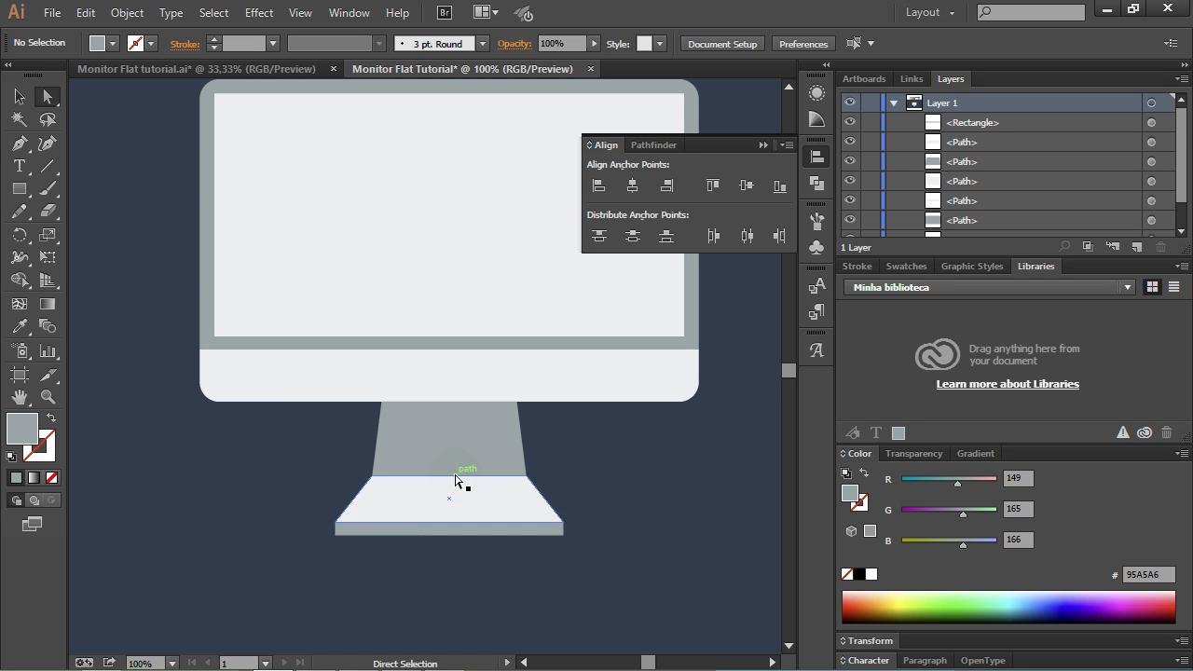
{"action": "left_click", "coordinate": [430, 438]}
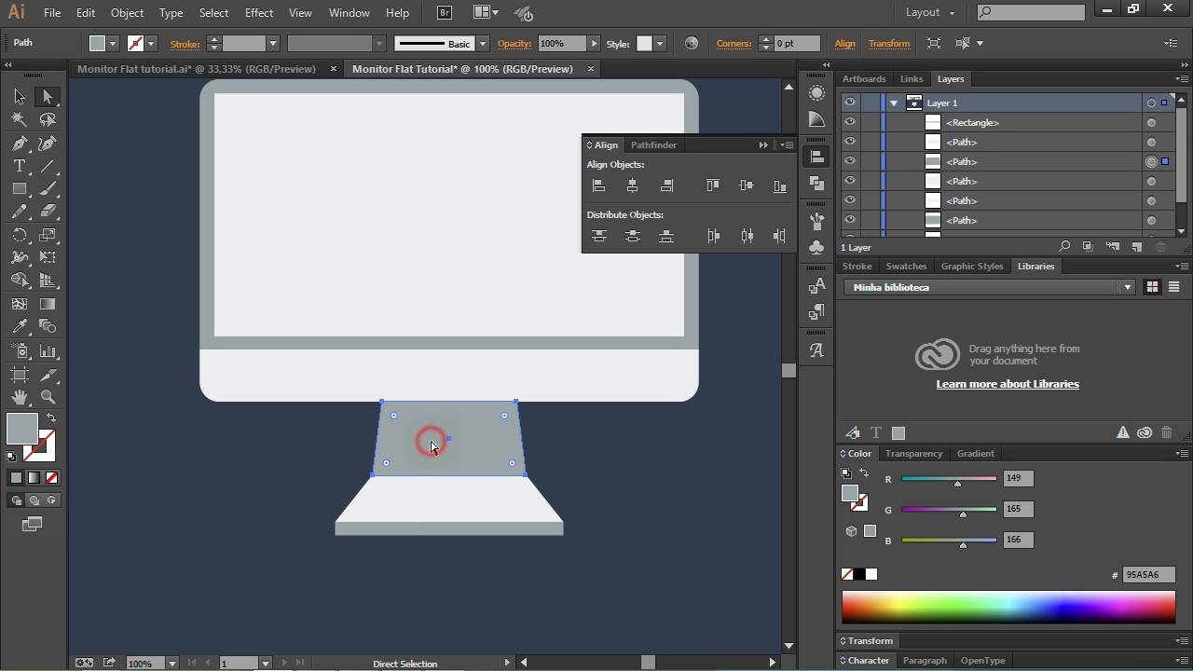
{"action": "left_click", "coordinate": [485, 490], "text": "shift"}
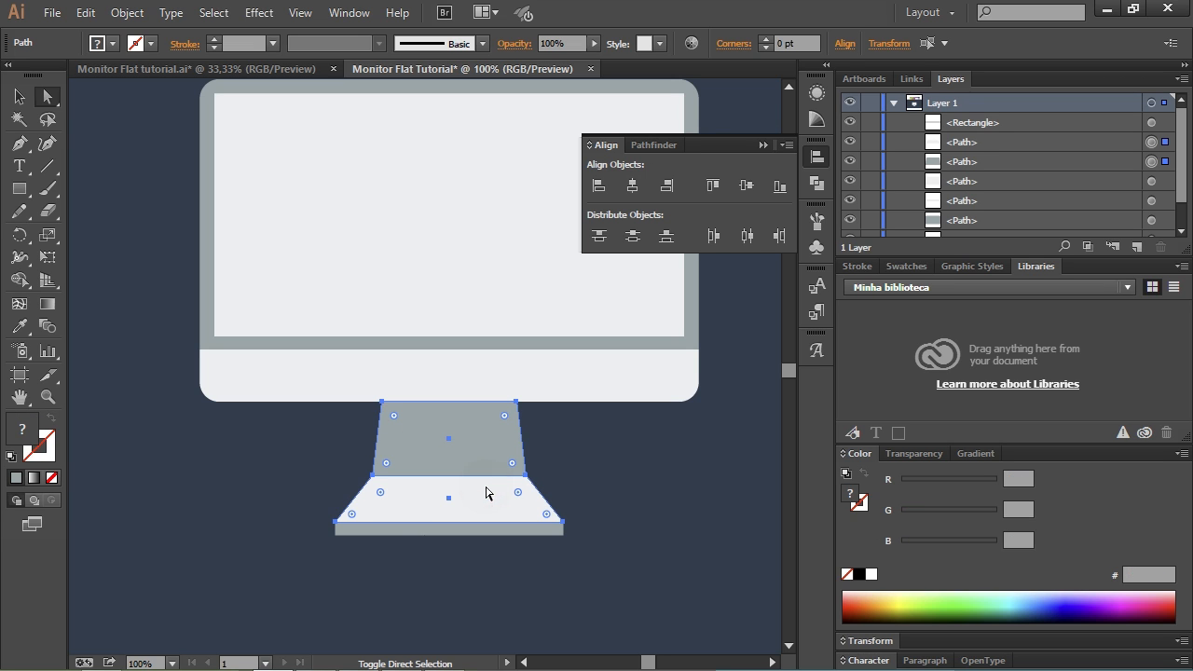
{"action": "left_click", "coordinate": [416, 534], "text": "shift"}
{"action": "key", "text": "v"}
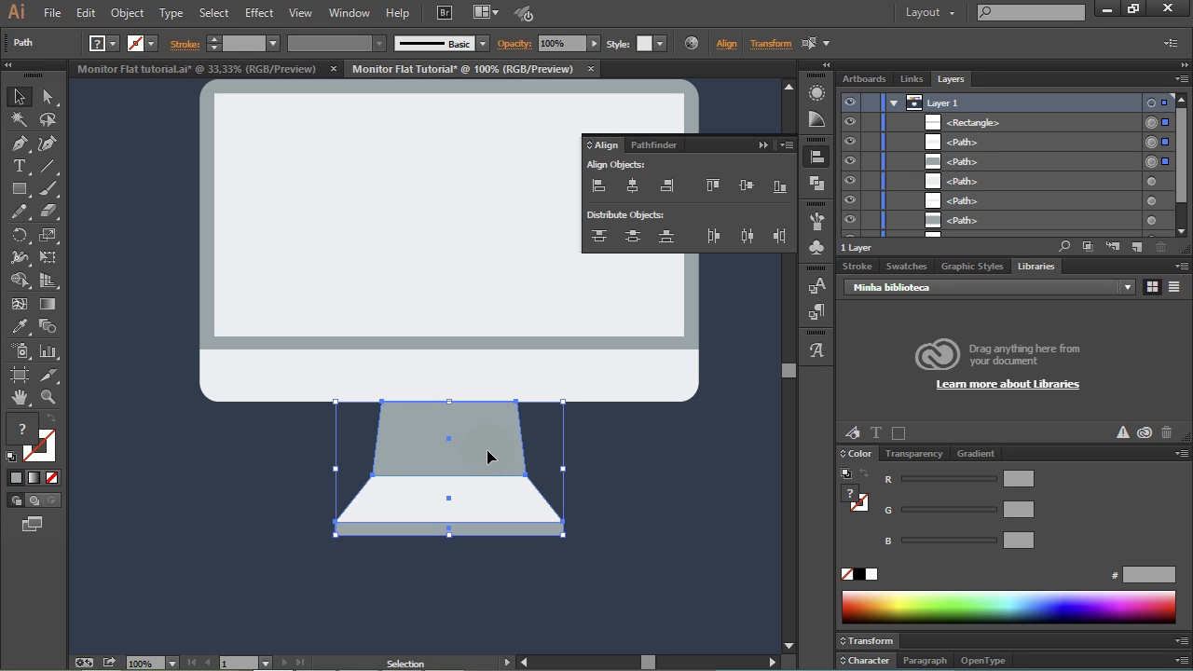
{"action": "left_click_drag", "start_coordinate": [564, 534], "coordinate": [544, 519]}
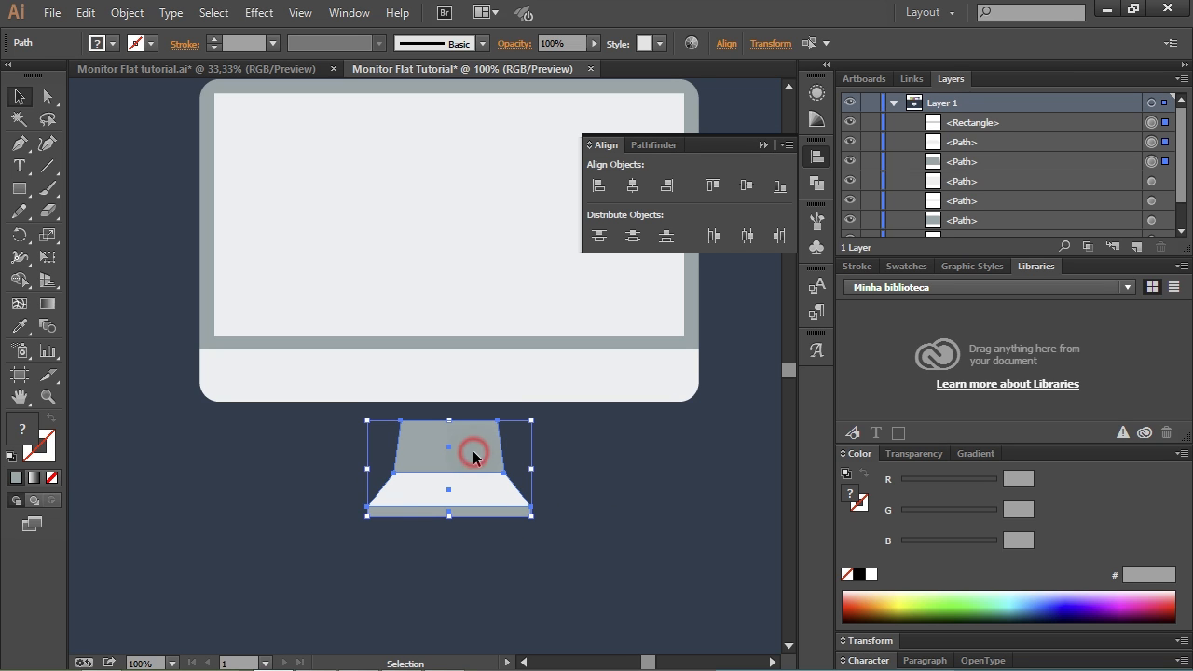
{"action": "left_click_drag", "start_coordinate": [472, 449], "coordinate": [473, 435]}
{"action": "left_click", "coordinate": [492, 525]}
{"action": "scroll", "coordinate": [490, 532], "scroll_direction": "down", "scroll_amount": 2}
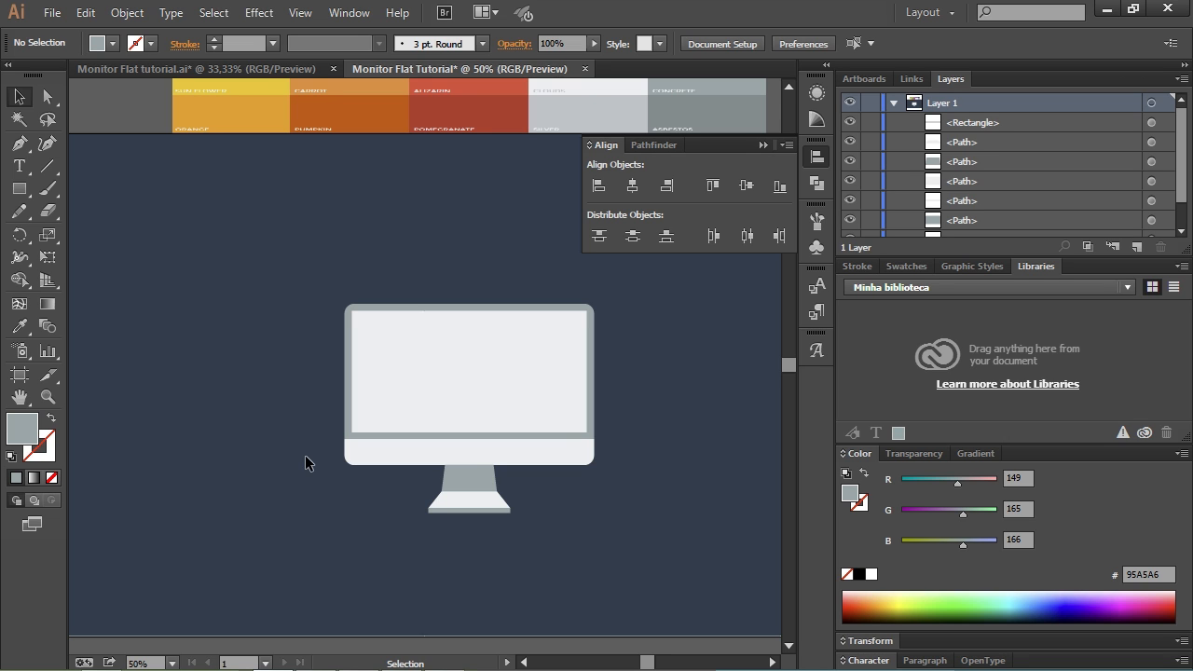
{"action": "key", "text": "space"}
{"action": "left_click_drag", "start_coordinate": [304, 488], "coordinate": [295, 499]}
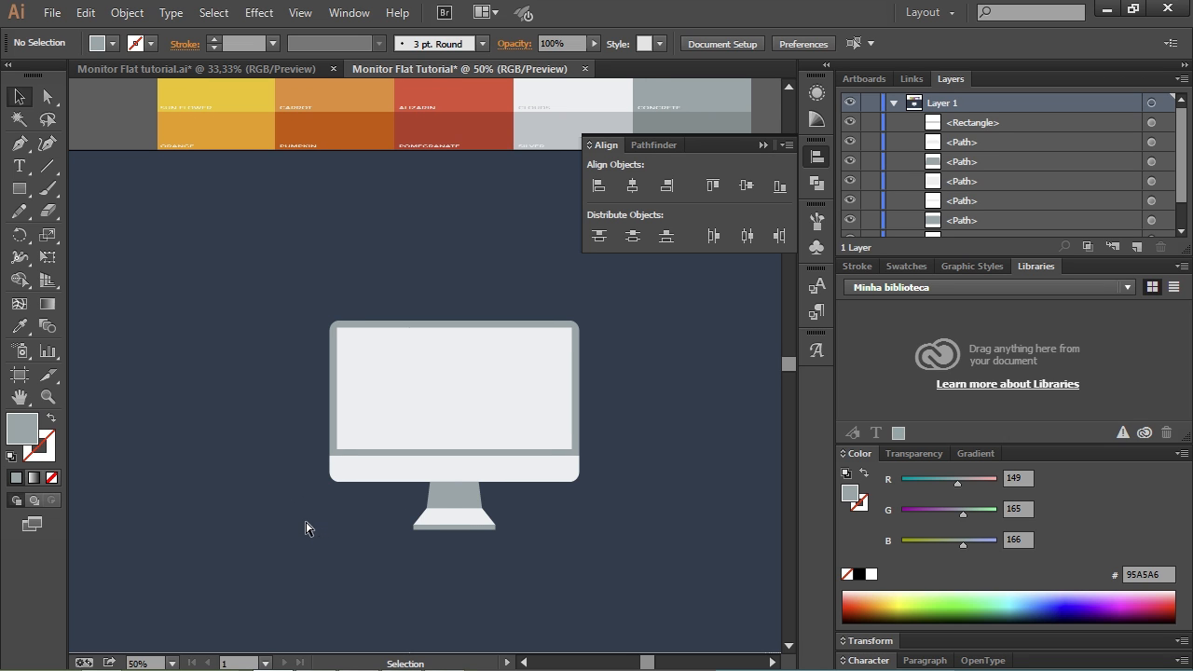
{"action": "scroll", "coordinate": [373, 525], "scroll_direction": "up", "scroll_amount": 2}
{"action": "key", "text": "space"}
{"action": "left_click_drag", "start_coordinate": [415, 494], "coordinate": [337, 514]}
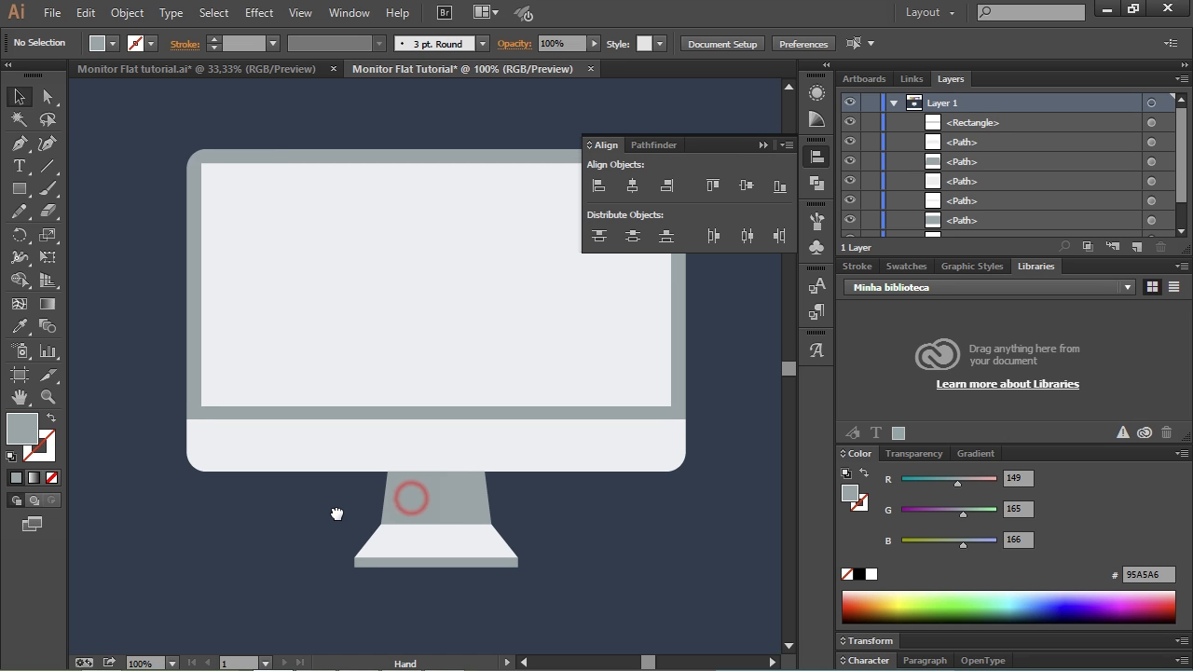
Step: Examine up close how the grey upper stand's top edge and corners meet the monitor's bottom edge
{"action": "scroll", "coordinate": [340, 514], "scroll_direction": "up", "scroll_amount": 2}
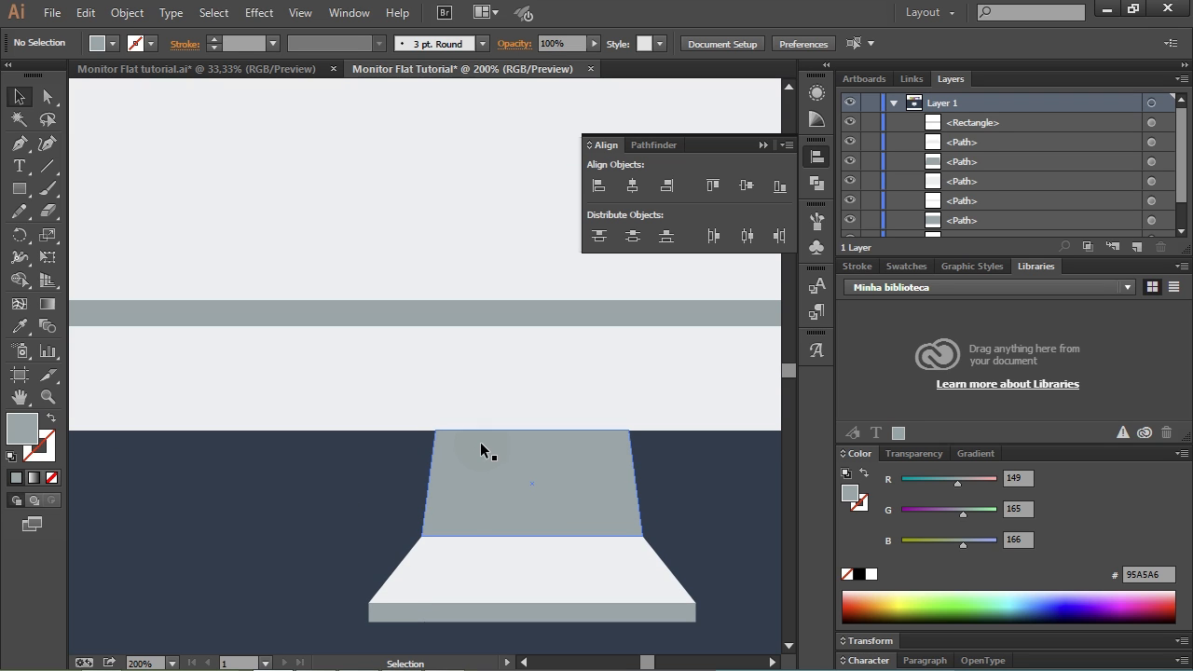
{"action": "left_click", "coordinate": [524, 453]}
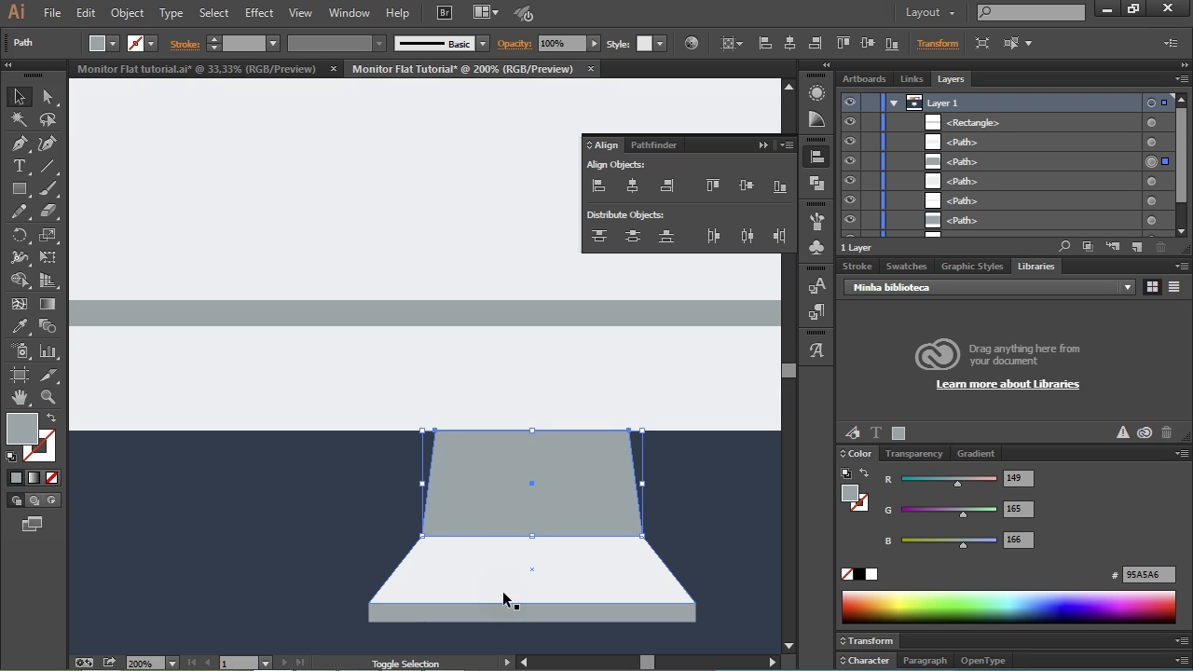
{"action": "left_click", "coordinate": [333, 514]}
{"action": "left_click", "coordinate": [456, 490]}
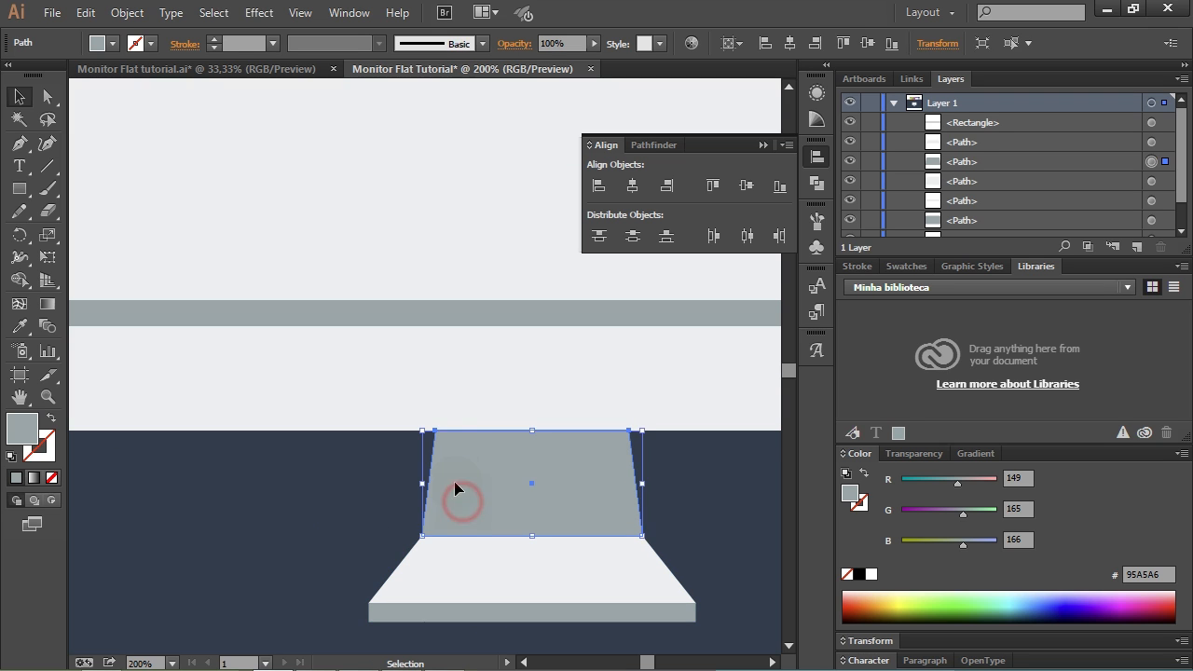
{"action": "scroll", "coordinate": [485, 424], "scroll_direction": "up", "scroll_amount": 2}
{"action": "scroll", "coordinate": [401, 461], "scroll_direction": "up", "scroll_amount": 5}
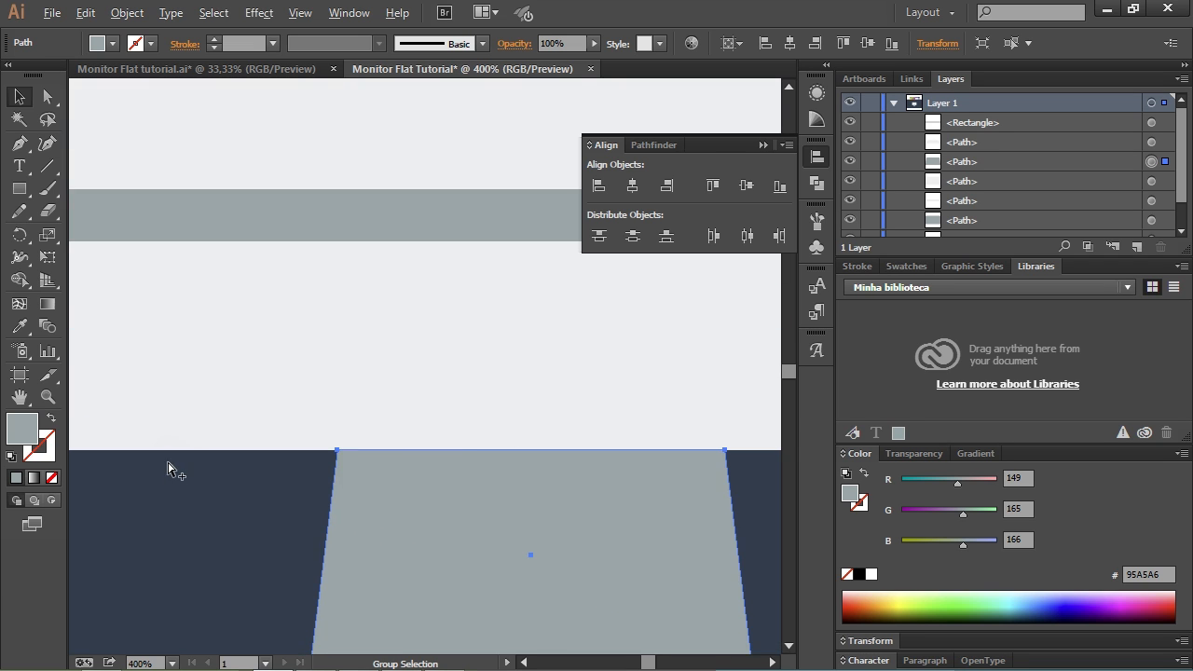
{"action": "left_click_drag", "start_coordinate": [591, 498], "coordinate": [288, 495]}
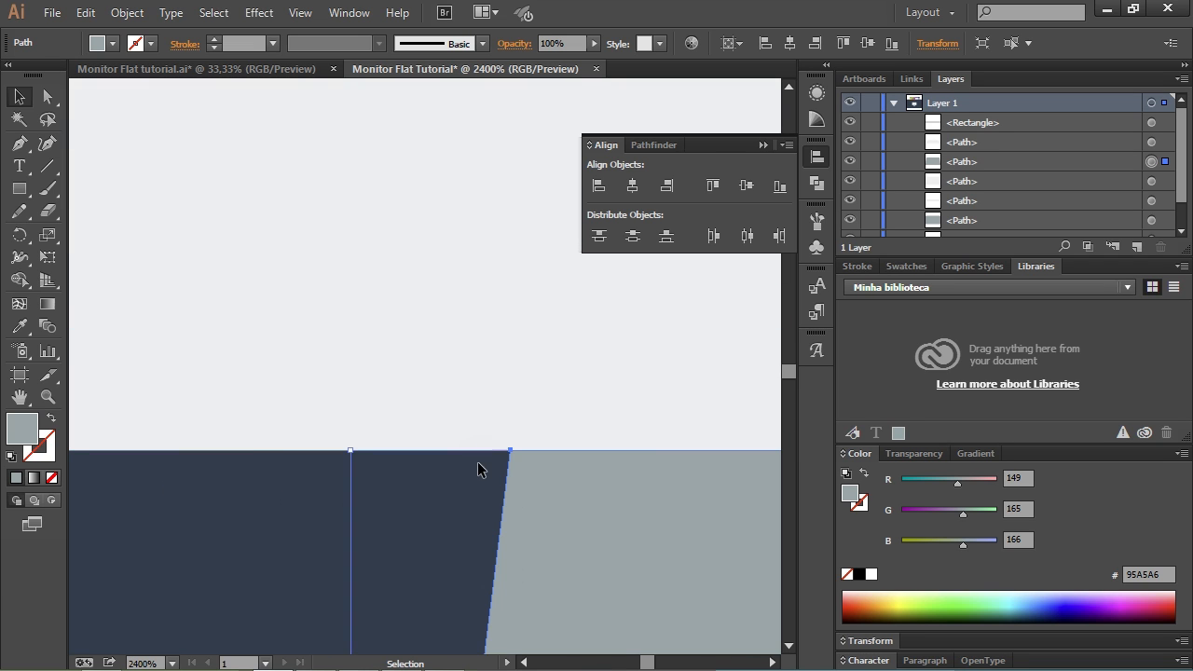
{"action": "left_click", "coordinate": [216, 496]}
{"action": "scroll", "coordinate": [322, 550], "scroll_direction": "down", "scroll_amount": 6}
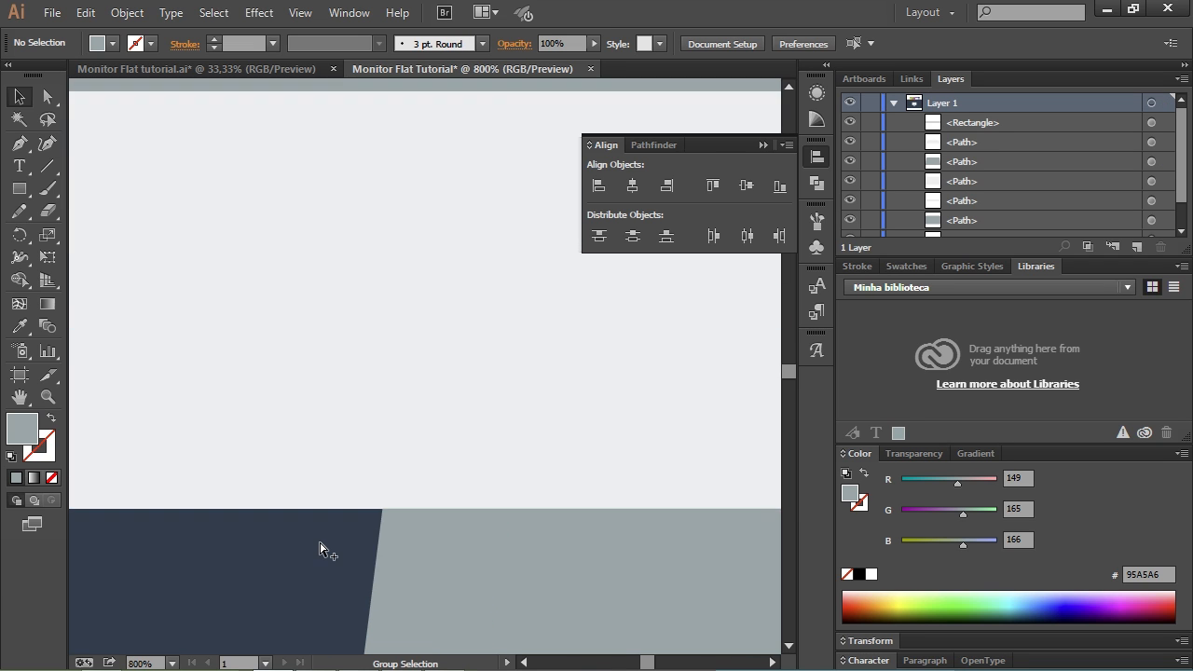
{"action": "left_click_drag", "start_coordinate": [405, 566], "coordinate": [400, 453]}
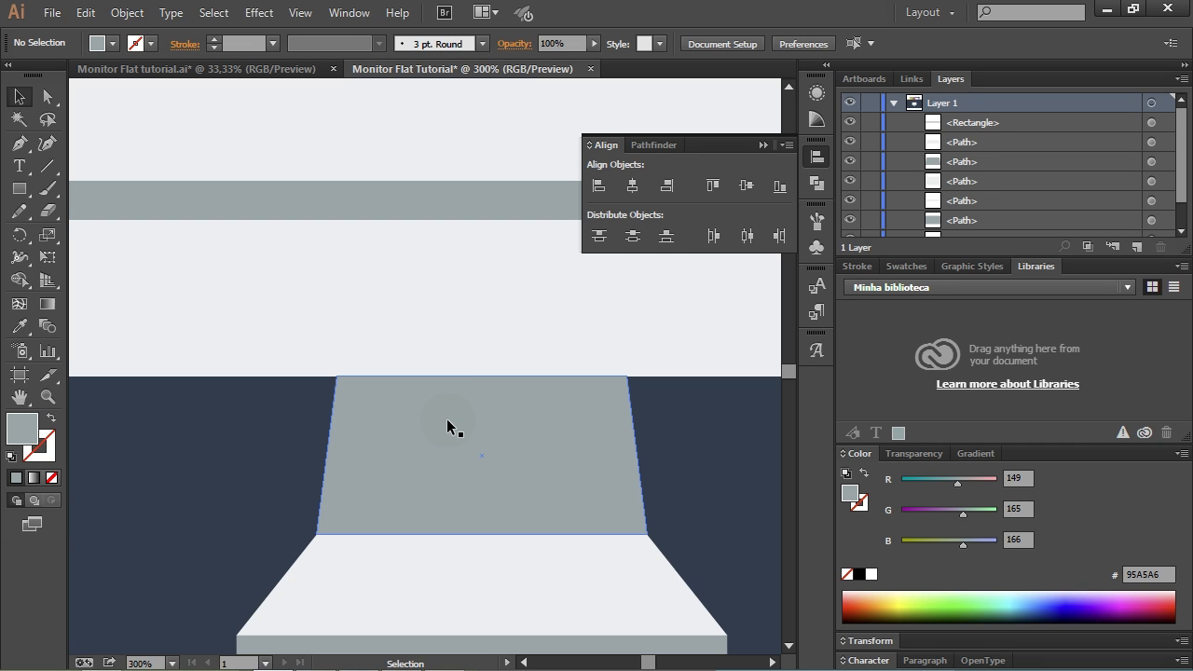
{"action": "scroll", "coordinate": [407, 474], "scroll_direction": "down", "scroll_amount": 1}
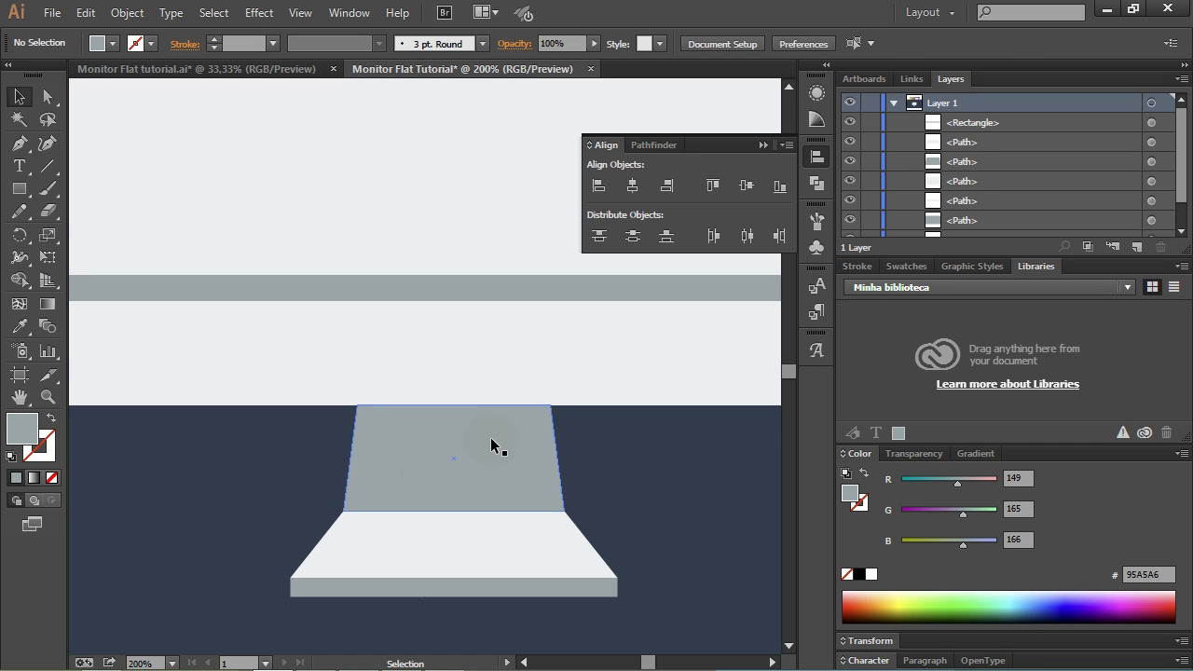
Step: Draw a horizontal line across the grey upper stand near its top, extending past both slanted sides
{"action": "left_click", "coordinate": [490, 437]}
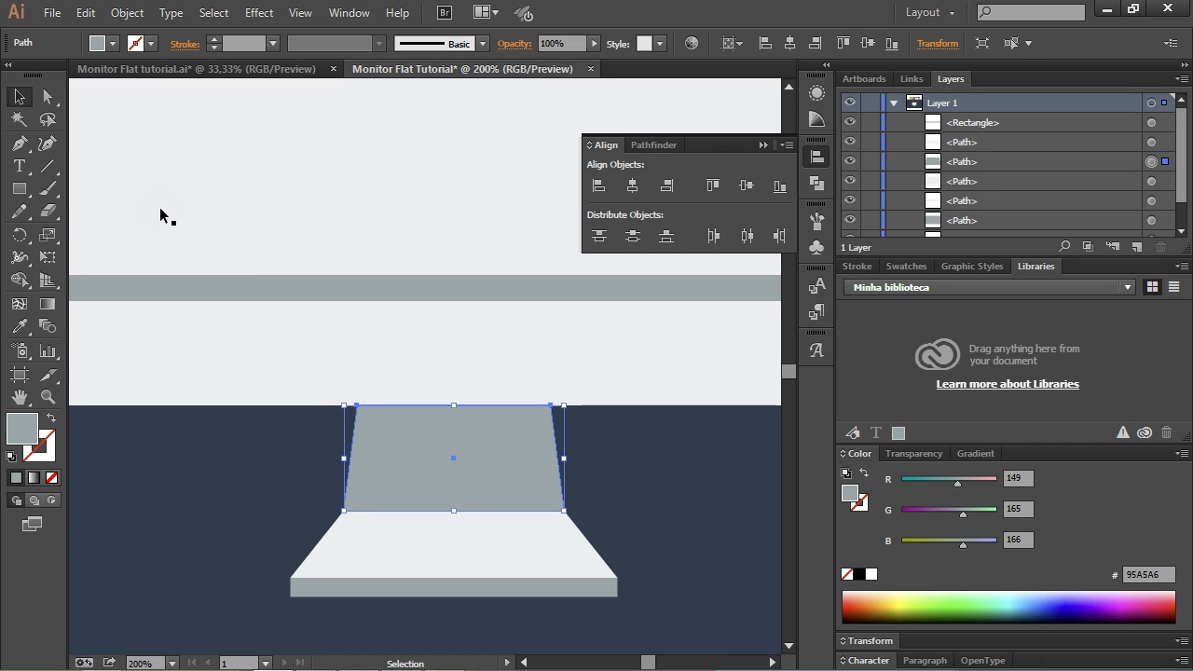
{"action": "left_click", "coordinate": [41, 170]}
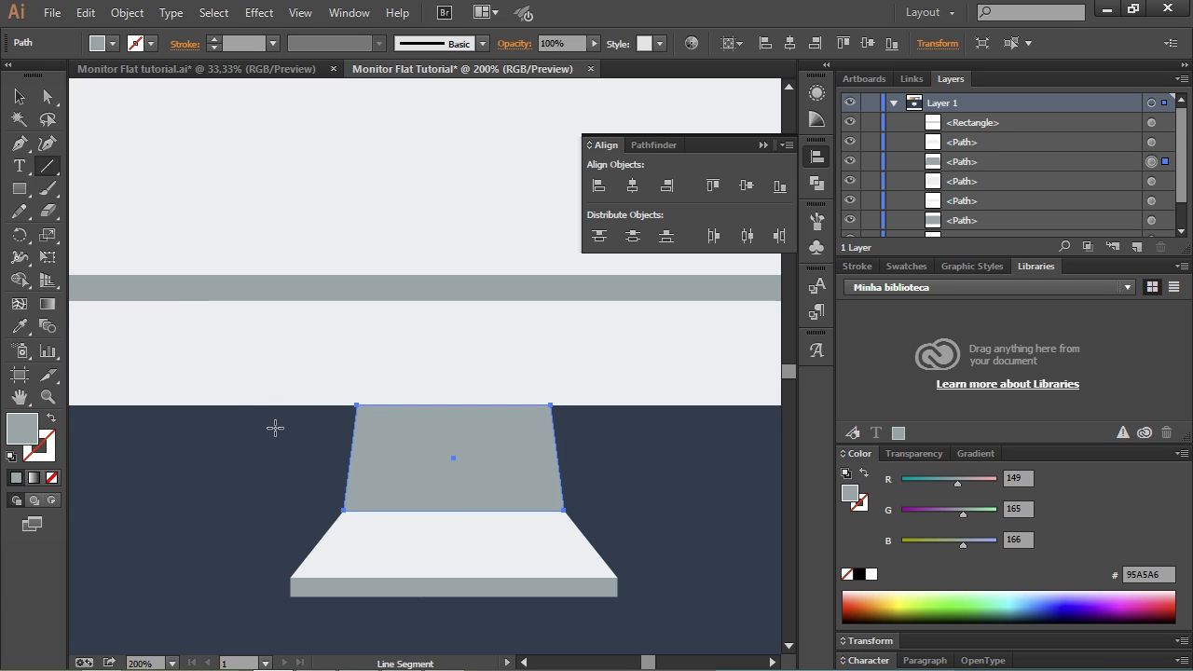
{"action": "left_click_drag", "start_coordinate": [308, 429], "coordinate": [595, 428]}
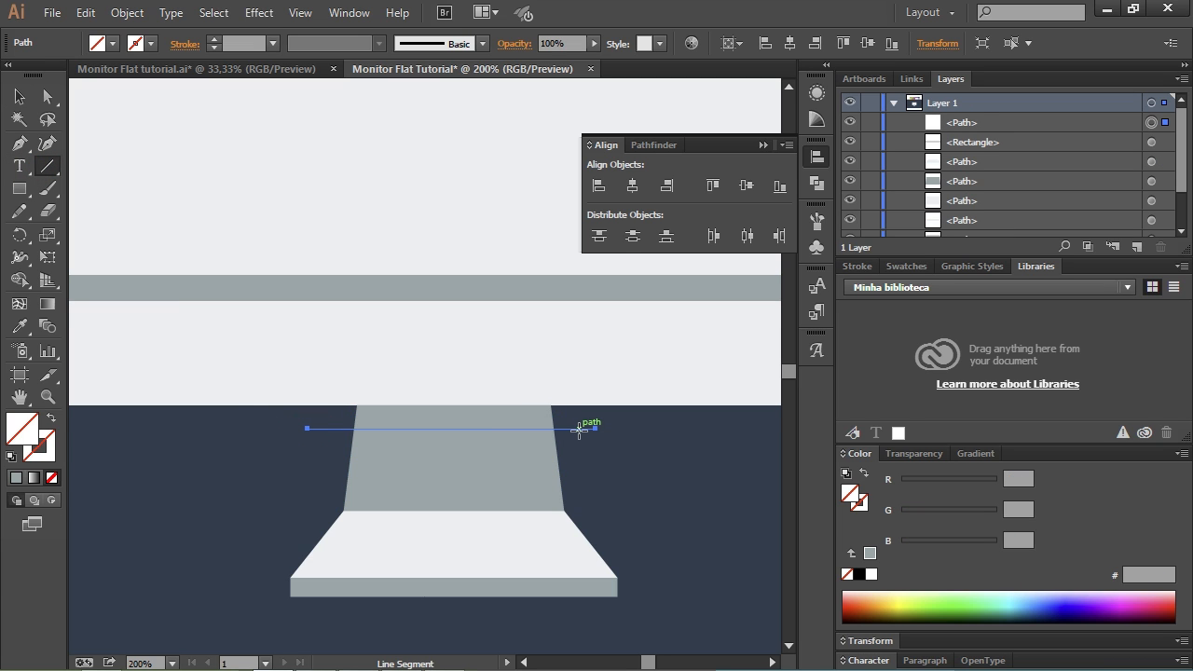
Step: Divide the grey upper stand along the horizontal line with Pathfinder and ungroup the resulting pieces
{"action": "key", "text": "v"}
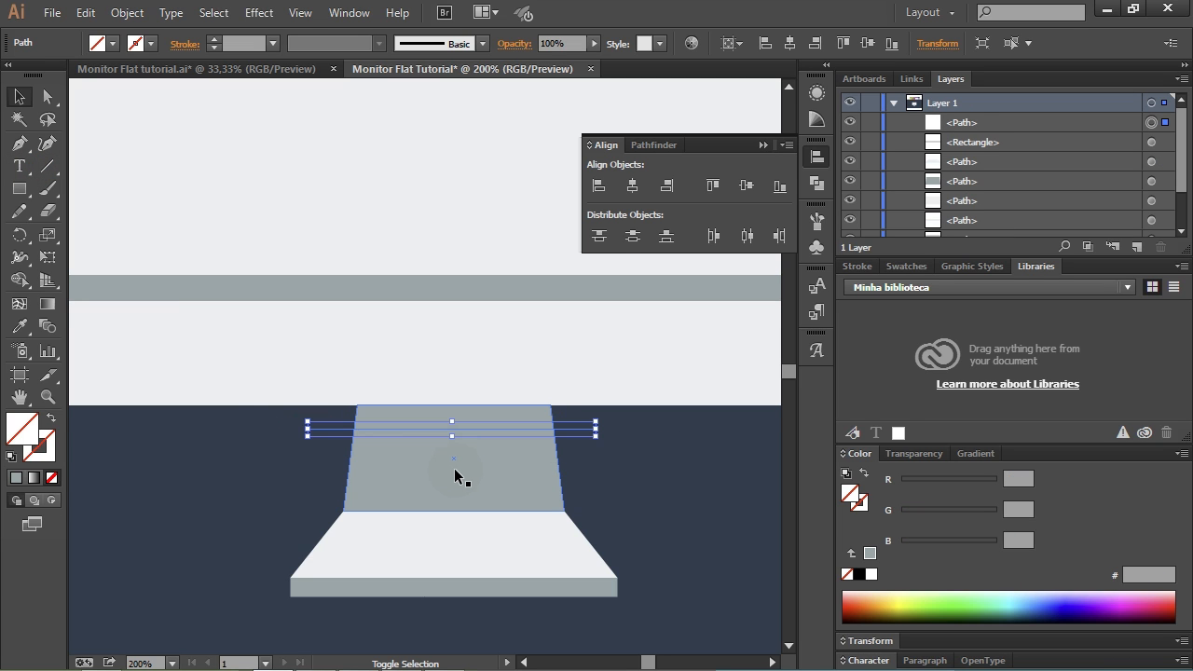
{"action": "left_click", "coordinate": [504, 478], "text": "shift"}
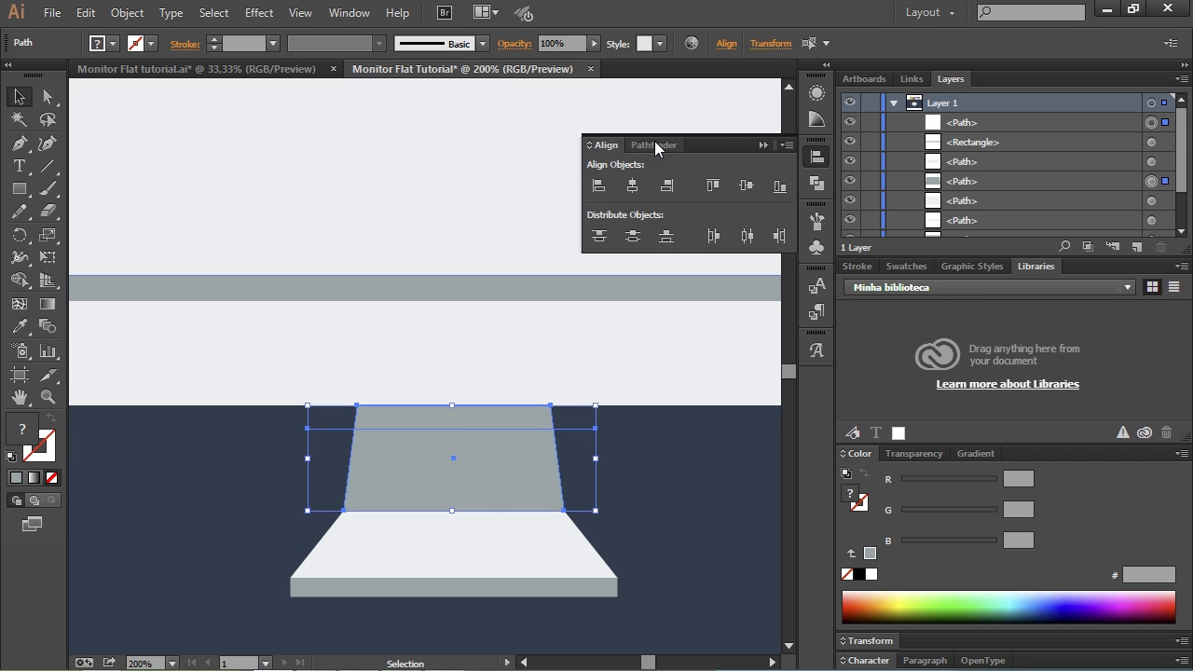
{"action": "left_click", "coordinate": [650, 145]}
{"action": "left_click", "coordinate": [602, 230]}
{"action": "right_click", "coordinate": [540, 460]}
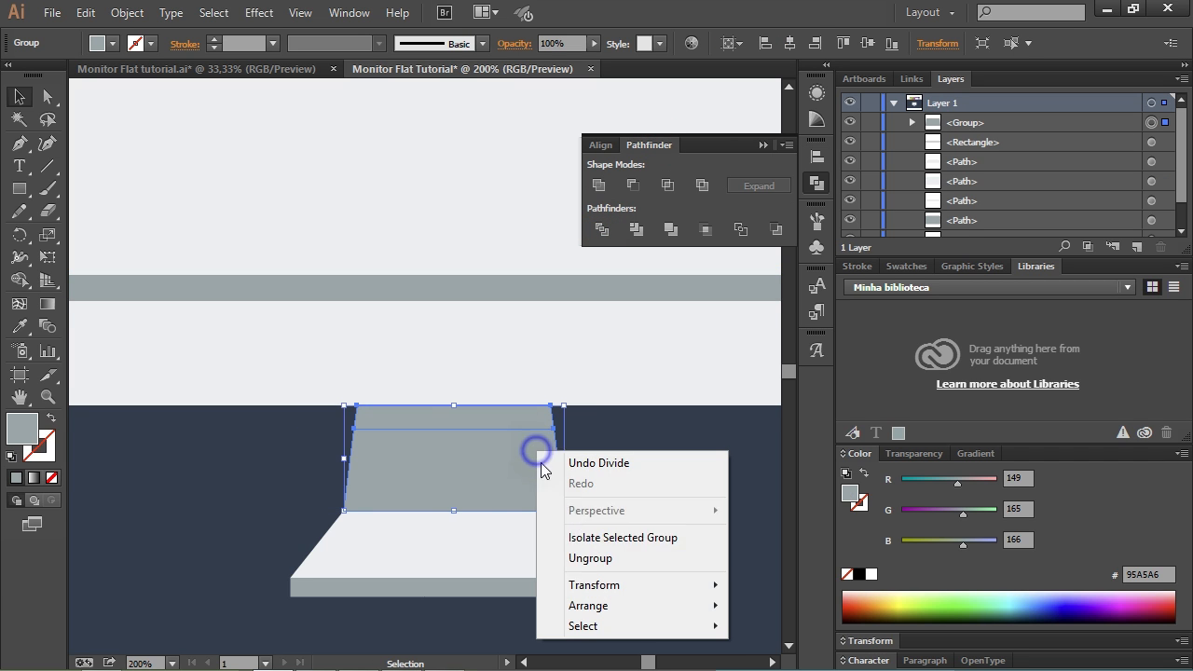
{"action": "left_click", "coordinate": [573, 559]}
{"action": "left_click", "coordinate": [652, 462]}
Step: Fill the narrow top strip of the divided upper stand with the darker grey 7E8D8E
{"action": "left_click", "coordinate": [516, 422]}
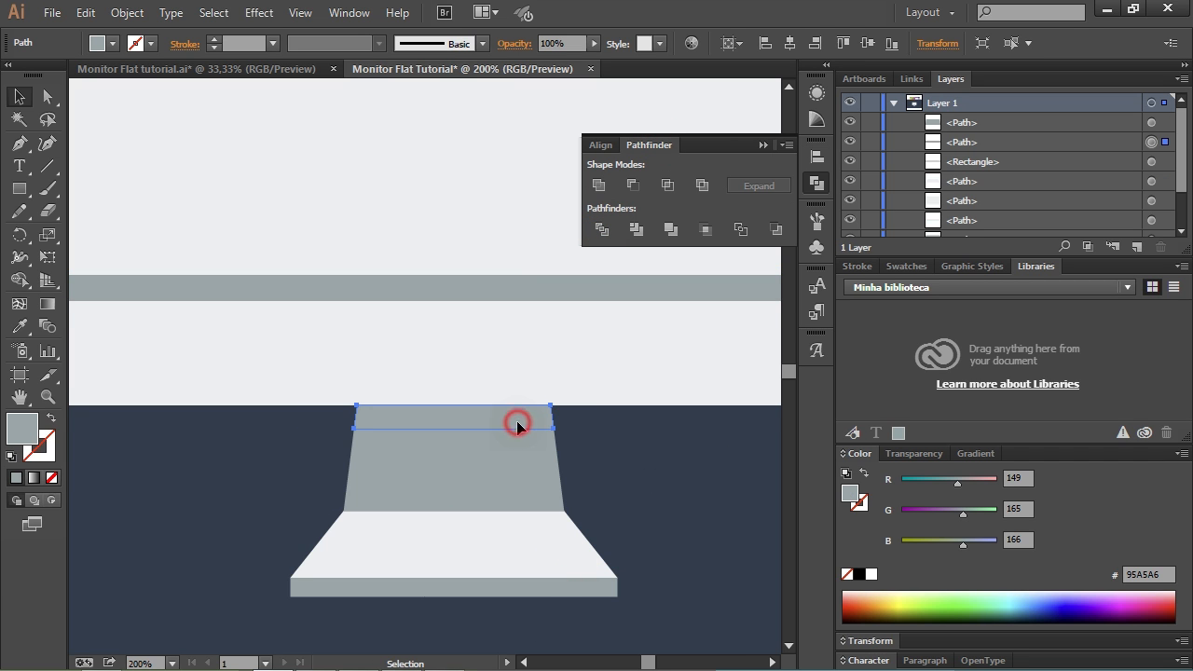
{"action": "double_click", "coordinate": [22, 429]}
{"action": "left_click", "coordinate": [442, 404]}
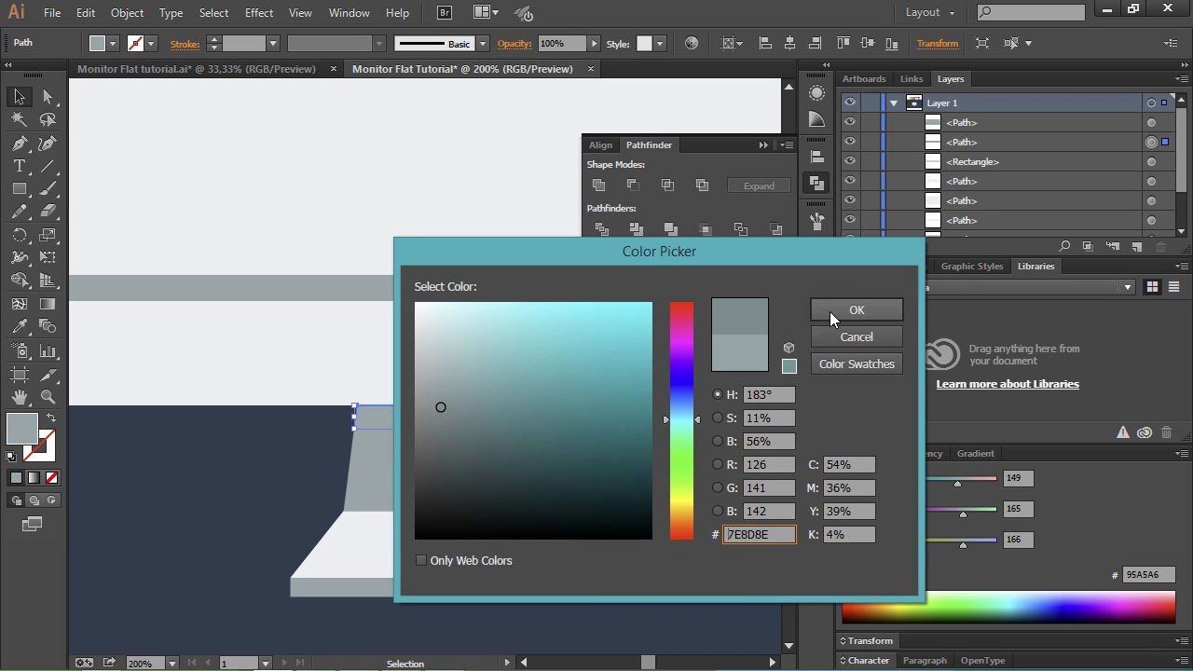
{"action": "left_click", "coordinate": [857, 309]}
{"action": "left_click", "coordinate": [732, 494]}
{"action": "key", "text": "ctrl+minus"}
{"action": "key", "text": "ctrl+minus"}
{"action": "key", "text": "ctrl+minus"}
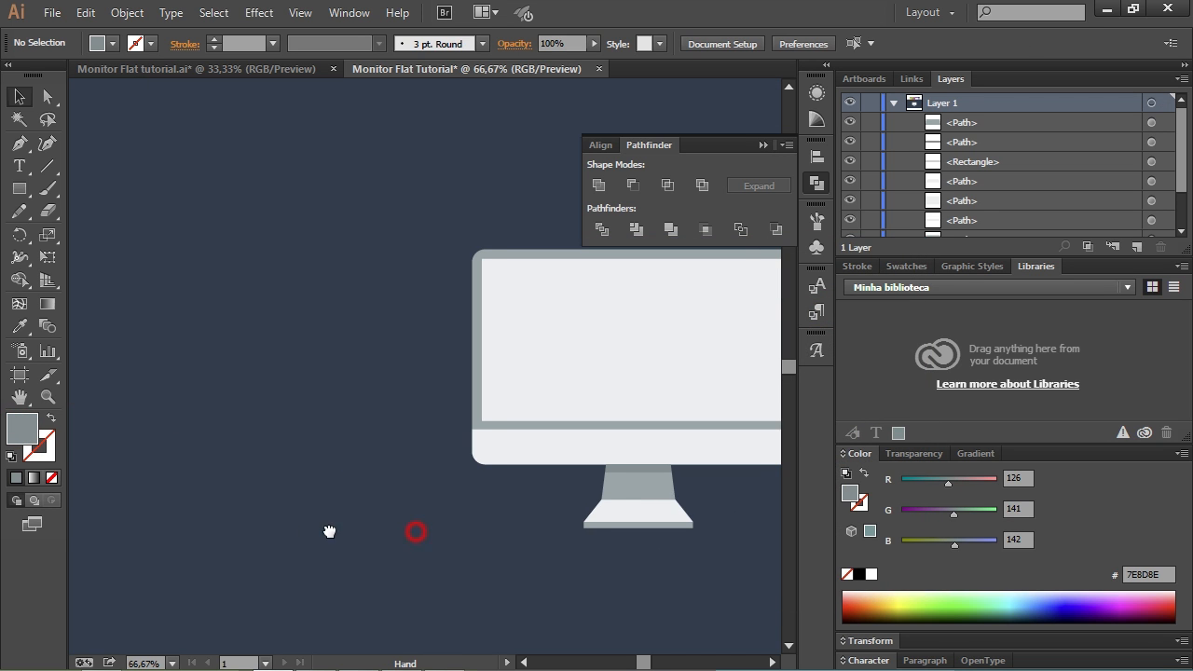
{"action": "left_click_drag", "start_coordinate": [416, 531], "coordinate": [260, 538]}
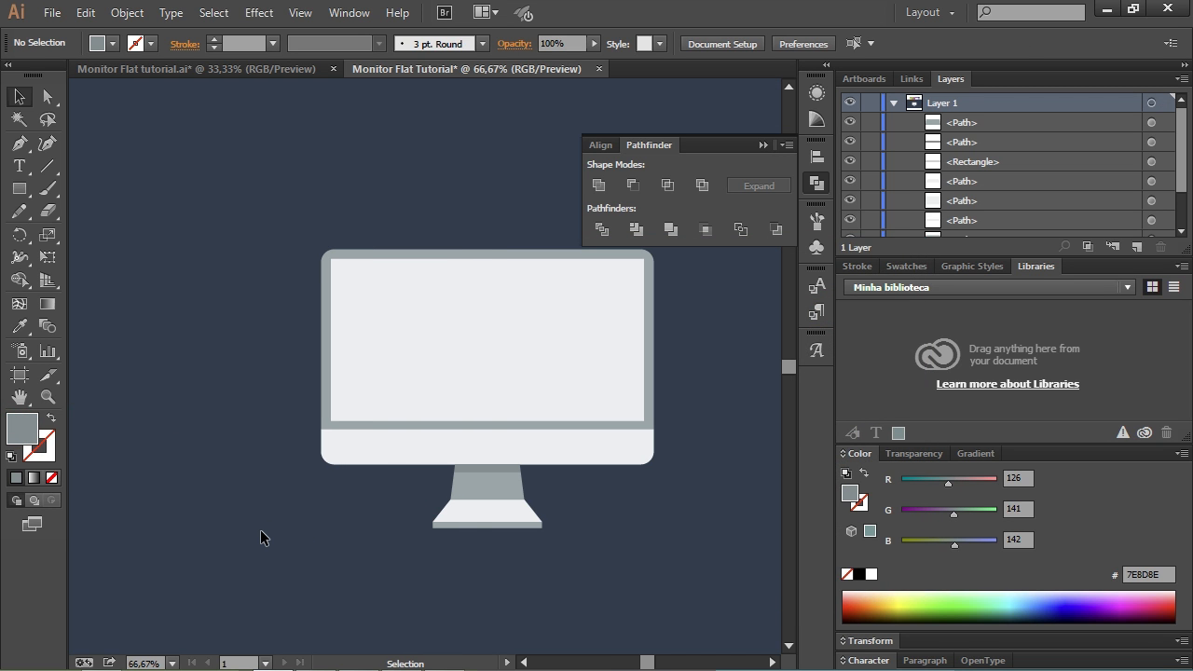
Step: Undo the top strip's recolouring, the division of the upper stand and the drawn dividing line
{"action": "scroll", "coordinate": [503, 518], "scroll_direction": "up", "scroll_amount": 3}
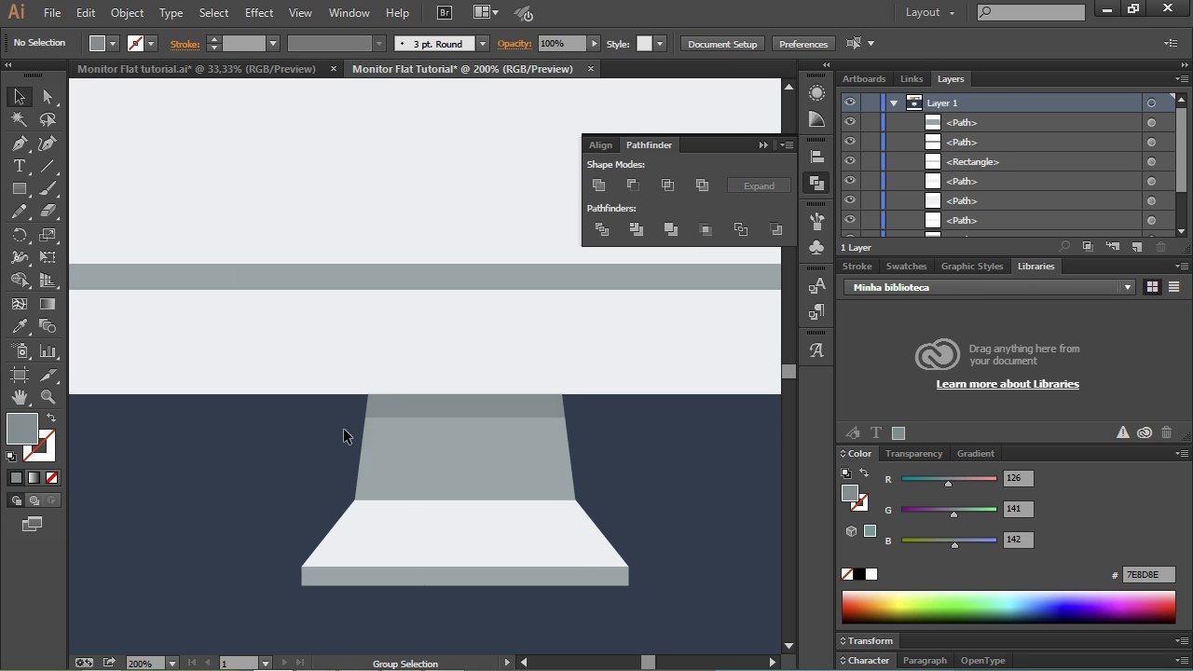
{"action": "left_click_drag", "start_coordinate": [289, 446], "coordinate": [275, 451]}
{"action": "key", "text": "ctrl+z"}
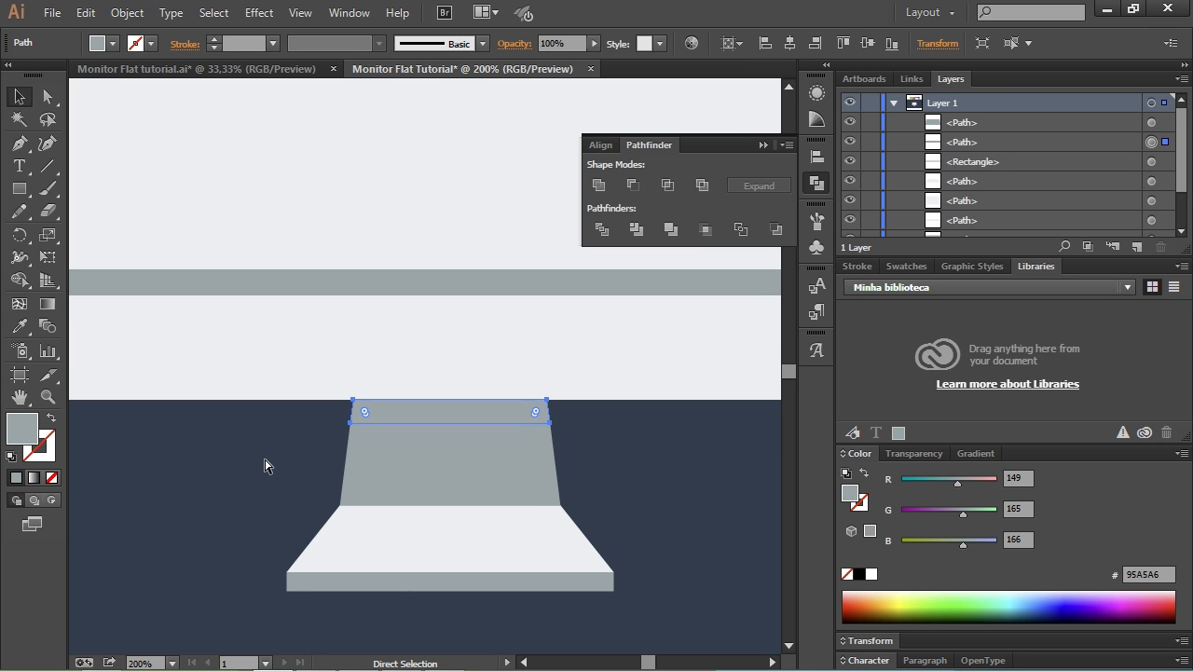
{"action": "key", "text": "ctrl+z"}
{"action": "key", "text": "ctrl+z"}
{"action": "key", "text": "ctrl+z"}
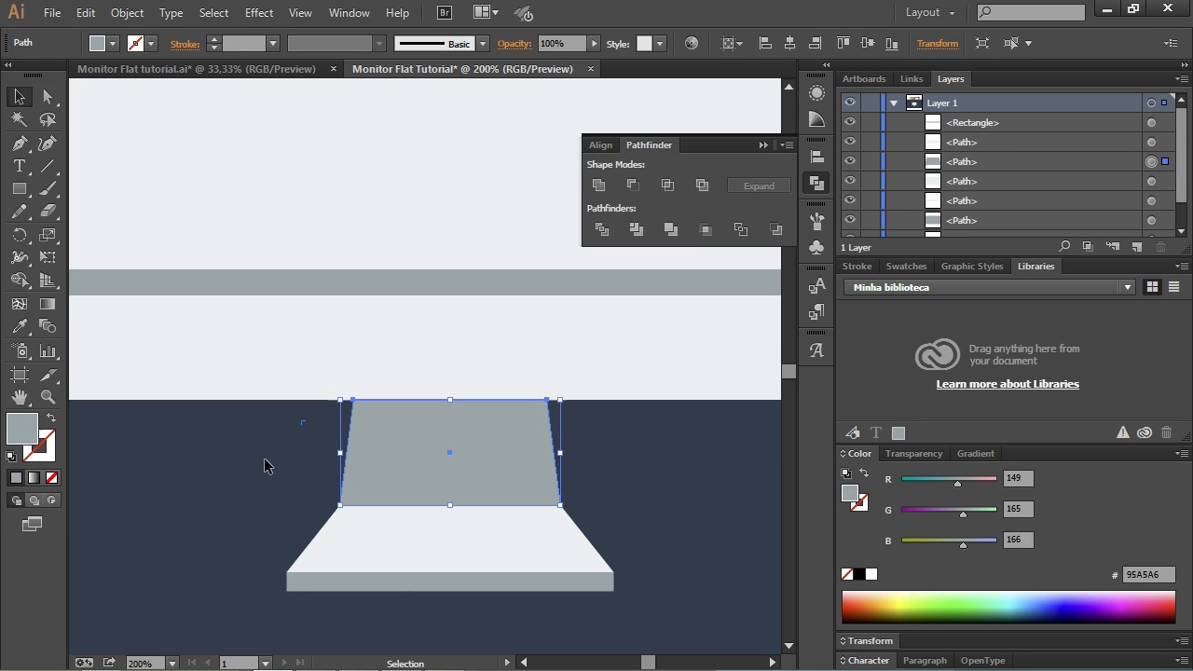
Step: Duplicate the grey upper stand piece in place and fill the copy with black 000000
{"action": "left_click", "coordinate": [264, 459]}
{"action": "left_click", "coordinate": [448, 449]}
{"action": "key", "text": "a"}
{"action": "key", "text": "v"}
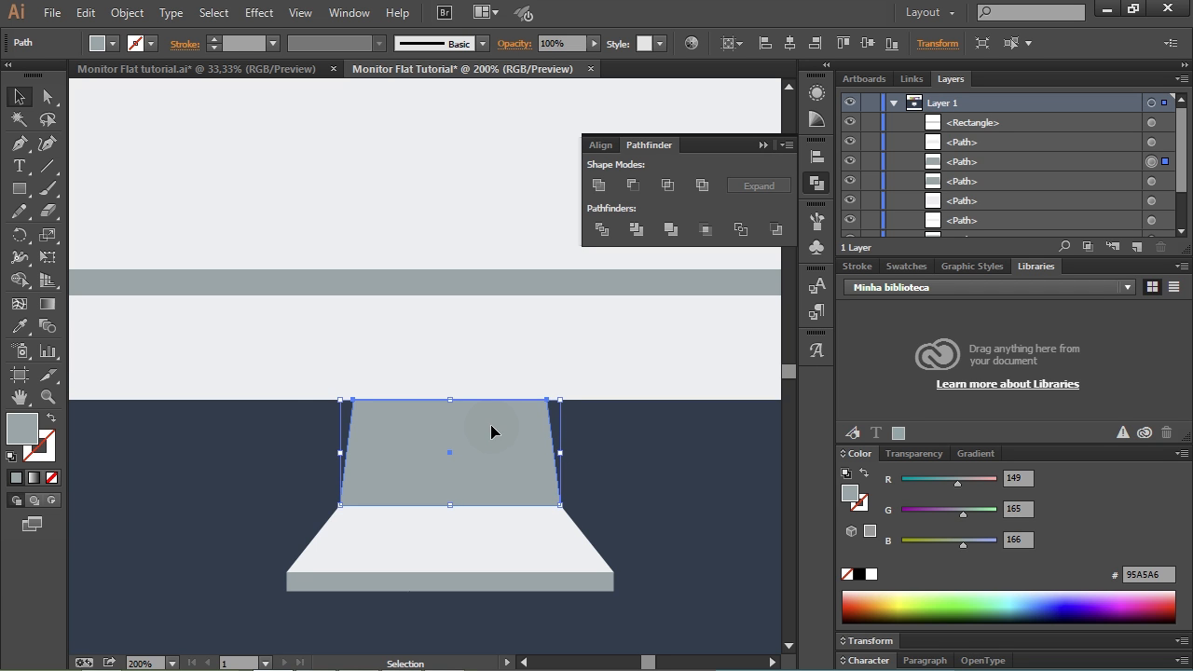
{"action": "double_click", "coordinate": [22, 429]}
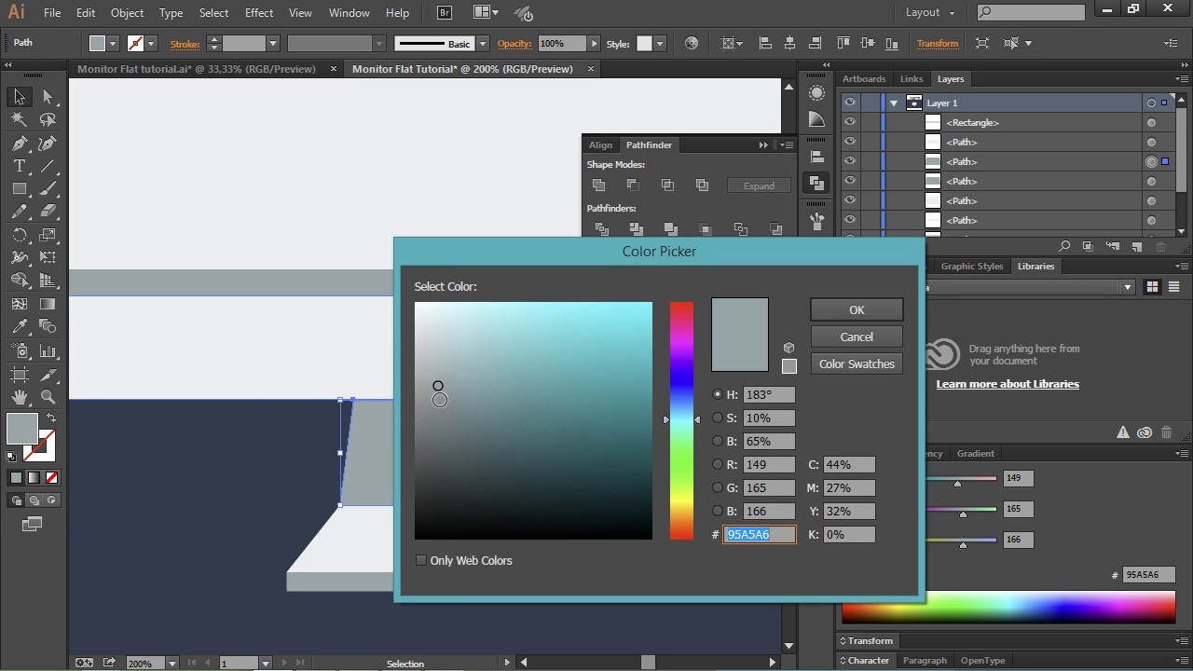
{"action": "left_click", "coordinate": [438, 406]}
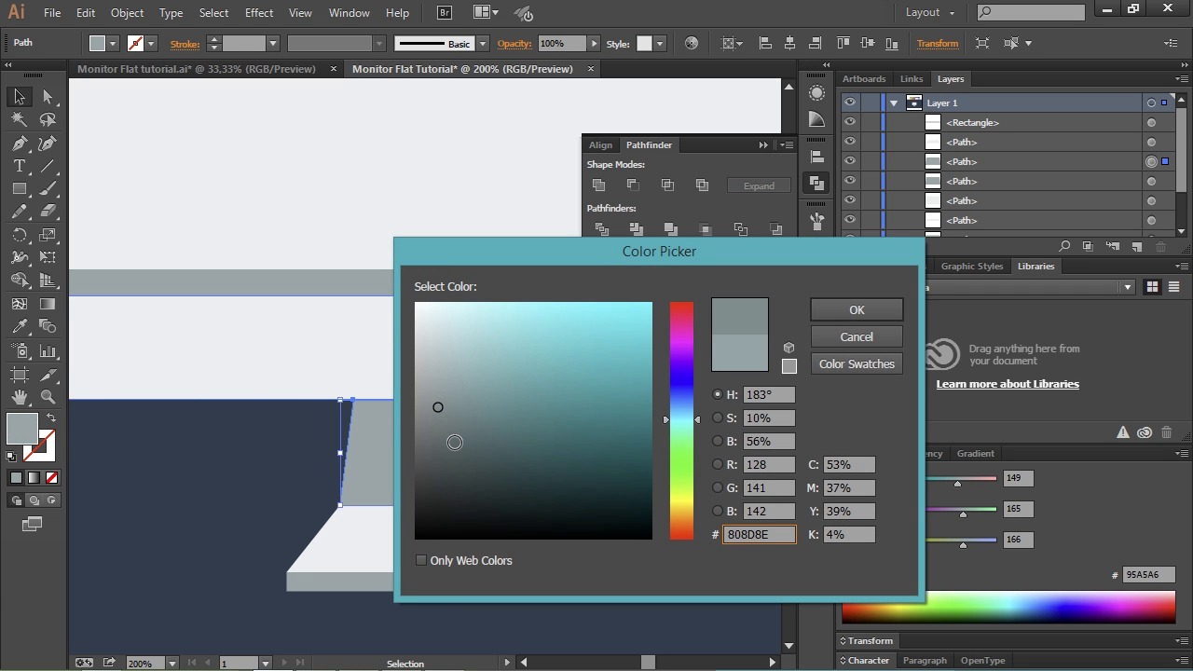
{"action": "left_click_drag", "start_coordinate": [438, 509], "coordinate": [409, 550]}
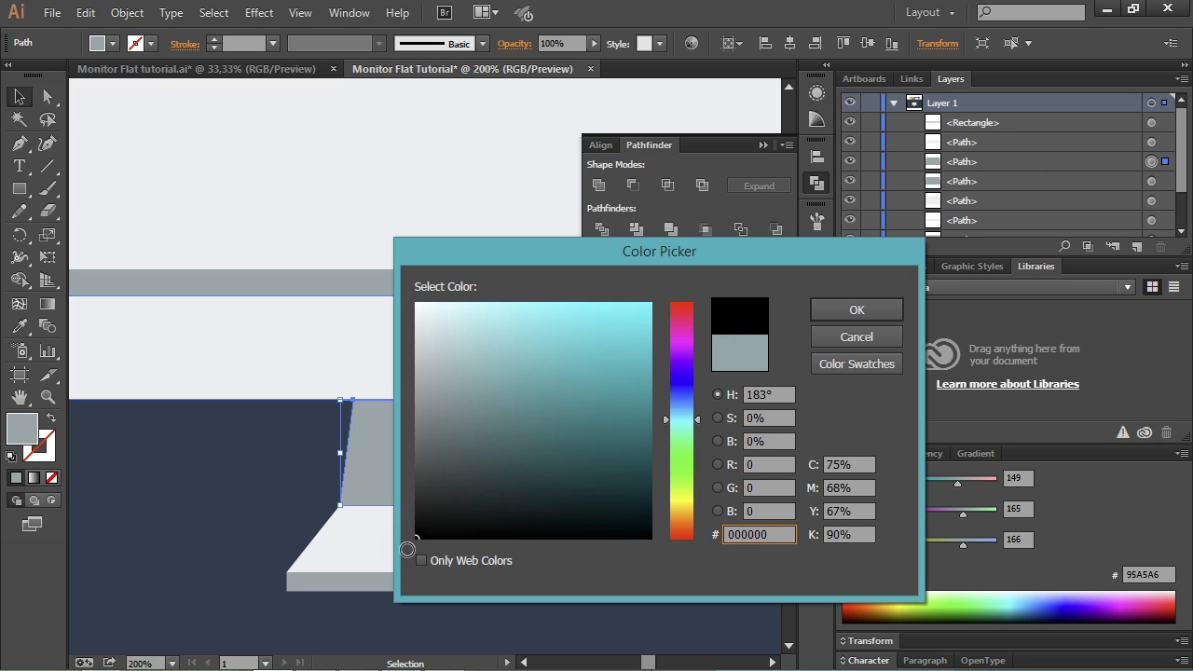
{"action": "left_click", "coordinate": [854, 314]}
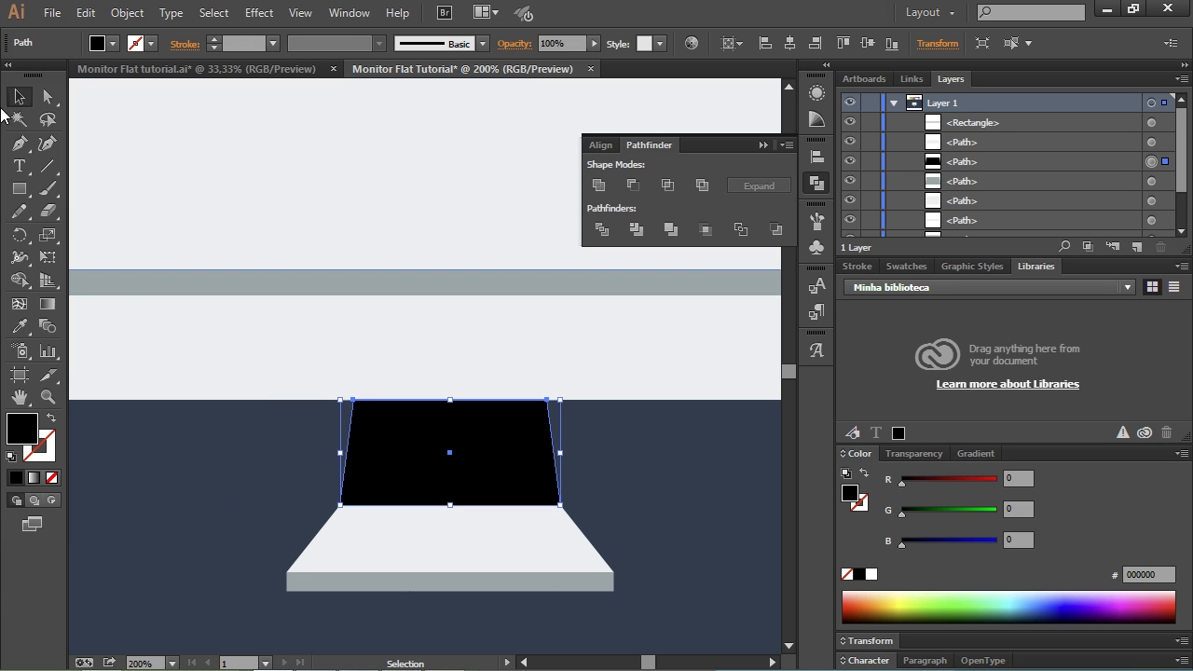
Step: Draw a wide rectangle over the black copy's lower part and subtract it with Minus Front, leaving only a strip under the monitor
{"action": "left_click", "coordinate": [18, 189]}
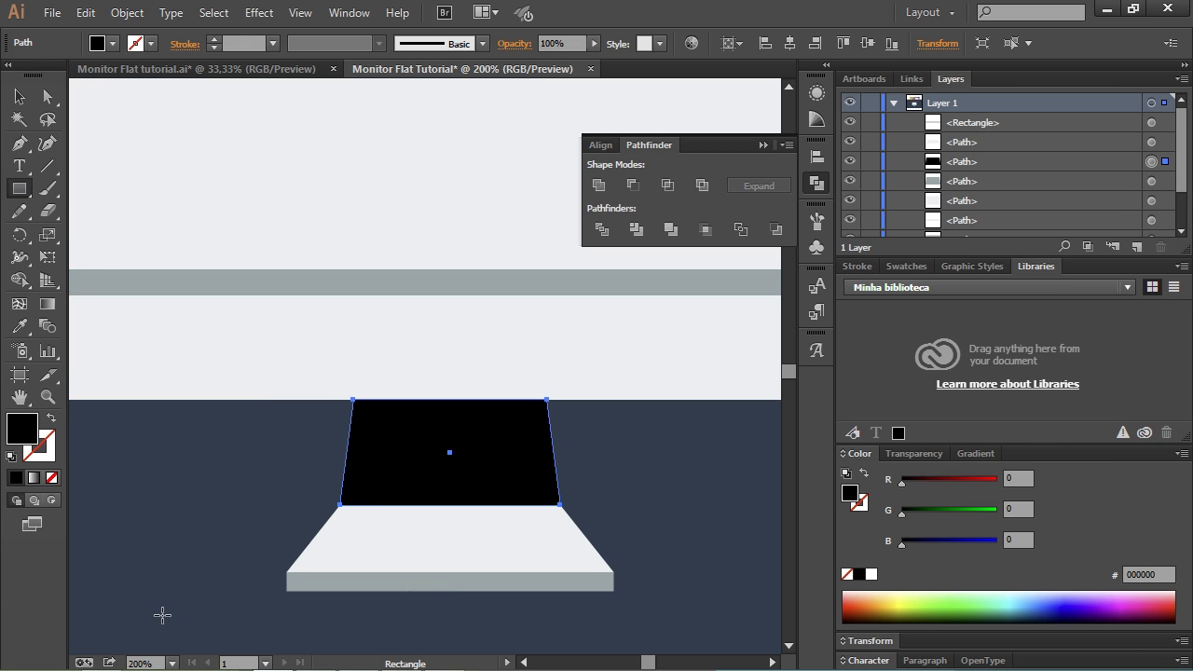
{"action": "left_click_drag", "start_coordinate": [128, 616], "coordinate": [750, 431]}
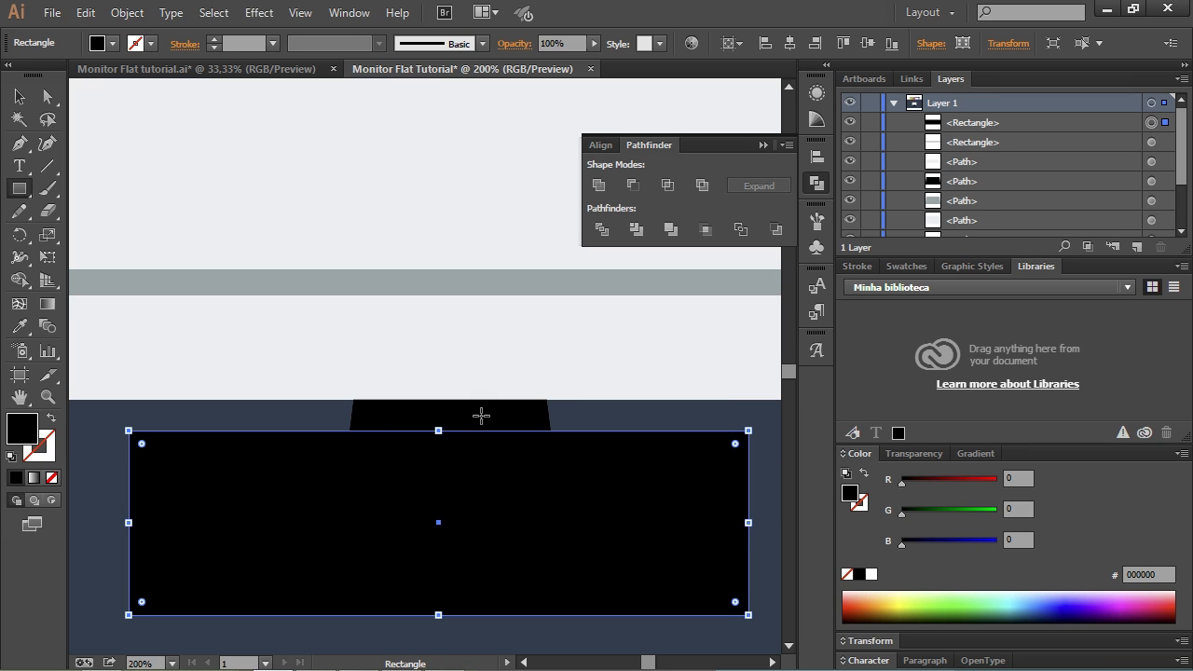
{"action": "key", "text": "v"}
{"action": "left_click", "coordinate": [497, 420], "text": "shift"}
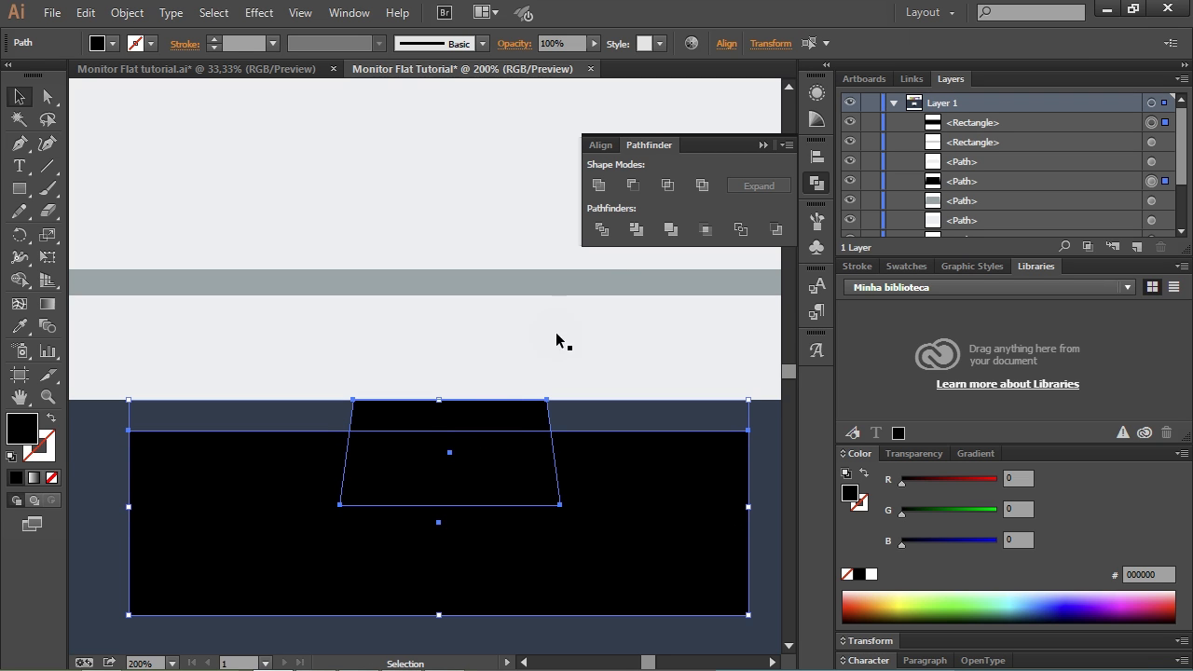
{"action": "left_click", "coordinate": [631, 186]}
{"action": "left_click", "coordinate": [678, 488]}
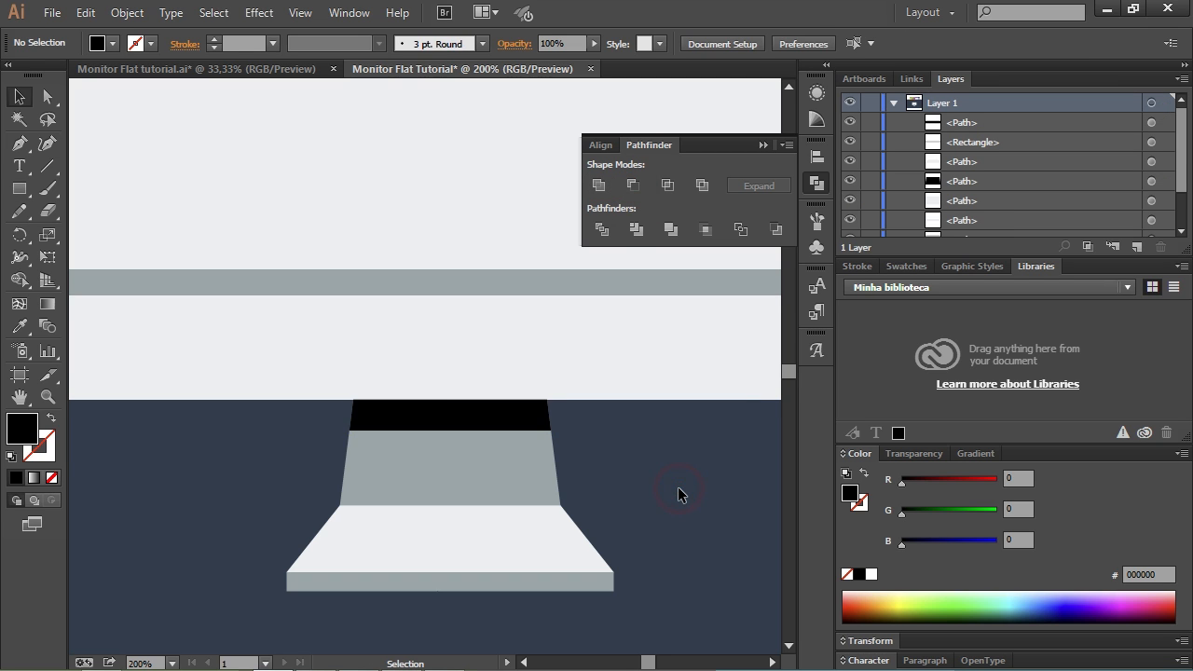
Step: Set the opacity of the black strip at the top of the stand to 20%
{"action": "scroll", "coordinate": [679, 489], "scroll_direction": "down", "scroll_amount": 2}
{"action": "scroll", "coordinate": [637, 501], "scroll_direction": "down", "scroll_amount": 1}
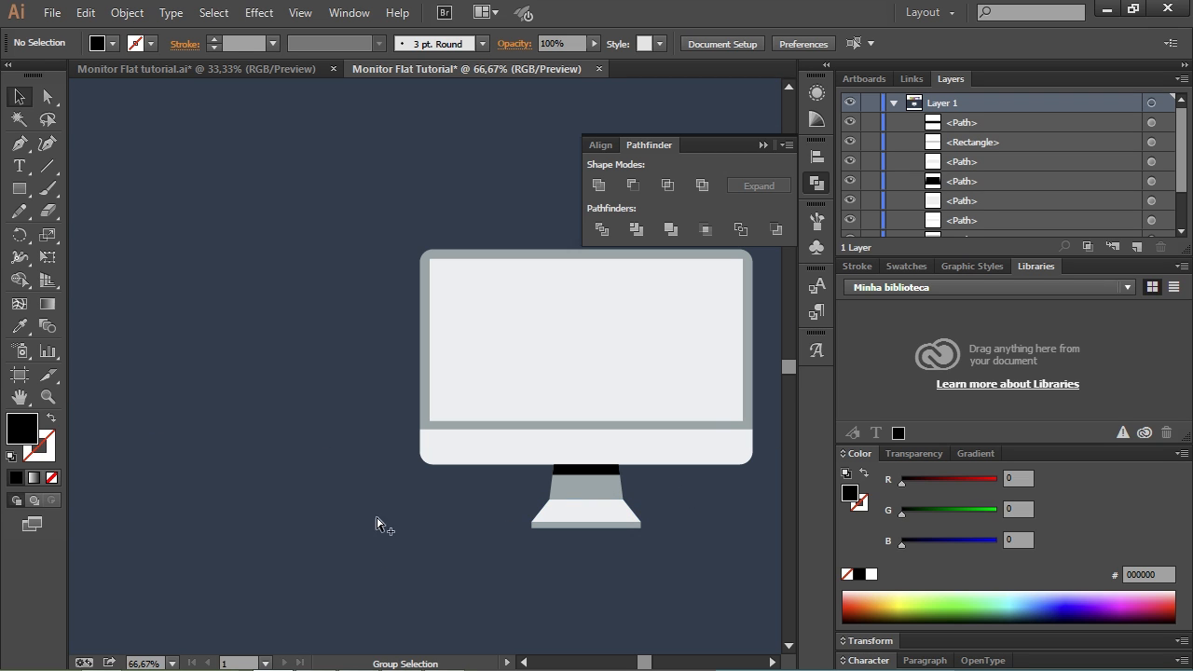
{"action": "left_click_drag", "start_coordinate": [283, 493], "coordinate": [155, 514]}
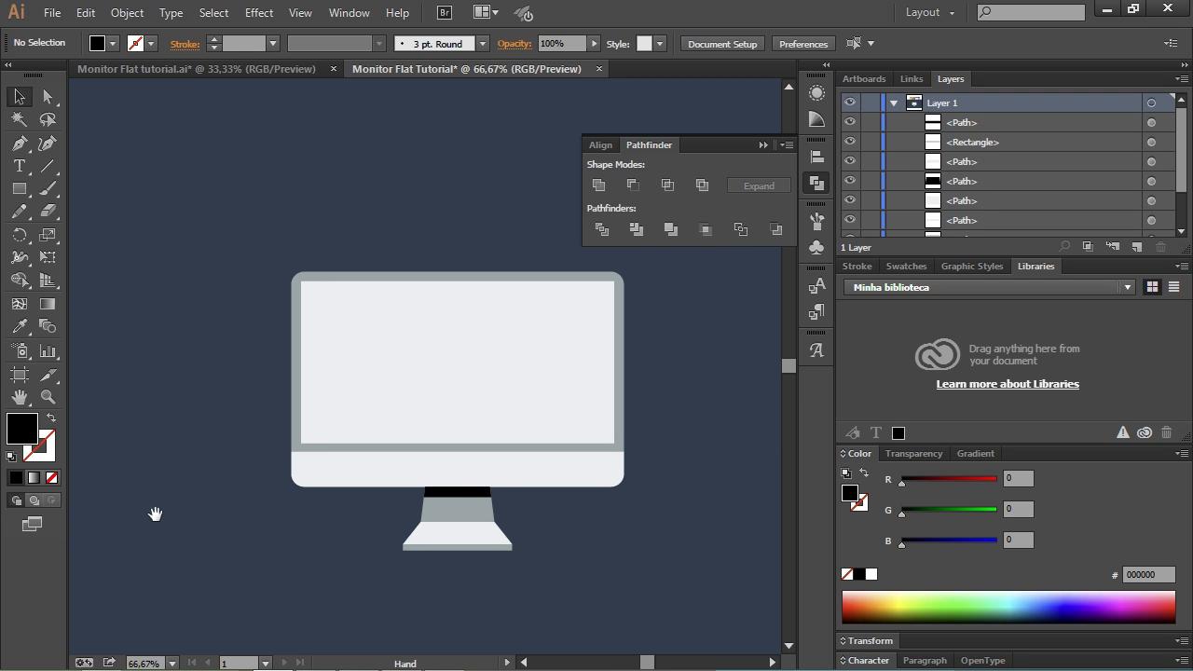
{"action": "left_click", "coordinate": [470, 496]}
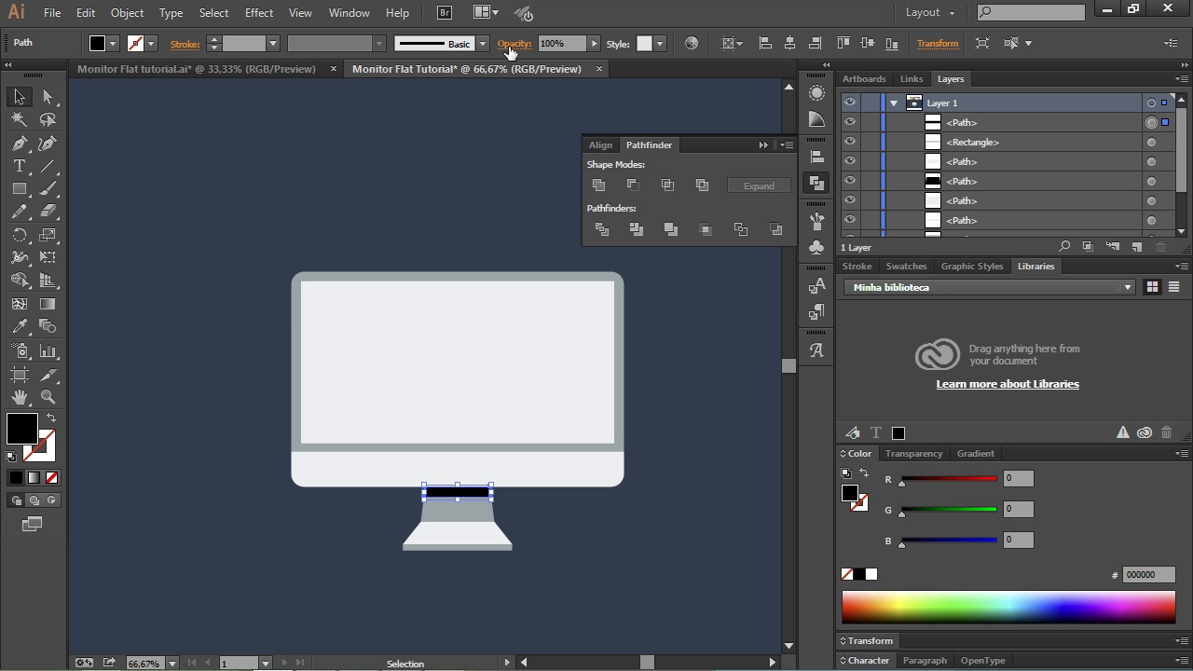
{"action": "left_click", "coordinate": [582, 47]}
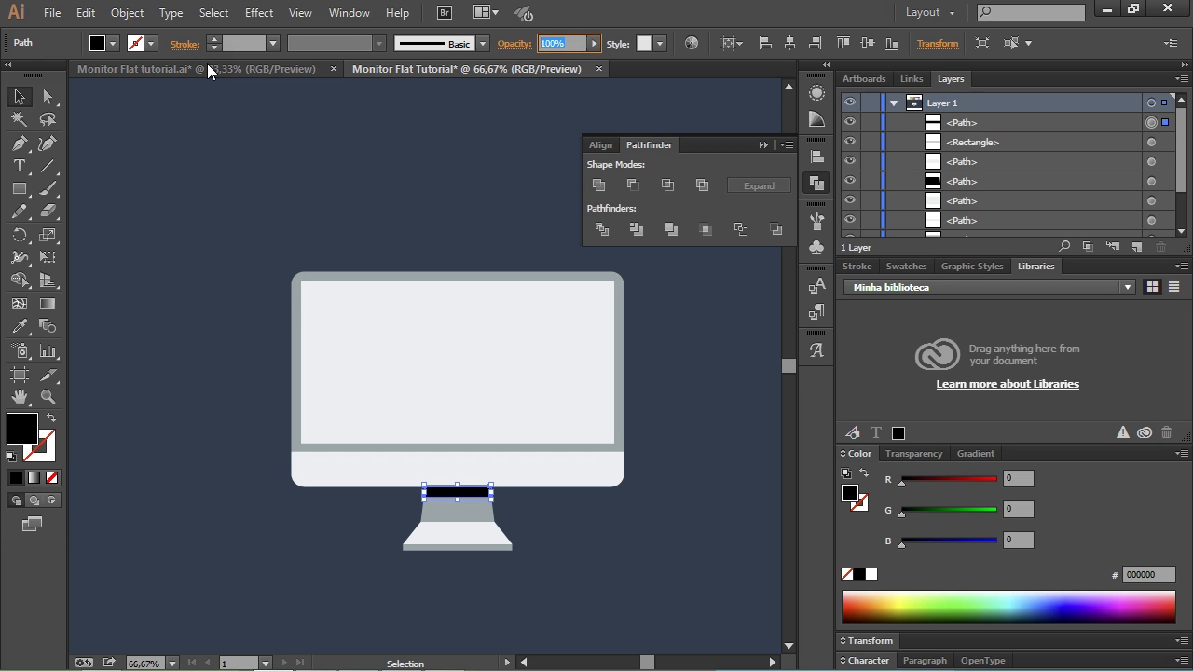
{"action": "type", "text": "20"}
{"action": "key", "text": "Return"}
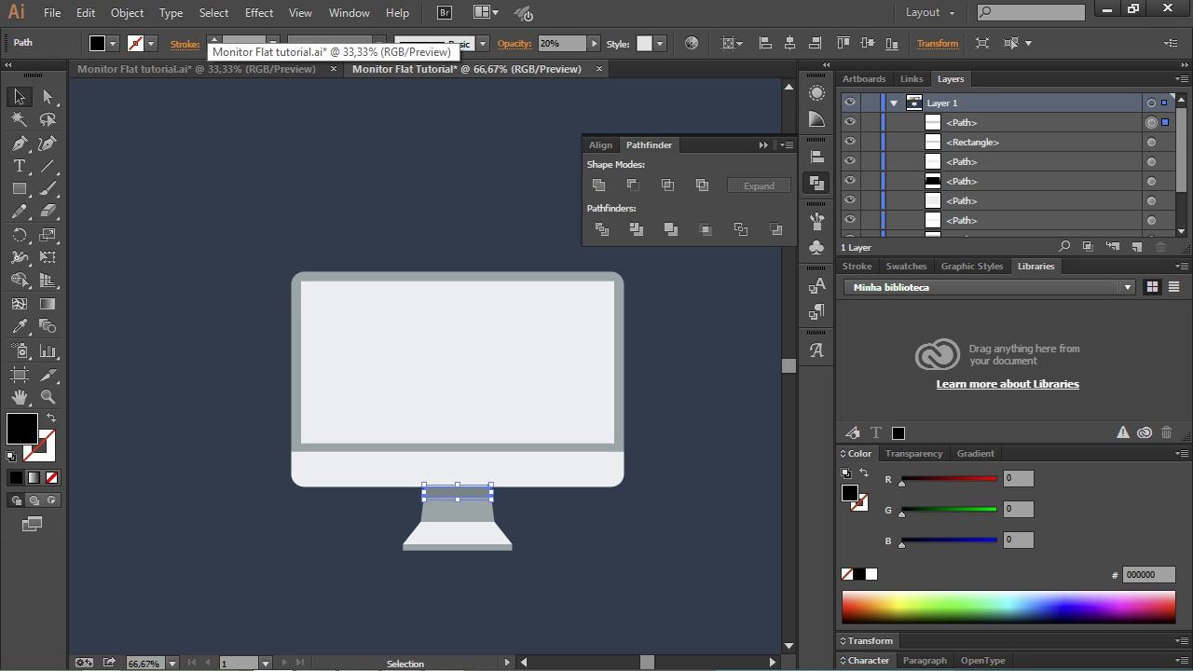
{"action": "left_click", "coordinate": [209, 118]}
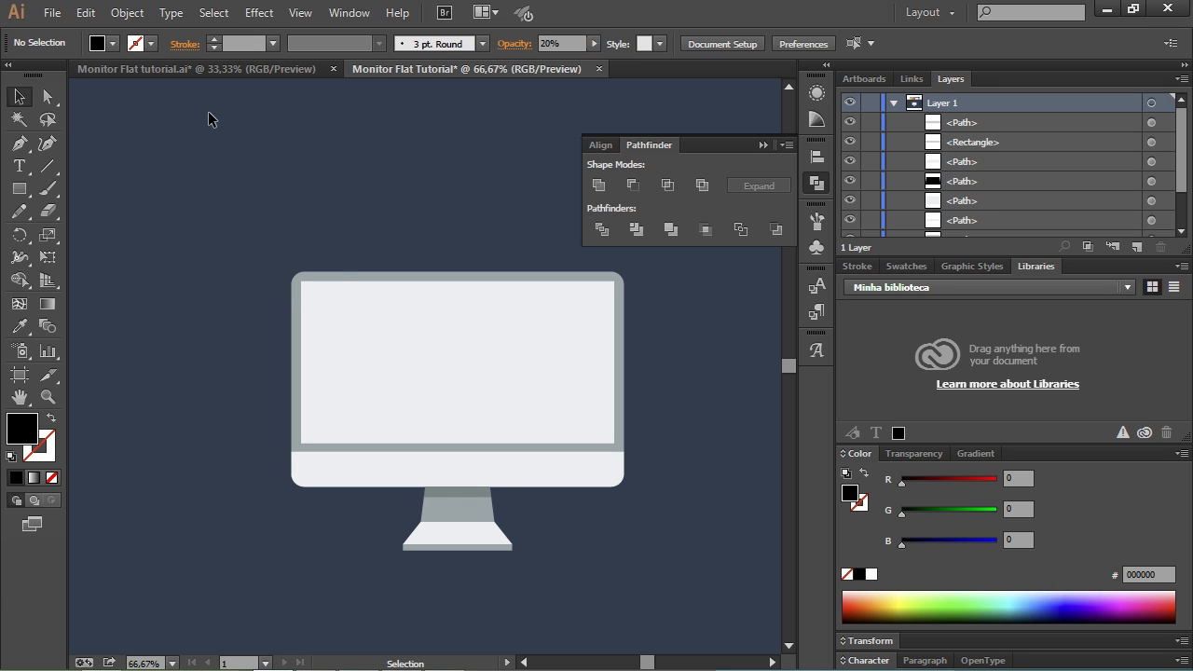
{"action": "key", "text": "ctrl+minus"}
{"action": "left_click_drag", "start_coordinate": [174, 233], "coordinate": [197, 267]}
{"action": "scroll", "coordinate": [188, 269], "scroll_direction": "down", "scroll_amount": 1}
{"action": "scroll", "coordinate": [188, 268], "scroll_direction": "up", "scroll_amount": 1}
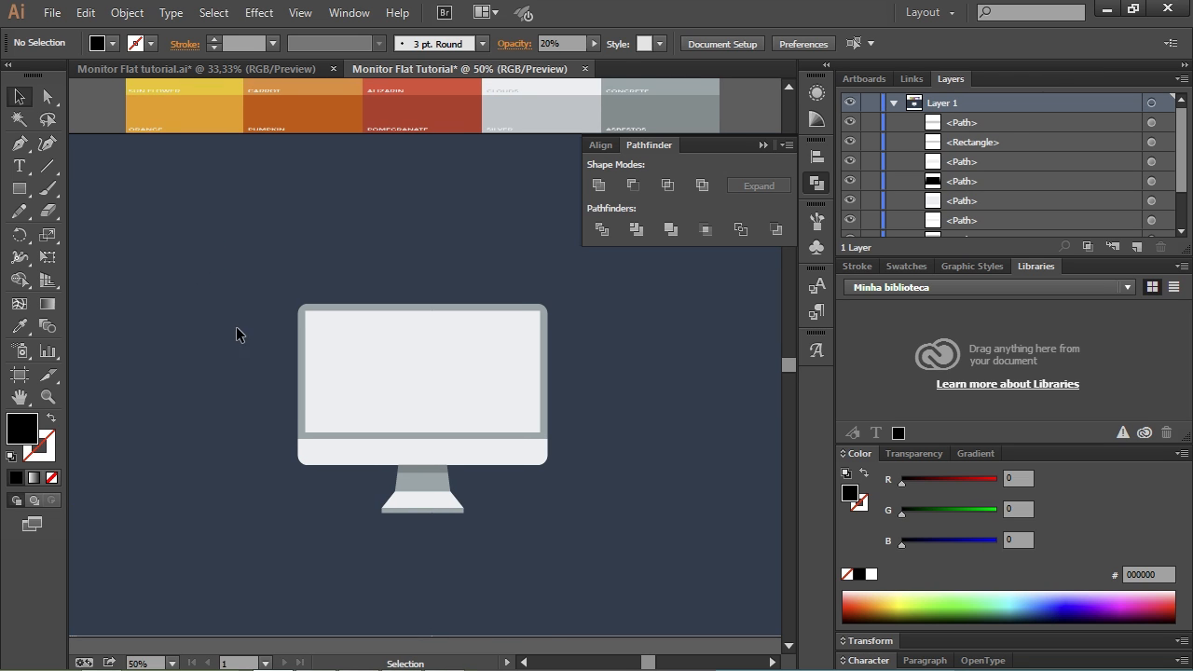
{"action": "left_click_drag", "start_coordinate": [237, 332], "coordinate": [237, 316]}
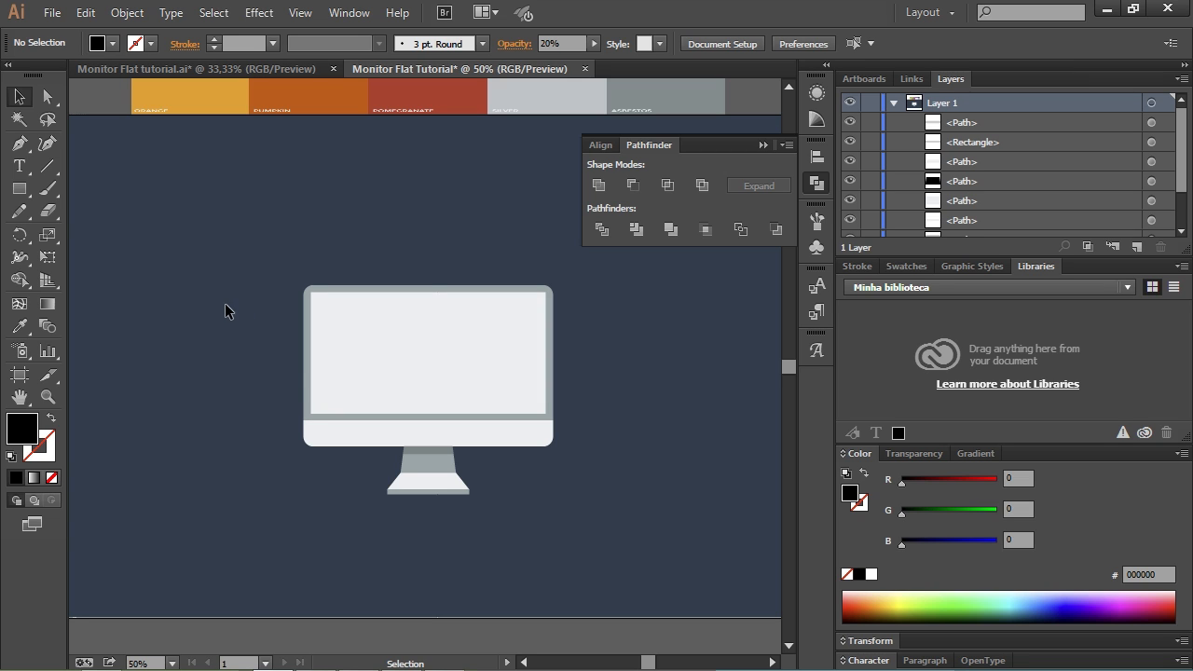
{"action": "scroll", "coordinate": [312, 382], "scroll_direction": "up", "scroll_amount": 1}
{"action": "left_click_drag", "start_coordinate": [218, 308], "coordinate": [163, 329]}
{"action": "left_click", "coordinate": [310, 334]}
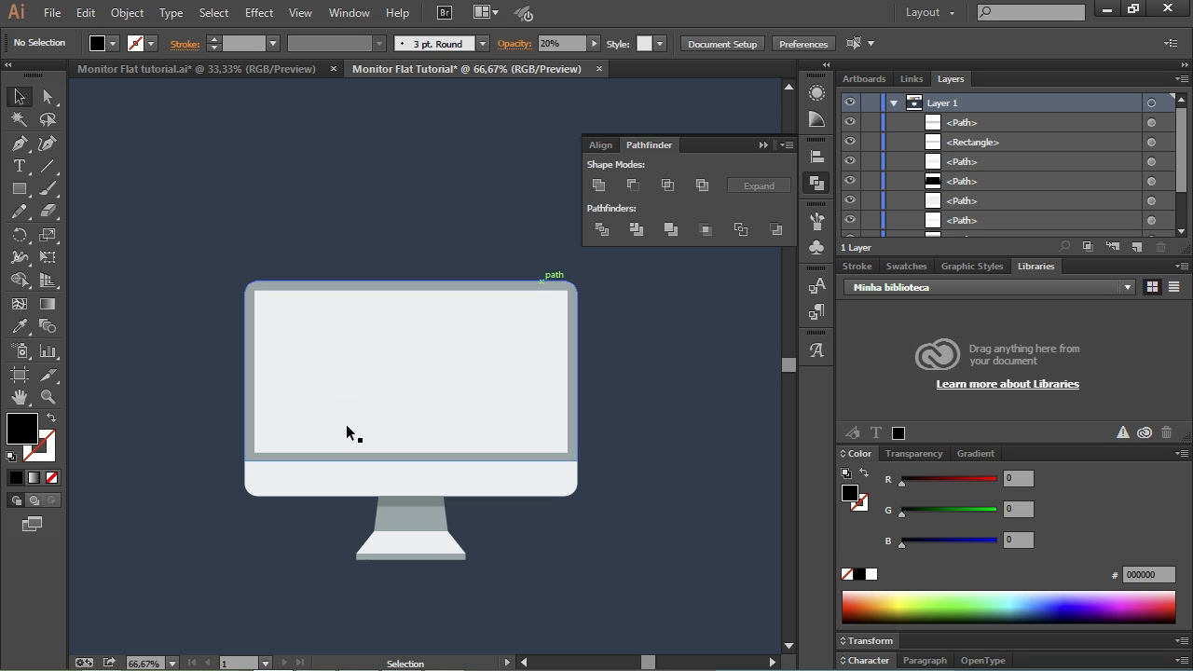
Step: Duplicate the light screen rectangle in place and delete the copy's lower-right anchor with the Pen tool, leaving a diagonal triangle
{"action": "left_click", "coordinate": [381, 384]}
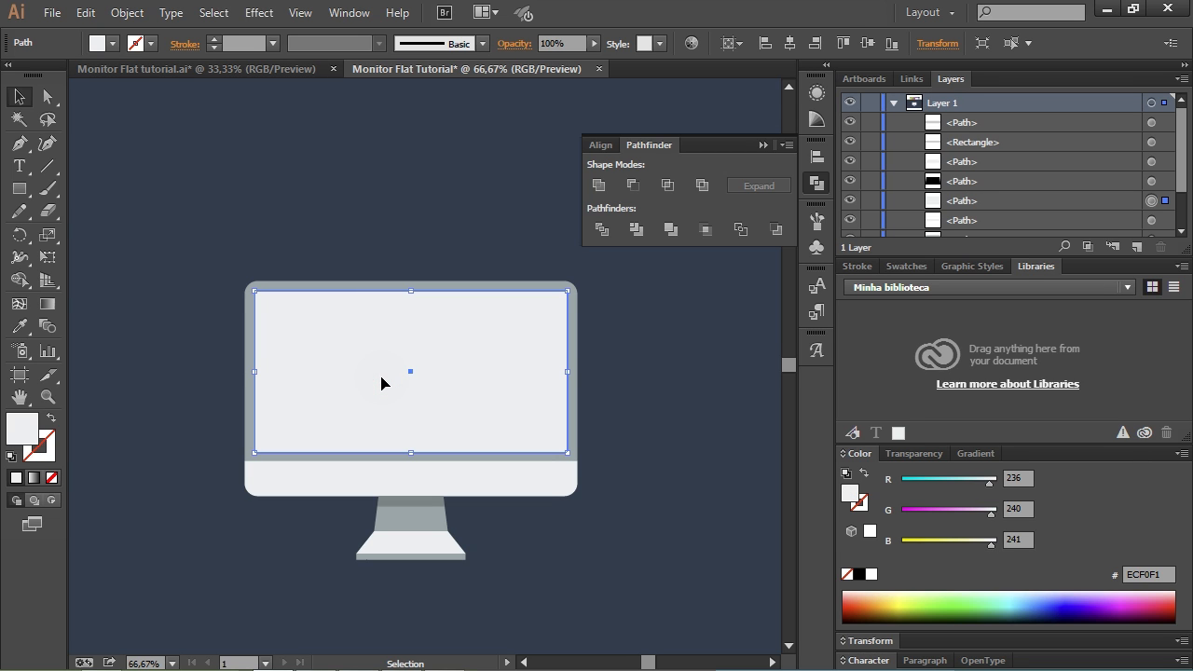
{"action": "key", "text": "a"}
{"action": "key", "text": "v"}
{"action": "key", "text": "ctrl+minus"}
{"action": "left_click_drag", "start_coordinate": [382, 301], "coordinate": [367, 362]}
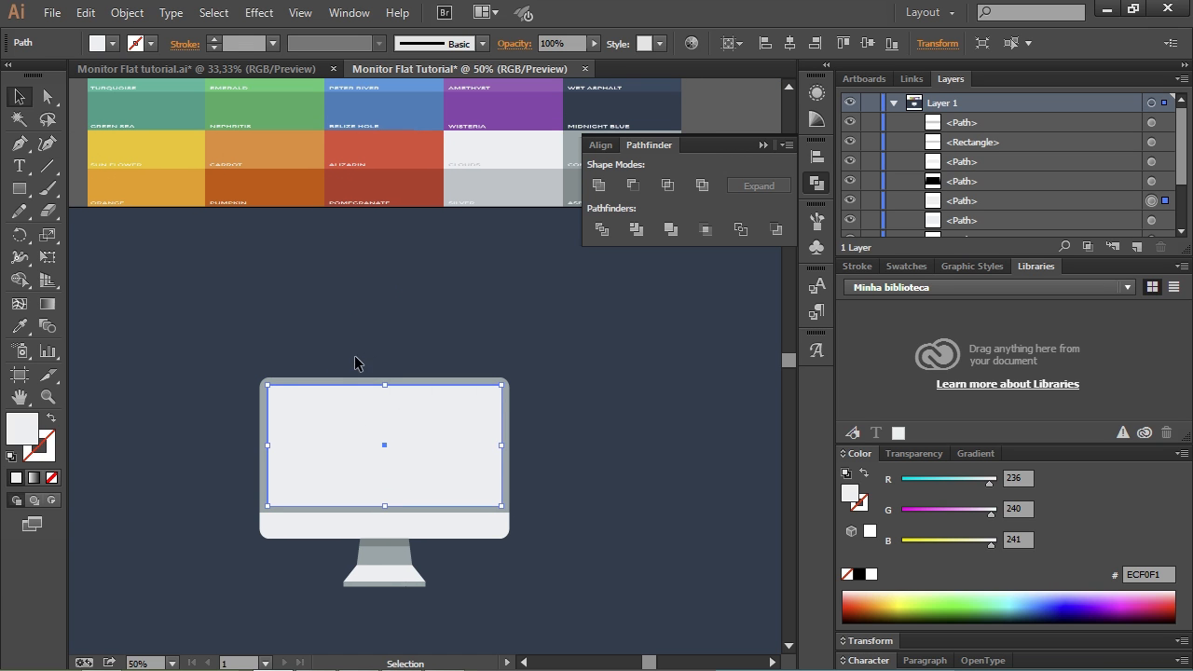
{"action": "key", "text": "i"}
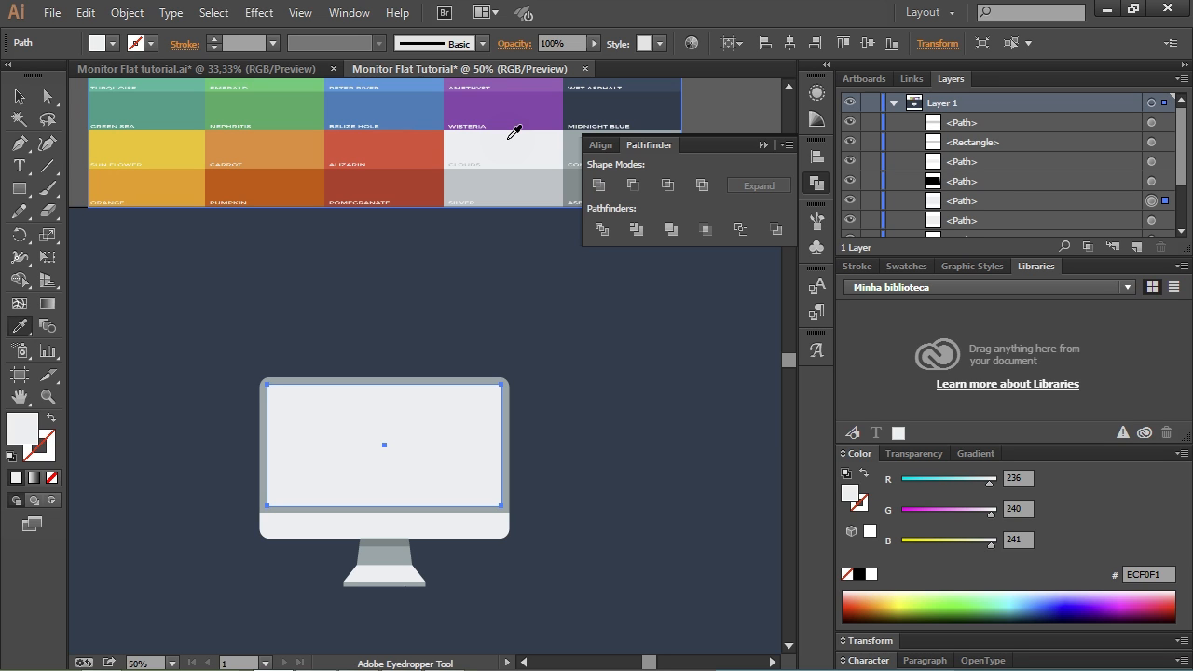
{"action": "key", "text": "p"}
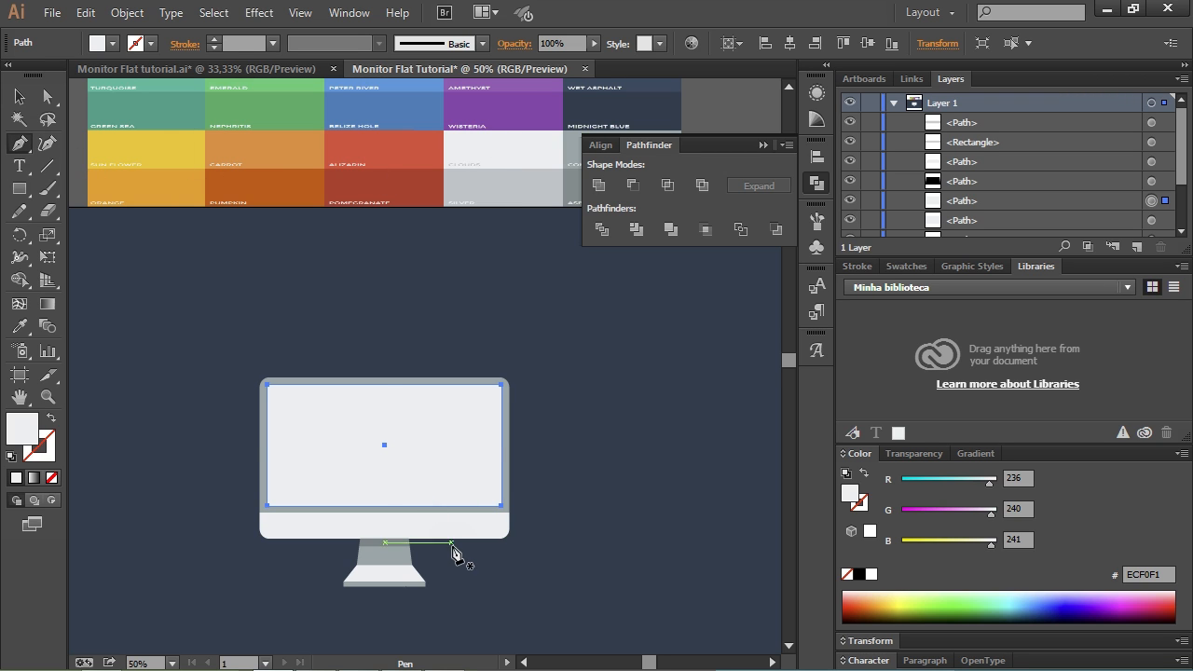
{"action": "scroll", "coordinate": [432, 538], "scroll_direction": "up", "scroll_amount": 1, "text": "alt"}
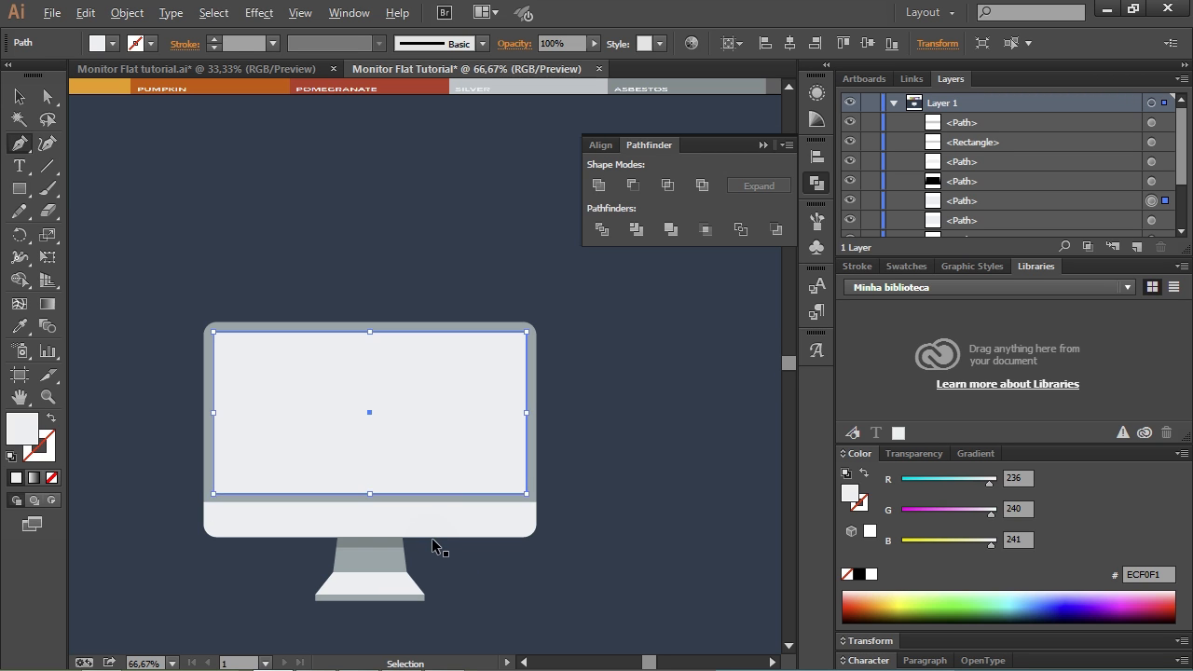
{"action": "left_click", "coordinate": [526, 494]}
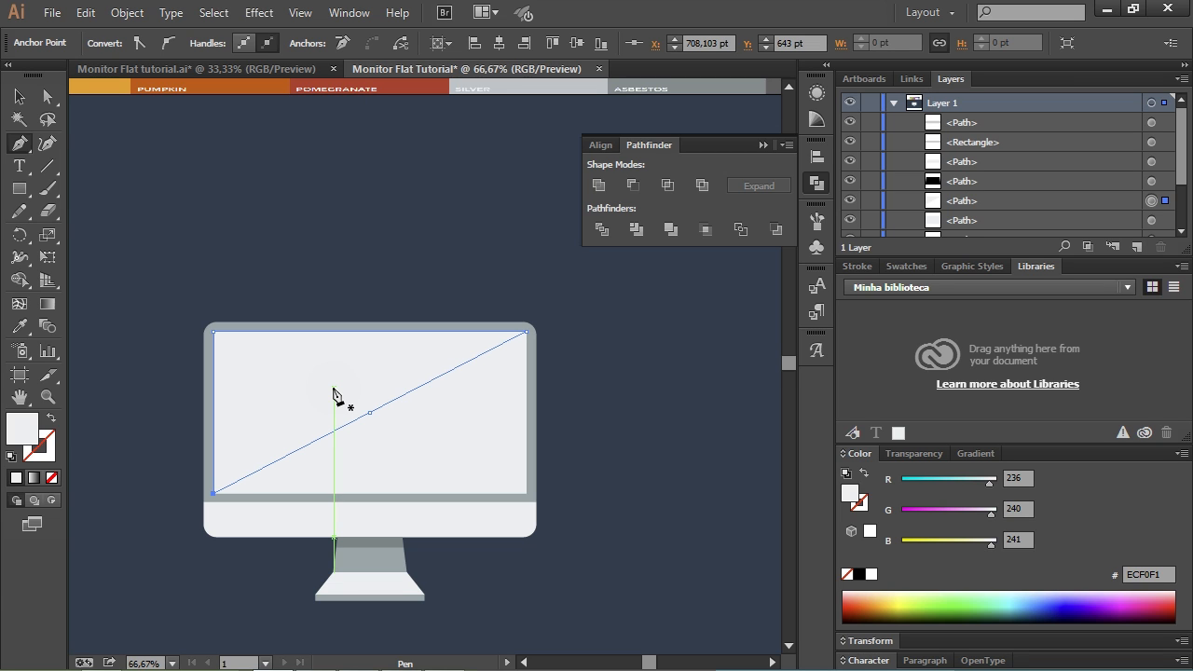
{"action": "key", "text": "v"}
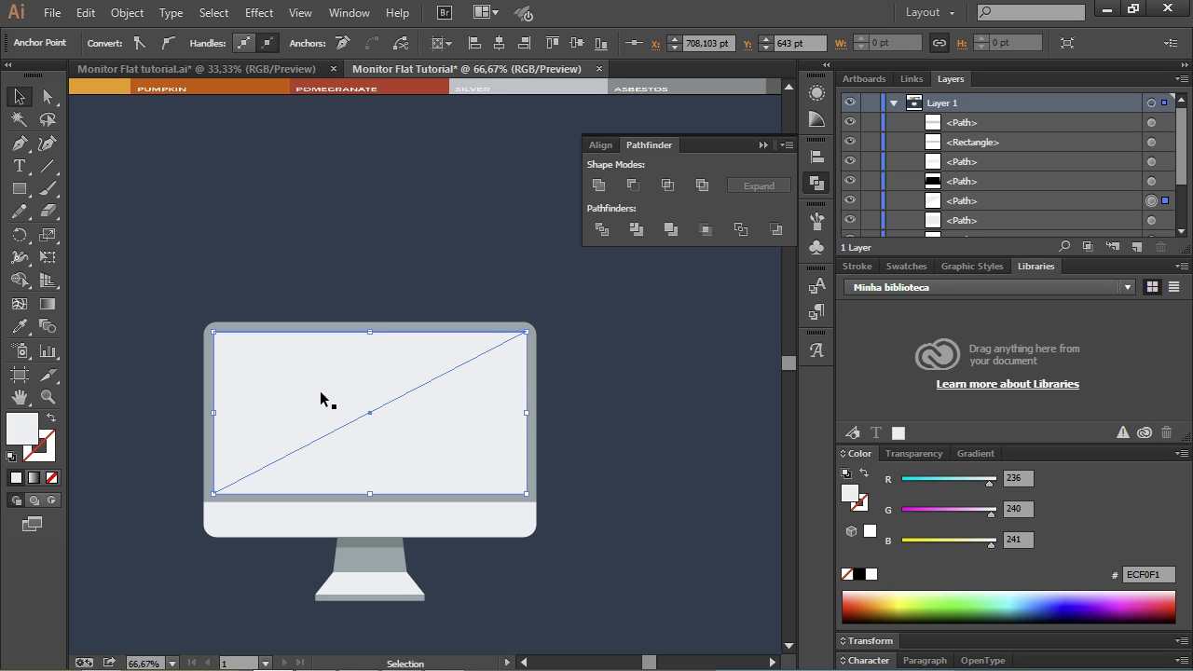
{"action": "left_click", "coordinate": [156, 359]}
Step: Fill the triangle over the upper-left half of the screen with white FFFFFF
{"action": "left_click", "coordinate": [308, 382]}
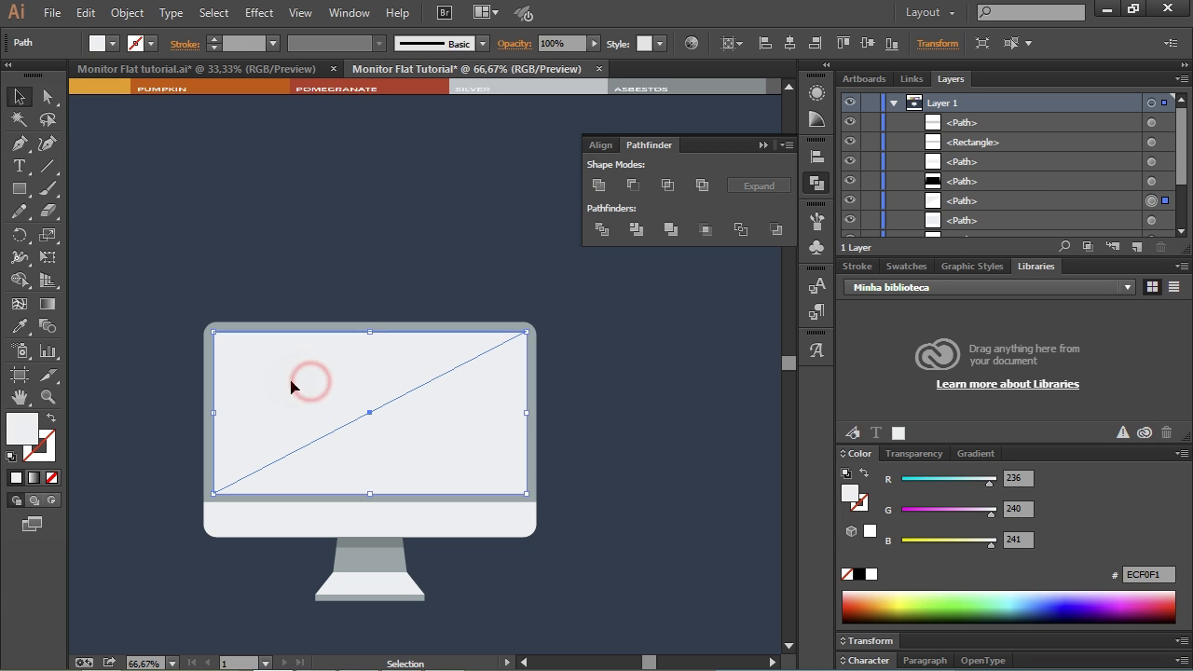
{"action": "double_click", "coordinate": [22, 429]}
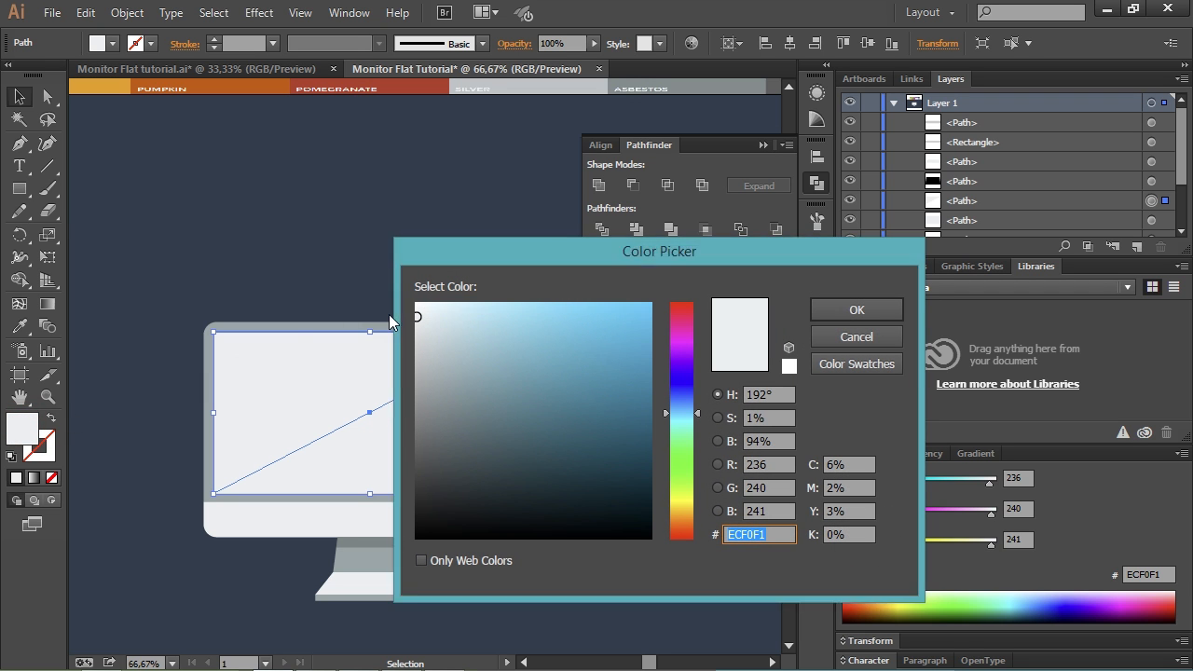
{"action": "left_click_drag", "start_coordinate": [422, 308], "coordinate": [411, 293]}
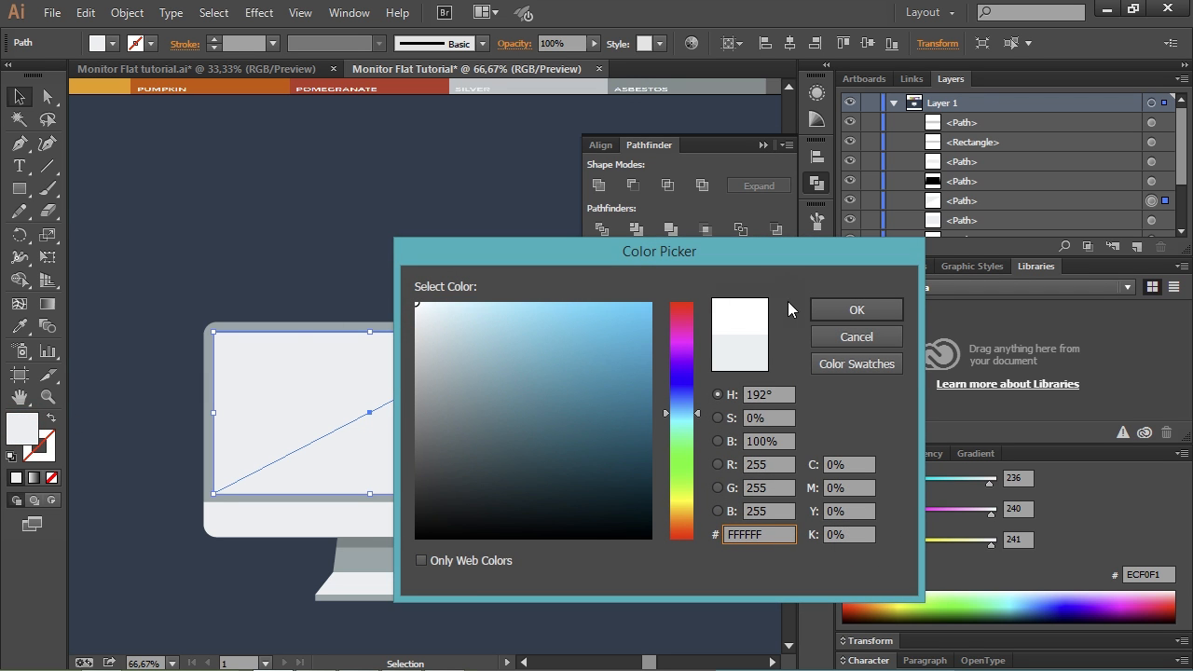
{"action": "left_click", "coordinate": [828, 308]}
{"action": "left_click", "coordinate": [647, 407]}
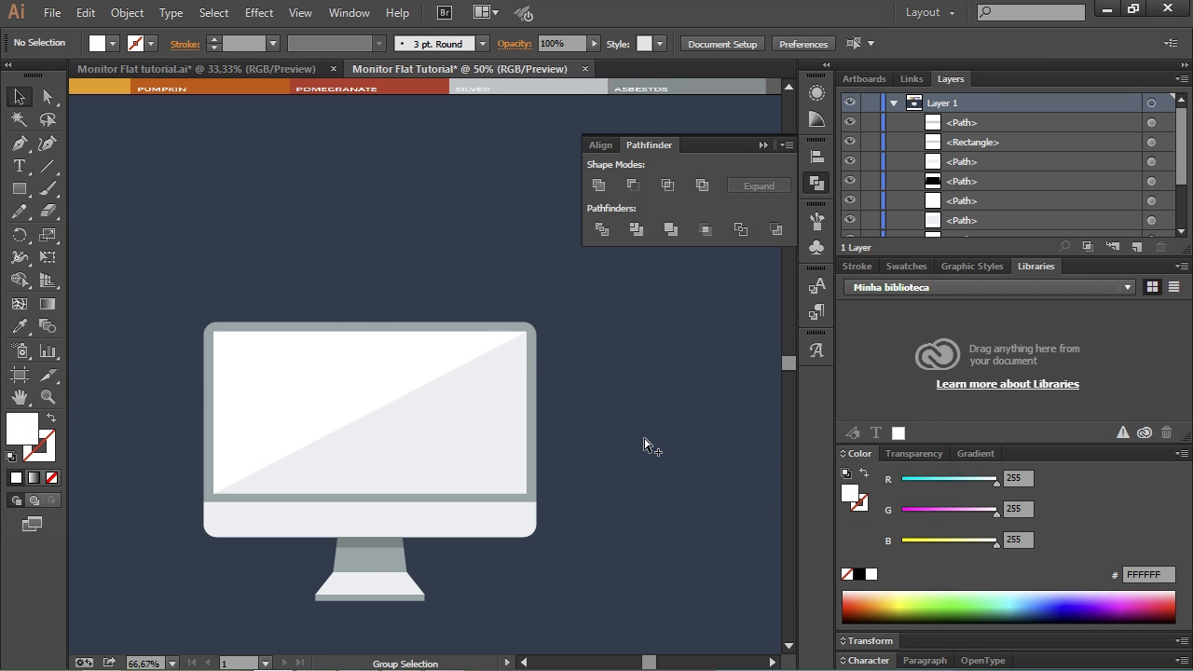
{"action": "scroll", "coordinate": [644, 439], "scroll_direction": "down", "scroll_amount": 1}
Step: Set the opacity of the white screen-reflection triangle to 50%
{"action": "left_click", "coordinate": [384, 400]}
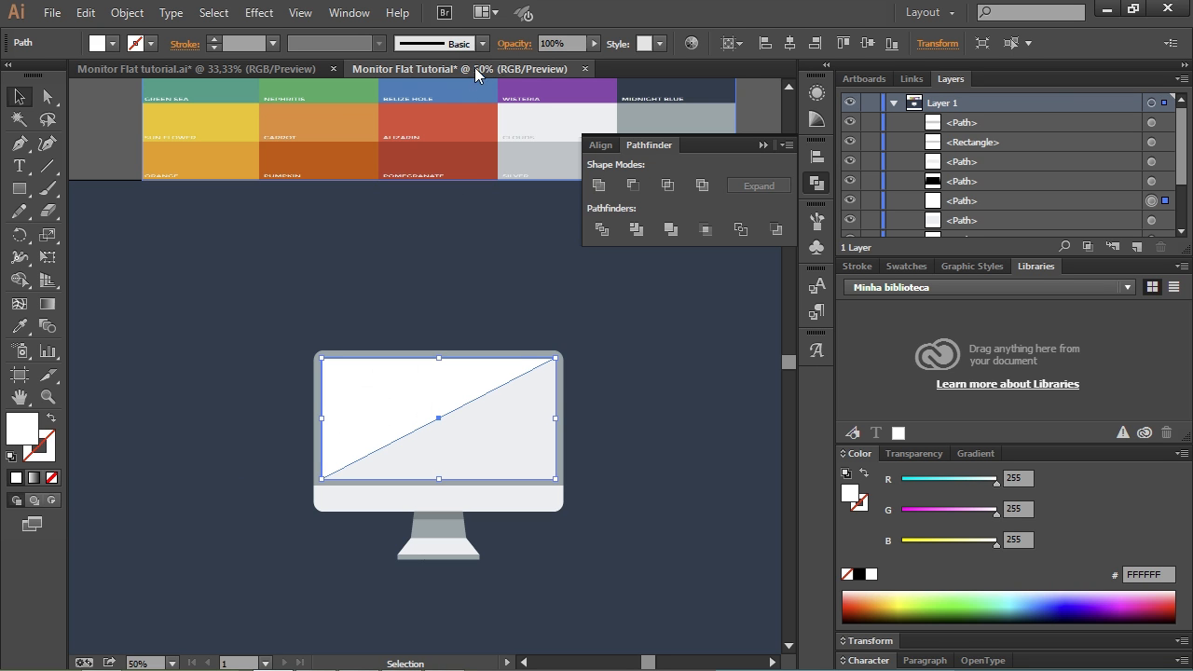
{"action": "key", "text": "ctrl+z"}
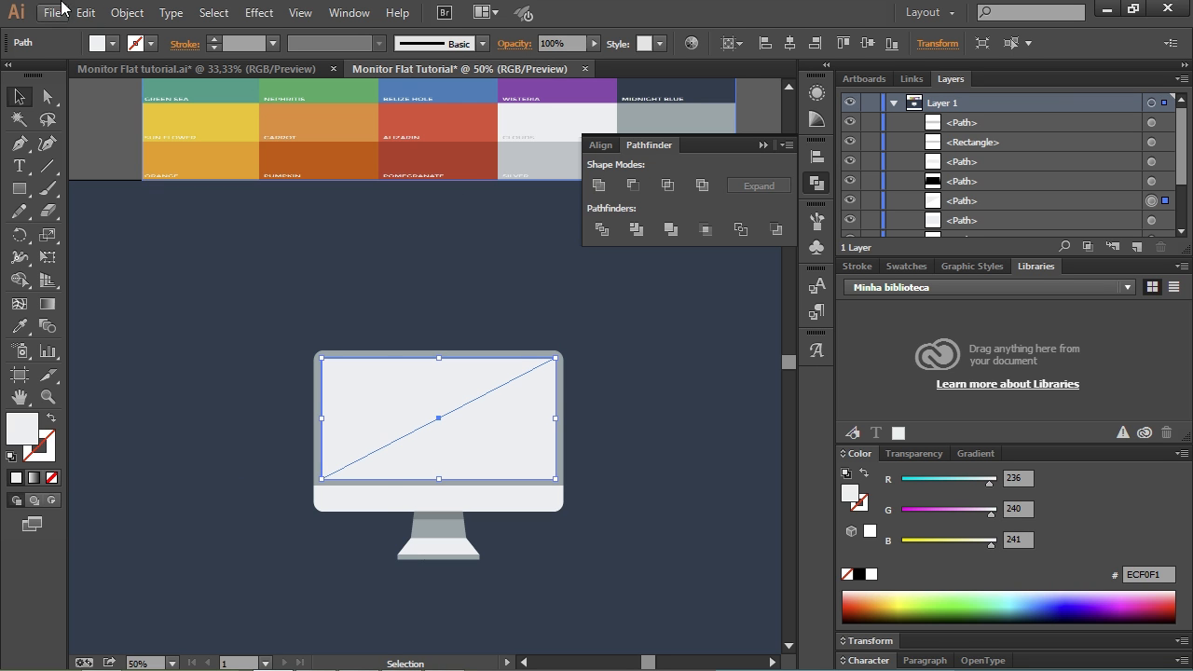
{"action": "left_click", "coordinate": [85, 12]}
{"action": "left_click", "coordinate": [111, 51]}
{"action": "left_click", "coordinate": [570, 43]}
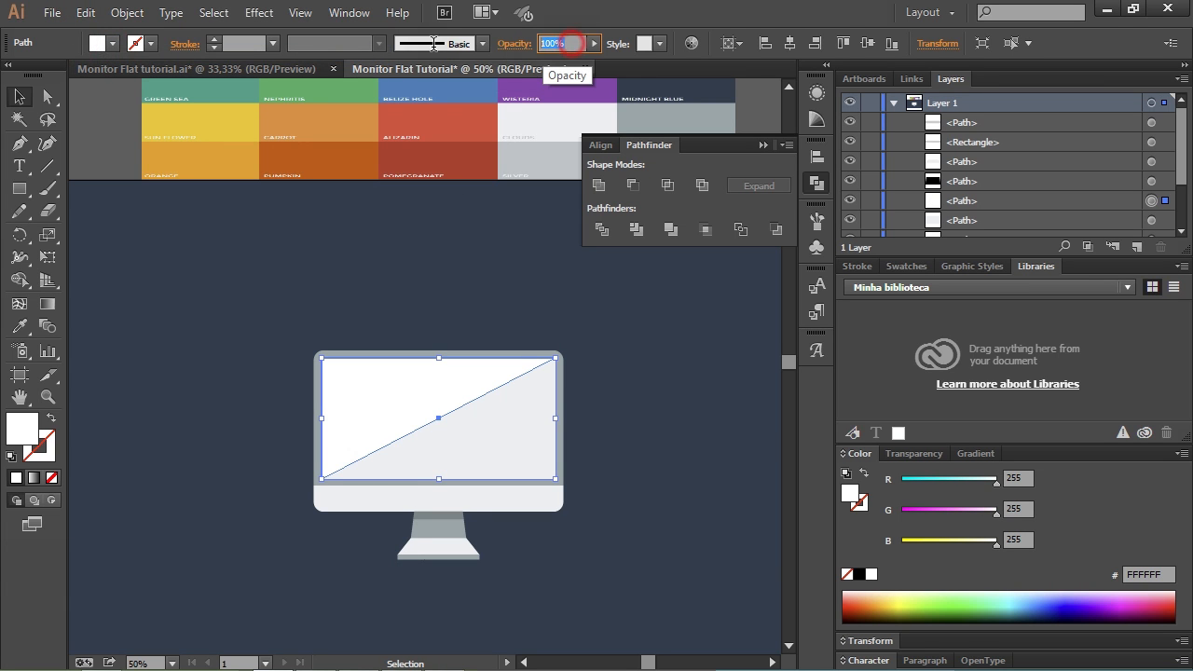
{"action": "type", "text": "52"}
{"action": "key", "text": "Return"}
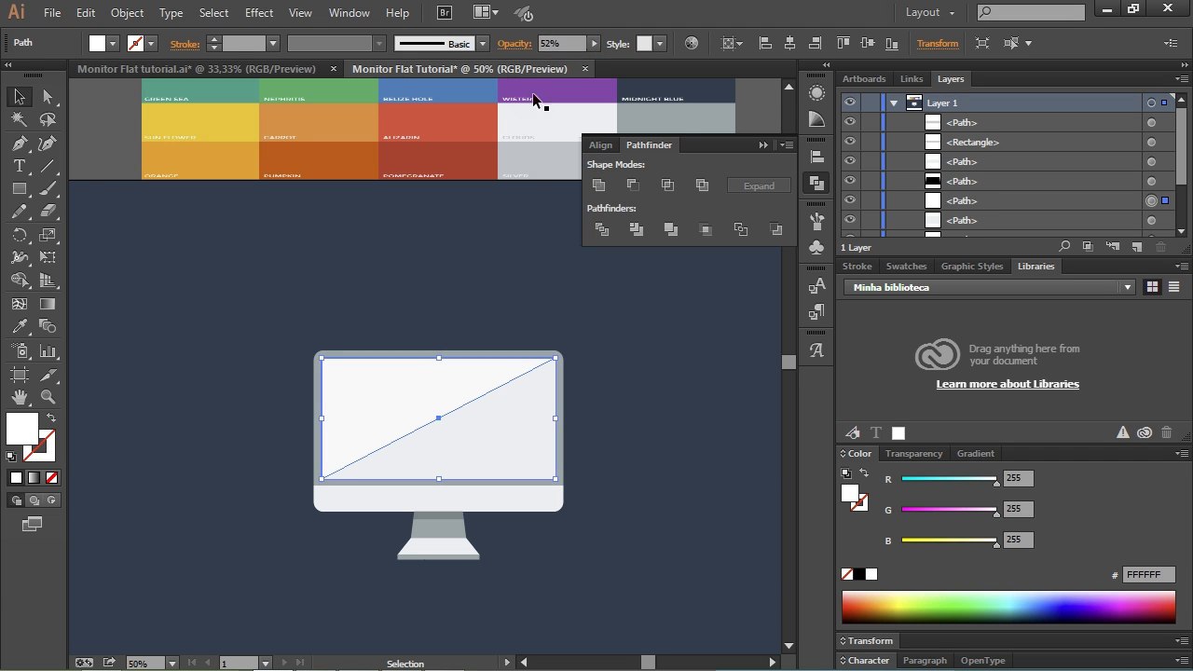
{"action": "left_click", "coordinate": [567, 43]}
{"action": "type", "text": "50"}
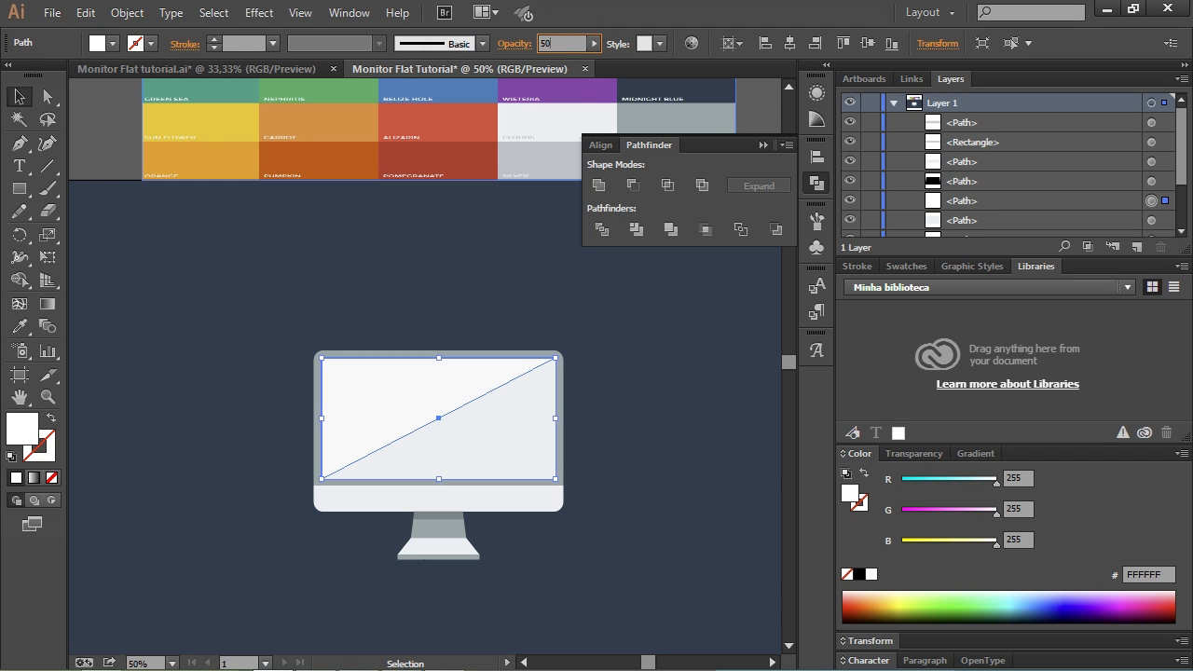
{"action": "key", "text": "Return"}
{"action": "left_click", "coordinate": [225, 304]}
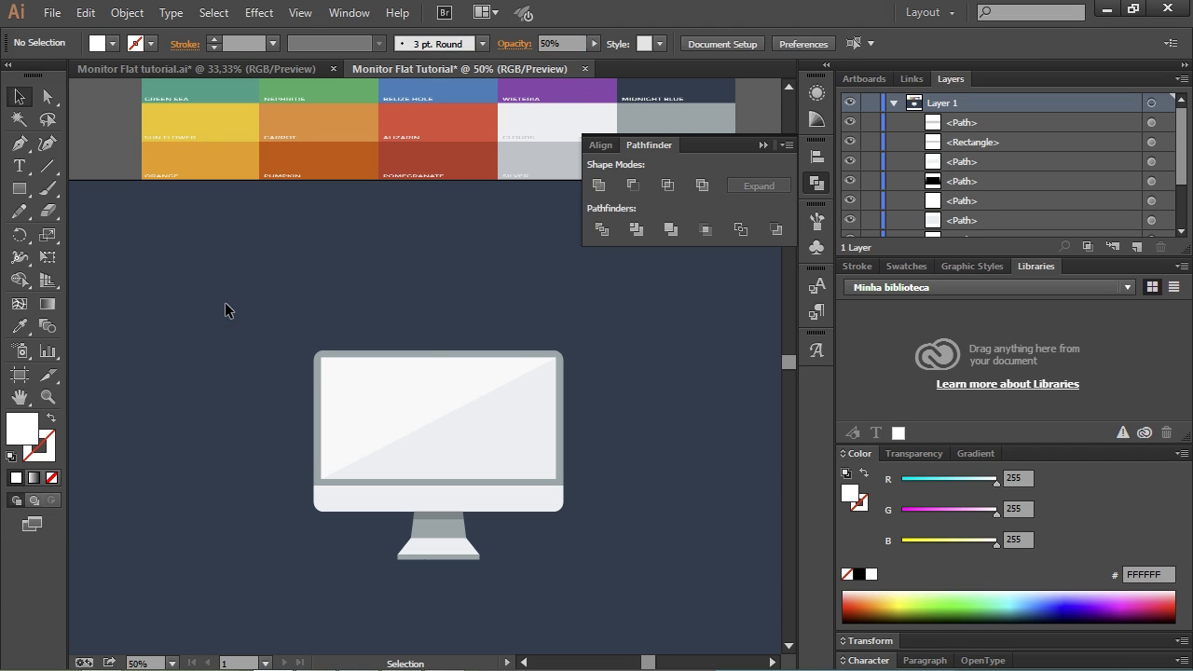
Step: View the finished badge design in the Monitor Flat tutorial.ai document for reference and return to the working document
{"action": "scroll", "coordinate": [225, 304], "scroll_direction": "down", "scroll_amount": 1}
{"action": "left_click_drag", "start_coordinate": [216, 311], "coordinate": [252, 323]}
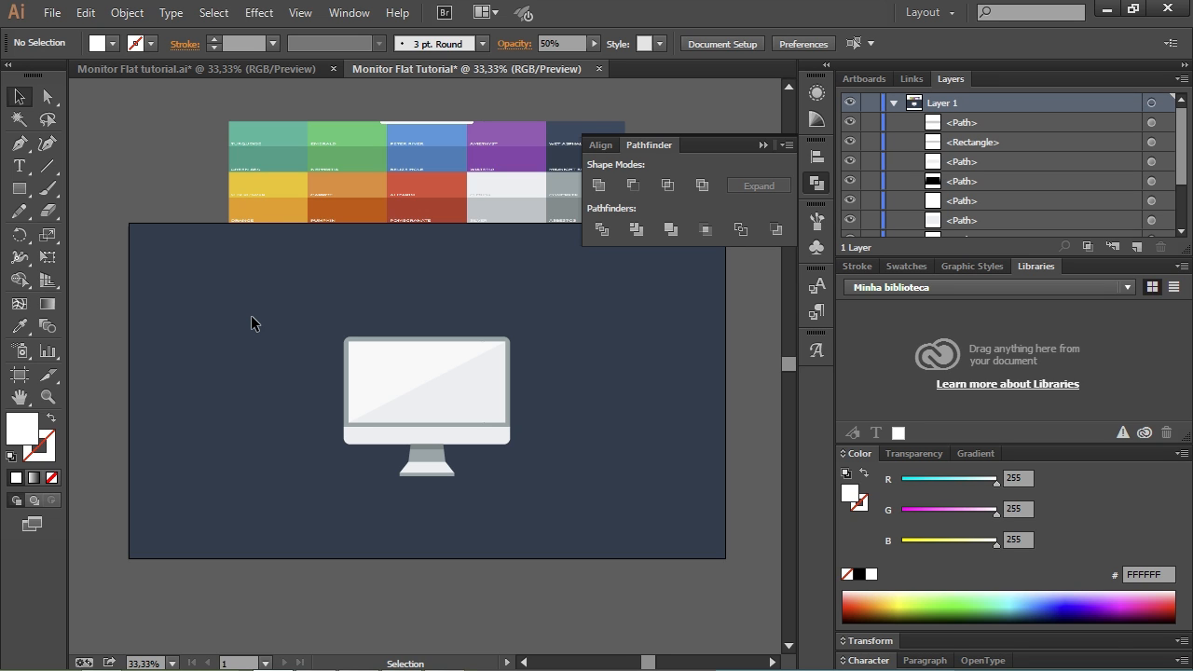
{"action": "left_click_drag", "start_coordinate": [246, 320], "coordinate": [236, 321]}
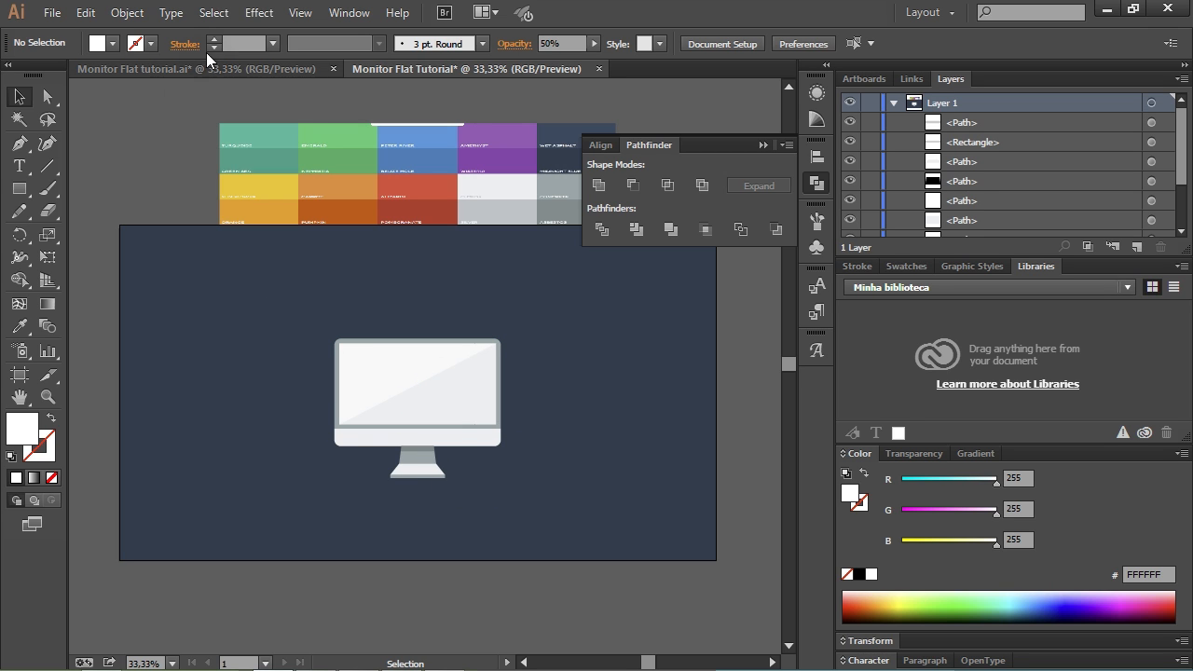
{"action": "left_click", "coordinate": [248, 69]}
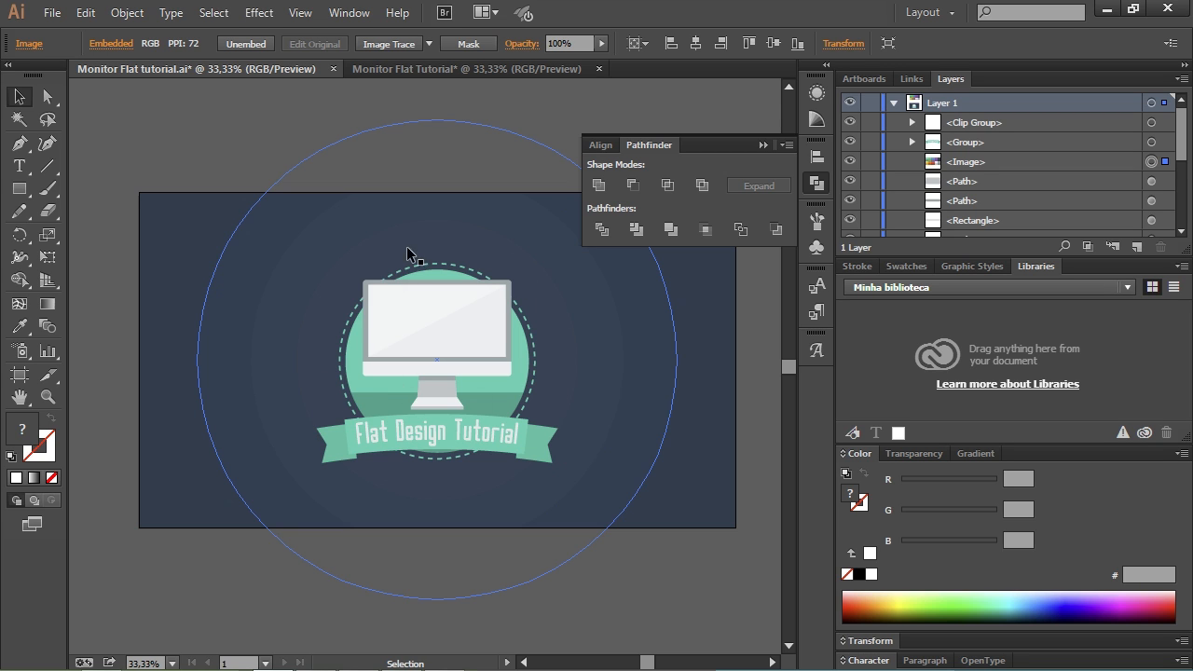
{"action": "left_click", "coordinate": [434, 68]}
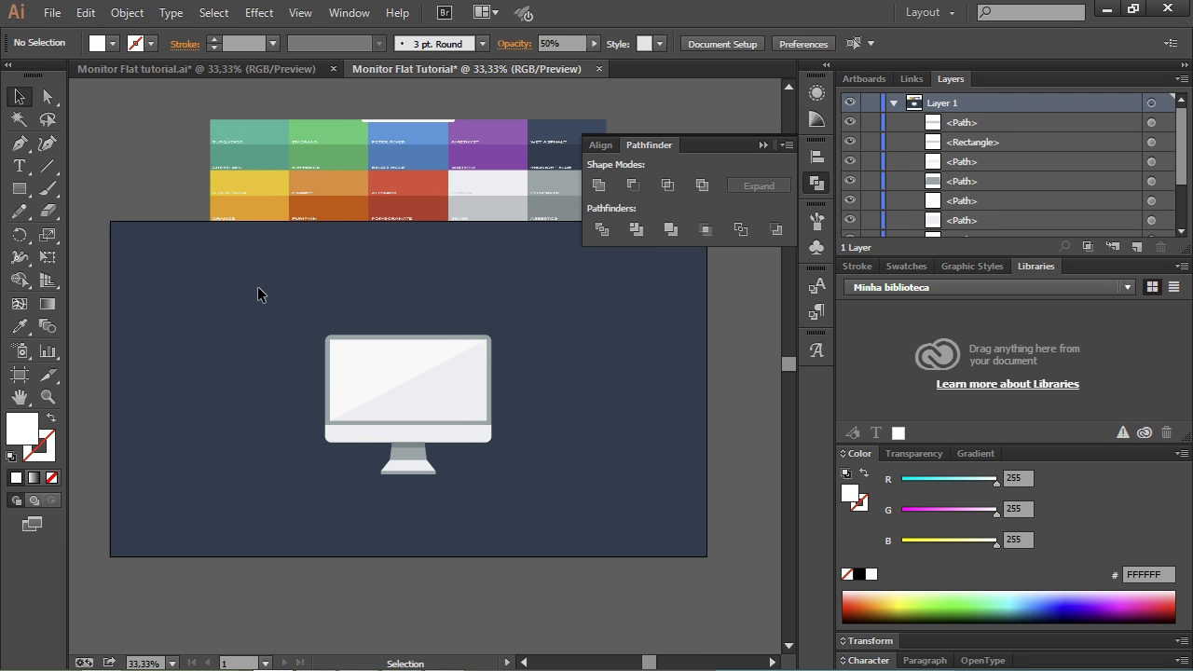
Step: Select all the monitor and stand pieces and combine them into one group
{"action": "left_click_drag", "start_coordinate": [251, 280], "coordinate": [565, 502]}
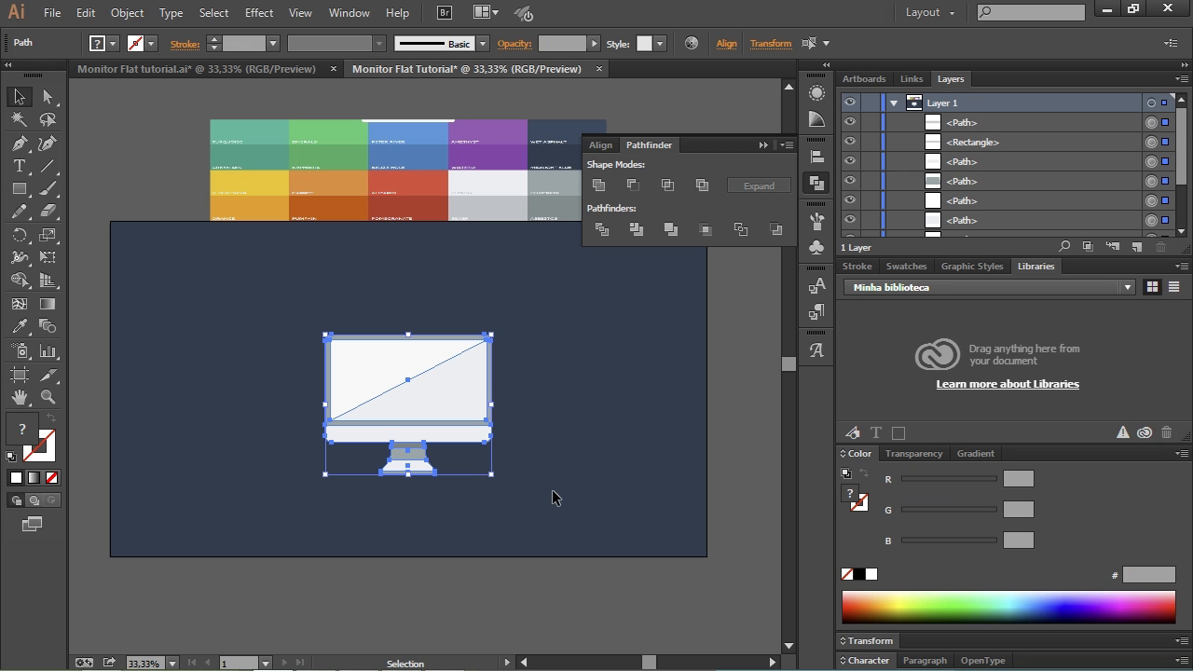
{"action": "right_click", "coordinate": [422, 396]}
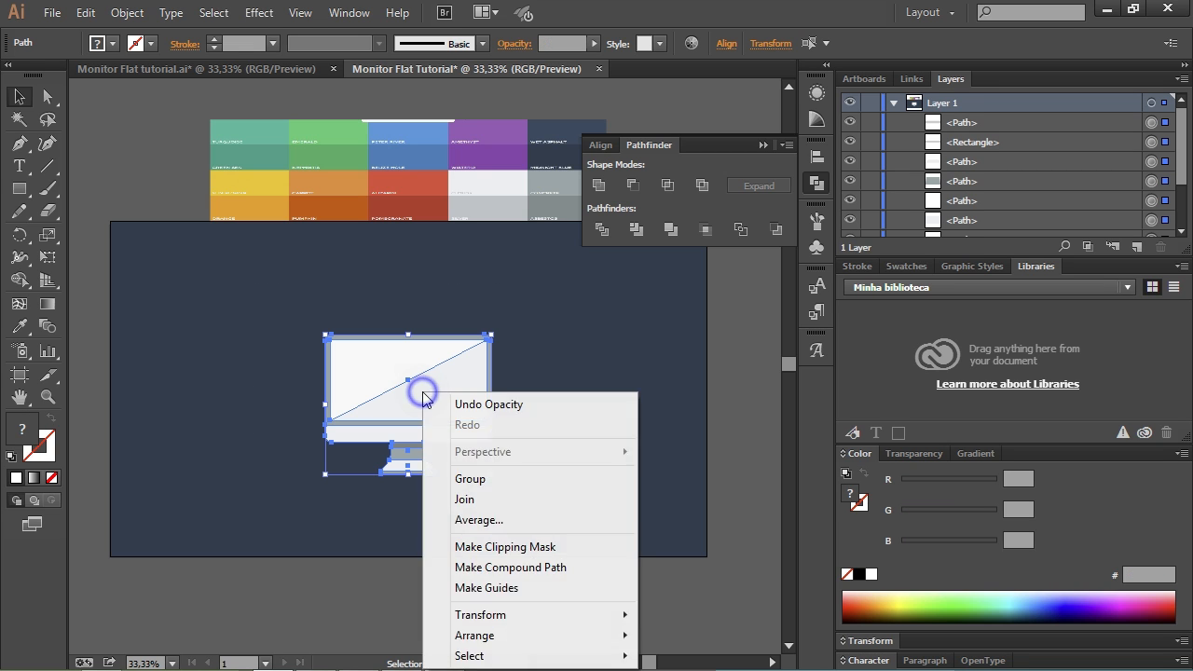
{"action": "left_click", "coordinate": [471, 478]}
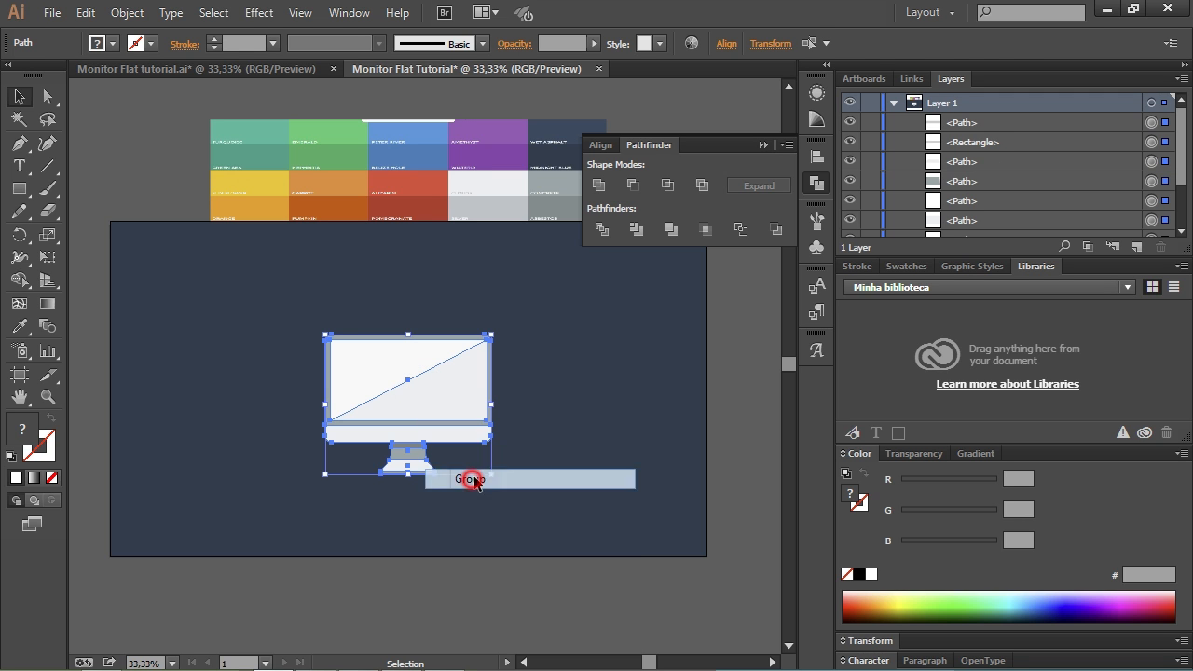
{"action": "left_click", "coordinate": [615, 402]}
{"action": "left_click_drag", "start_coordinate": [383, 375], "coordinate": [540, 507]}
{"action": "key", "text": "ctrl+z"}
{"action": "key", "text": "ctrl+z"}
{"action": "left_click", "coordinate": [615, 416]}
{"action": "key", "text": "a"}
{"action": "key", "text": "ctrl+g"}
{"action": "key", "text": "v"}
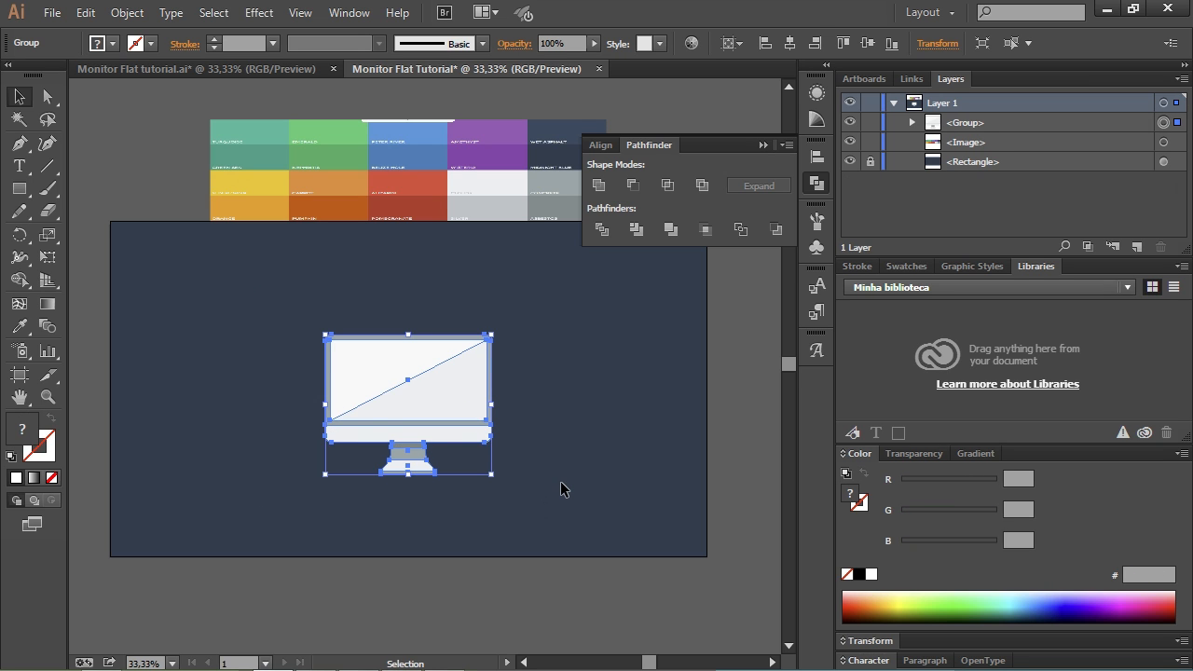
Step: Scale the monitor group down slightly and proportionally about its centre in two passes
{"action": "left_click", "coordinate": [561, 480]}
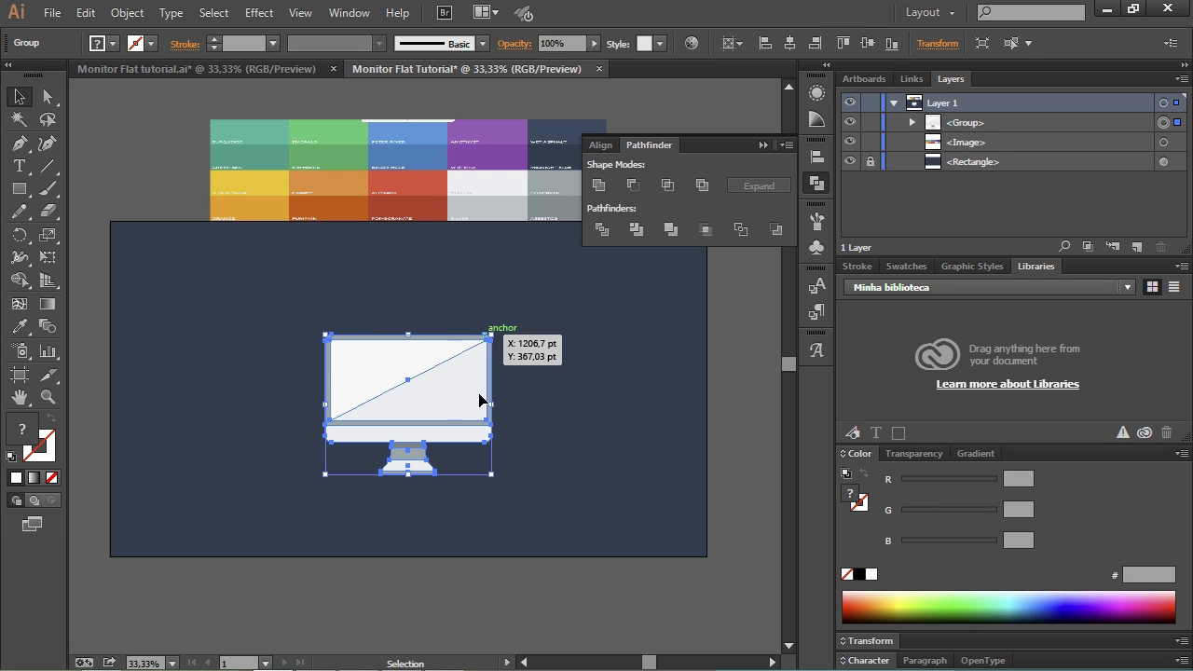
{"action": "left_click_drag", "start_coordinate": [491, 474], "coordinate": [484, 473]}
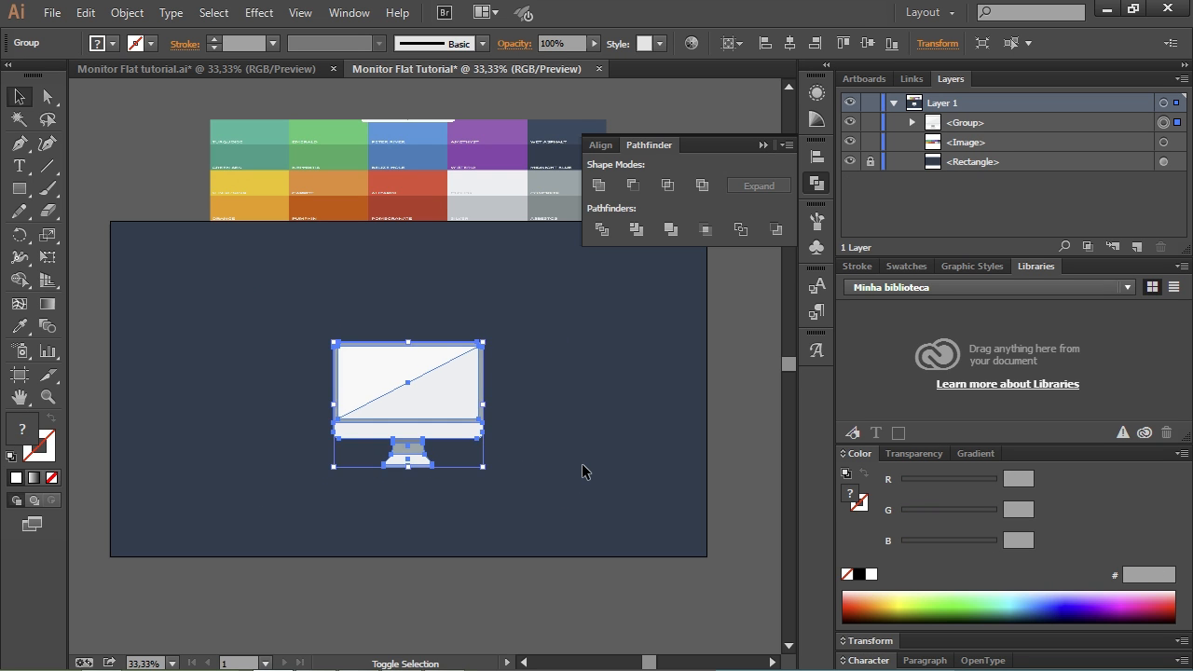
{"action": "left_click", "coordinate": [584, 465]}
{"action": "left_click_drag", "start_coordinate": [302, 473], "coordinate": [315, 474]}
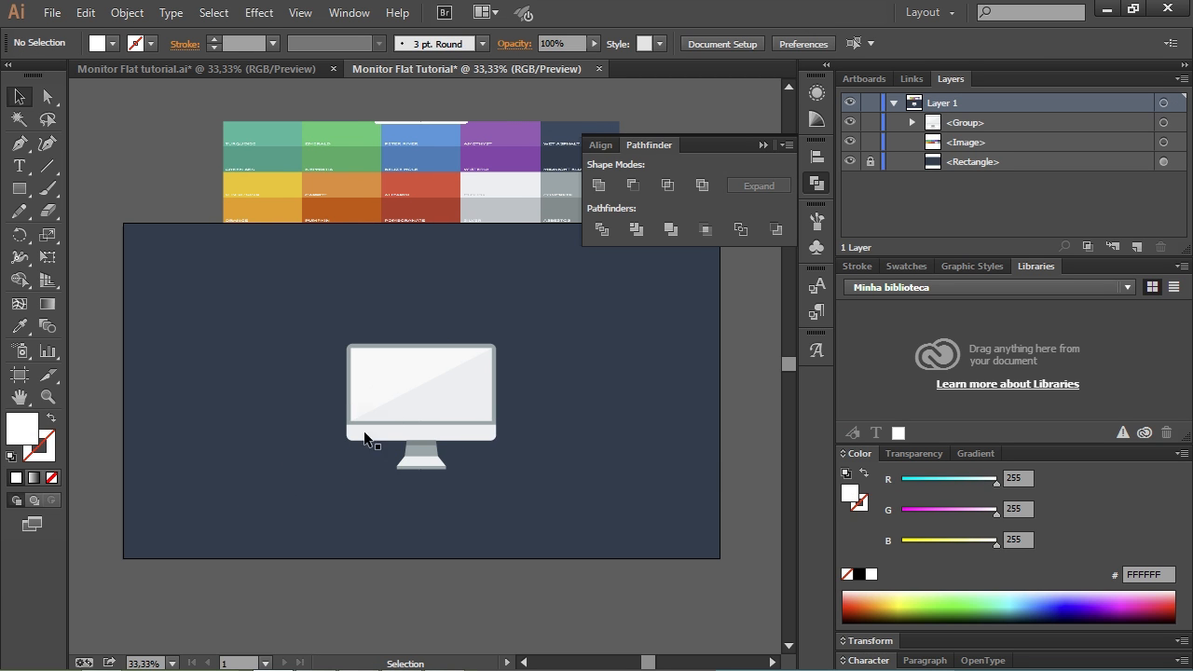
{"action": "left_click", "coordinate": [418, 382]}
{"action": "left_click_drag", "start_coordinate": [493, 469], "coordinate": [495, 472]}
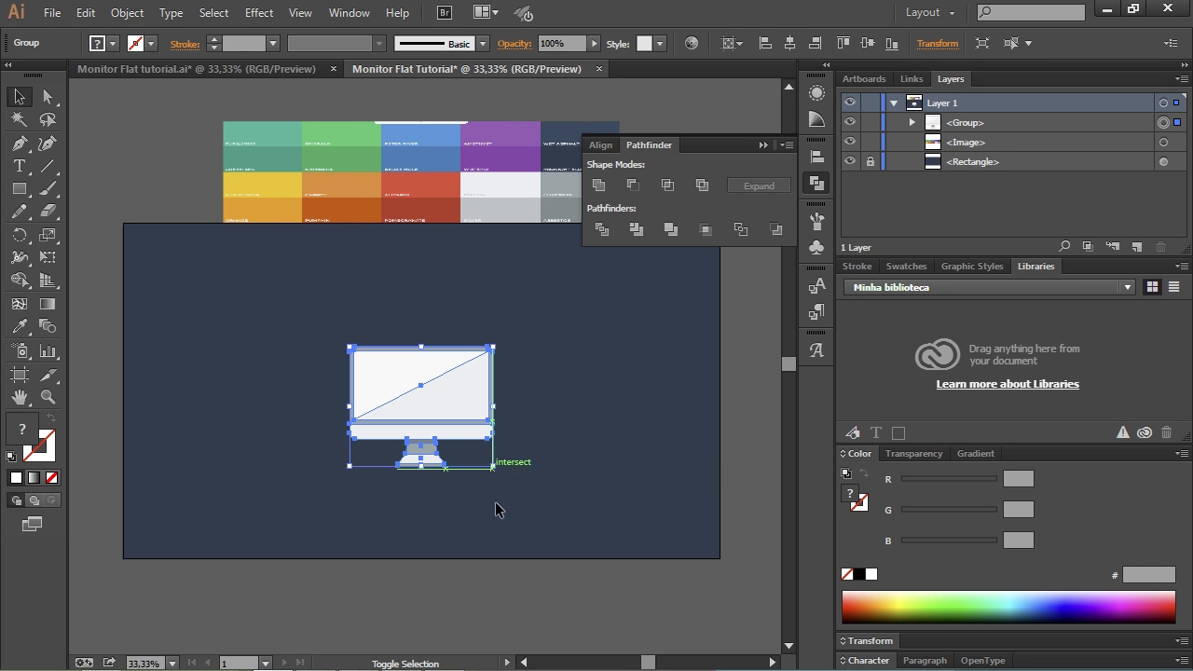
{"action": "left_click", "coordinate": [512, 493]}
Step: Draw a white circle slightly wider than the monitor with the Ellipse tool, overlapping the left edge of the screen
{"action": "left_click_drag", "start_coordinate": [224, 419], "coordinate": [202, 430]}
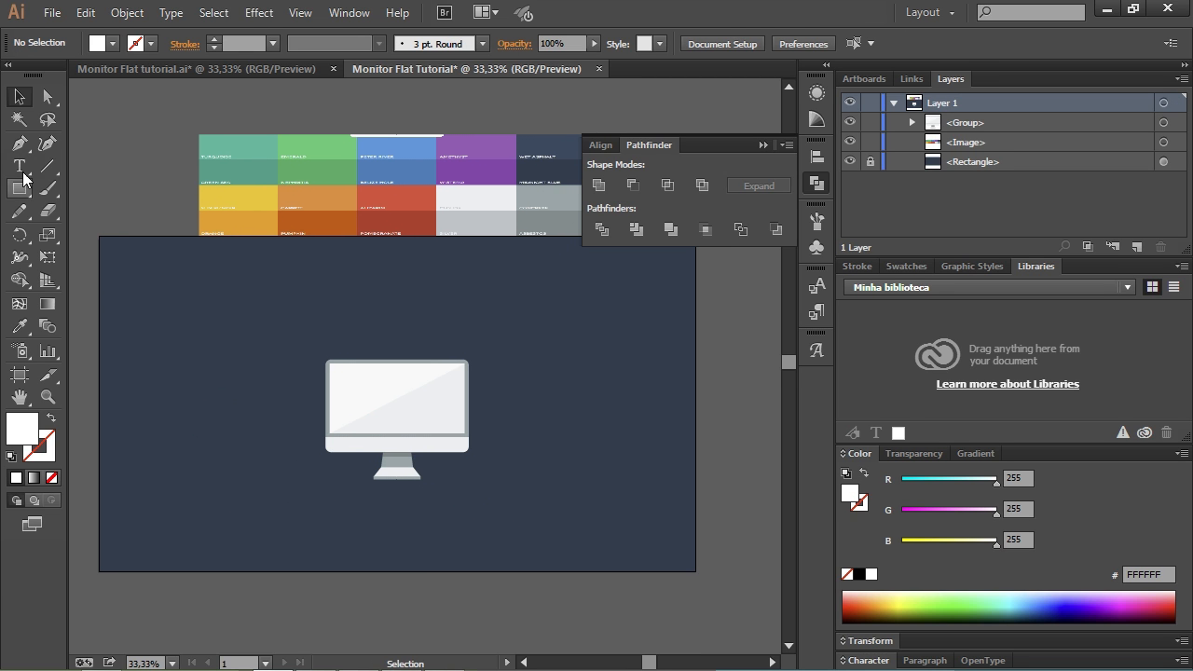
{"action": "left_click_drag", "start_coordinate": [18, 188], "coordinate": [104, 230]}
{"action": "left_click_drag", "start_coordinate": [241, 361], "coordinate": [351, 455]}
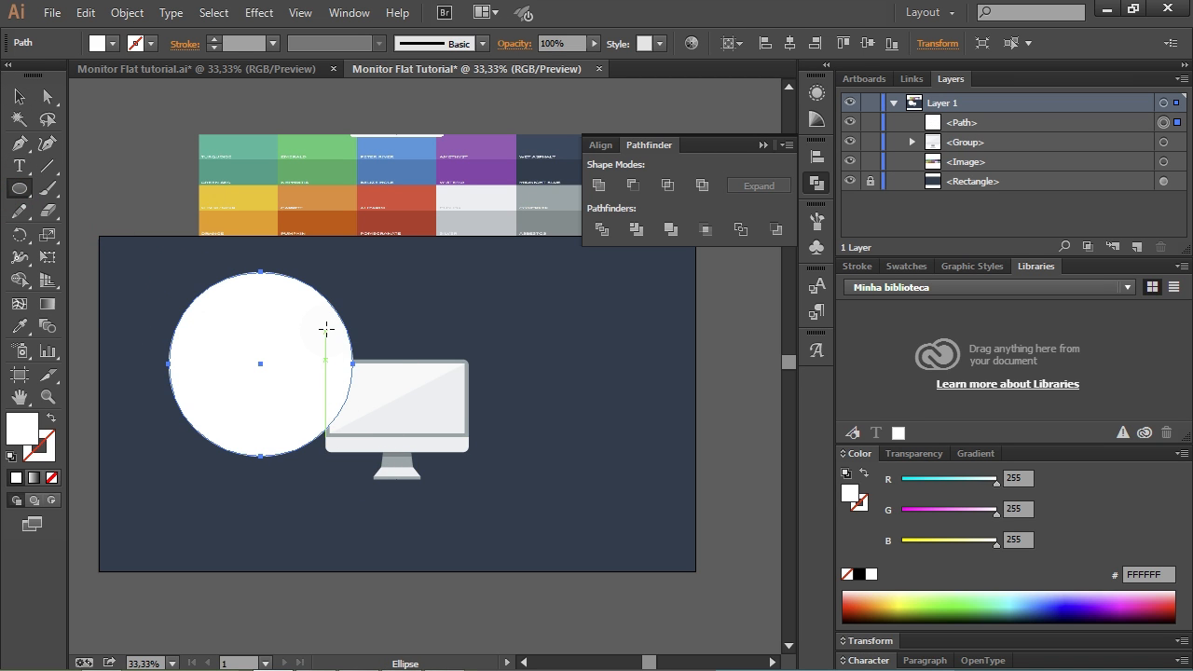
Step: Fill the white circle with the palette's turquoise (1ABC9C) and centre it horizontally and vertically on the artboard
{"action": "key", "text": "i"}
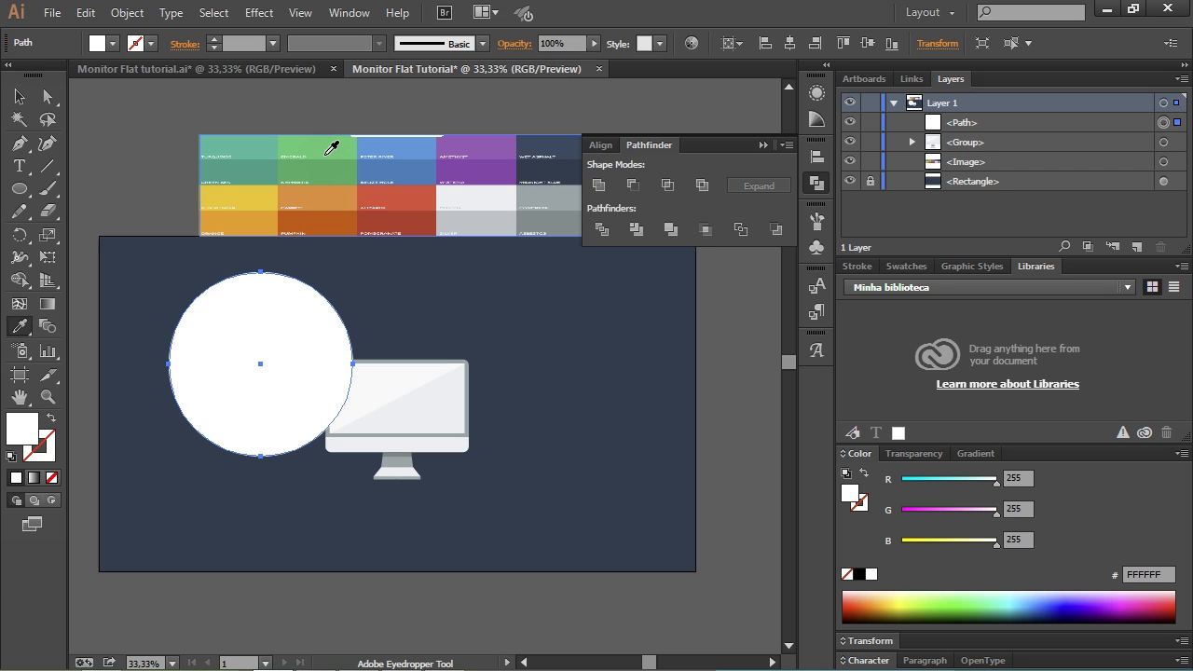
{"action": "left_click", "coordinate": [250, 145]}
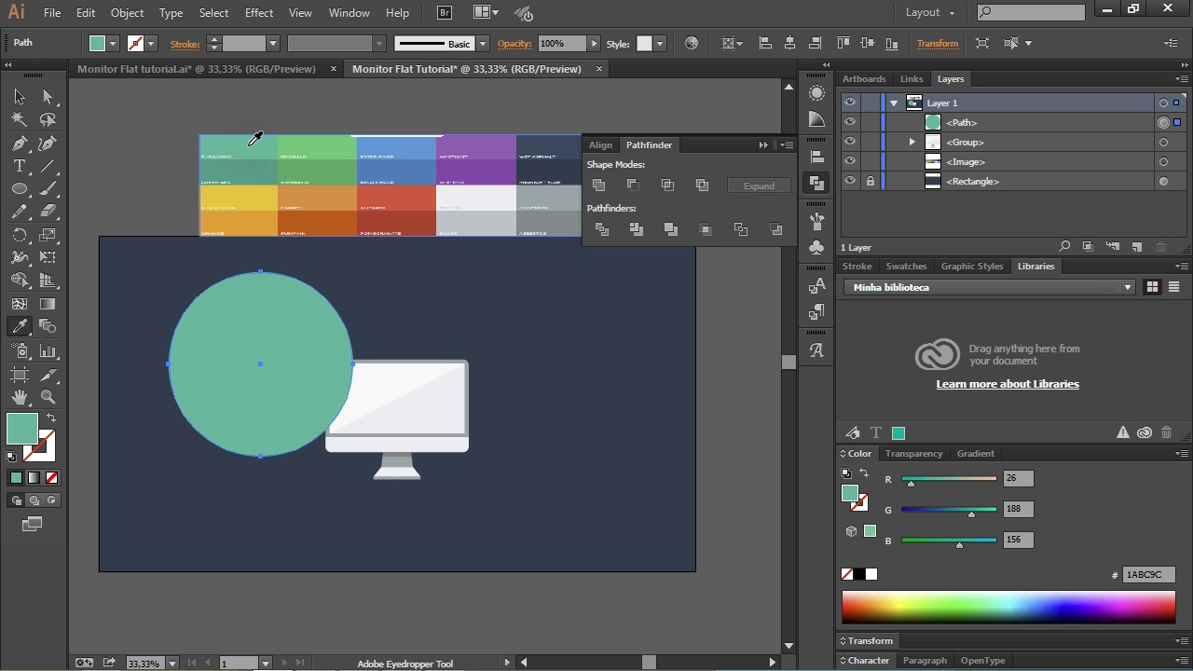
{"action": "left_click", "coordinate": [600, 144]}
{"action": "left_click", "coordinate": [633, 186]}
{"action": "left_click", "coordinate": [746, 185]}
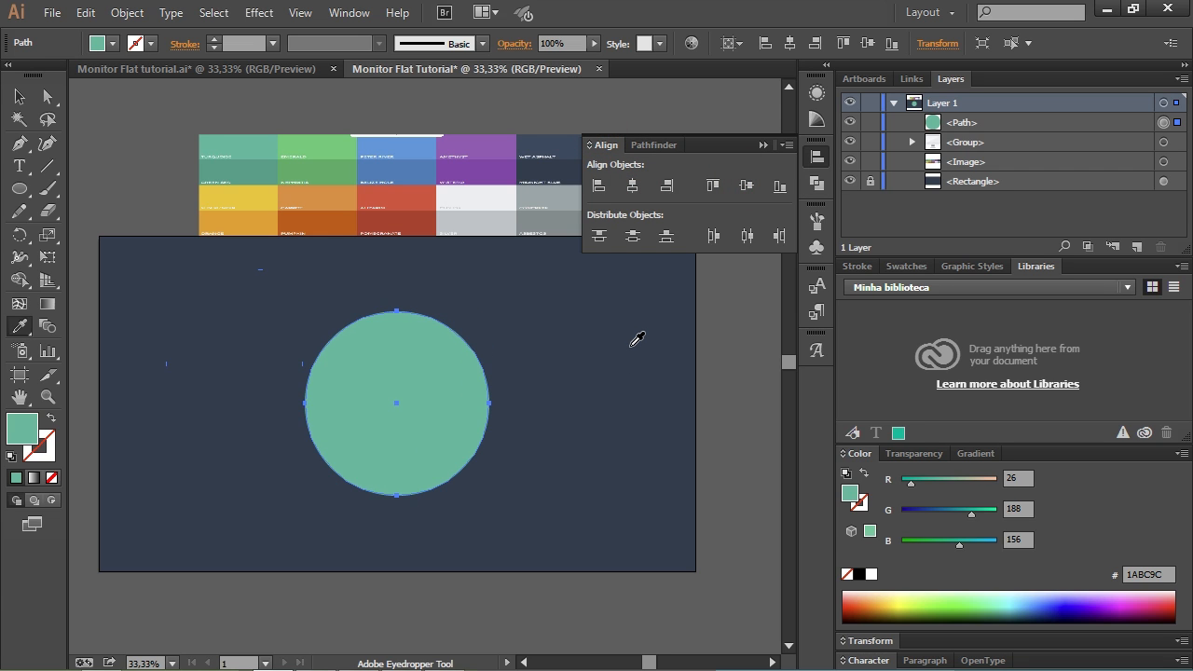
Step: Send the turquoise circle to the back and bring it forward one level, placing it between the dark background and the monitor
{"action": "key", "text": "v"}
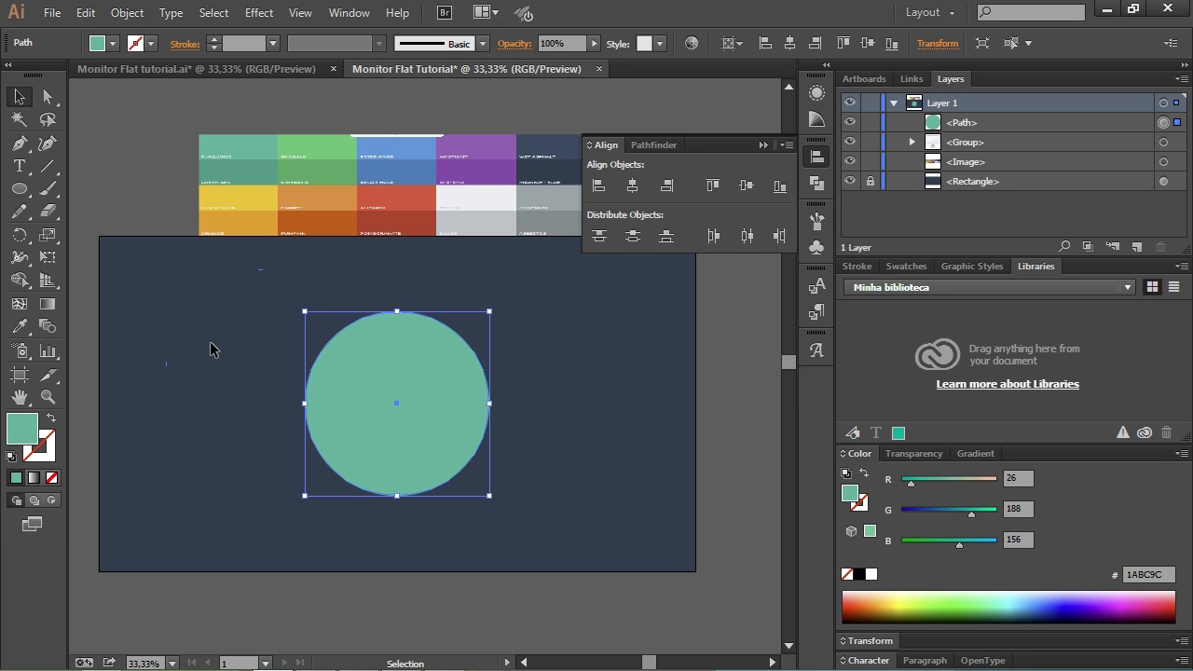
{"action": "key", "text": "ctrl"}
{"action": "key", "text": "ctrl+shift+bracketleft"}
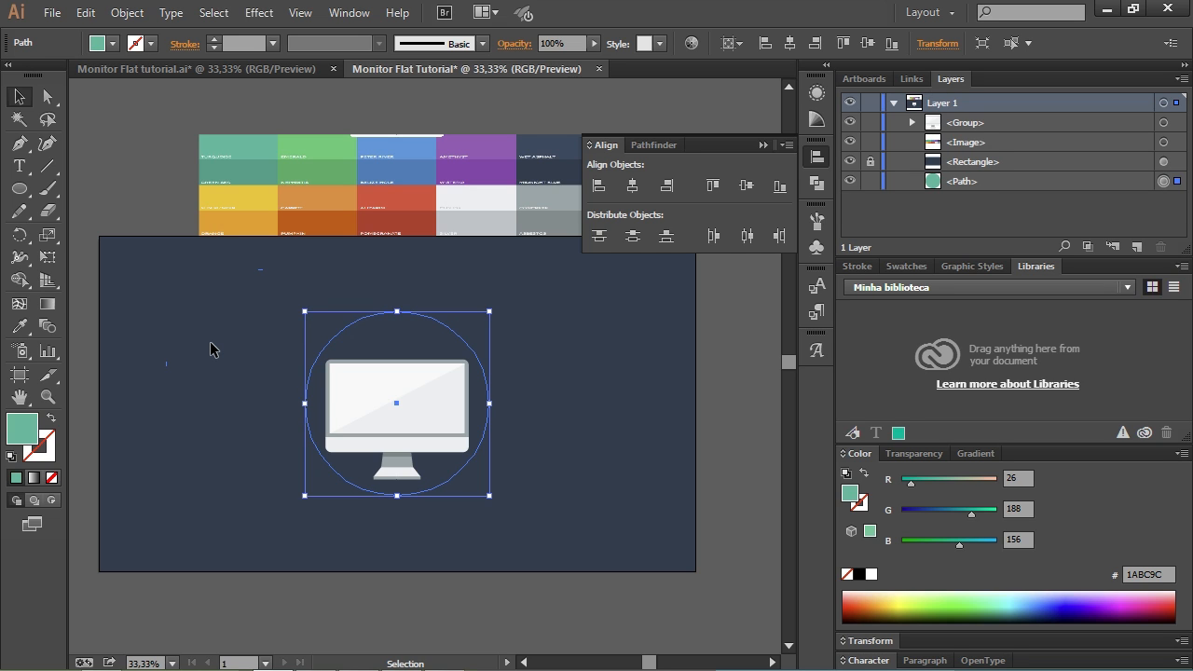
{"action": "key", "text": "ctrl+bracketright"}
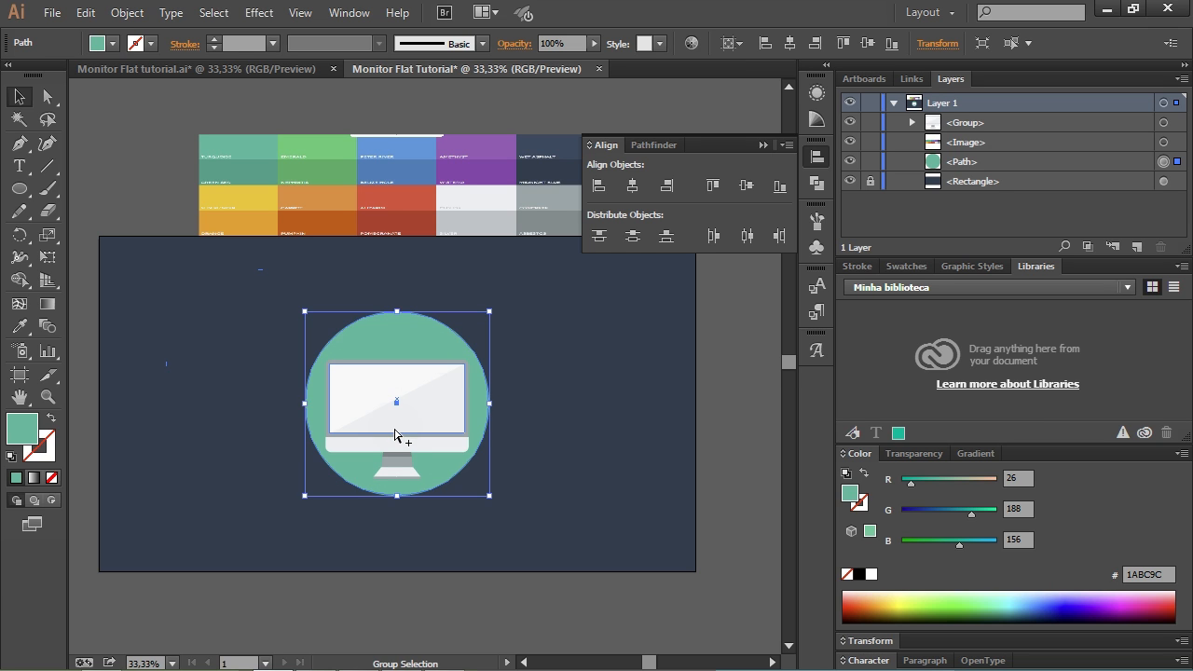
{"action": "scroll", "coordinate": [393, 432], "scroll_direction": "up", "scroll_amount": 1}
{"action": "left_click", "coordinate": [638, 413]}
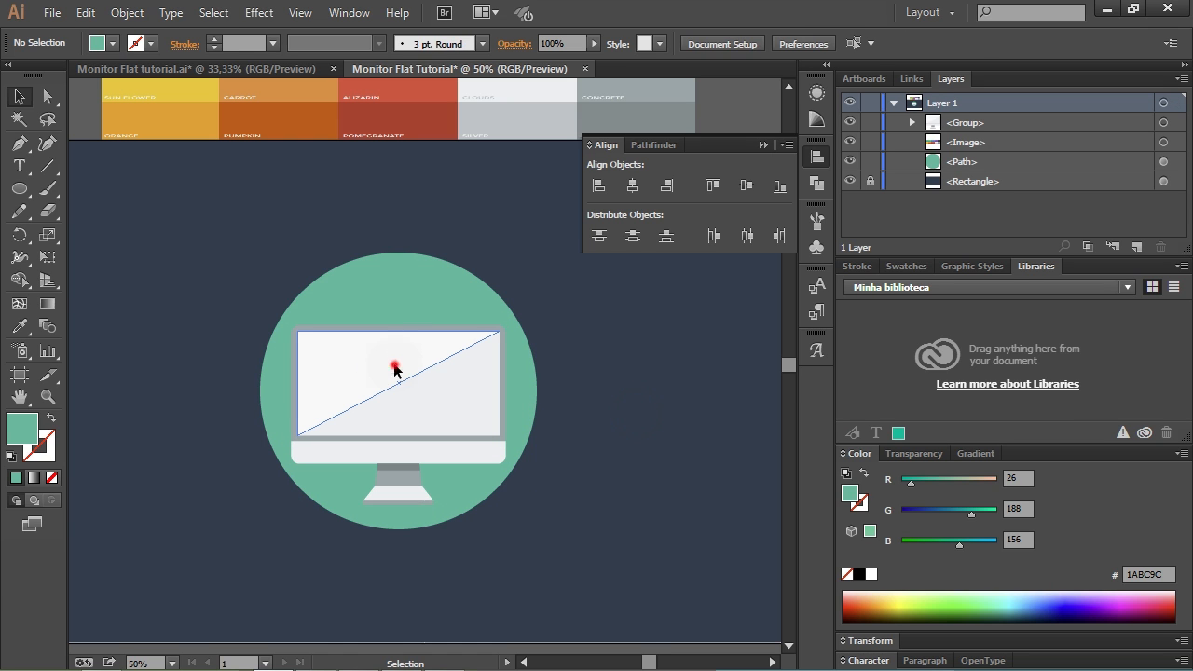
Step: Try centring the monitor group vertically on the artboard and undo that alignment
{"action": "left_click", "coordinate": [401, 357]}
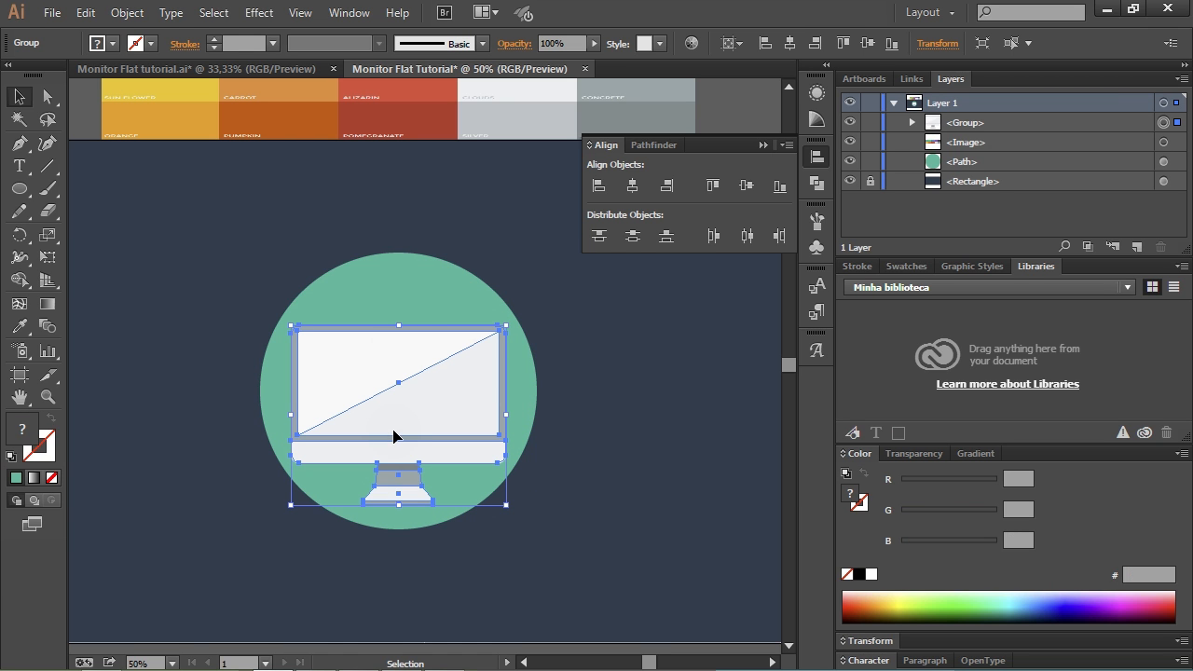
{"action": "left_click", "coordinate": [746, 186]}
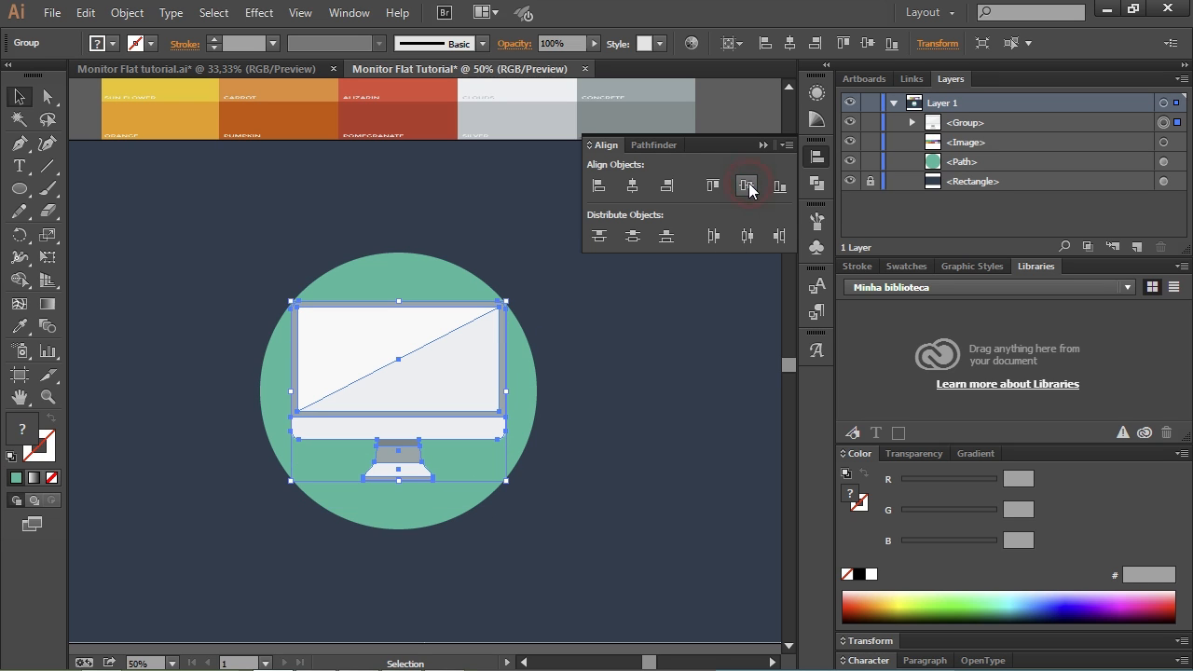
{"action": "left_click", "coordinate": [650, 485]}
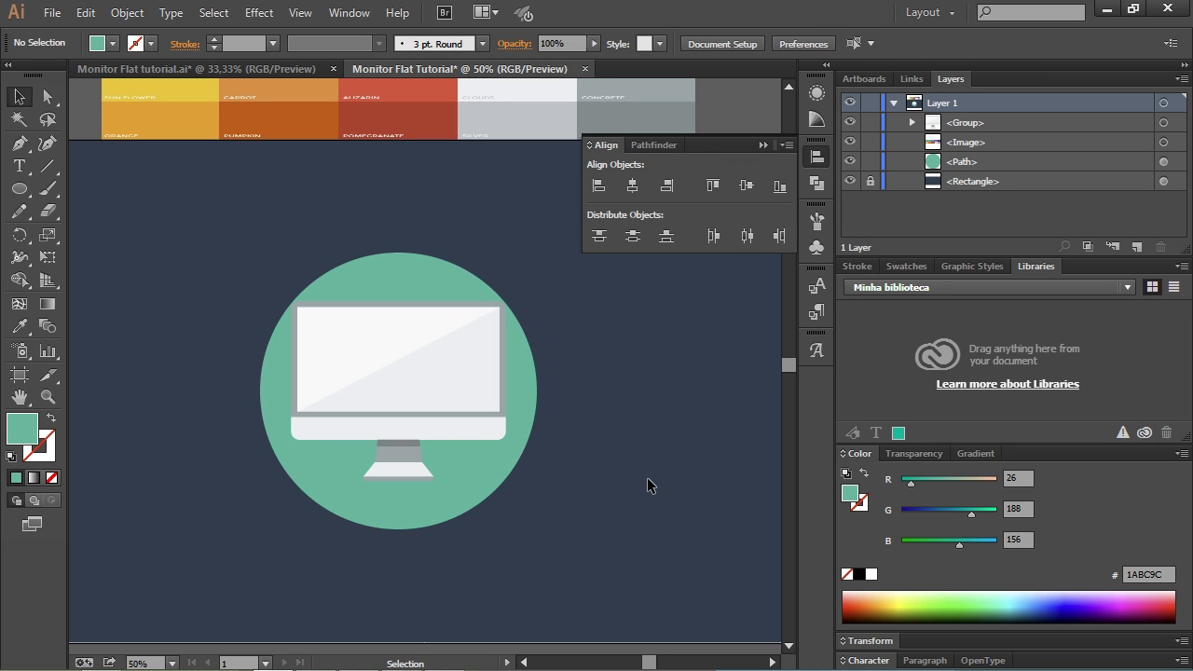
{"action": "left_click", "coordinate": [447, 390]}
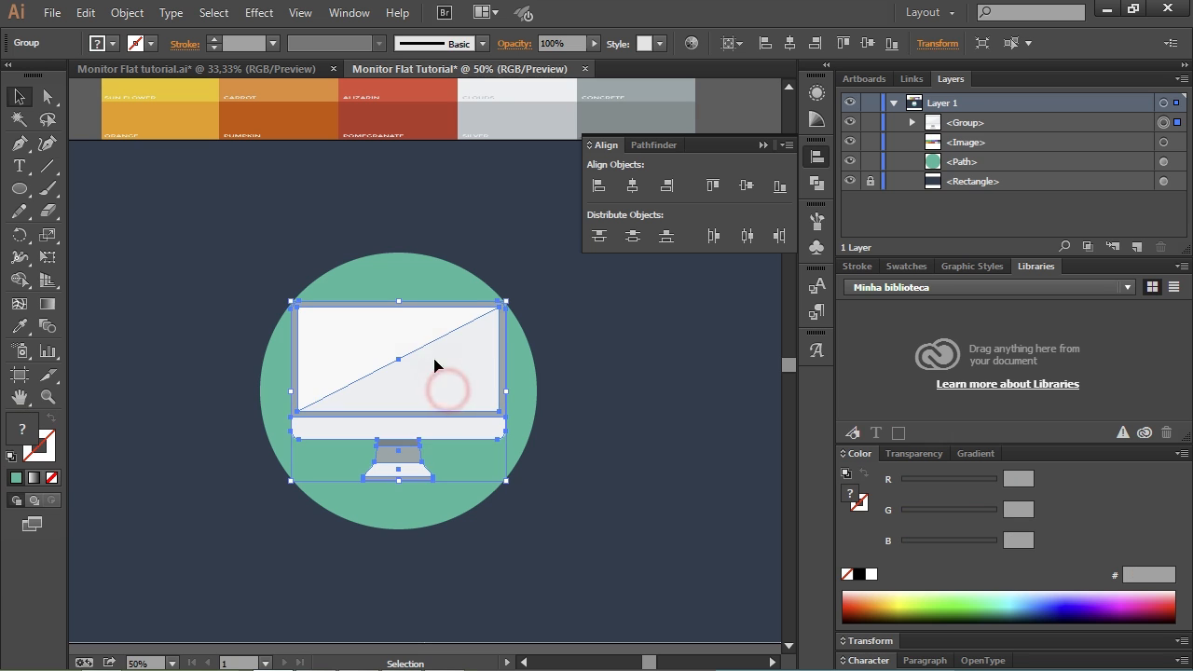
{"action": "key", "text": "ctrl+z"}
Step: Ungroup the monitor, try centring its separate pieces vertically, undo that alignment and group the pieces again
{"action": "right_click", "coordinate": [436, 413]}
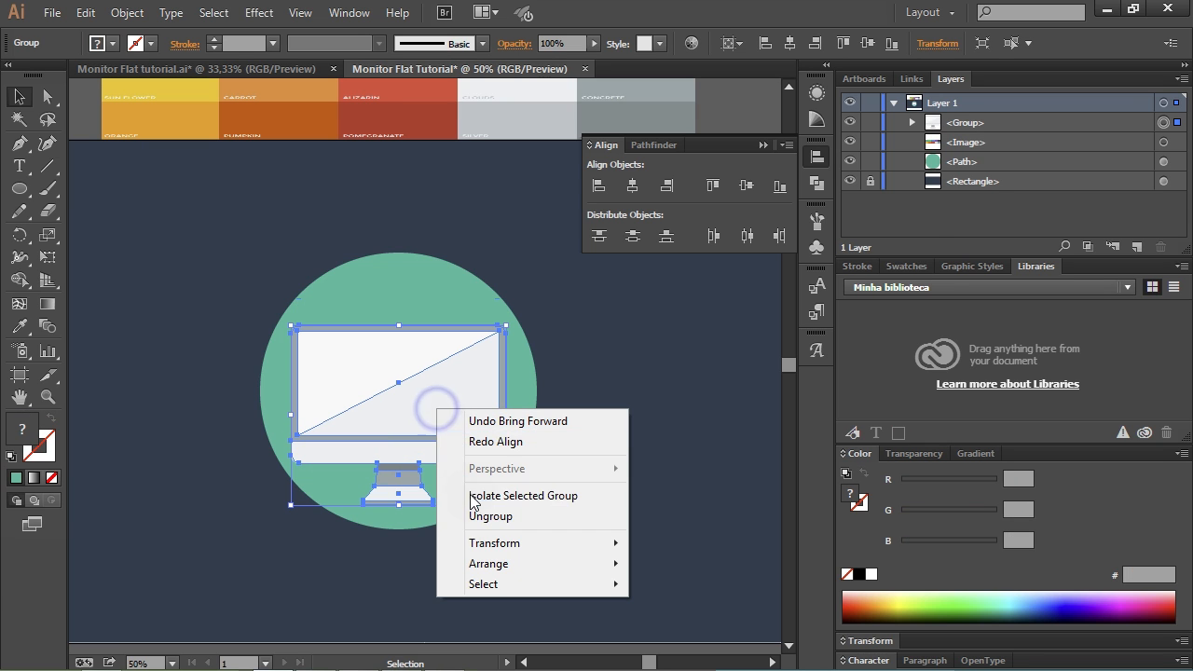
{"action": "left_click", "coordinate": [480, 521]}
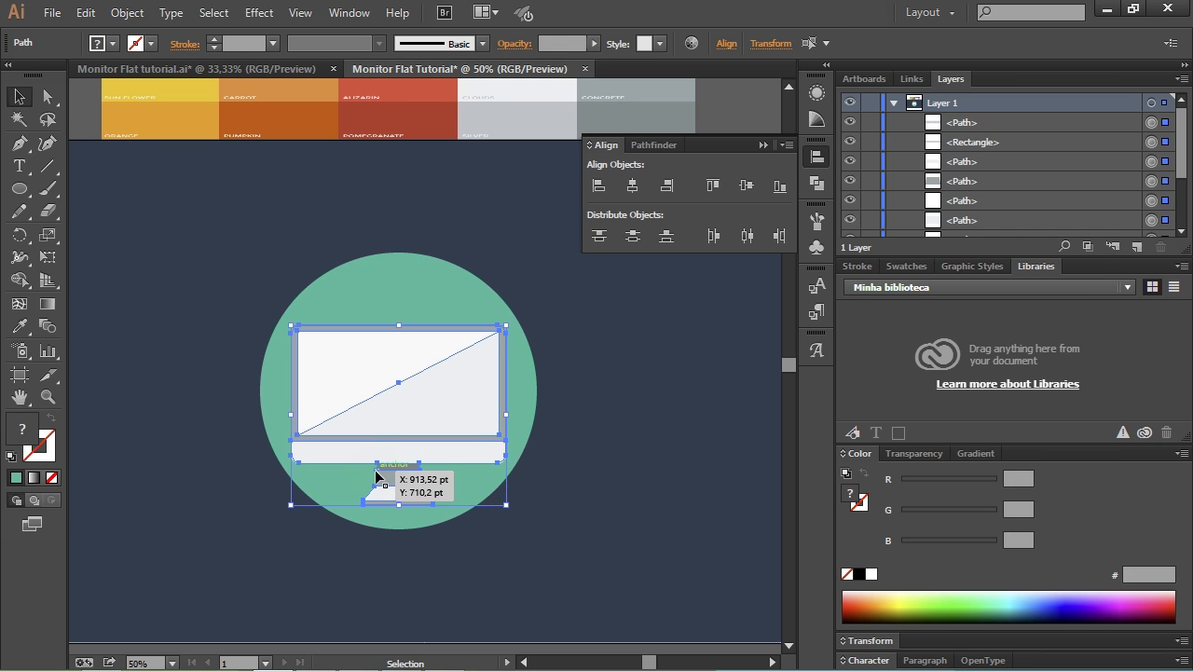
{"action": "left_click", "coordinate": [748, 188]}
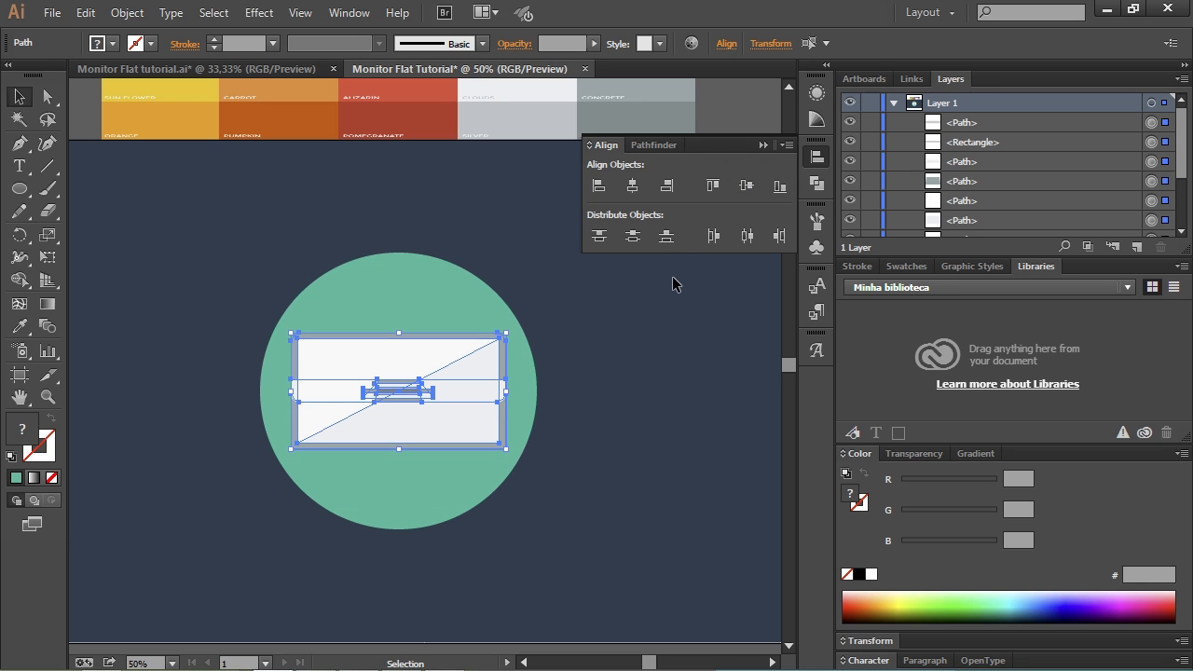
{"action": "left_click", "coordinate": [658, 343]}
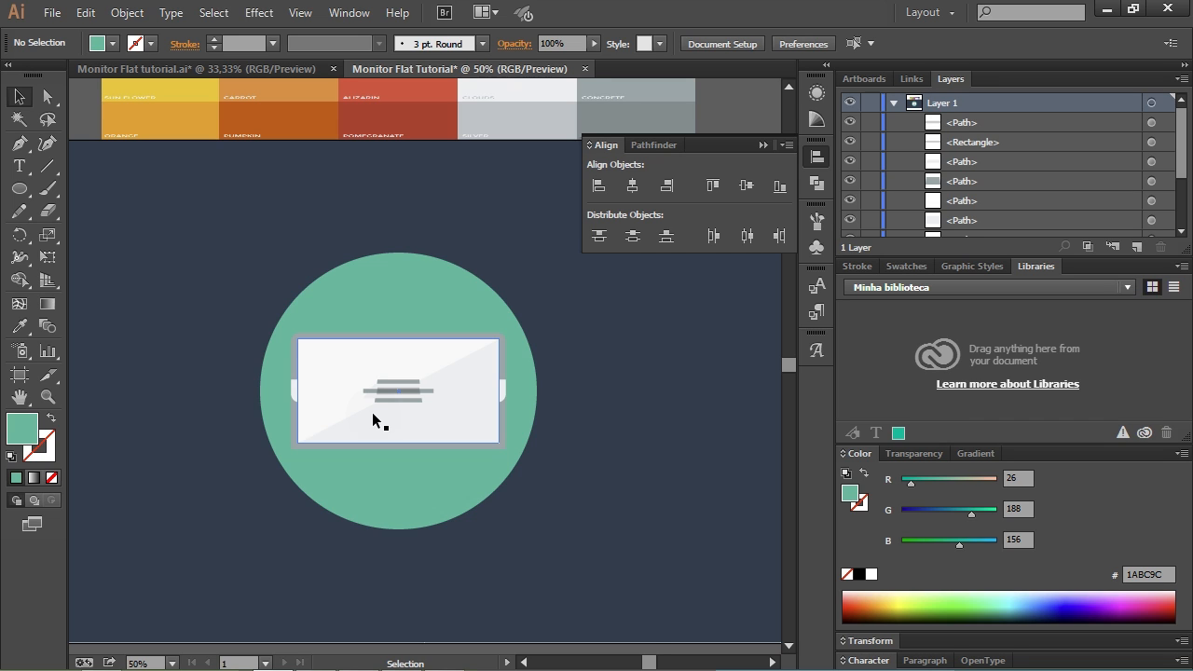
{"action": "key", "text": "ctrl+z"}
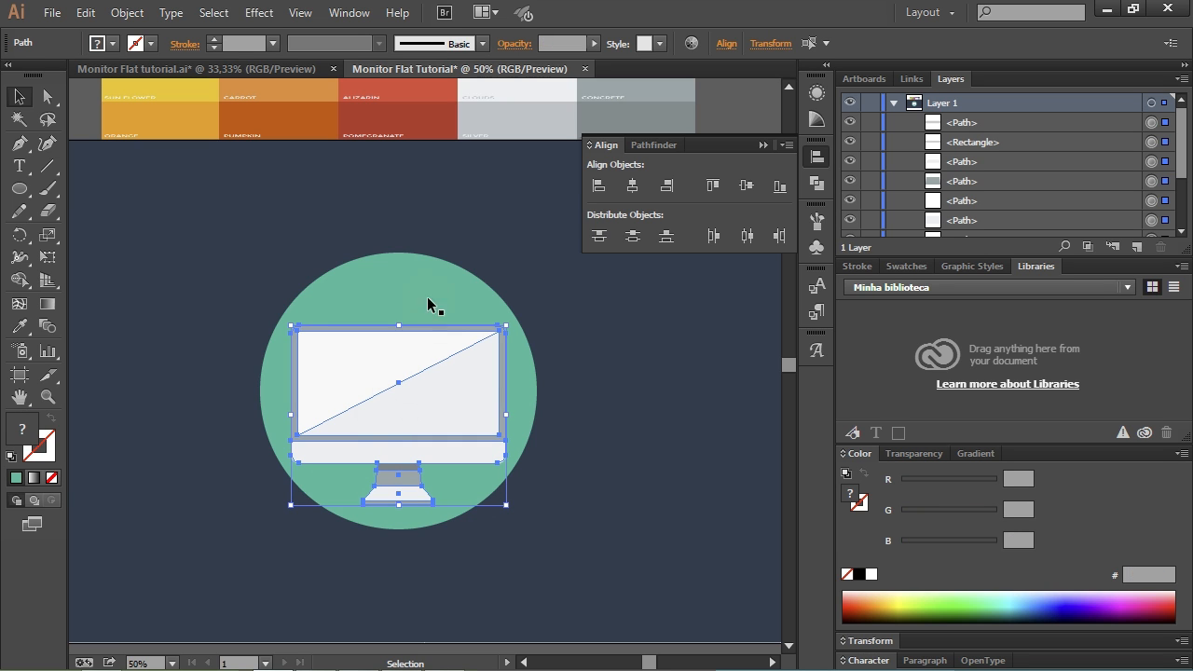
{"action": "right_click", "coordinate": [413, 347]}
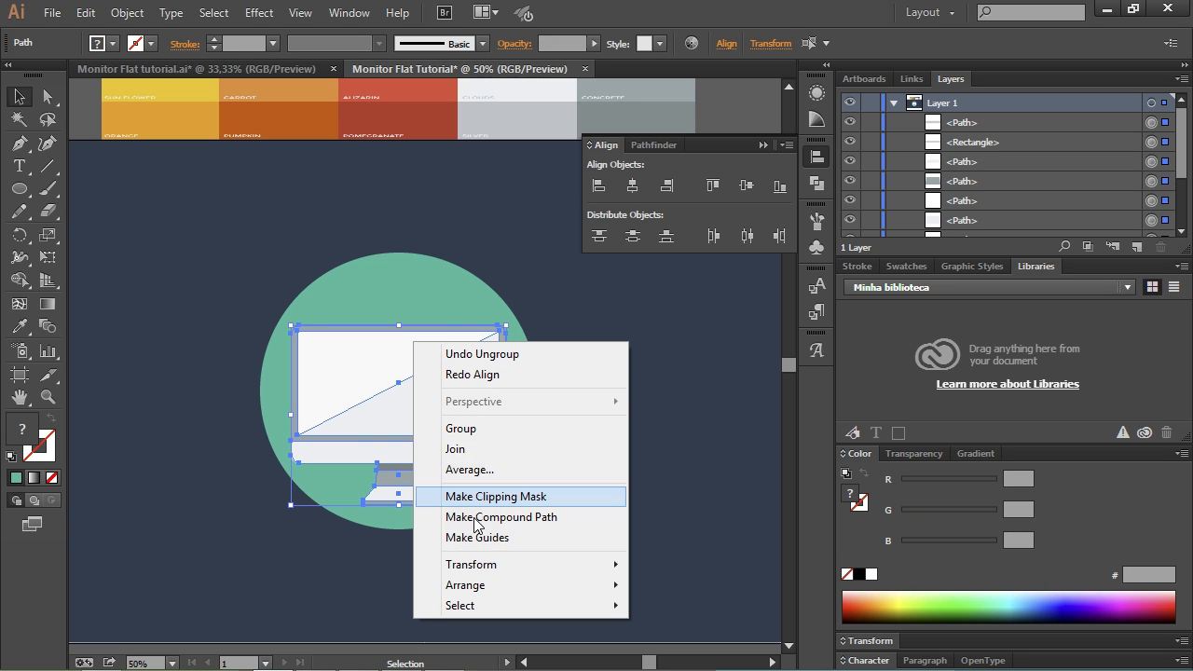
{"action": "left_click", "coordinate": [481, 429]}
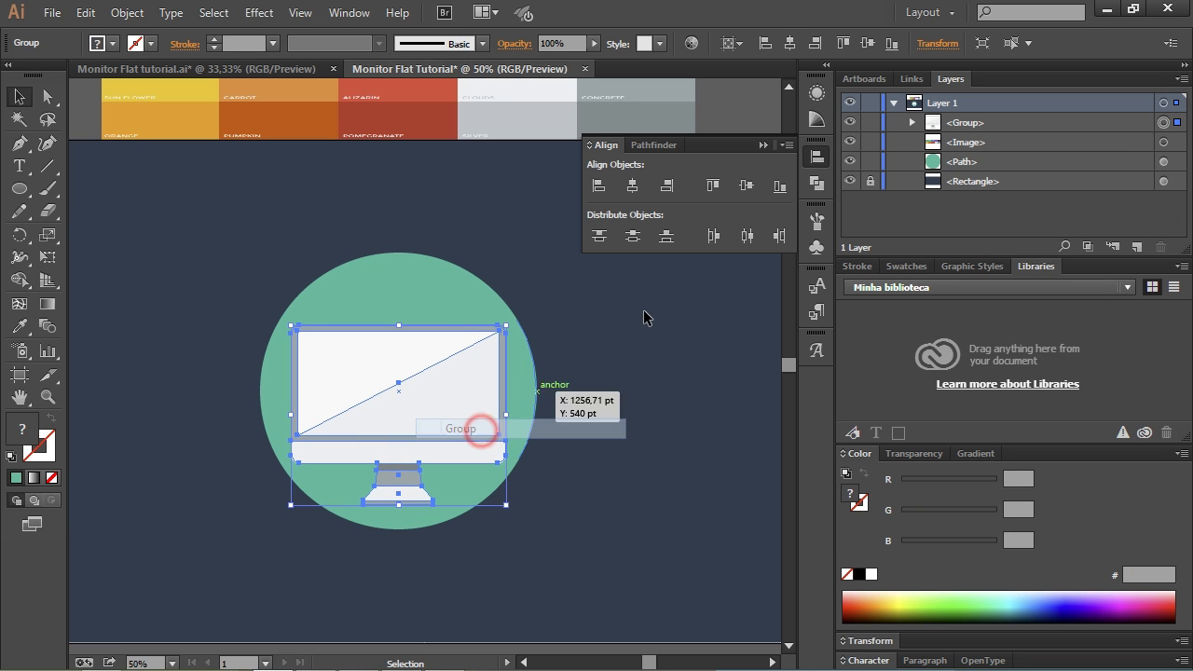
Step: Centre the regrouped monitor vertically on the artboard, in the middle of the turquoise circle
{"action": "left_click", "coordinate": [747, 185]}
{"action": "left_click", "coordinate": [659, 444]}
{"action": "key", "text": "ctrl+minus"}
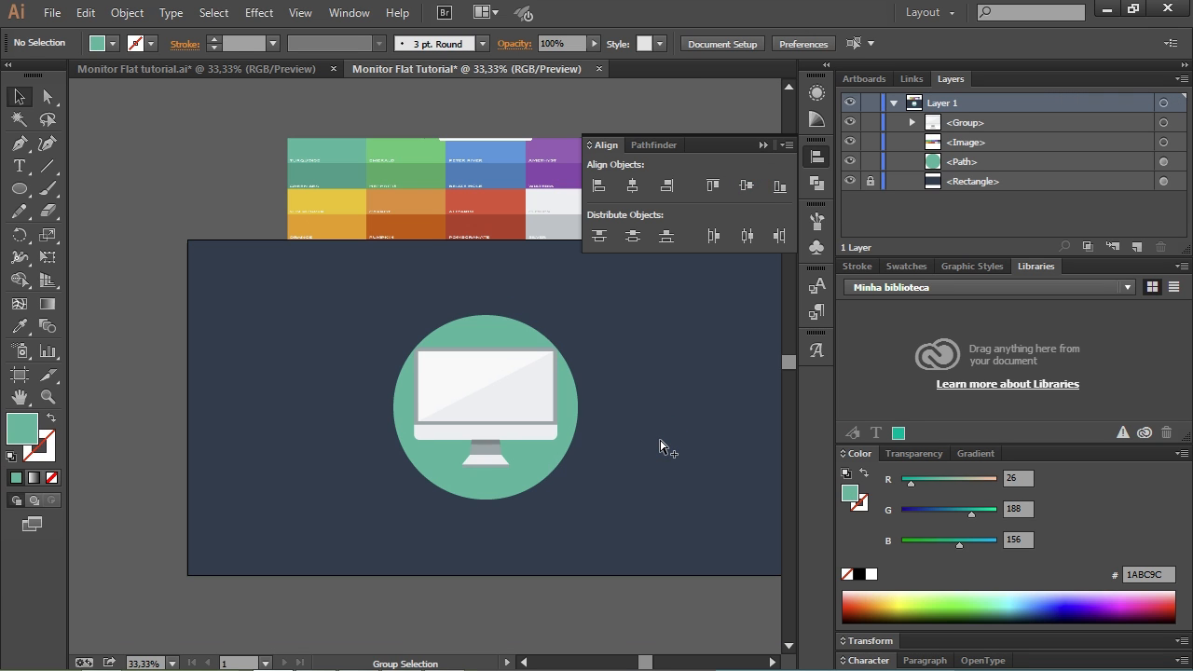
{"action": "mouse_move", "coordinate": [265, 423]}
{"action": "left_mouse_down"}
{"action": "mouse_move", "coordinate": [261, 432]}
{"action": "mouse_move", "coordinate": [268, 414]}
{"action": "left_mouse_up"}
Step: Enlarge the turquoise circle slightly and proportionally about its centre, leaving more margin around the monitor
{"action": "left_click", "coordinate": [490, 354]}
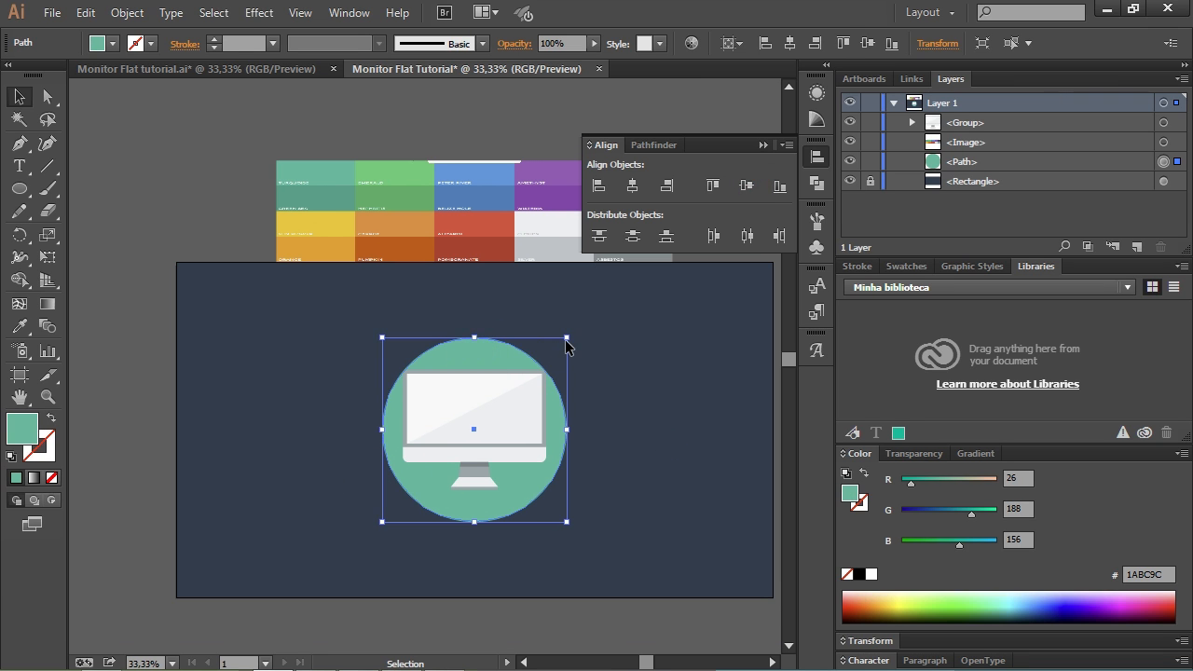
{"action": "left_click_drag", "start_coordinate": [566, 338], "coordinate": [575, 329]}
{"action": "left_click", "coordinate": [684, 424]}
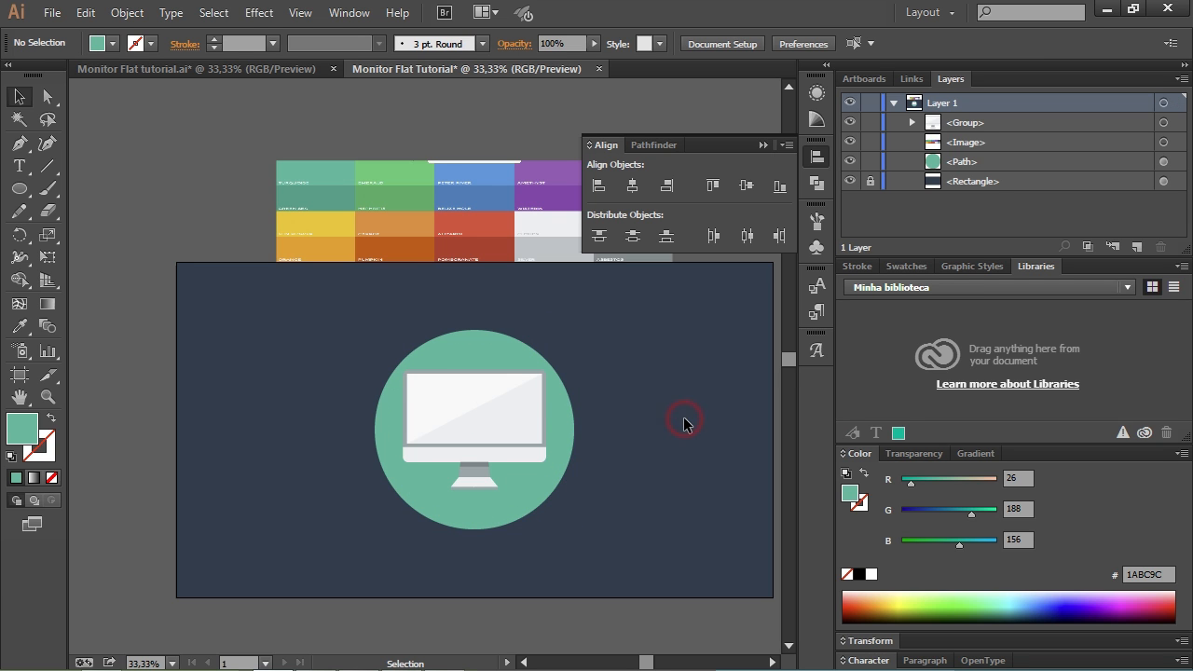
{"action": "scroll", "coordinate": [638, 465], "scroll_direction": "up", "scroll_amount": 1}
{"action": "scroll", "coordinate": [211, 371], "scroll_direction": "up", "scroll_amount": 1}
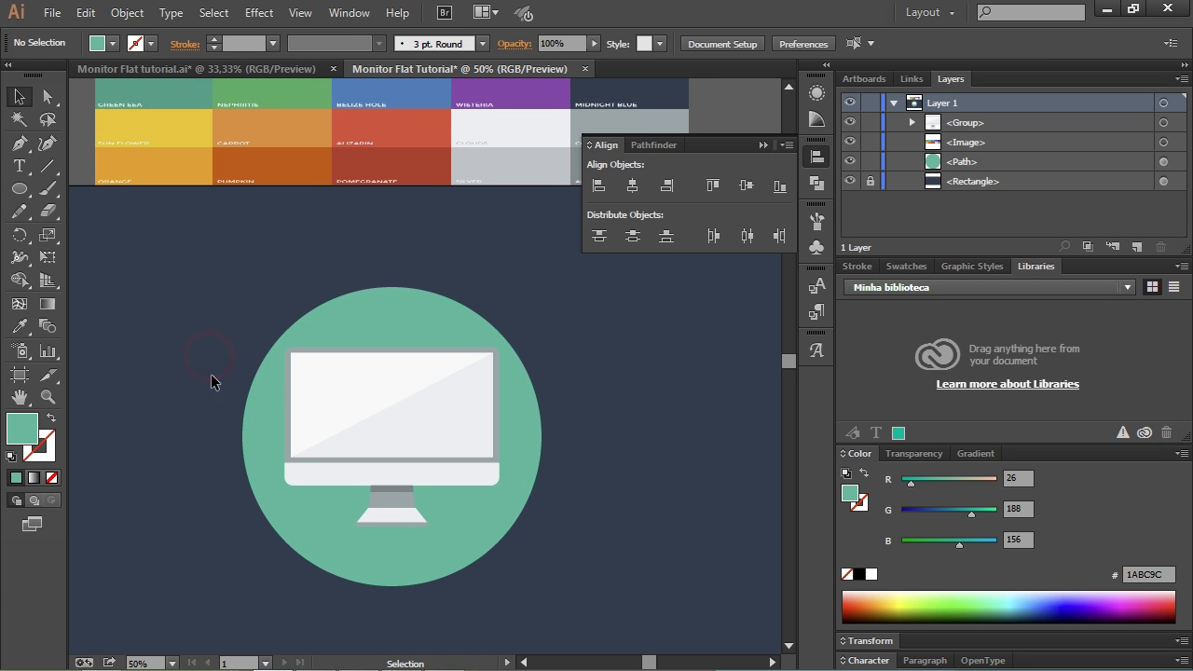
{"action": "scroll", "coordinate": [218, 378], "scroll_direction": "down", "scroll_amount": 1}
Step: Change the circle's fill to the lighter turquoise 2CC6A8
{"action": "left_click", "coordinate": [362, 341]}
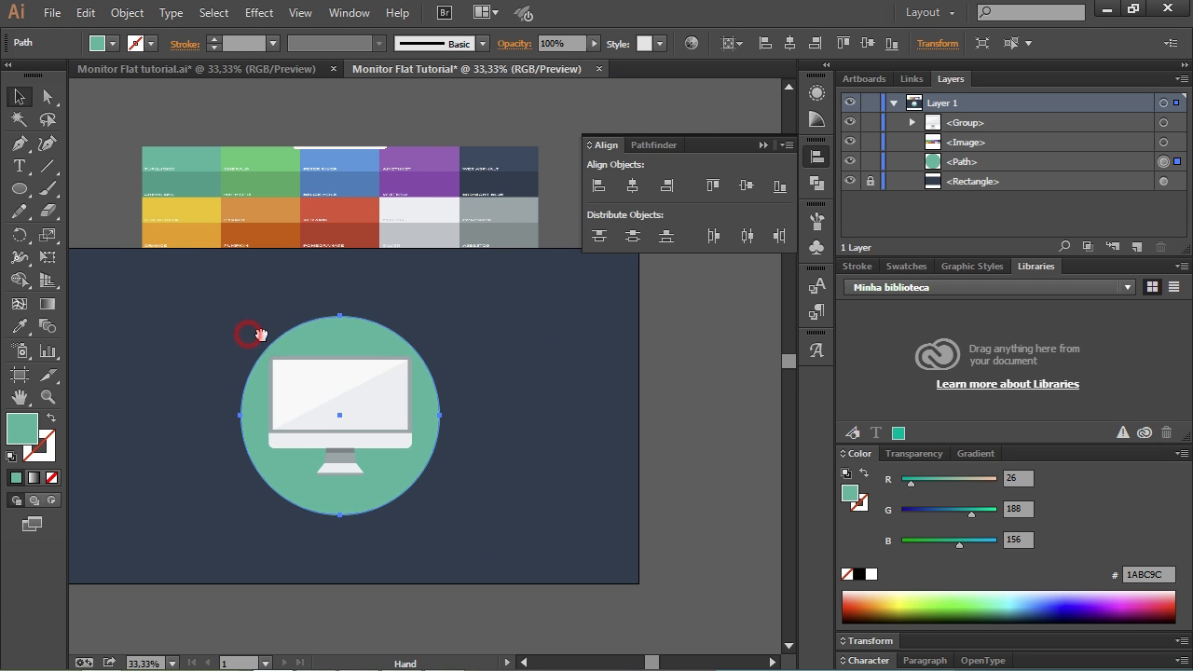
{"action": "left_click_drag", "start_coordinate": [250, 335], "coordinate": [273, 345]}
{"action": "double_click", "coordinate": [28, 429]}
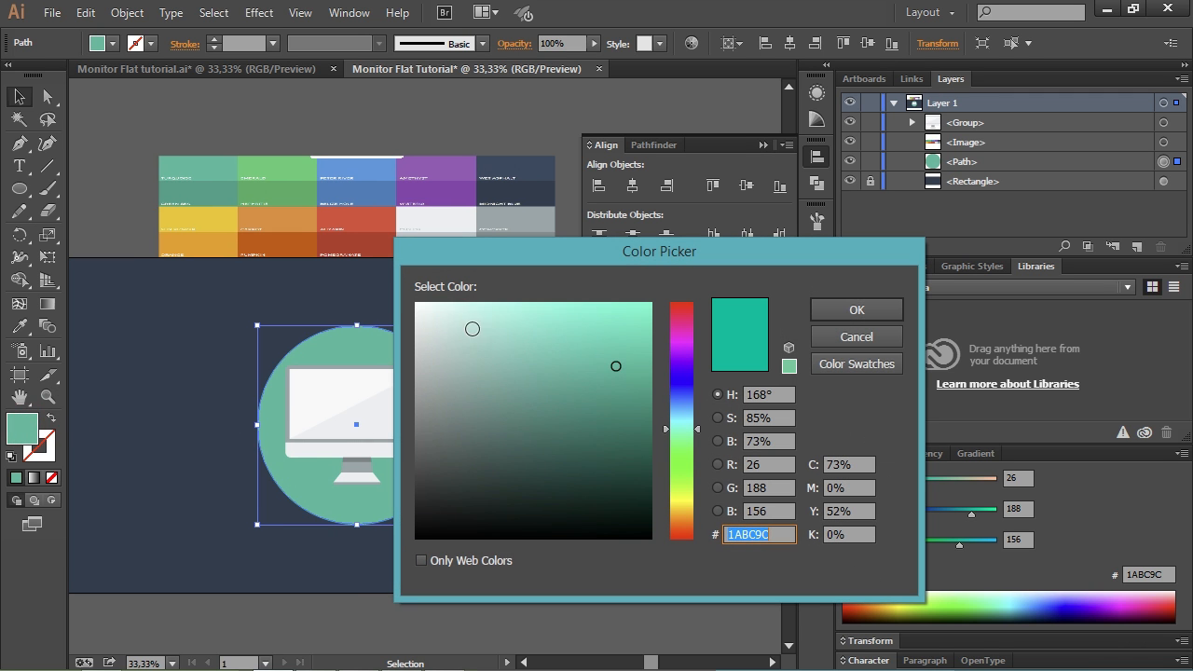
{"action": "left_click", "coordinate": [600, 355]}
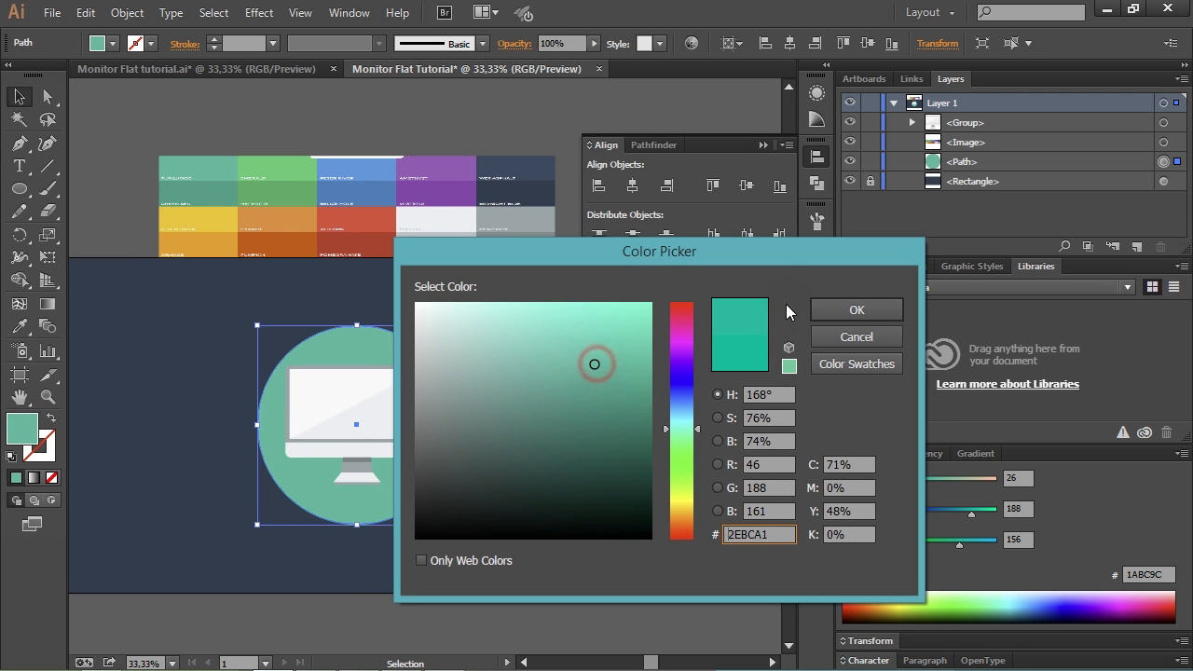
{"action": "left_click", "coordinate": [851, 312]}
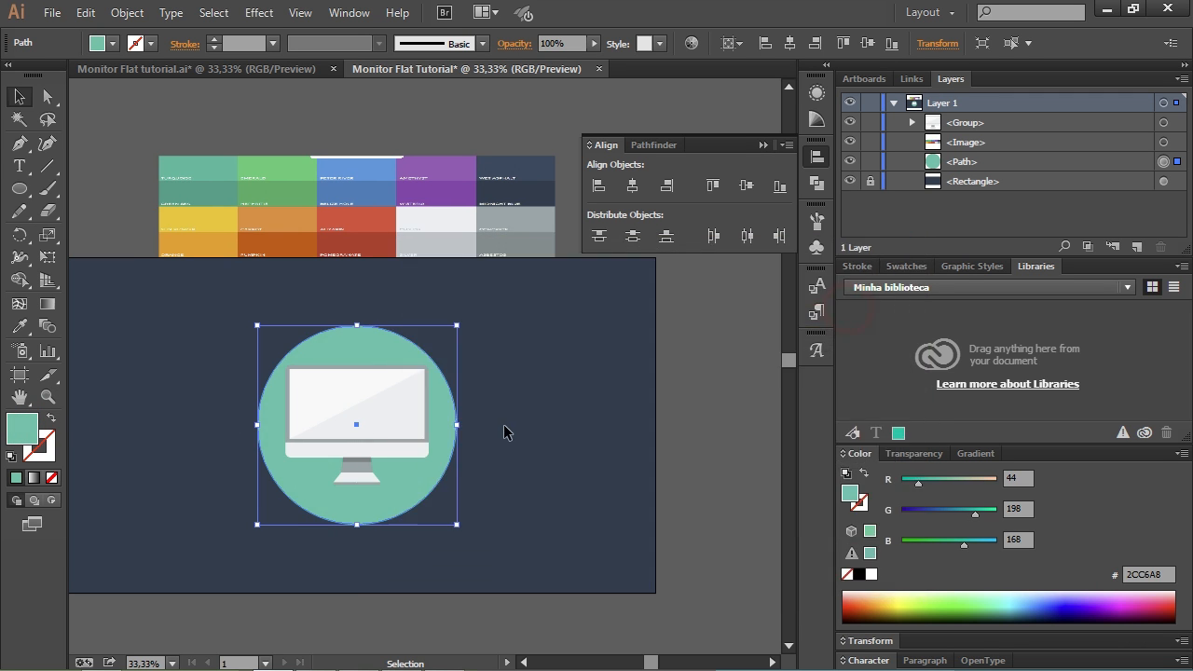
{"action": "left_click", "coordinate": [663, 403]}
{"action": "left_click_drag", "start_coordinate": [596, 430], "coordinate": [647, 445]}
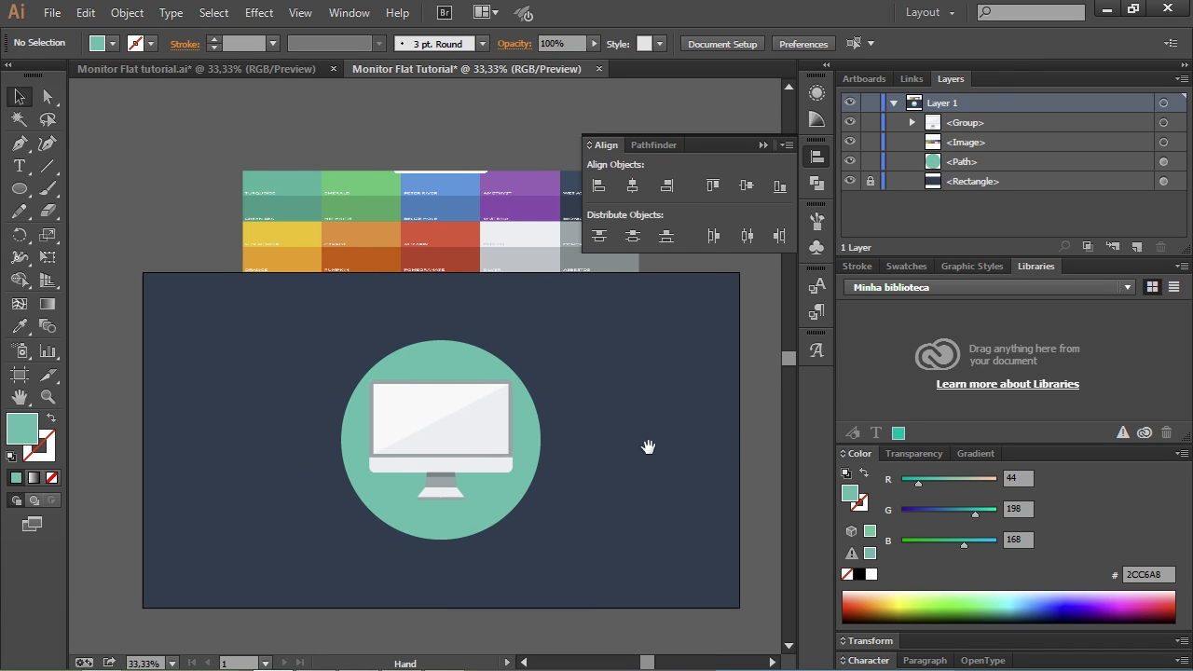
Step: Draw a horizontal line with the Line Segment tool through the middle of the stand's neck, extending past both sides of the circle
{"action": "scroll", "coordinate": [430, 496], "scroll_direction": "up", "scroll_amount": 1}
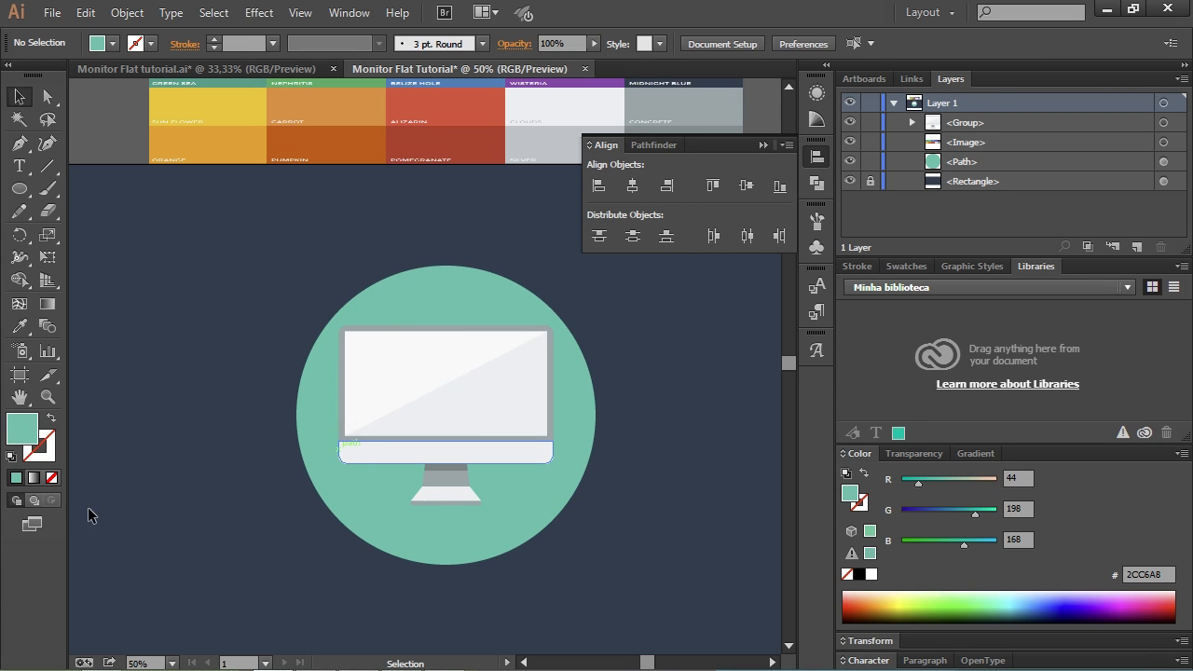
{"action": "left_click_drag", "start_coordinate": [206, 503], "coordinate": [171, 478]}
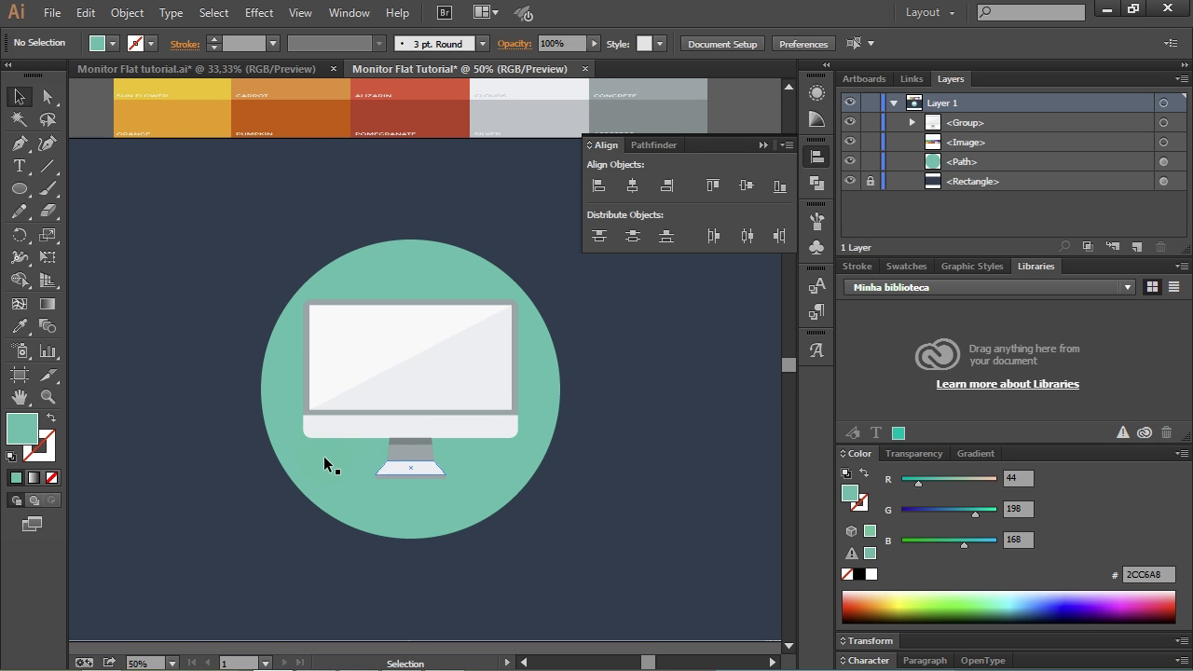
{"action": "left_click", "coordinate": [474, 459]}
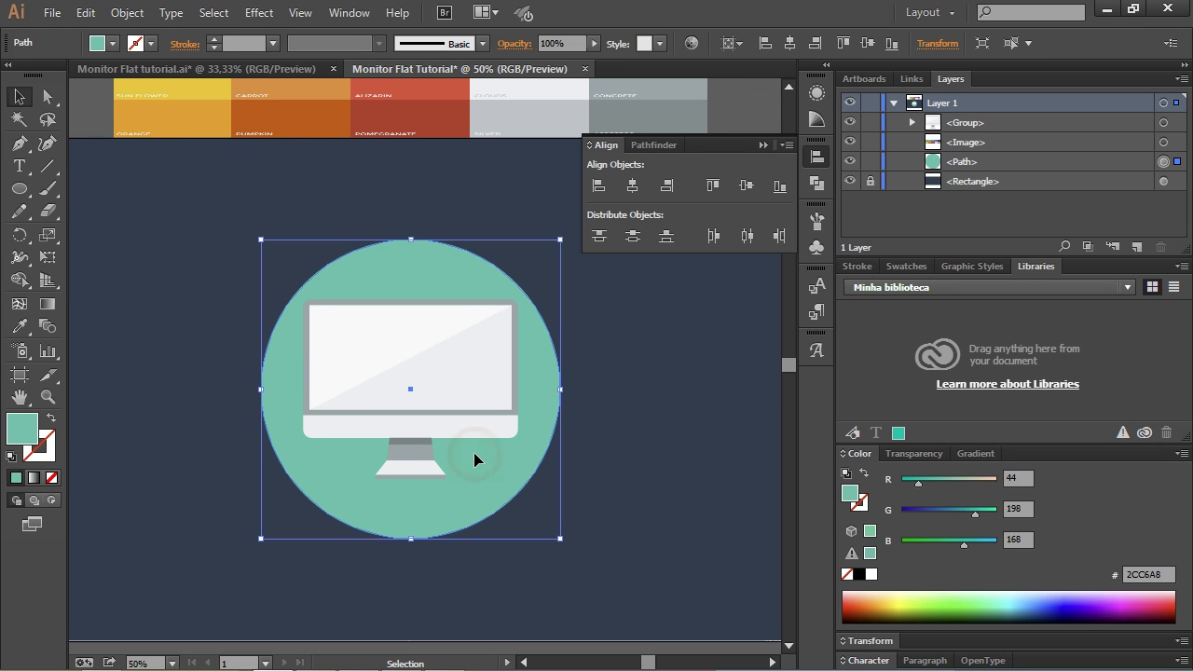
{"action": "left_click", "coordinate": [48, 165]}
{"action": "left_click_drag", "start_coordinate": [411, 451], "coordinate": [607, 448]}
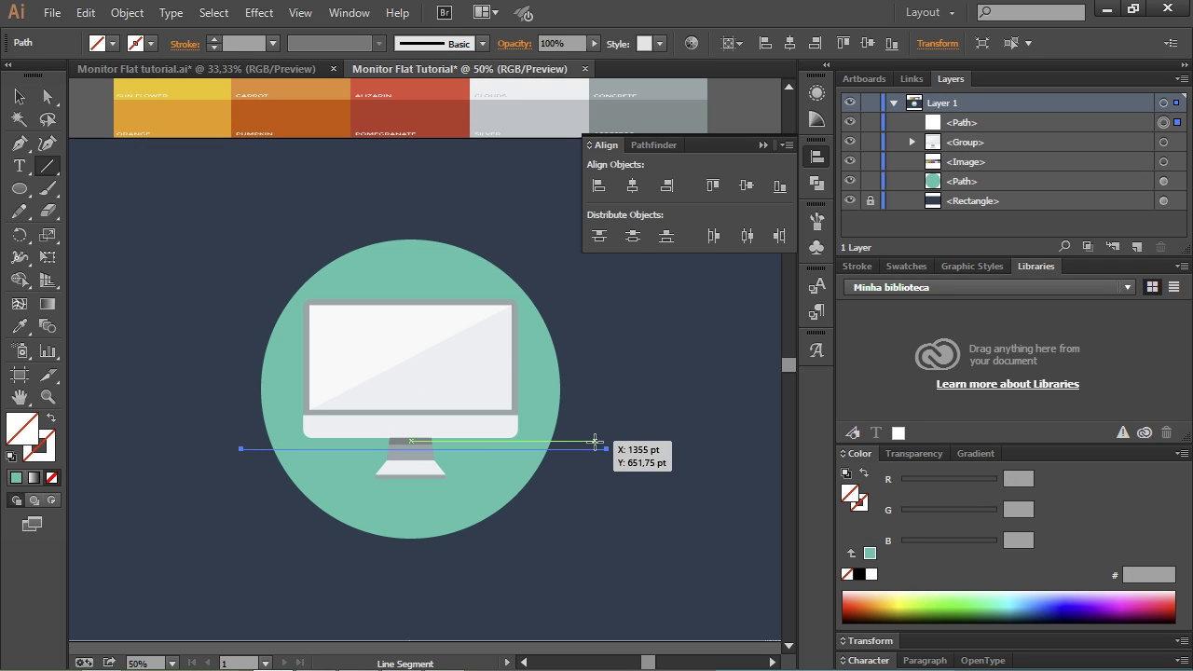
Step: Divide the circle along the horizontal line with Pathfinder Divide and ungroup the resulting pieces
{"action": "key", "text": "v"}
{"action": "left_click", "coordinate": [439, 253], "text": "shift"}
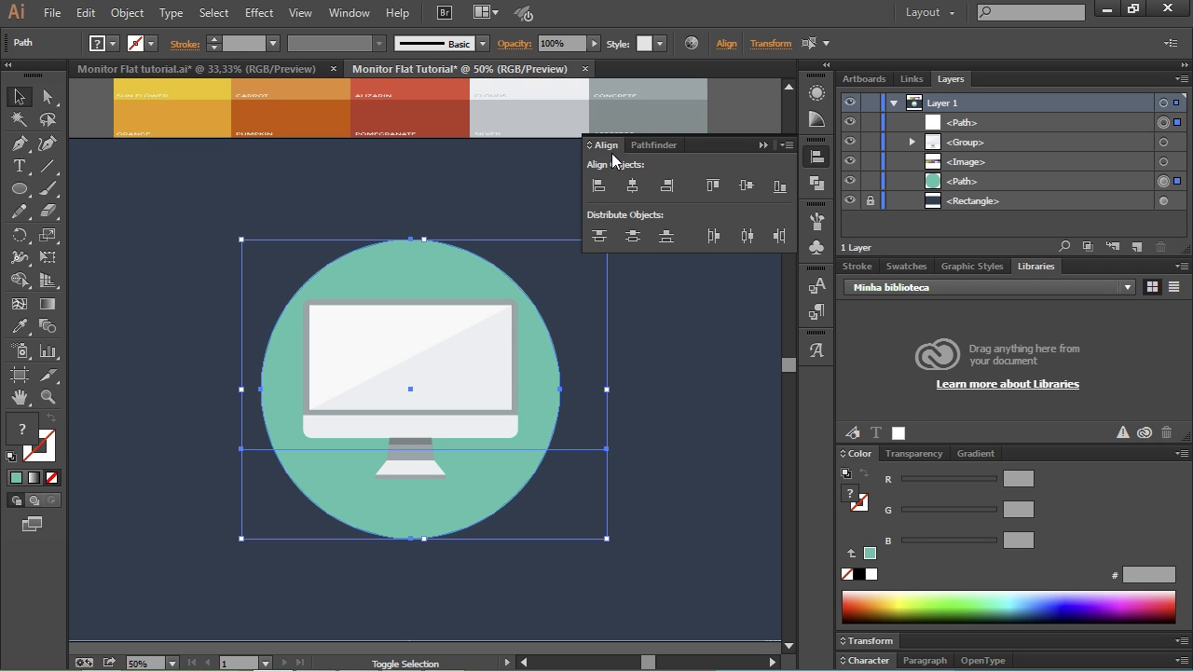
{"action": "left_click", "coordinate": [649, 145]}
{"action": "left_click", "coordinate": [603, 229]}
{"action": "right_click", "coordinate": [448, 275]}
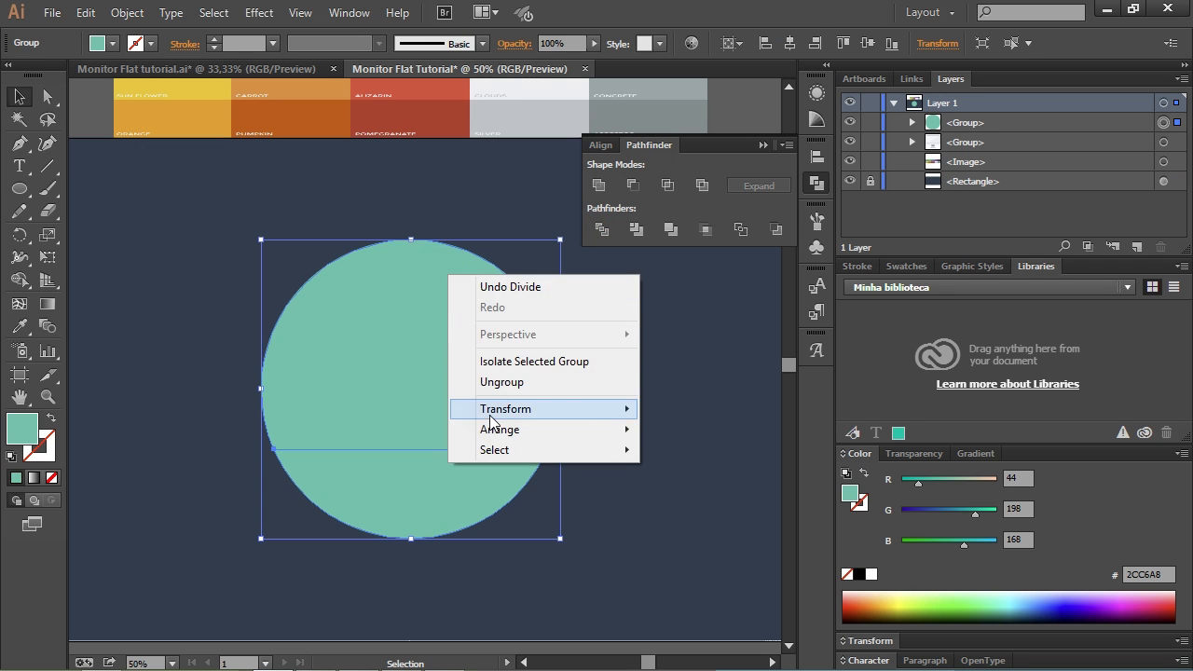
{"action": "left_click", "coordinate": [501, 382]}
{"action": "left_click", "coordinate": [670, 414]}
Step: Arrange both circle pieces behind the monitor and directly above the dark background rectangle
{"action": "left_click_drag", "start_coordinate": [411, 492], "coordinate": [335, 535]}
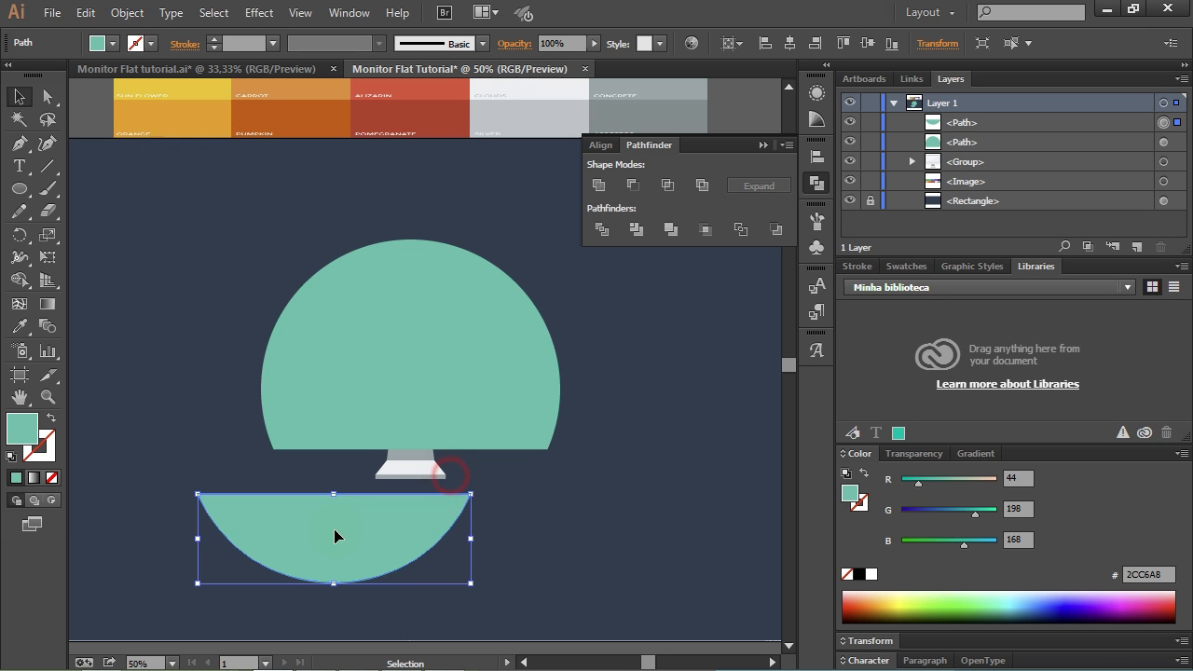
{"action": "key", "text": "ctrl+z"}
{"action": "left_click", "coordinate": [495, 341], "text": "shift"}
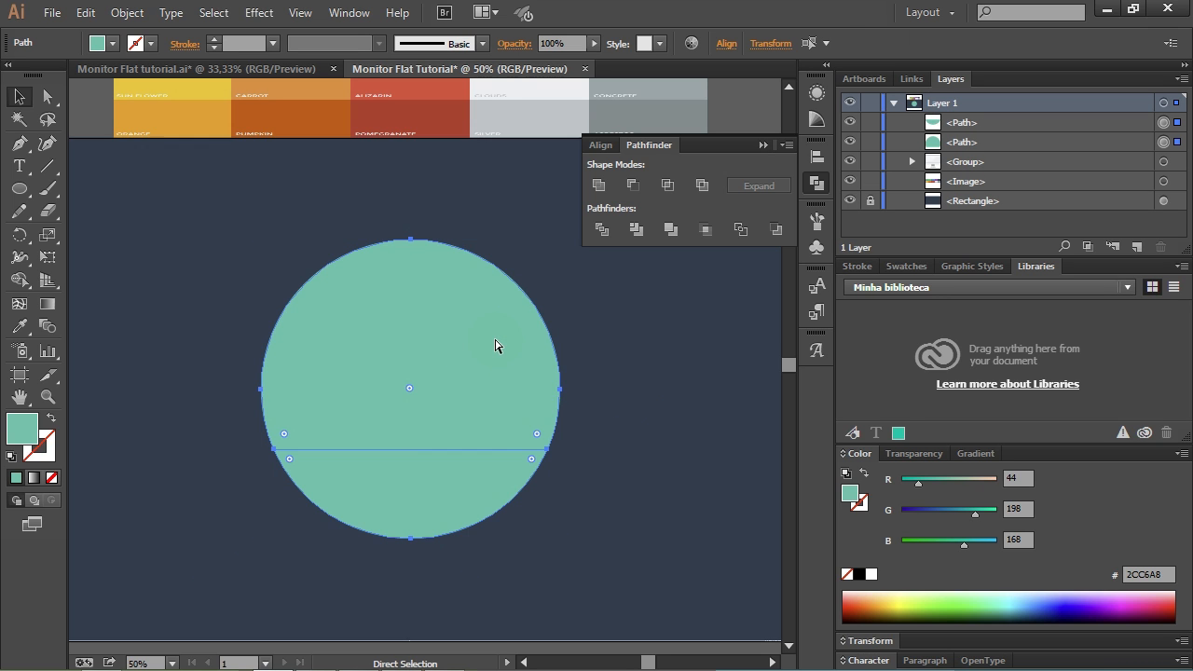
{"action": "key", "text": "ctrl+shift+bracketleft"}
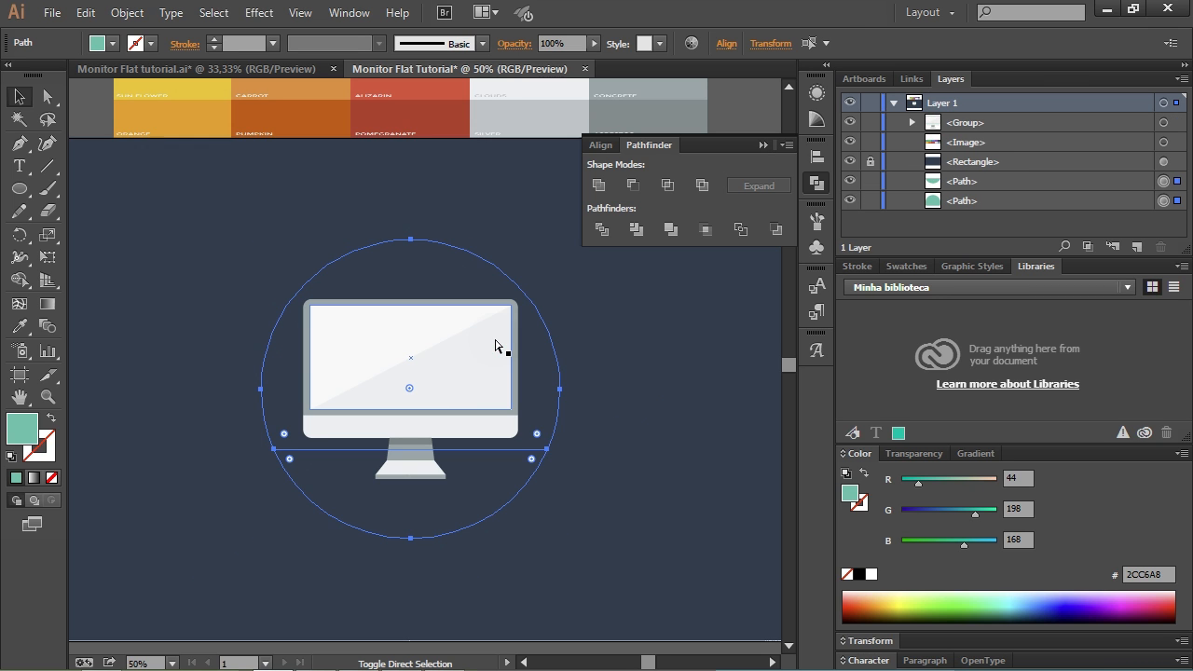
{"action": "key", "text": "ctrl+bracketright"}
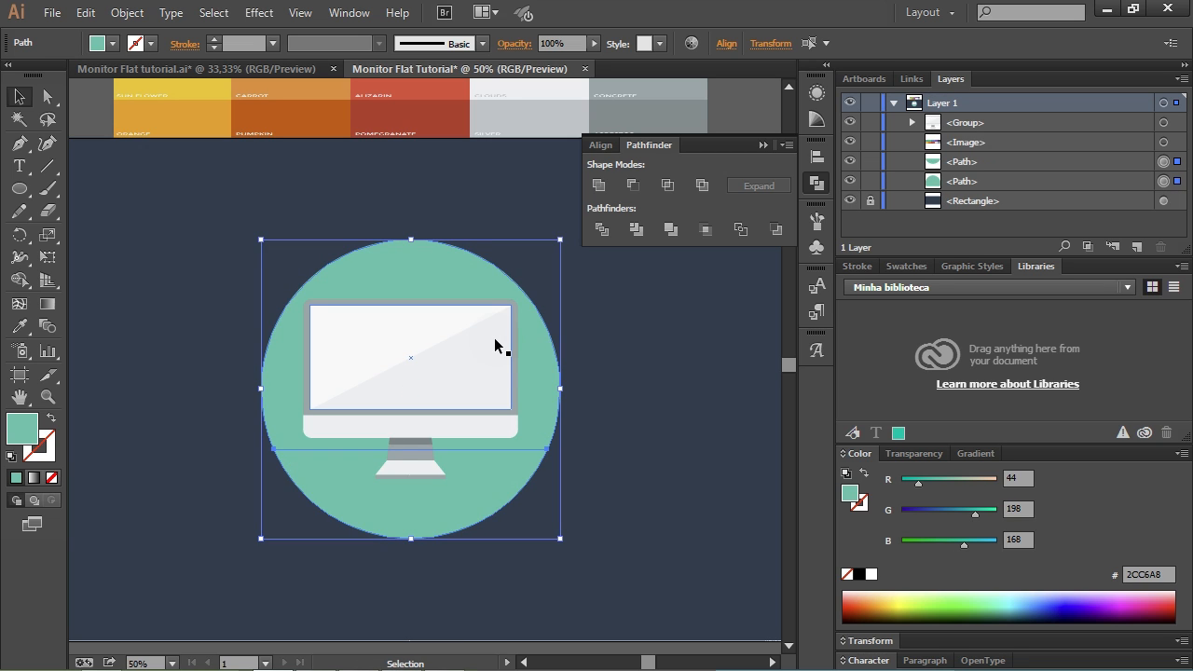
{"action": "left_click", "coordinate": [636, 350]}
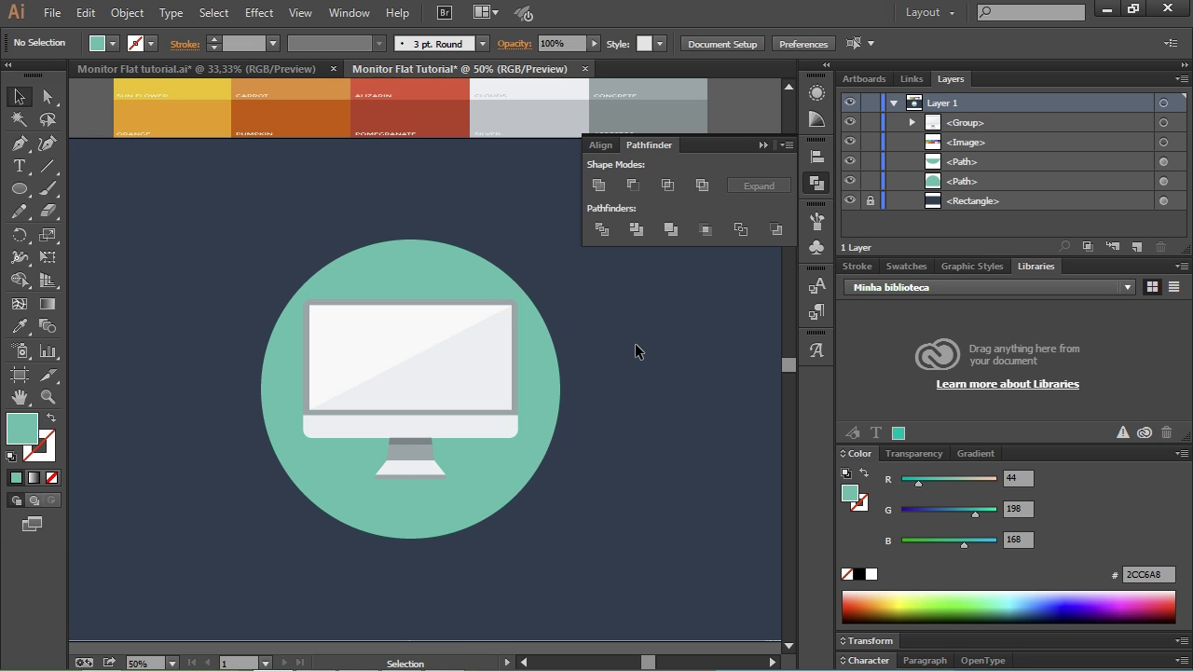
Step: Fill the lower circle piece with the darker green 16A085 sampled from the colour palette image
{"action": "left_click", "coordinate": [532, 457]}
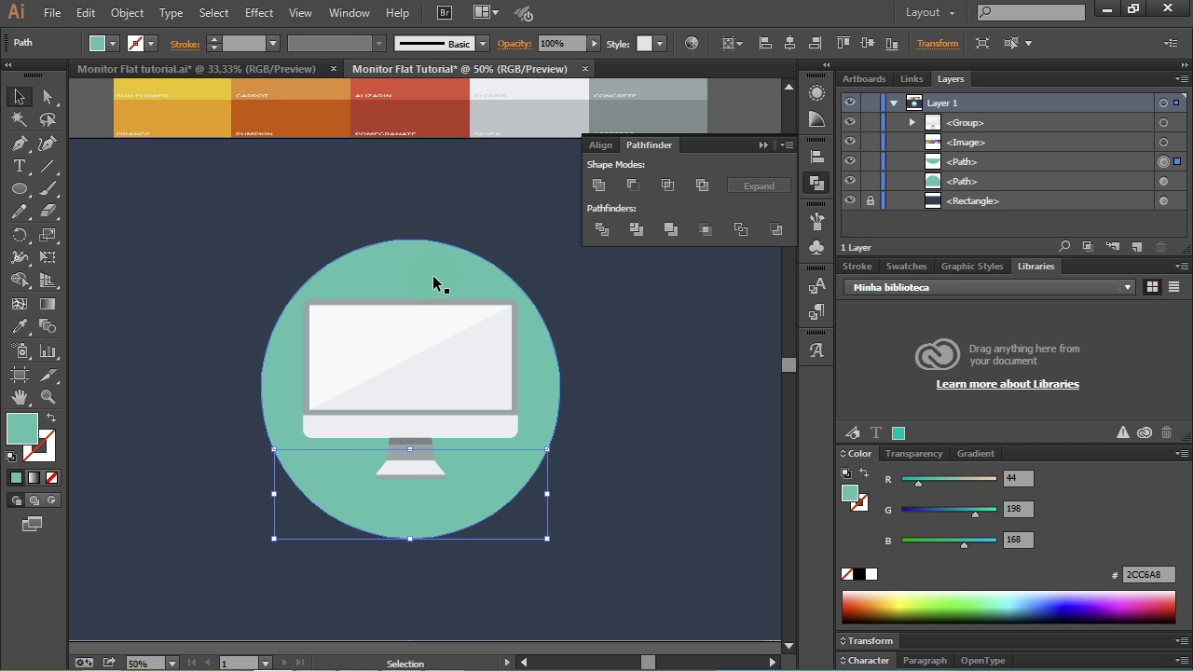
{"action": "scroll", "coordinate": [430, 299], "scroll_direction": "down", "scroll_amount": 1}
{"action": "left_click_drag", "start_coordinate": [351, 207], "coordinate": [335, 251]}
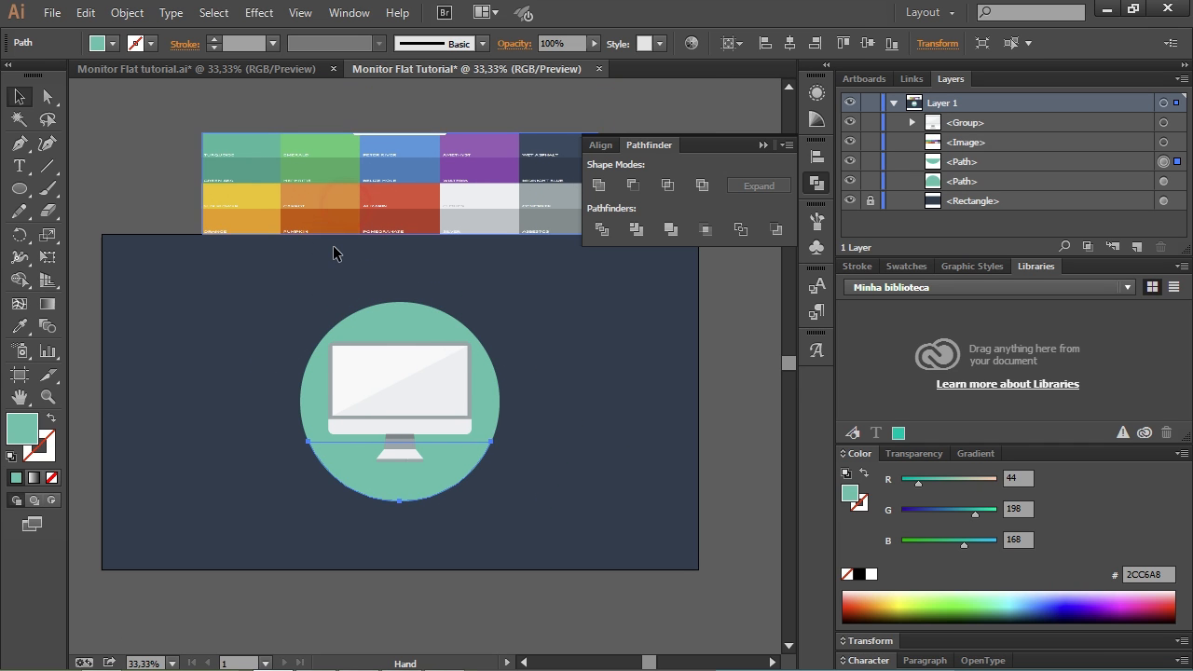
{"action": "key", "text": "i"}
{"action": "left_click", "coordinate": [255, 180]}
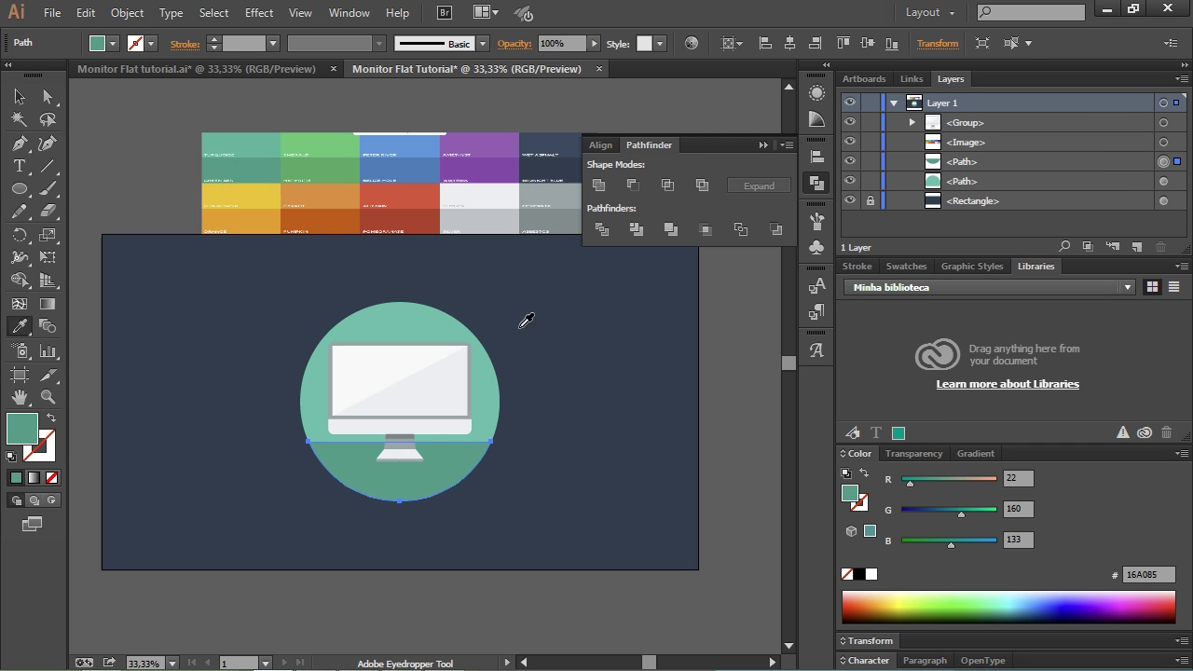
{"action": "key", "text": "v"}
{"action": "left_click", "coordinate": [575, 369]}
{"action": "left_click_drag", "start_coordinate": [608, 374], "coordinate": [617, 366]}
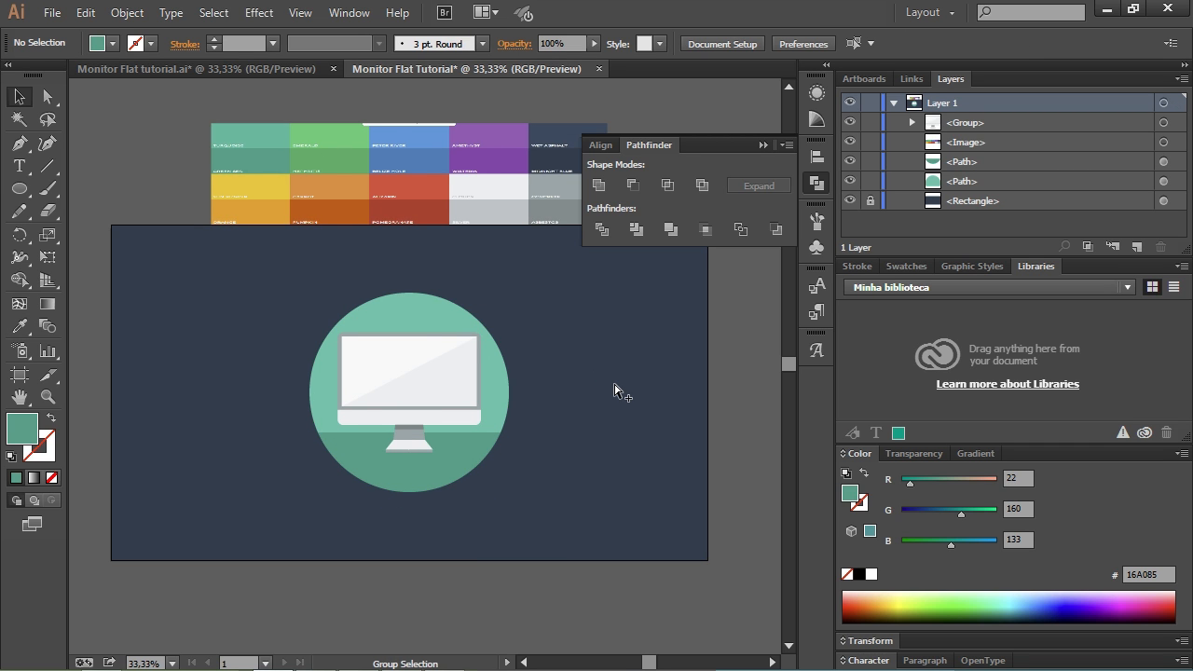
{"action": "scroll", "coordinate": [615, 388], "scroll_direction": "up", "scroll_amount": 1}
{"action": "left_click_drag", "start_coordinate": [532, 347], "coordinate": [648, 381]}
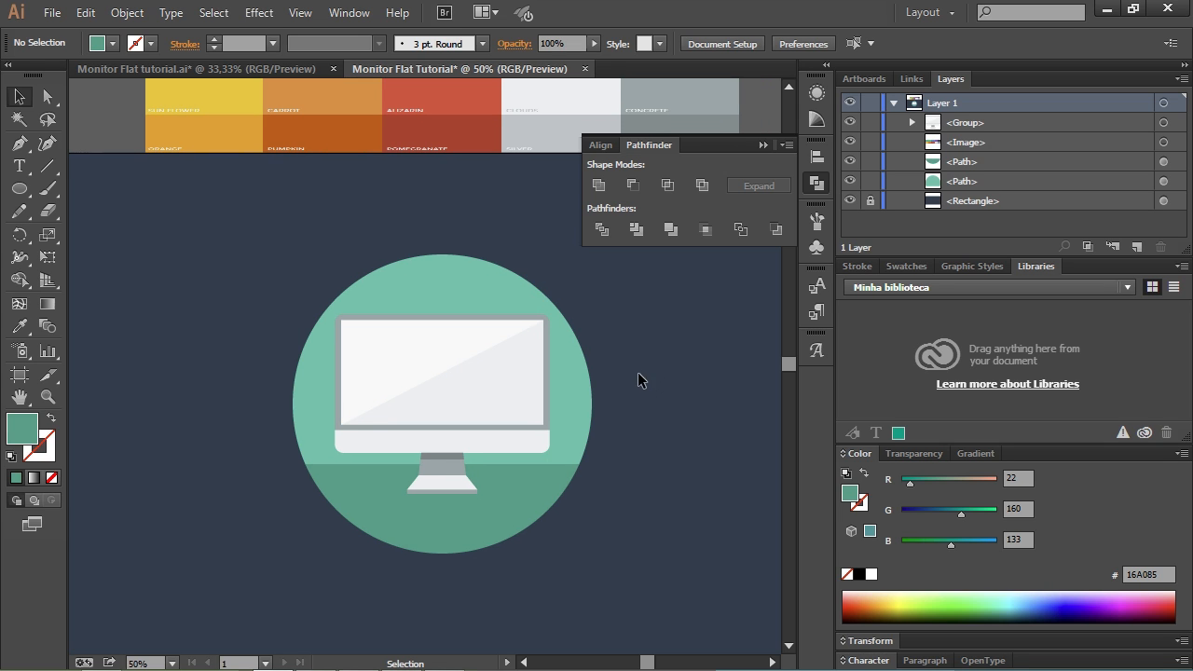
Step: Try merging the upper and lower circle pieces into one shape with Pathfinder Unite
{"action": "left_click", "coordinate": [442, 278]}
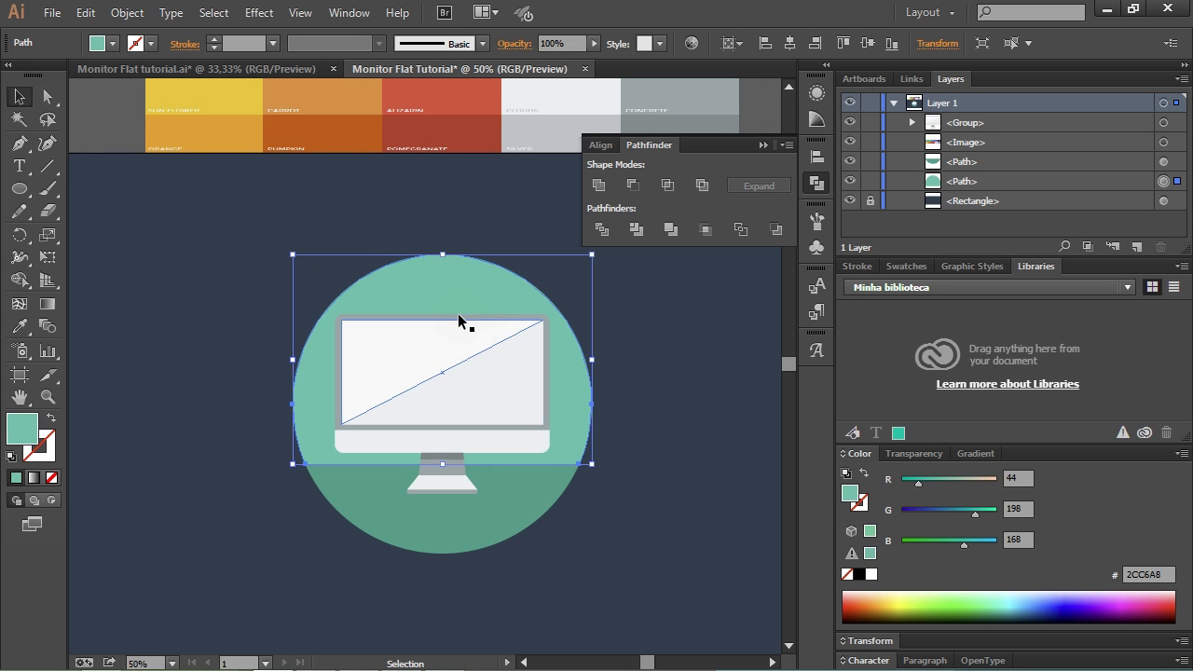
{"action": "left_click_drag", "start_coordinate": [422, 259], "coordinate": [398, 220]}
{"action": "key", "text": "ctrl+z"}
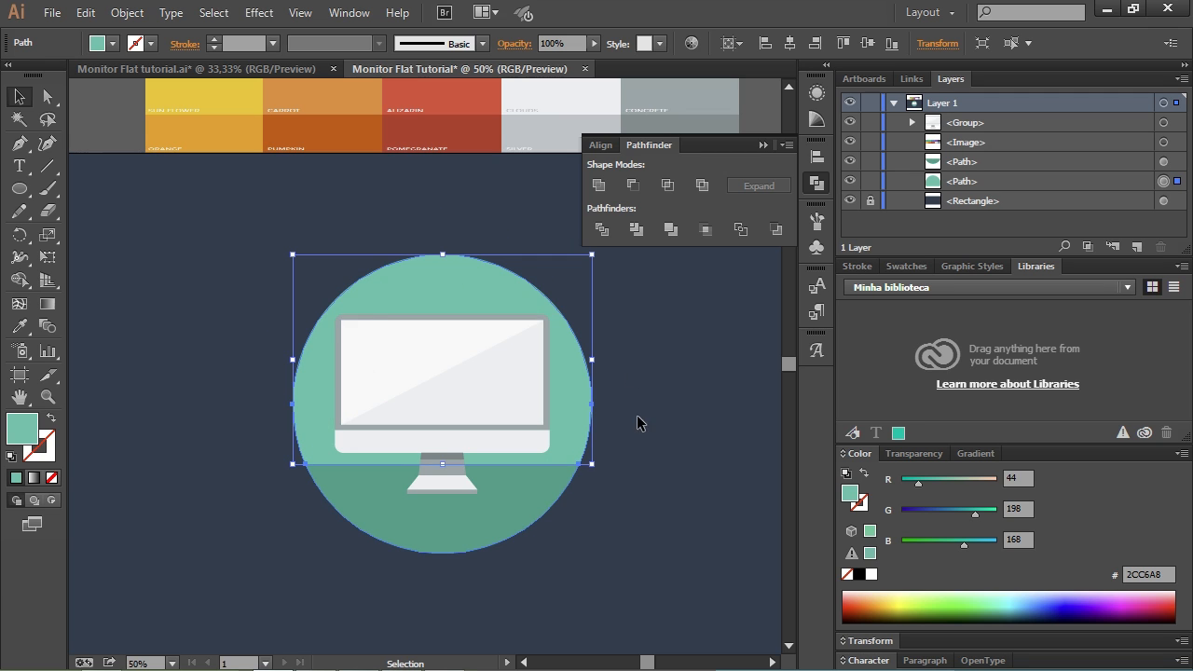
{"action": "left_click", "coordinate": [533, 495], "text": "shift"}
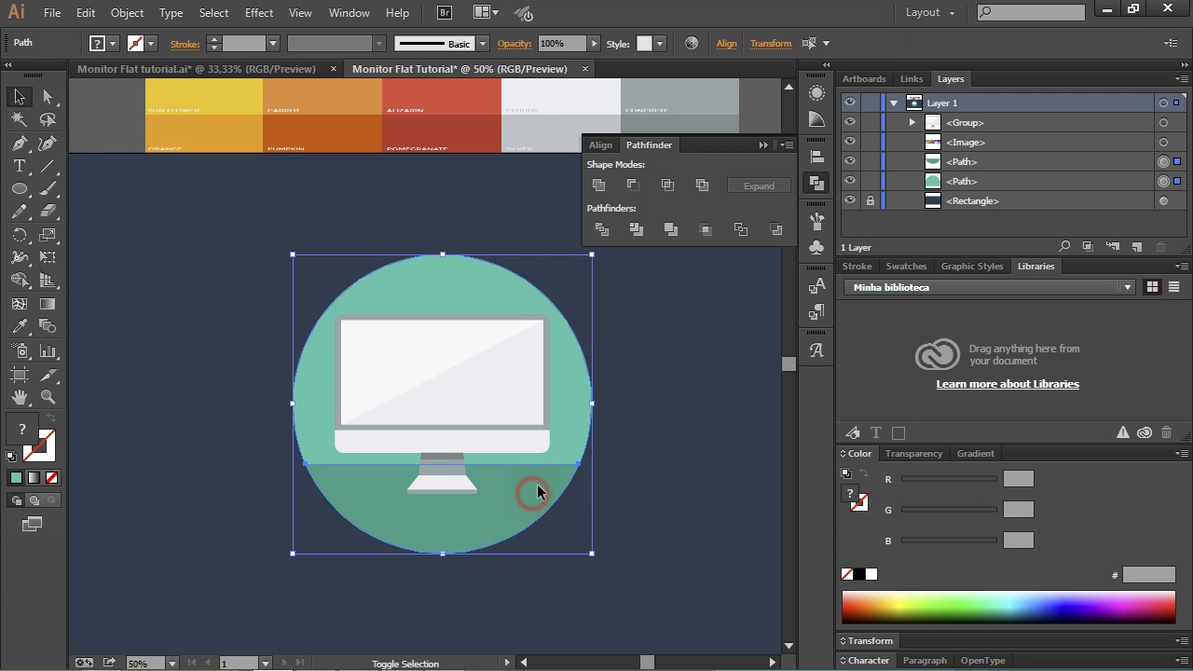
{"action": "left_click", "coordinate": [599, 185]}
{"action": "left_click", "coordinate": [643, 371]}
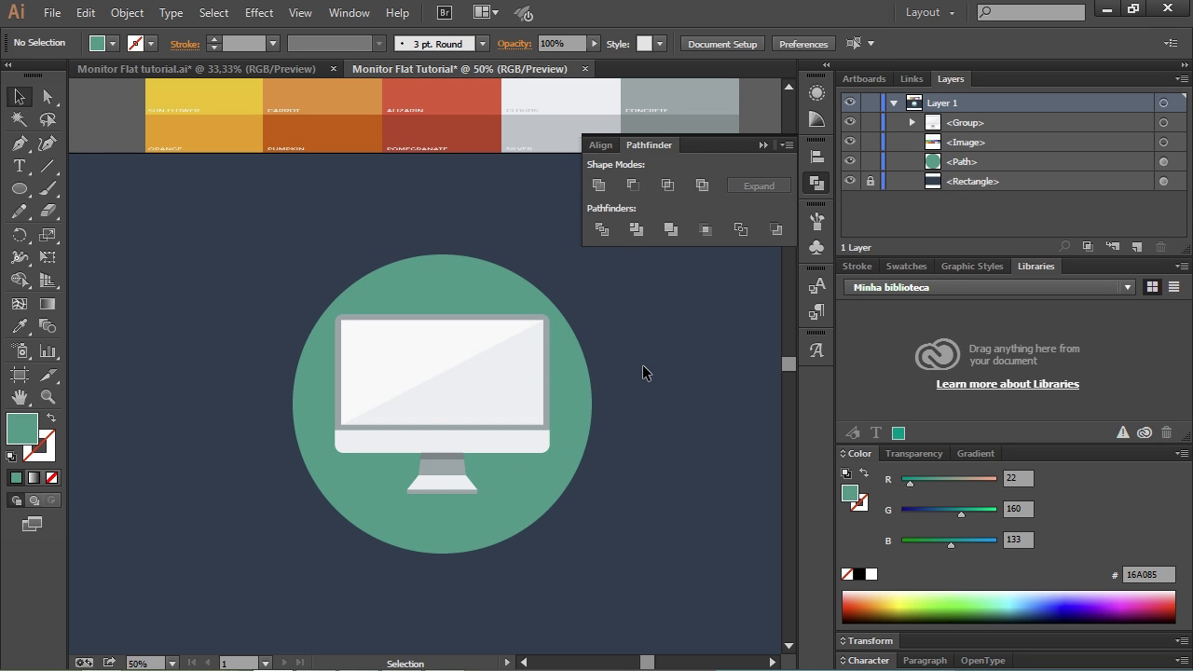
Step: Undo the merge, recolouring, stacking changes and division to return to the single undivided turquoise circle
{"action": "key", "text": "ctrl+z"}
{"action": "key", "text": "ctrl+z"}
{"action": "key", "text": "ctrl+z"}
{"action": "key", "text": "ctrl+z"}
{"action": "key", "text": "ctrl+z"}
{"action": "key", "text": "ctrl+z"}
{"action": "key", "text": "ctrl+z"}
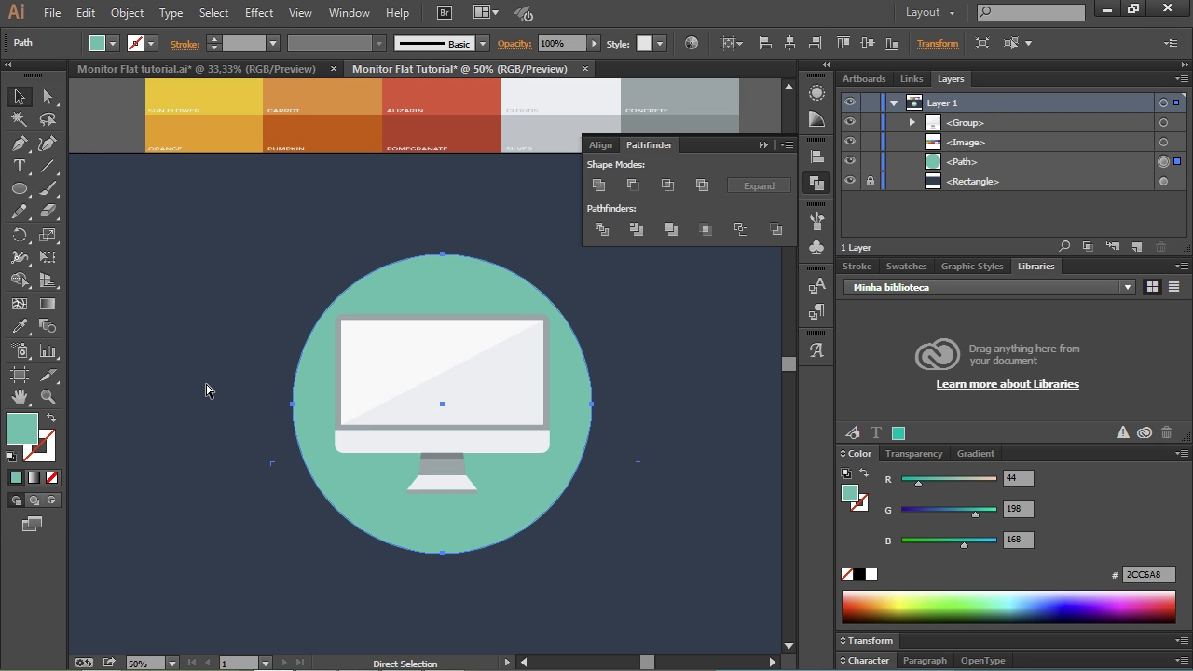
Step: Copy the turquoise circle and paste the duplicate in front at the same position
{"action": "key", "text": "space"}
{"action": "left_click_drag", "start_coordinate": [214, 364], "coordinate": [203, 368]}
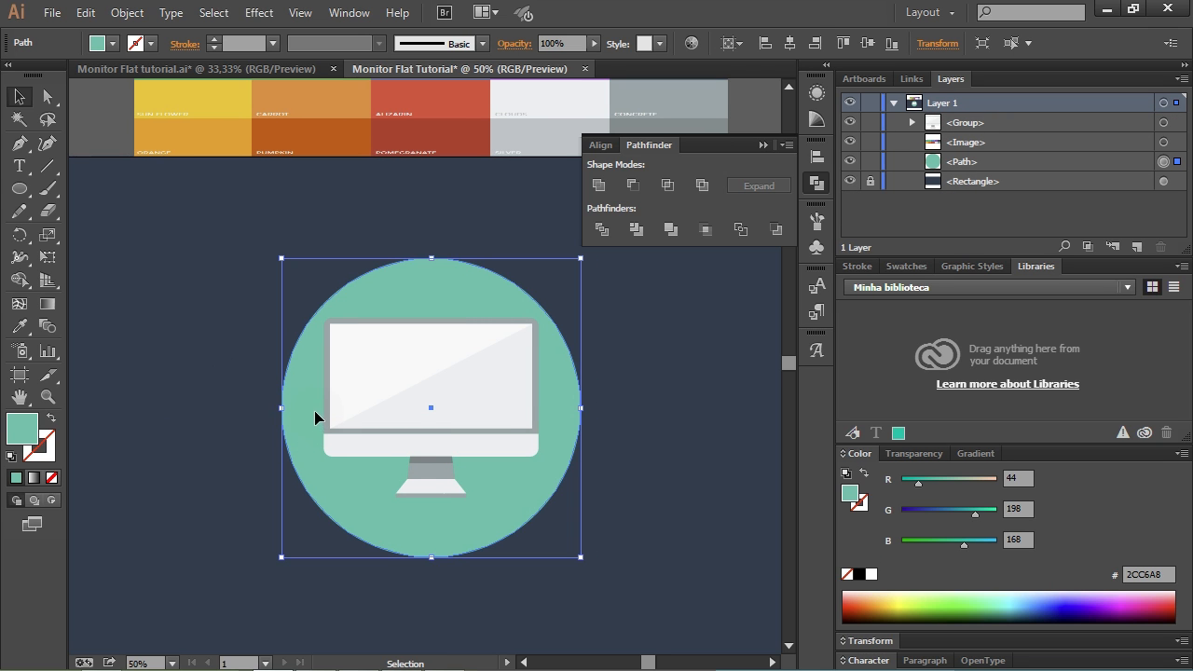
{"action": "left_click", "coordinate": [225, 408]}
{"action": "left_click", "coordinate": [313, 405]}
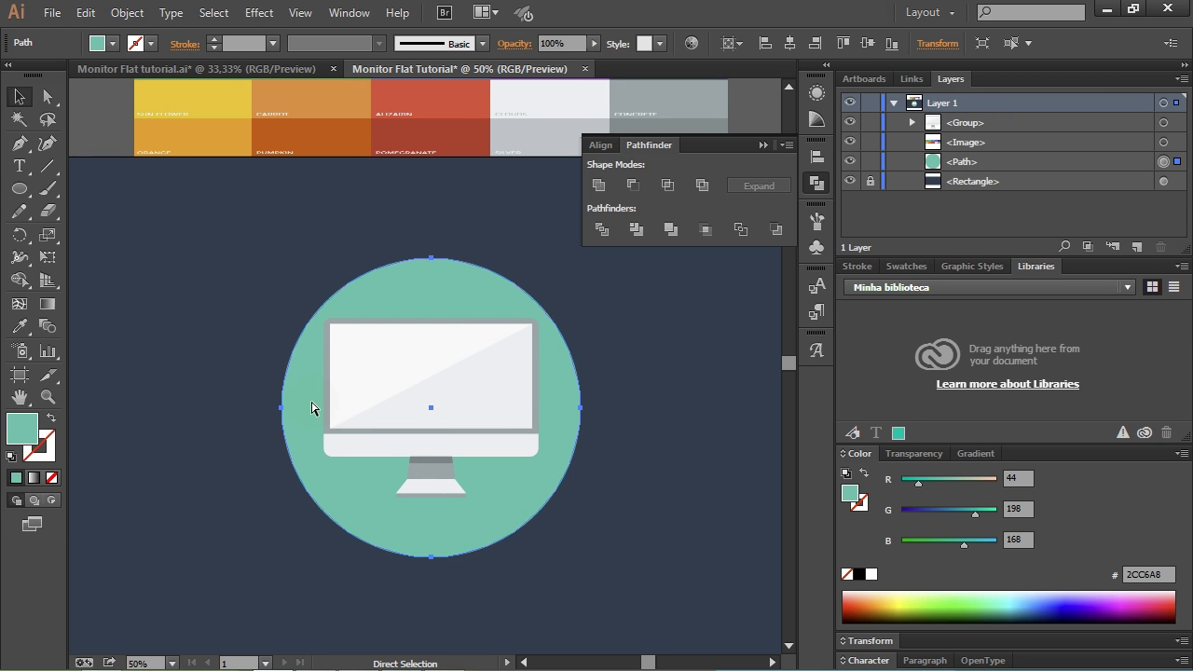
{"action": "left_click", "coordinate": [311, 407]}
{"action": "key", "text": "ctrl+c"}
{"action": "key", "text": "ctrl+f"}
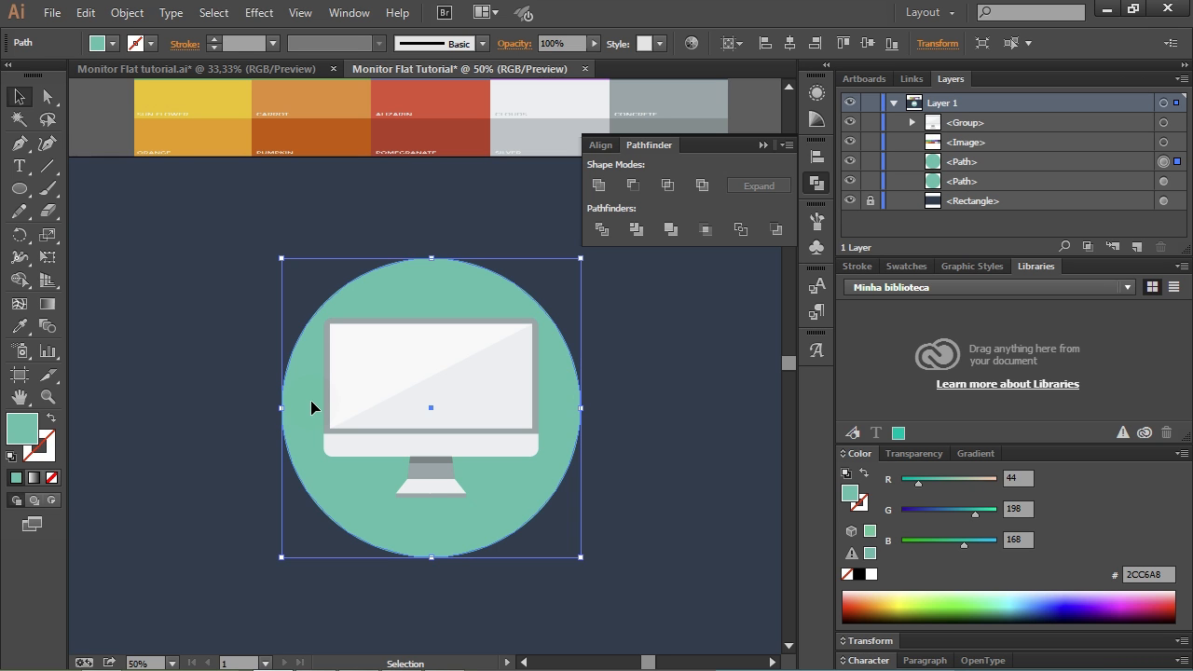
Step: Fill the duplicated circle with the darker green 16A085 sampled from the colour palette image
{"action": "scroll", "coordinate": [311, 401], "scroll_direction": "down", "scroll_amount": 1}
{"action": "key", "text": "i"}
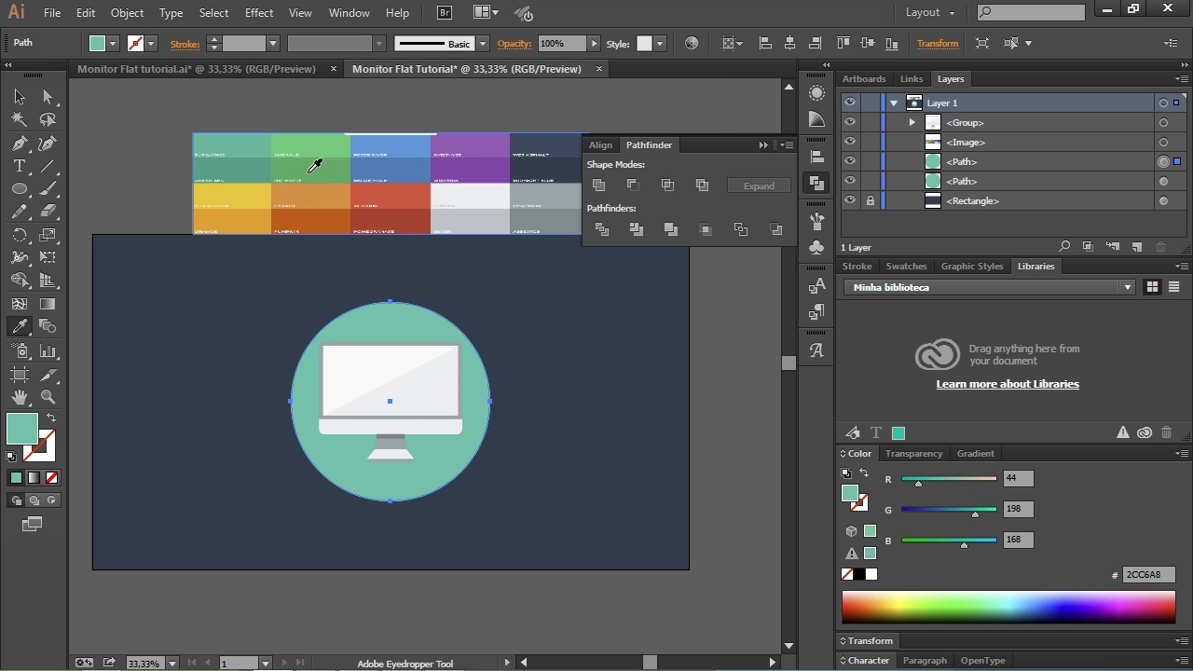
{"action": "left_click", "coordinate": [237, 176]}
{"action": "scroll", "coordinate": [288, 365], "scroll_direction": "up", "scroll_amount": 1}
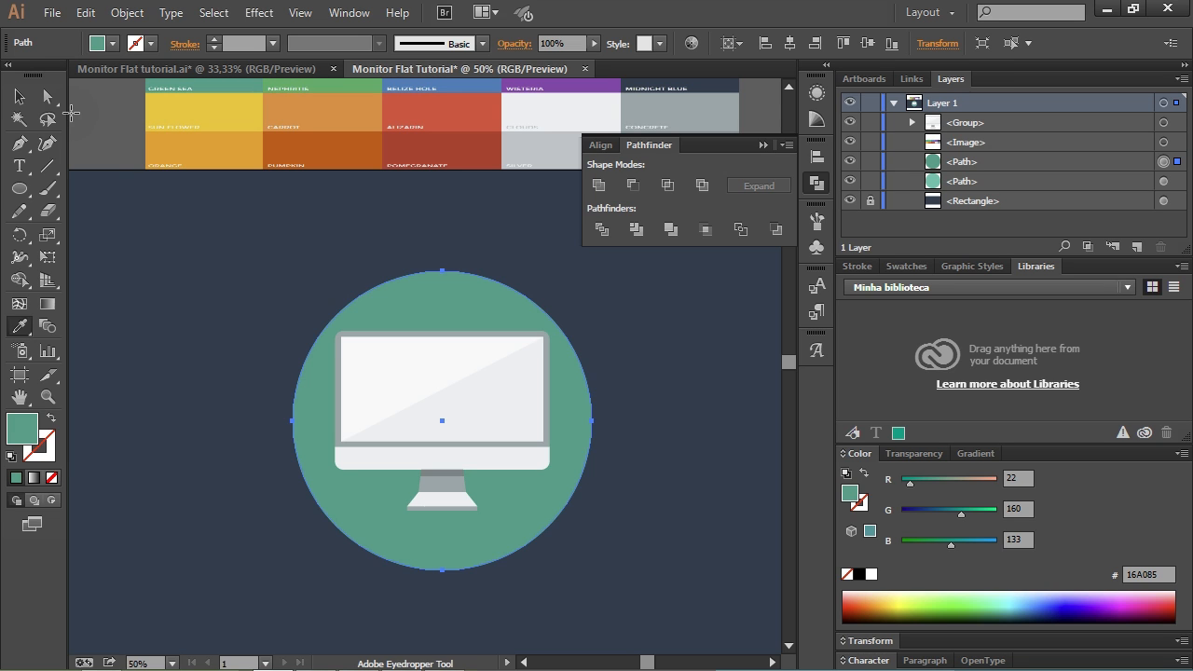
Step: Draw a rectangle over the circle down to the stand's neck and subtract it from the dark circle with Minus Front
{"action": "left_click", "coordinate": [19, 188]}
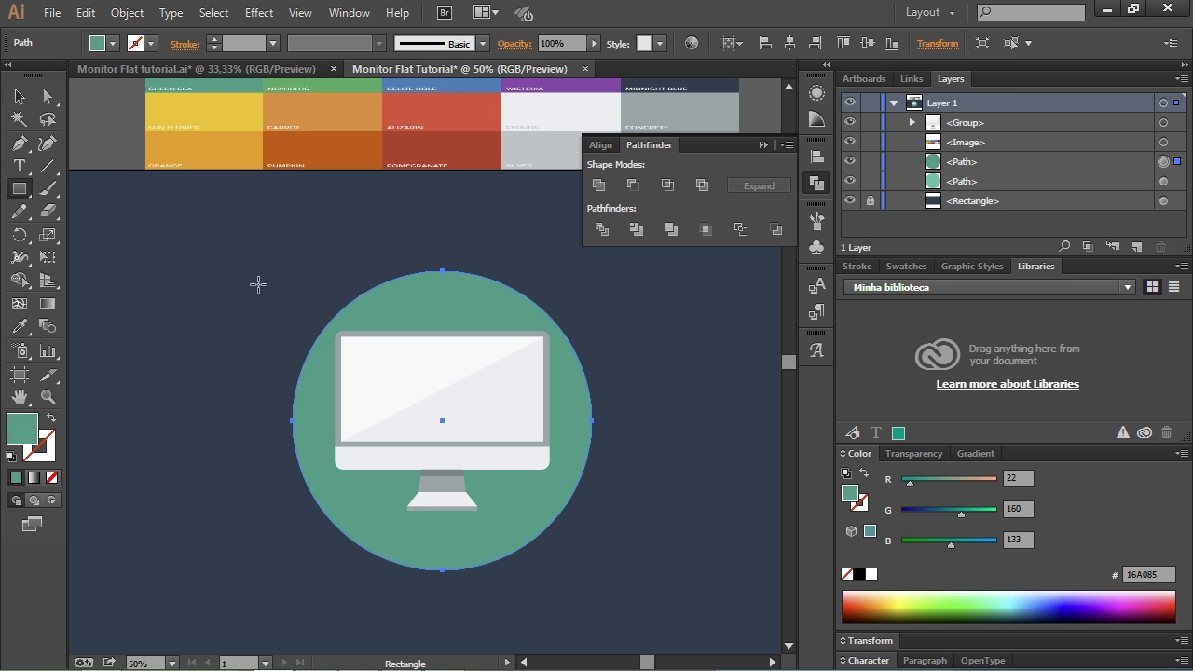
{"action": "left_click_drag", "start_coordinate": [160, 209], "coordinate": [740, 481]}
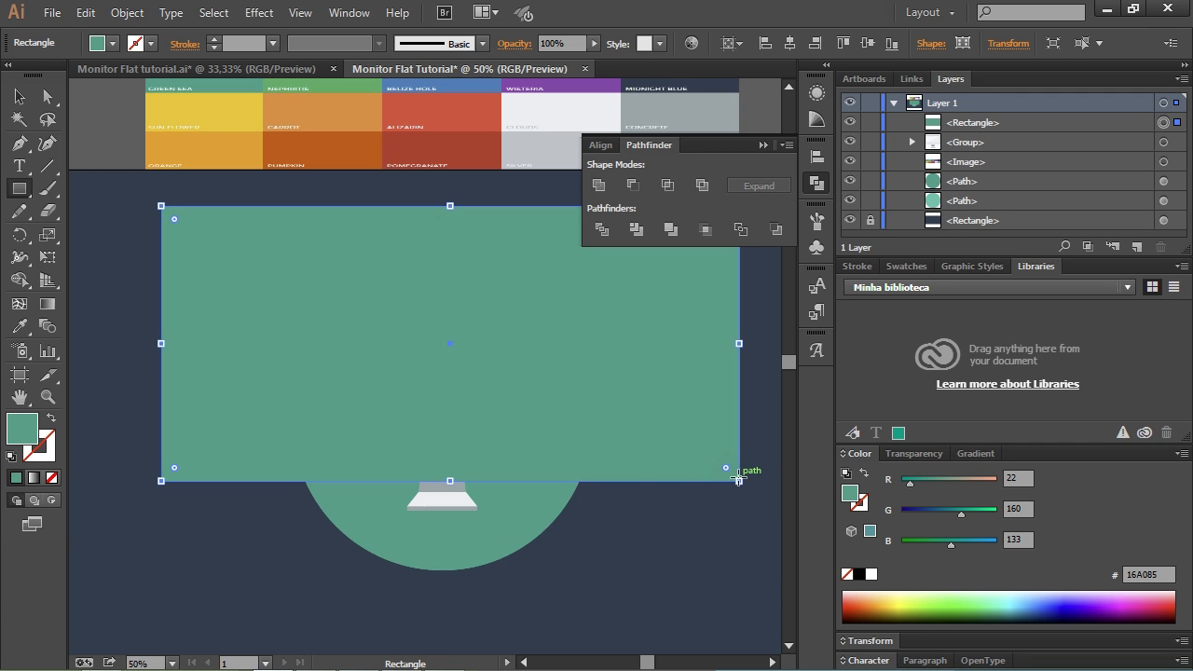
{"action": "key", "text": "v"}
{"action": "left_click", "coordinate": [515, 515], "text": "shift"}
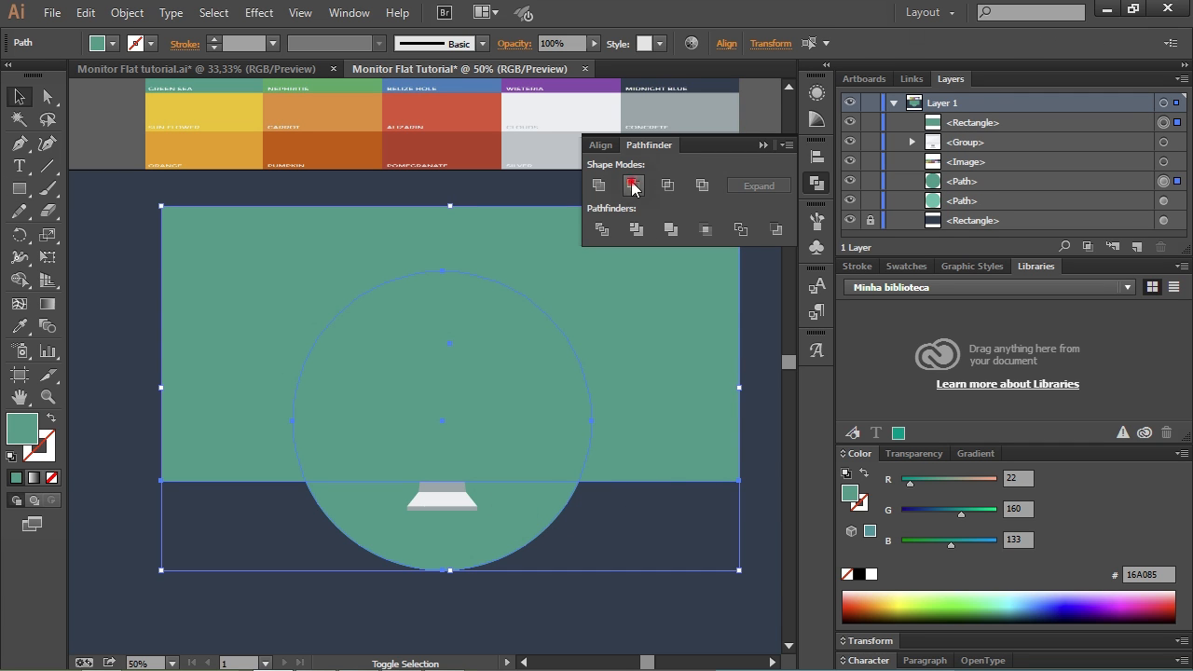
{"action": "left_click", "coordinate": [632, 187]}
{"action": "left_click", "coordinate": [638, 555]}
Step: Arrange the dark lower segment behind the monitor and directly above the light turquoise circle
{"action": "left_click", "coordinate": [493, 512]}
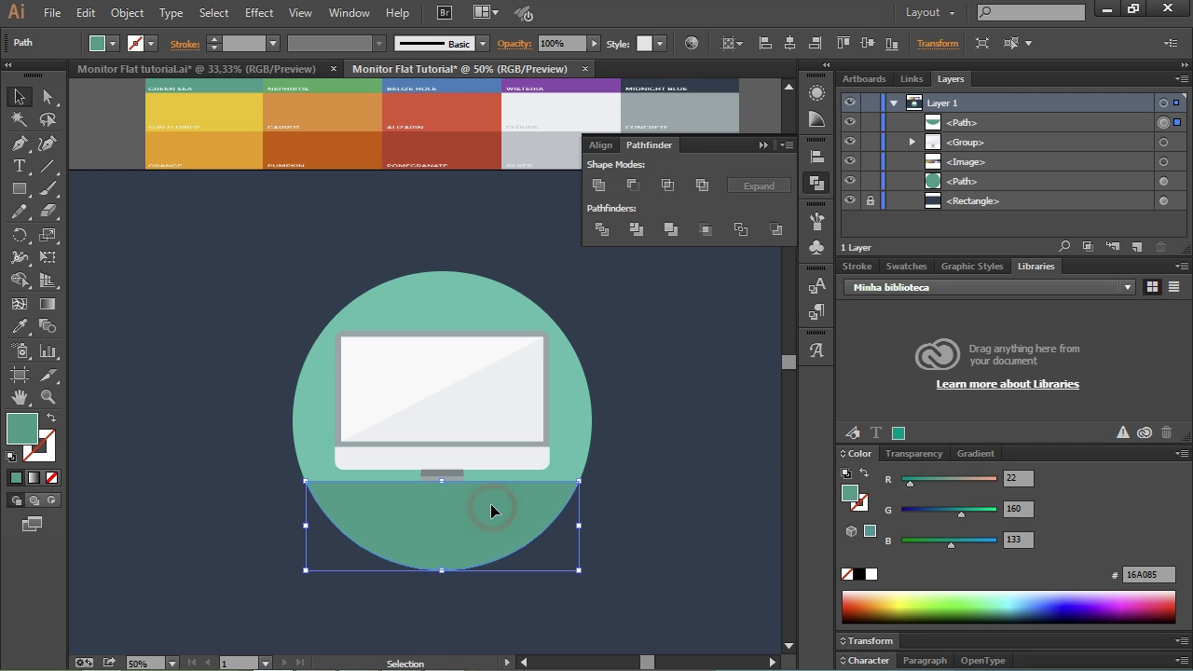
{"action": "key", "text": "ctrl+shift+bracketleft"}
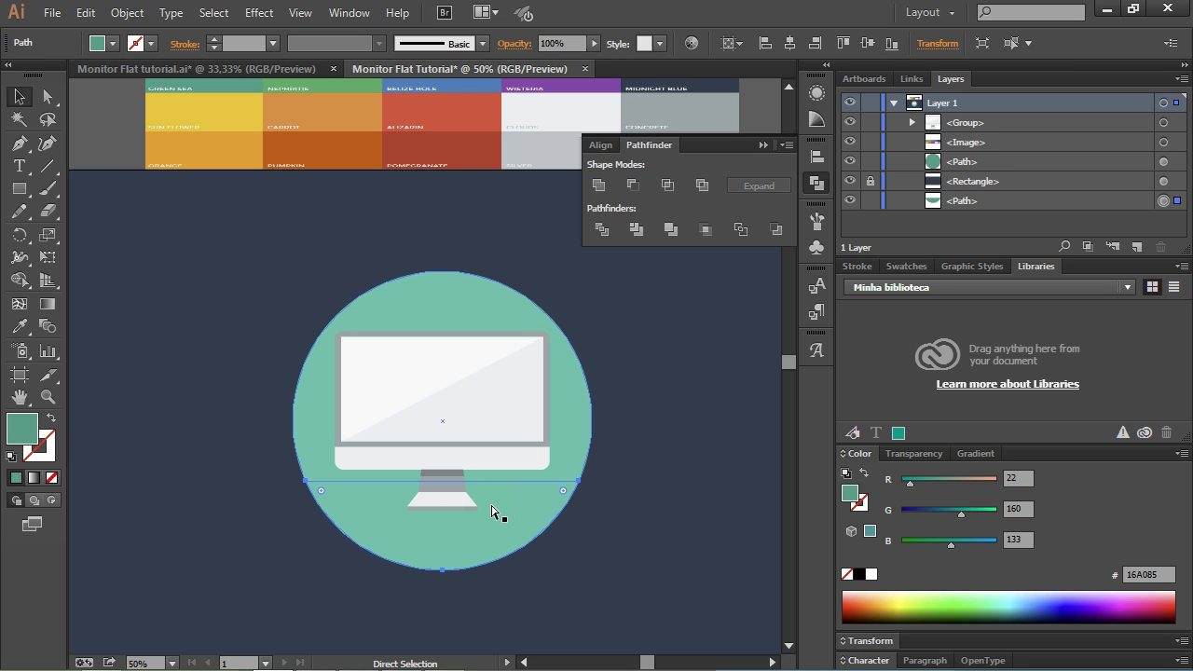
{"action": "key", "text": "ctrl+bracketright"}
{"action": "key", "text": "ctrl+bracketright"}
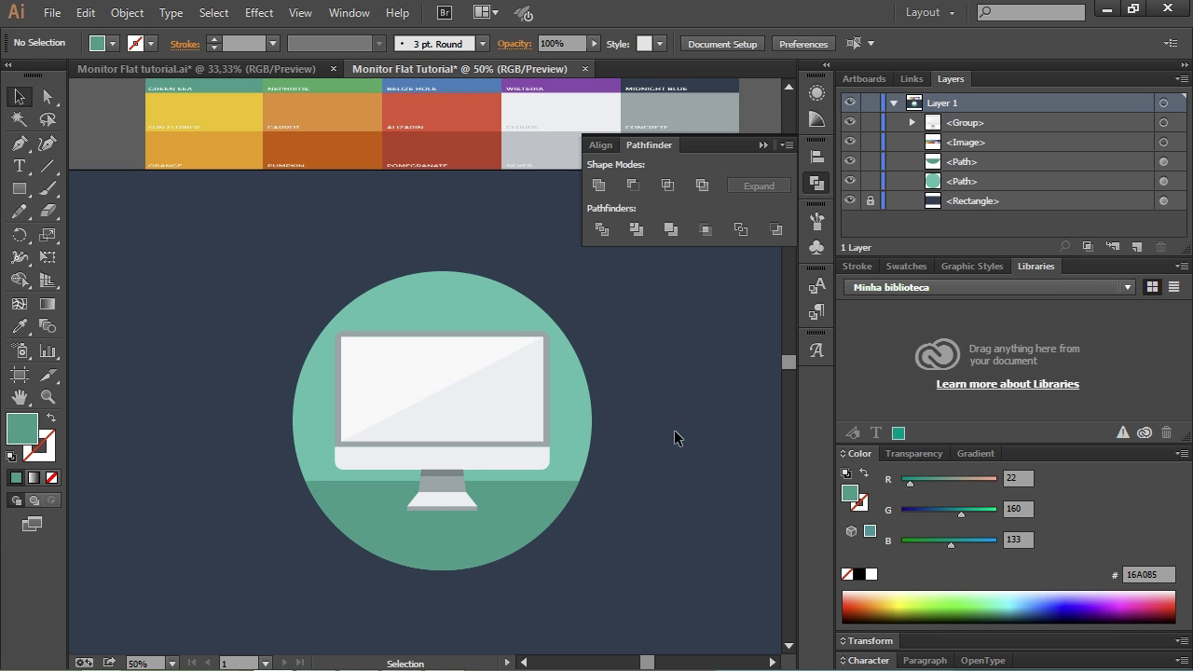
{"action": "scroll", "coordinate": [674, 433], "scroll_direction": "down", "scroll_amount": 1}
{"action": "scroll", "coordinate": [666, 457], "scroll_direction": "up", "scroll_amount": 1}
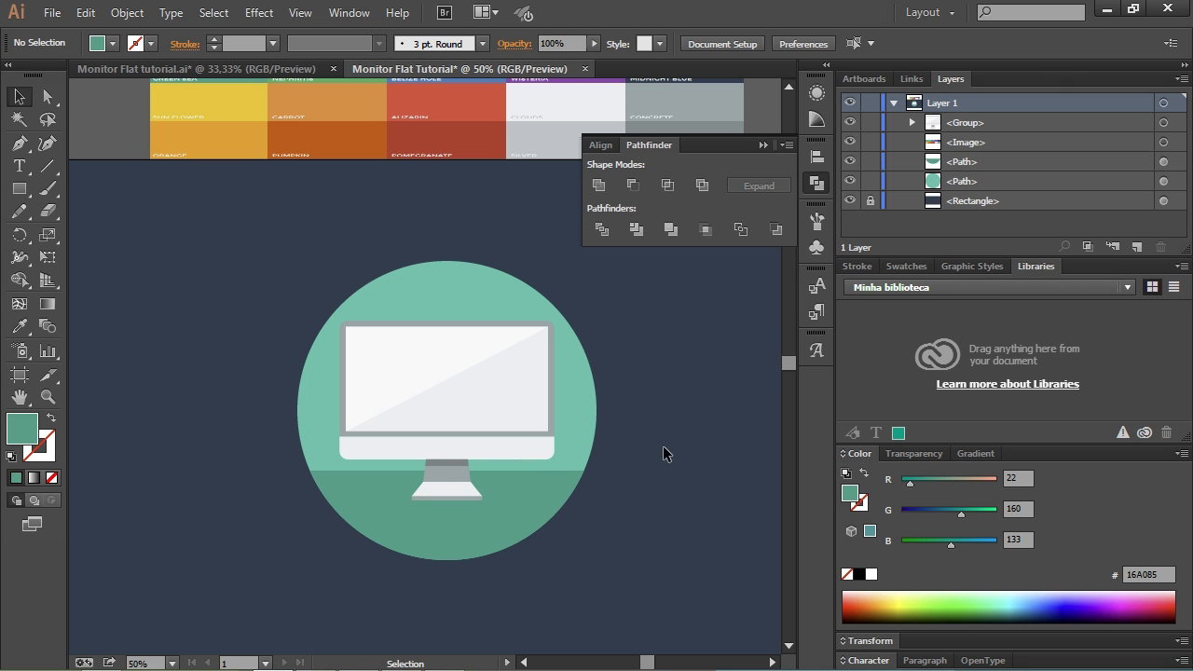
{"action": "left_click", "coordinate": [598, 415]}
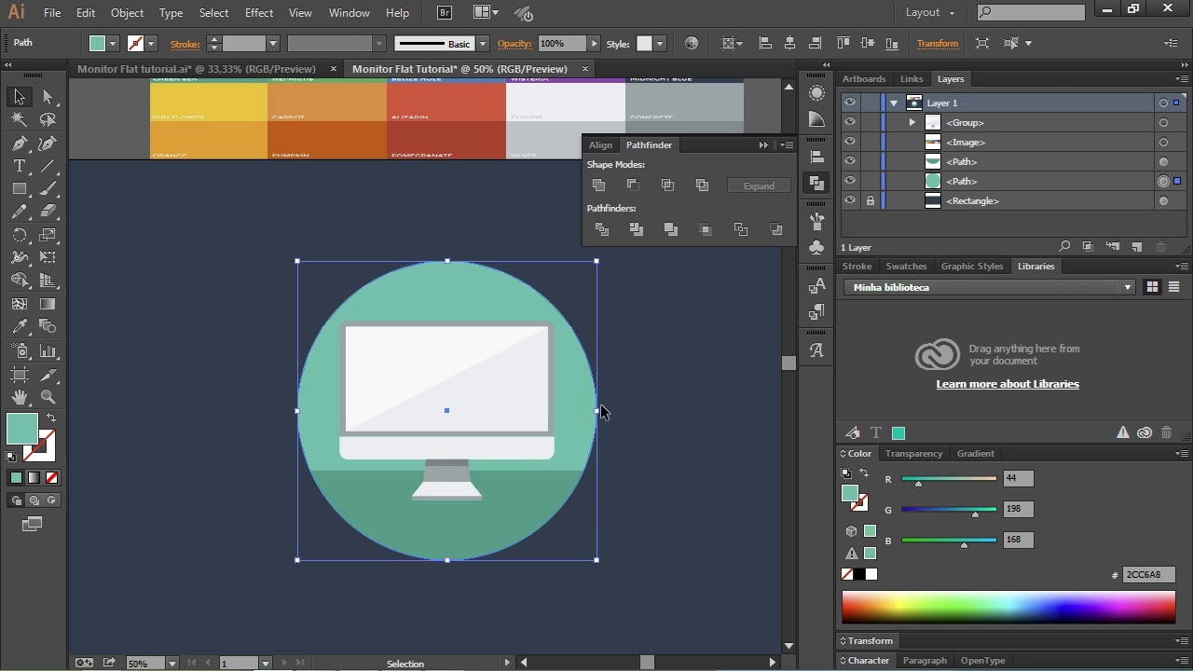
{"action": "left_click_drag", "start_coordinate": [605, 413], "coordinate": [634, 373]}
{"action": "key", "text": "ctrl+z"}
{"action": "left_click", "coordinate": [684, 442]}
{"action": "scroll", "coordinate": [681, 462], "scroll_direction": "down", "scroll_amount": 1}
{"action": "left_click_drag", "start_coordinate": [680, 461], "coordinate": [711, 441]}
{"action": "scroll", "coordinate": [674, 473], "scroll_direction": "up", "scroll_amount": 1}
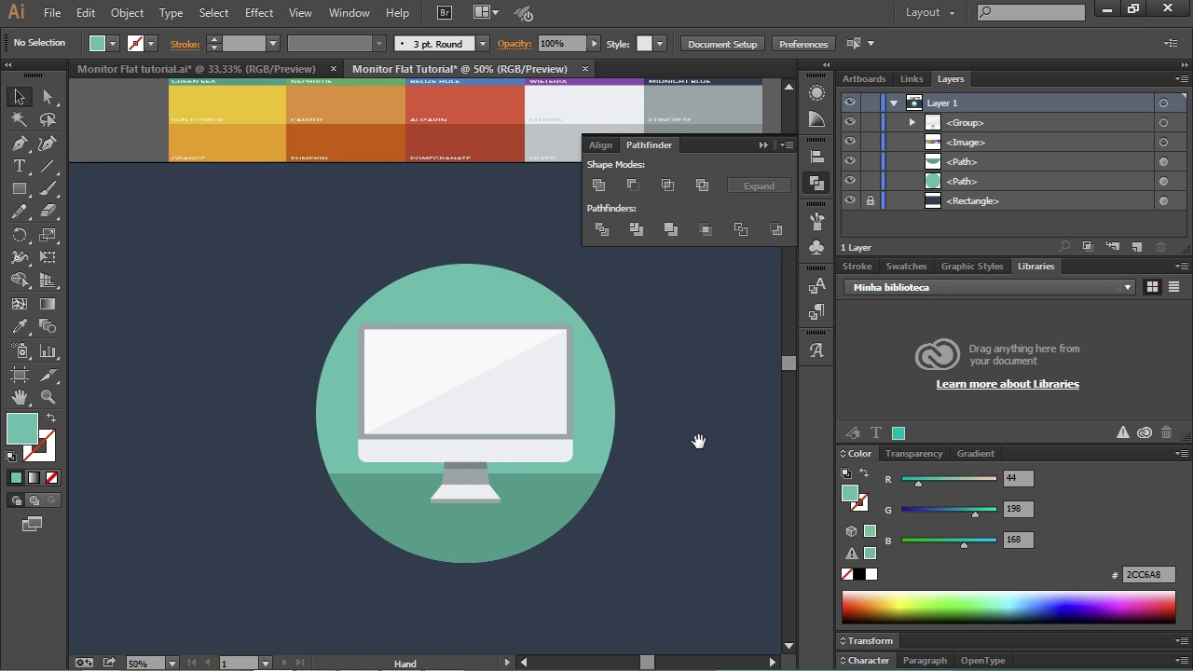
Step: Duplicate the light turquoise circle in place and enlarge the copy slightly and proportionally about its centre
{"action": "left_click", "coordinate": [597, 373]}
{"action": "key", "text": "a"}
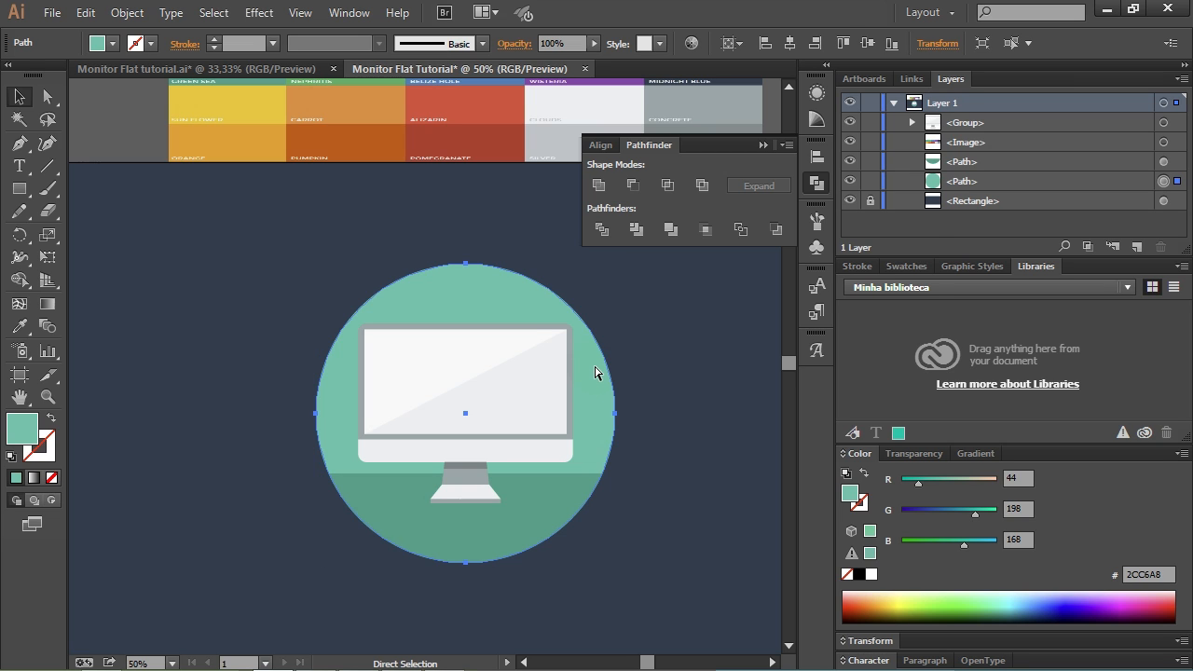
{"action": "key", "text": "ctrl+c"}
{"action": "key", "text": "ctrl+f"}
{"action": "key", "text": "v"}
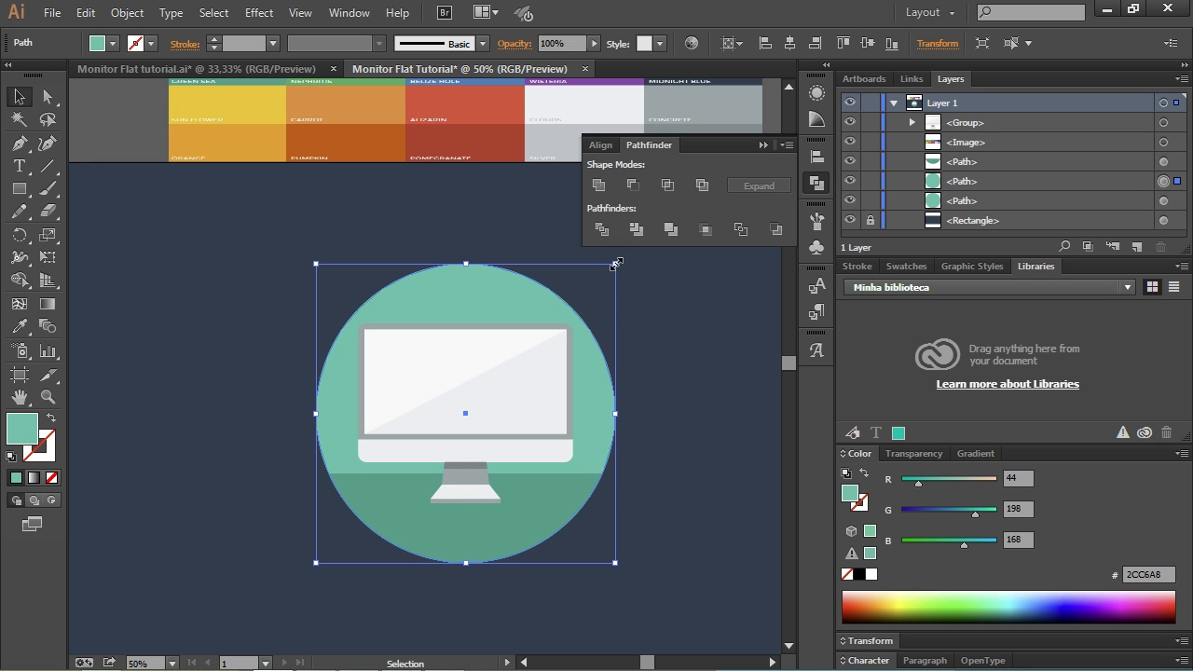
{"action": "left_click_drag", "start_coordinate": [616, 264], "coordinate": [646, 256]}
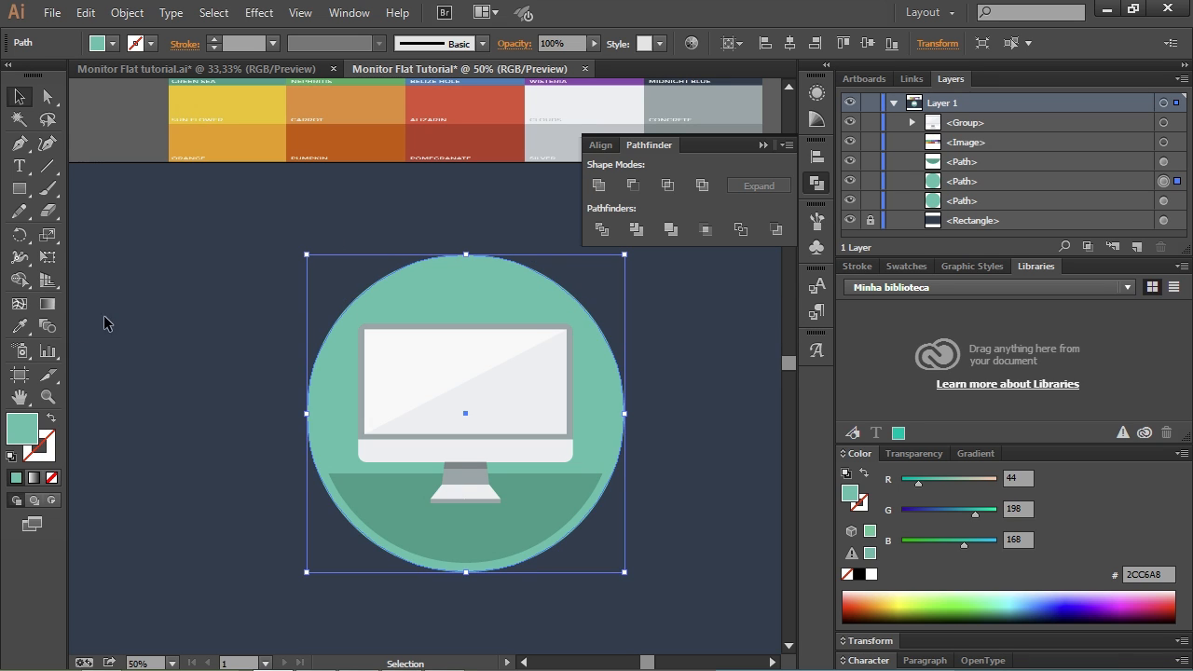
Step: Swap the enlarged circle's fill and stroke to leave a turquoise outline without fill, and keep that ring selected
{"action": "left_click", "coordinate": [49, 419]}
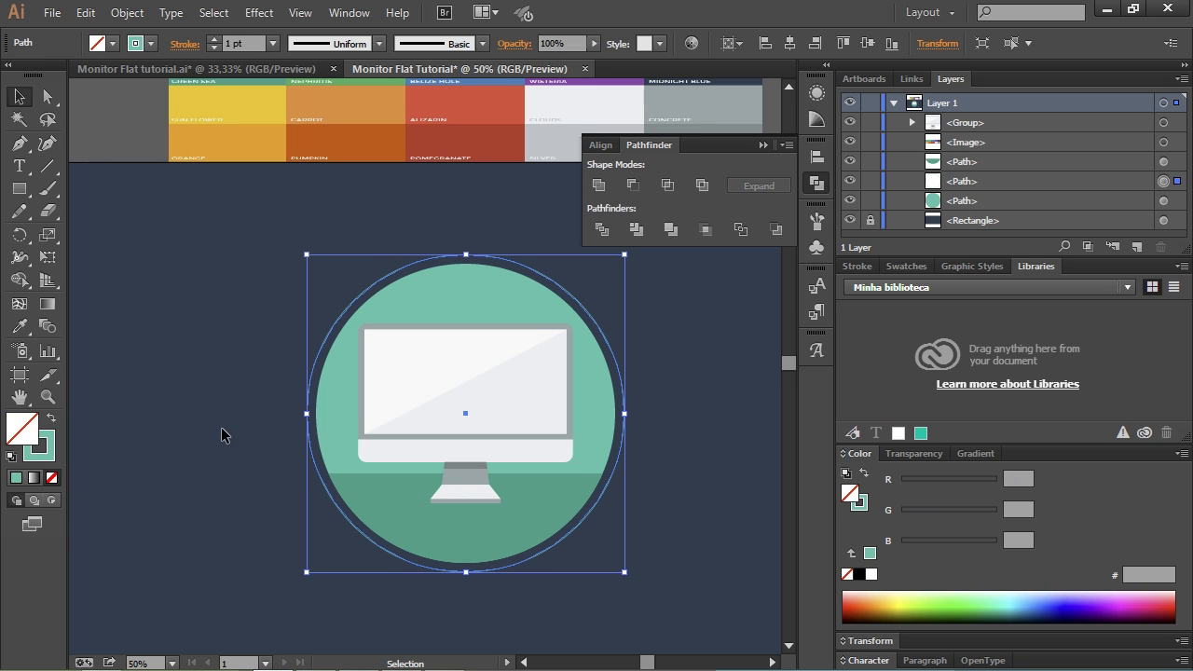
{"action": "left_click", "coordinate": [225, 420]}
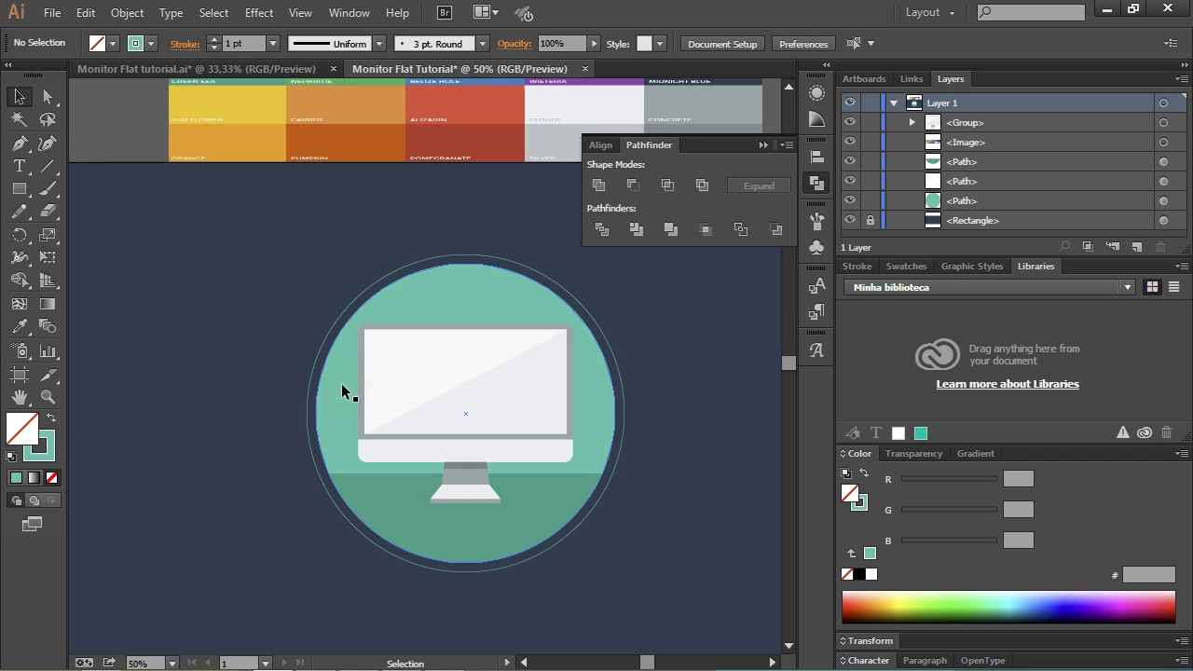
{"action": "left_click", "coordinate": [356, 299]}
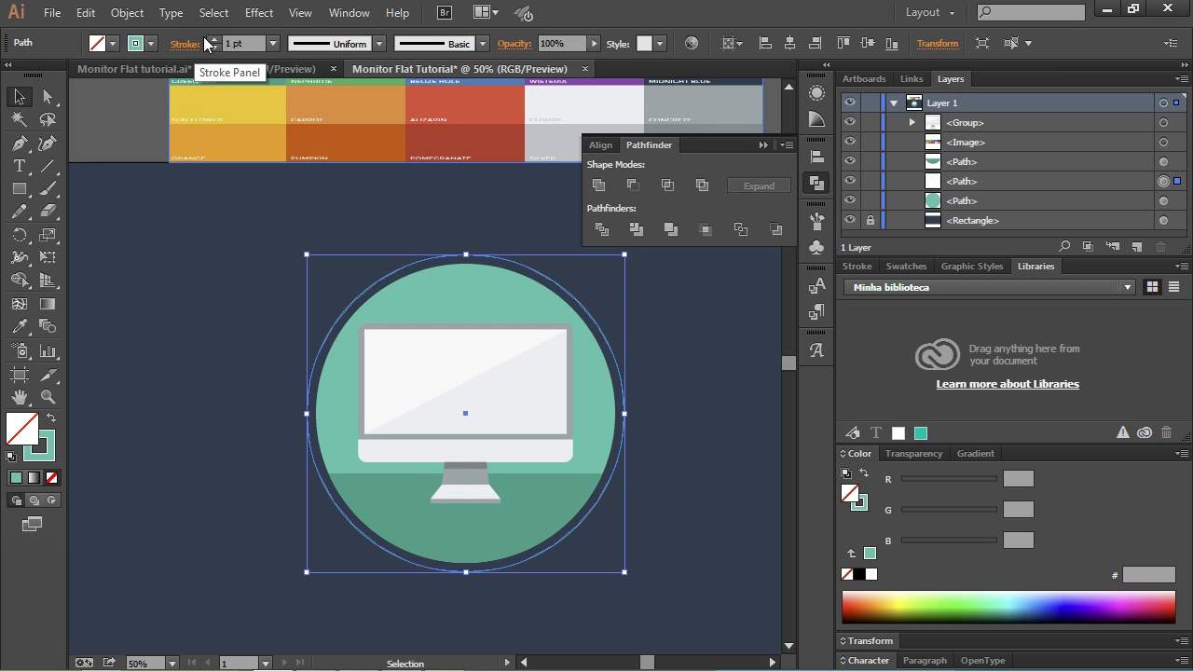
Step: Set the outer ring's stroke weight to 5 pt and deselect it to view the thicker outline
{"action": "left_click", "coordinate": [216, 40]}
{"action": "left_click", "coordinate": [216, 40]}
{"action": "left_click", "coordinate": [215, 40]}
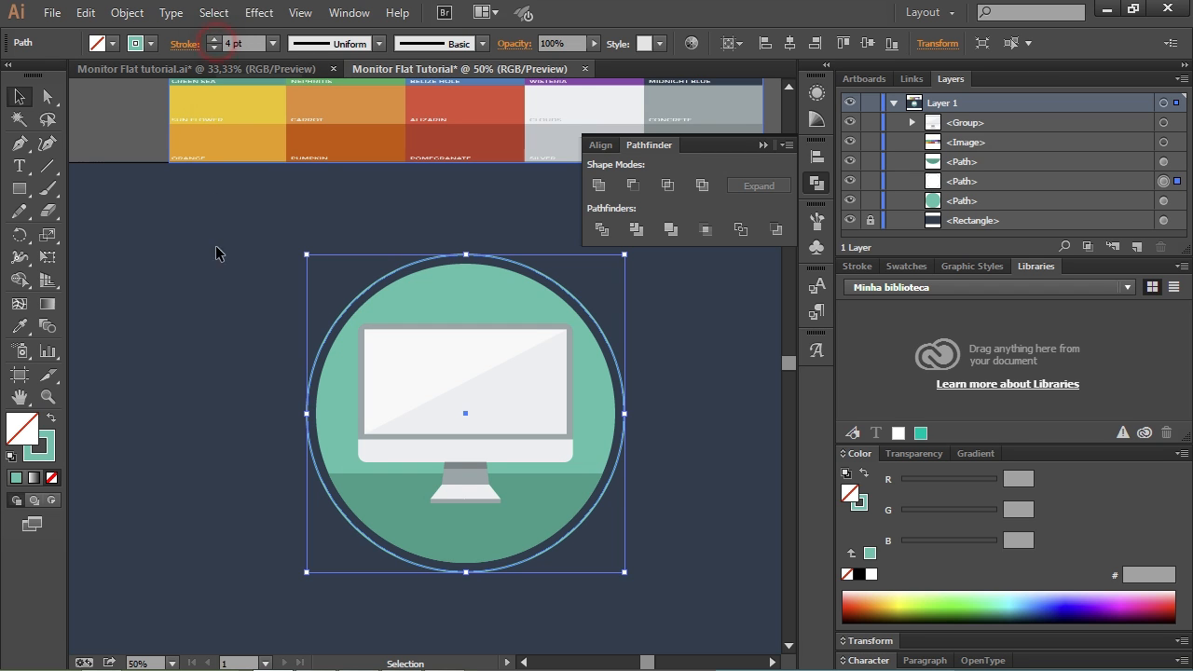
{"action": "left_click", "coordinate": [216, 281]}
{"action": "left_click", "coordinate": [373, 277]}
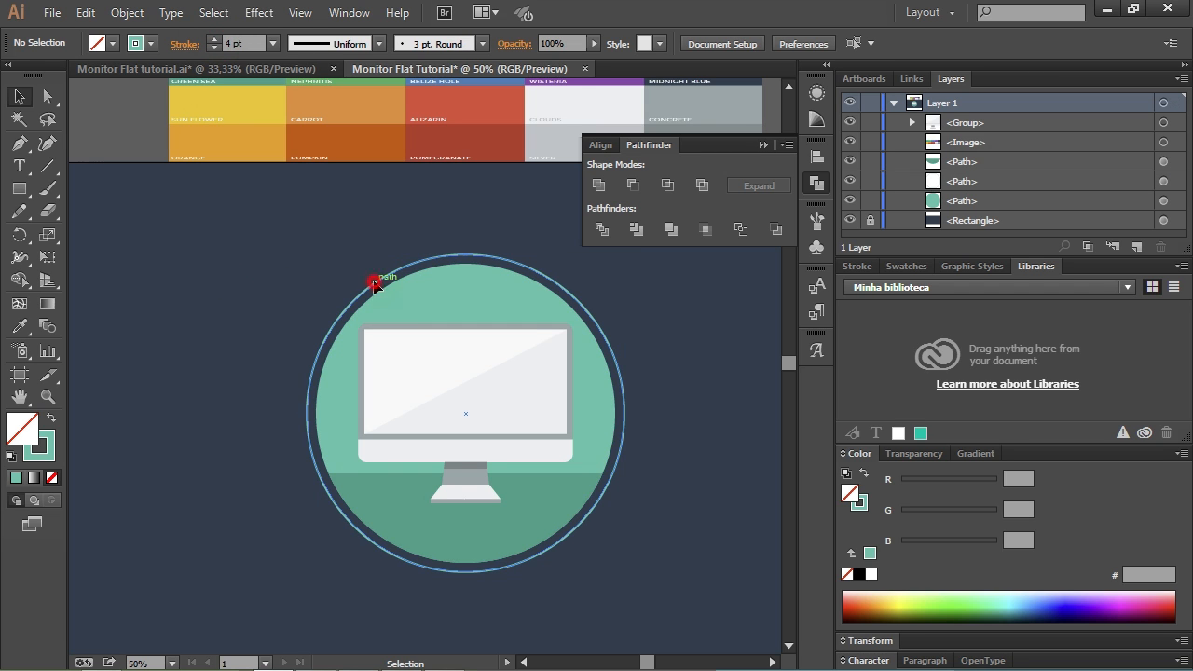
{"action": "left_click", "coordinate": [215, 39]}
{"action": "left_click", "coordinate": [162, 276]}
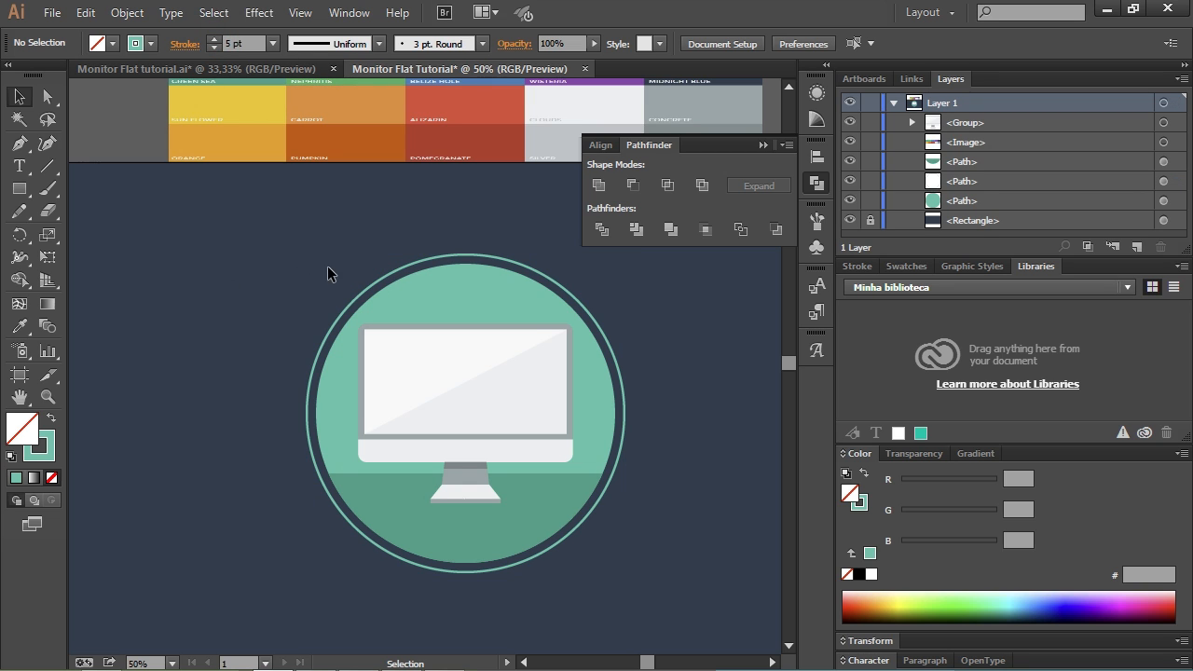
Step: Turn the outer ring's stroke into a dashed line and deselect it
{"action": "left_click", "coordinate": [383, 272]}
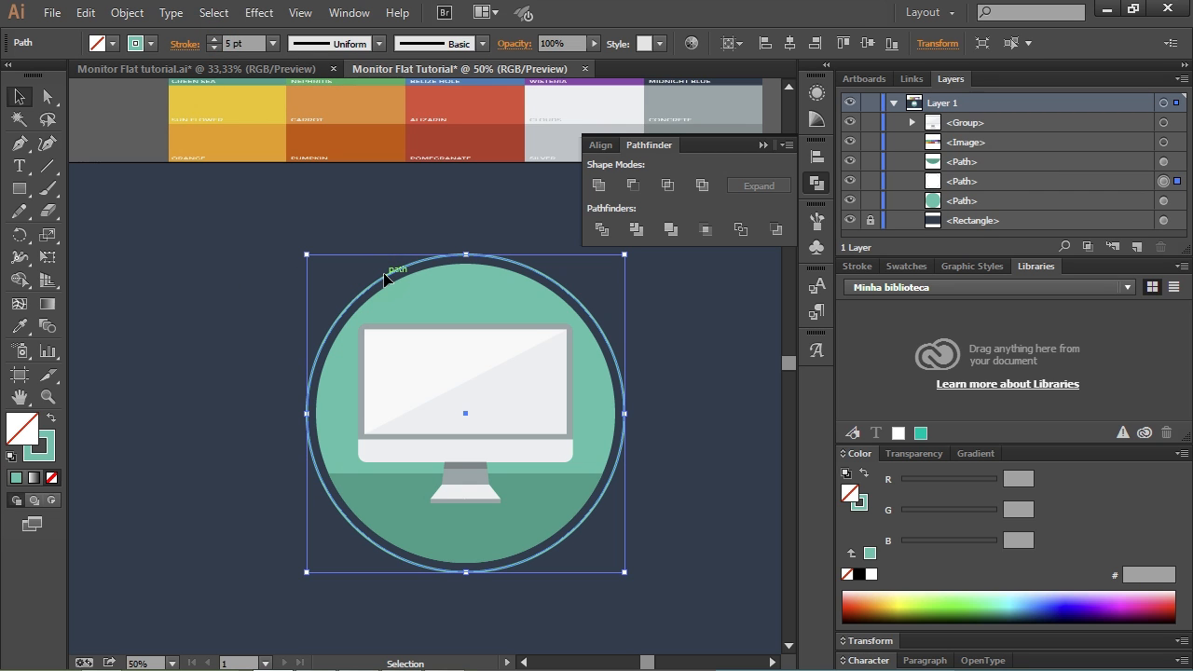
{"action": "left_click", "coordinate": [184, 46]}
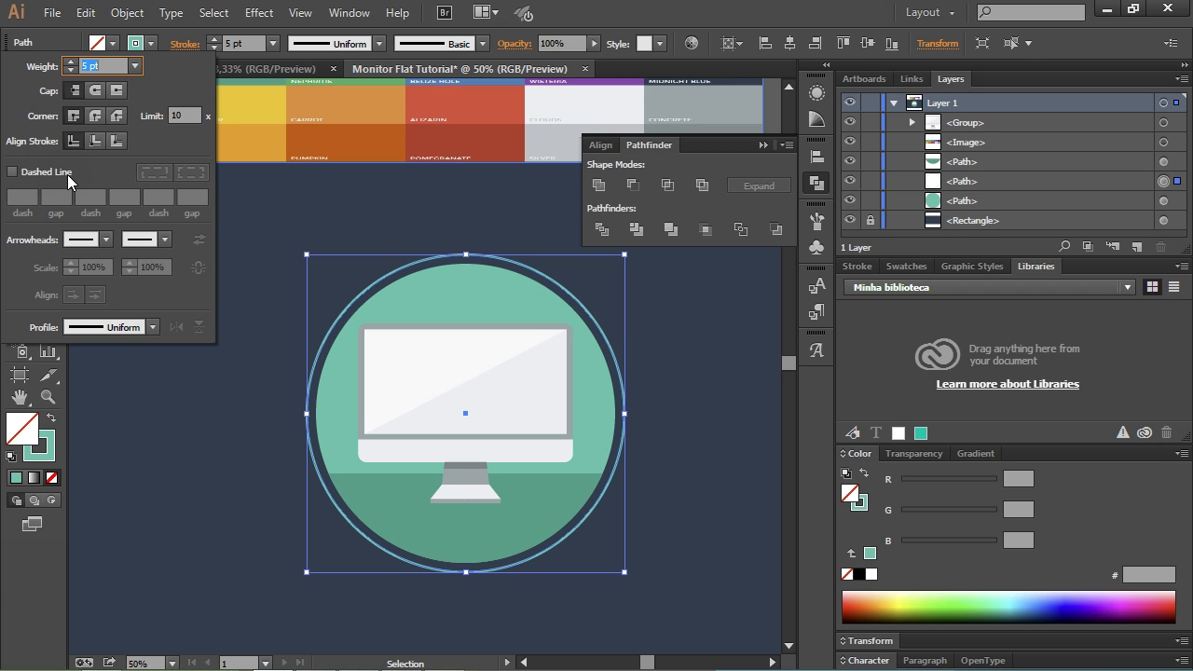
{"action": "left_click", "coordinate": [13, 174]}
{"action": "left_click", "coordinate": [228, 431]}
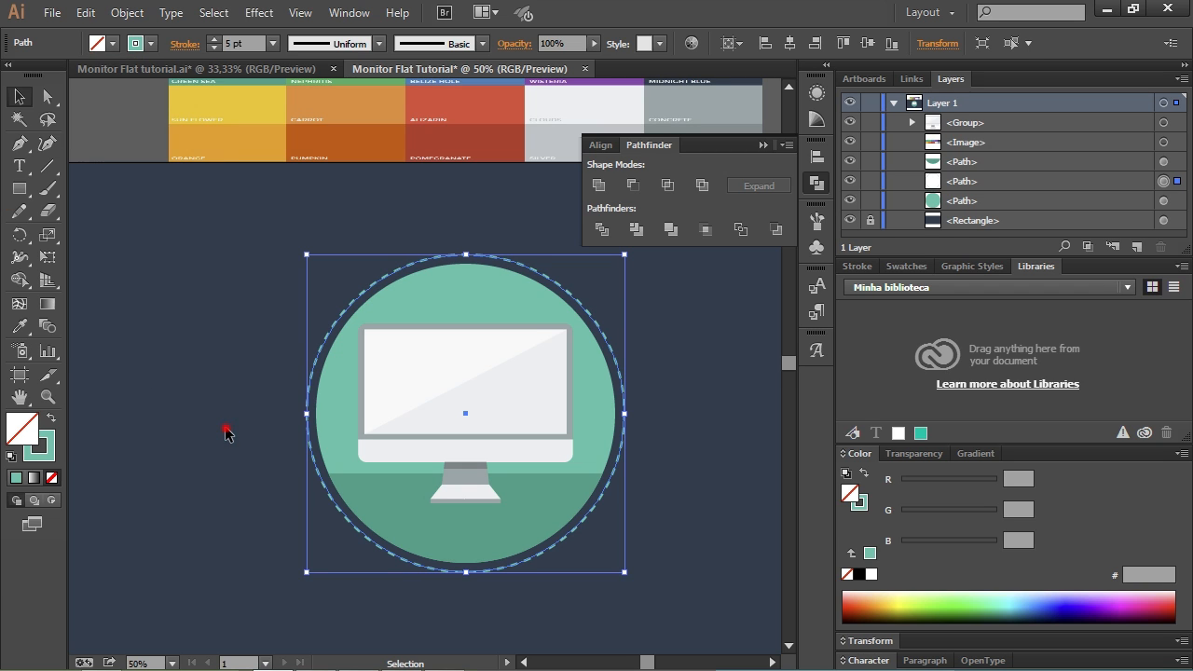
{"action": "left_click", "coordinate": [226, 431]}
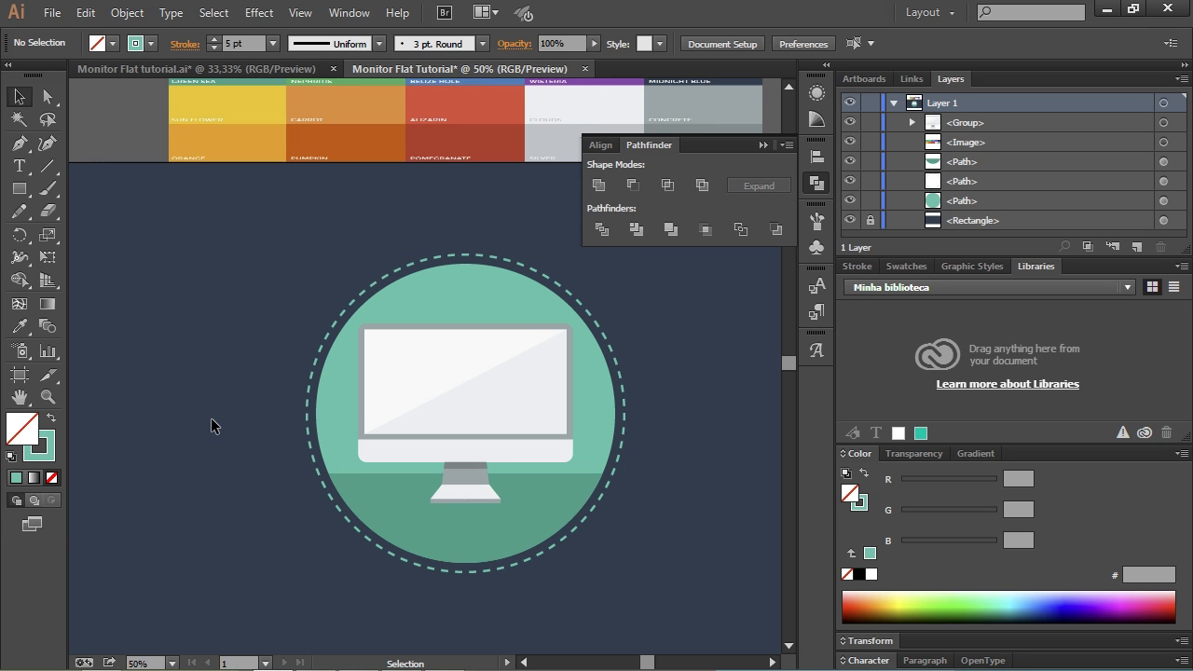
Step: Shrink the dashed ring slightly and proportionally about its centre so it sits closer to the turquoise circle
{"action": "left_click", "coordinate": [486, 254]}
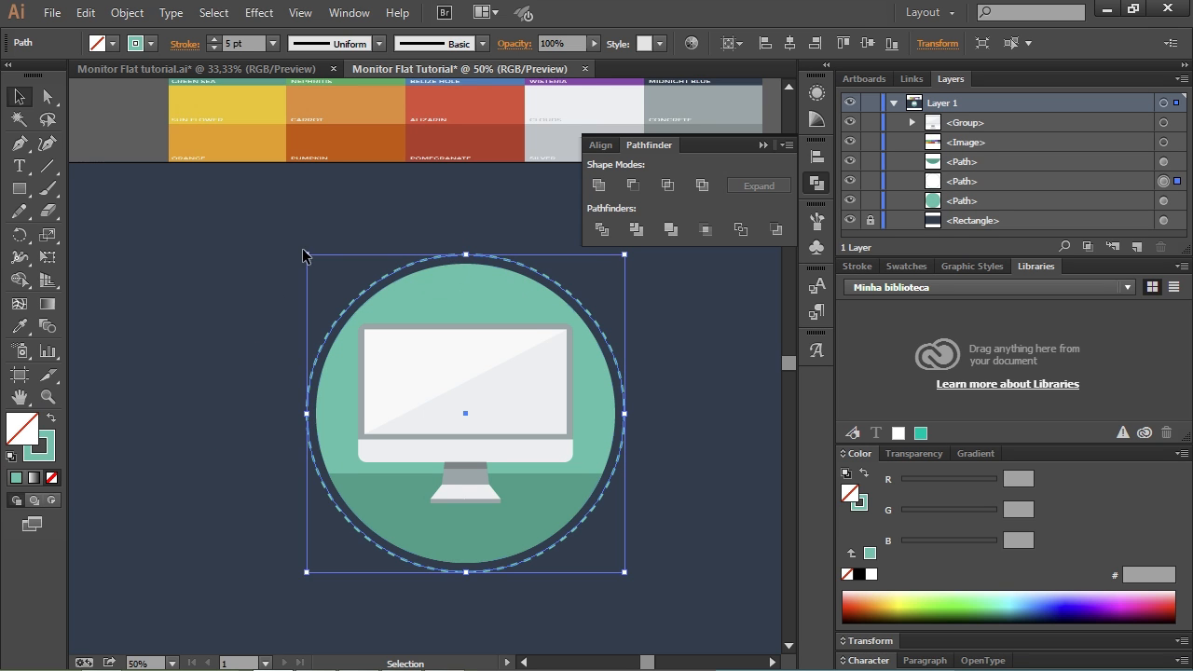
{"action": "scroll", "coordinate": [396, 307], "scroll_direction": "up", "scroll_amount": 1}
{"action": "left_click_drag", "start_coordinate": [397, 309], "coordinate": [354, 243]}
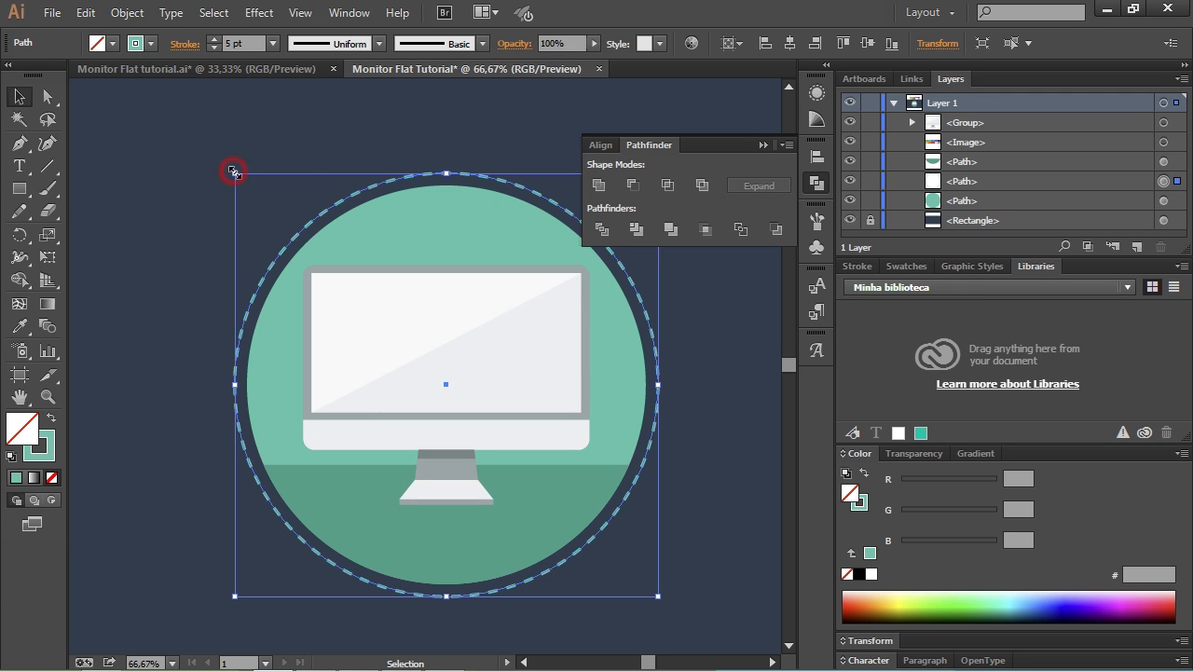
{"action": "left_click_drag", "start_coordinate": [233, 171], "coordinate": [237, 175]}
{"action": "left_click", "coordinate": [175, 152]}
{"action": "scroll", "coordinate": [182, 198], "scroll_direction": "down", "scroll_amount": 1}
{"action": "left_click_drag", "start_coordinate": [173, 198], "coordinate": [239, 267]}
Step: Set the dashed ring's dash length to 10 pt and examine the dashes up close
{"action": "left_click", "coordinate": [347, 305]}
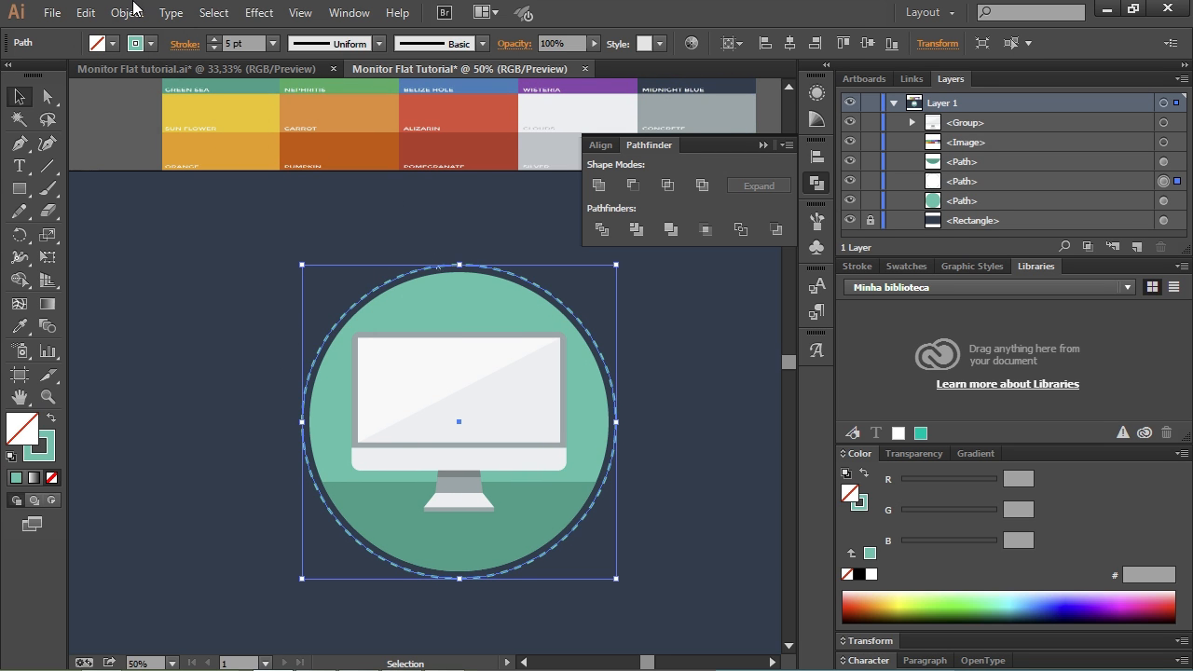
{"action": "left_click", "coordinate": [187, 44]}
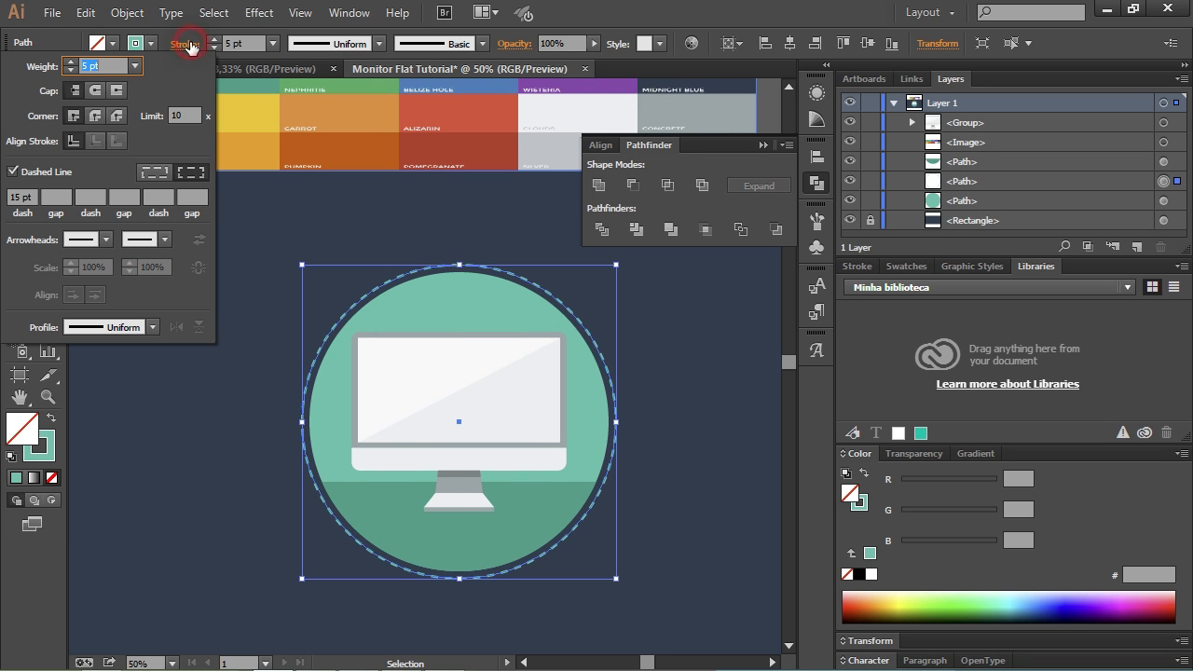
{"action": "left_click", "coordinate": [33, 195]}
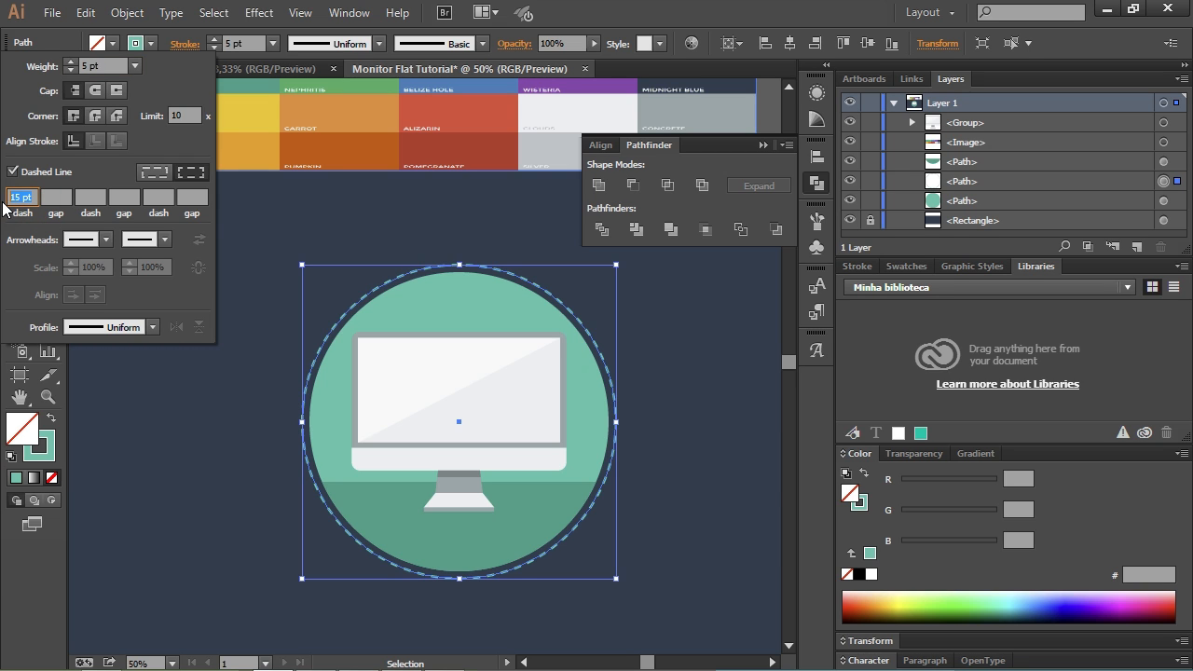
{"action": "type", "text": "10"}
{"action": "key", "text": "Return"}
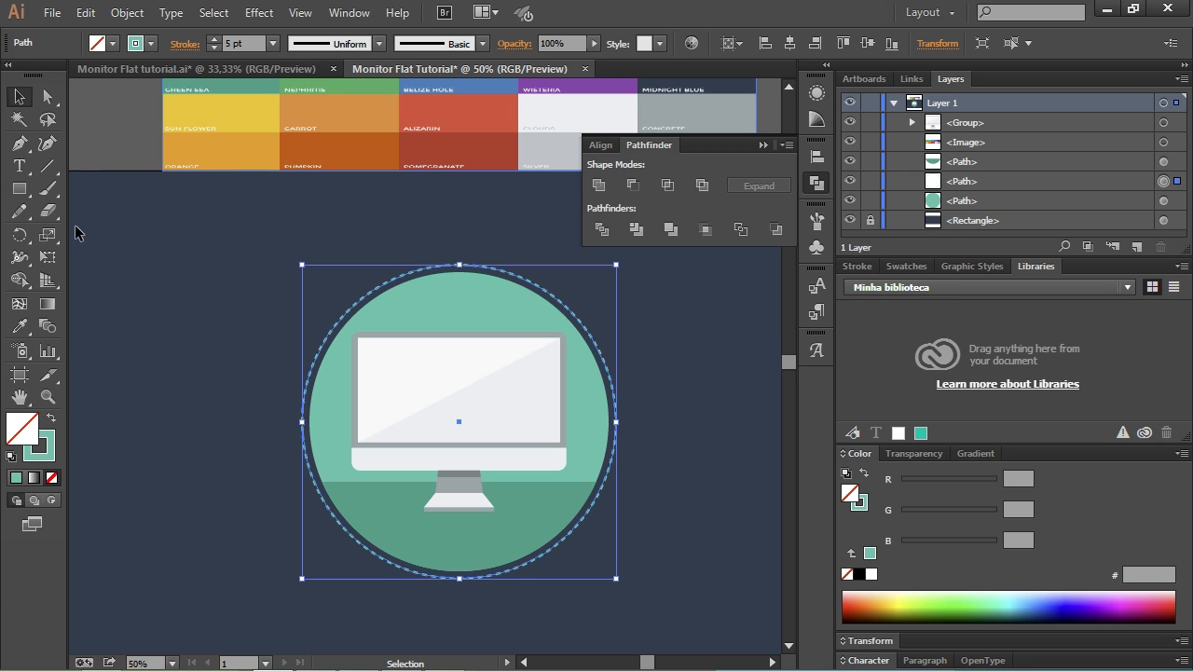
{"action": "left_click", "coordinate": [255, 261]}
{"action": "scroll", "coordinate": [410, 290], "scroll_direction": "up", "scroll_amount": 5}
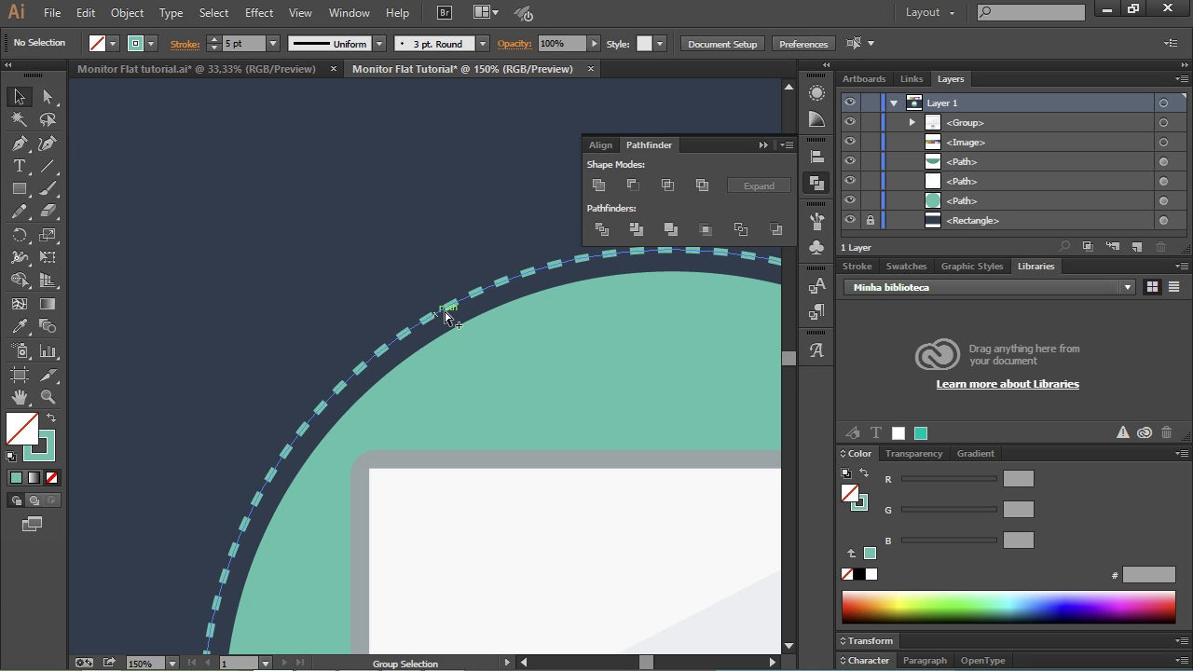
{"action": "scroll", "coordinate": [411, 254], "scroll_direction": "up", "scroll_amount": 2}
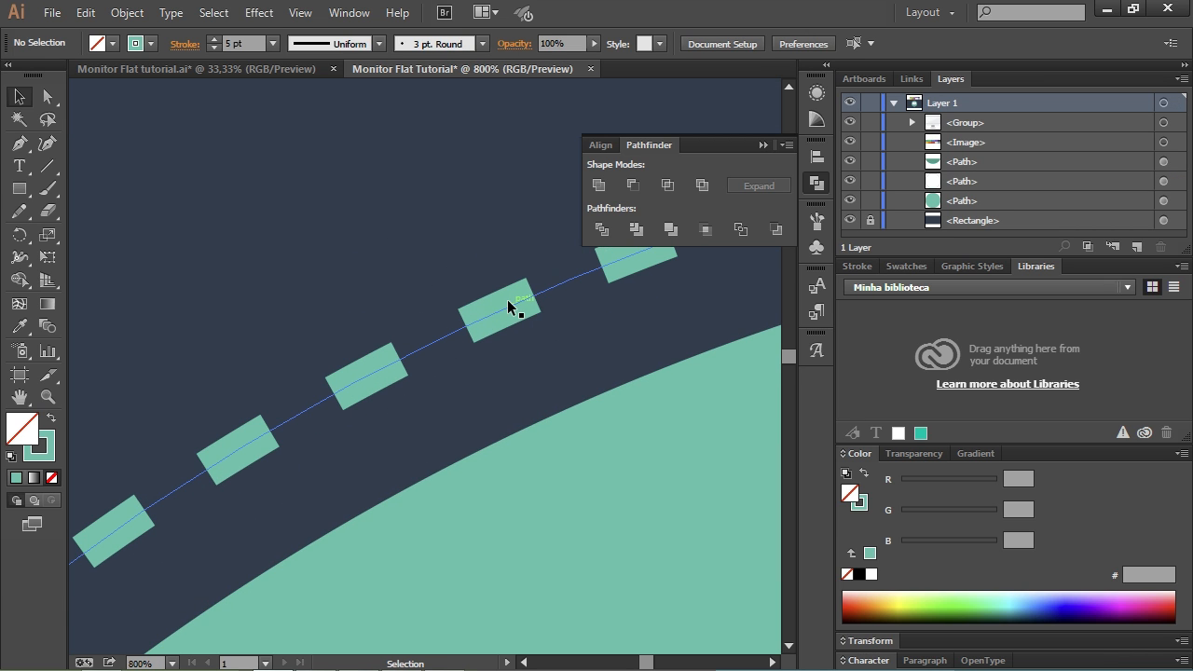
{"action": "left_click_drag", "start_coordinate": [513, 301], "coordinate": [419, 346]}
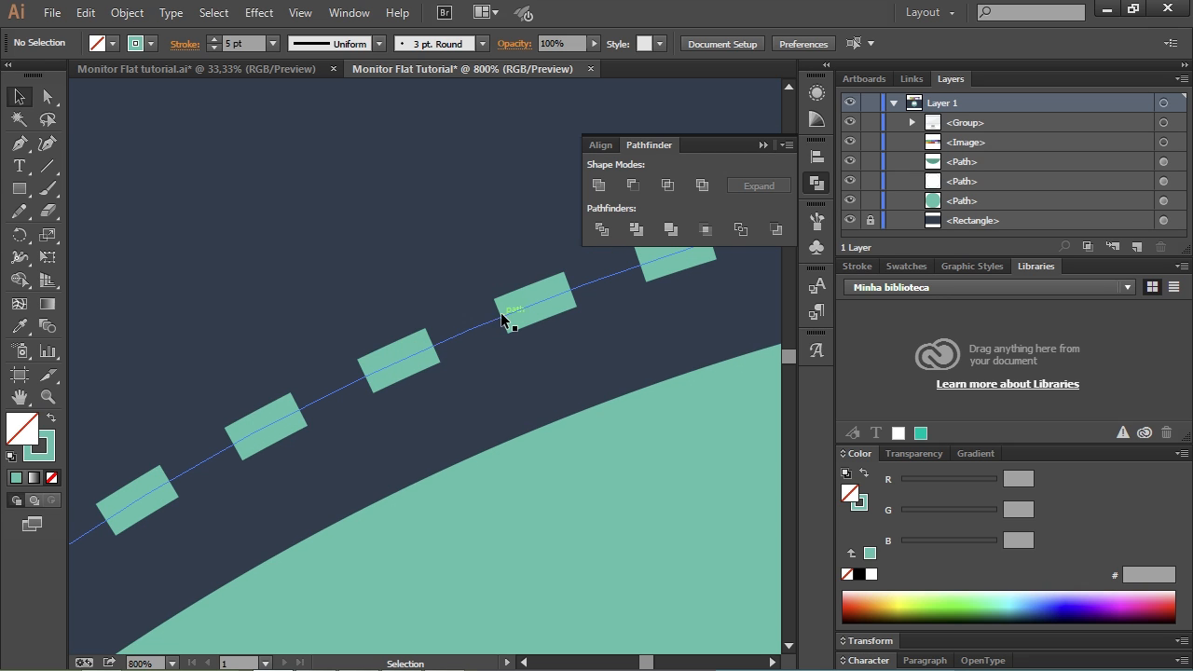
{"action": "left_click_drag", "start_coordinate": [507, 320], "coordinate": [426, 331]}
{"action": "left_click_drag", "start_coordinate": [497, 301], "coordinate": [441, 350]}
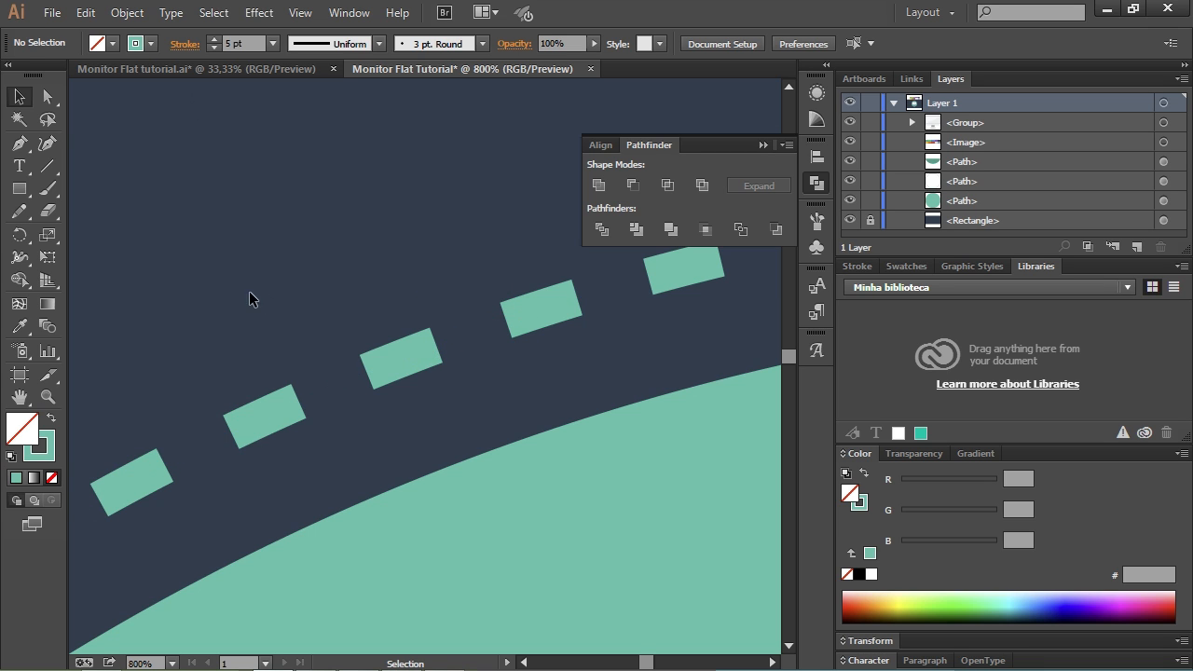
Step: Set the dashed ring's dash length to 15 pt
{"action": "scroll", "coordinate": [273, 293], "scroll_direction": "down", "scroll_amount": 3}
{"action": "left_click", "coordinate": [271, 336]}
{"action": "left_click", "coordinate": [185, 44]}
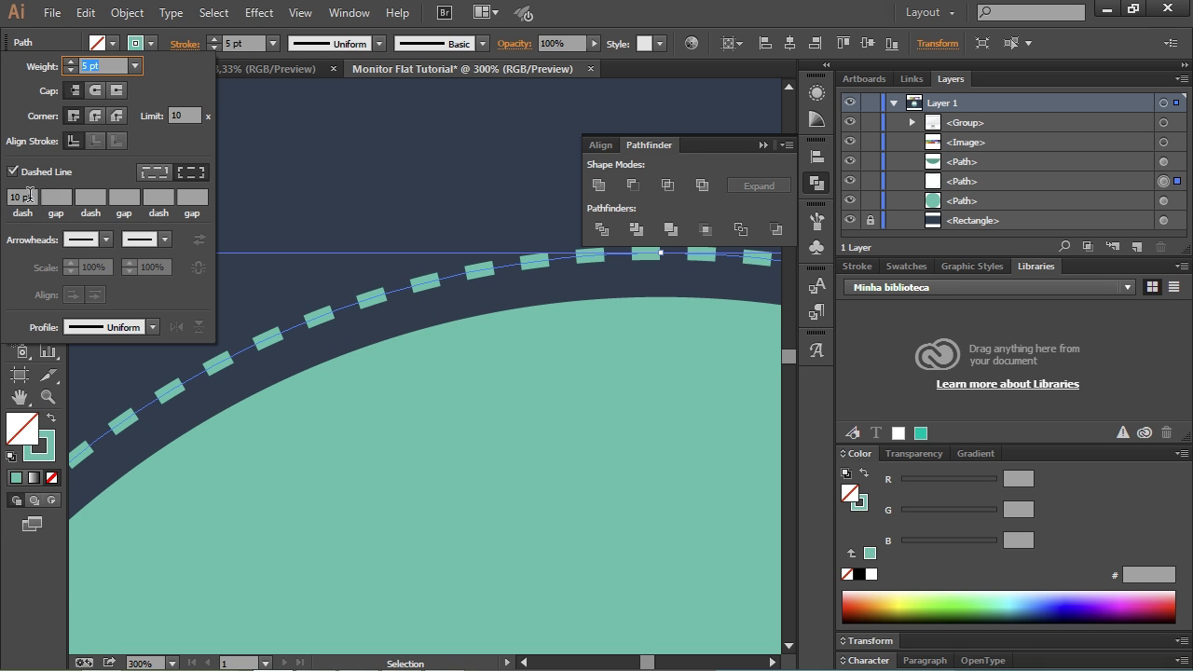
{"action": "left_click_drag", "start_coordinate": [34, 197], "coordinate": [6, 195]}
{"action": "type", "text": "15"}
{"action": "key", "text": "Return"}
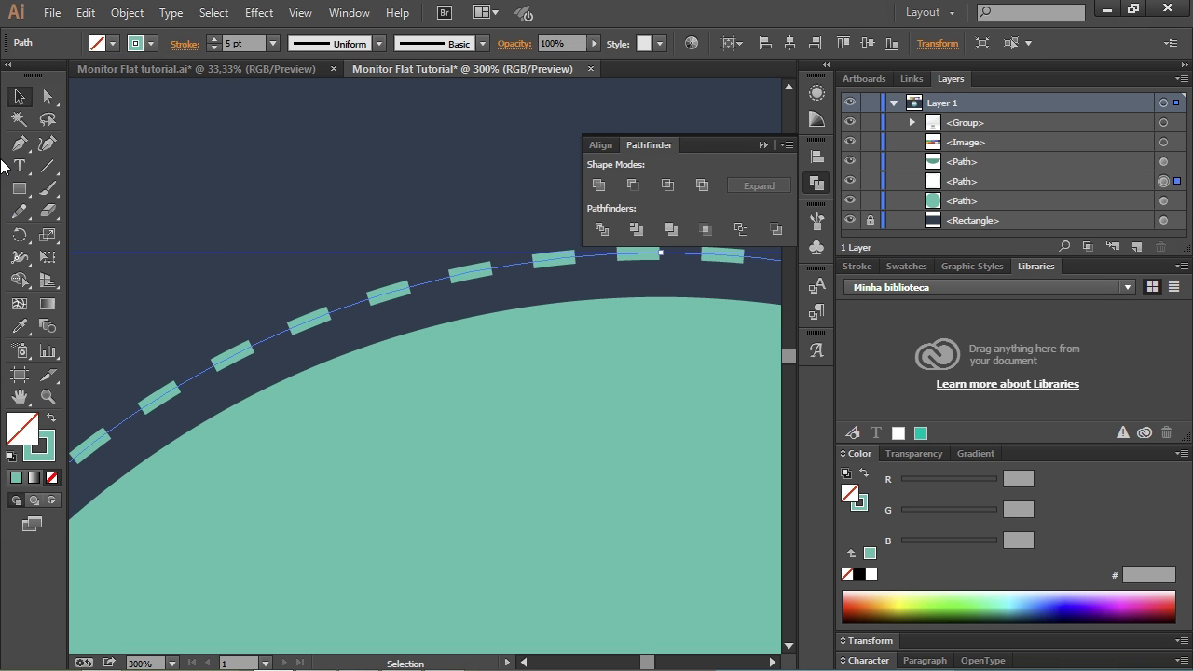
{"action": "scroll", "coordinate": [290, 332], "scroll_direction": "down", "scroll_amount": 3}
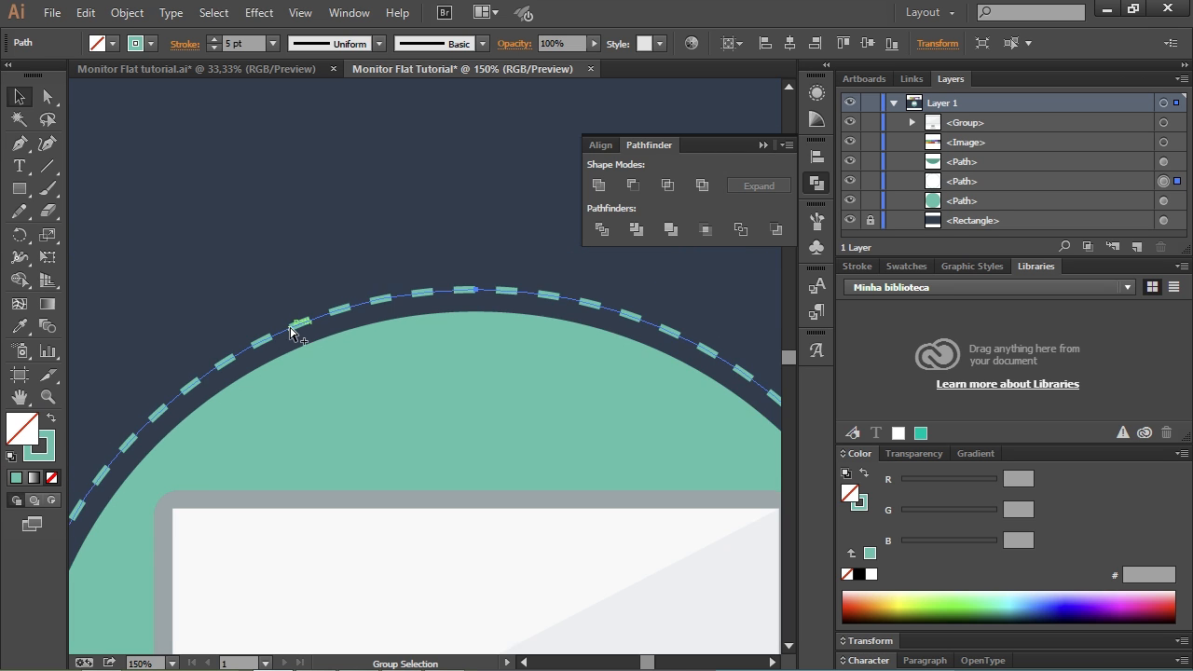
Step: Try a 5 pt gap between the ring's dashes, undo it and deselect the ring
{"action": "left_click", "coordinate": [183, 43]}
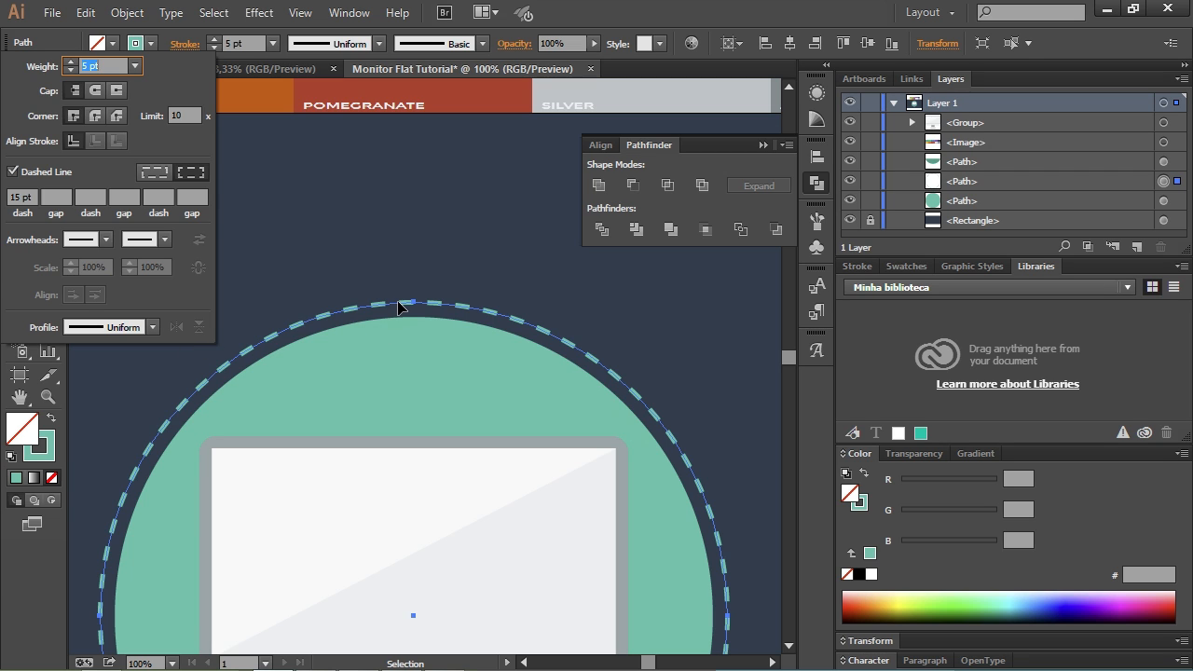
{"action": "key", "text": "space"}
{"action": "left_click", "coordinate": [354, 331]}
{"action": "mouse_move", "coordinate": [282, 306]}
{"action": "left_mouse_down"}
{"action": "mouse_move", "coordinate": [326, 174]}
{"action": "mouse_move", "coordinate": [263, 154]}
{"action": "left_mouse_up"}
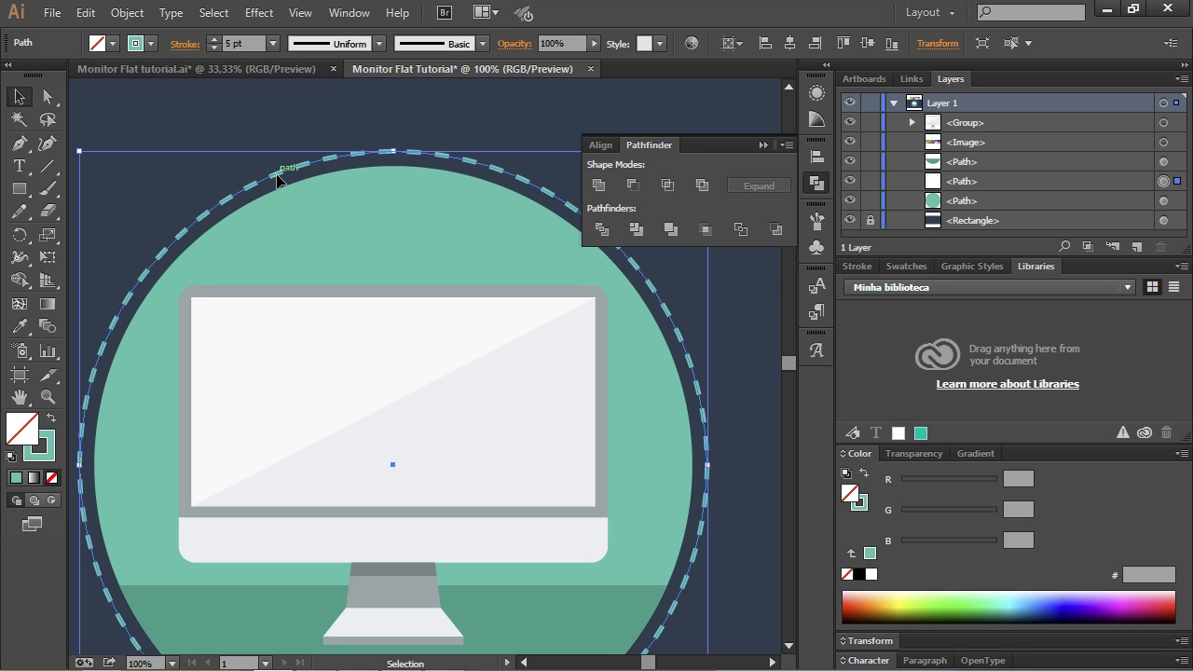
{"action": "left_click", "coordinate": [191, 44]}
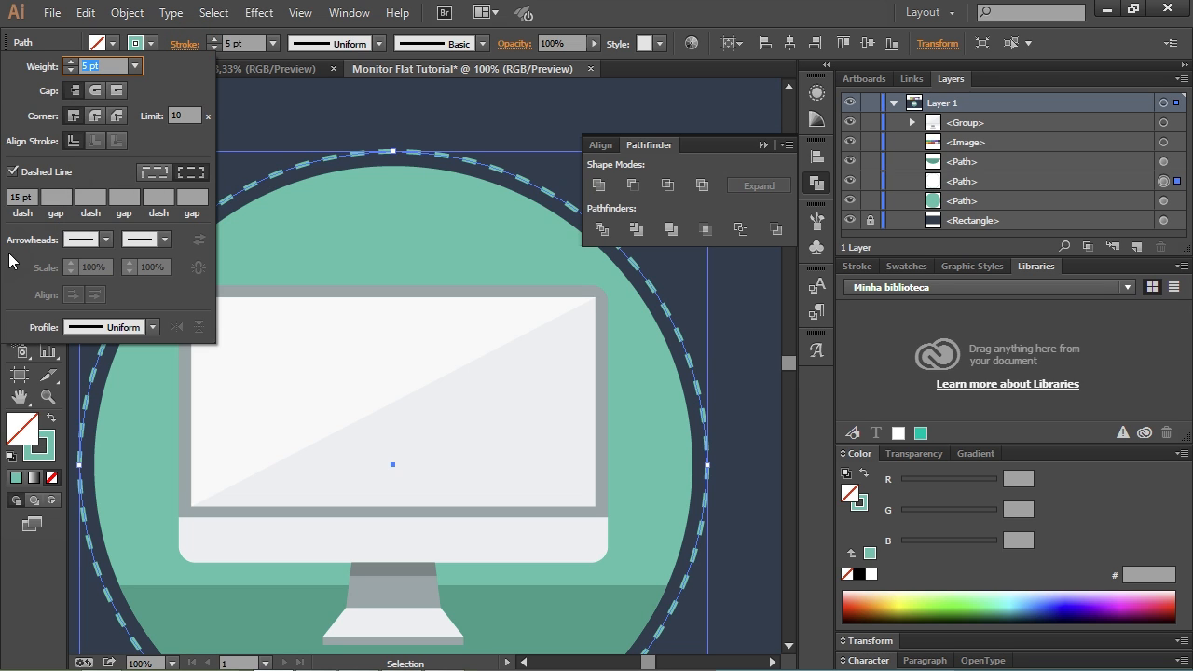
{"action": "left_click", "coordinate": [56, 197]}
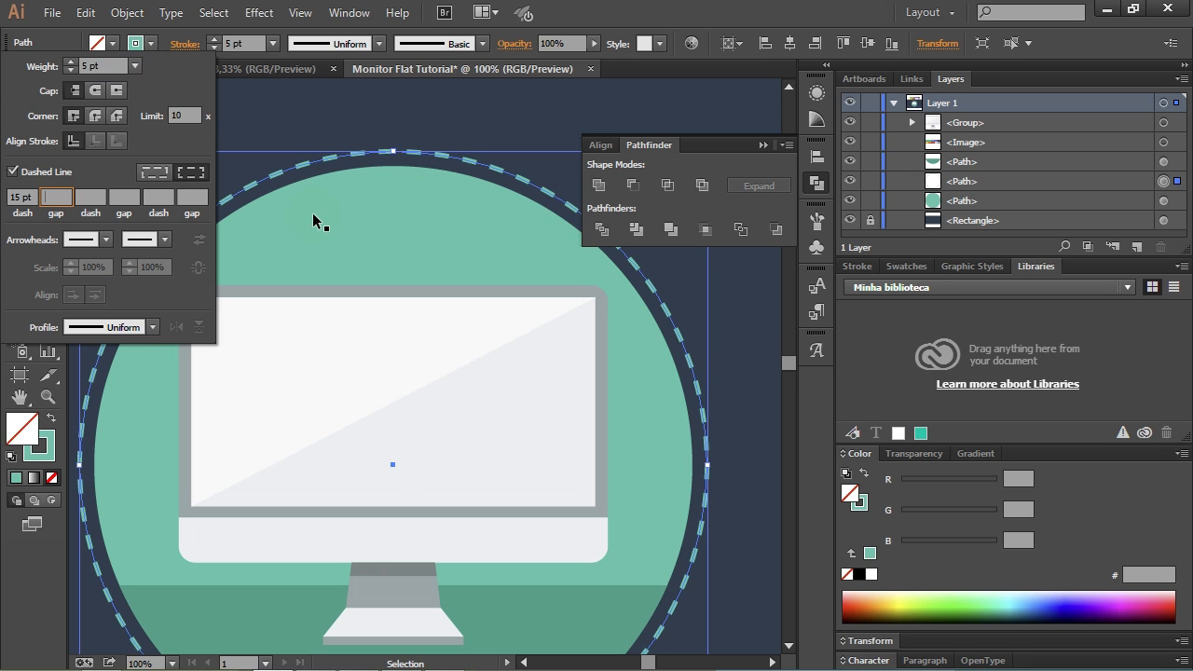
{"action": "left_click", "coordinate": [51, 197]}
{"action": "type", "text": "5"}
{"action": "key", "text": "Return"}
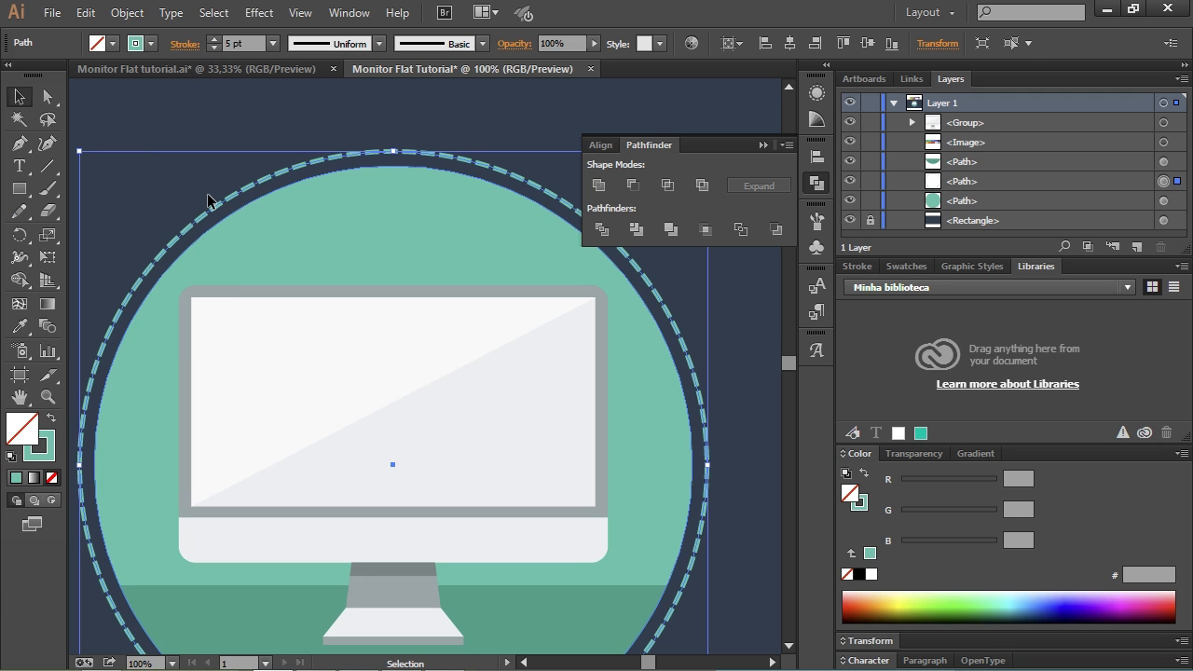
{"action": "left_click", "coordinate": [184, 121]}
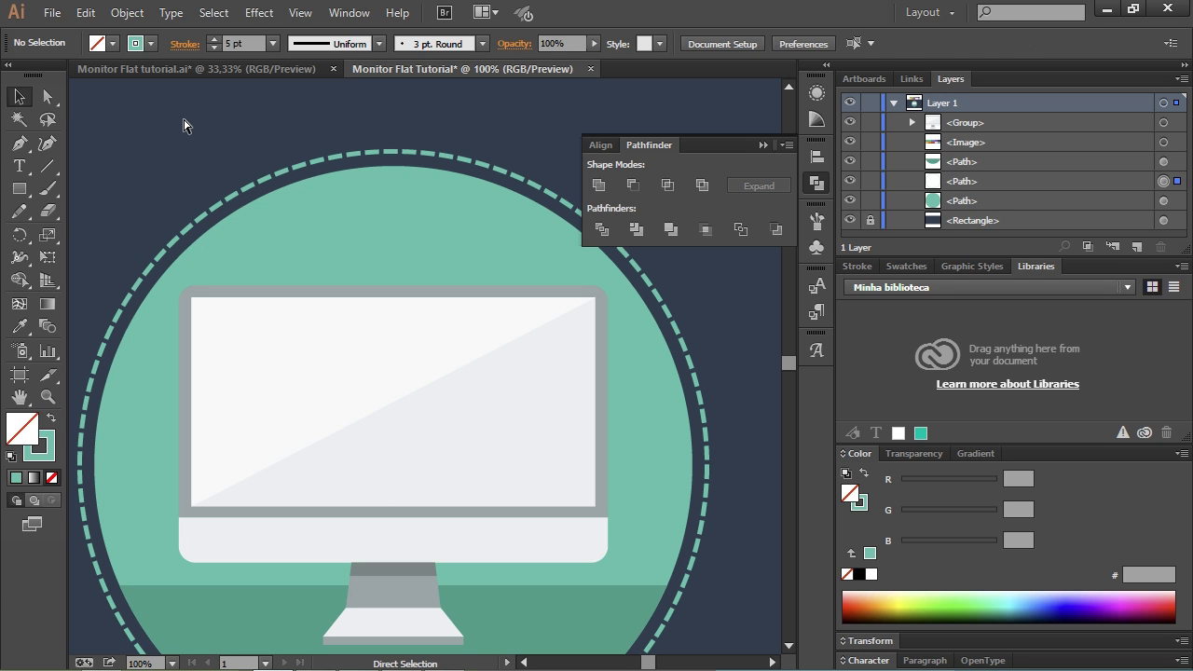
{"action": "key", "text": "ctrl+z"}
{"action": "left_click", "coordinate": [183, 120]}
Step: Examine the whole badge, including its dashed ring, the monitor and the stand
{"action": "scroll", "coordinate": [196, 152], "scroll_direction": "down", "scroll_amount": 2}
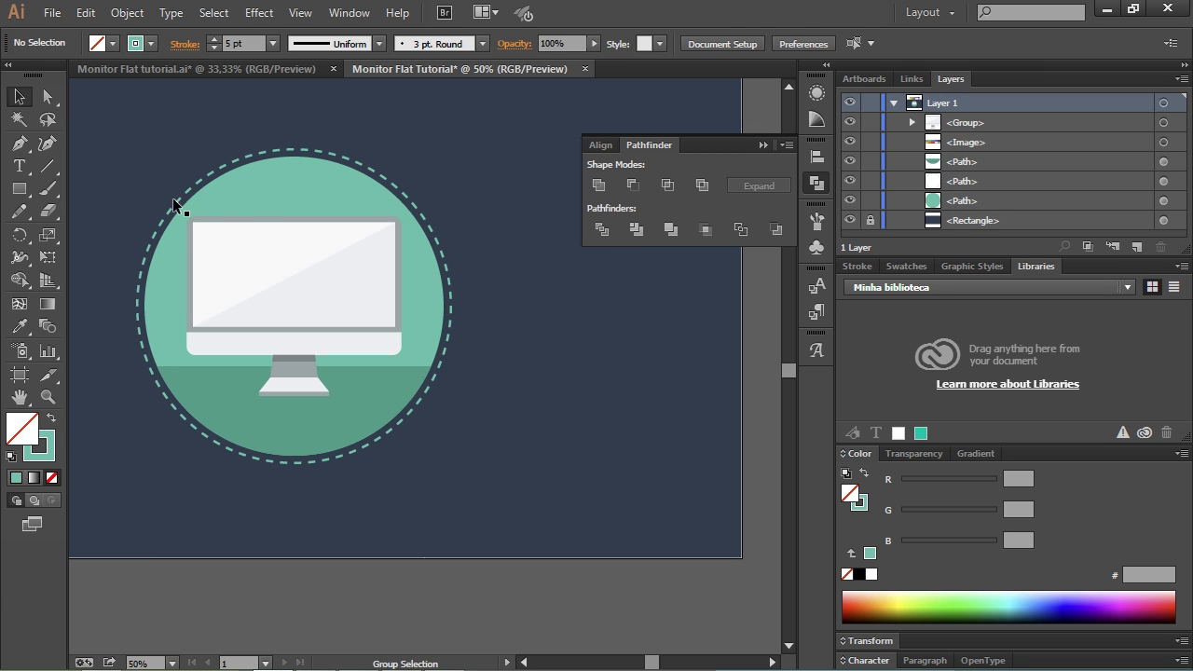
{"action": "left_click_drag", "start_coordinate": [185, 202], "coordinate": [335, 278]}
{"action": "scroll", "coordinate": [336, 277], "scroll_direction": "down", "scroll_amount": 1}
{"action": "scroll", "coordinate": [335, 278], "scroll_direction": "up", "scroll_amount": 1}
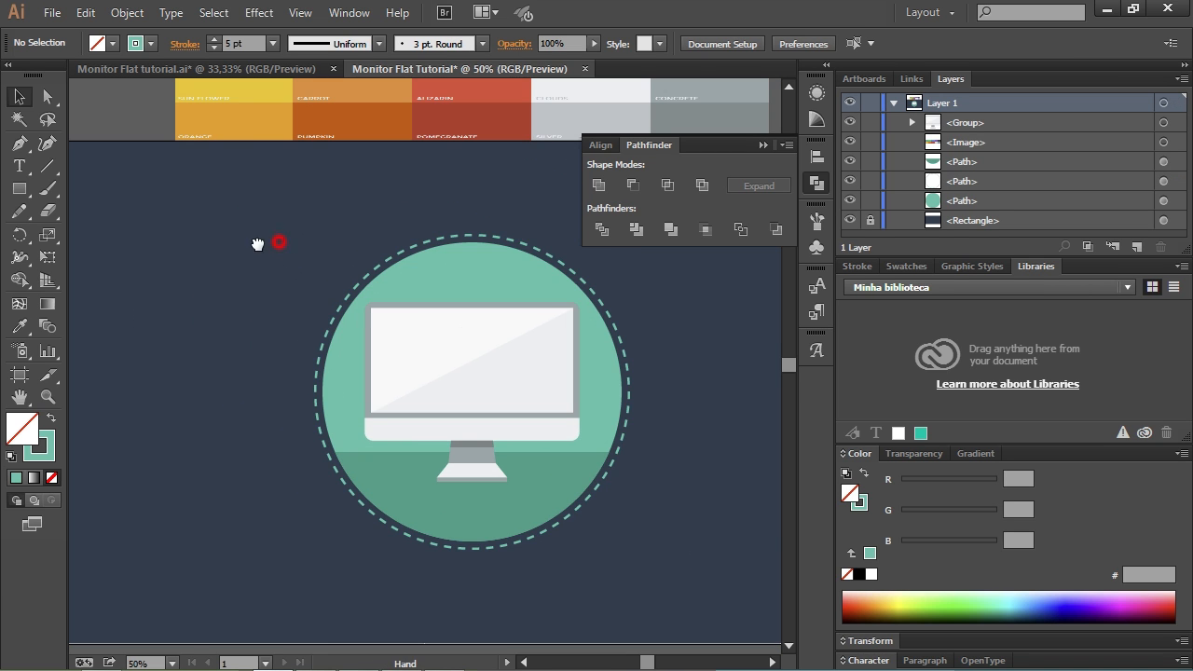
{"action": "left_click_drag", "start_coordinate": [275, 240], "coordinate": [216, 262]}
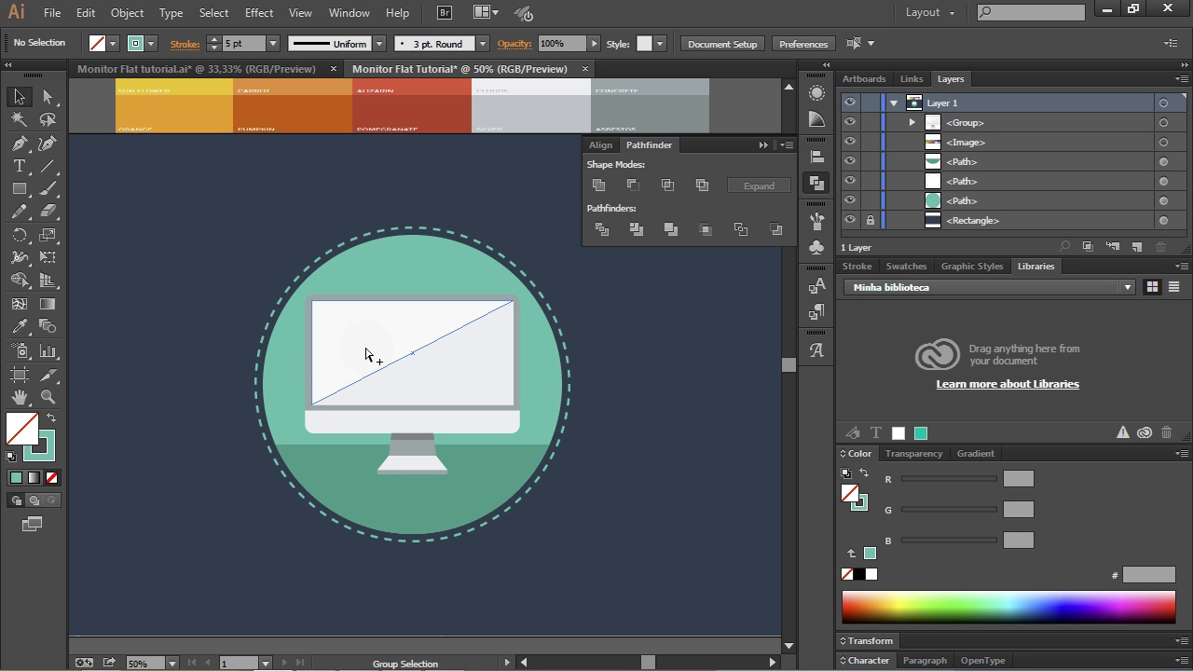
{"action": "scroll", "coordinate": [371, 355], "scroll_direction": "up", "scroll_amount": 1}
{"action": "key", "text": "space"}
{"action": "left_click_drag", "start_coordinate": [205, 332], "coordinate": [187, 341]}
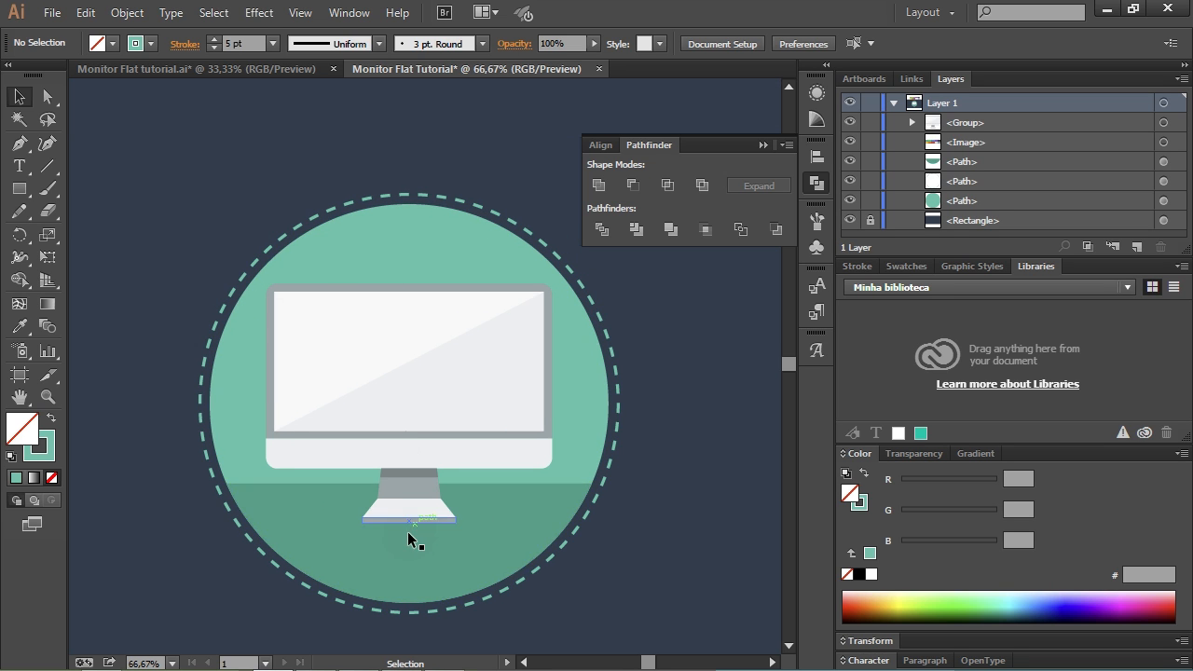
{"action": "left_click", "coordinate": [409, 485]}
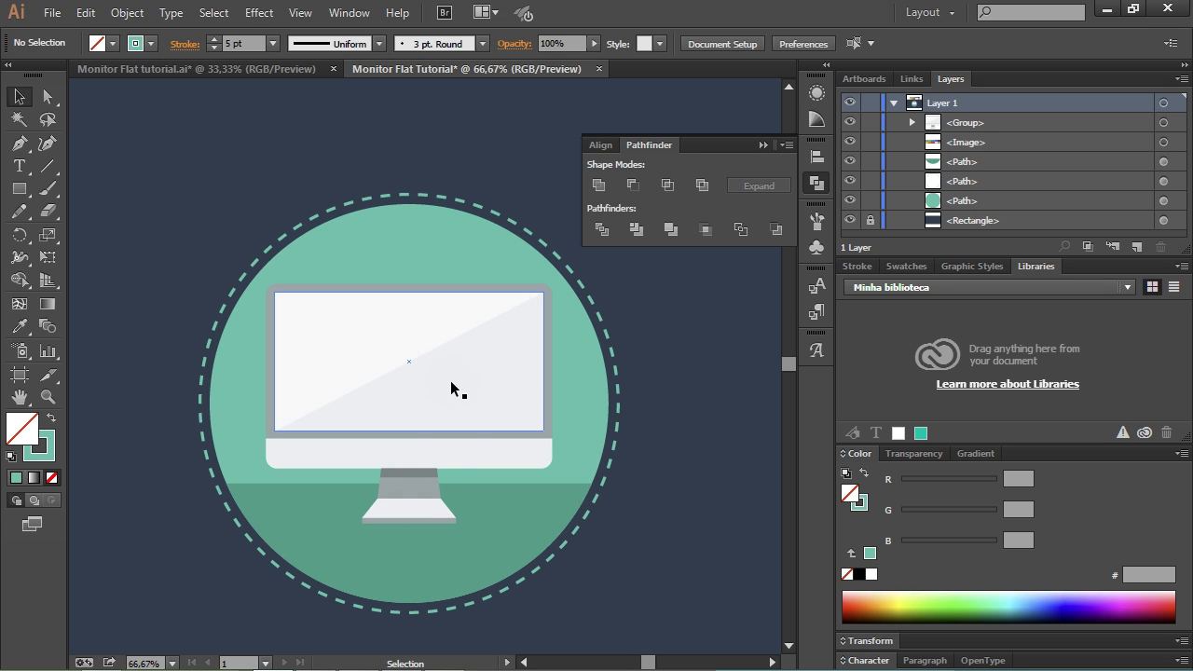
Step: Ungroup the monitor artwork and remove the semi-transparent white diagonal highlight from its screen
{"action": "left_click", "coordinate": [354, 320]}
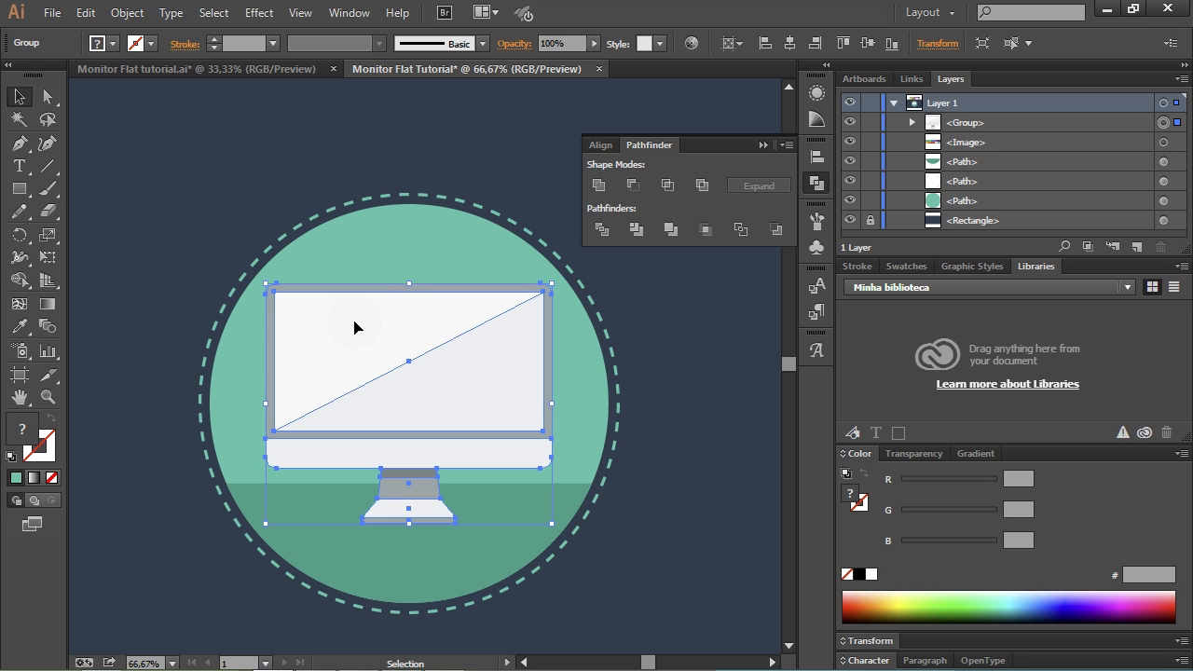
{"action": "right_click", "coordinate": [355, 322]}
{"action": "left_click", "coordinate": [396, 430]}
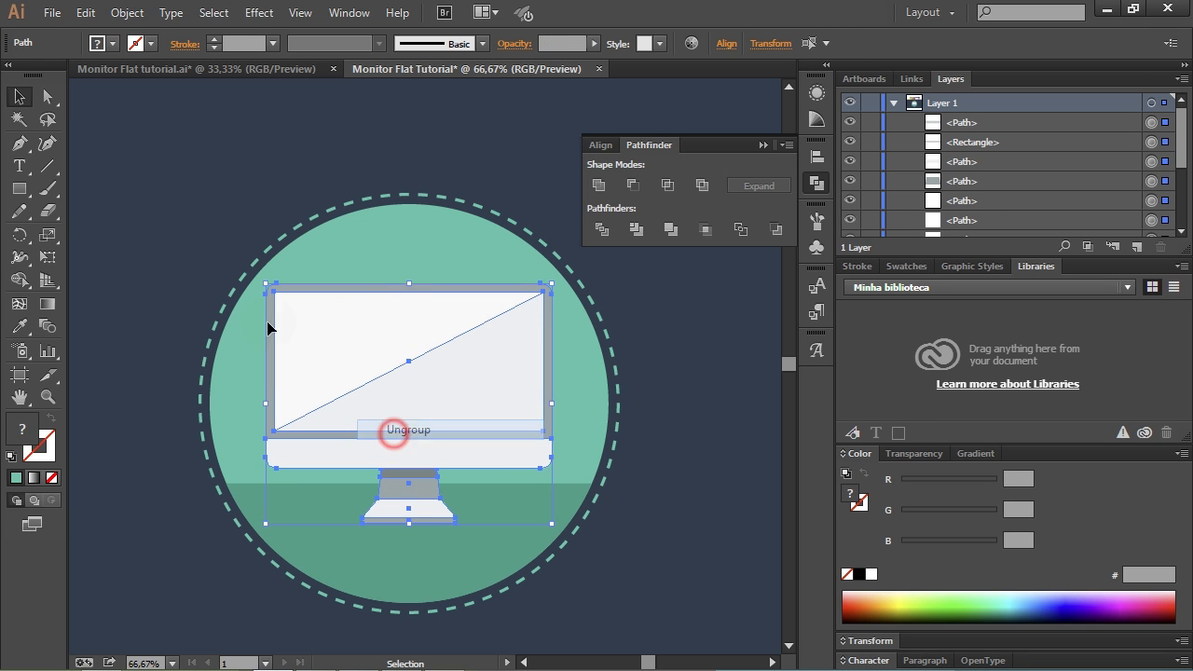
{"action": "left_click", "coordinate": [339, 352]}
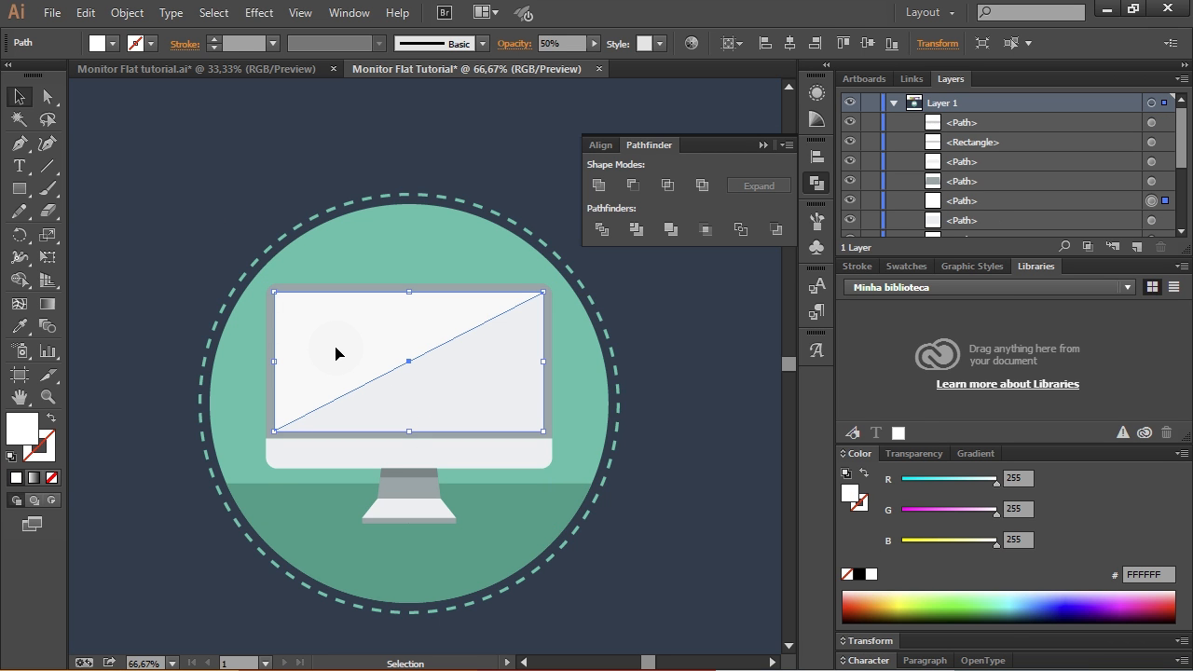
{"action": "key", "text": "ctrl+shift+a"}
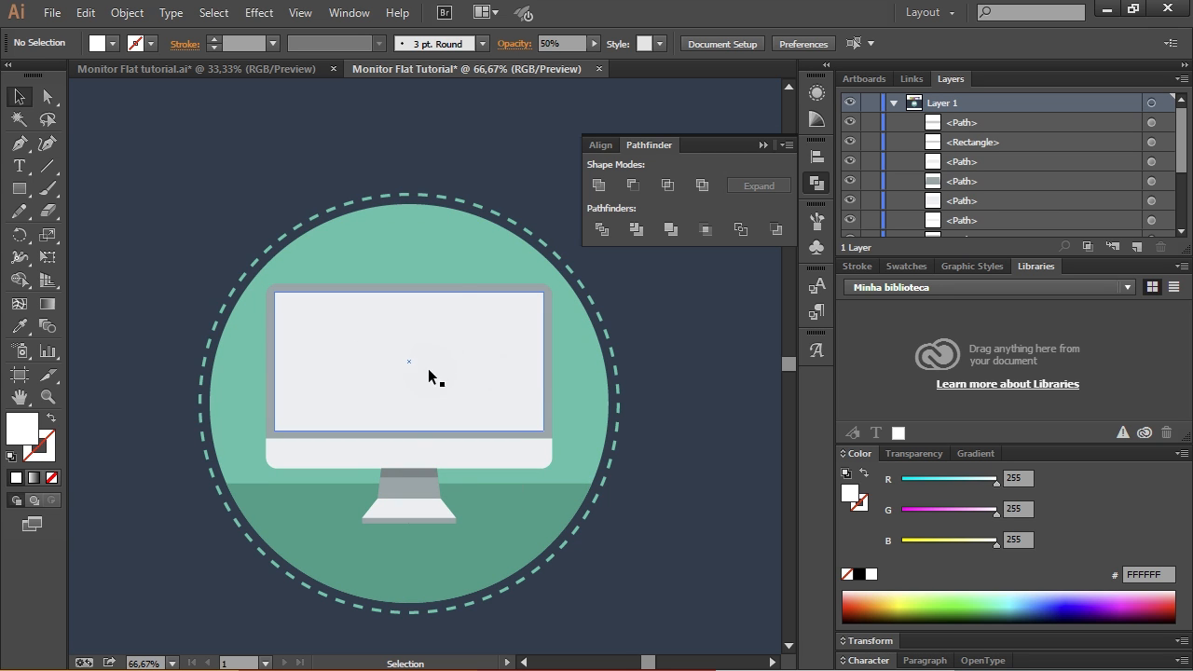
{"action": "left_click", "coordinate": [226, 306]}
{"action": "left_click", "coordinate": [297, 285]}
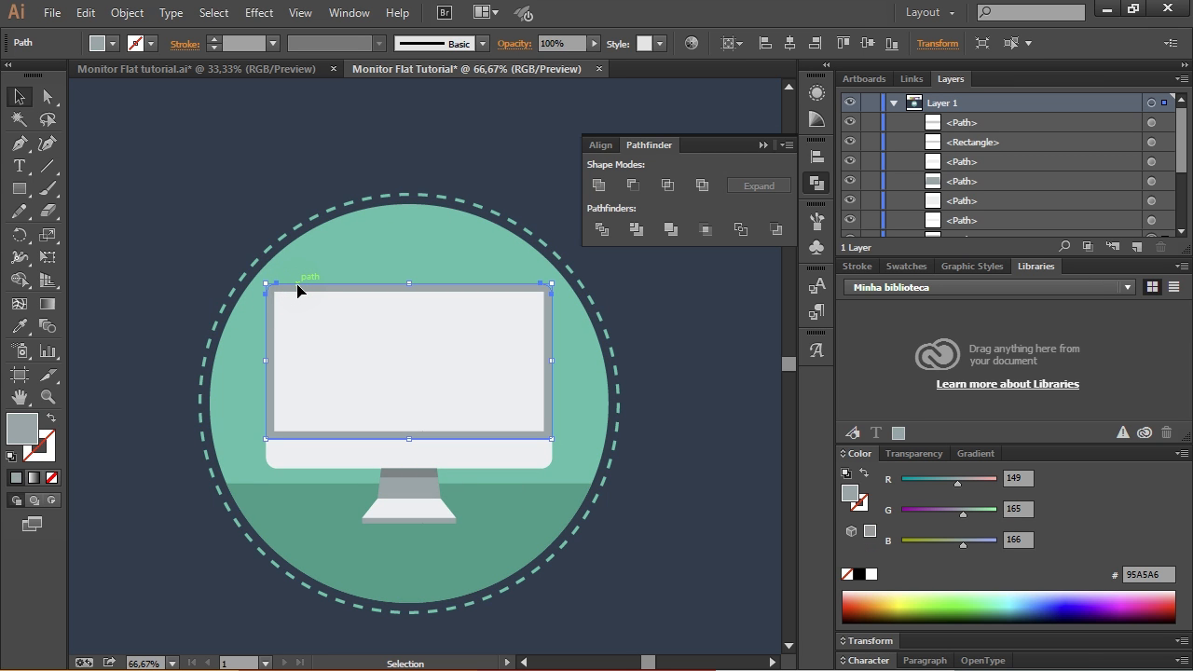
{"action": "left_click", "coordinate": [335, 455], "text": "shift"}
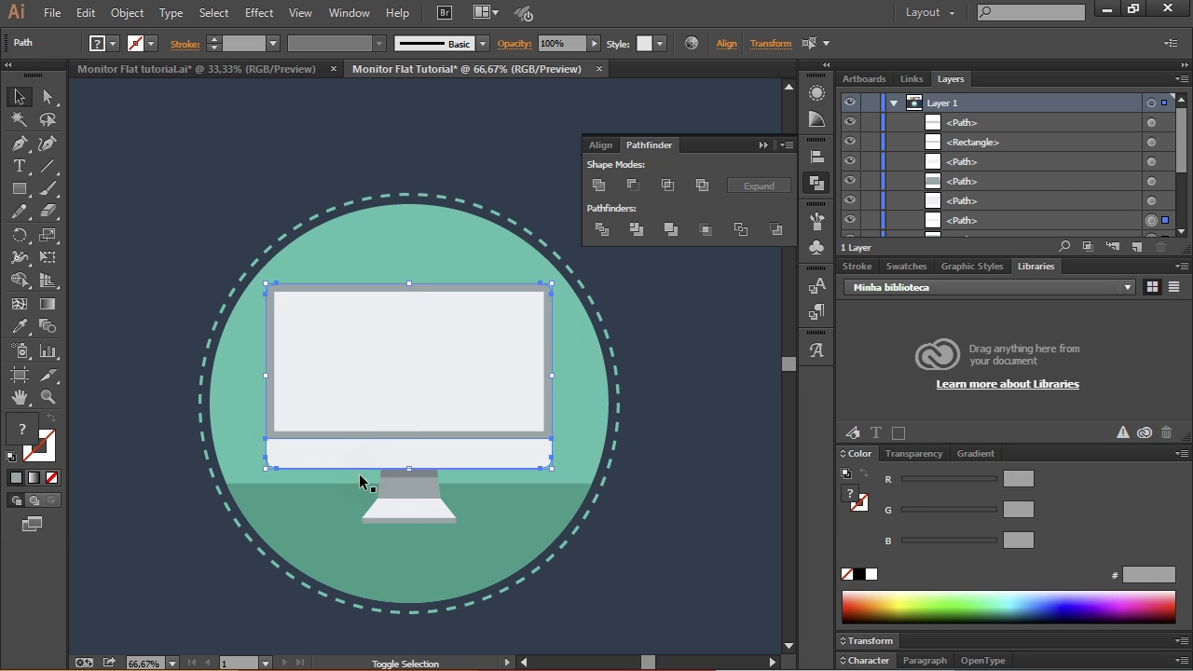
{"action": "left_click", "coordinate": [392, 484], "text": "shift"}
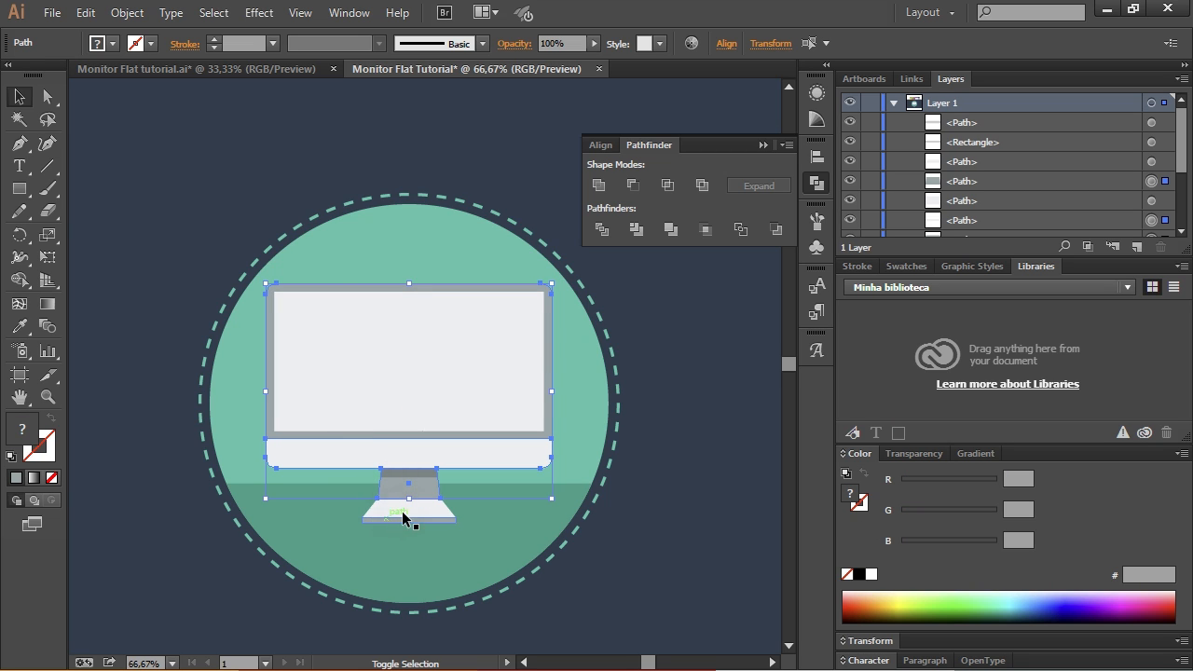
{"action": "left_click", "coordinate": [404, 515], "text": "shift"}
{"action": "left_click_drag", "start_coordinate": [408, 379], "coordinate": [597, 419]}
{"action": "key", "text": "ctrl+z"}
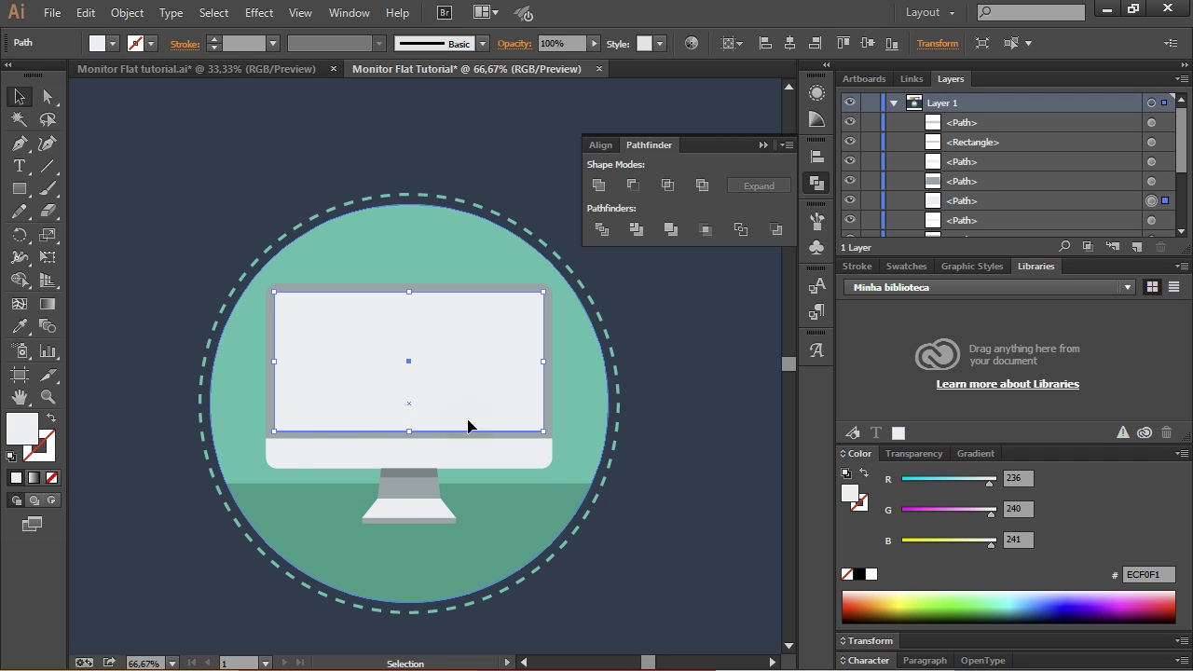
Step: Select the monitor's frame, chin, neck and base together, try shifting them sideways and undo that move
{"action": "left_click", "coordinate": [78, 402]}
{"action": "scroll", "coordinate": [156, 535], "scroll_direction": "up", "scroll_amount": 1}
{"action": "left_click_drag", "start_coordinate": [383, 515], "coordinate": [273, 568]}
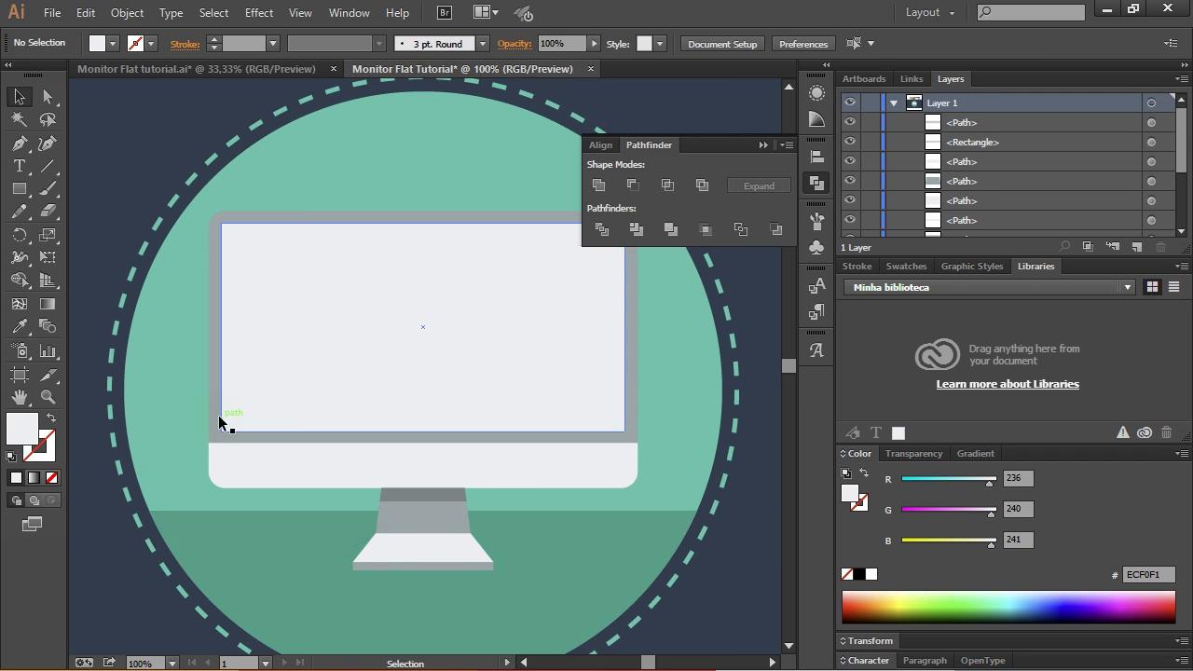
{"action": "left_click", "coordinate": [213, 401]}
{"action": "left_click", "coordinate": [292, 474], "text": "shift"}
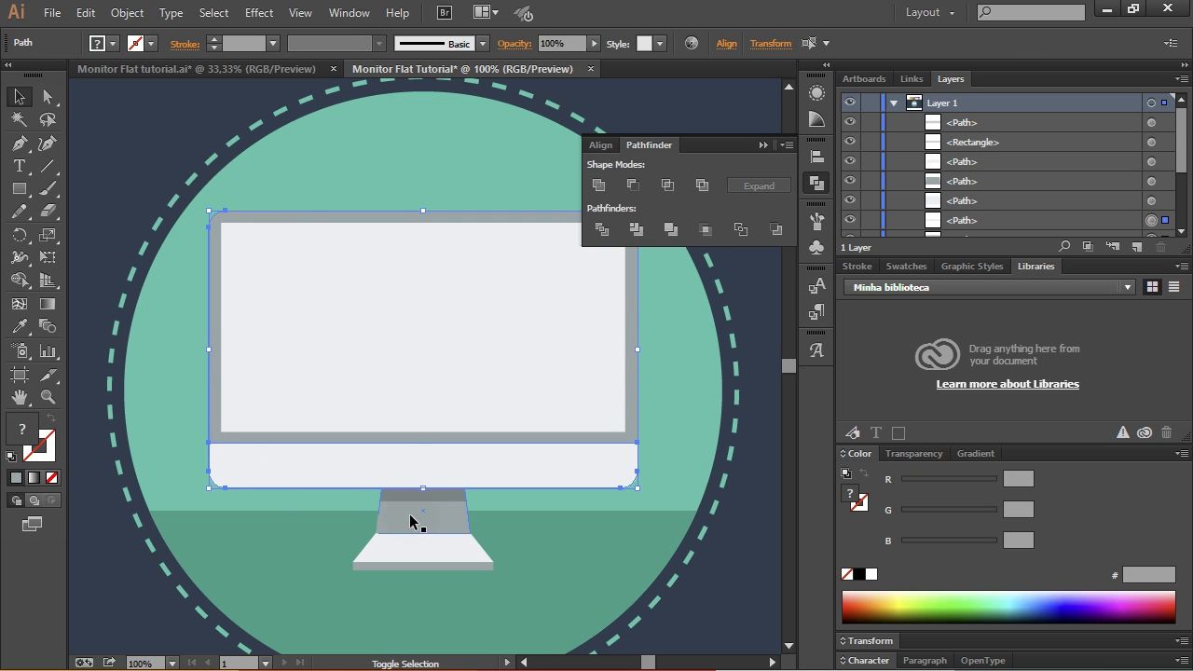
{"action": "left_click", "coordinate": [411, 519], "text": "shift"}
{"action": "left_click", "coordinate": [399, 550], "text": "shift"}
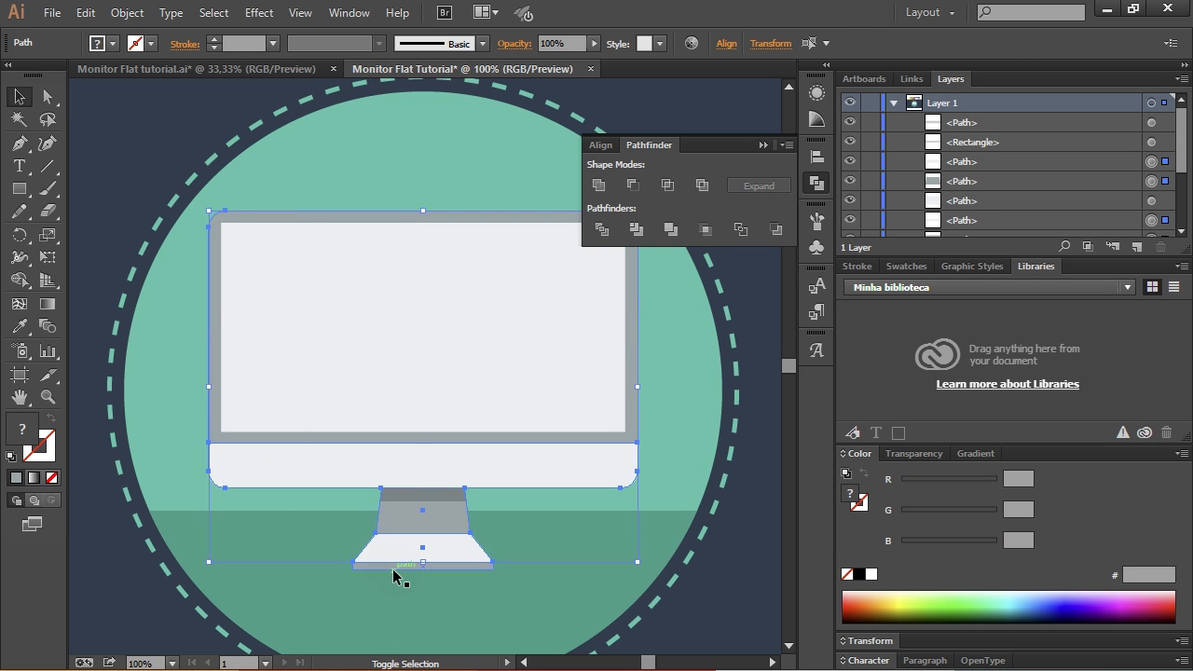
{"action": "left_click_drag", "start_coordinate": [427, 550], "coordinate": [504, 556]}
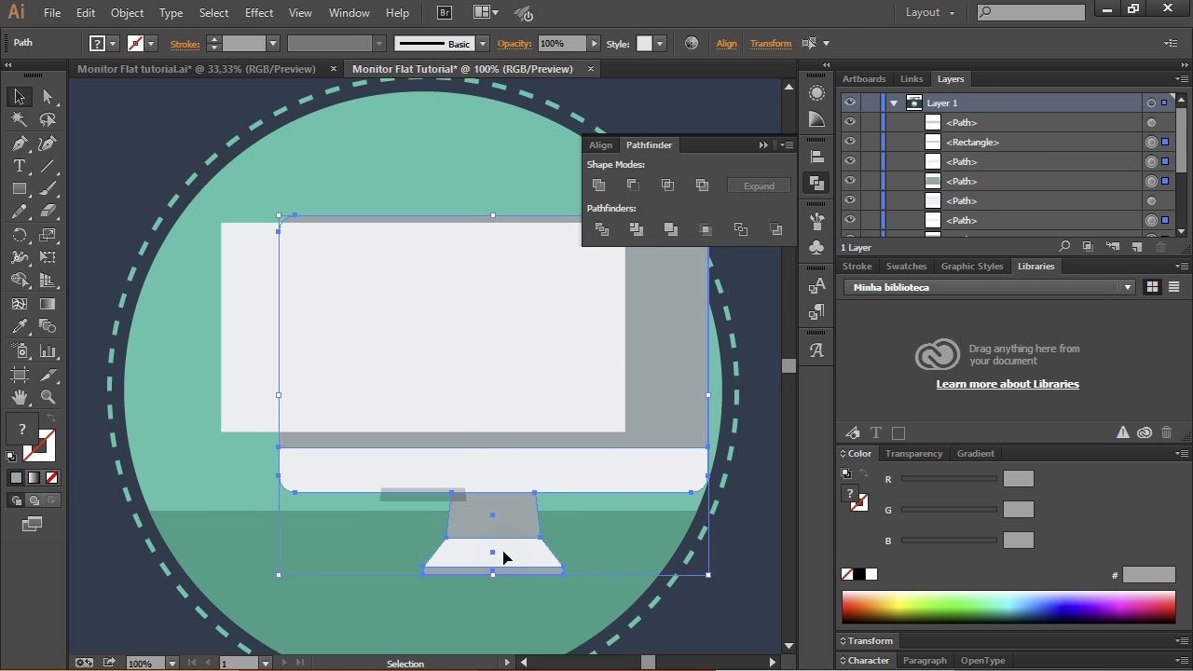
{"action": "key", "text": "ctrl+z"}
{"action": "scroll", "coordinate": [539, 480], "scroll_direction": "down", "scroll_amount": 1}
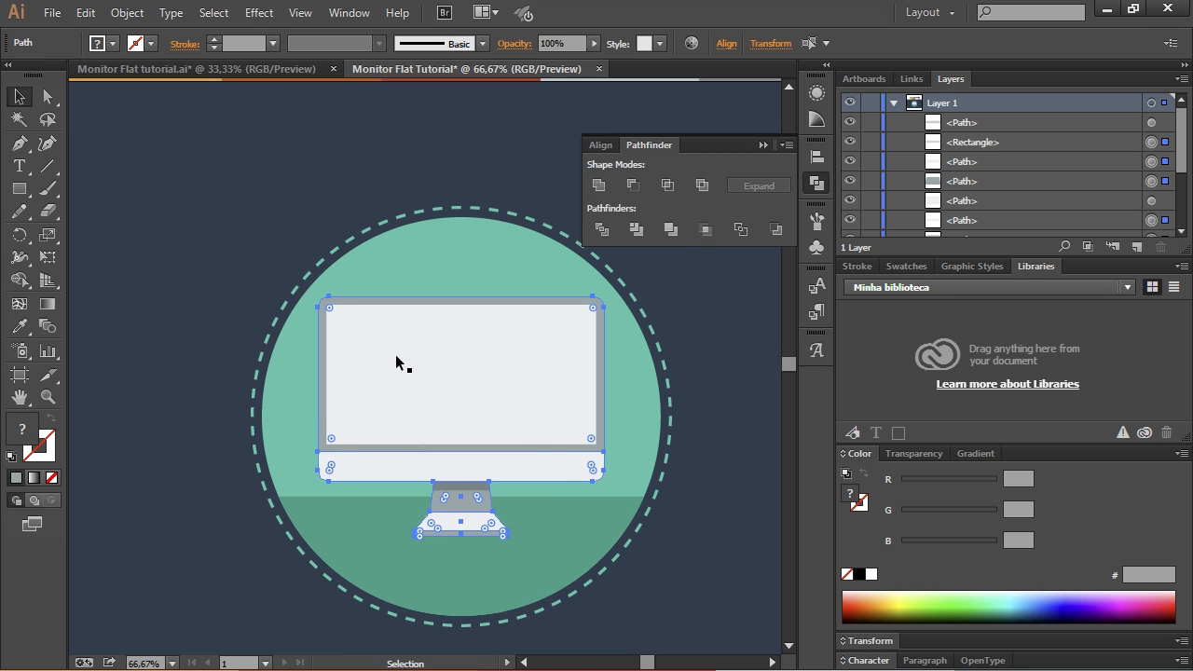
Step: Duplicate the selected monitor parts in place, unite the copies into one silhouette, and try moving it off the artwork before undoing the move
{"action": "left_click_drag", "start_coordinate": [371, 362], "coordinate": [369, 388]}
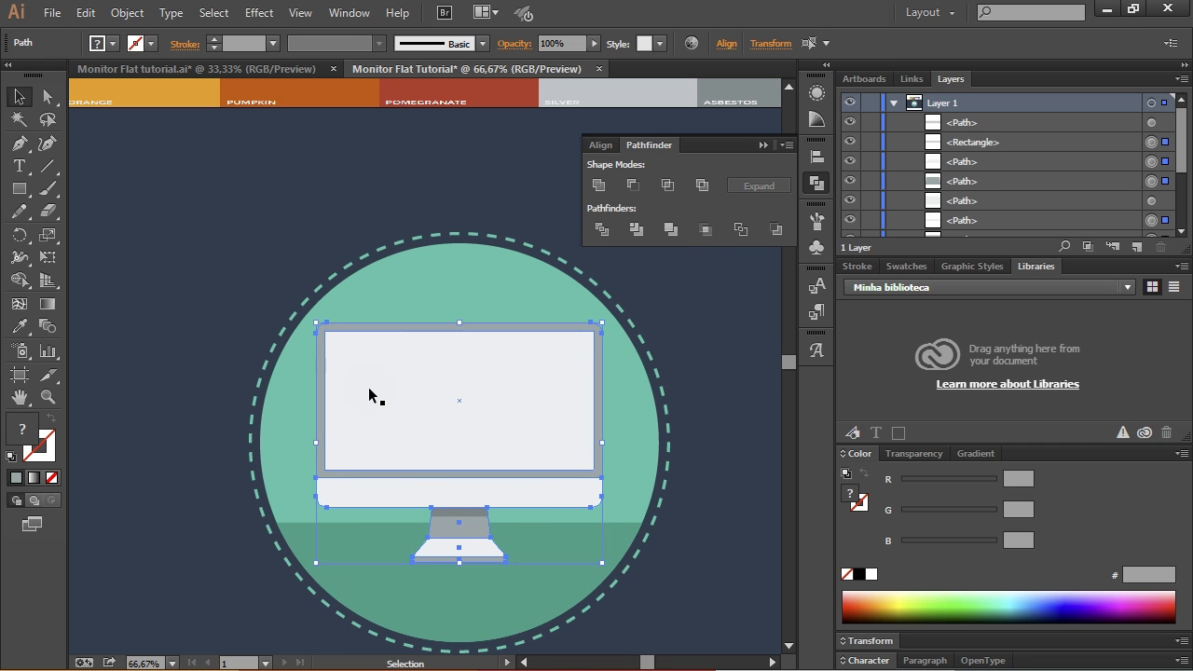
{"action": "key", "text": "ctrl+z"}
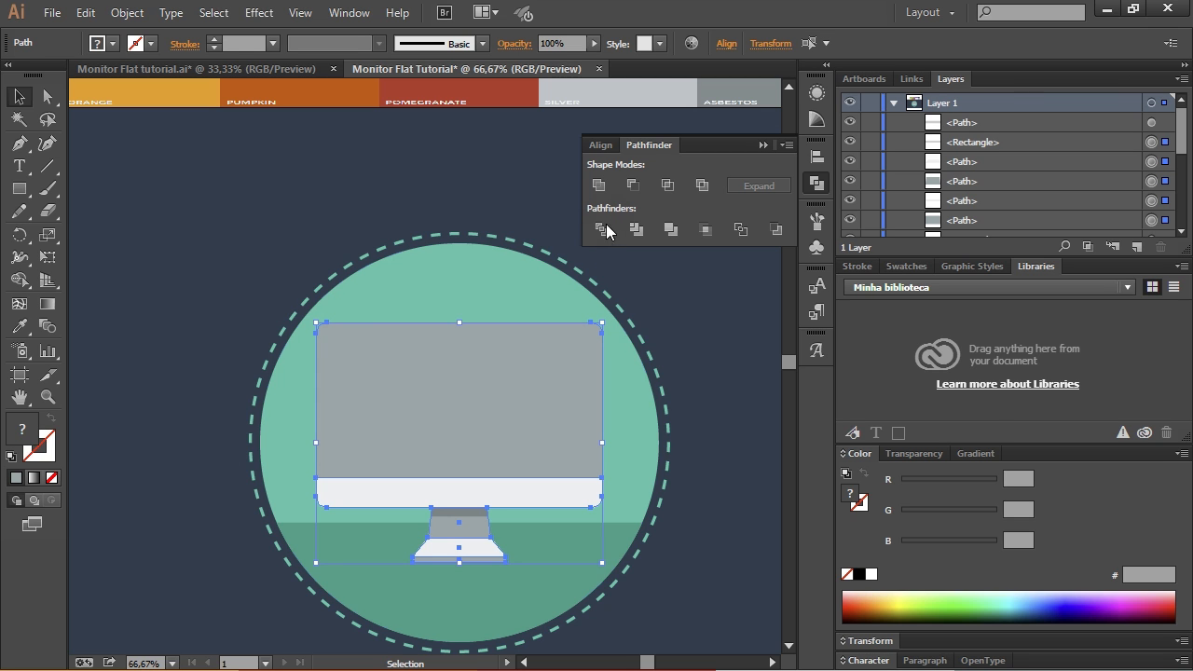
{"action": "left_click", "coordinate": [598, 185]}
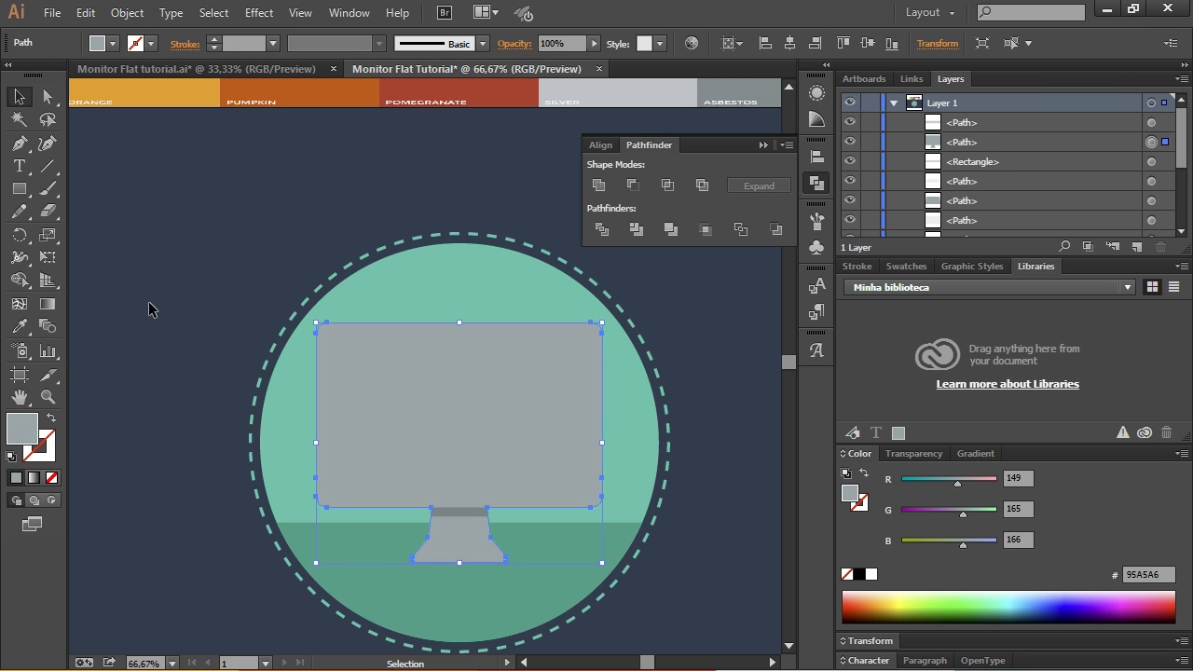
{"action": "left_click", "coordinate": [191, 432]}
{"action": "left_click_drag", "start_coordinate": [431, 384], "coordinate": [279, 286]}
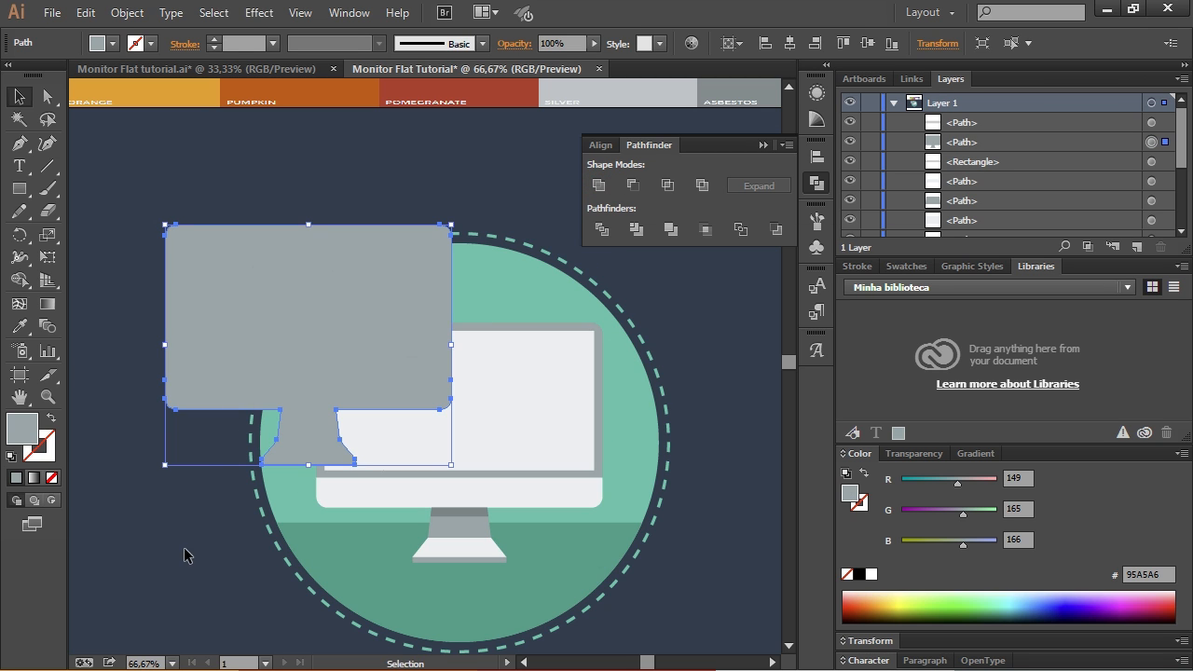
{"action": "left_click", "coordinate": [177, 552]}
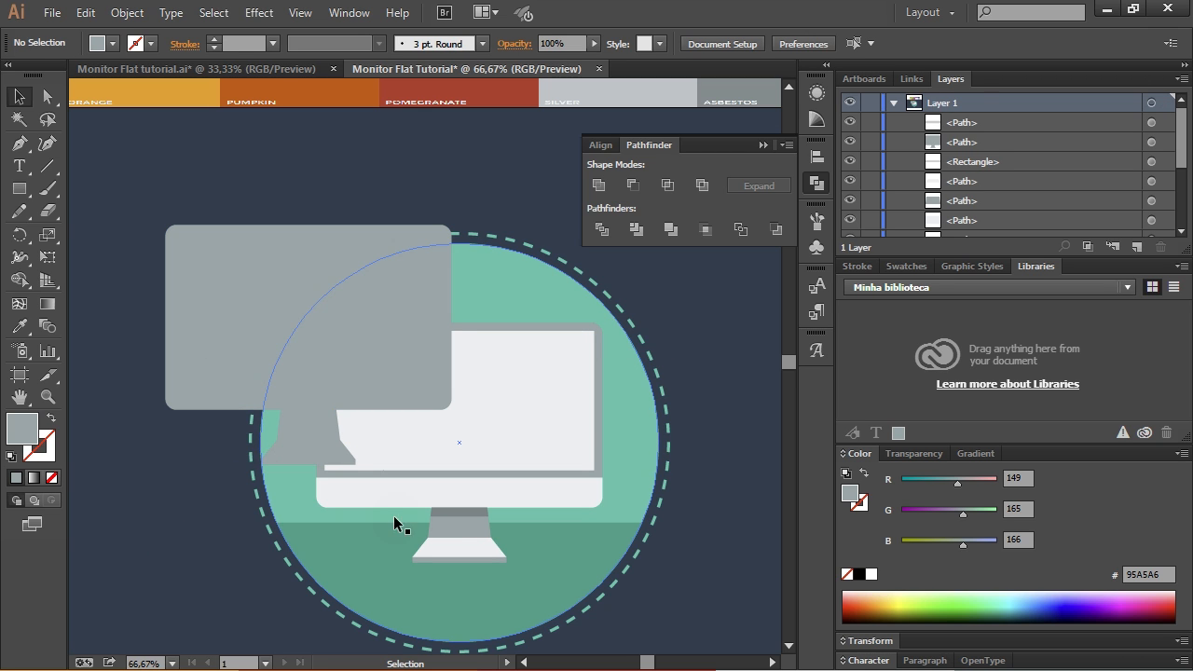
{"action": "key", "text": "ctrl+z"}
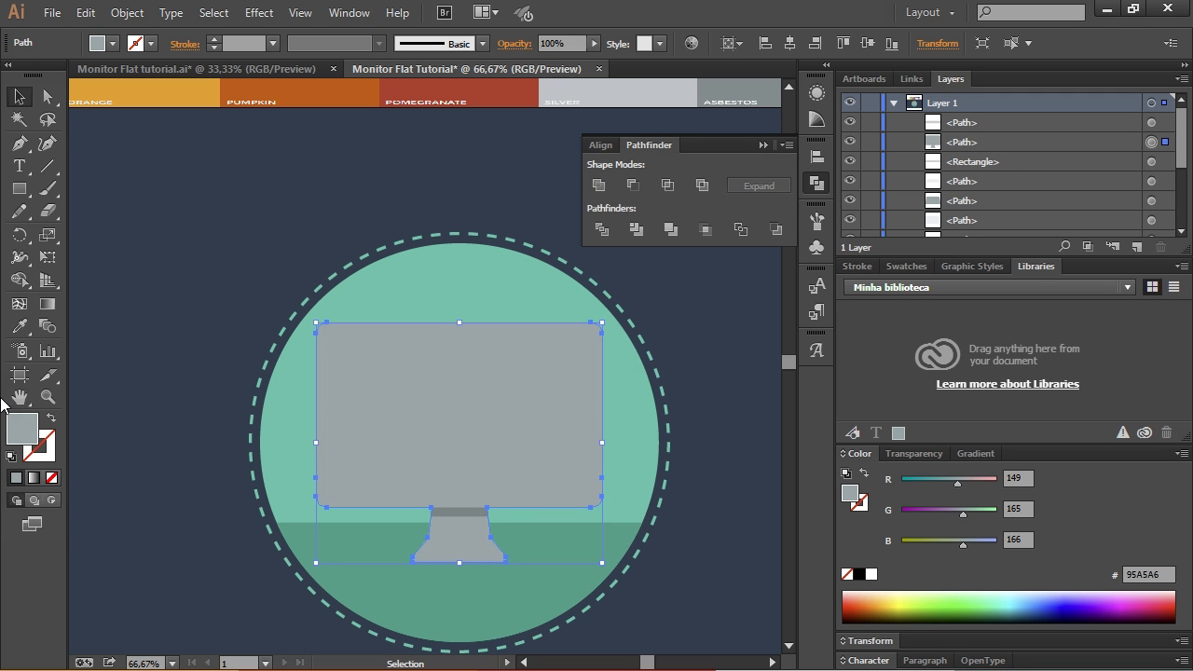
Step: Fill the united monitor silhouette with black, 000000
{"action": "left_click", "coordinate": [39, 445]}
{"action": "left_click", "coordinate": [18, 421]}
{"action": "double_click", "coordinate": [19, 422]}
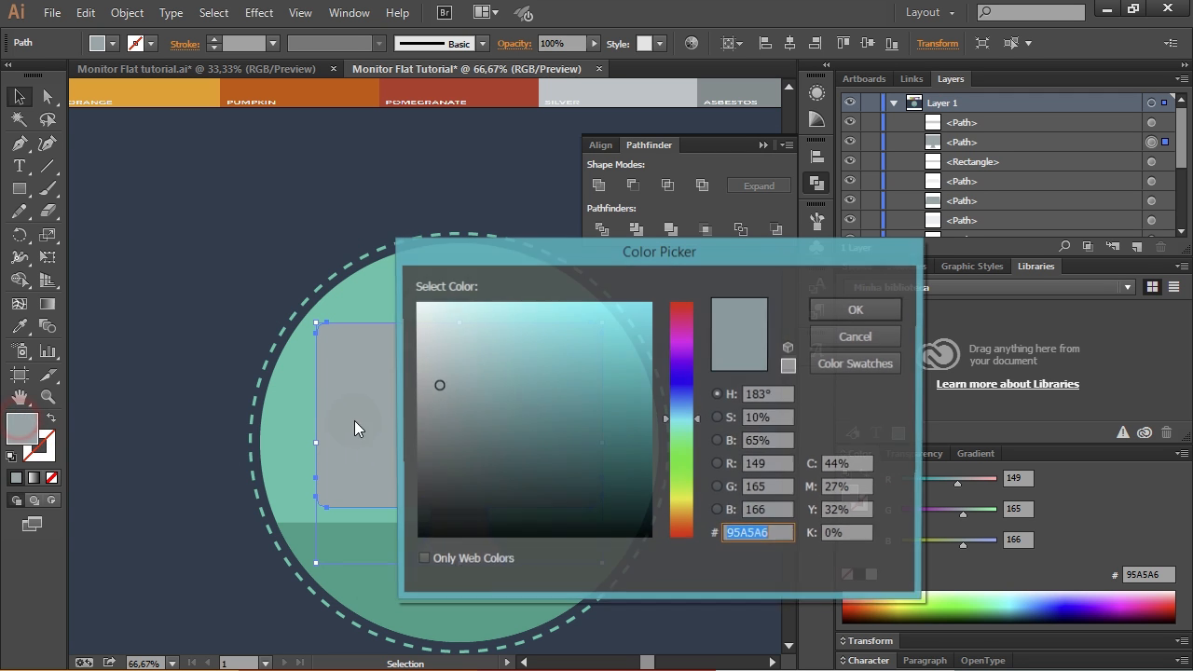
{"action": "left_click_drag", "start_coordinate": [439, 421], "coordinate": [411, 546]}
{"action": "left_click", "coordinate": [858, 310]}
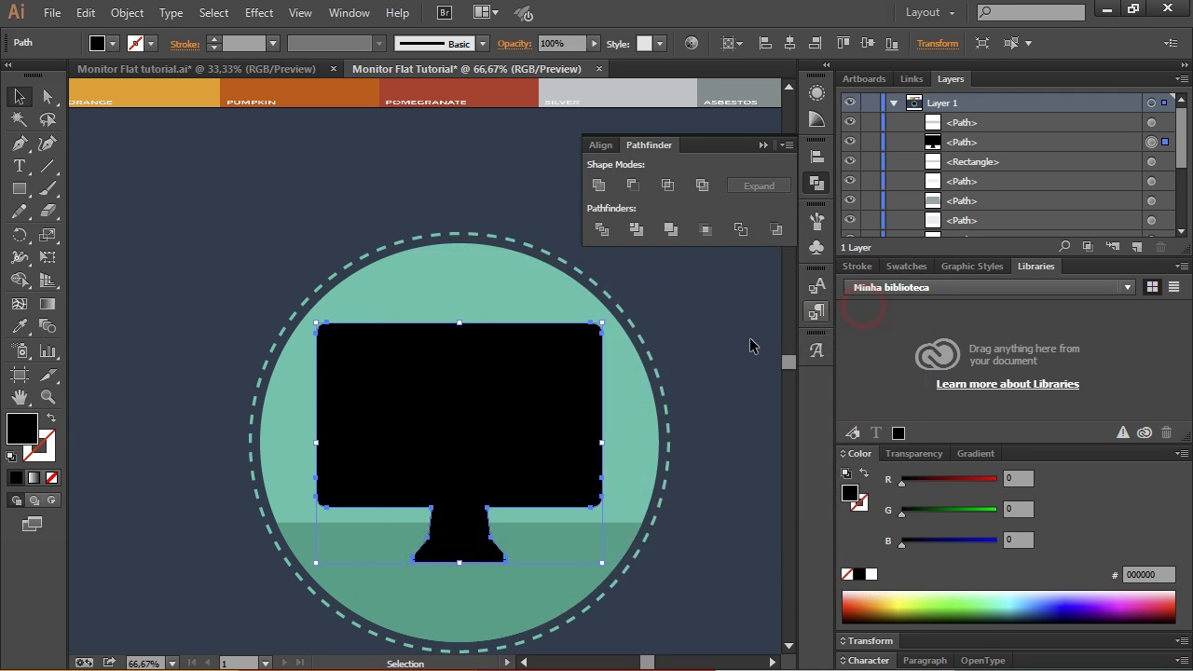
Step: Cut away the left half of the black silhouette by subtracting a tall rectangle that ends at the monitor's vertical centre line
{"action": "left_click_drag", "start_coordinate": [565, 493], "coordinate": [565, 459]}
{"action": "left_click", "coordinate": [18, 187]}
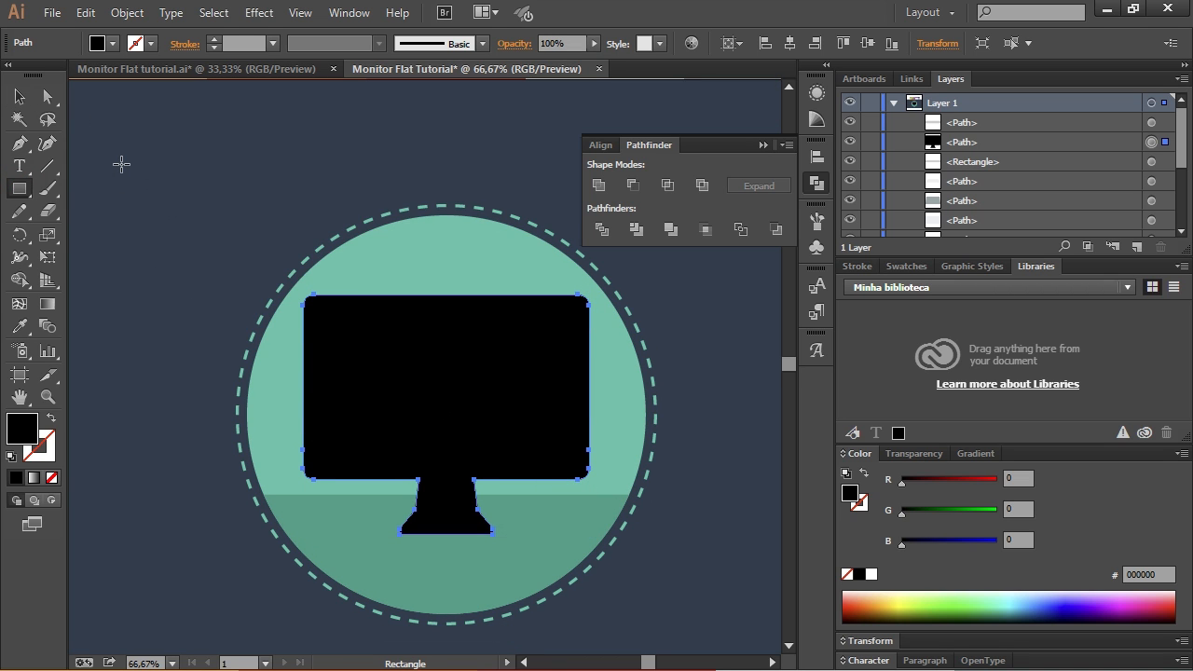
{"action": "left_click_drag", "start_coordinate": [107, 140], "coordinate": [449, 606]}
{"action": "key", "text": "v"}
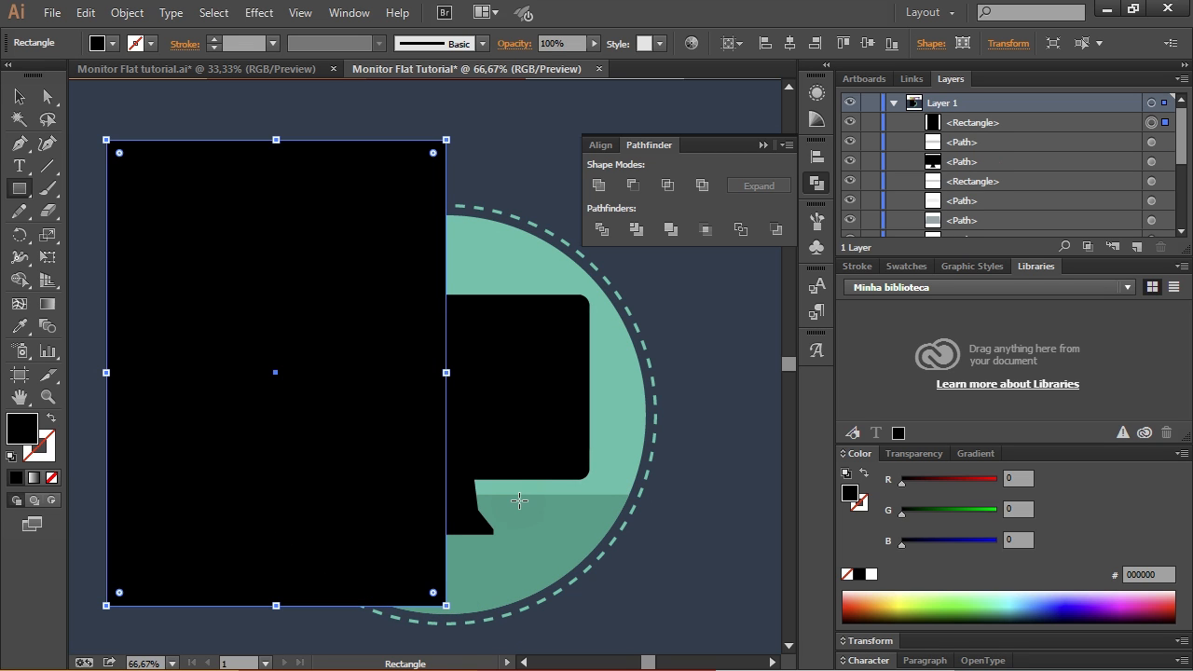
{"action": "left_click", "coordinate": [550, 346], "text": "shift"}
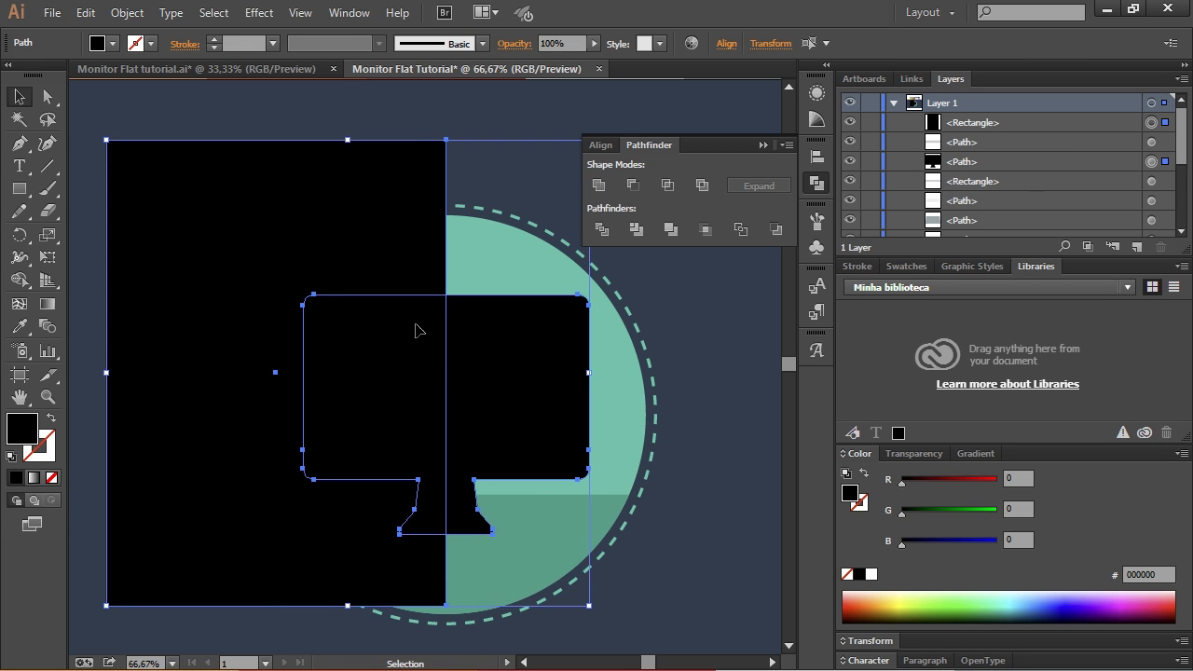
{"action": "left_click", "coordinate": [631, 185]}
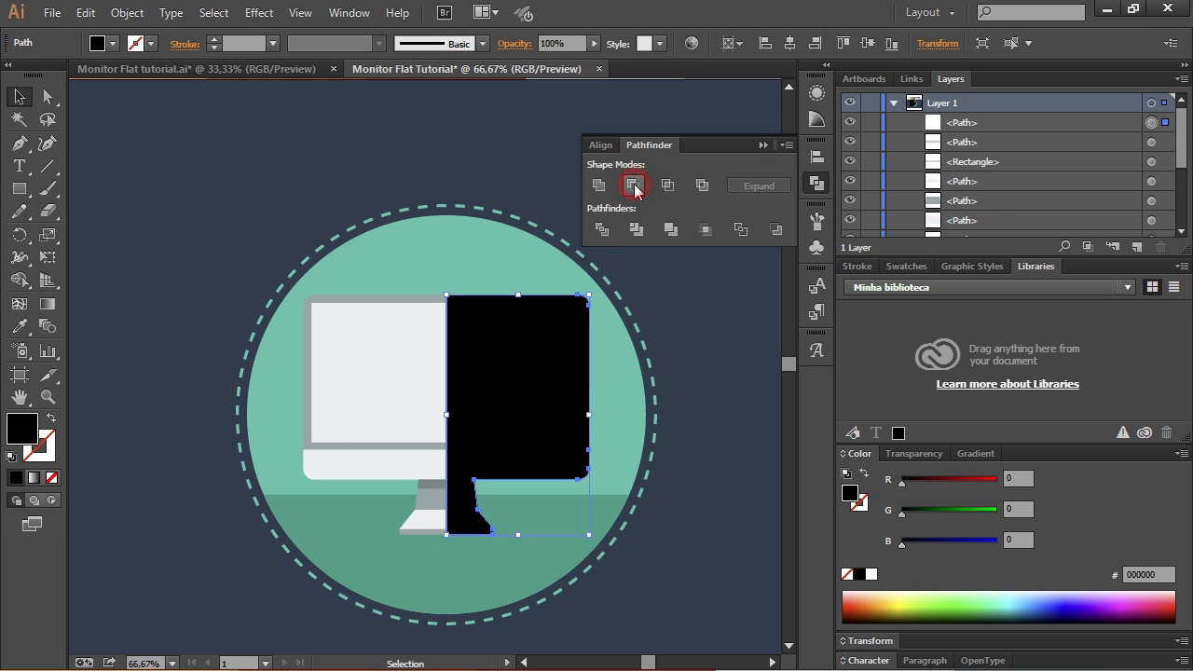
{"action": "left_click", "coordinate": [693, 360]}
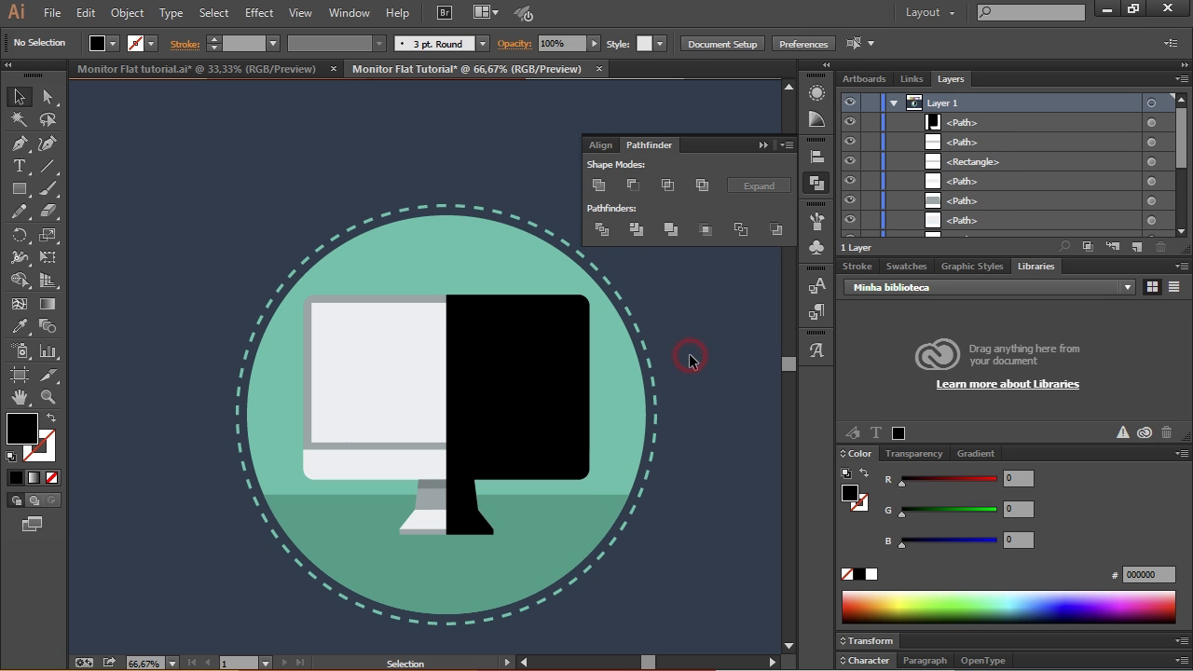
Step: Lower the black half silhouette's opacity to 5% for a subtle half-shadow, and deselect it
{"action": "left_click", "coordinate": [533, 384]}
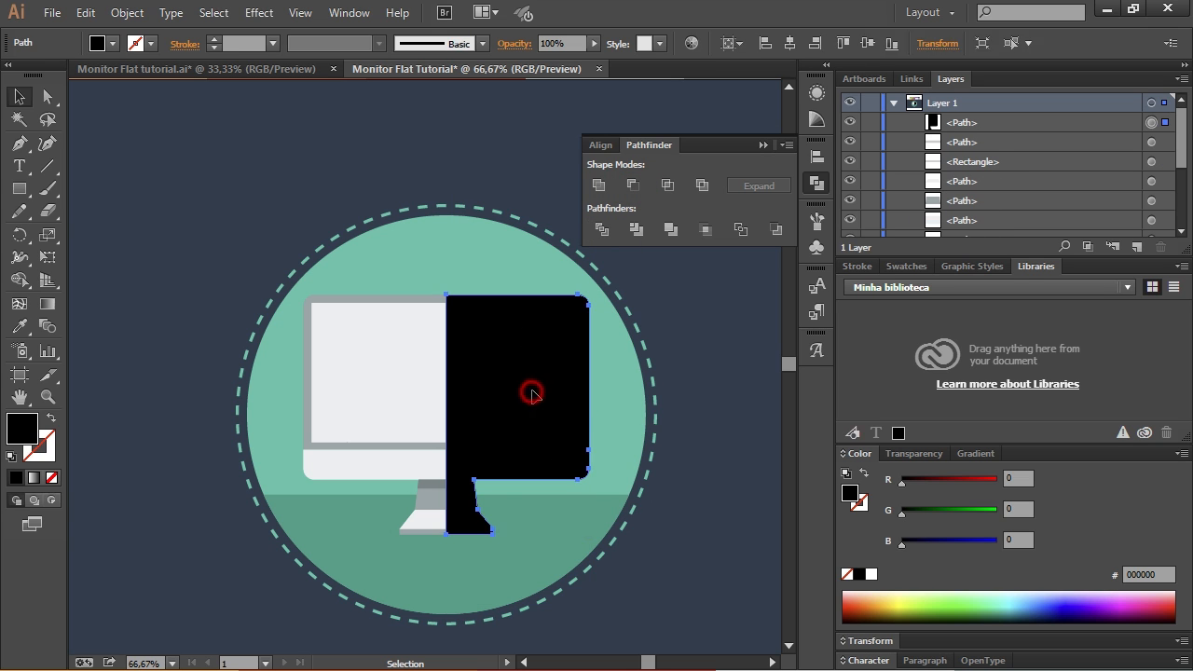
{"action": "left_click", "coordinate": [564, 42]}
{"action": "type", "text": "5"}
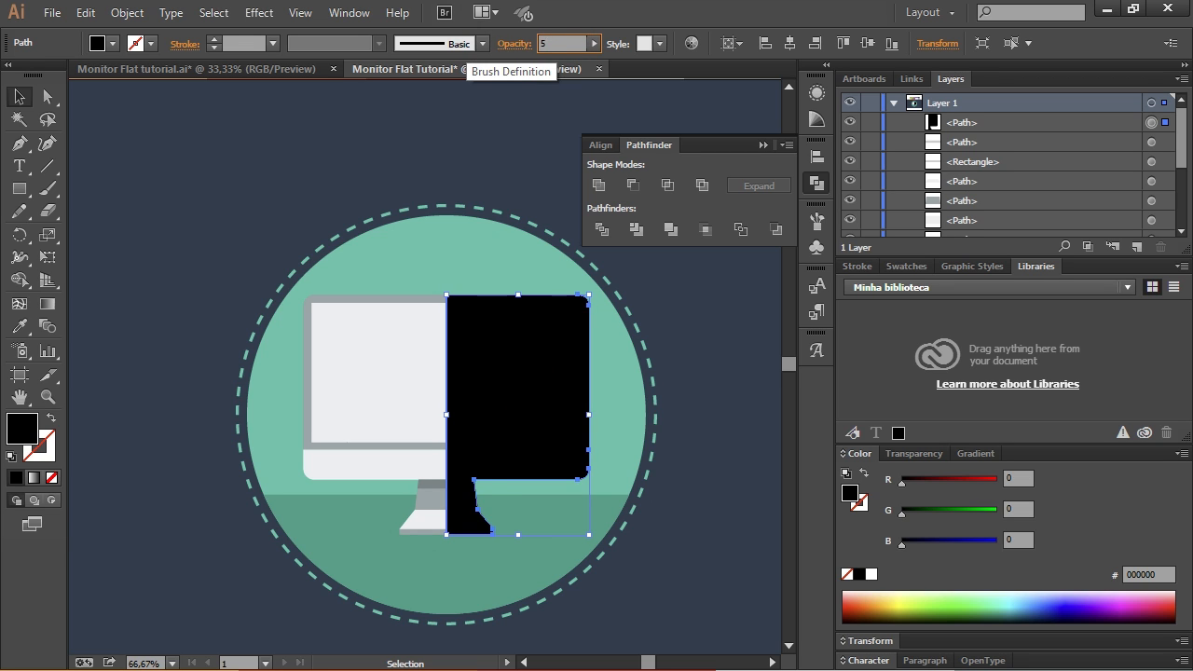
{"action": "key", "text": "Return"}
{"action": "left_click", "coordinate": [304, 144]}
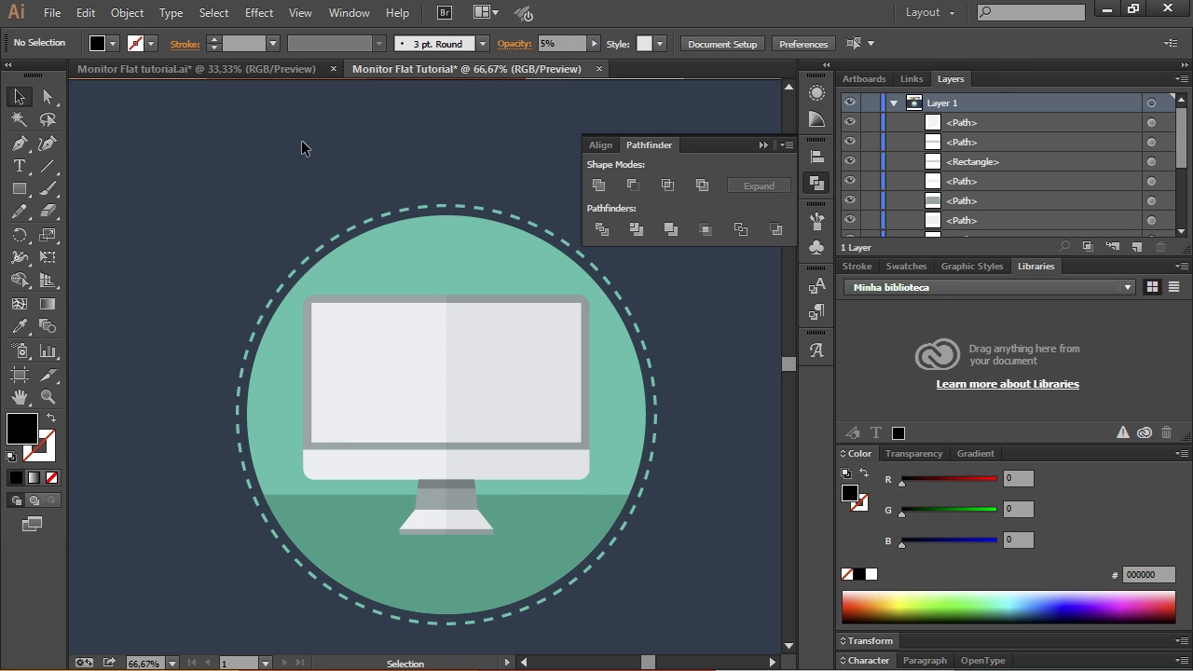
{"action": "left_click_drag", "start_coordinate": [141, 418], "coordinate": [163, 458]}
{"action": "scroll", "coordinate": [141, 422], "scroll_direction": "down", "scroll_amount": 1}
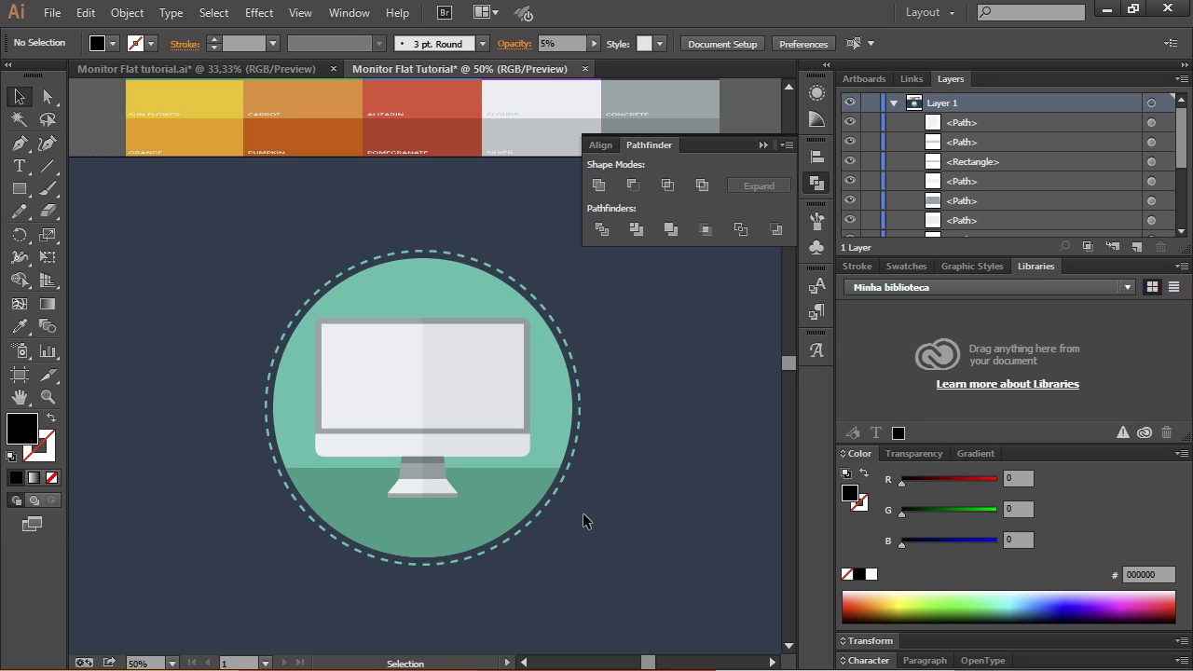
Step: Undo the half-shadow overlay and the removal of the screen's diagonal highlight, and deselect everything
{"action": "key", "text": "ctrl+z"}
{"action": "key", "text": "ctrl+z"}
{"action": "key", "text": "ctrl+z"}
{"action": "key", "text": "ctrl+z"}
{"action": "key", "text": "ctrl+z"}
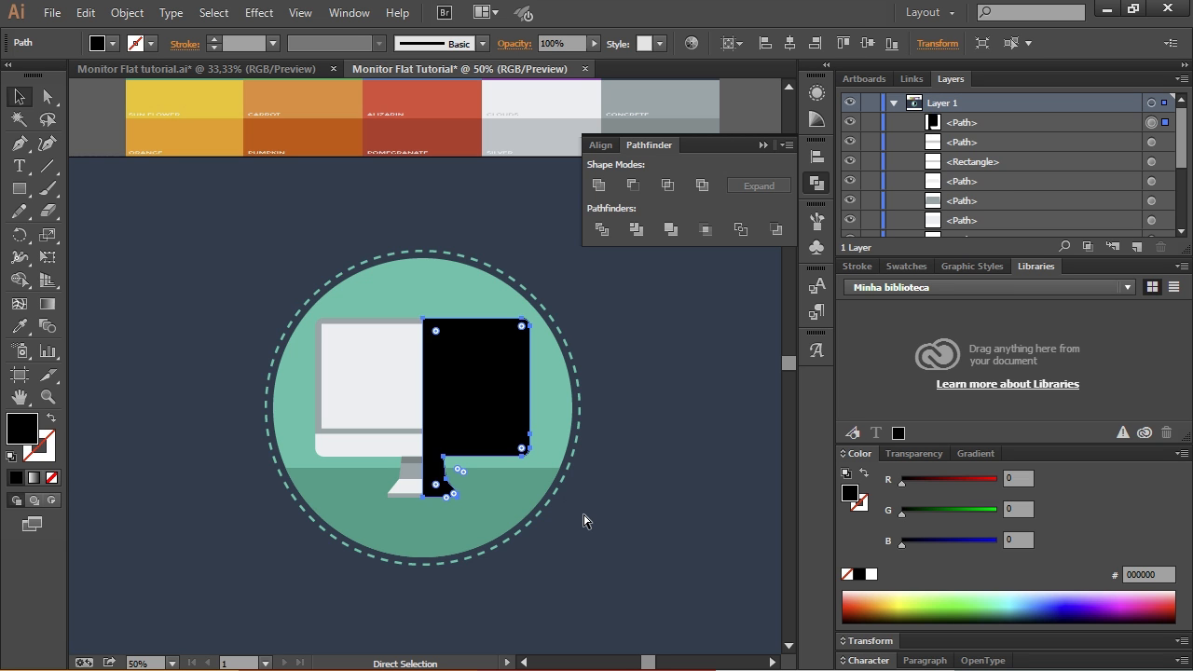
{"action": "key", "text": "ctrl+z"}
{"action": "key", "text": "ctrl+z"}
{"action": "key", "text": "ctrl+z"}
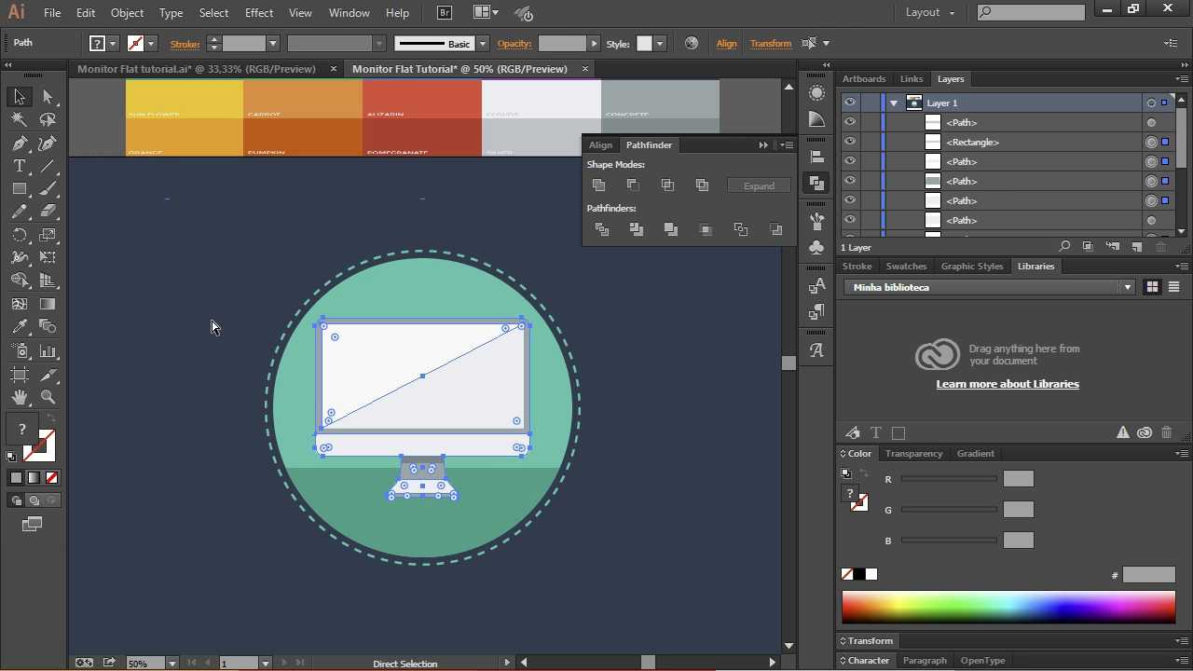
{"action": "left_click", "coordinate": [221, 287]}
{"action": "mouse_move", "coordinate": [226, 386]}
{"action": "left_mouse_down"}
{"action": "mouse_move", "coordinate": [212, 390]}
{"action": "mouse_move", "coordinate": [234, 373]}
{"action": "left_mouse_up"}
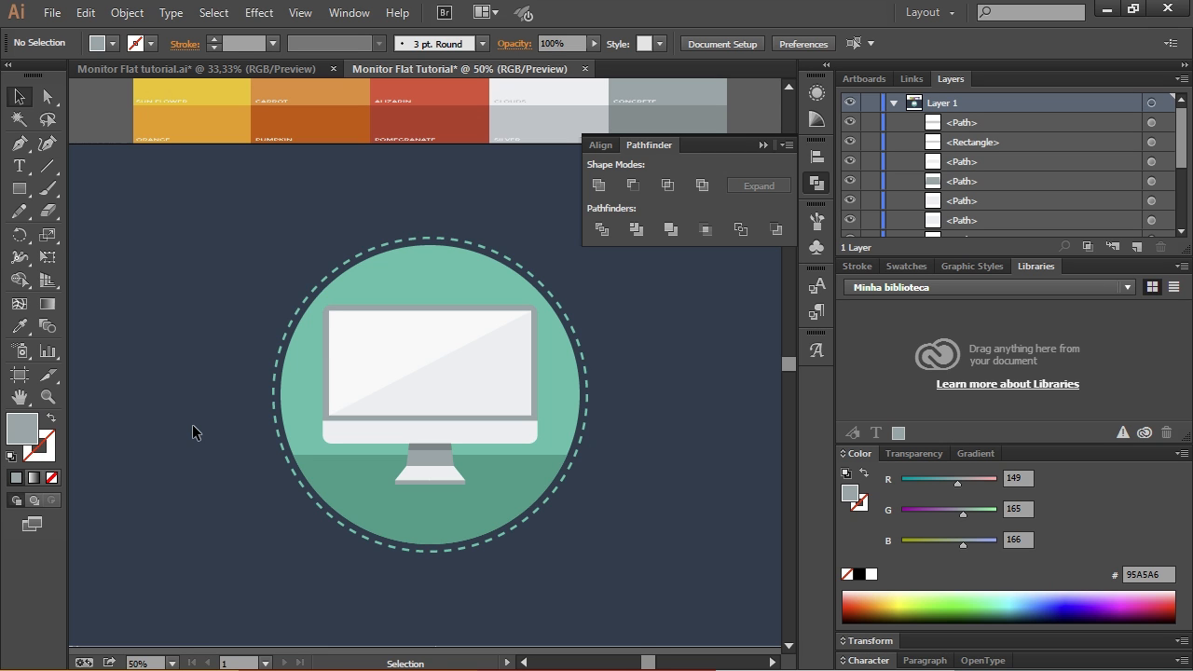
{"action": "scroll", "coordinate": [193, 433], "scroll_direction": "down", "scroll_amount": 1}
{"action": "left_click_drag", "start_coordinate": [194, 401], "coordinate": [211, 429]}
{"action": "scroll", "coordinate": [215, 441], "scroll_direction": "up", "scroll_amount": 1}
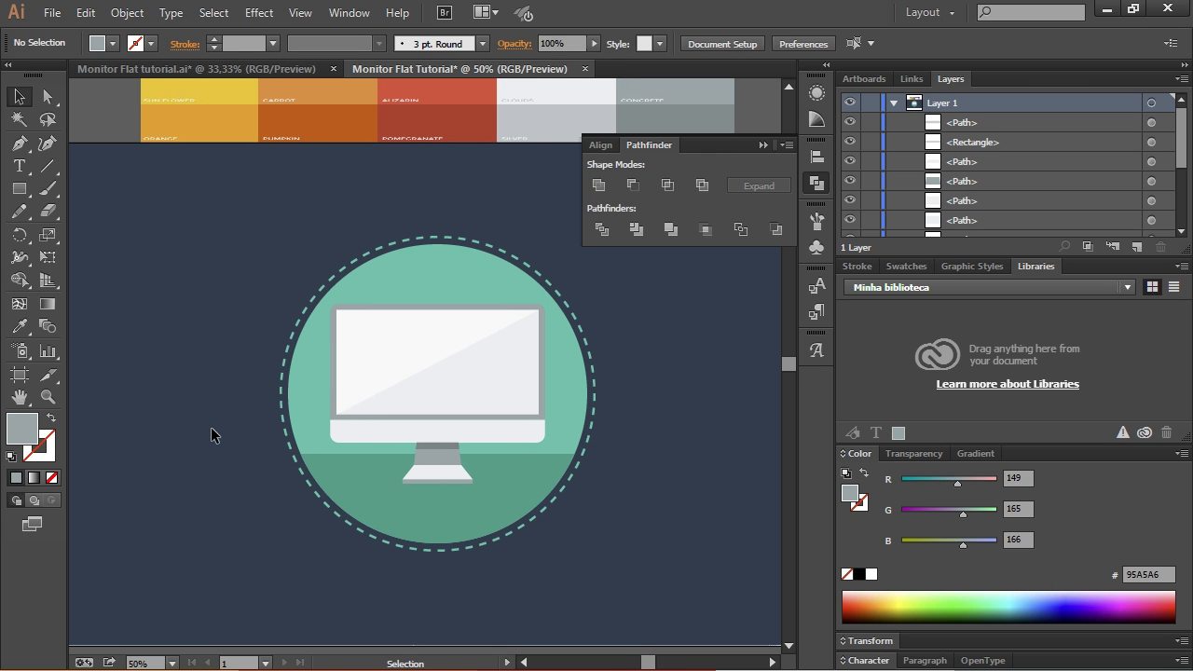